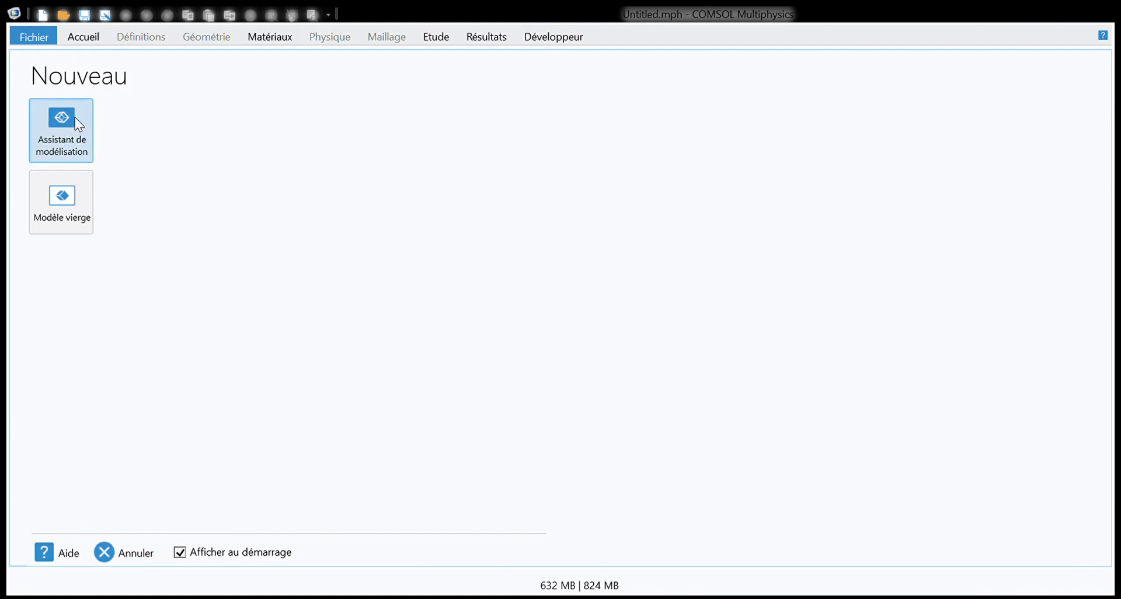
# Start a 2D model with the model wizard and add the Pression acoustique, domaine fréquentiel (acpr) physics interface
pyautogui.click(75, 117)
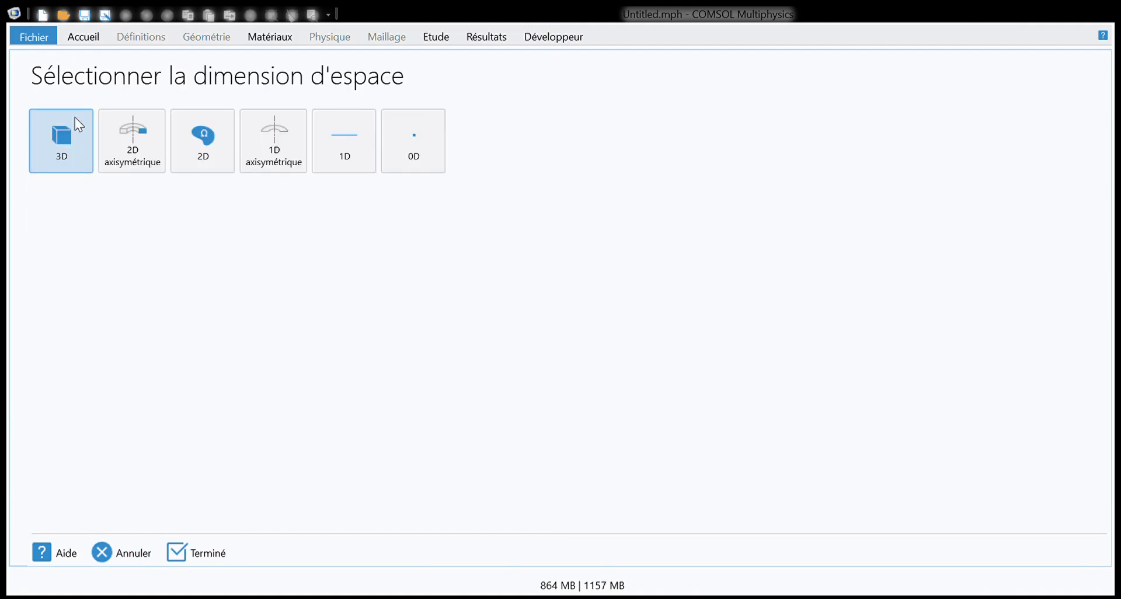
pyautogui.click(202, 138)
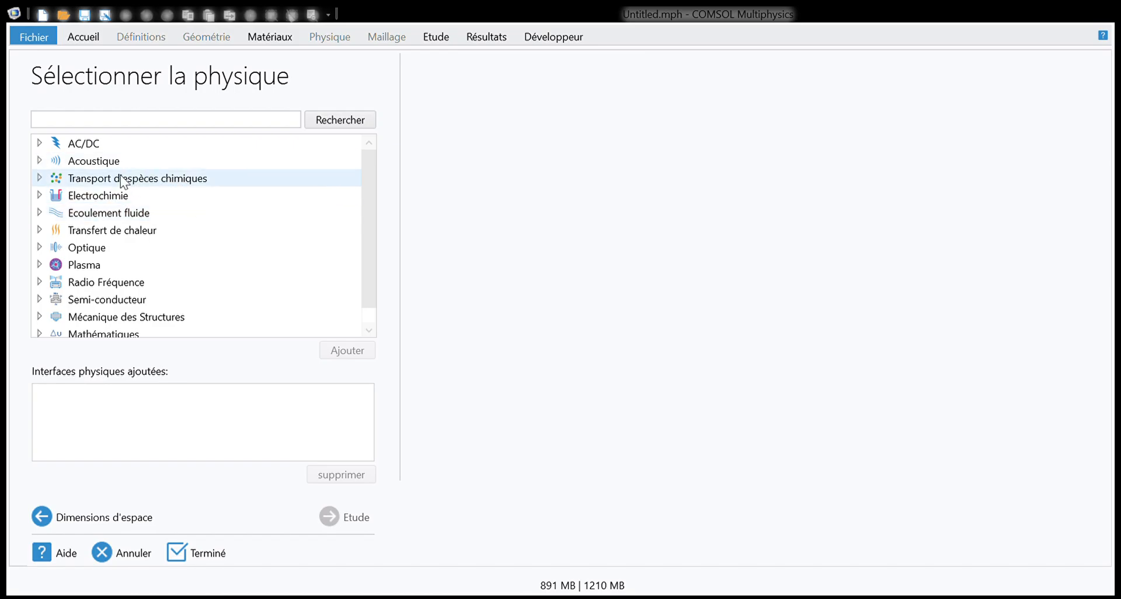
pyautogui.click(40, 160)
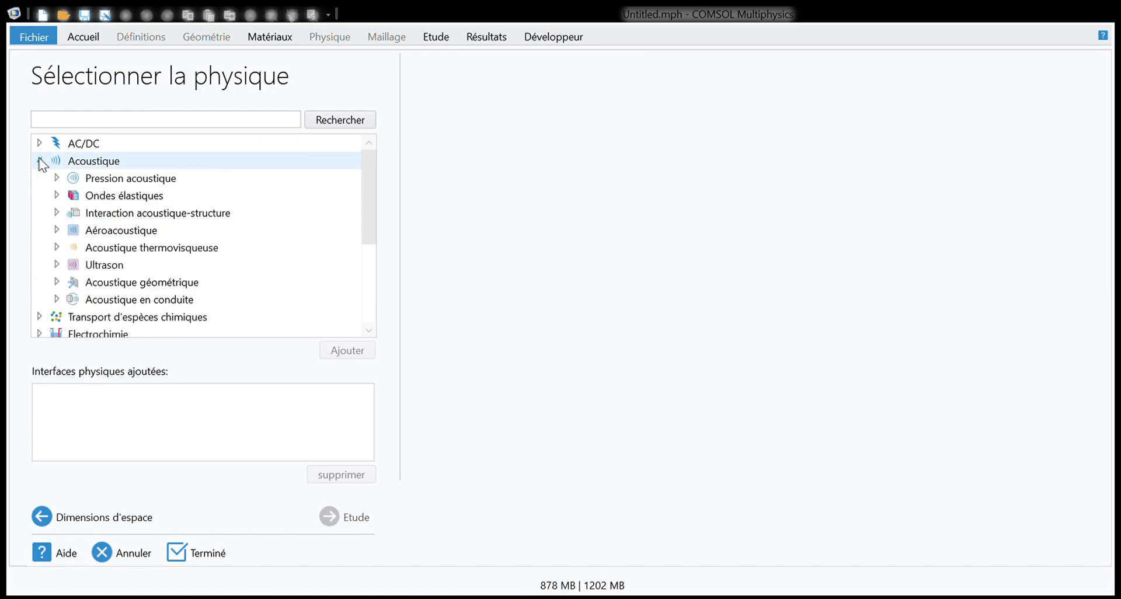
pyautogui.doubleClick(151, 181)
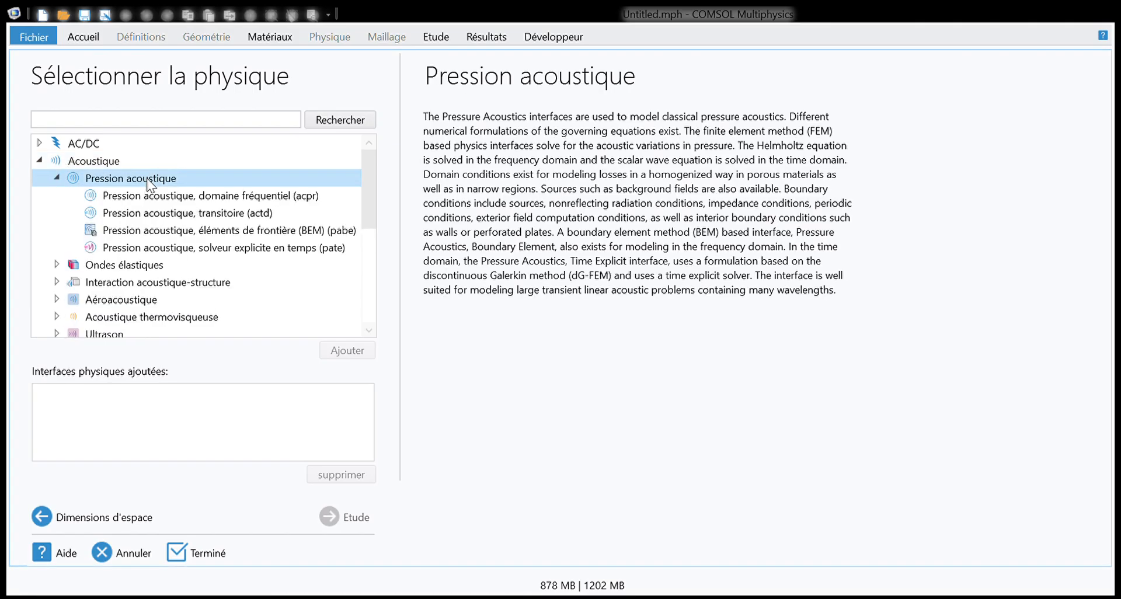
pyautogui.click(209, 198)
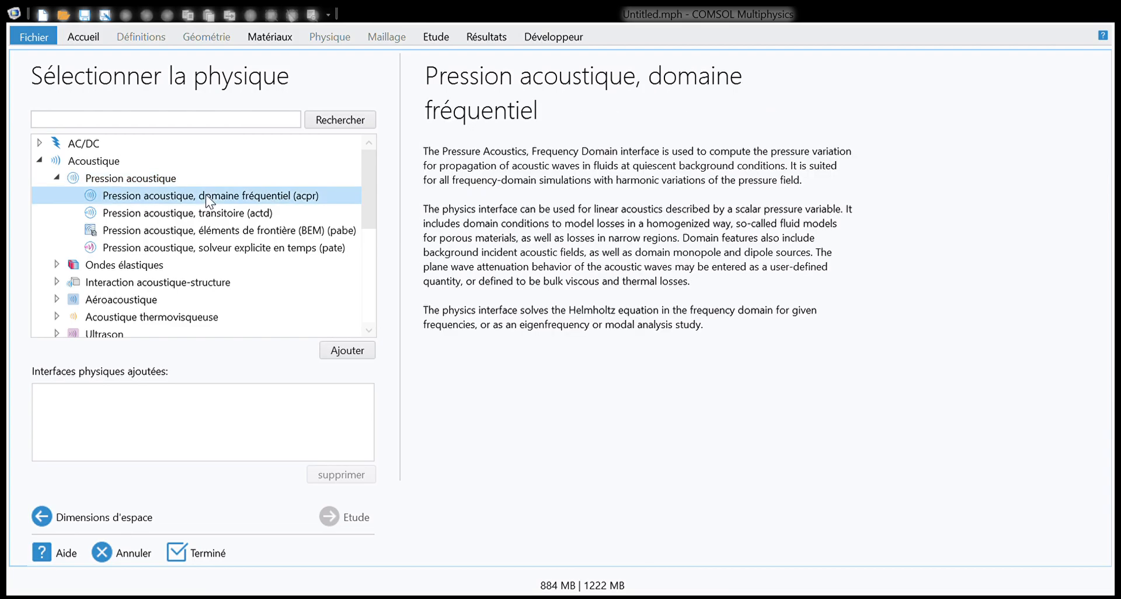
pyautogui.doubleClick(209, 198)
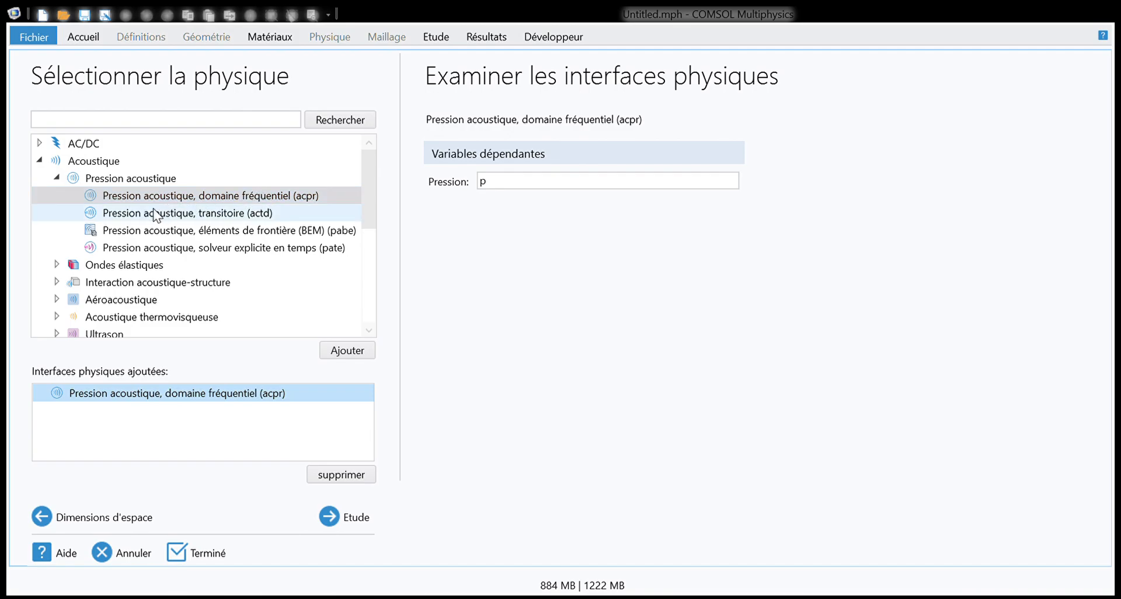
# Add the Mécanique du solide (solid) interface from Mécanique des Structures and finish the wizard without adding a study
pyautogui.scroll(-1, 91, 220)
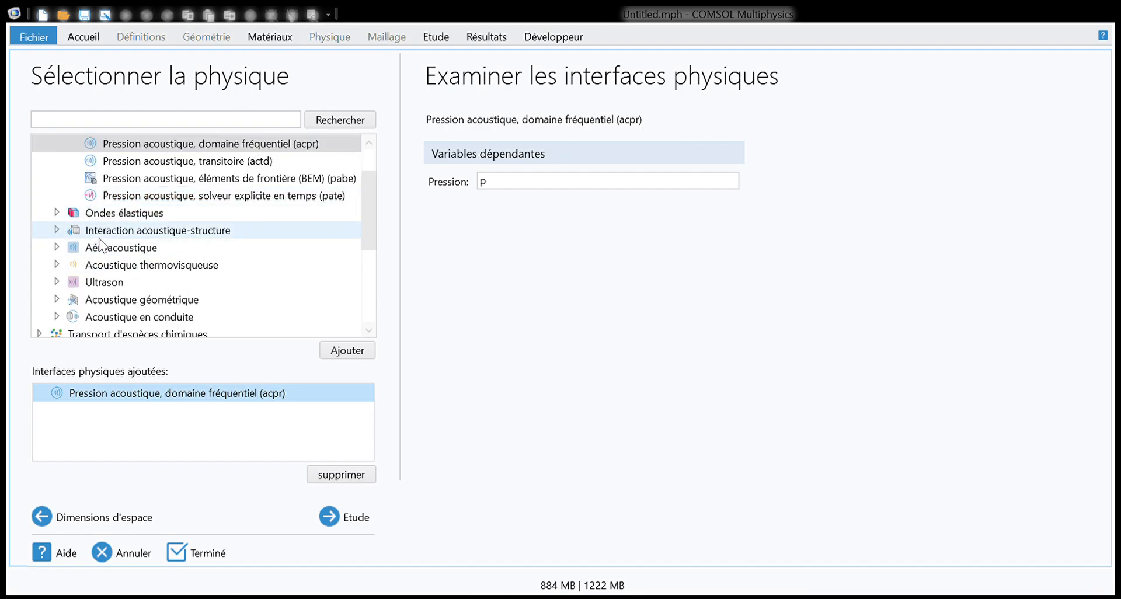
pyautogui.scroll(-2, 99, 244)
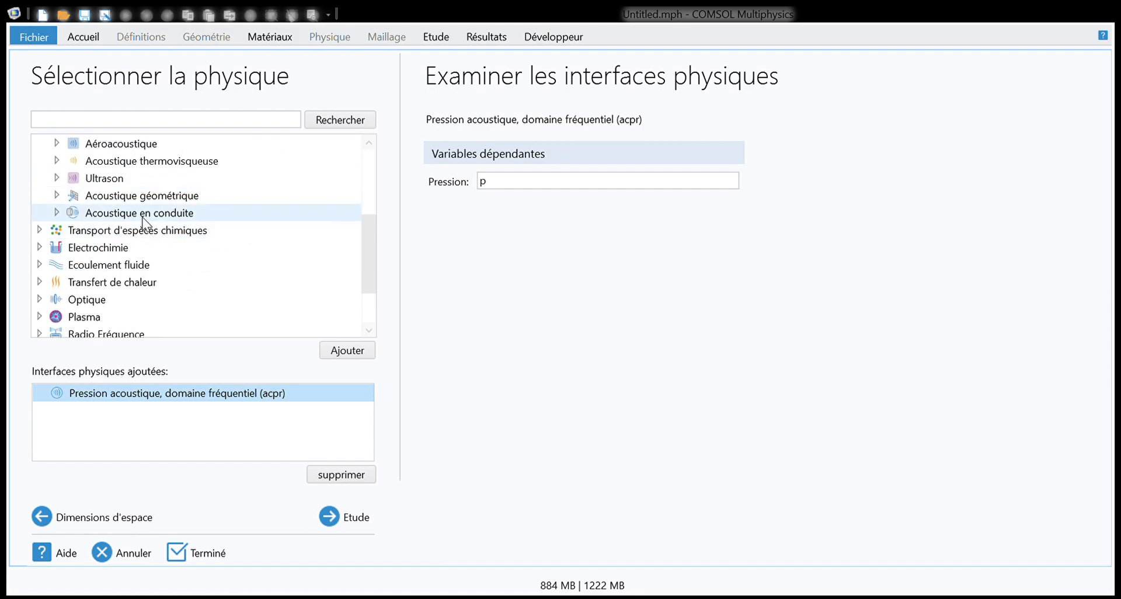
pyautogui.scroll(-2, 143, 222)
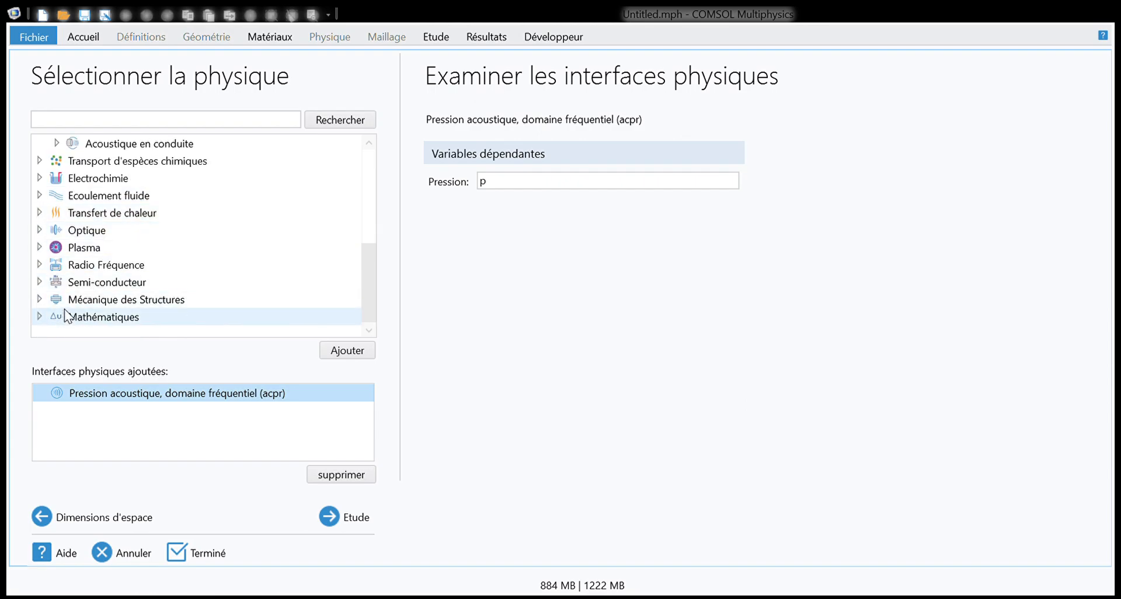
pyautogui.click(40, 299)
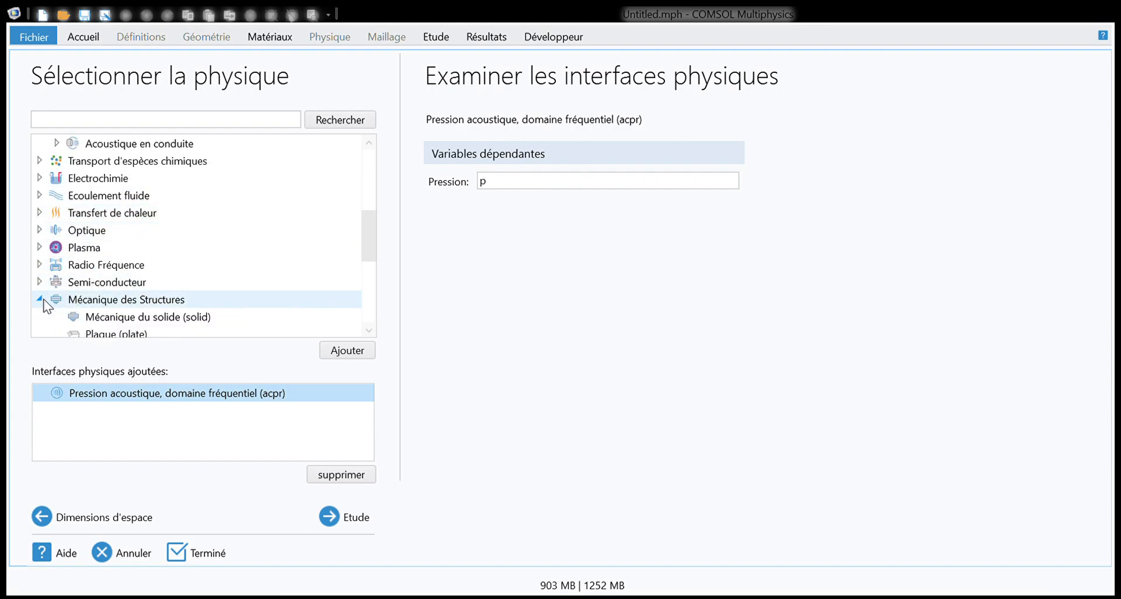
pyautogui.scroll(-1, 105, 275)
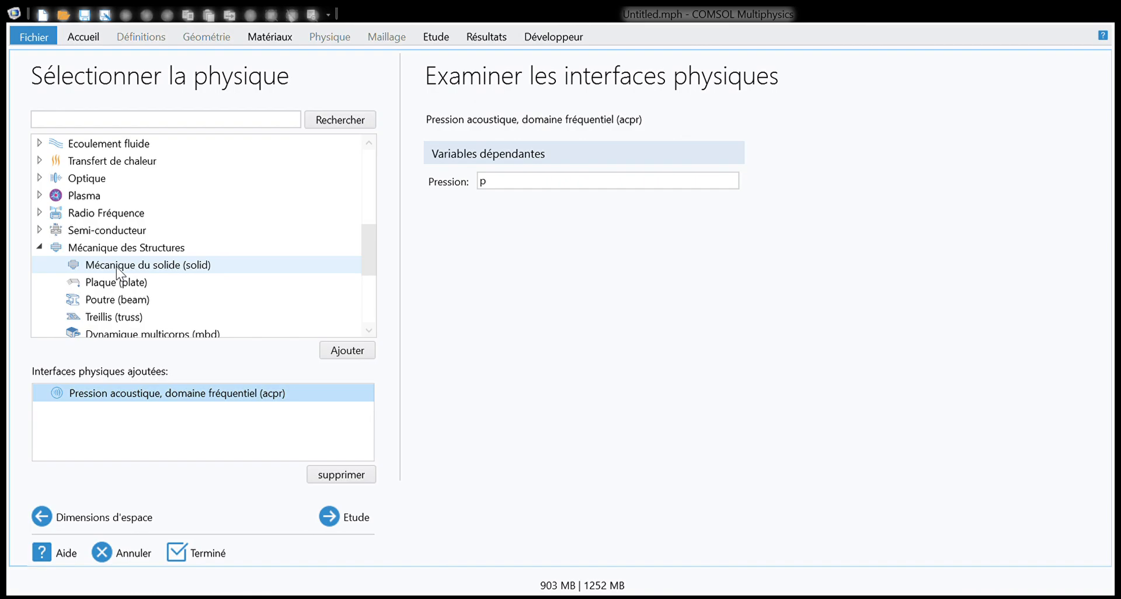
pyautogui.scroll(-1, 116, 267)
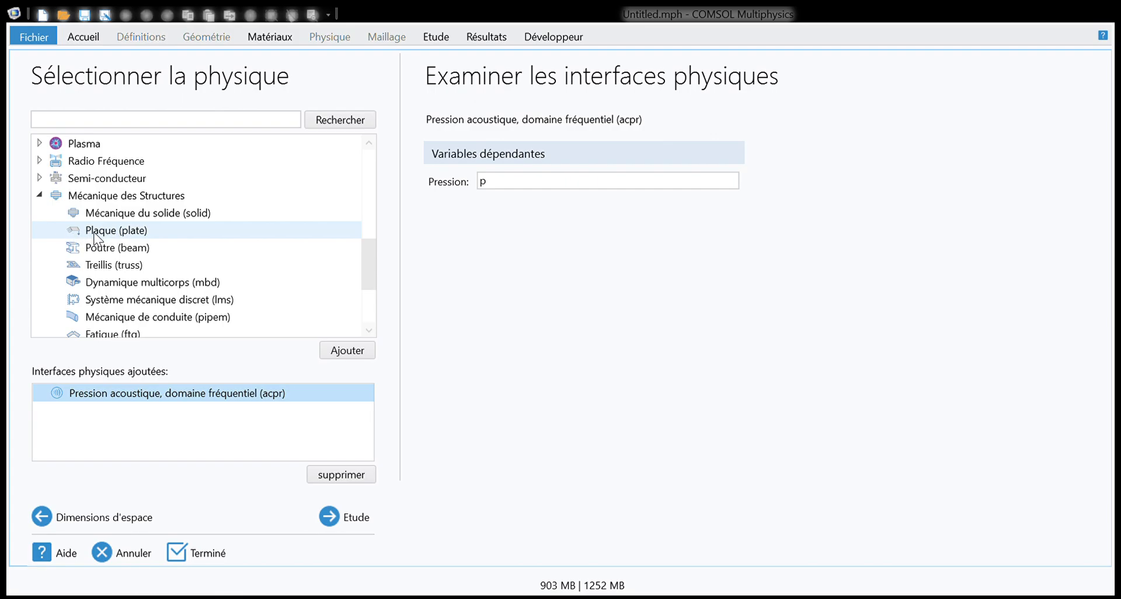
pyautogui.scroll(-1, 101, 235)
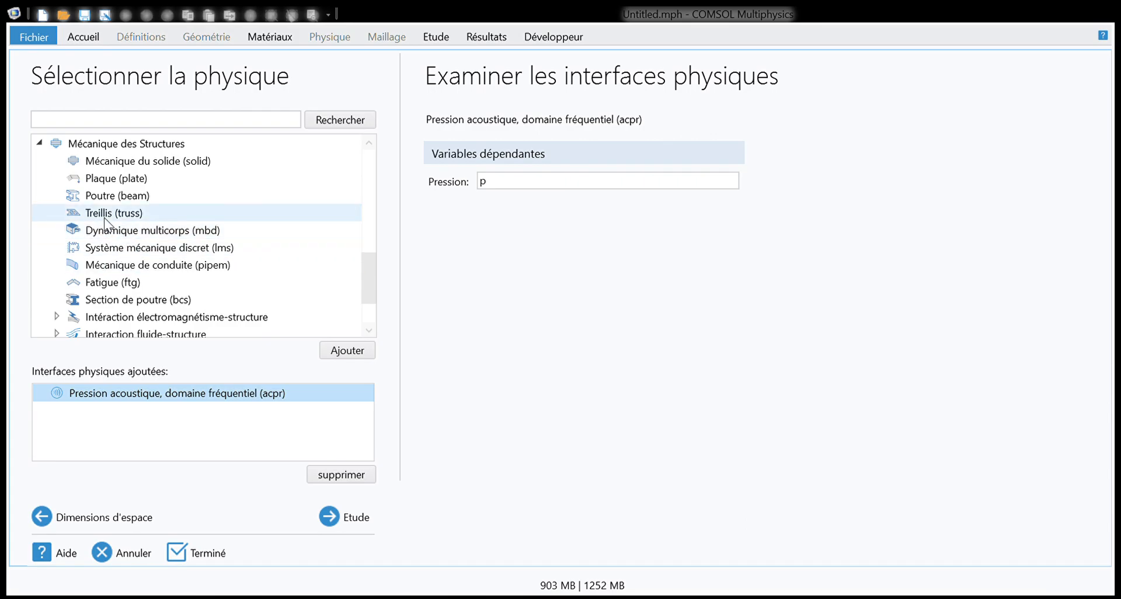
pyautogui.scroll(1, 105, 224)
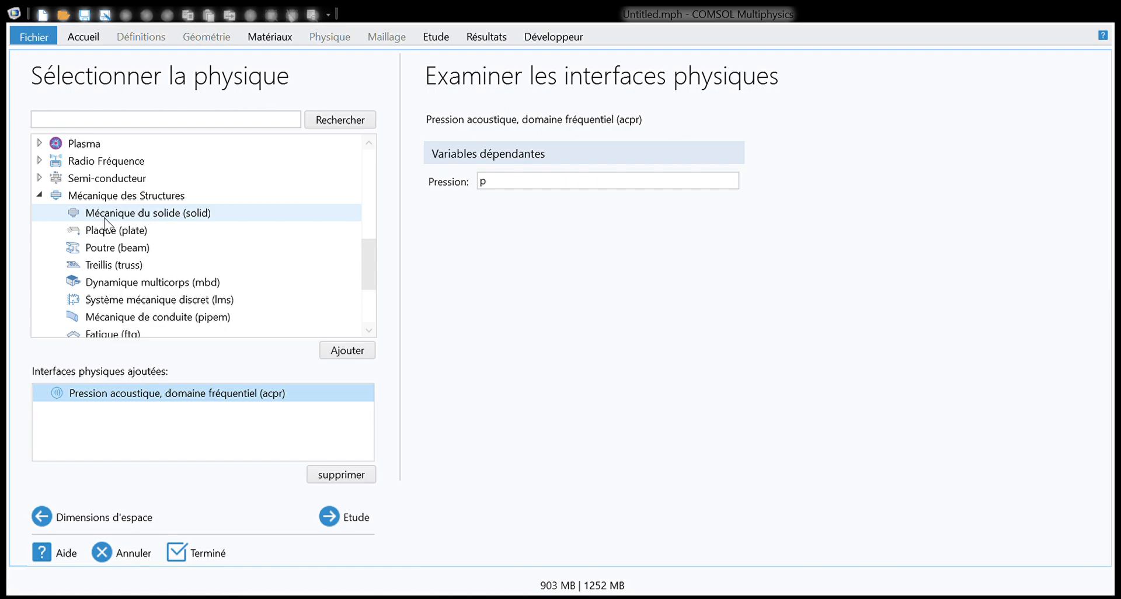
pyautogui.click(104, 217)
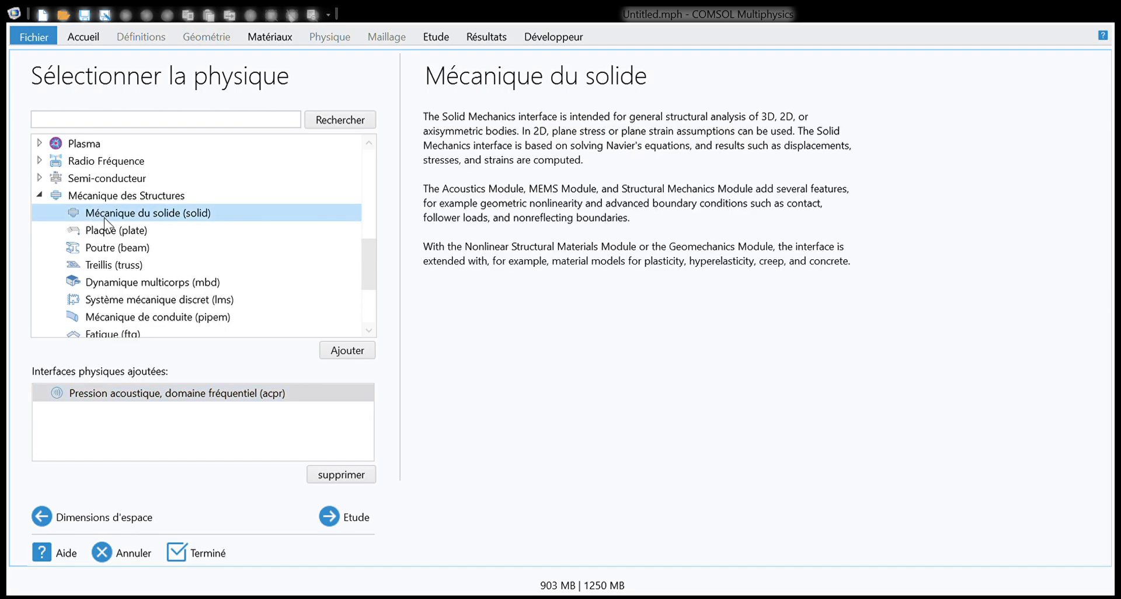
pyautogui.doubleClick(104, 218)
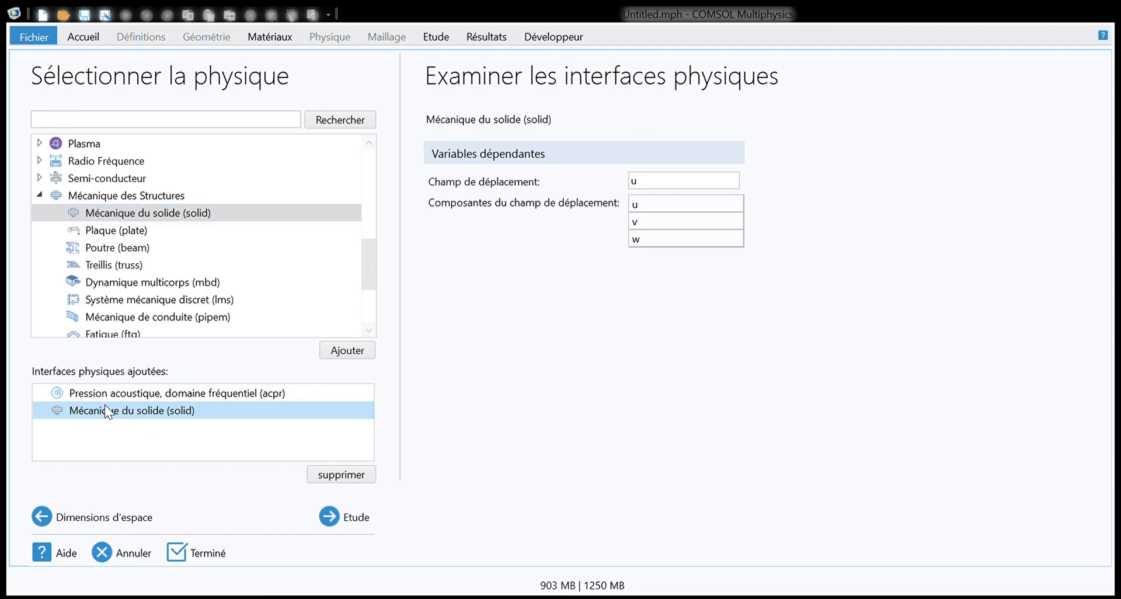
pyautogui.click(332, 517)
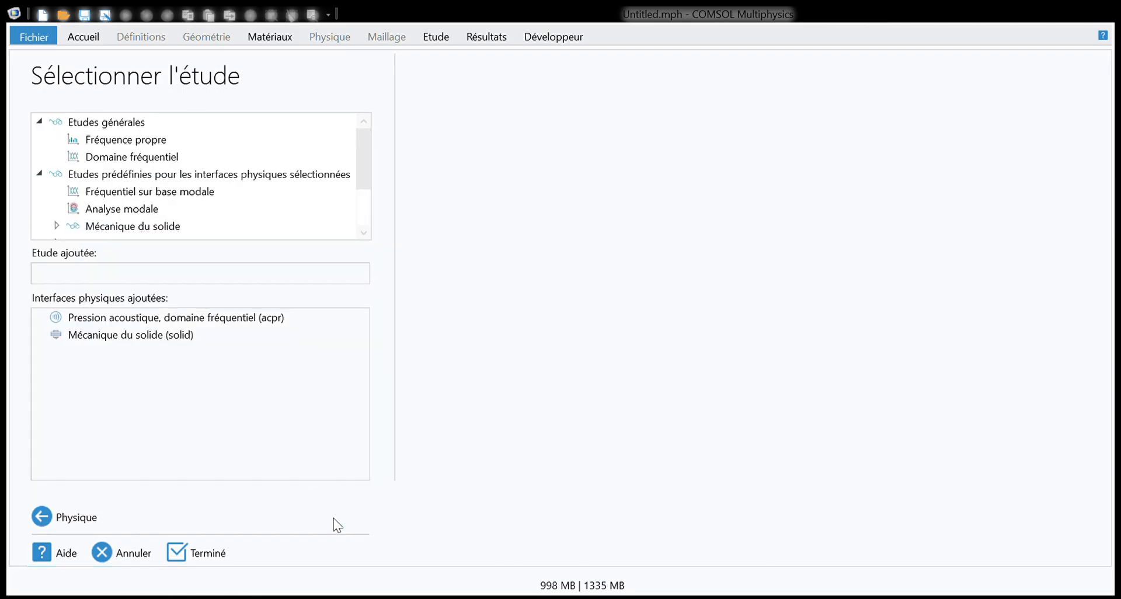
pyautogui.click(205, 555)
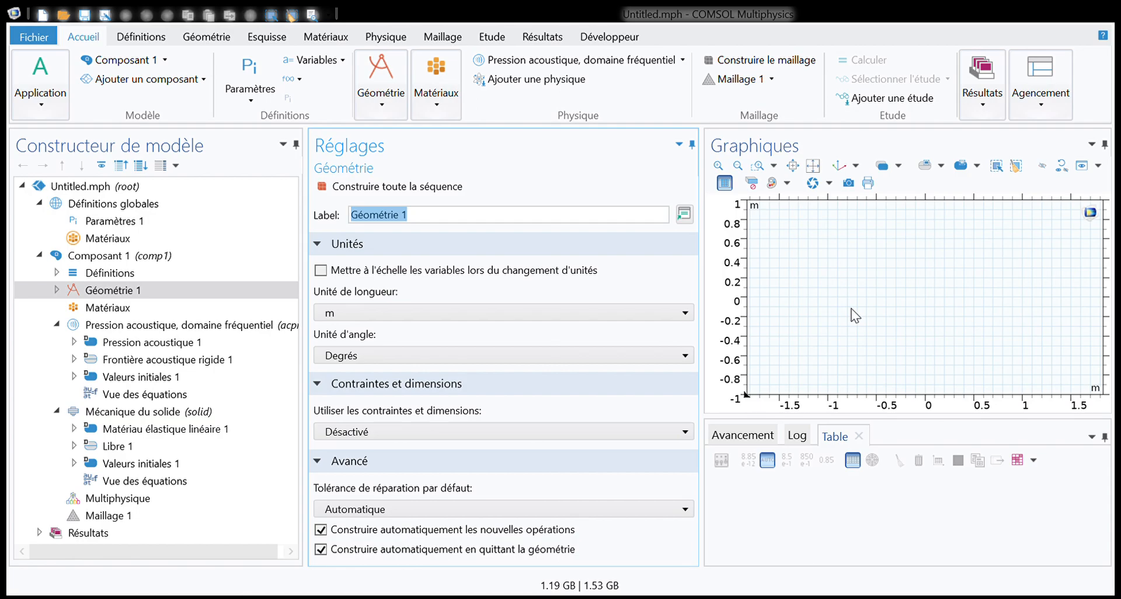
# Define a global parameter r in Paramètres 1 with the expression 1[m] and the description rayon
pyautogui.click(78, 224)
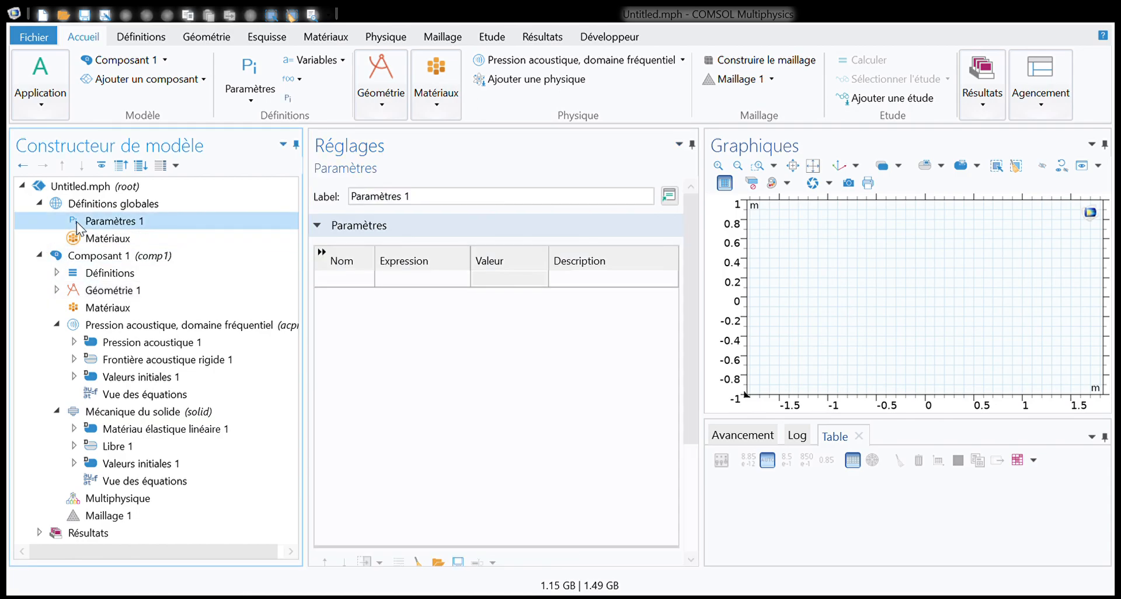
pyautogui.click(338, 279)
pyautogui.click(341, 281)
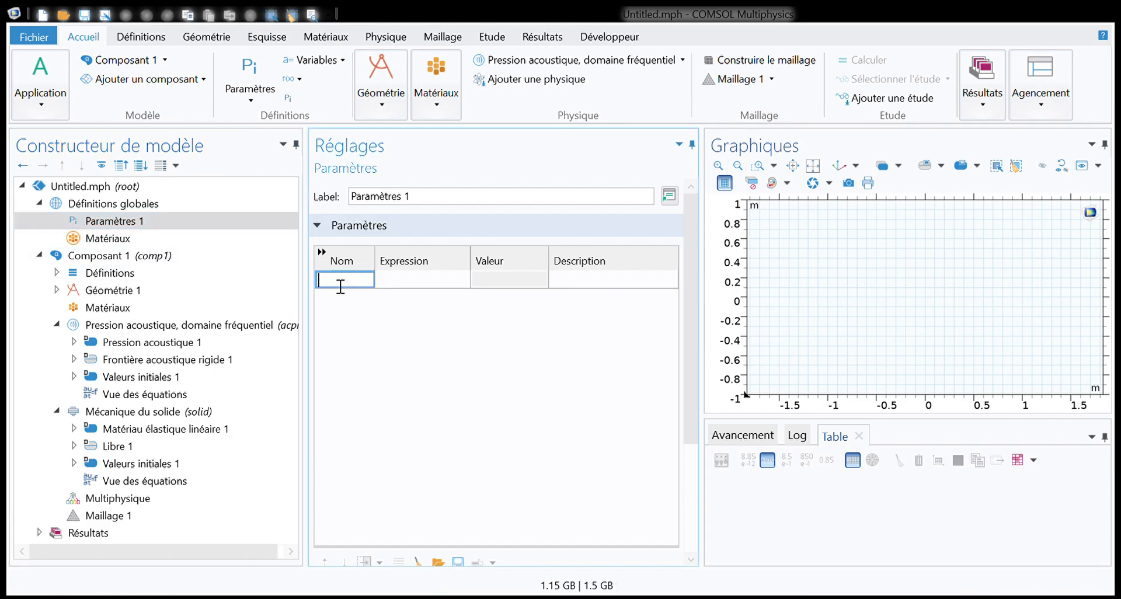
pyautogui.write('r')
pyautogui.click(386, 282)
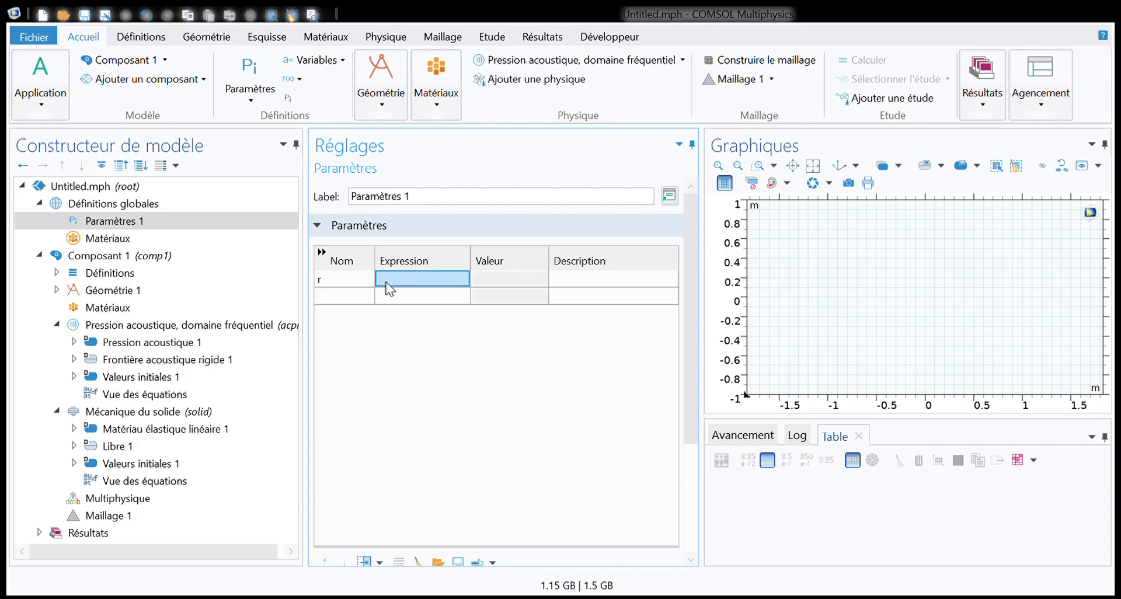
pyautogui.click(392, 282)
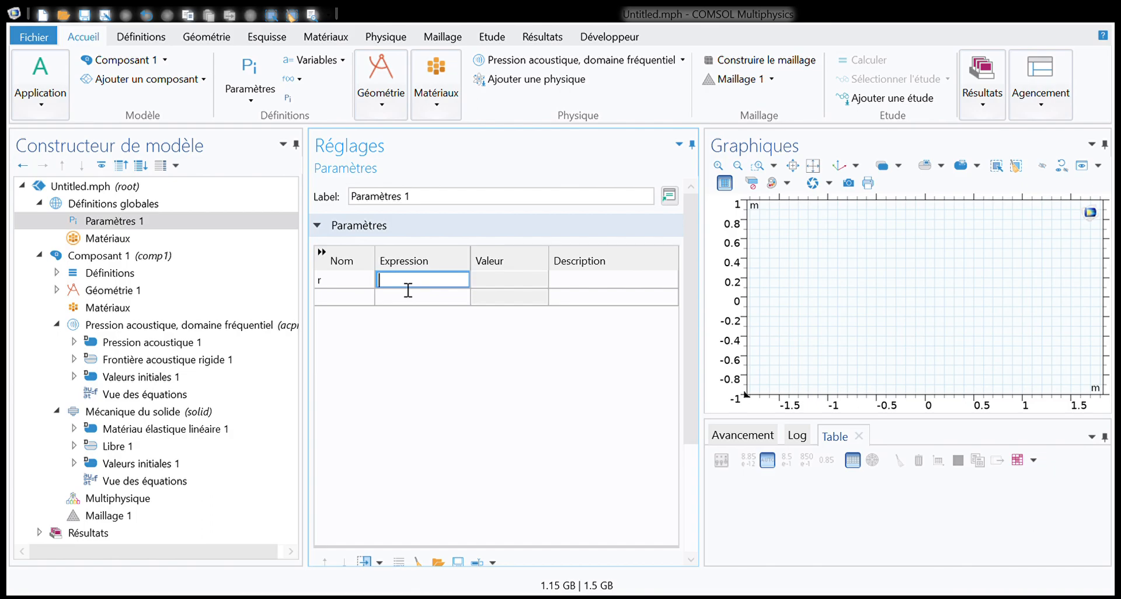
pyautogui.write('1[m]')
pyautogui.click(594, 290)
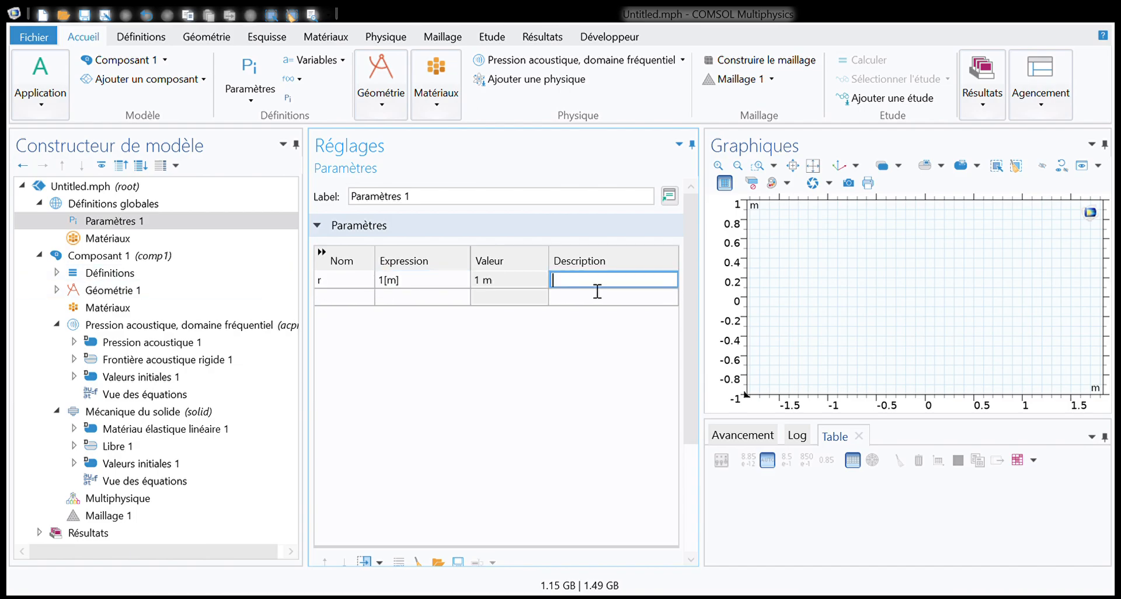
pyautogui.write('rayon')
pyautogui.press('Return')
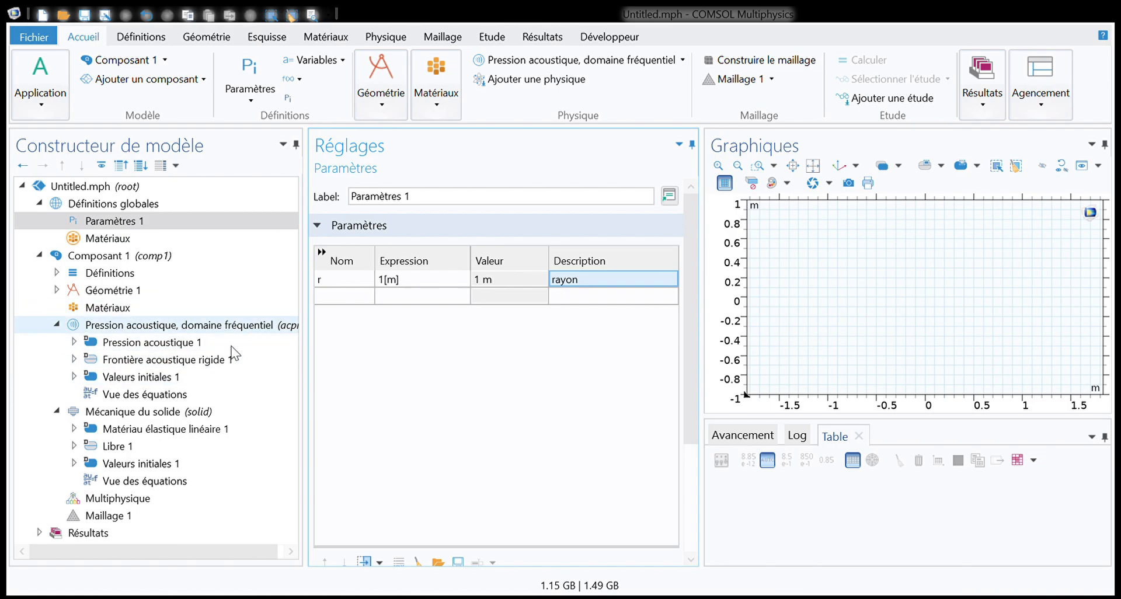
# Set the expression of the global parameter r to 1[km]
pyautogui.click(118, 225)
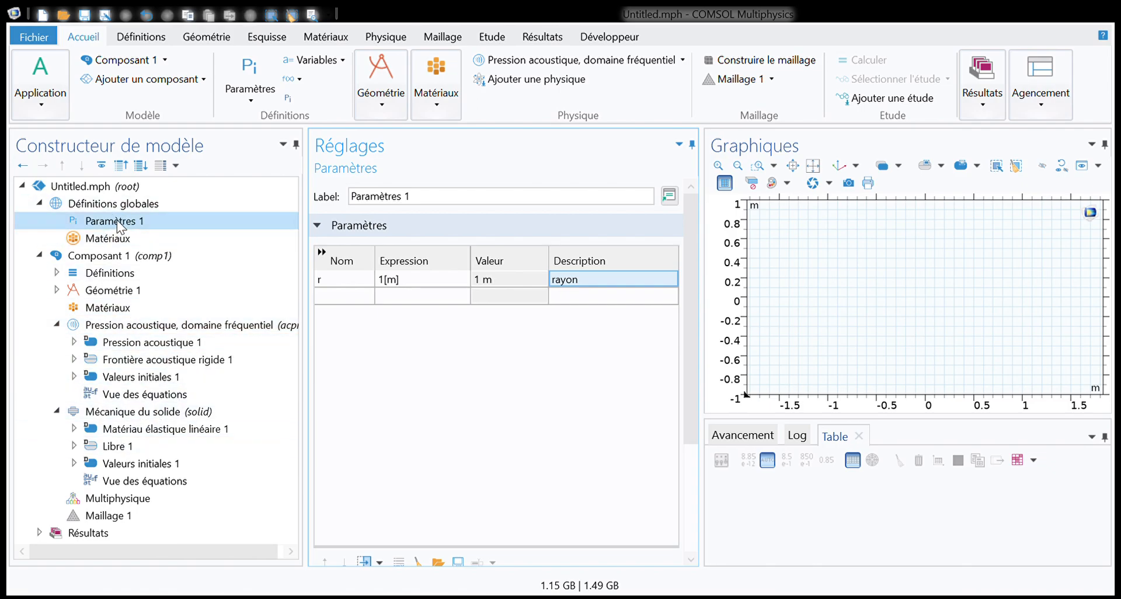
pyautogui.click(391, 282)
pyautogui.click(390, 282)
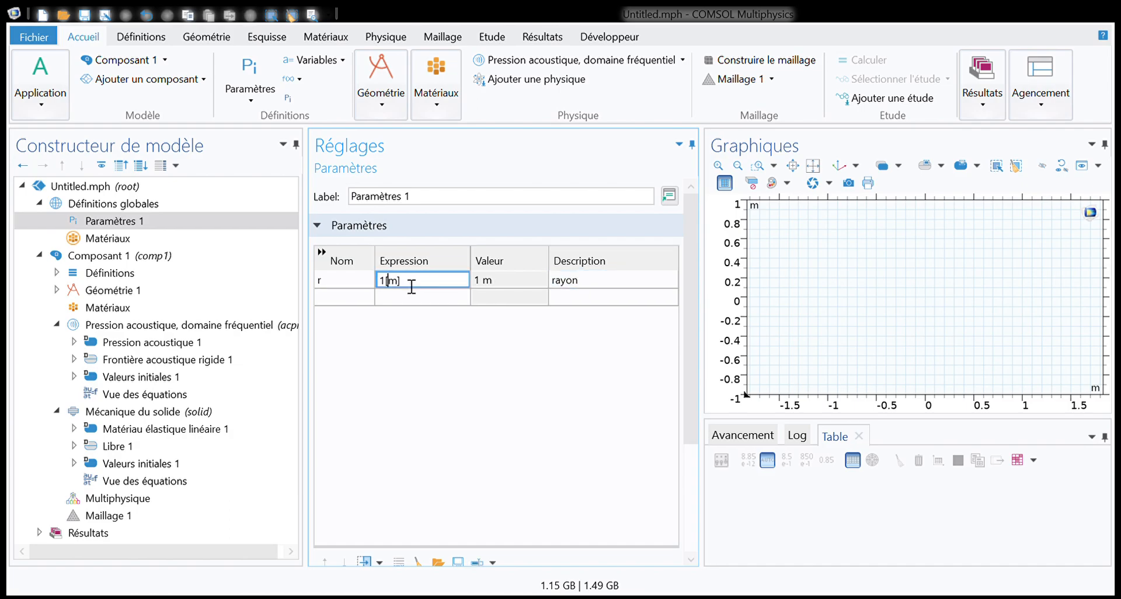
pyautogui.moveTo(409, 287); pyautogui.dragTo(389, 287)
pyautogui.click(386, 284)
pyautogui.write('k')
pyautogui.click(495, 298)
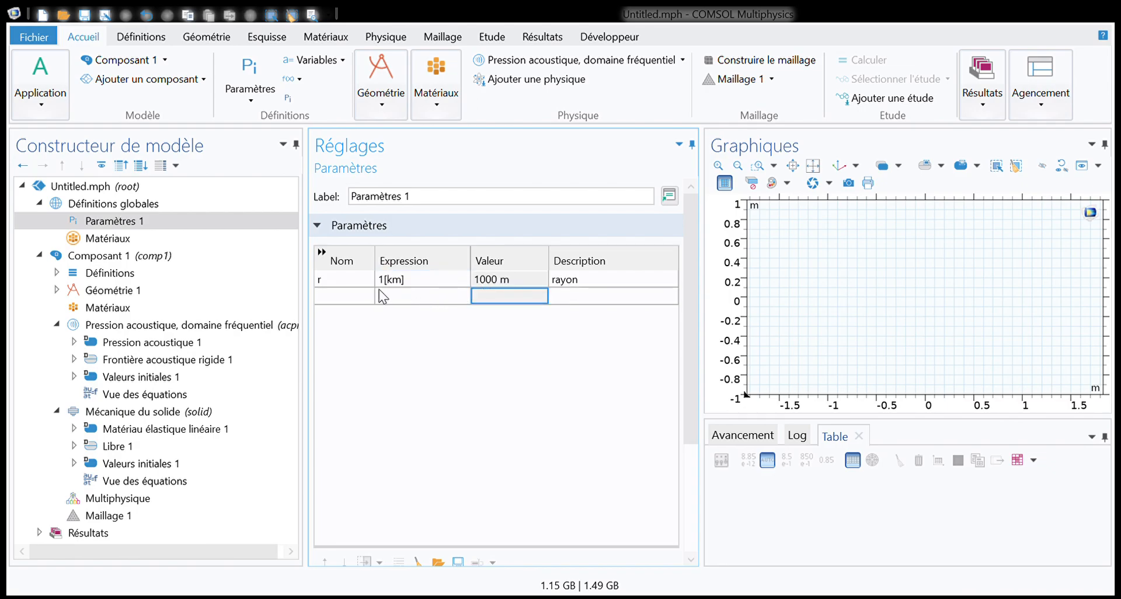
pyautogui.click(487, 284)
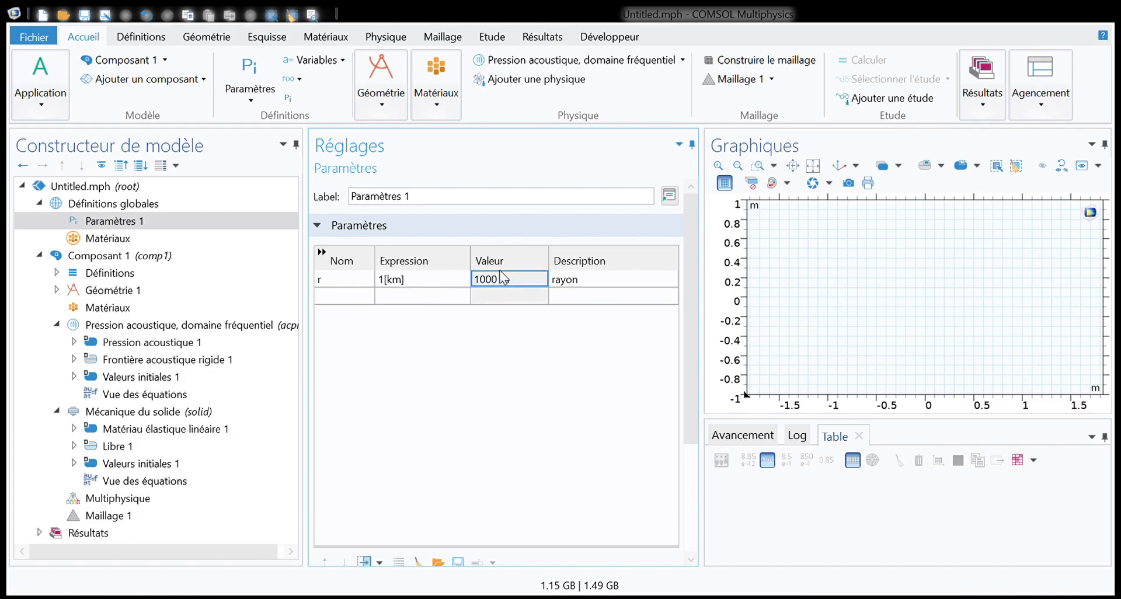
# Restore the expression of the parameter r to 1[m]
pyautogui.click(390, 280)
pyautogui.click(399, 281)
pyautogui.press('BackSpace')
pyautogui.click(390, 308)
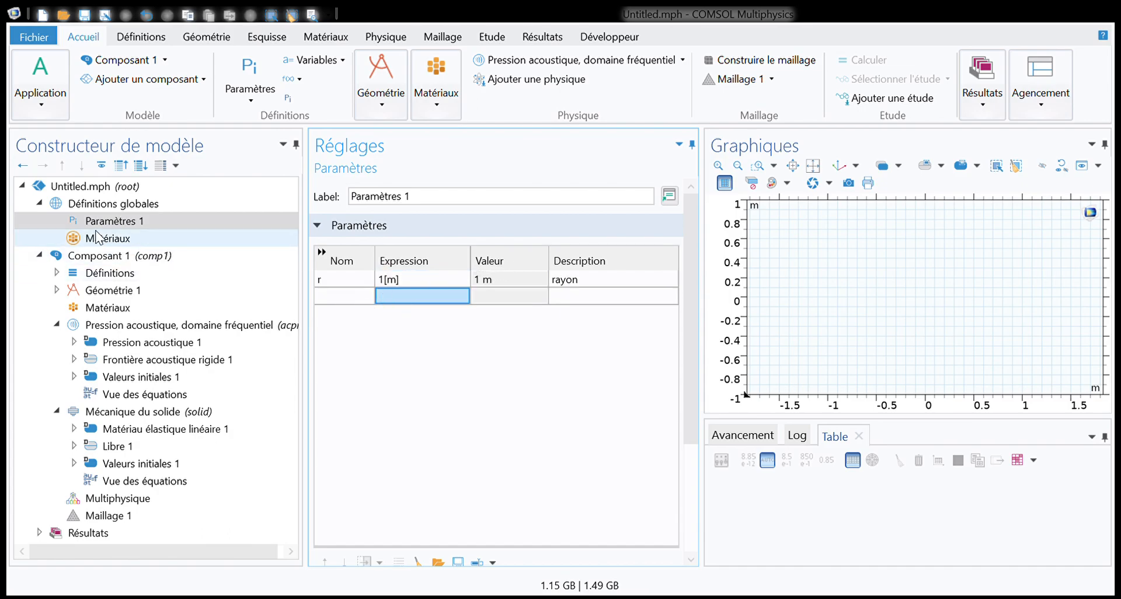
# Expand the Définitions and Géométrie 1 nodes of Composant 1 and add a circle to the geometry
pyautogui.click(56, 273)
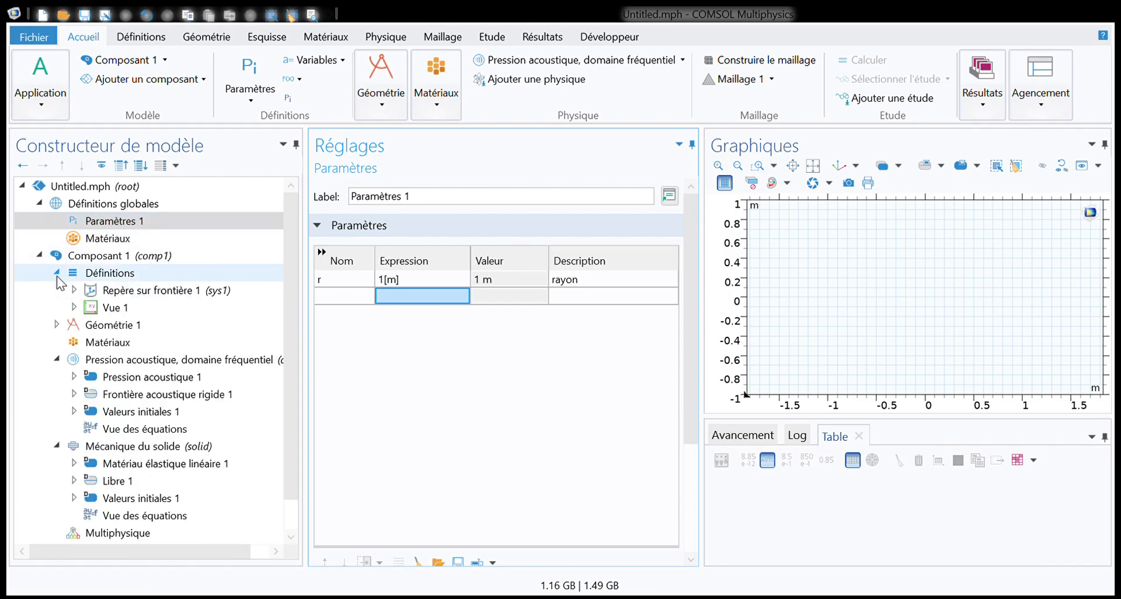
pyautogui.scroll(-1, 57, 277)
pyautogui.click(58, 290)
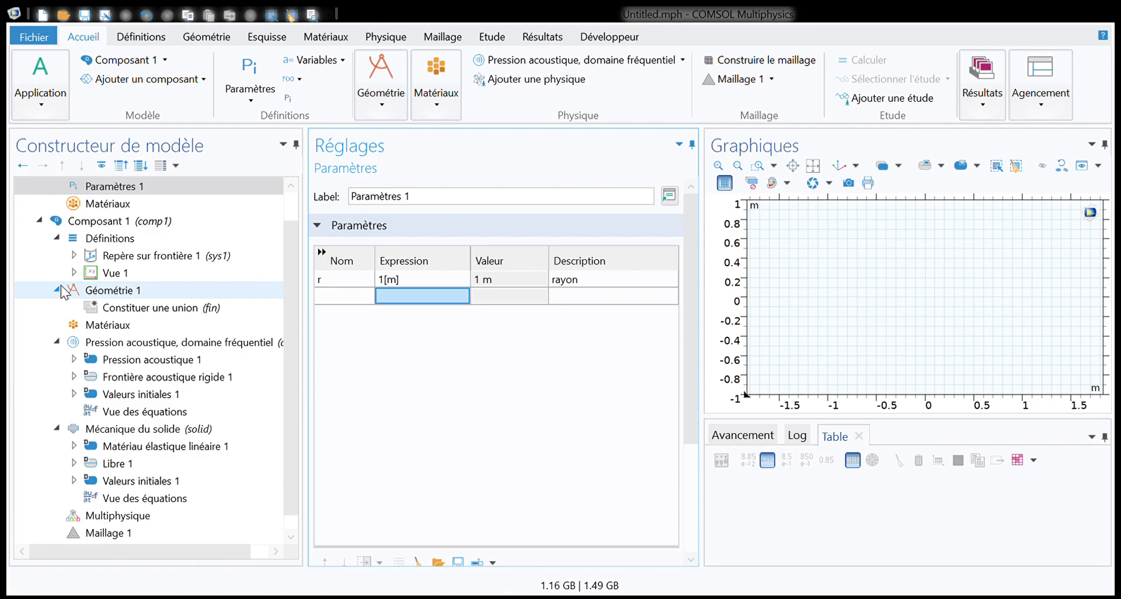
pyautogui.click(73, 290)
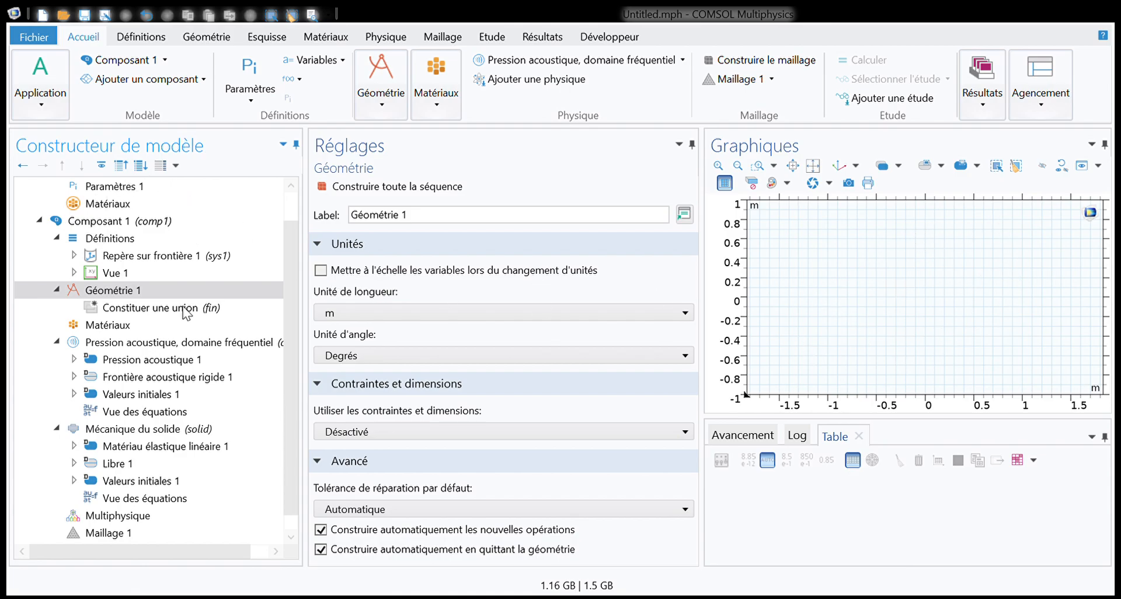
pyautogui.click(220, 156)
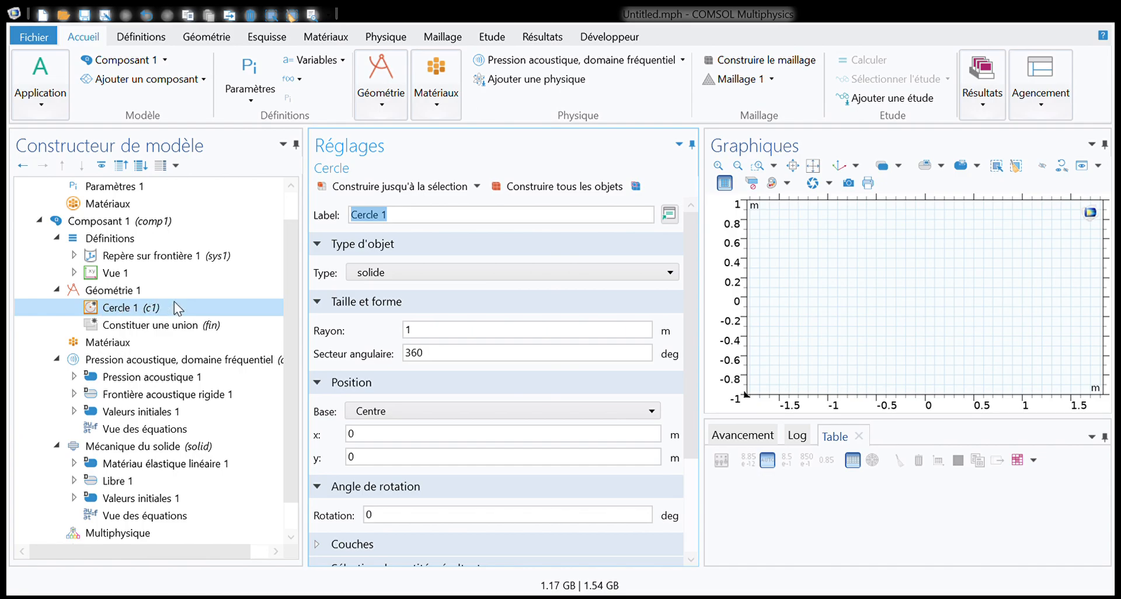
pyautogui.scroll(-5, 417, 259)
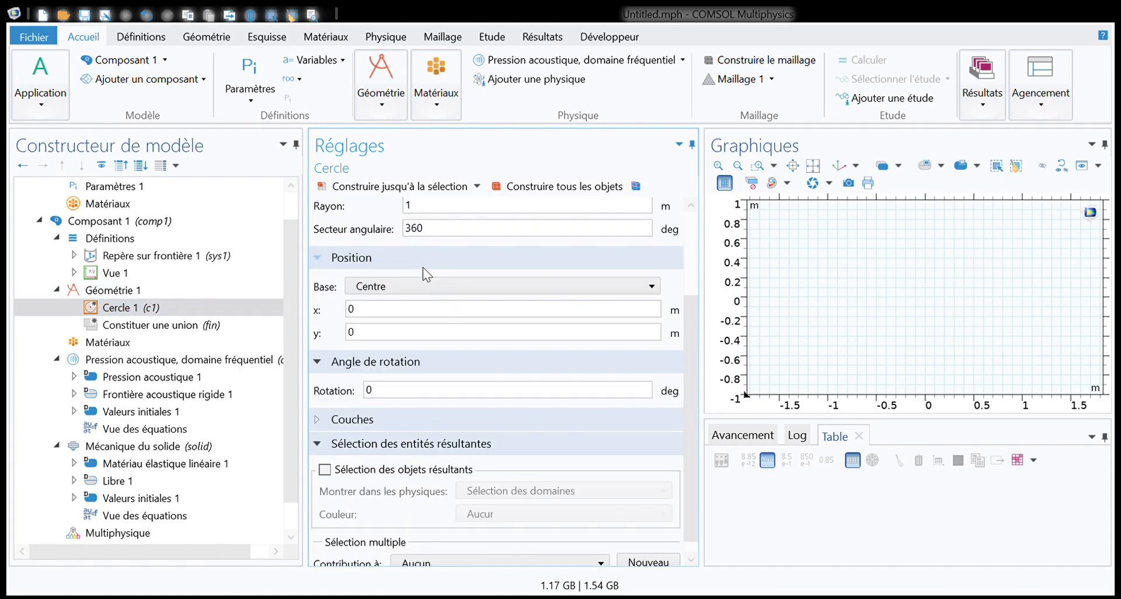
pyautogui.scroll(5, 410, 259)
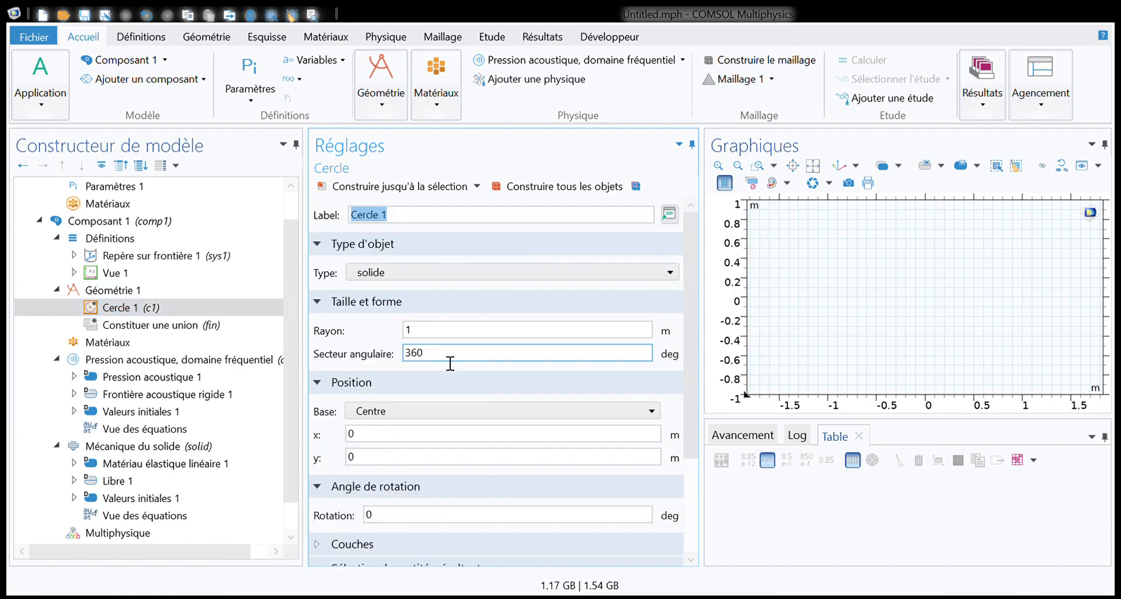
# Rename the circle Cercle 1 as cylindre infini_cible, leaving its object type as solide
pyautogui.tripleClick(413, 220)
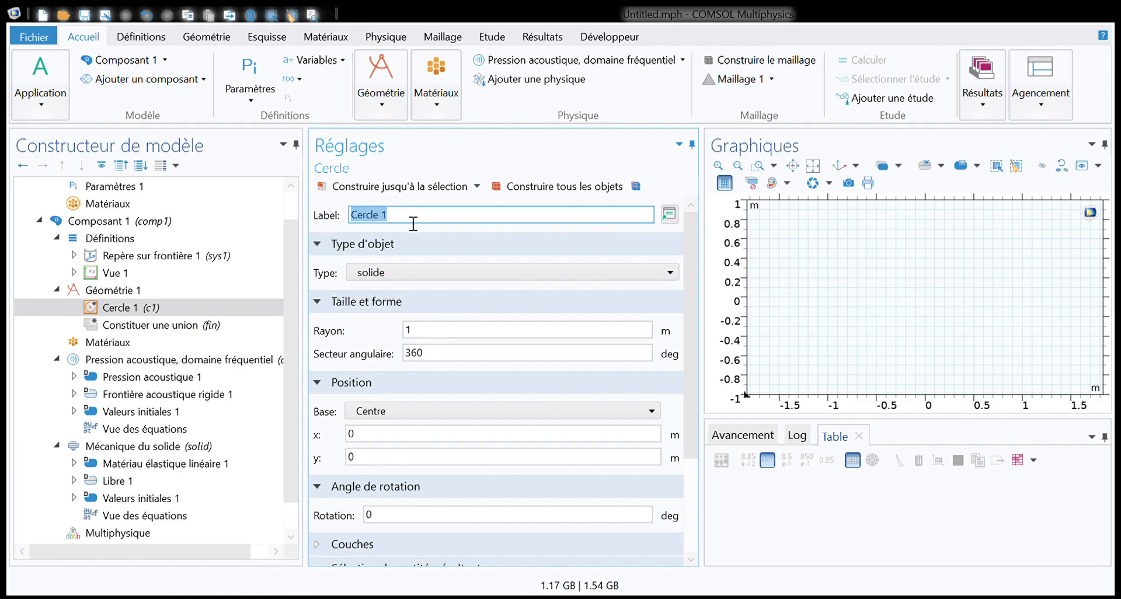
pyautogui.write('cylindre')
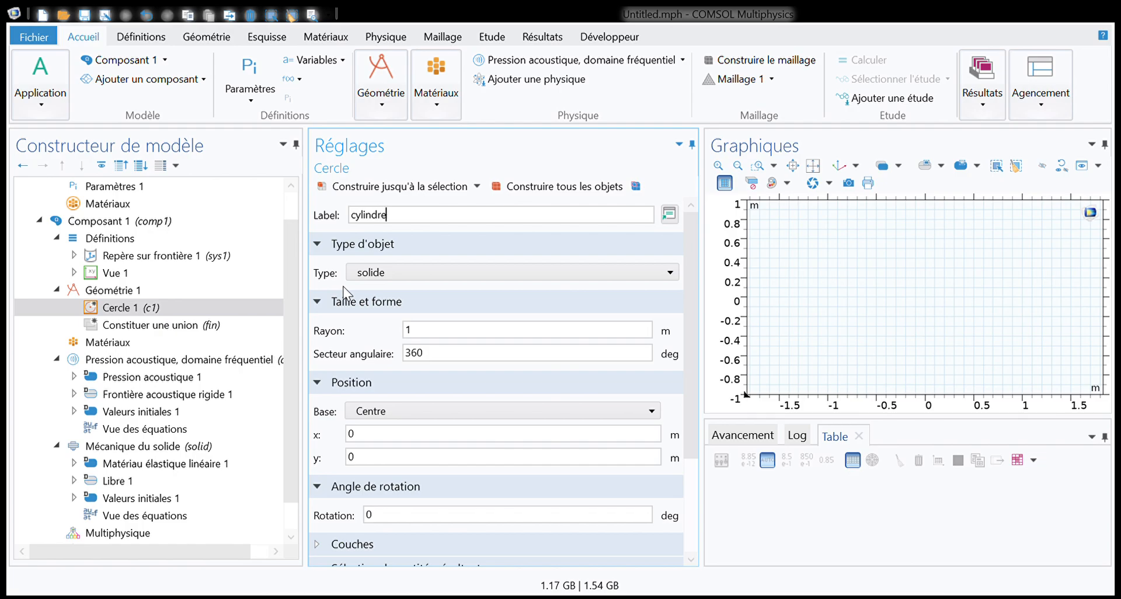
pyautogui.write(' infini')
pyautogui.click(414, 331)
pyautogui.write('_cible')
pyautogui.click(388, 278)
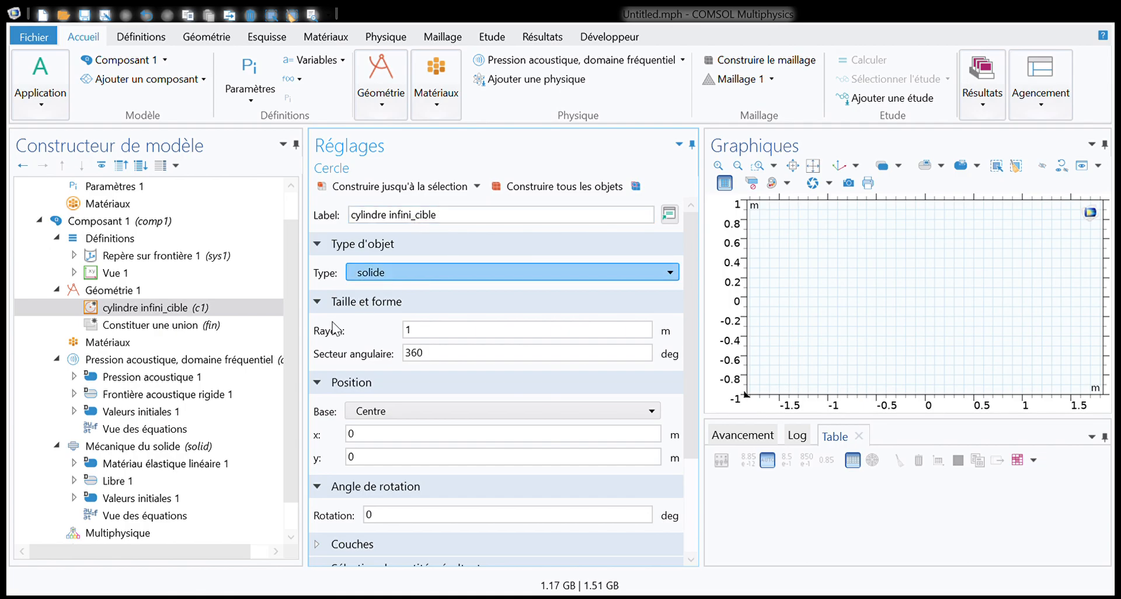
# Set the radius of cylindre infini_cible to the parameter r and build the geometry
pyautogui.doubleClick(427, 331)
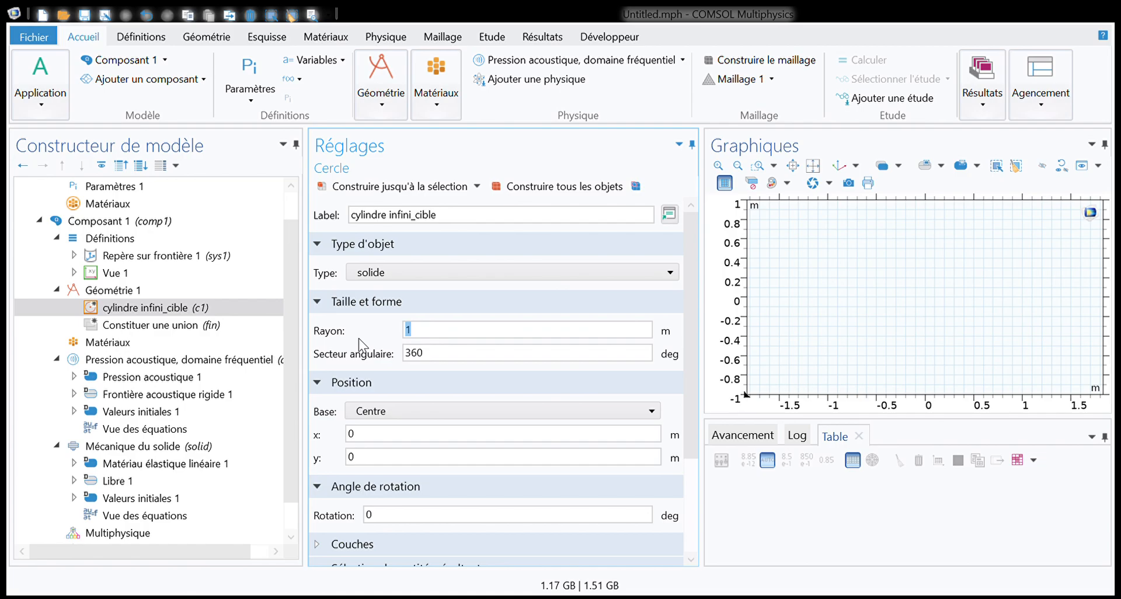
pyautogui.write('r')
pyautogui.click(122, 304)
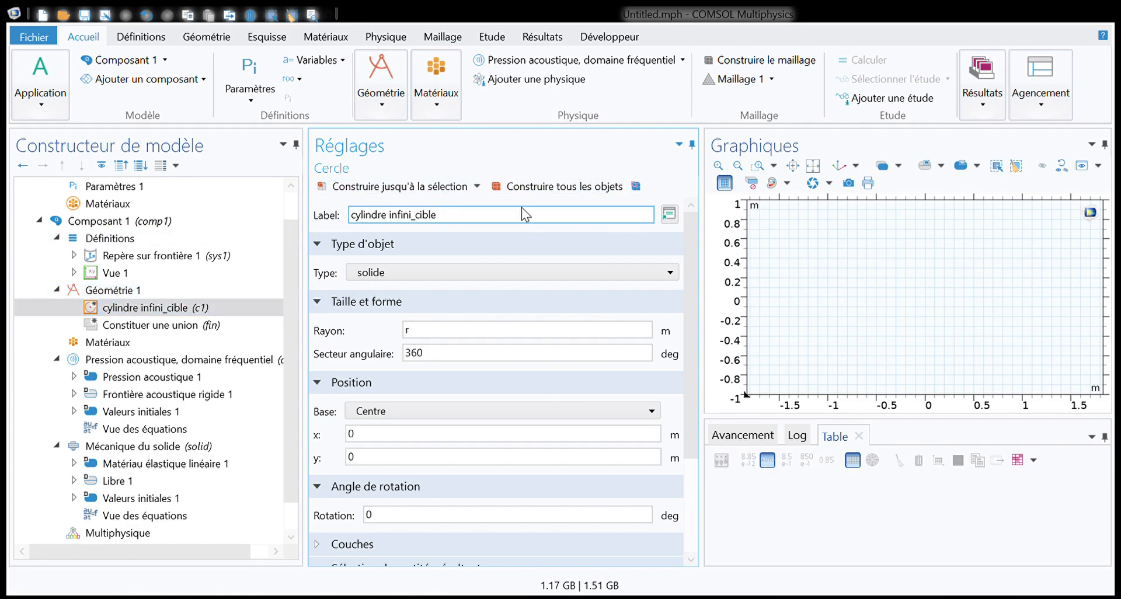
pyautogui.click(528, 191)
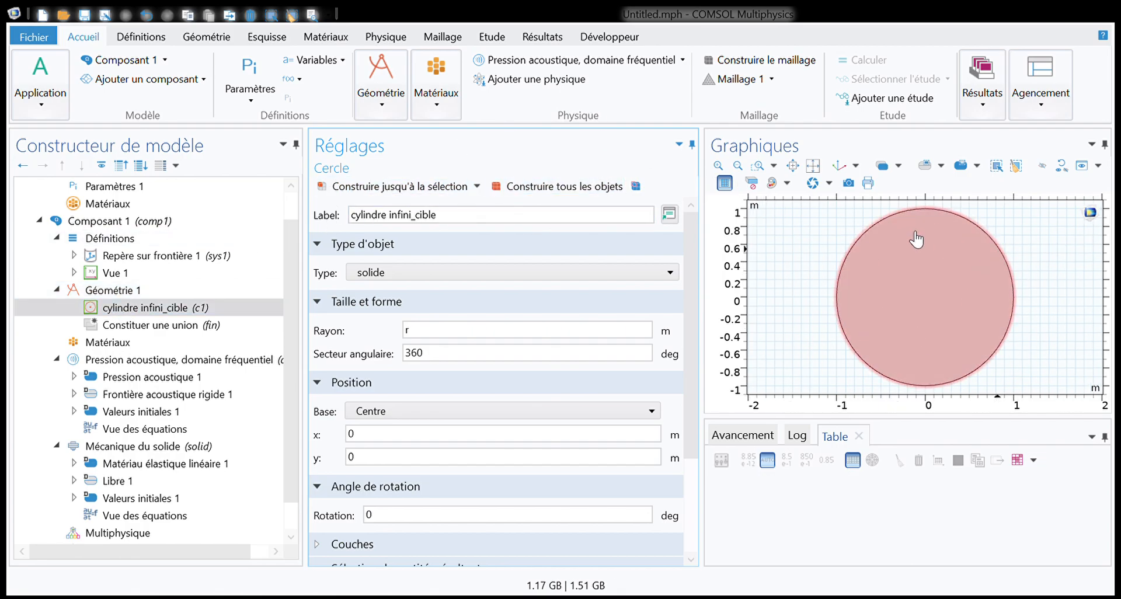
# Set the sector angle of cylindre infini_cible to 180 degrees and build the circle
pyautogui.click(464, 357)
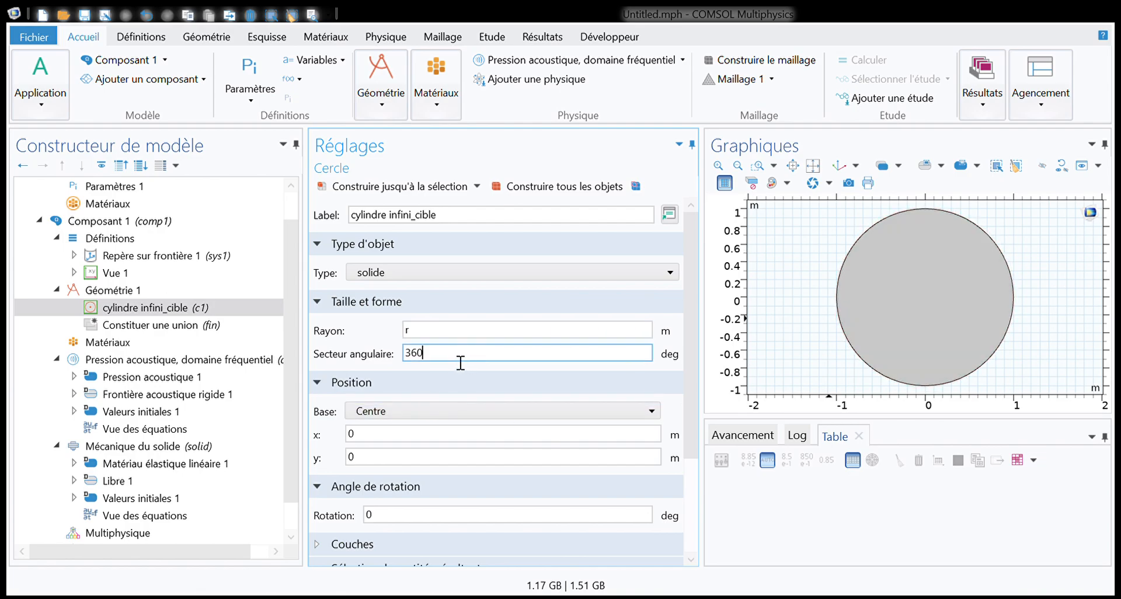
pyautogui.doubleClick(460, 363)
pyautogui.write('180')
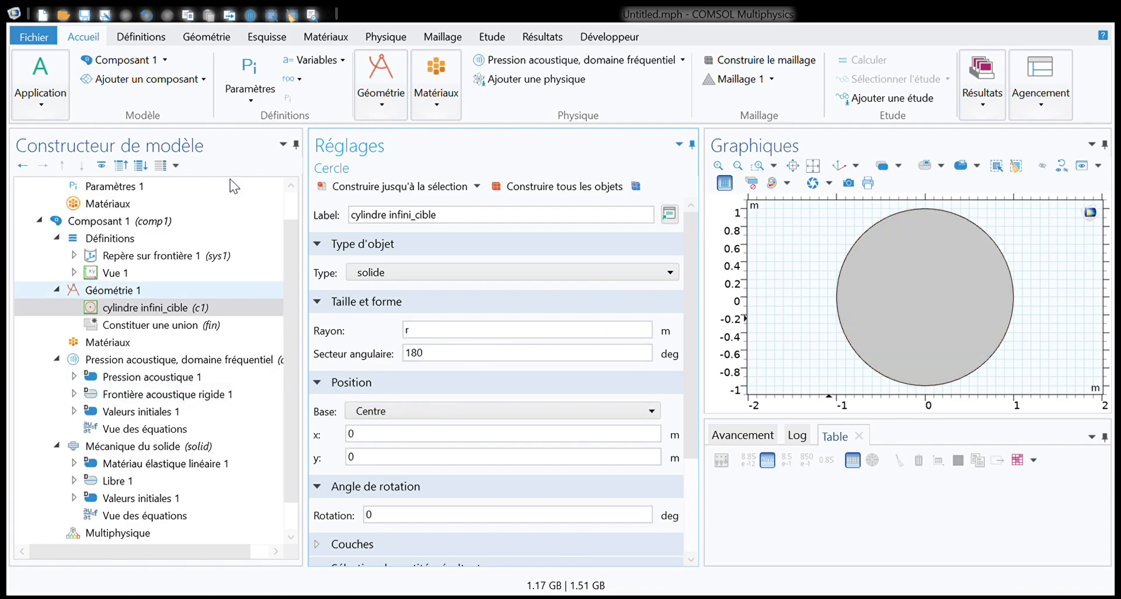
pyautogui.click(404, 179)
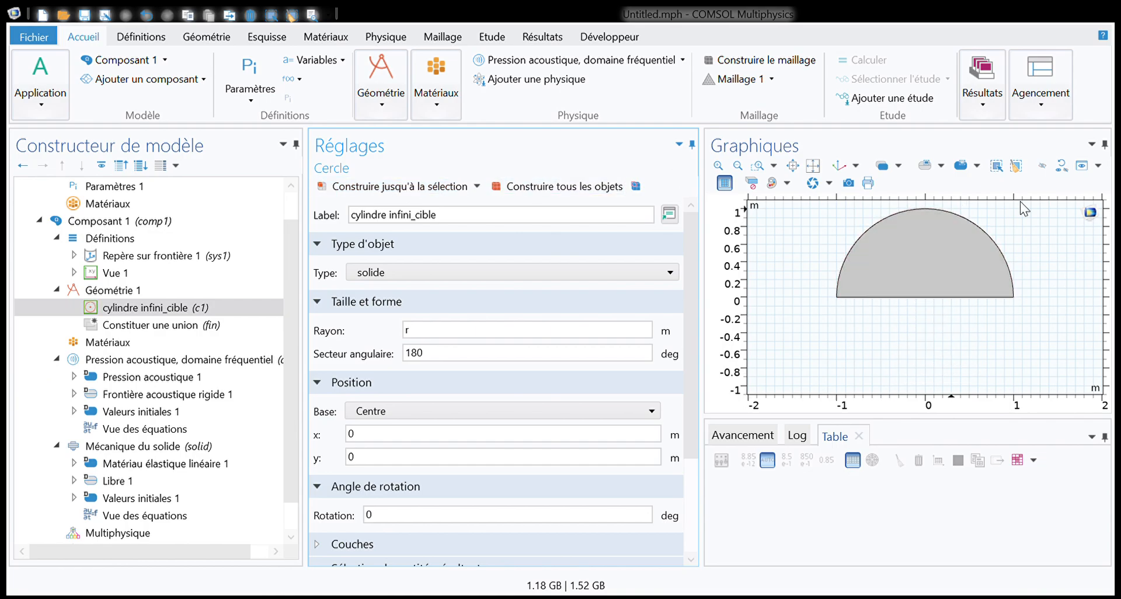
# Restore the sector angle of cylindre infini_cible to 360 degrees and rebuild it
pyautogui.doubleClick(461, 353)
pyautogui.write('360')
pyautogui.click(403, 186)
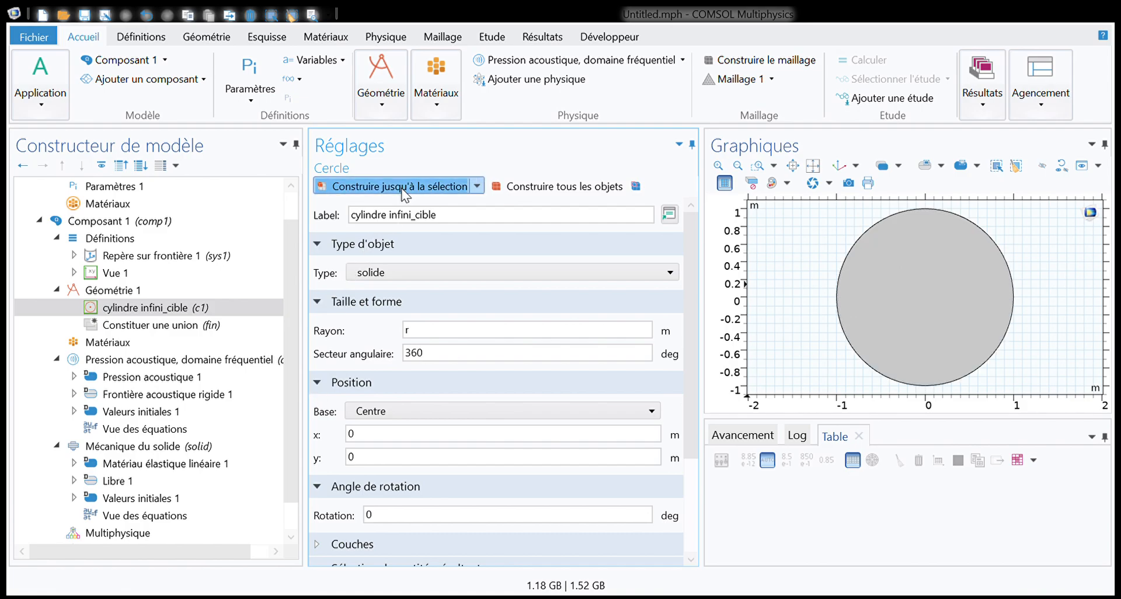
# Set the x position of the centre of cylindre infini_cible to 0.1 m and build it
pyautogui.scroll(-1, 355, 362)
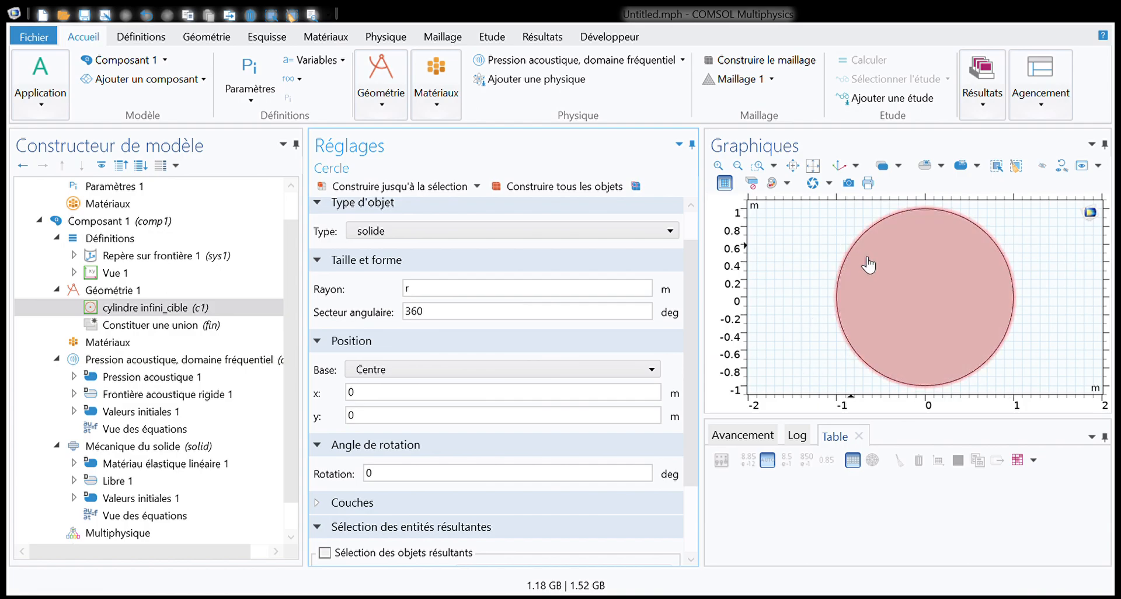
pyautogui.doubleClick(375, 401)
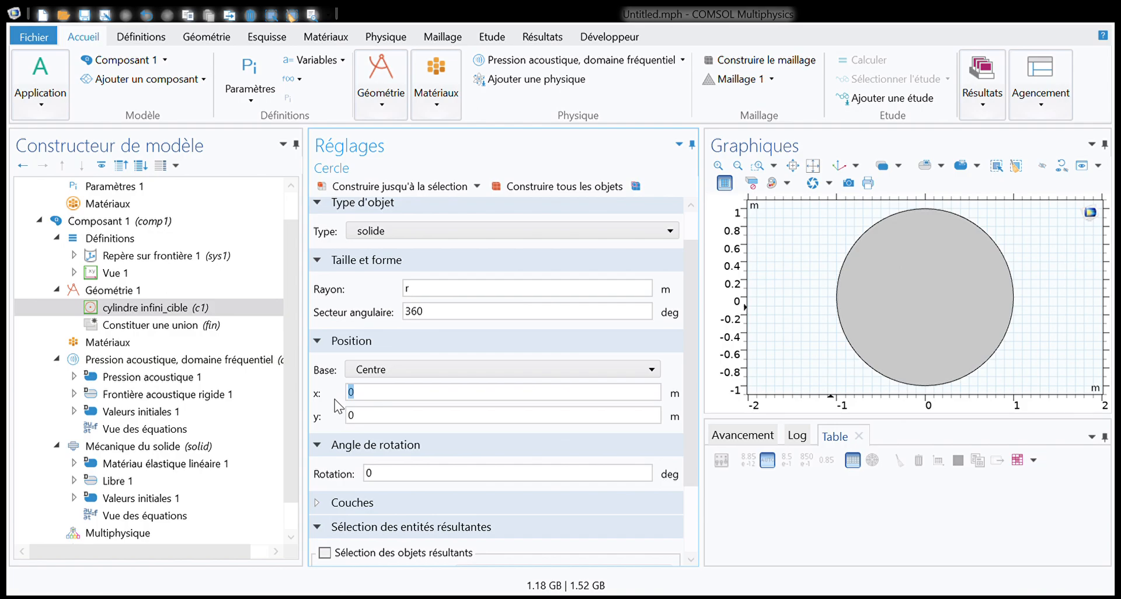
pyautogui.click(432, 186)
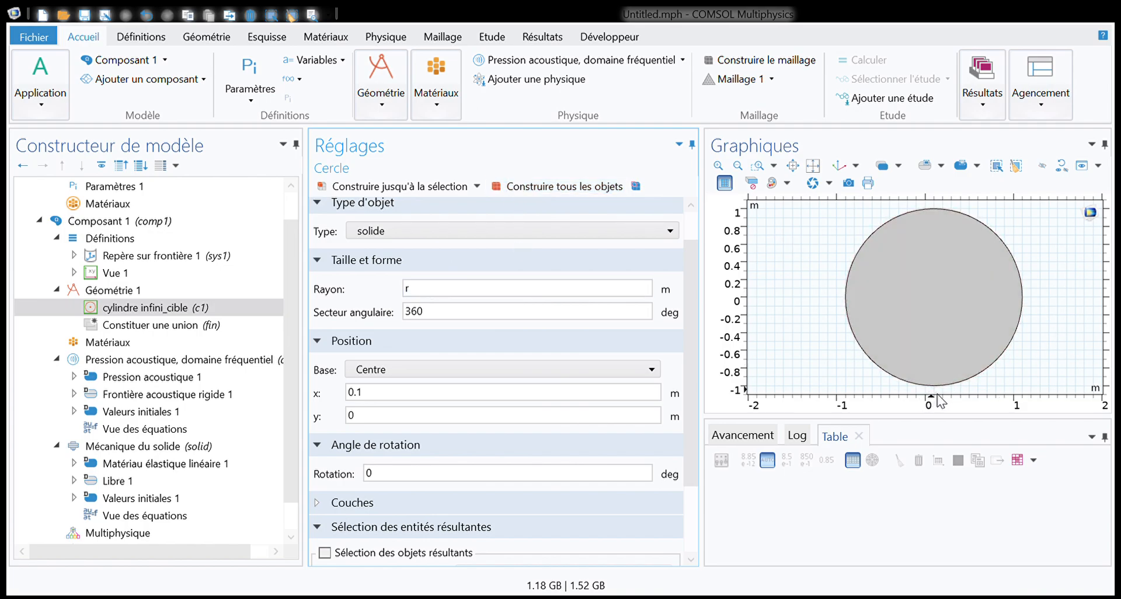
# Reset the centre x position of cylindre infini_cible to 0 m and rebuild the geometry
pyautogui.click(382, 397)
pyautogui.moveTo(382, 397); pyautogui.dragTo(280, 391)
pyautogui.write('0')
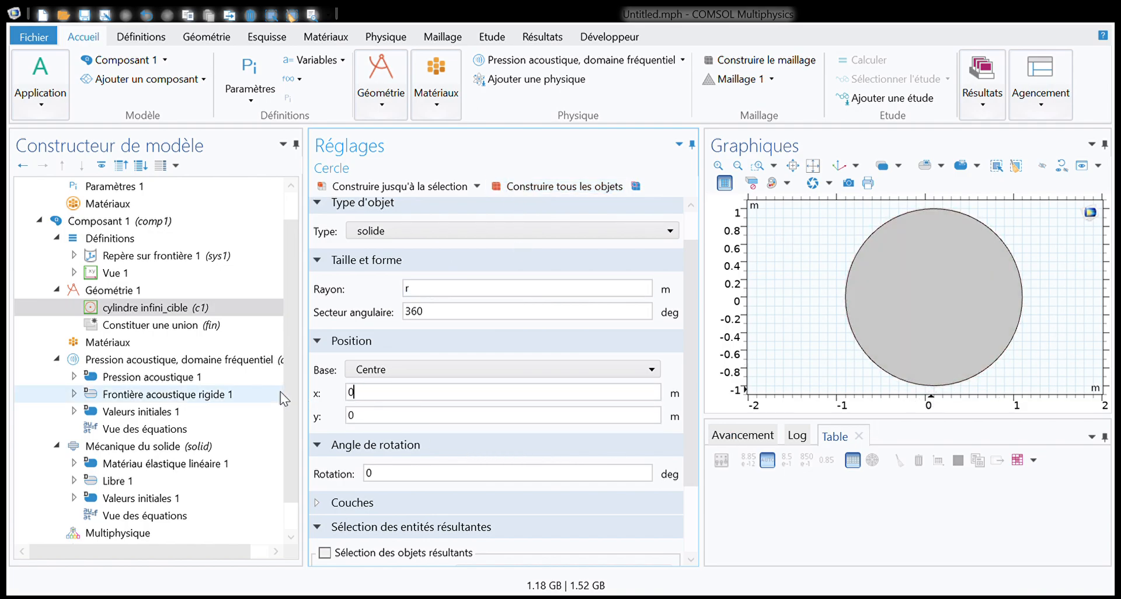
pyautogui.click(635, 185)
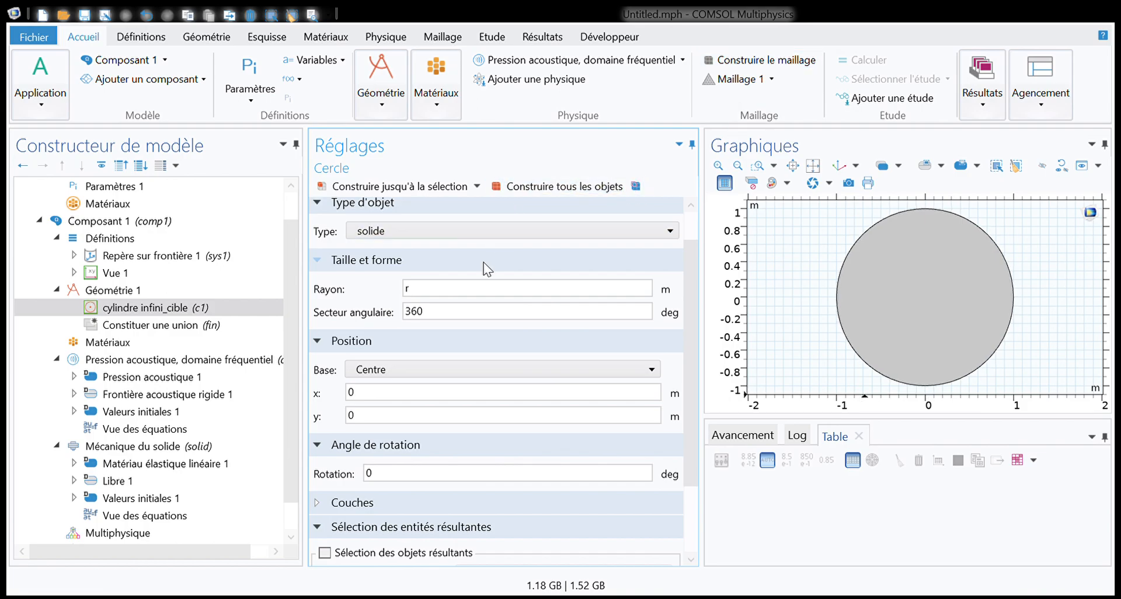
# Expand the Couches section of cylindre infini_cible and open the thickness of Couche 1 for editing
pyautogui.scroll(-3, 348, 466)
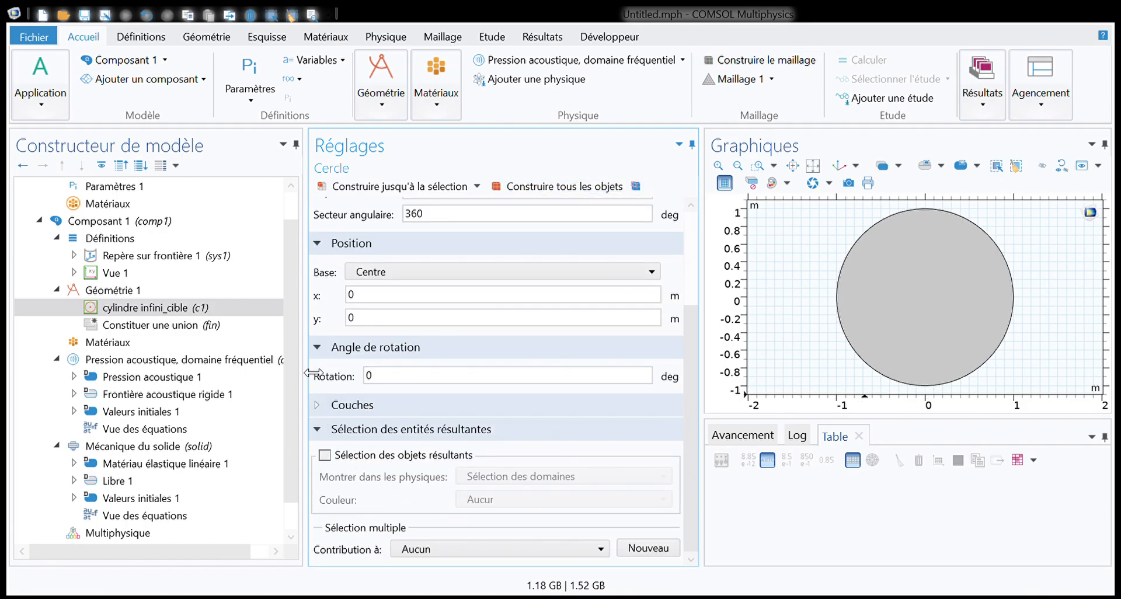
pyautogui.click(333, 404)
pyautogui.scroll(-3, 332, 404)
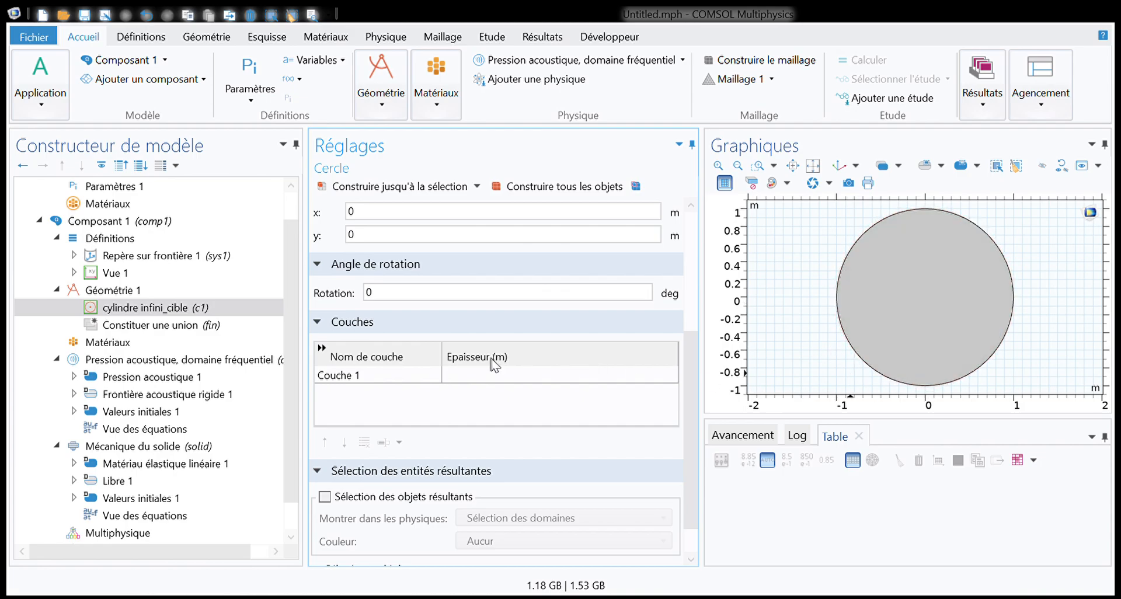
pyautogui.click(450, 381)
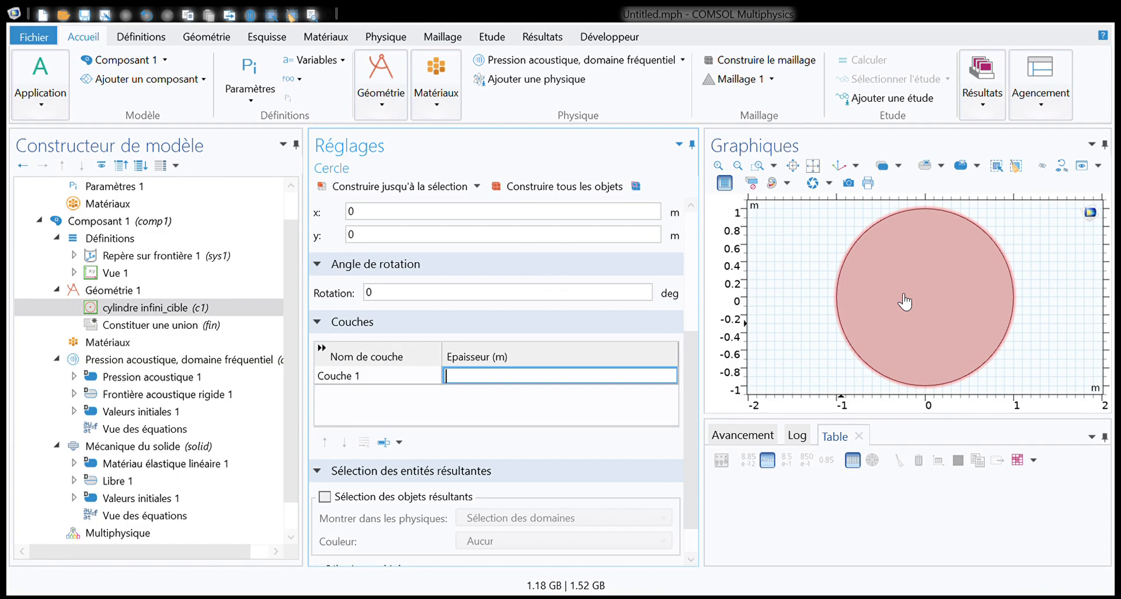
# Add a second circle to Géométrie 1, labelled Domaine fluide, with the radius r_PML
pyautogui.click(110, 291)
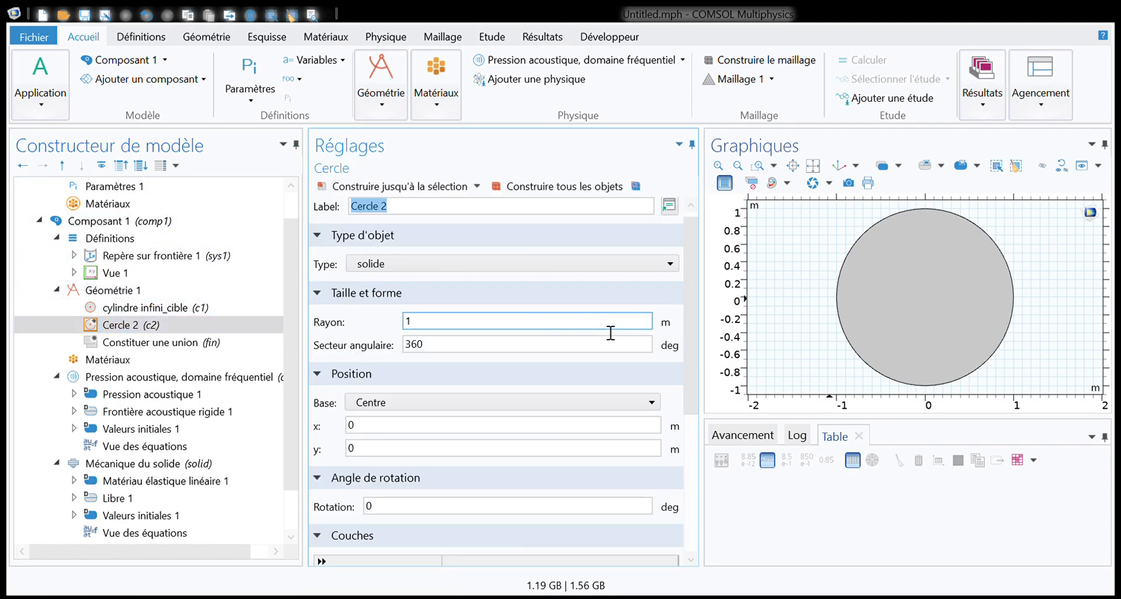
pyautogui.tripleClick(430, 213)
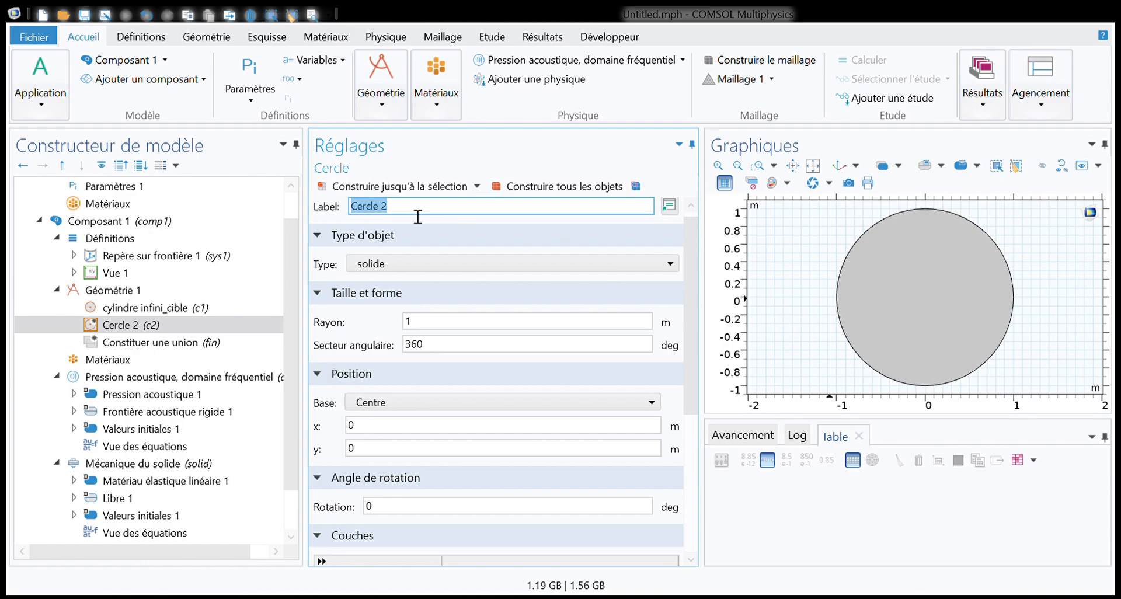
pyautogui.write('PML')
pyautogui.doubleClick(388, 214)
pyautogui.write('Domaine fluide')
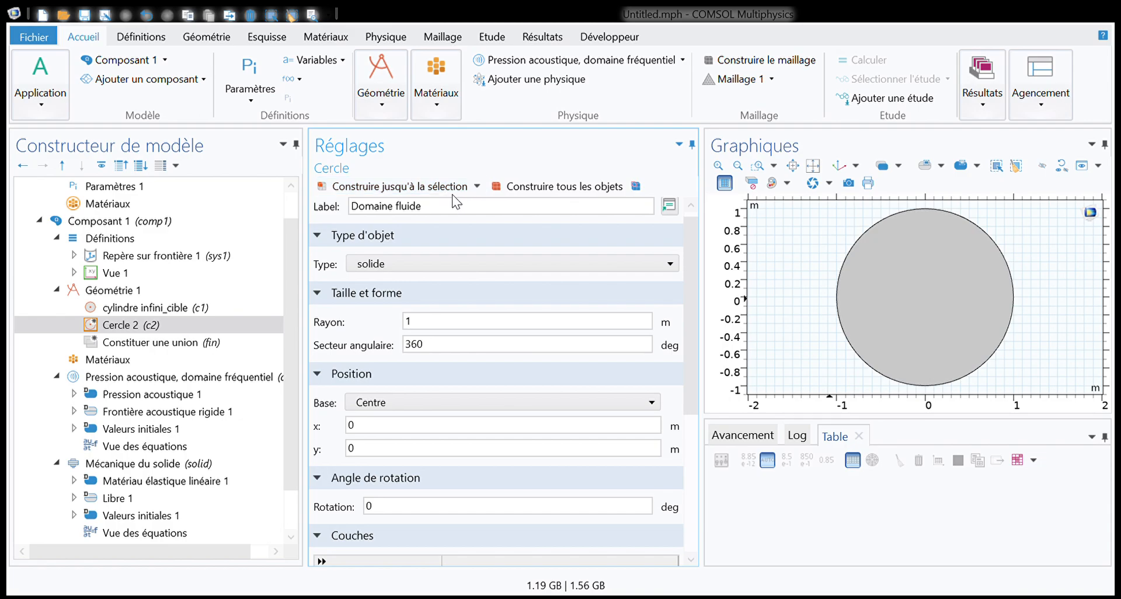
pyautogui.press('Return')
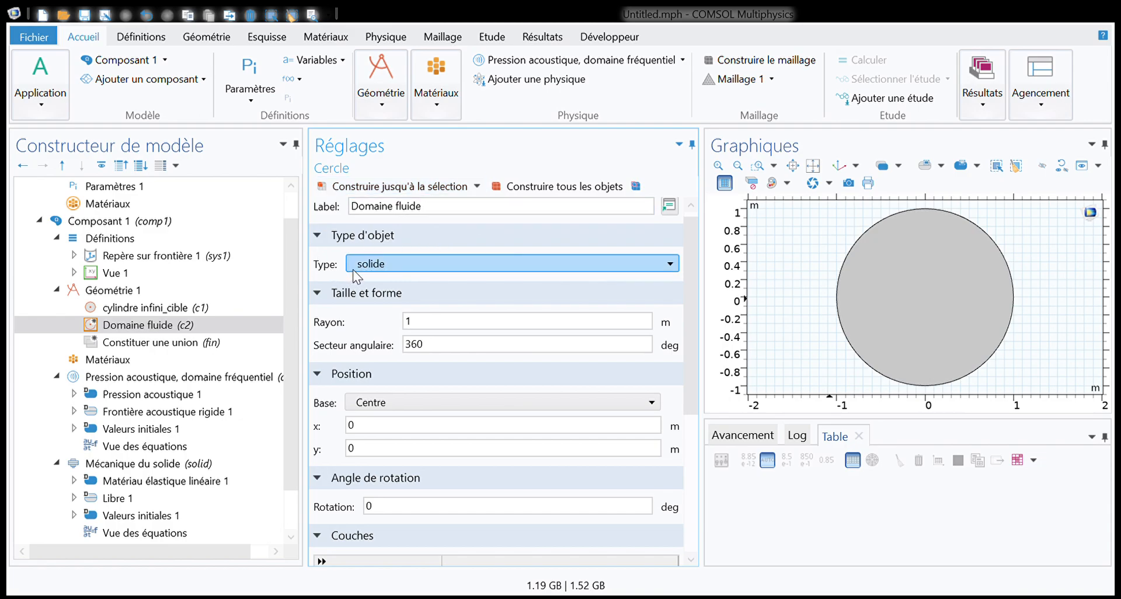
pyautogui.click(429, 323)
pyautogui.moveTo(419, 314); pyautogui.dragTo(313, 318)
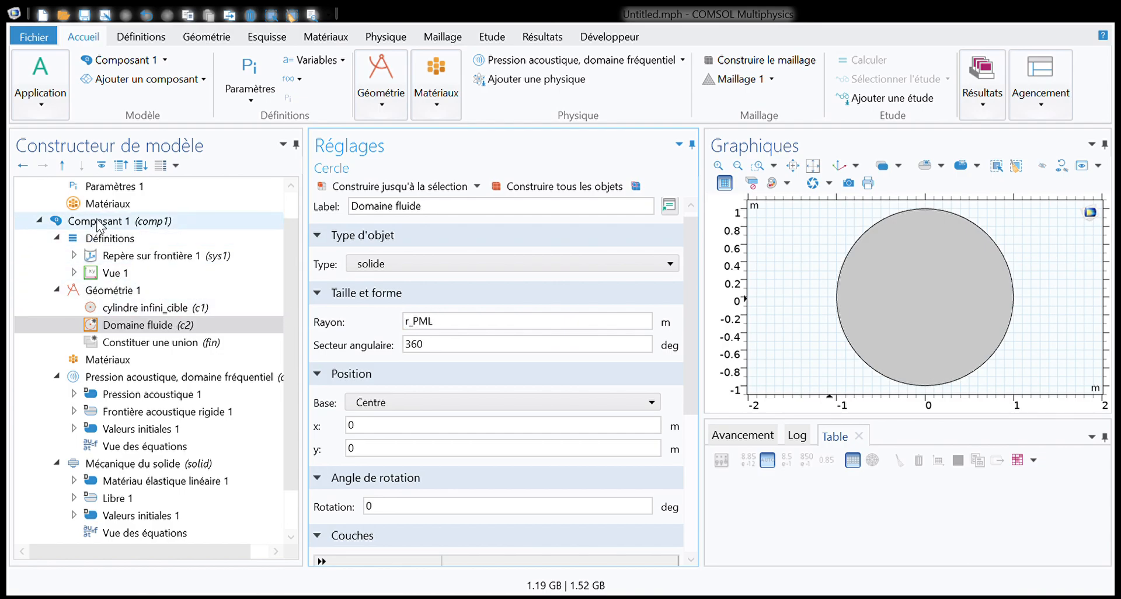
# Define the parameter r_PML in Paramètres 1 with the expression 3[m] and the description rayon du domiane fluide
pyautogui.click(112, 188)
pyautogui.click(335, 298)
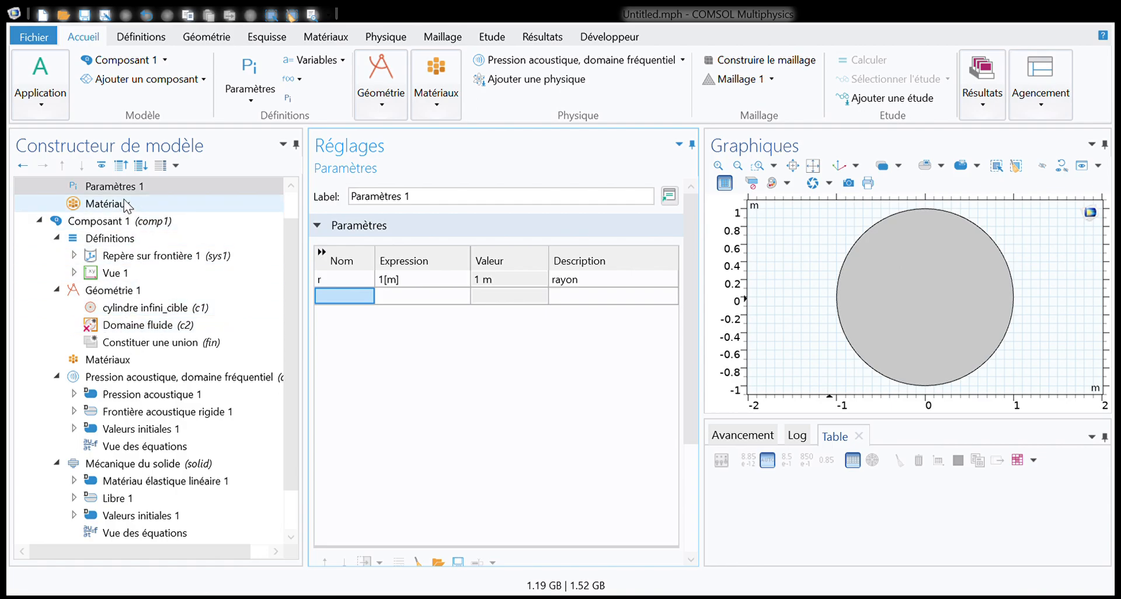
pyautogui.click(343, 301)
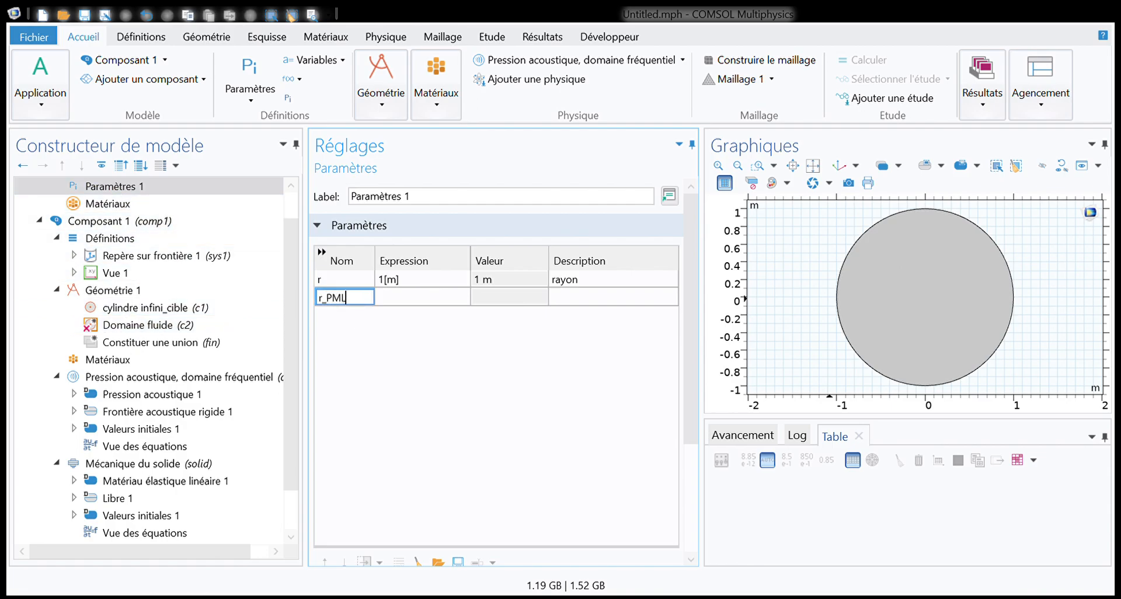
pyautogui.click(395, 302)
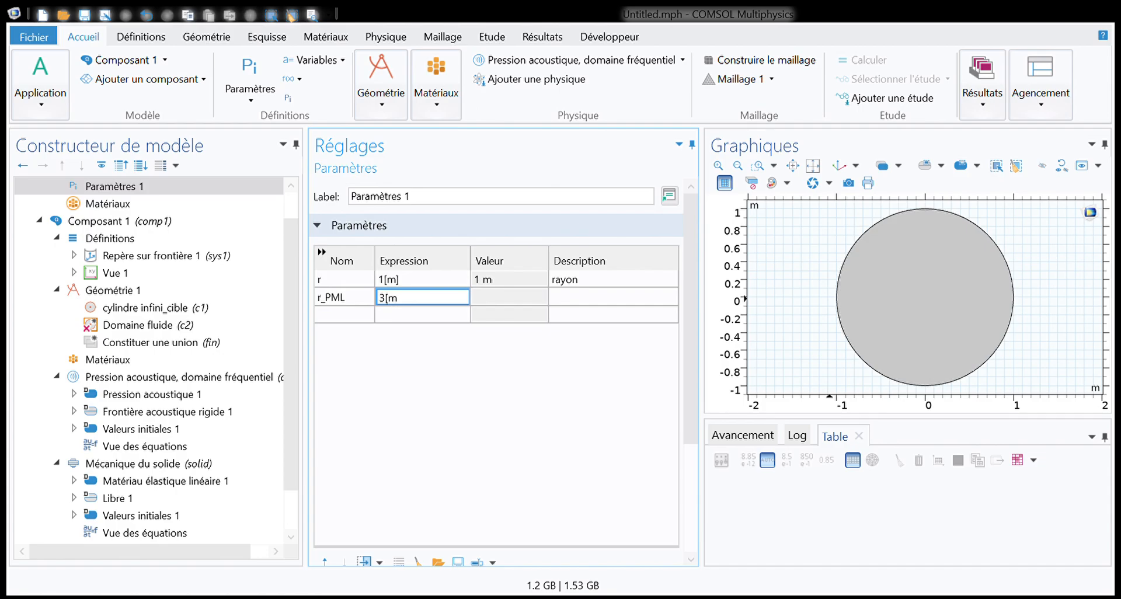
pyautogui.click(507, 313)
pyautogui.click(551, 302)
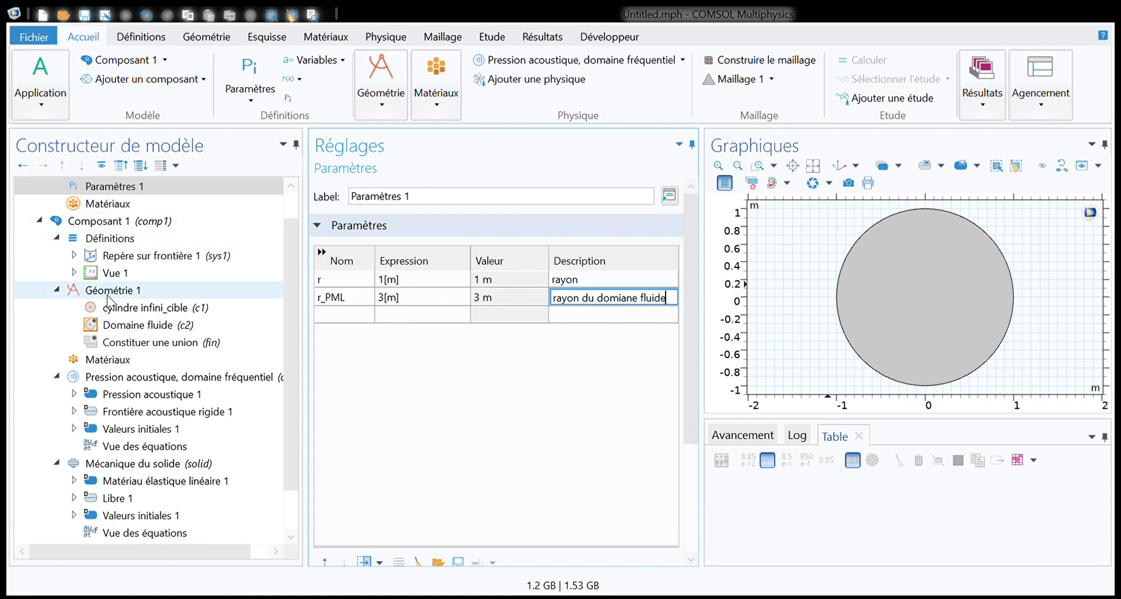
# Build the Domaine fluide circle, widen the graphics area and fit the whole geometry in view
pyautogui.click(123, 325)
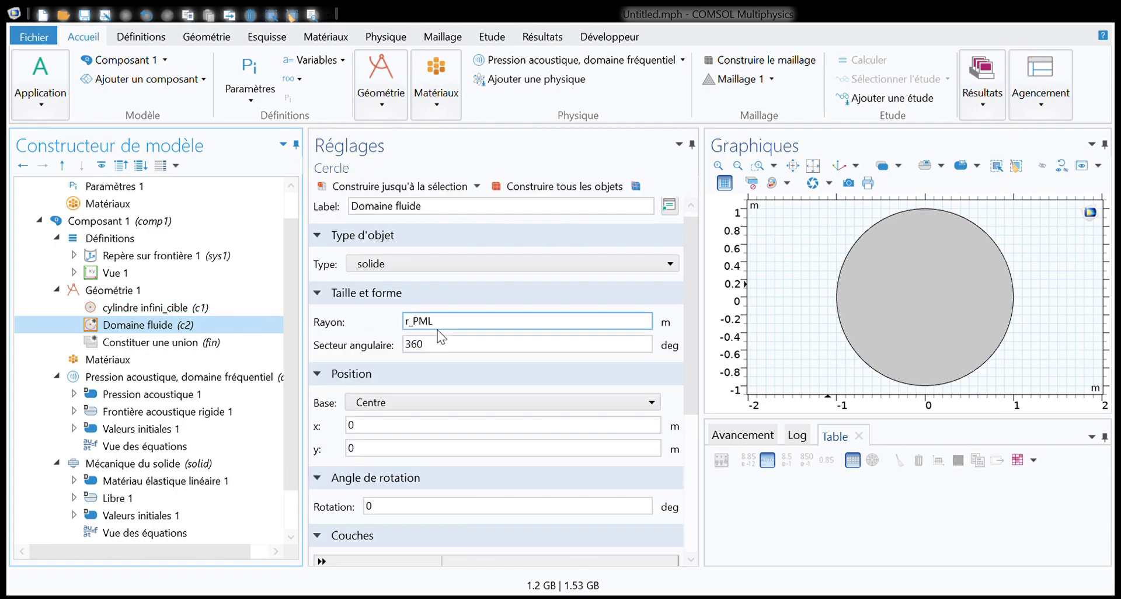
pyautogui.click(366, 190)
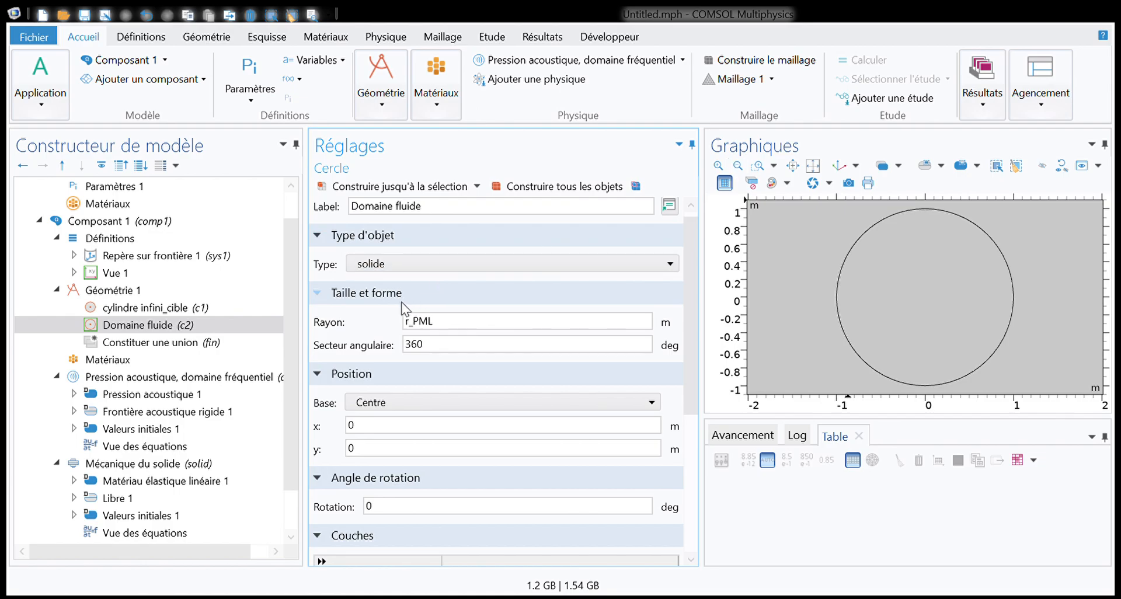
pyautogui.moveTo(462, 323); pyautogui.dragTo(383, 323)
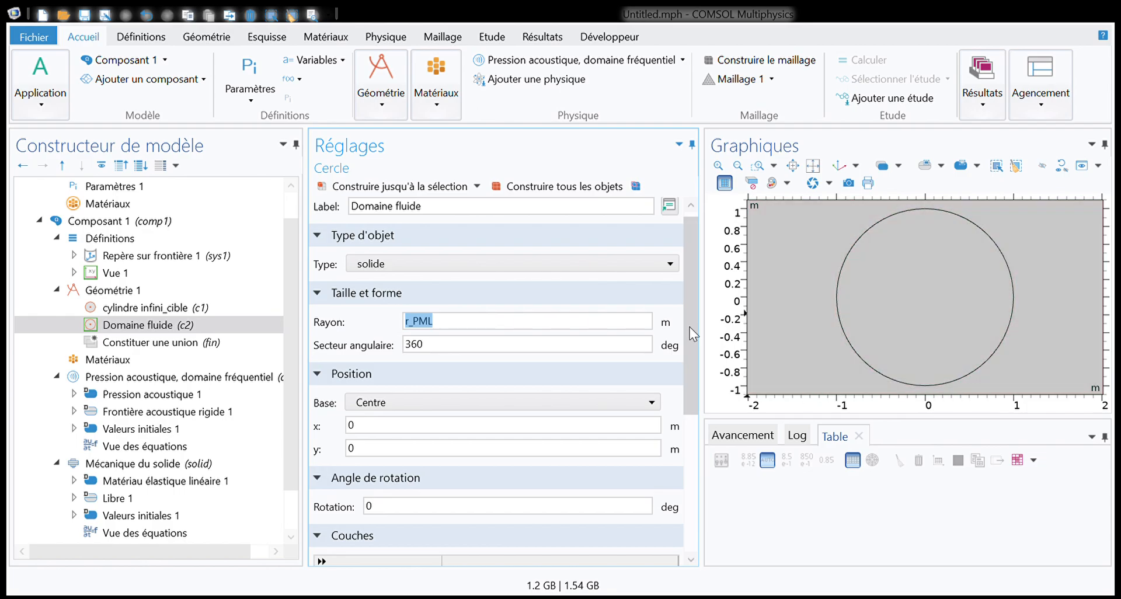
pyautogui.moveTo(711, 369); pyautogui.dragTo(665, 374)
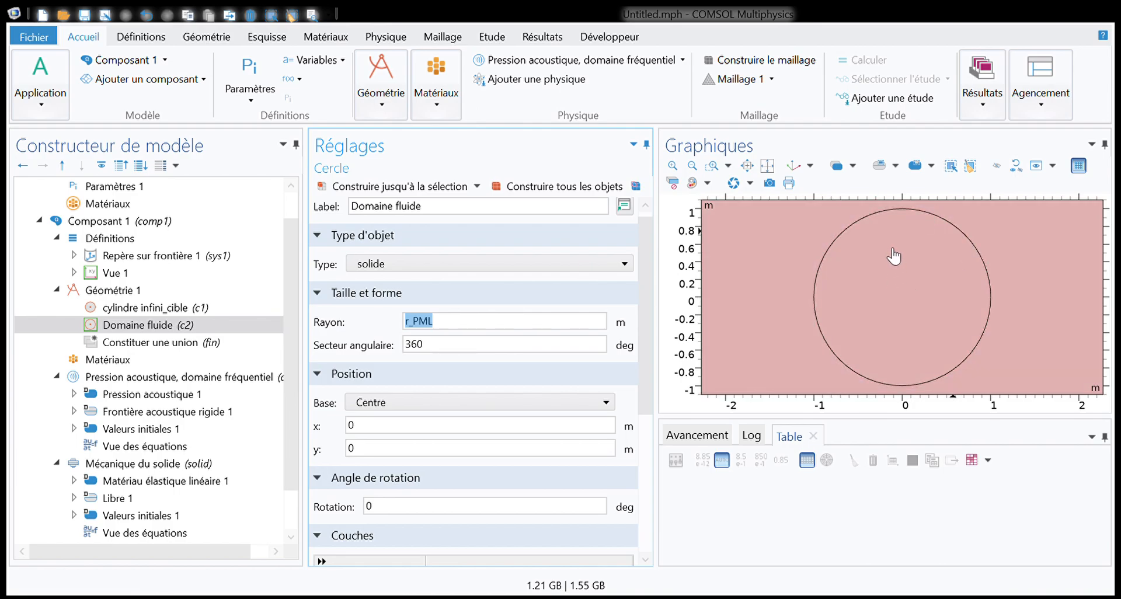
pyautogui.click(753, 275)
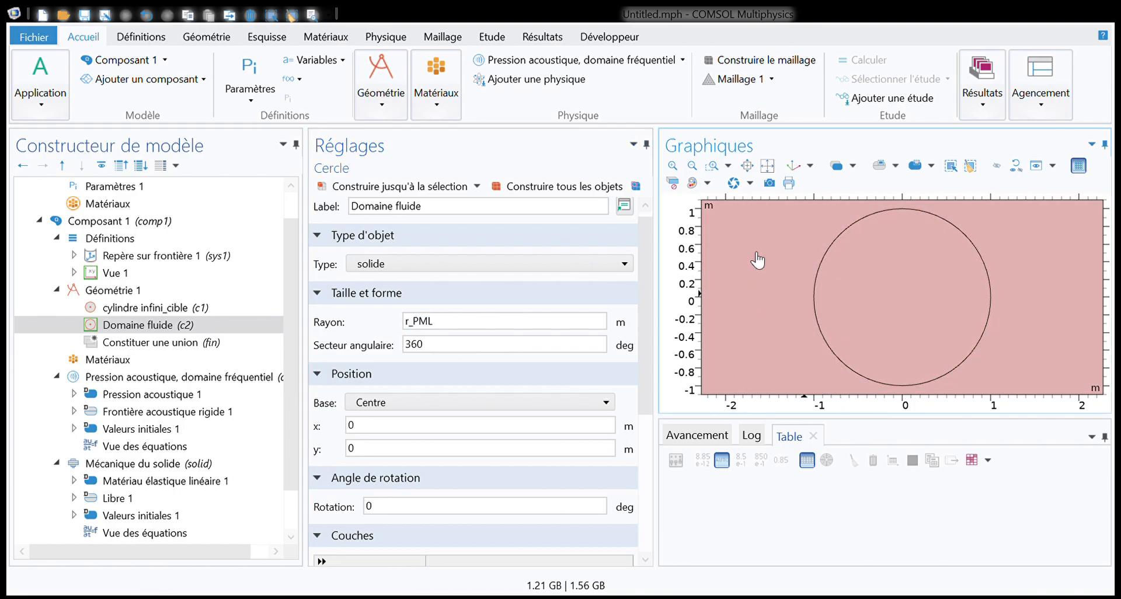
pyautogui.moveTo(767, 252)
pyautogui.mouseDown(button='right')
pyautogui.moveTo(855, 295)
pyautogui.moveTo(875, 123)
pyautogui.moveTo(770, 332)
pyautogui.moveTo(878, 315)
pyautogui.moveTo(756, 278)
pyautogui.moveTo(805, 299)
pyautogui.moveTo(781, 267)
pyautogui.mouseUp(button='right')
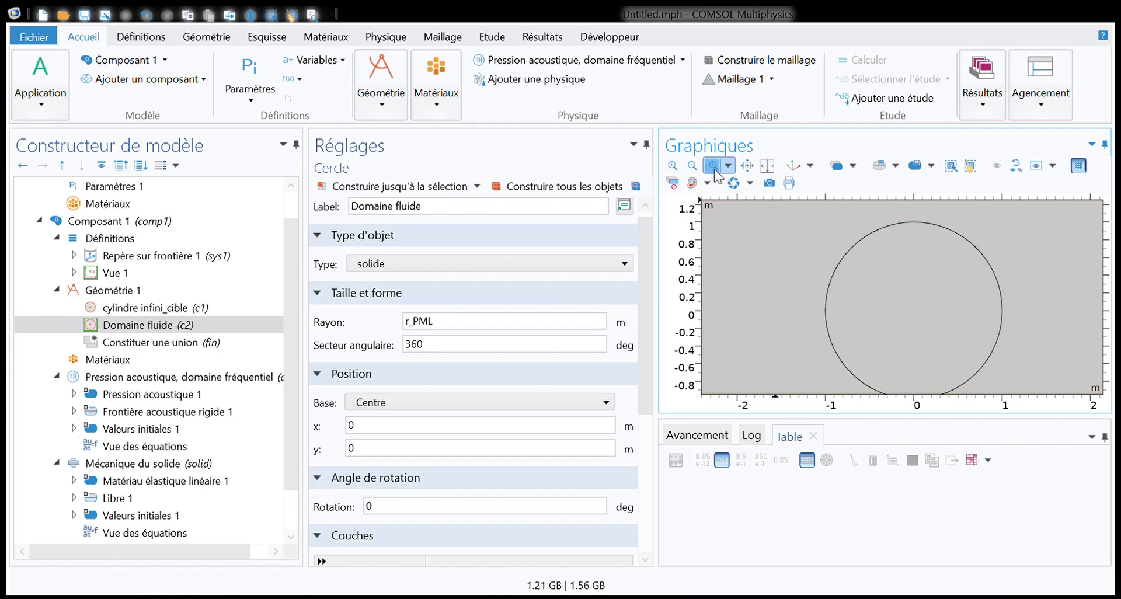
pyautogui.click(768, 166)
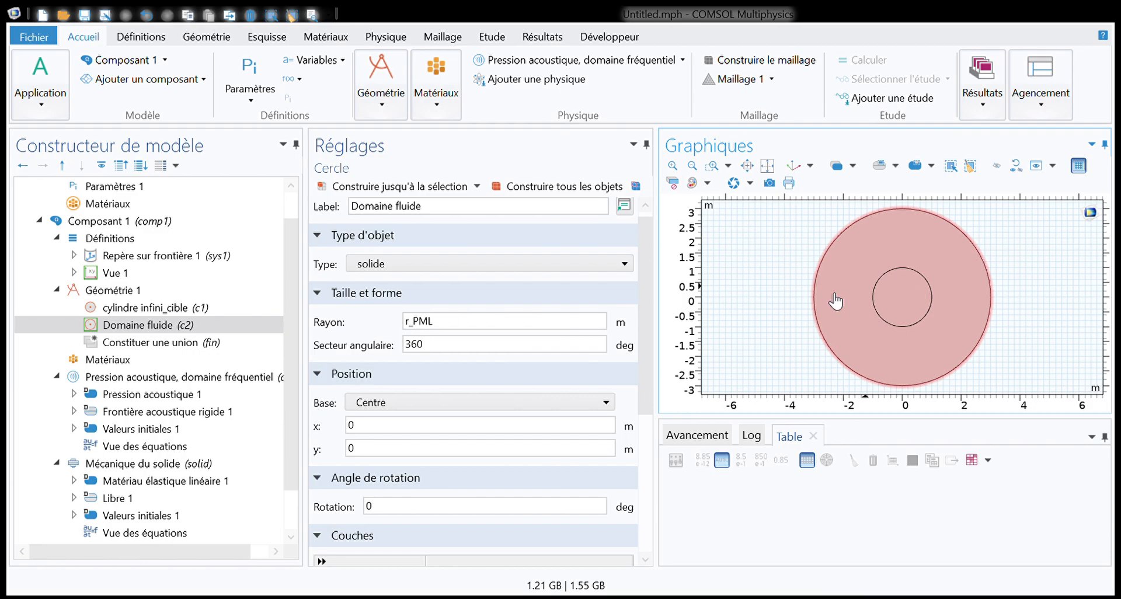
pyautogui.click(381, 428)
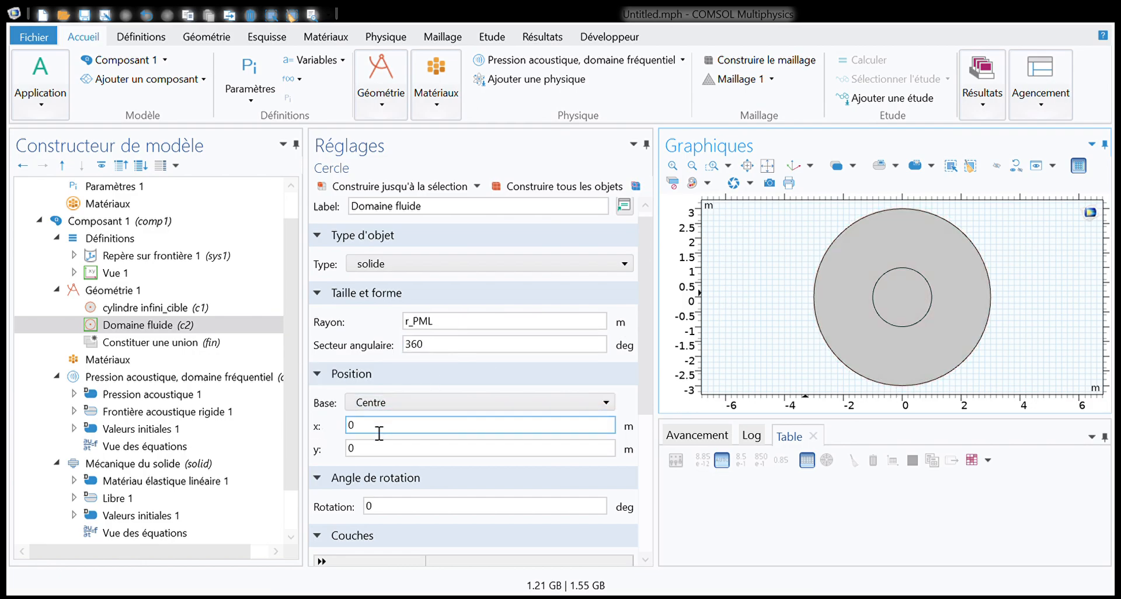
# Move the centre of the Domaine fluide circle to y = 1 m and rebuild the geometry
pyautogui.press('Tab')
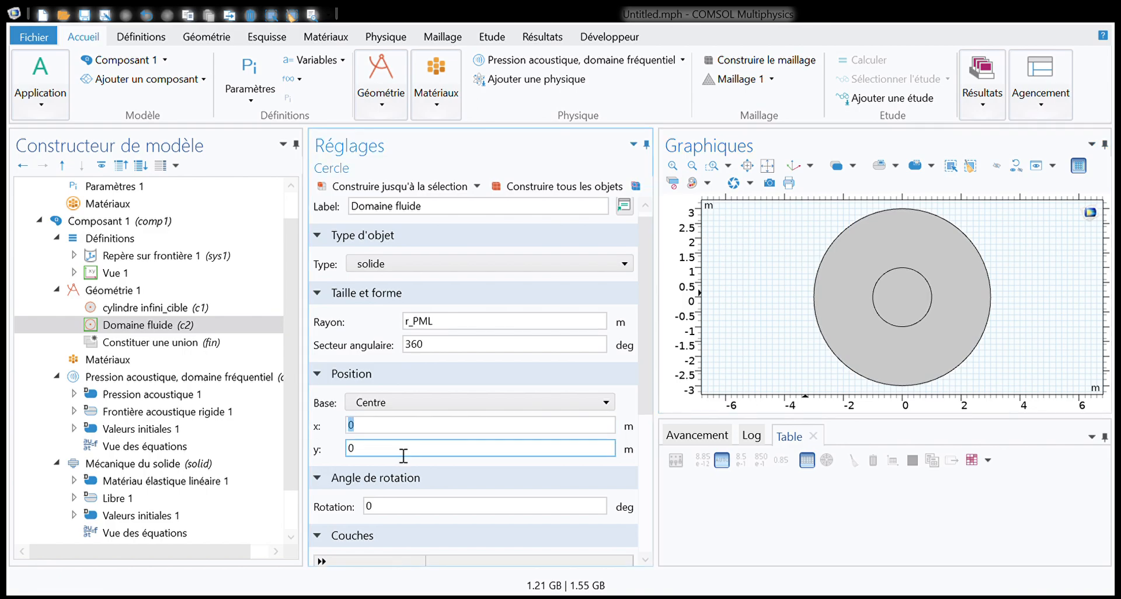
pyautogui.write('-1')
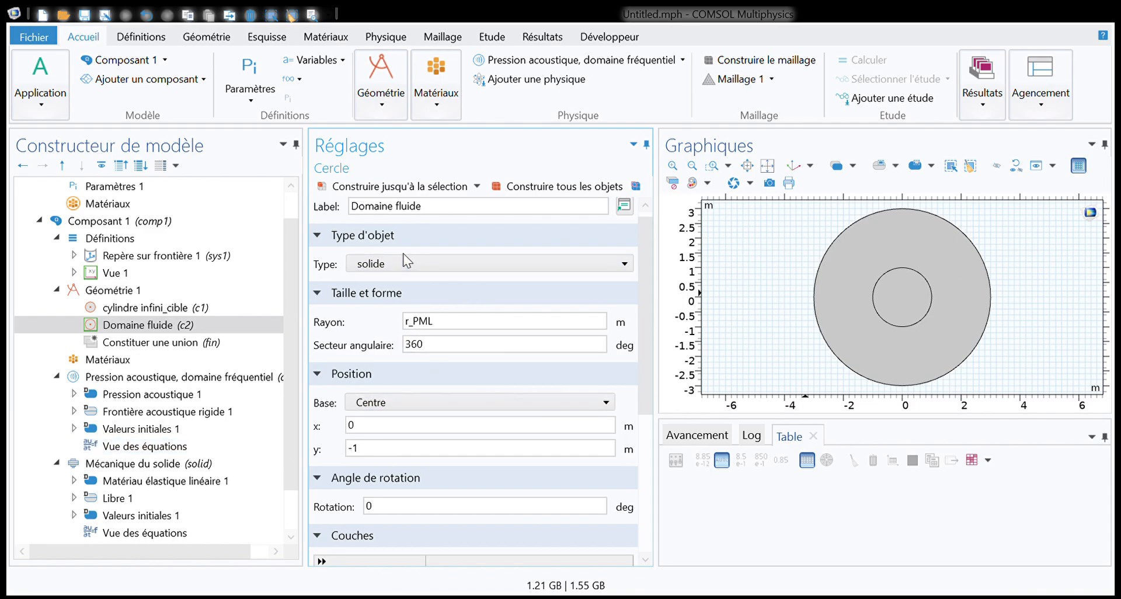
pyautogui.click(522, 191)
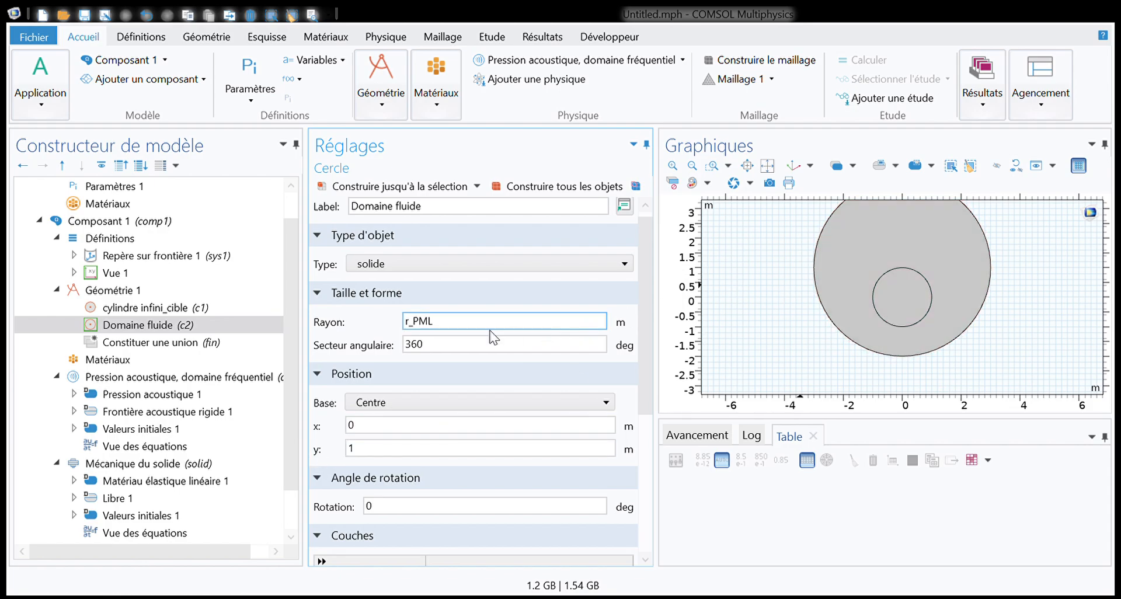
# Turn Domaine fluide into a half disc with a sector angle of 180° and a rotation of -180°, rebuilding the geometry after each change
pyautogui.moveTo(514, 344); pyautogui.dragTo(331, 343)
pyautogui.write('180')
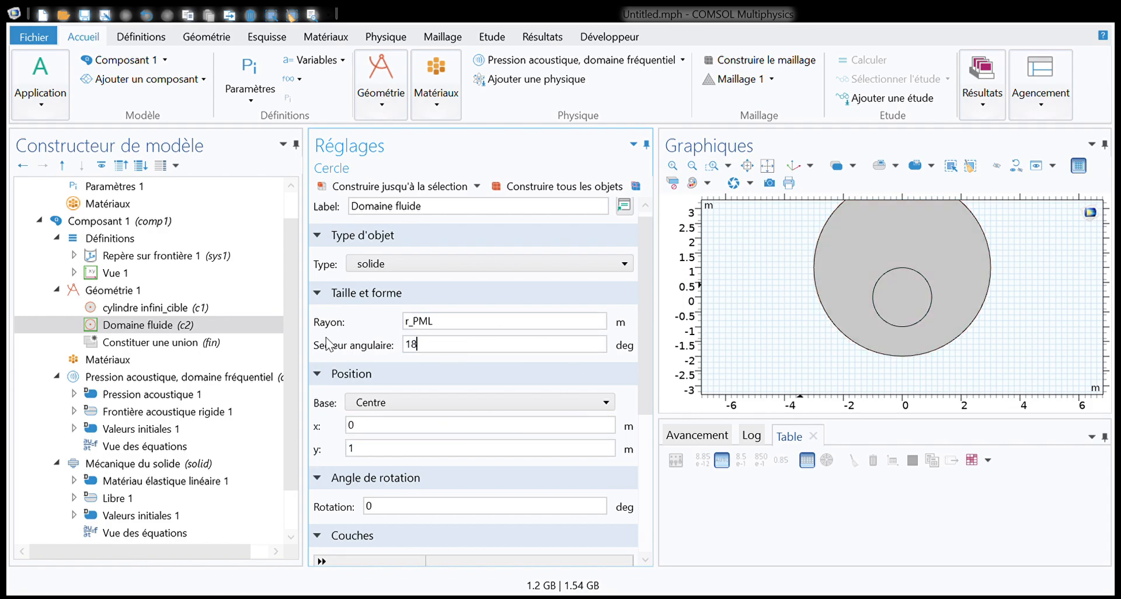
pyautogui.click(414, 188)
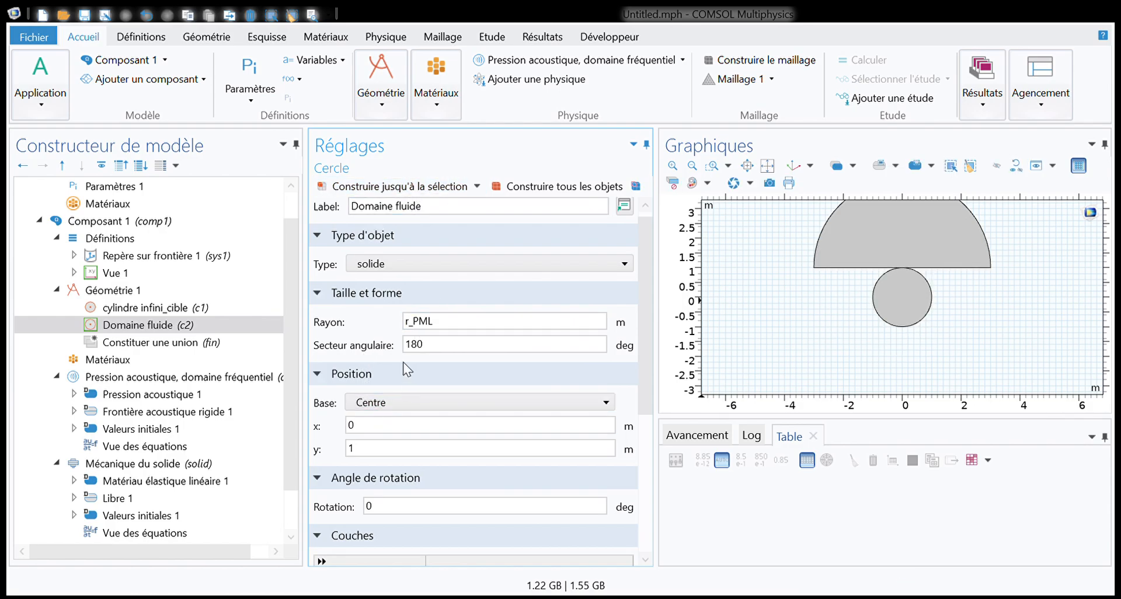
pyautogui.scroll(-1, 341, 339)
pyautogui.scroll(-1, 342, 339)
pyautogui.click(379, 424)
pyautogui.moveTo(384, 427); pyautogui.dragTo(344, 426)
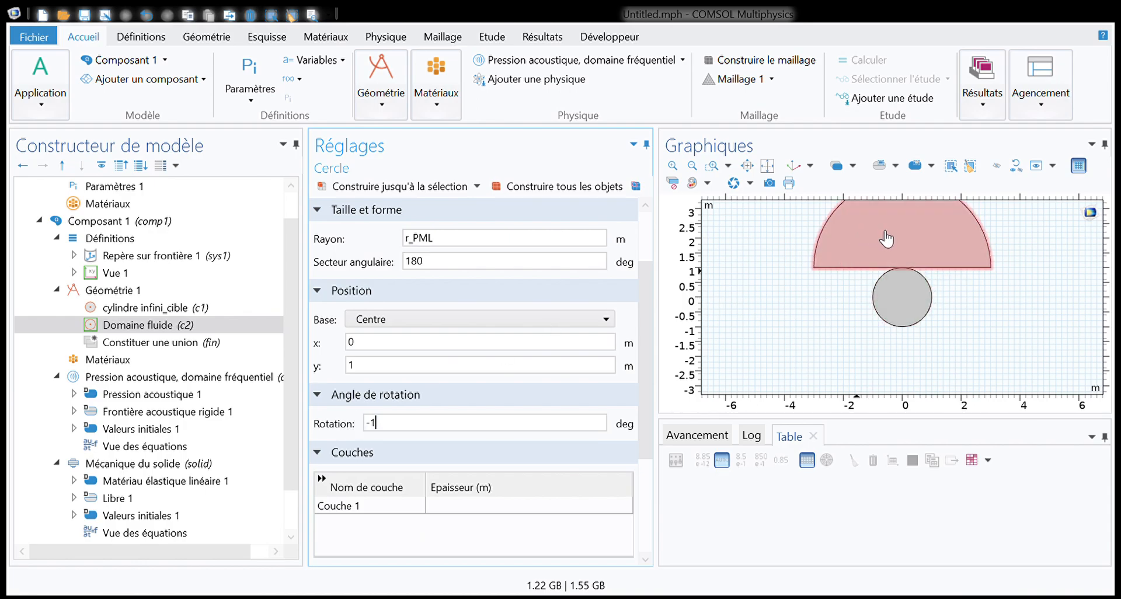
pyautogui.write('-180')
pyautogui.click(407, 187)
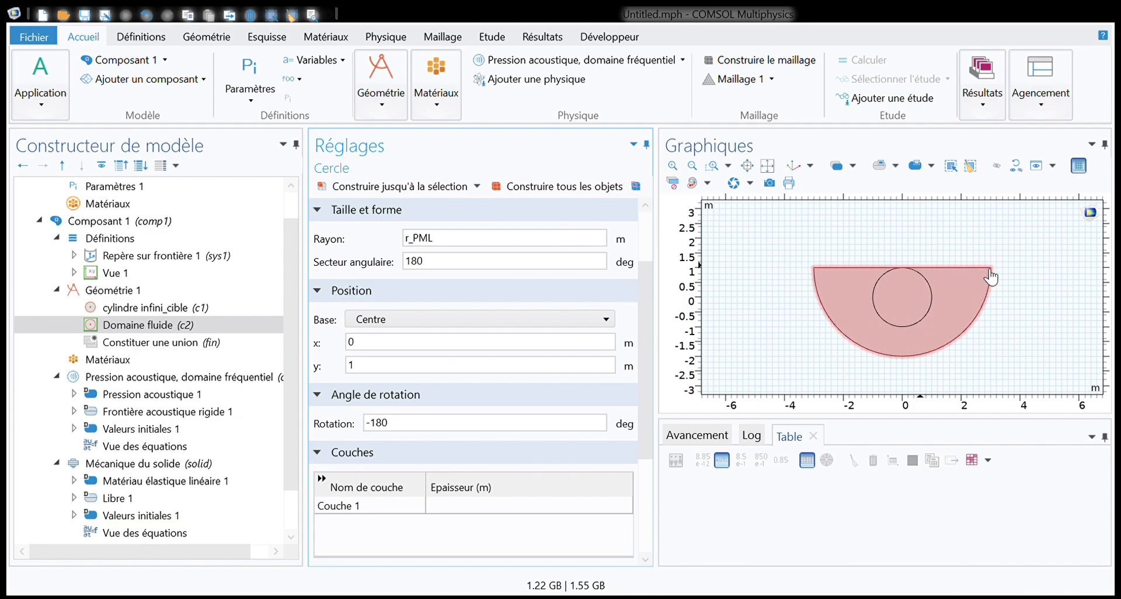
# Restore Domaine fluide to a full centred circle with y 0 m, rotation 0° and sector angle 360°, and rebuild it
pyautogui.click(384, 366)
pyautogui.doubleClick(374, 370)
pyautogui.write('0')
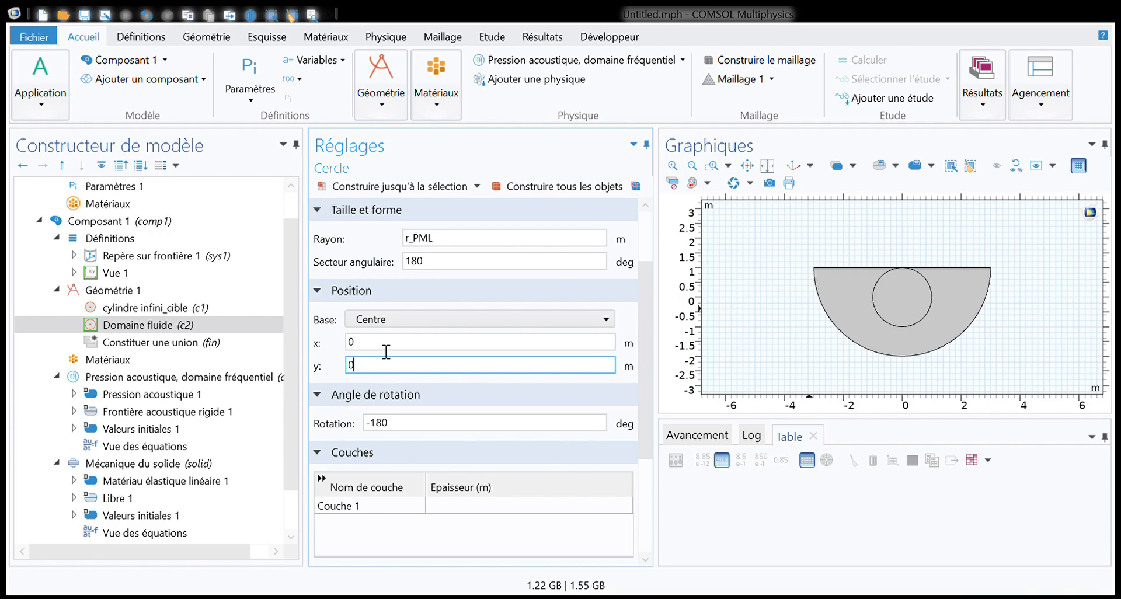
pyautogui.click(416, 426)
pyautogui.moveTo(414, 431); pyautogui.dragTo(318, 433)
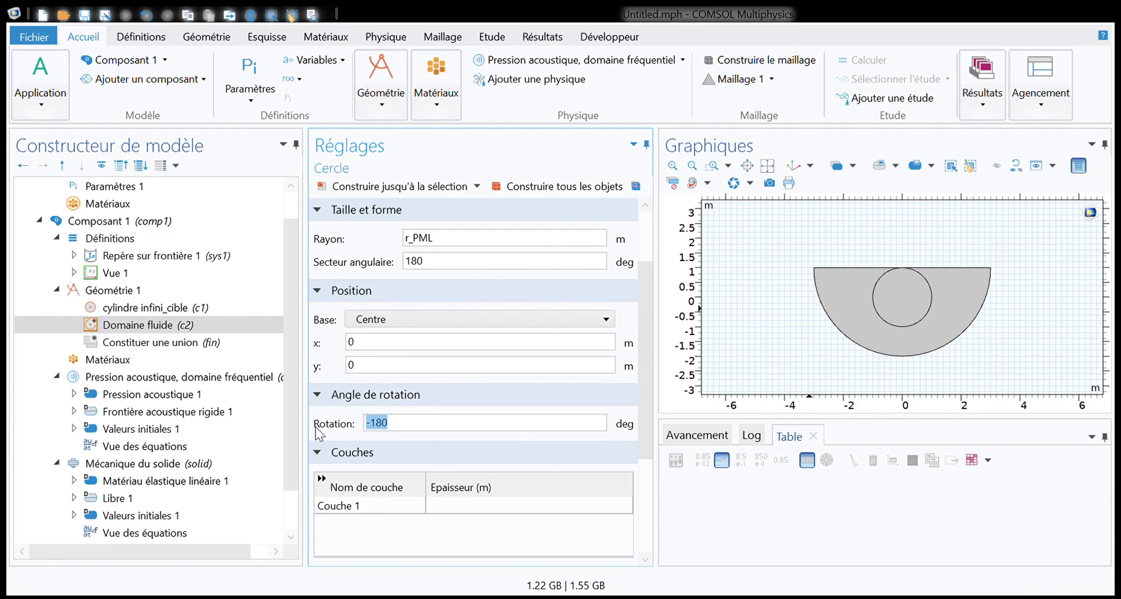
pyautogui.write('0')
pyautogui.moveTo(452, 264); pyautogui.dragTo(363, 265)
pyautogui.write('360')
pyautogui.click(391, 186)
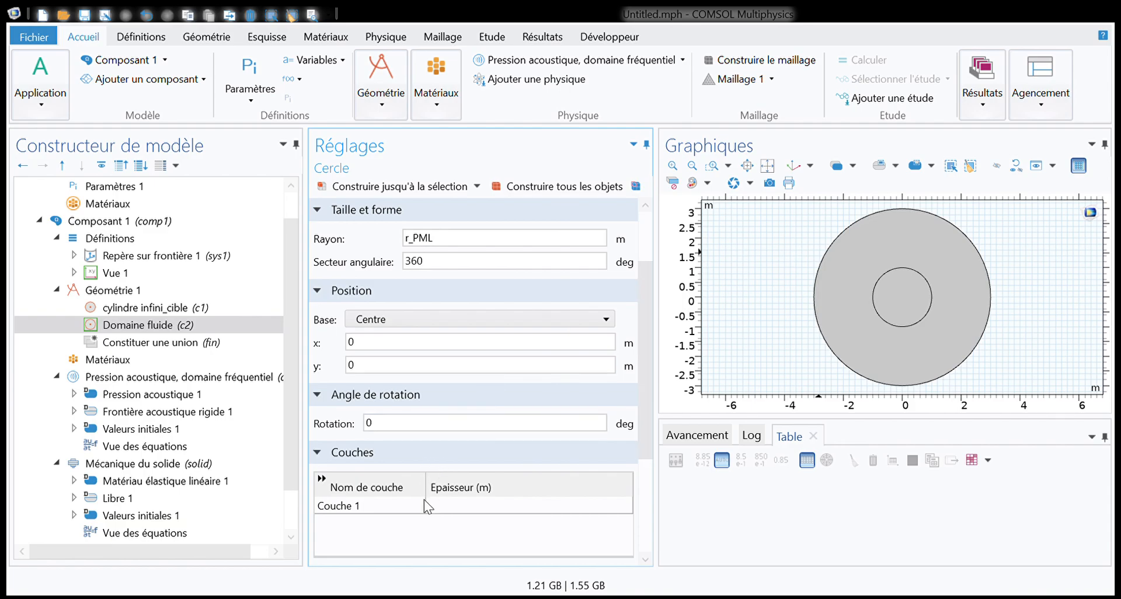
# Give Couche 1 of Domaine fluide a thickness of r_PML/3 and build the circle
pyautogui.scroll(-2, 452, 245)
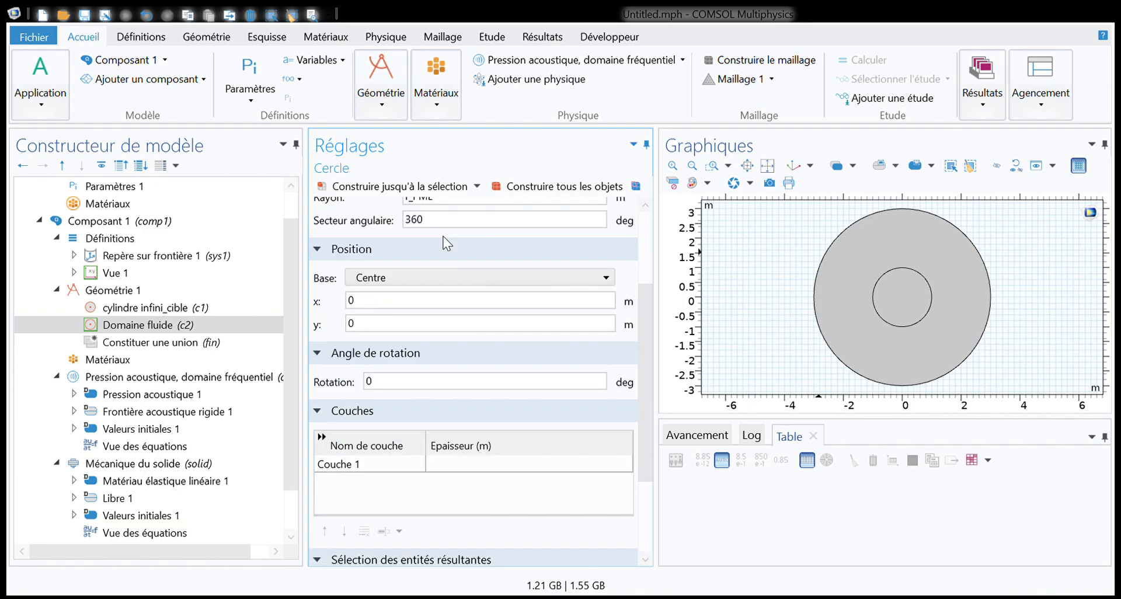
pyautogui.click(442, 465)
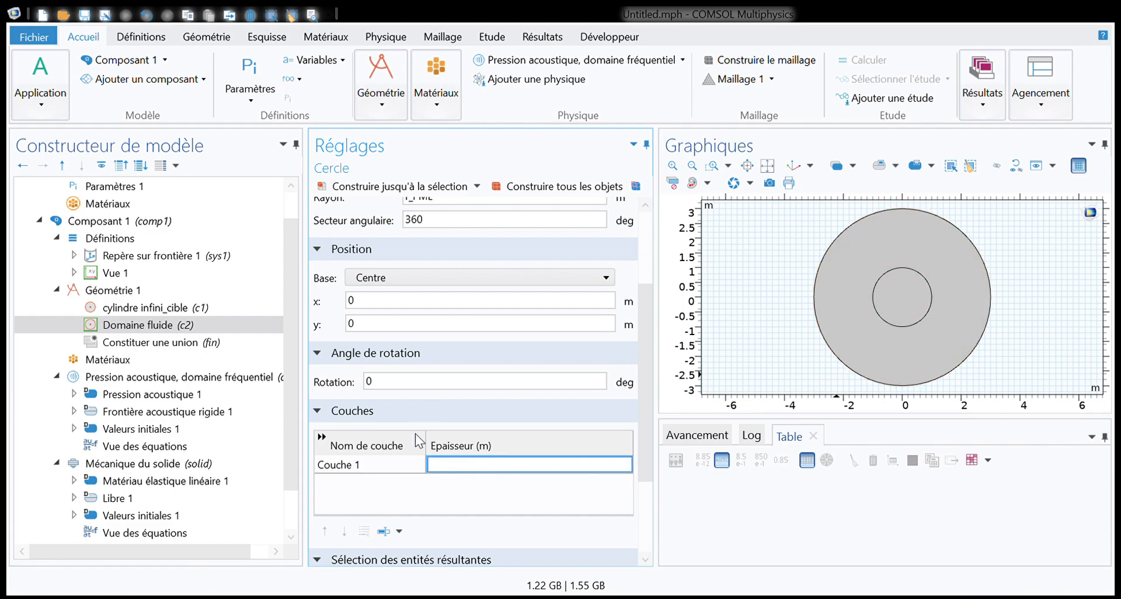
pyautogui.scroll(3, 447, 376)
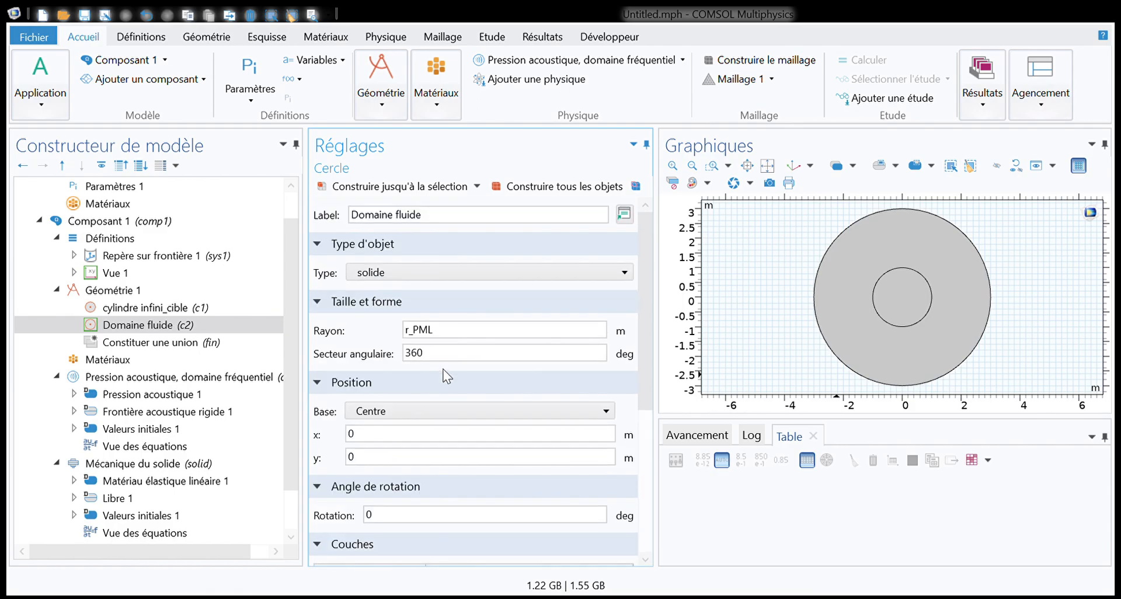
pyautogui.scroll(-3, 430, 345)
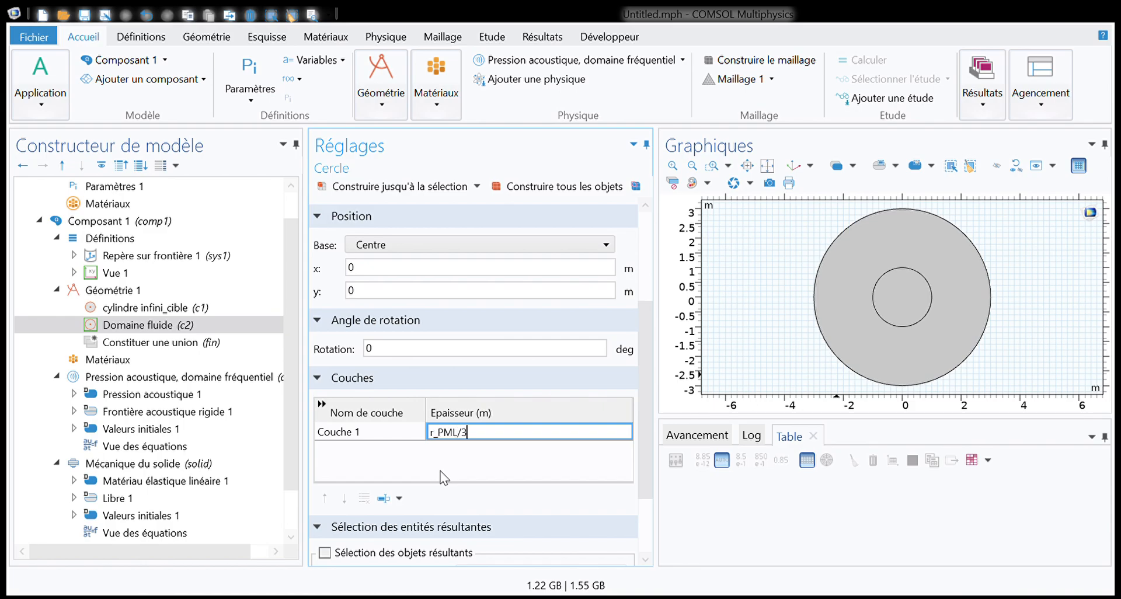
pyautogui.click(394, 186)
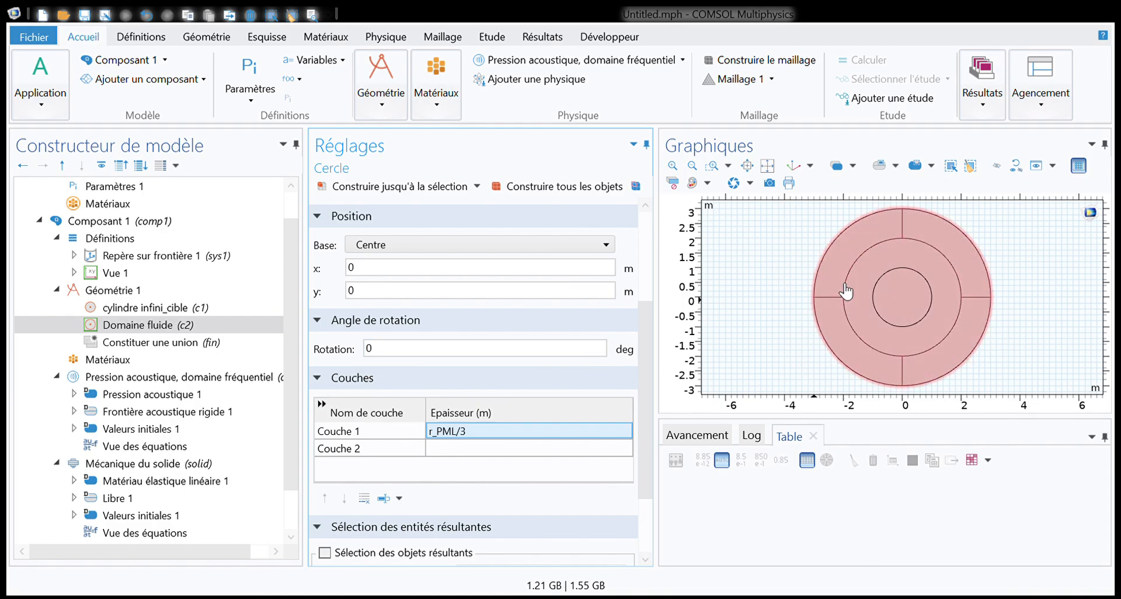
# Set the thickness of Couche 1 in Domaine fluide to r_PML/4 and rebuild the circle
pyautogui.click(475, 434)
pyautogui.click(477, 442)
pyautogui.write('4')
pyautogui.click(367, 192)
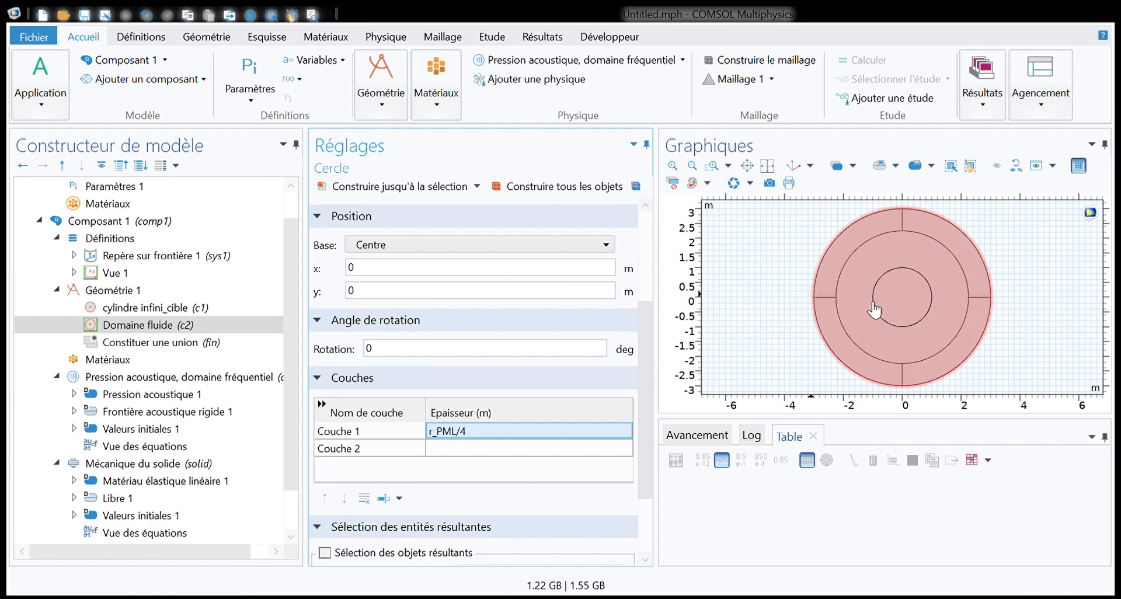
pyautogui.scroll(-1, 448, 427)
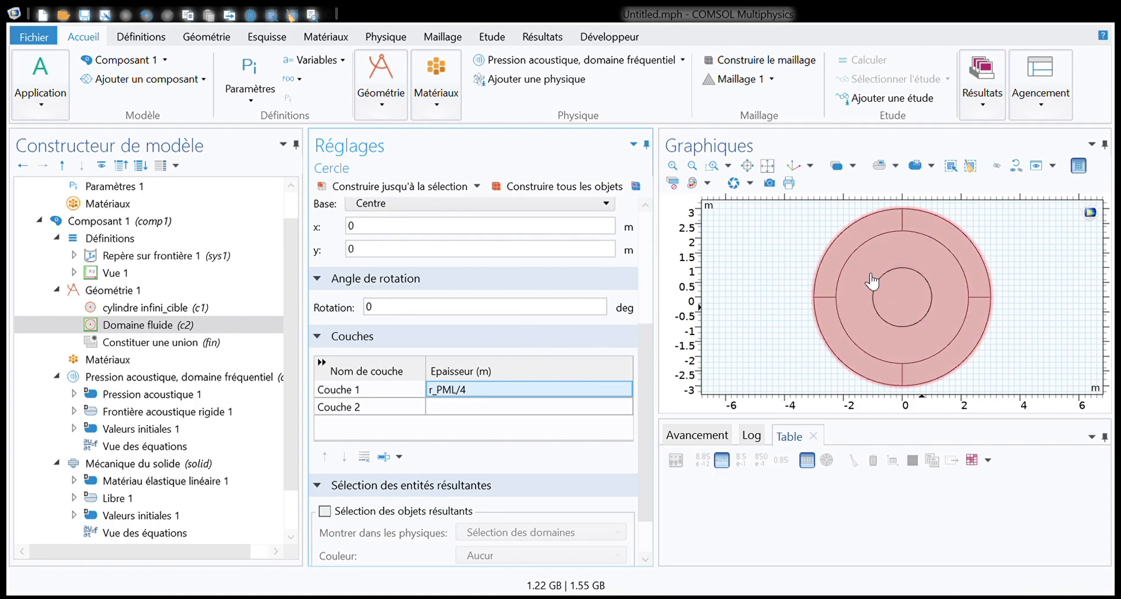
pyautogui.scroll(-2, 495, 375)
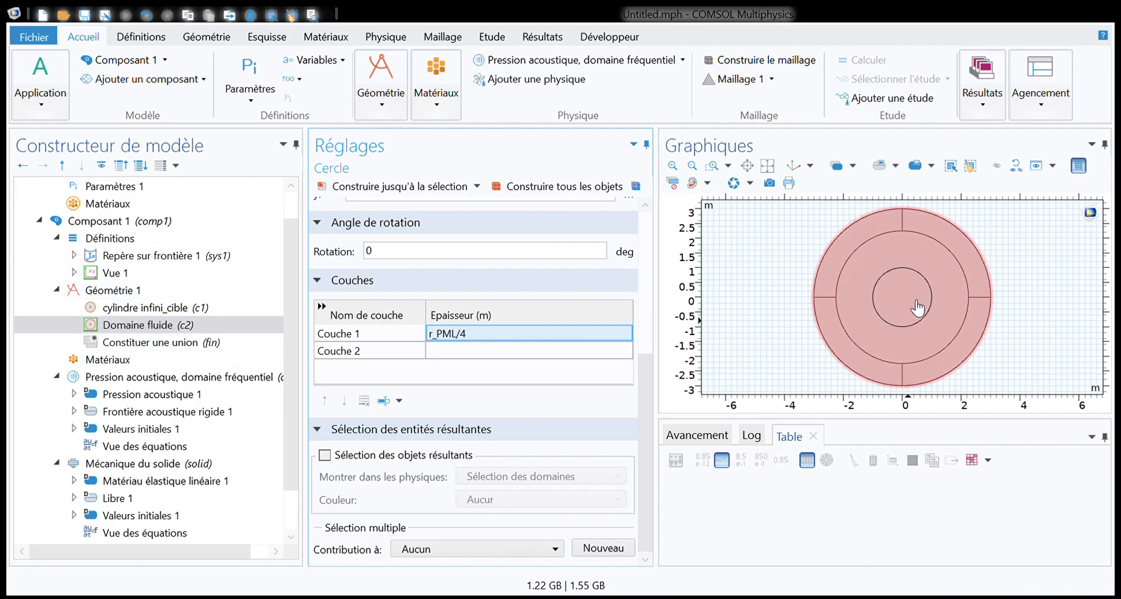
# Add a Différence operation to Géométrie 1 with the Domaine fluide circle (c2) as the object to add
pyautogui.click(900, 291)
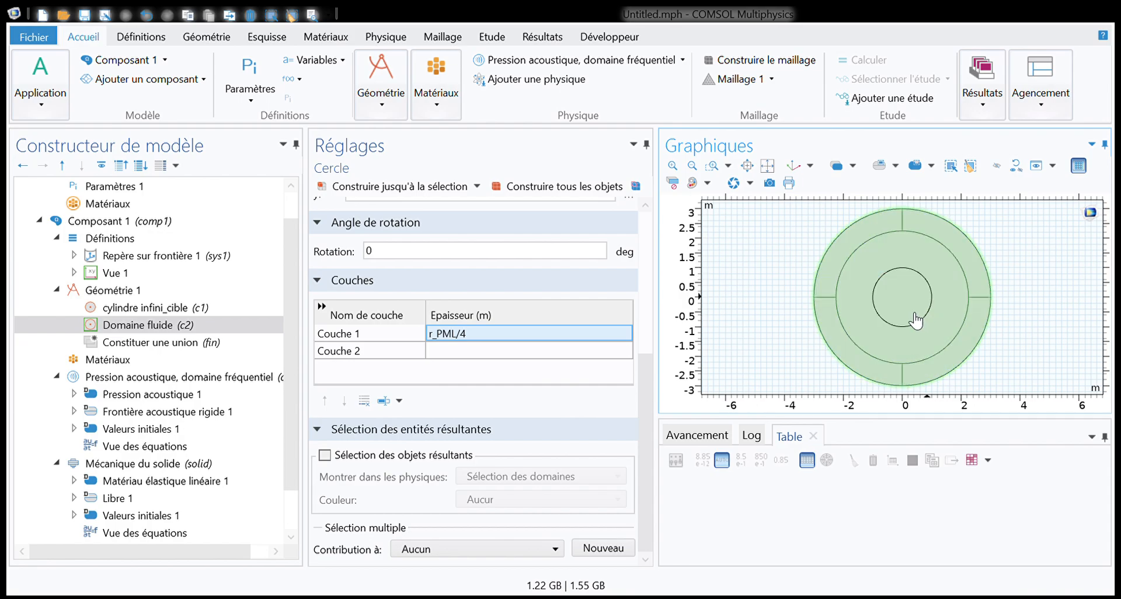
pyautogui.click(108, 311)
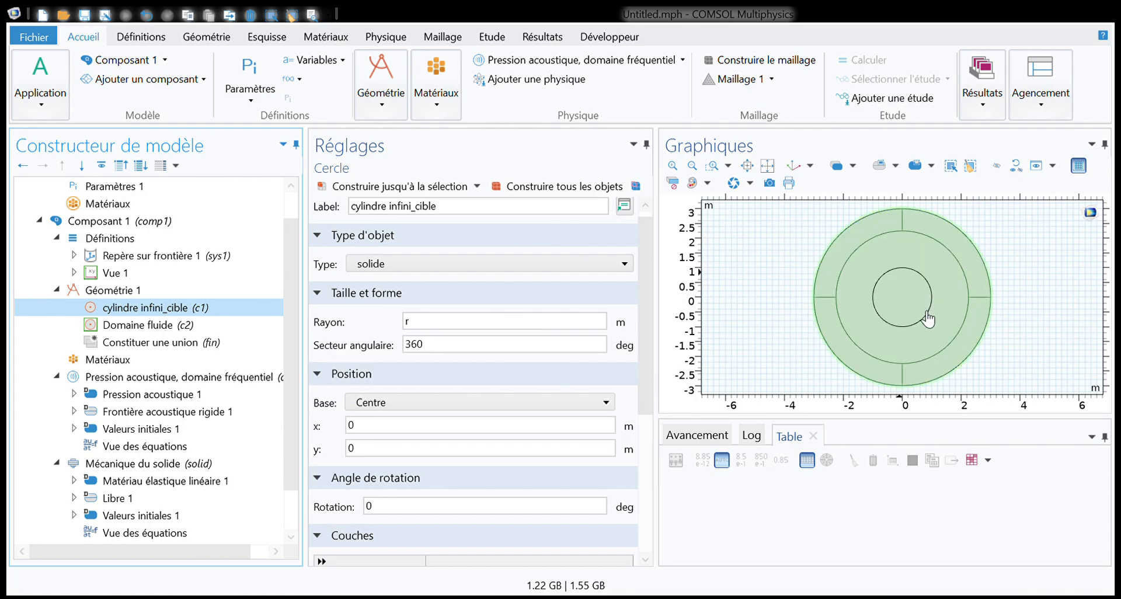
pyautogui.click(91, 292)
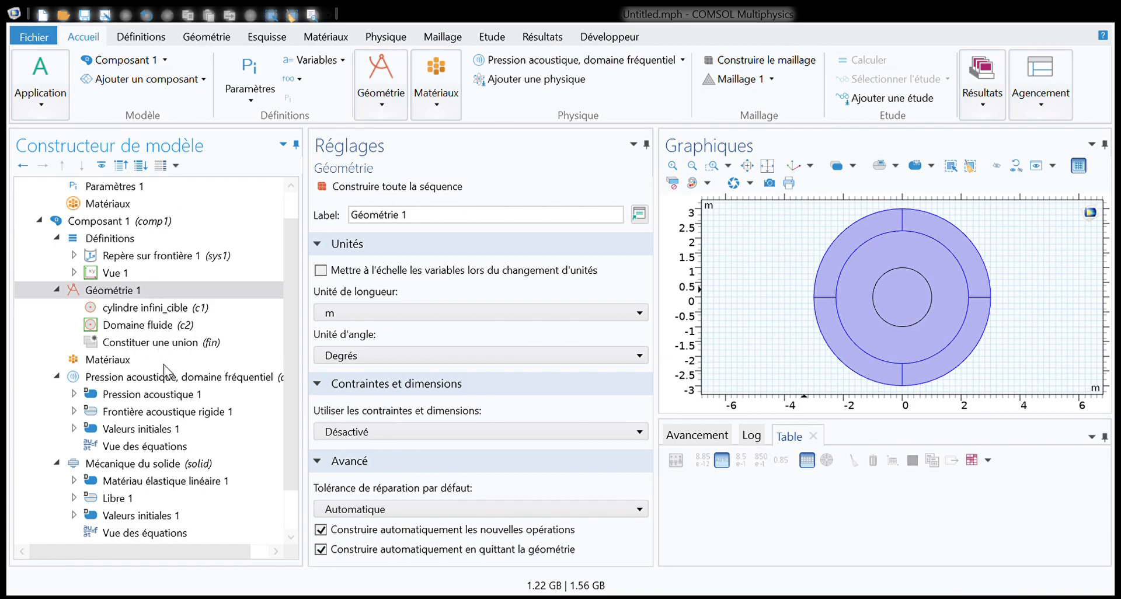
pyautogui.click(391, 407)
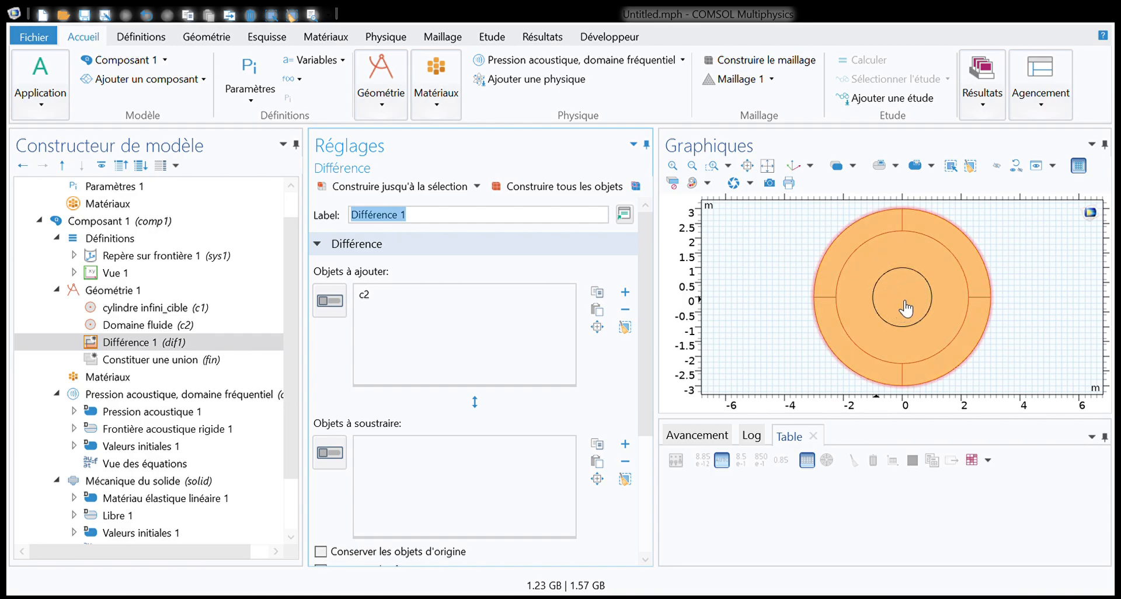
pyautogui.click(331, 300)
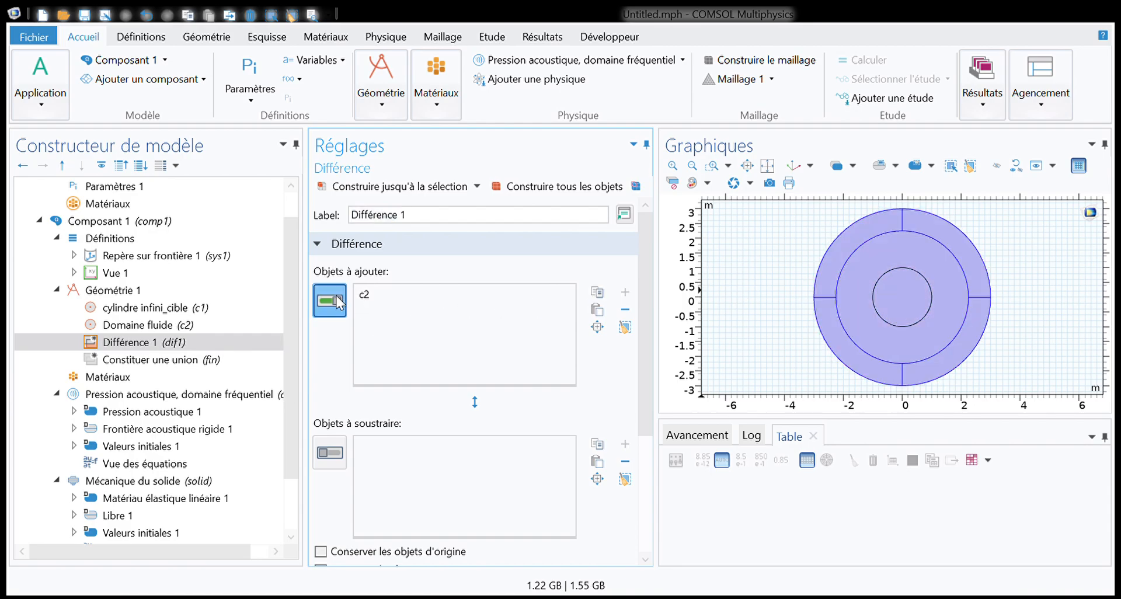
pyautogui.click(835, 253)
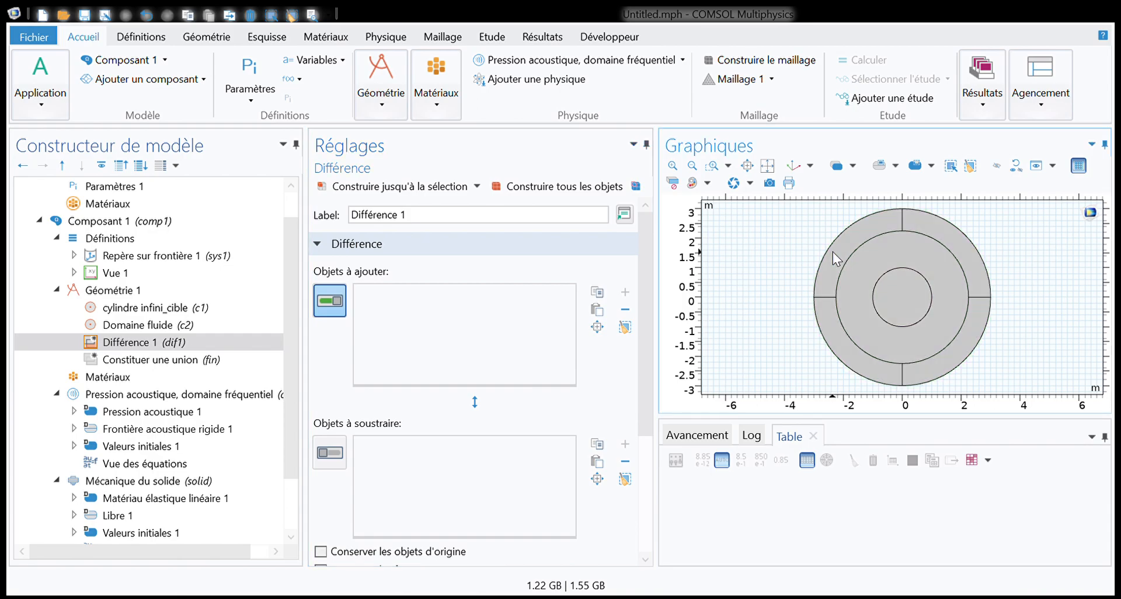
pyautogui.click(867, 247)
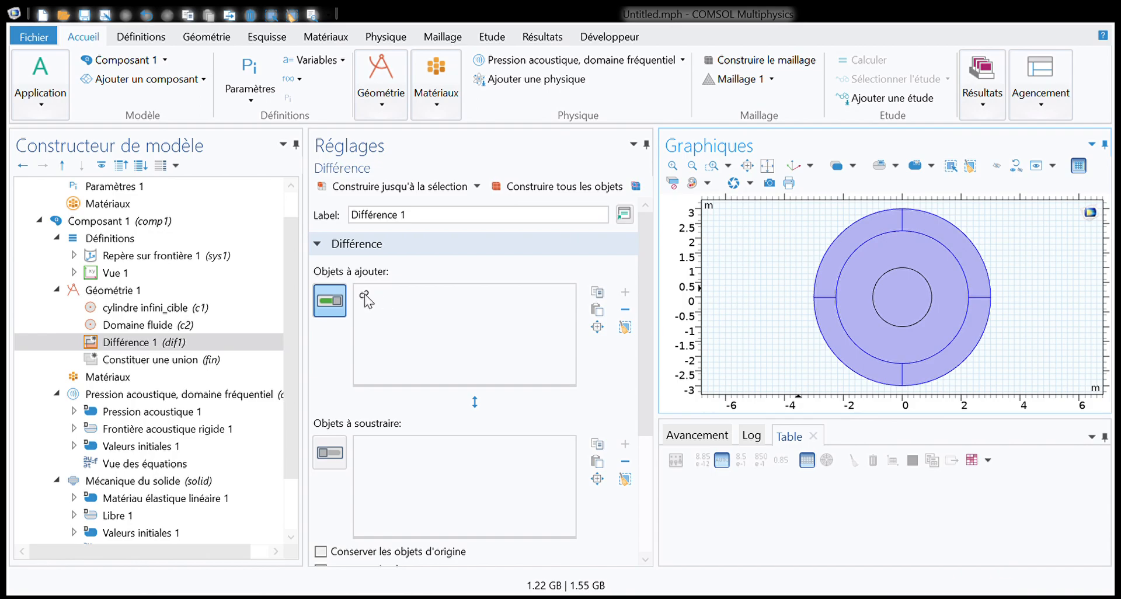
# Set the cylindre infini_cible circle (c1) as the object to subtract in Différence 1 and build all objects
pyautogui.click(329, 452)
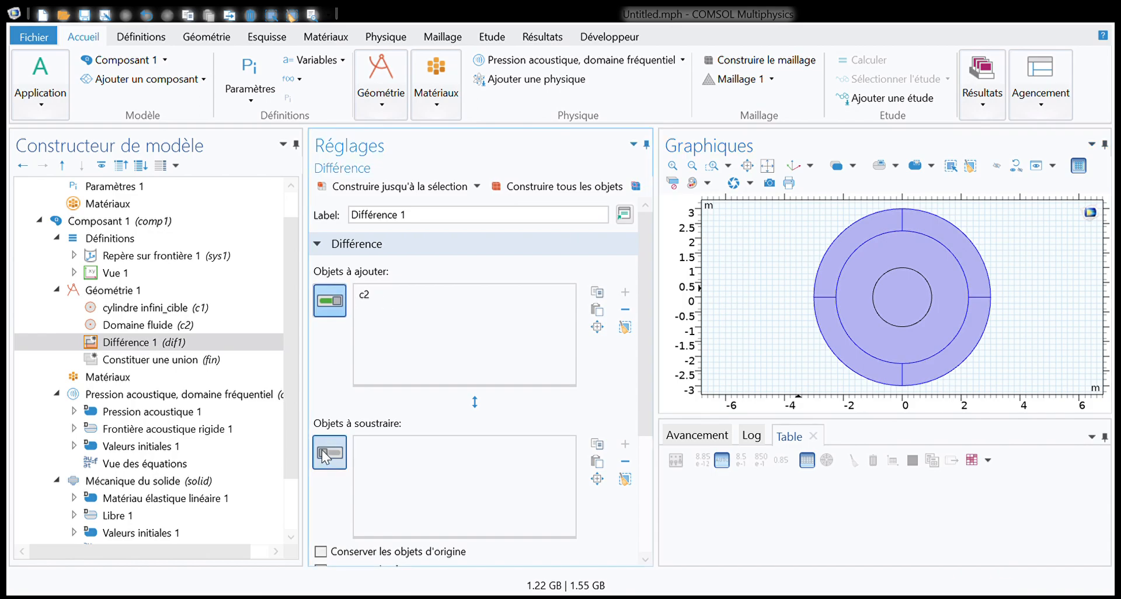
pyautogui.click(879, 298)
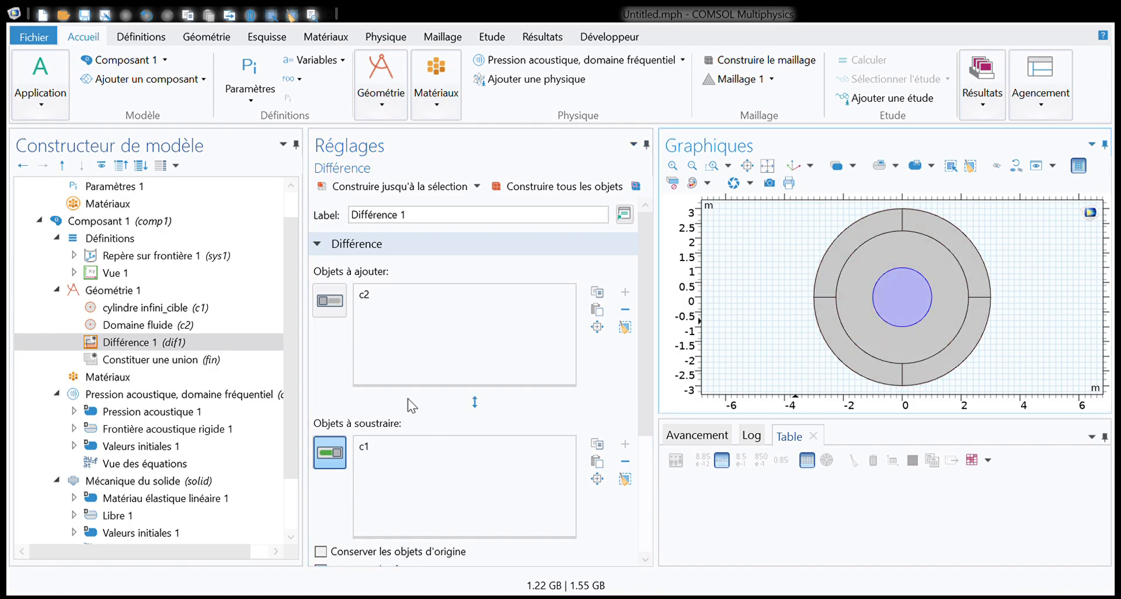
pyautogui.scroll(-1, 407, 398)
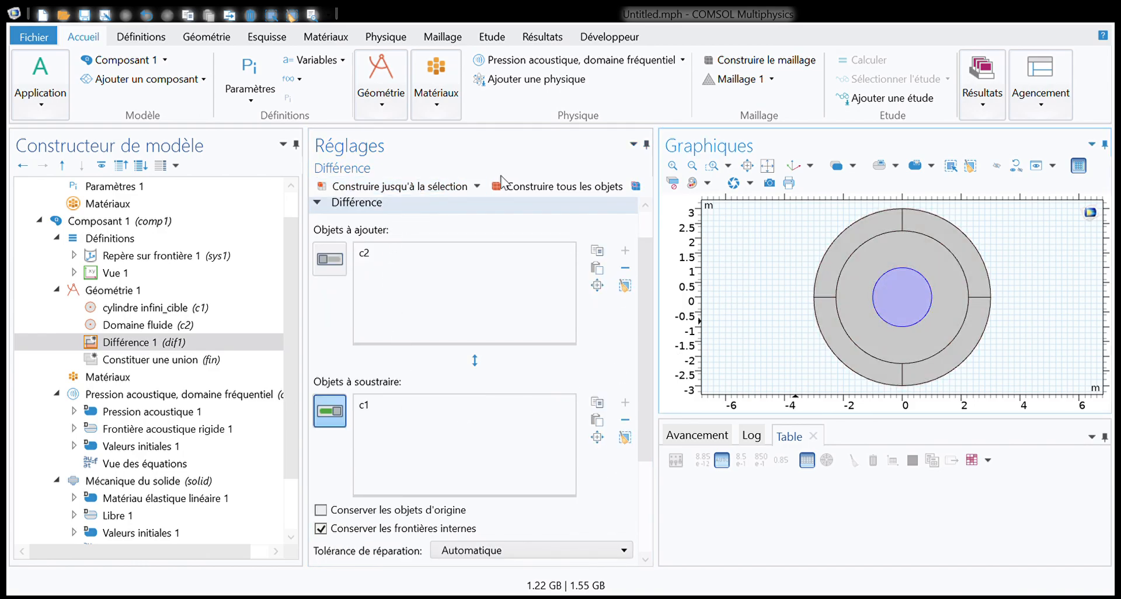
pyautogui.click(572, 187)
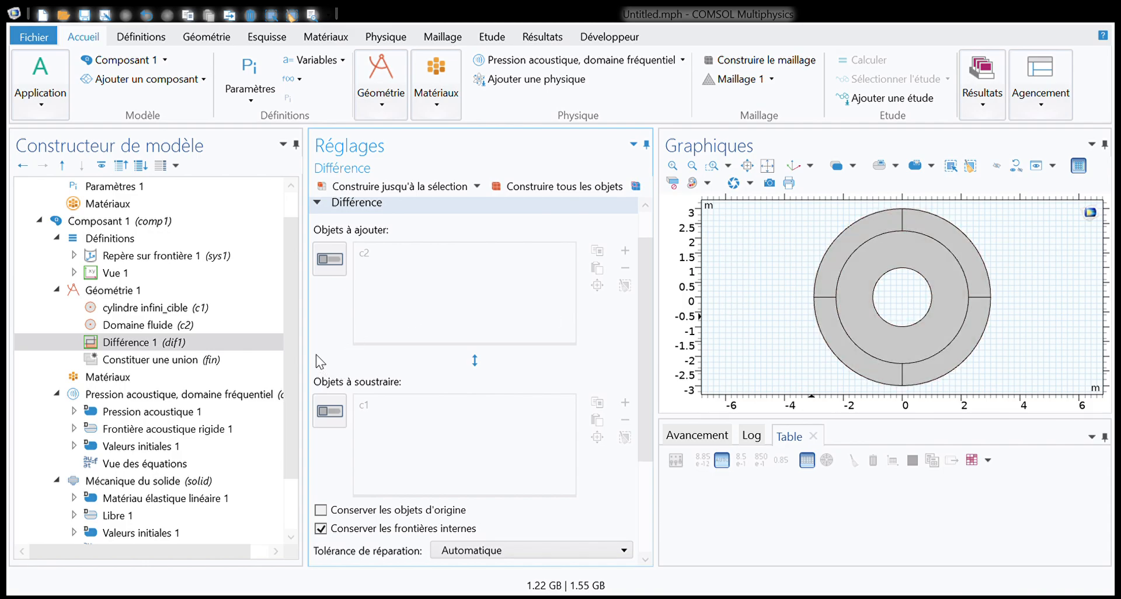
# Delete Différence 1 from Géométrie 1 and build the whole geometry sequence again
pyautogui.click(134, 346)
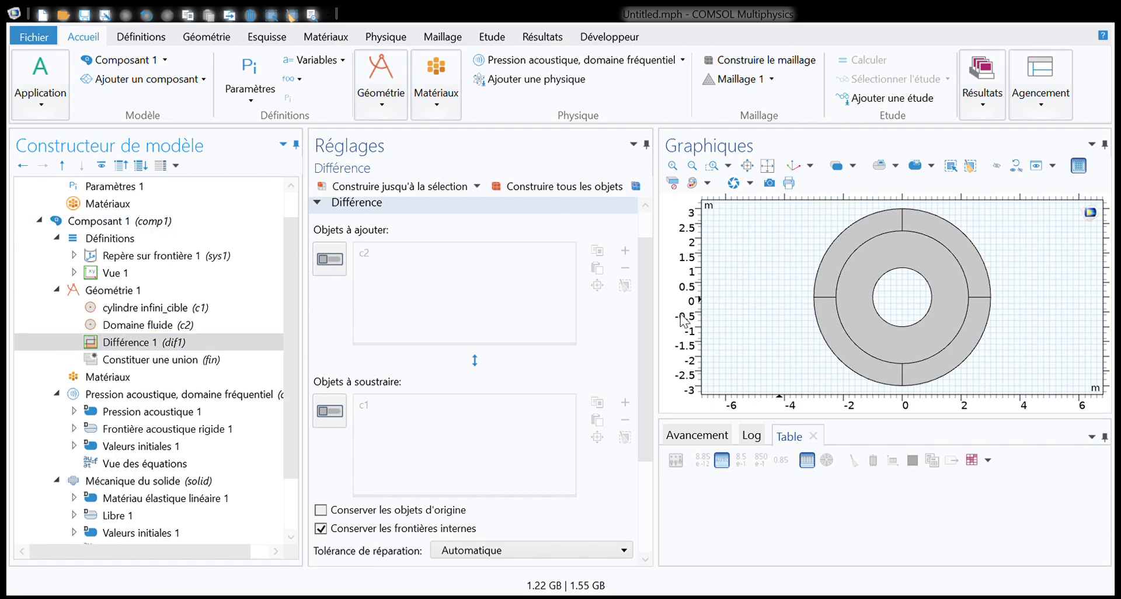
pyautogui.press('Delete')
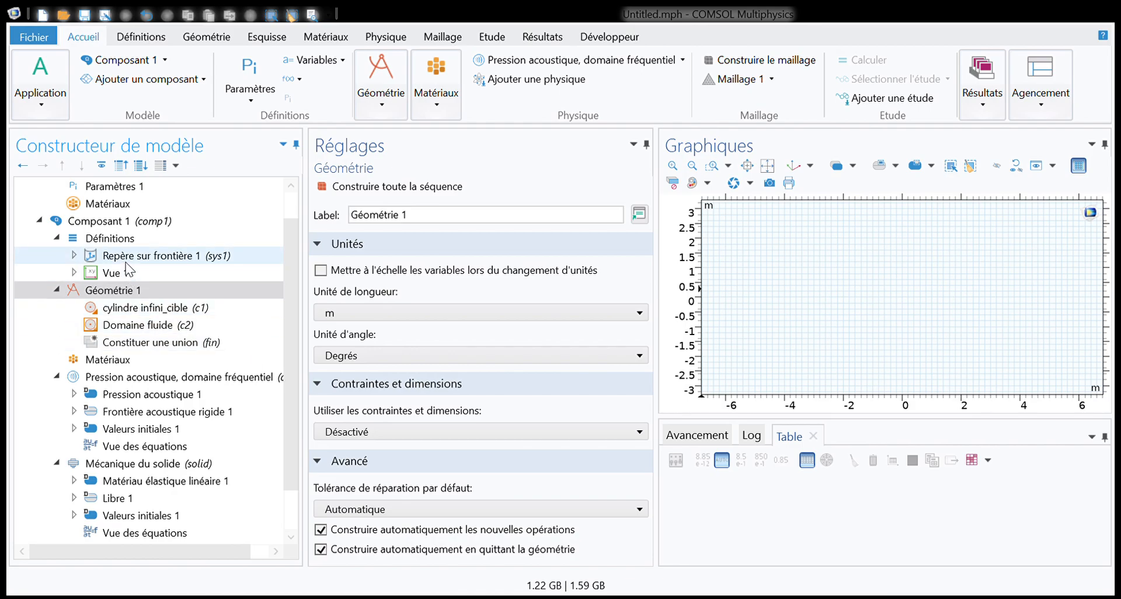
pyautogui.click(402, 186)
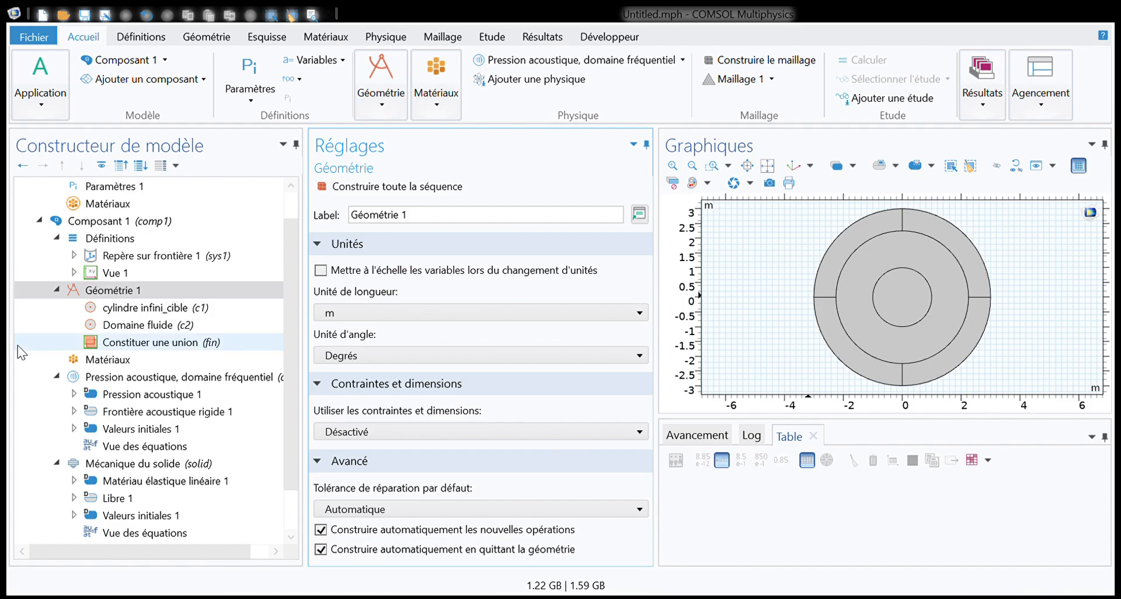
# Add a blank material to the Matériaux node of Composant 1
pyautogui.click(77, 360)
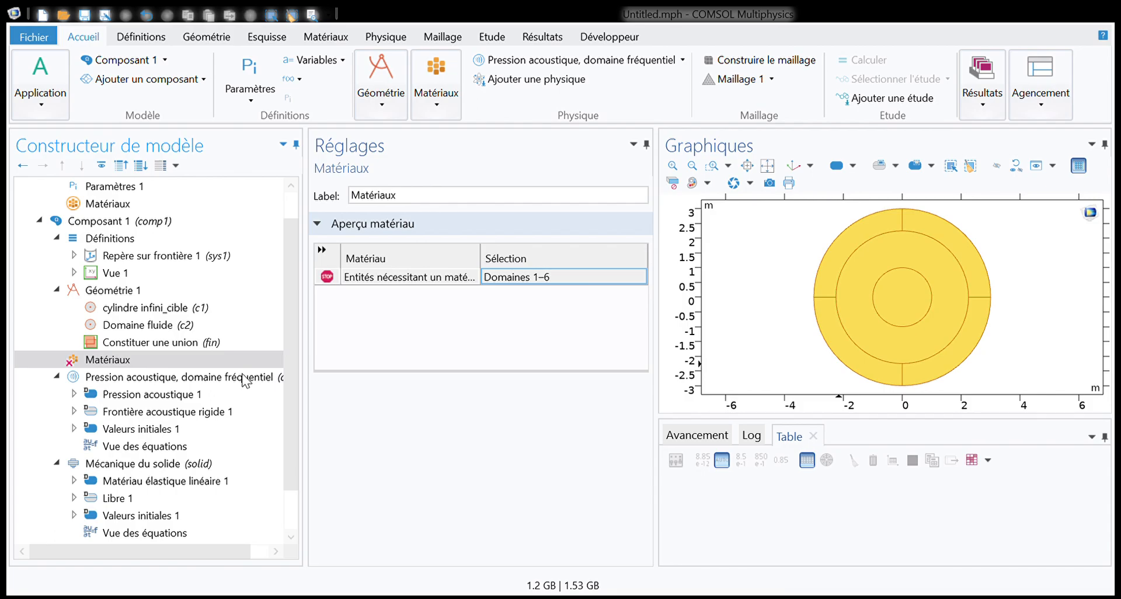
pyautogui.click(194, 419)
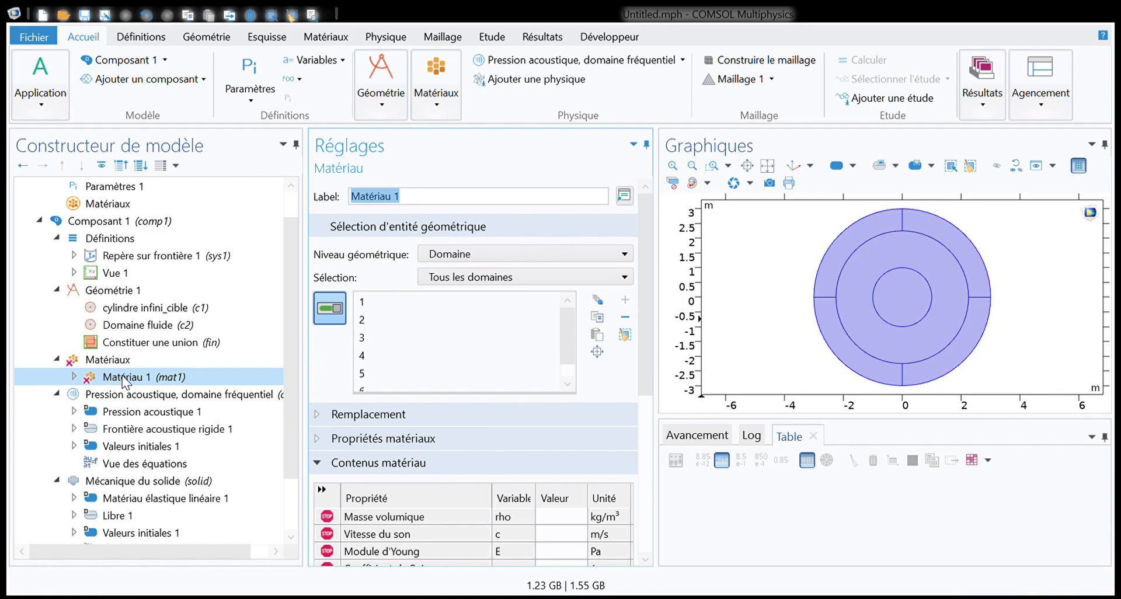
pyautogui.scroll(-2, 122, 376)
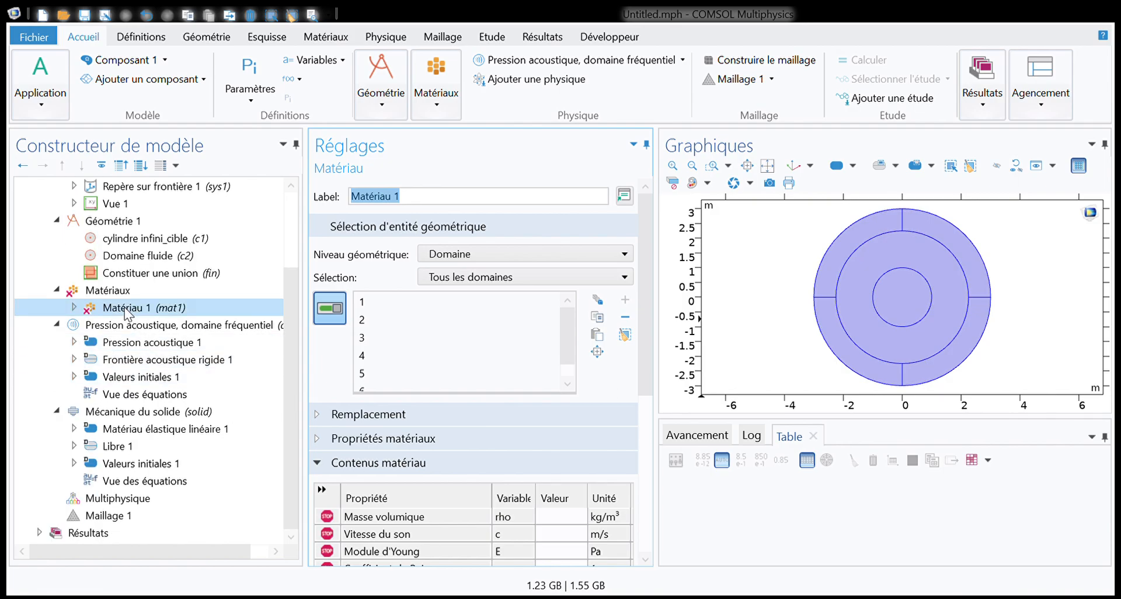
# Switch the geometric entity level of Matériau 1 to Frontière and back to Domaine
pyautogui.scroll(-3, 565, 407)
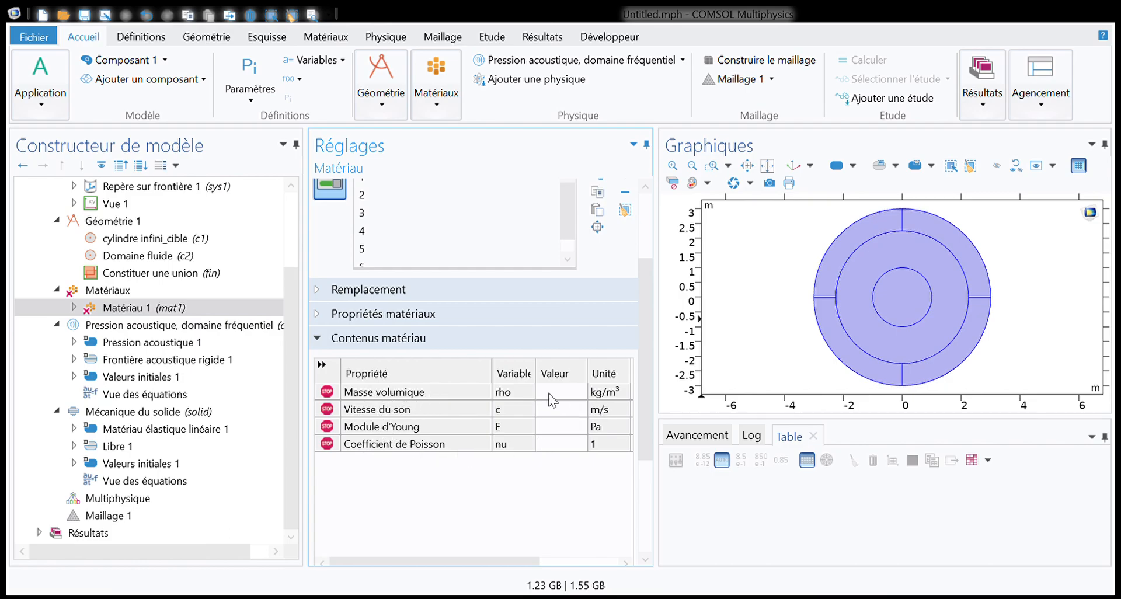
pyautogui.scroll(1, 551, 399)
pyautogui.scroll(1, 551, 400)
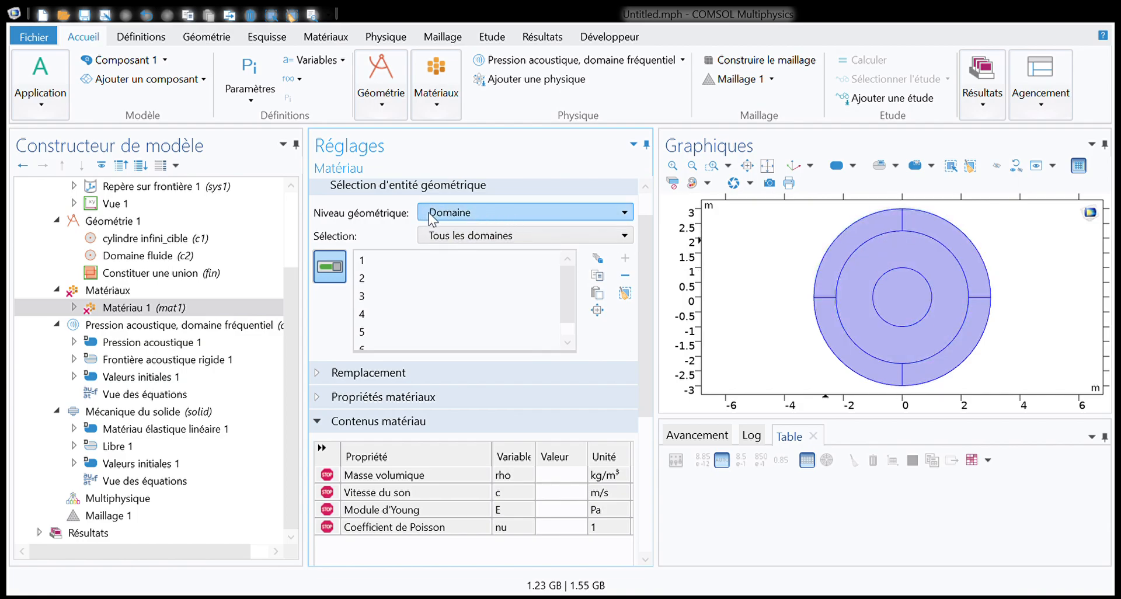
pyautogui.click(436, 251)
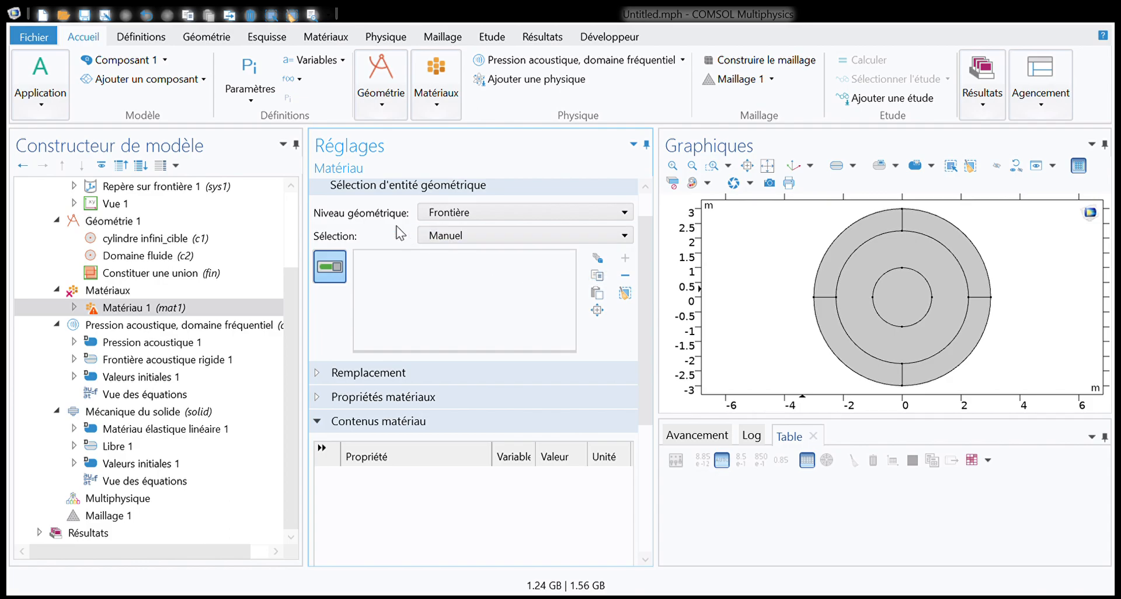
pyautogui.click(431, 210)
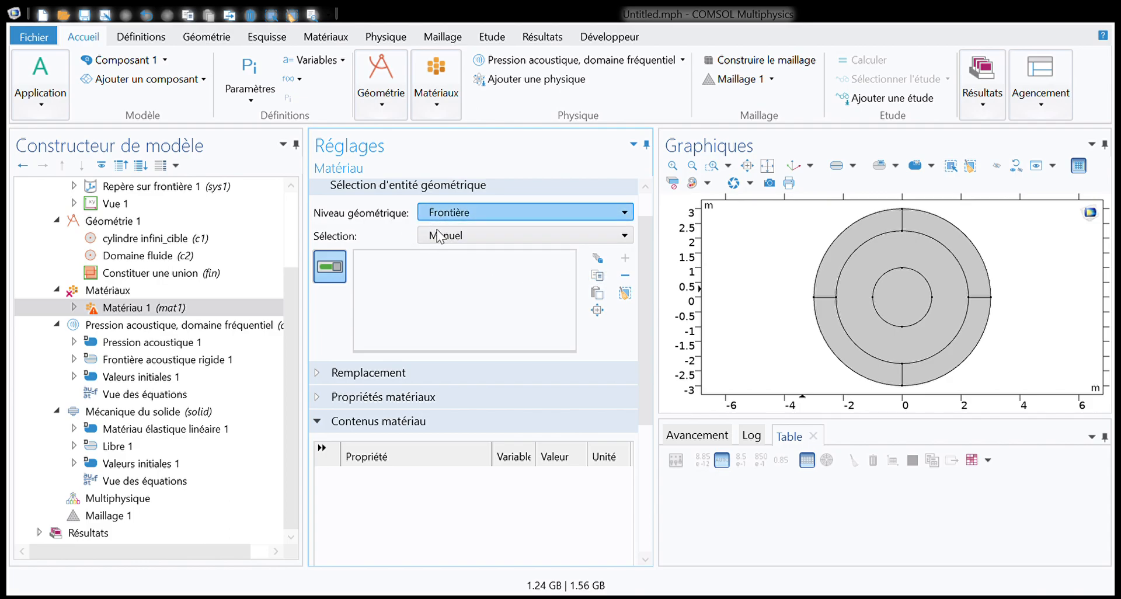
pyautogui.click(436, 229)
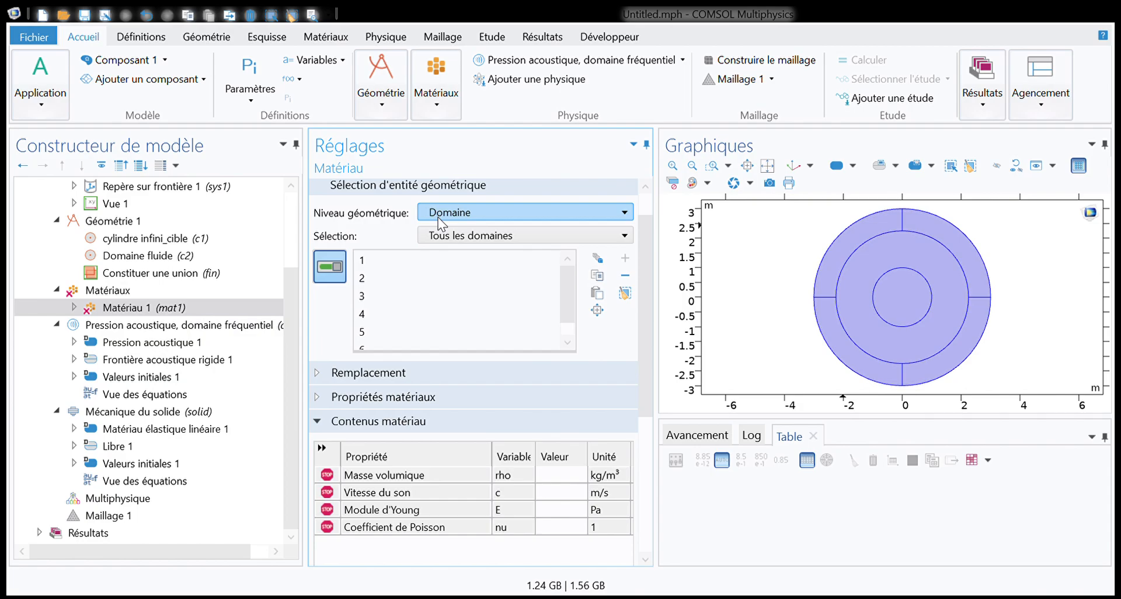
# Clear the domain selection of Matériau 1 and assign the material only to the central circle, domain 6
pyautogui.scroll(-1, 415, 275)
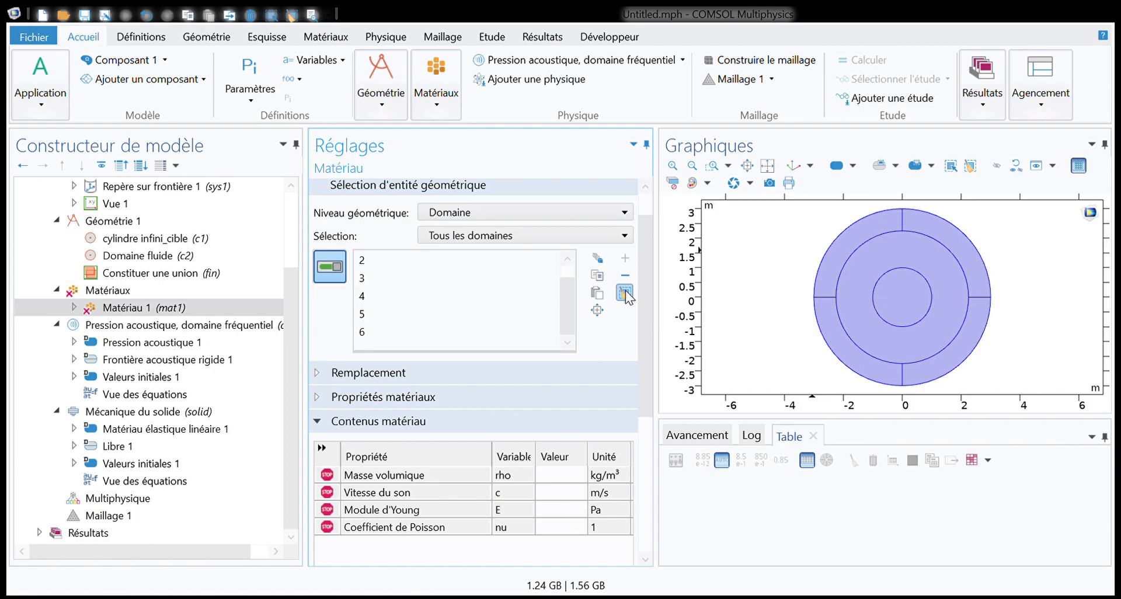
pyautogui.click(416, 276)
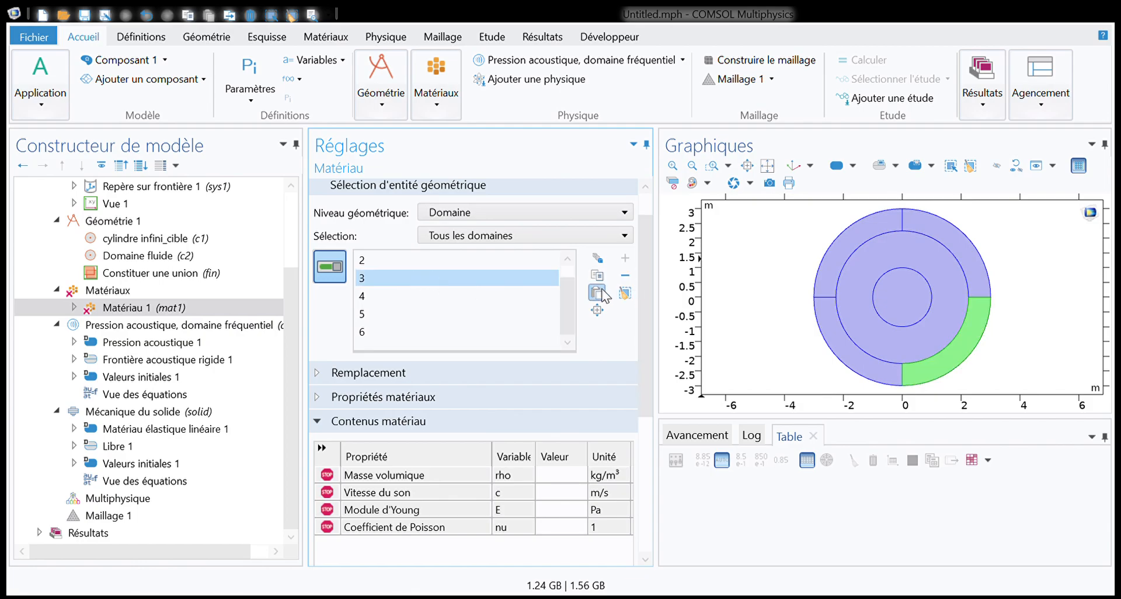
pyautogui.click(624, 275)
pyautogui.click(416, 260)
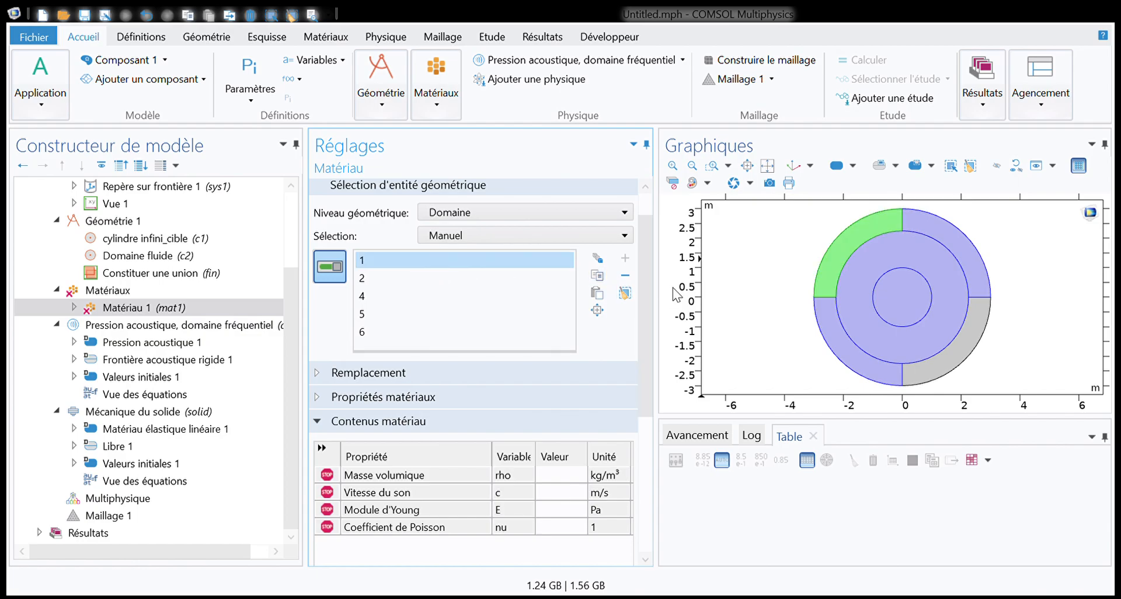
pyautogui.click(624, 275)
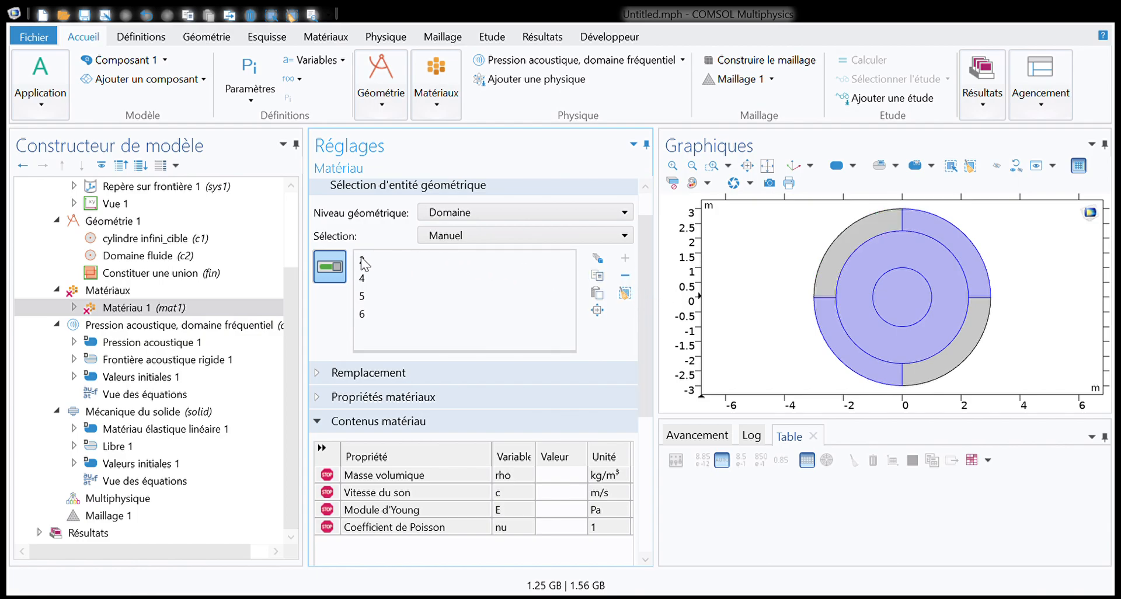
pyautogui.click(625, 293)
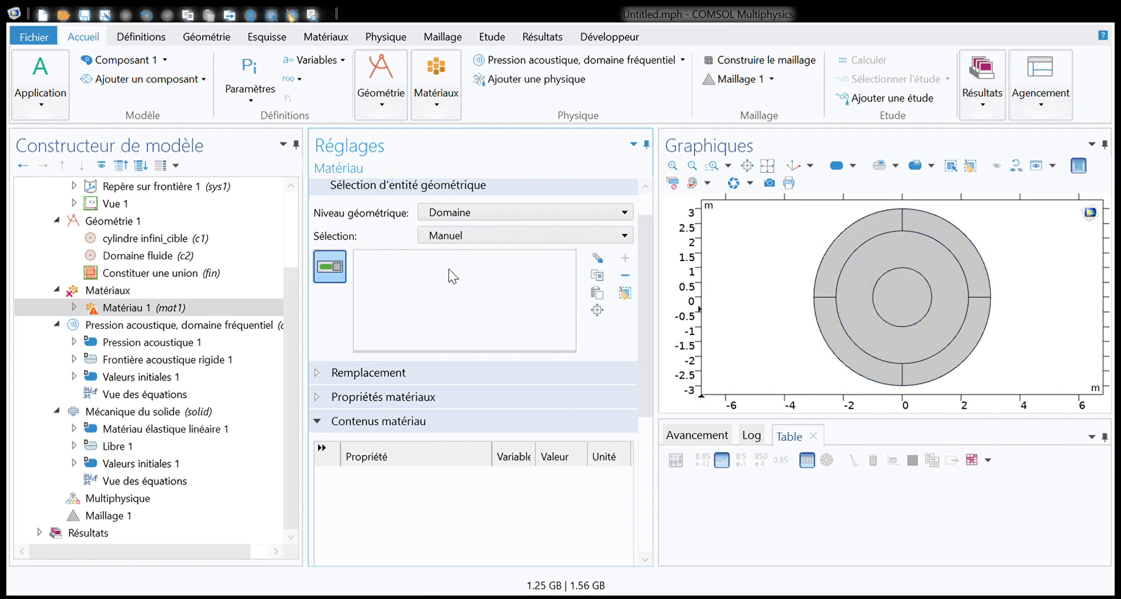
pyautogui.click(919, 309)
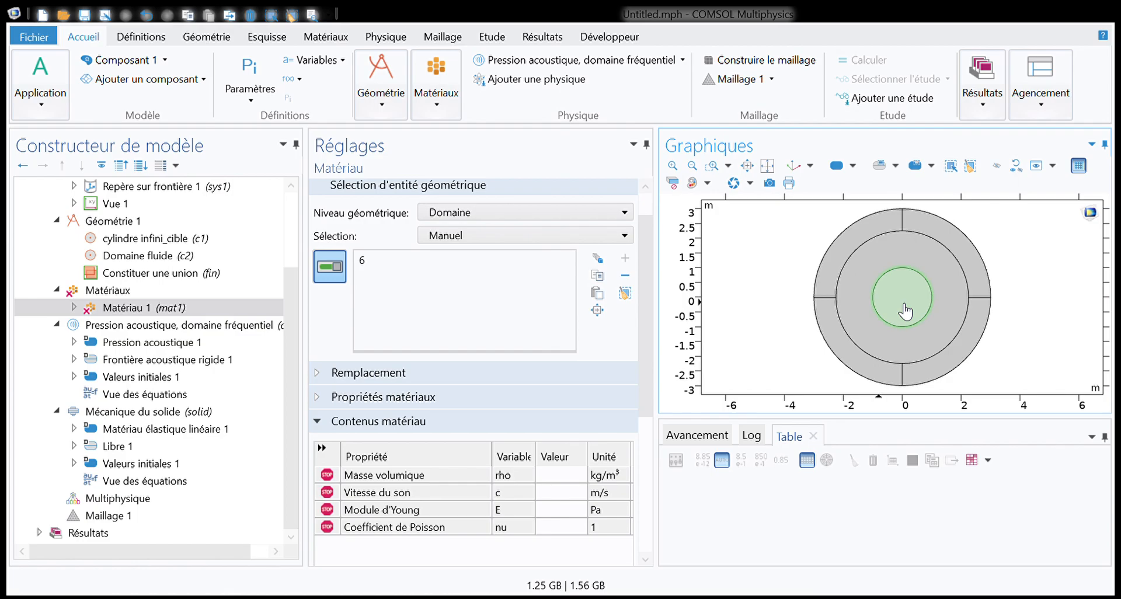
pyautogui.click(378, 262)
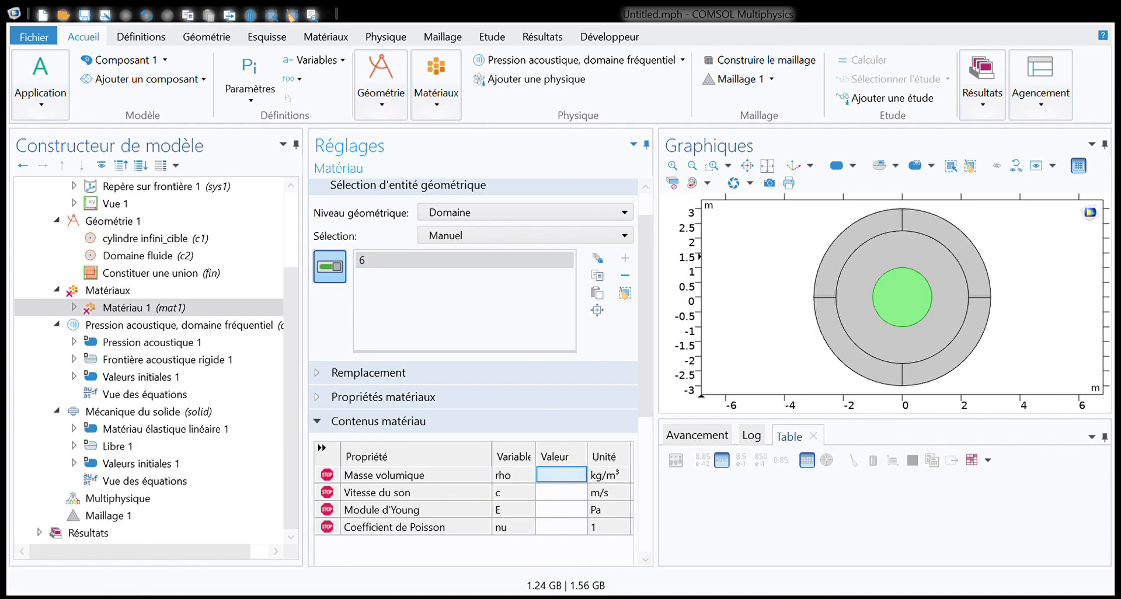
# Set the density (Masse volumique) of Matériau 1 to 2790 kg/m³
pyautogui.click(557, 479)
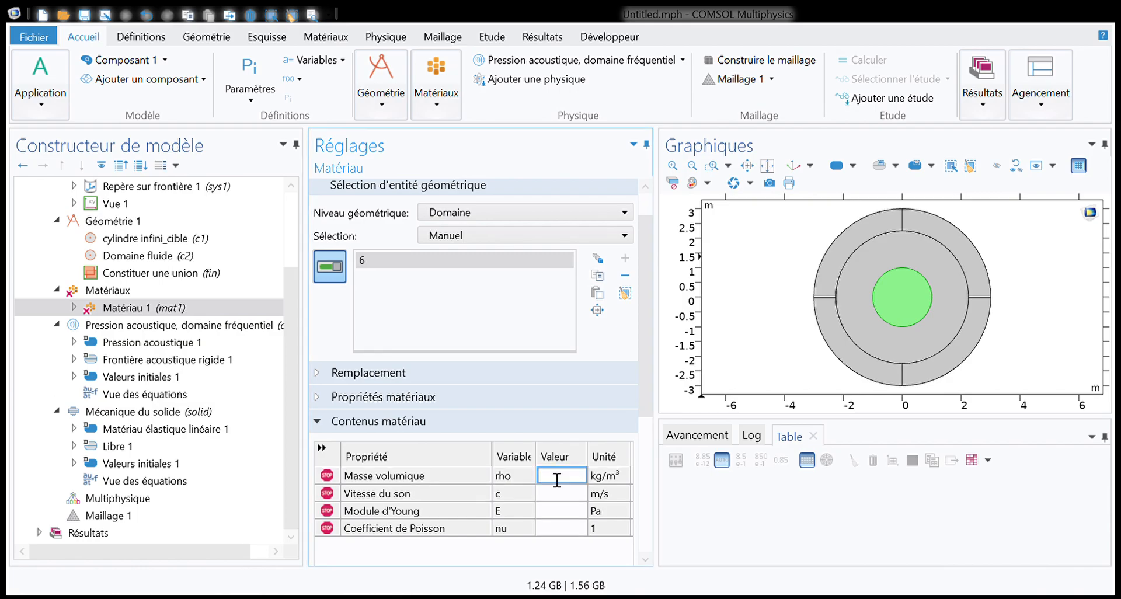
pyautogui.write('2790')
pyautogui.click(563, 492)
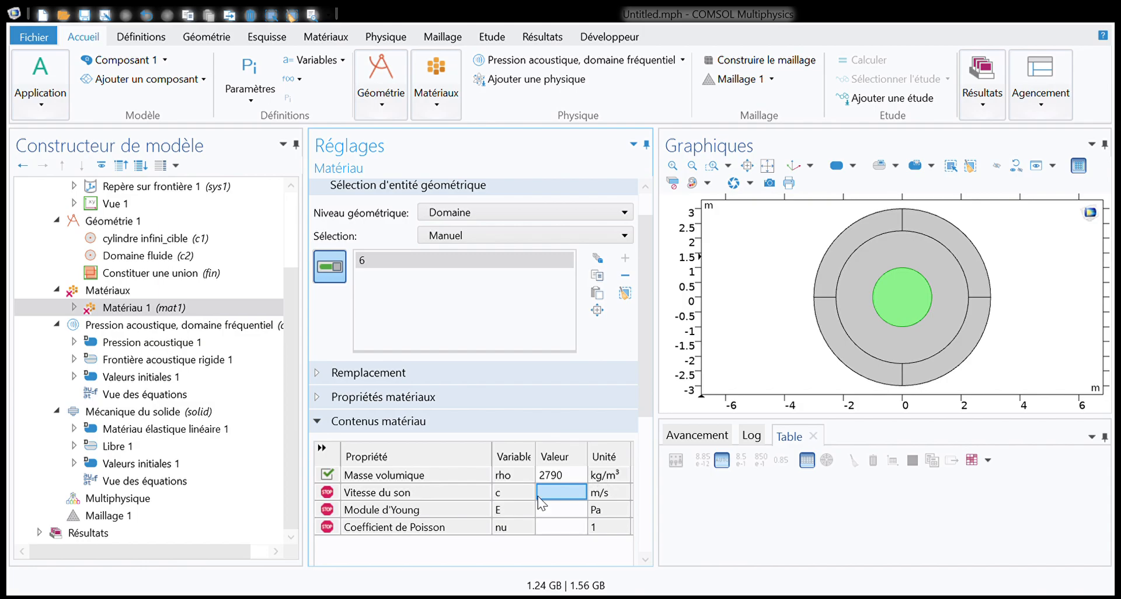
pyautogui.click(571, 476)
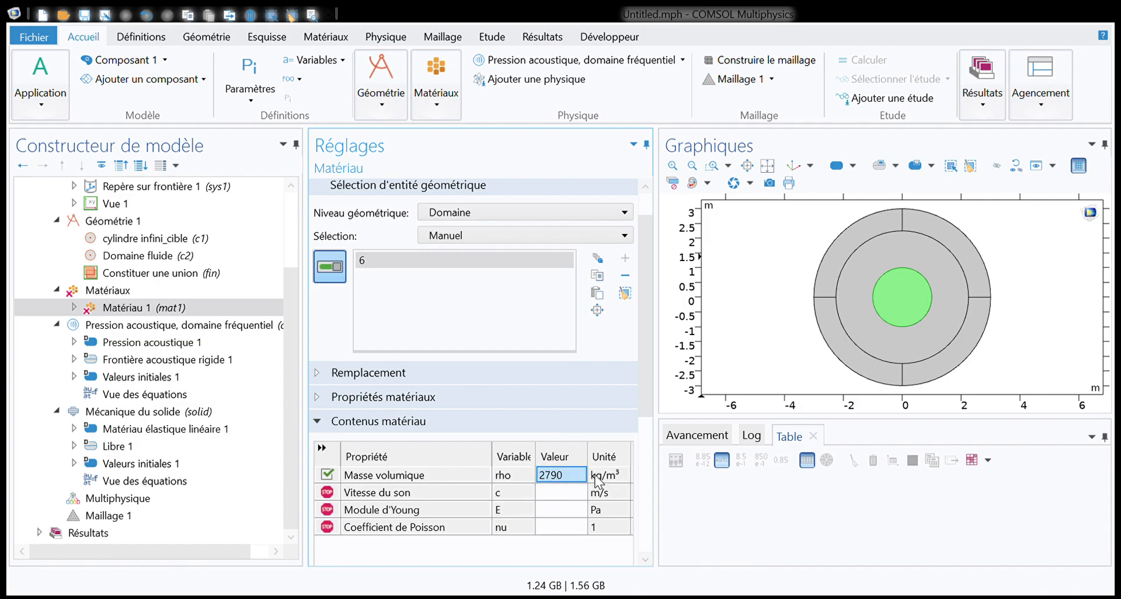
# Set Matériau 1's Young's modulus to 71.457e9 Pa and its Poisson's ratio to 0.342934
pyautogui.click(559, 496)
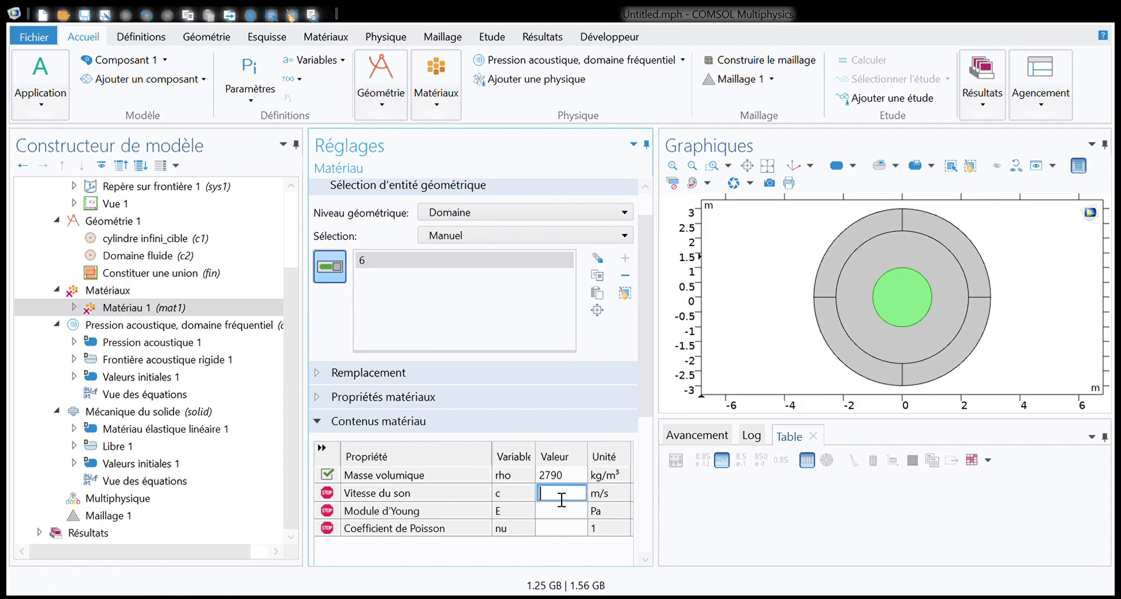
pyautogui.click(552, 510)
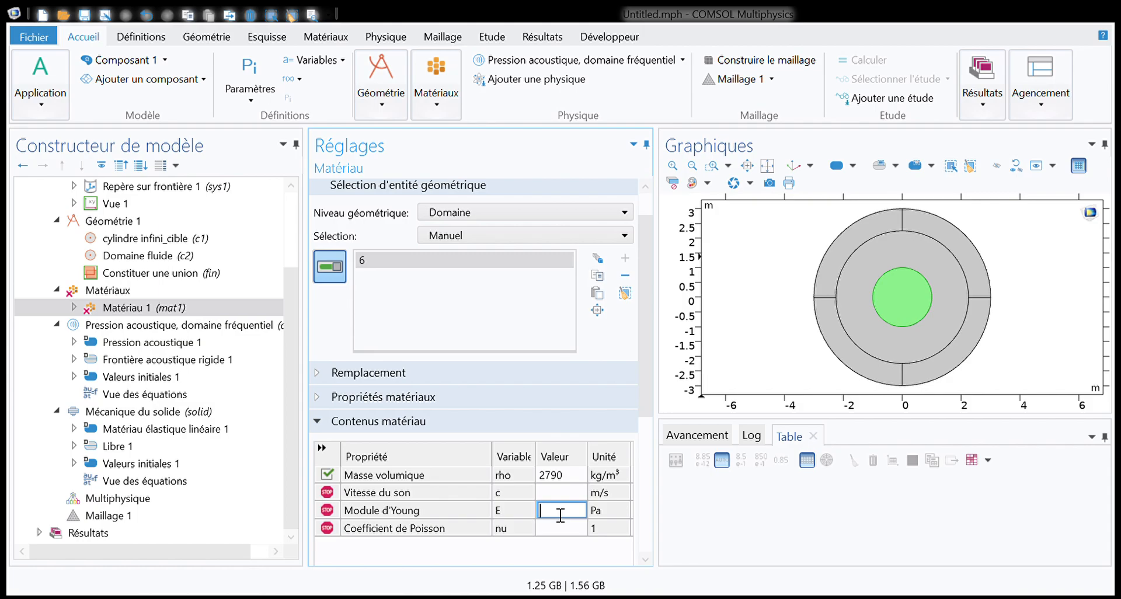
pyautogui.write('71.457e9')
pyautogui.click(564, 526)
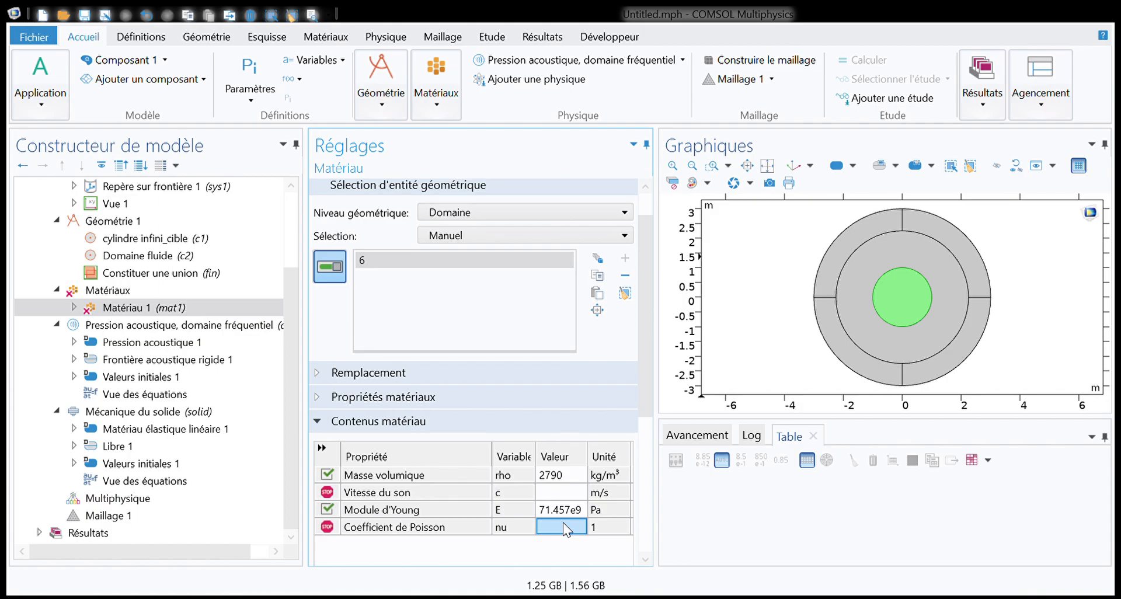
pyautogui.click(563, 522)
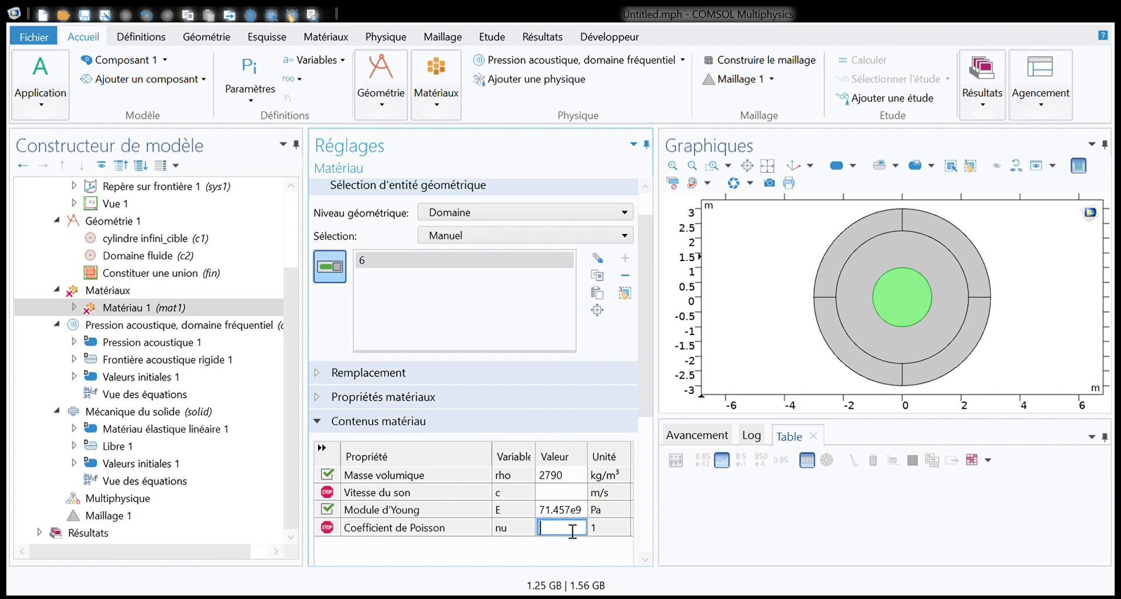
pyautogui.write('0.342934')
pyautogui.click(506, 556)
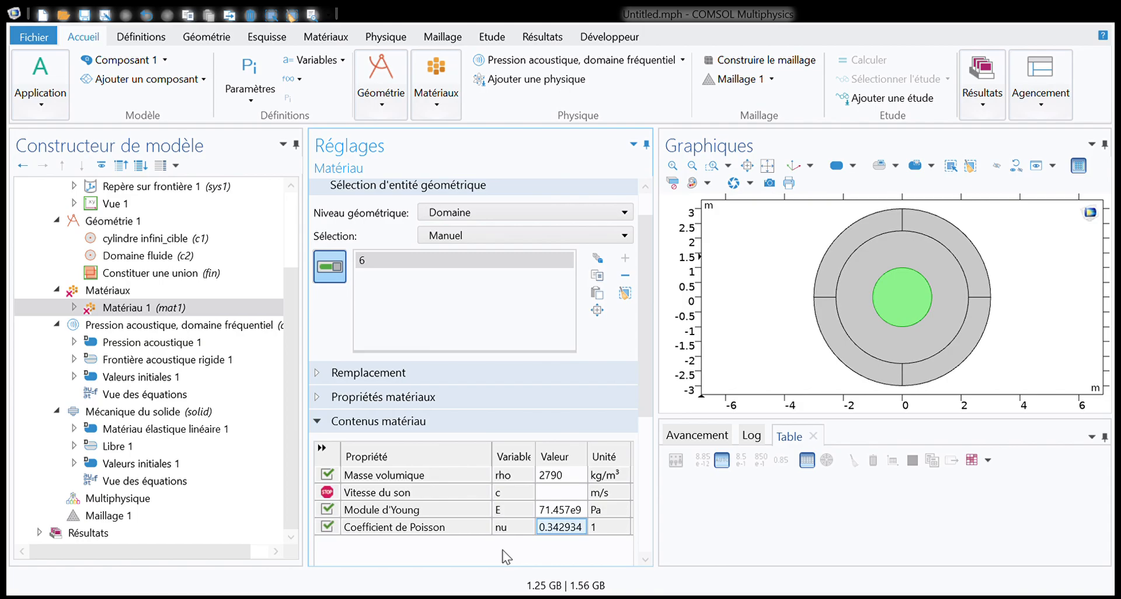
# Examine the property models offered under Mécanique du solide in the material properties of Matériau 1
pyautogui.scroll(-9, 505, 556)
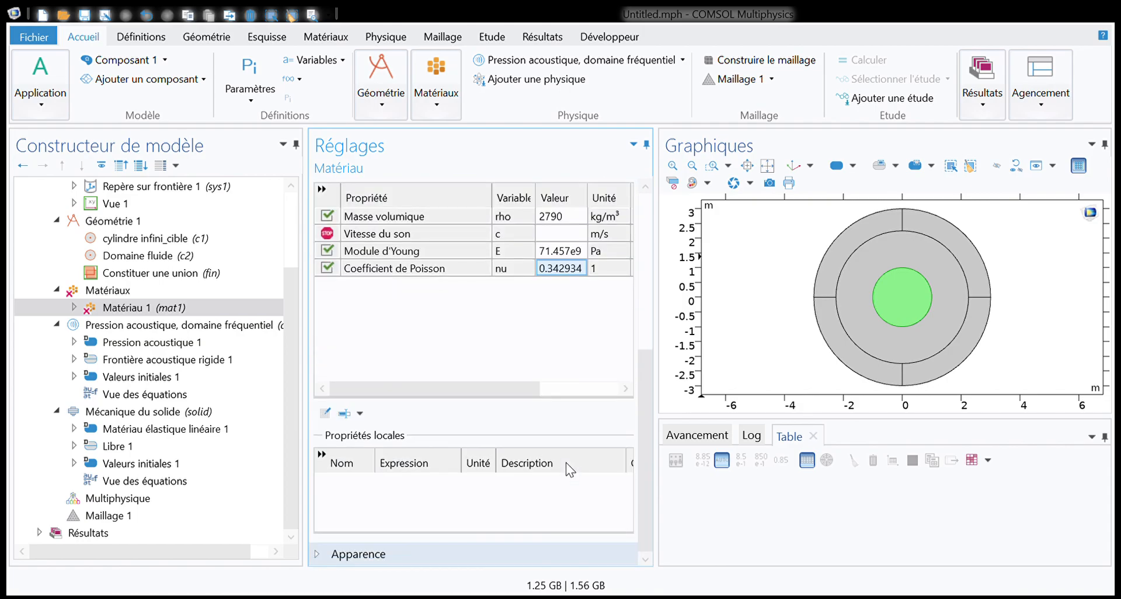
pyautogui.scroll(9, 565, 462)
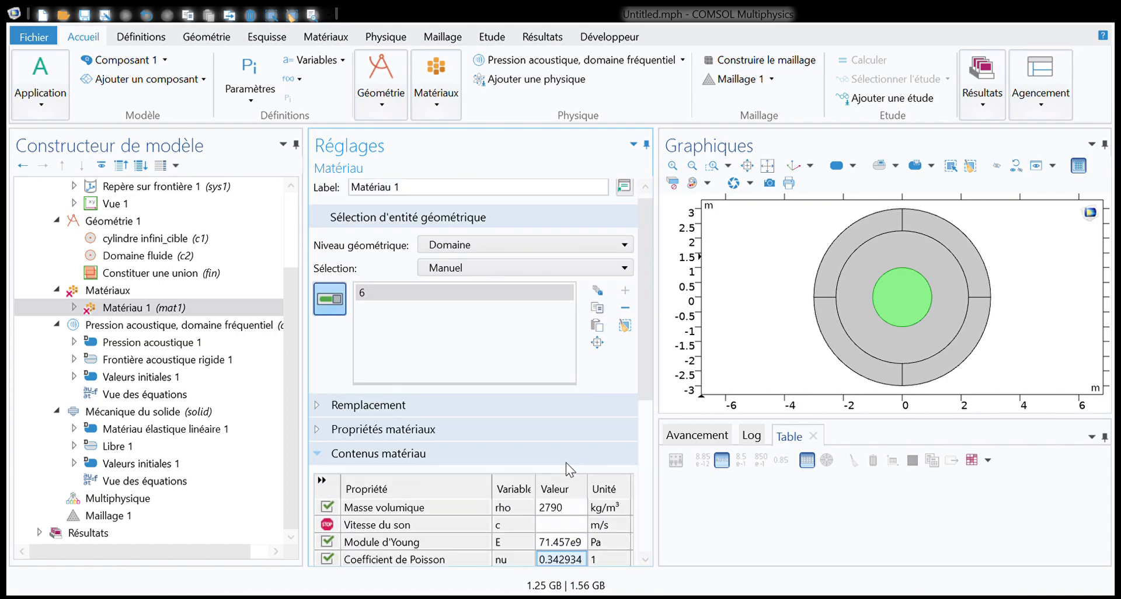
pyautogui.click(335, 444)
pyautogui.scroll(-2, 356, 432)
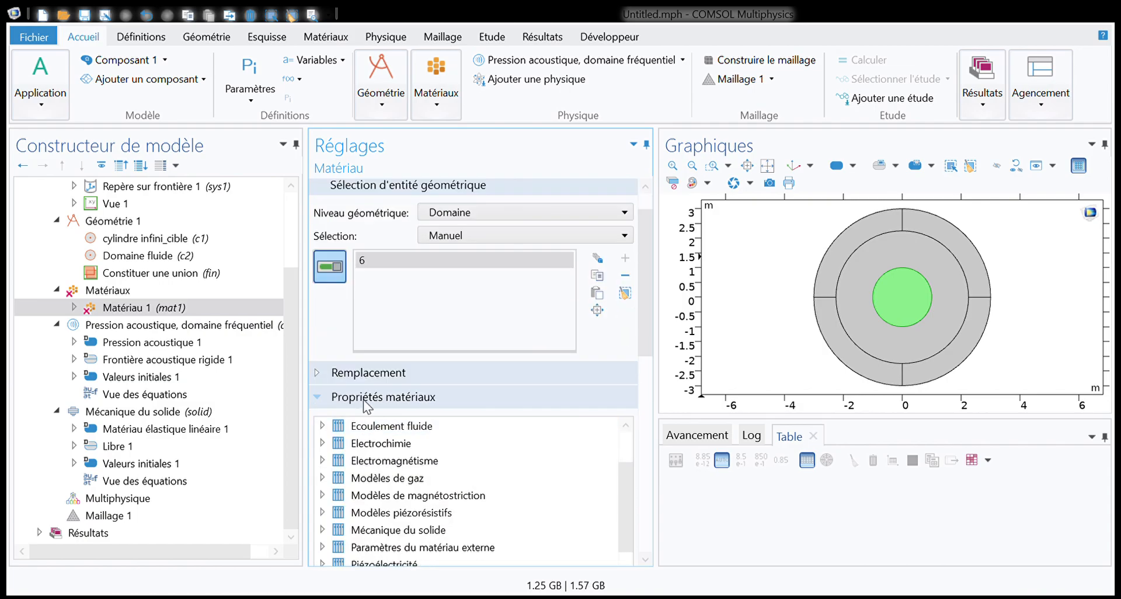
pyautogui.scroll(-2, 367, 403)
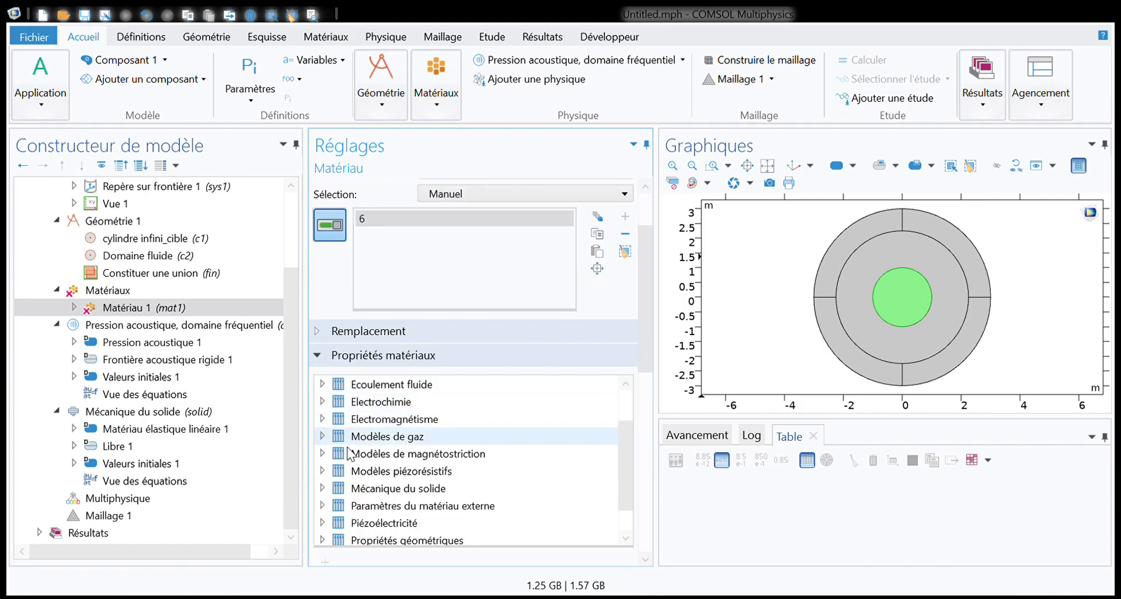
pyautogui.doubleClick(345, 495)
pyautogui.scroll(-2, 345, 495)
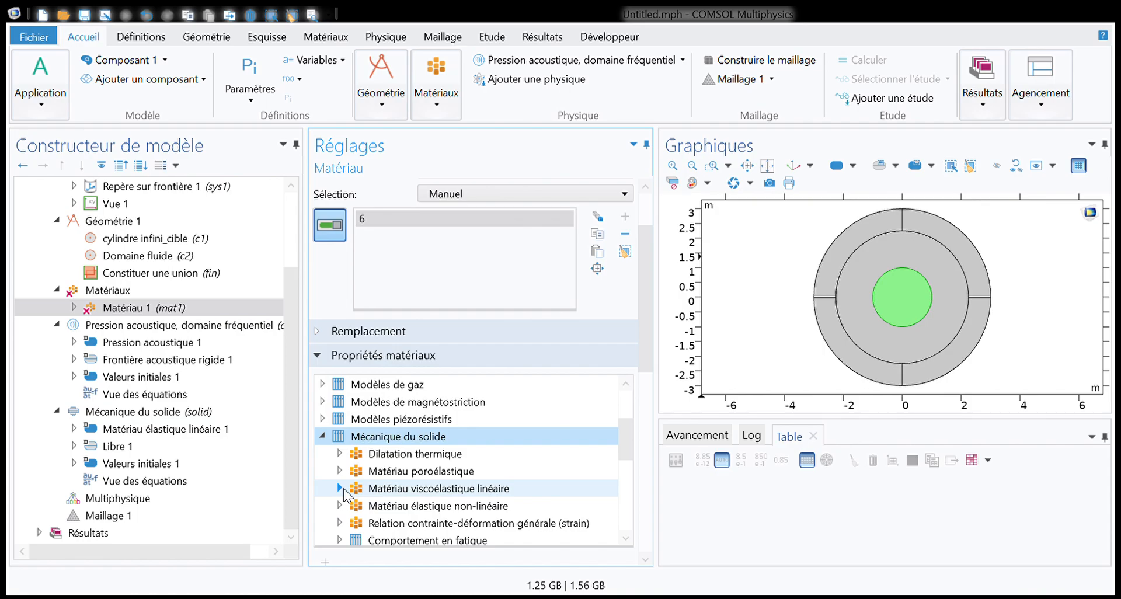
pyautogui.scroll(-3, 344, 493)
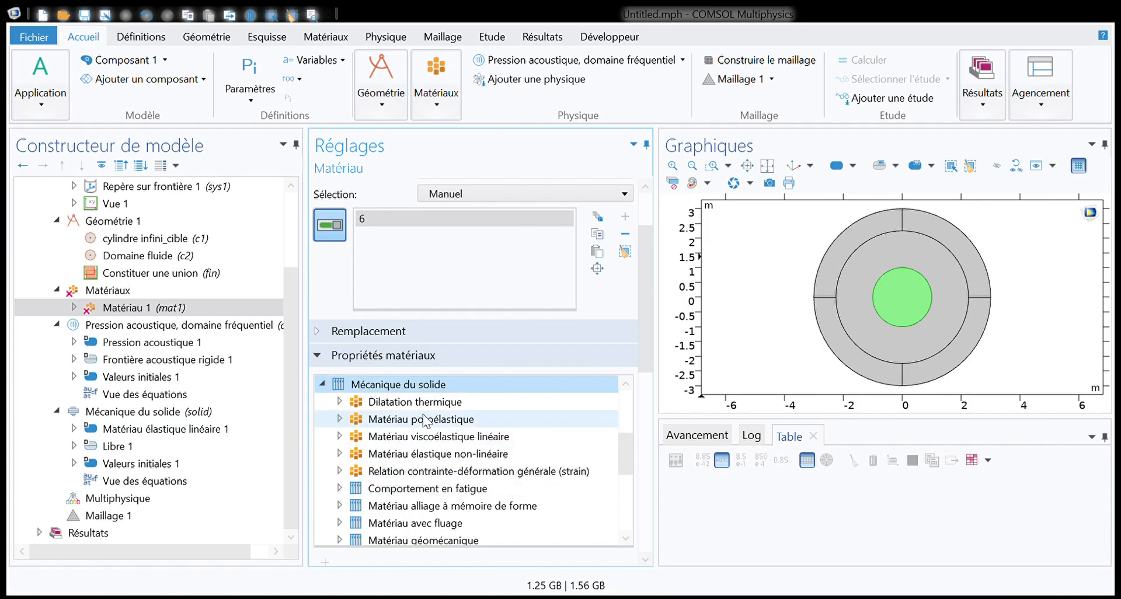
pyautogui.scroll(-6, 424, 471)
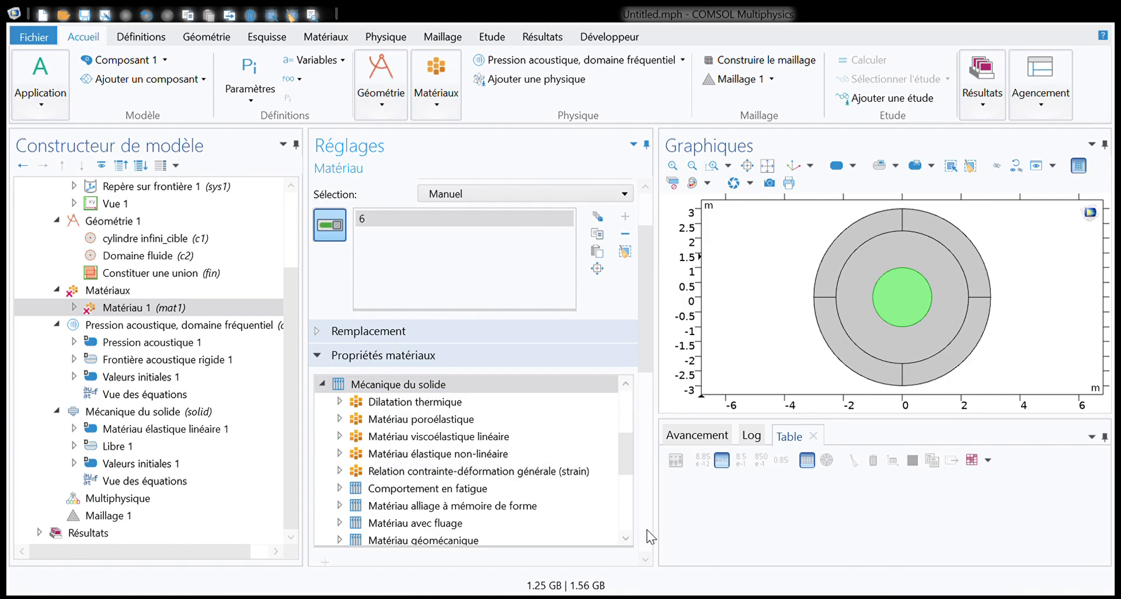
# Examine the Basique property group of Matériau 1, including its output properties, model inputs and local properties
pyautogui.click(74, 307)
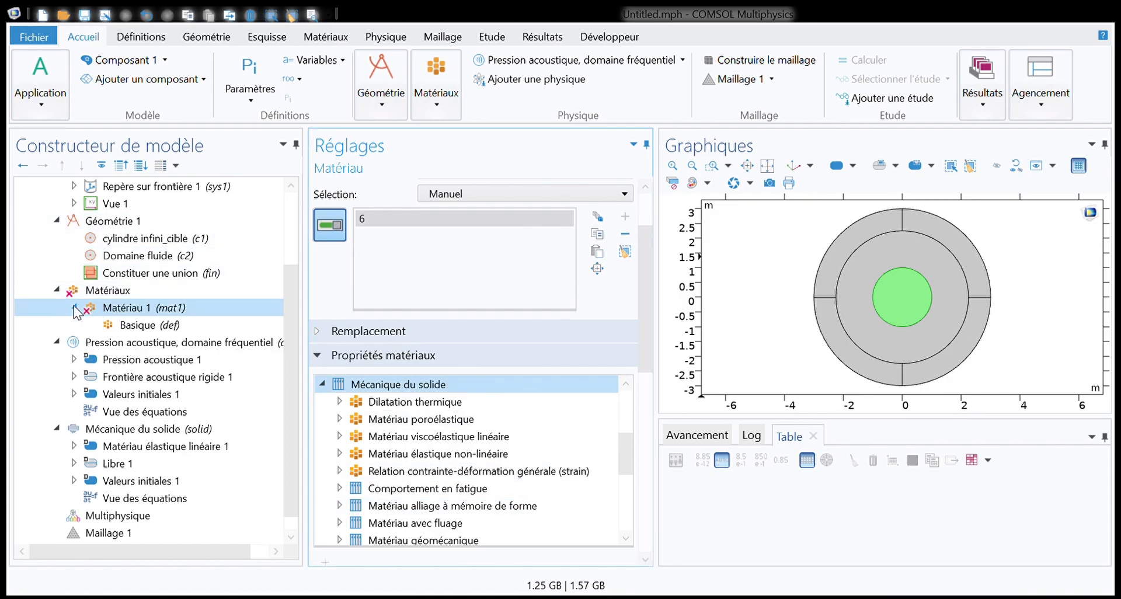
pyautogui.click(121, 325)
pyautogui.scroll(-1, 478, 366)
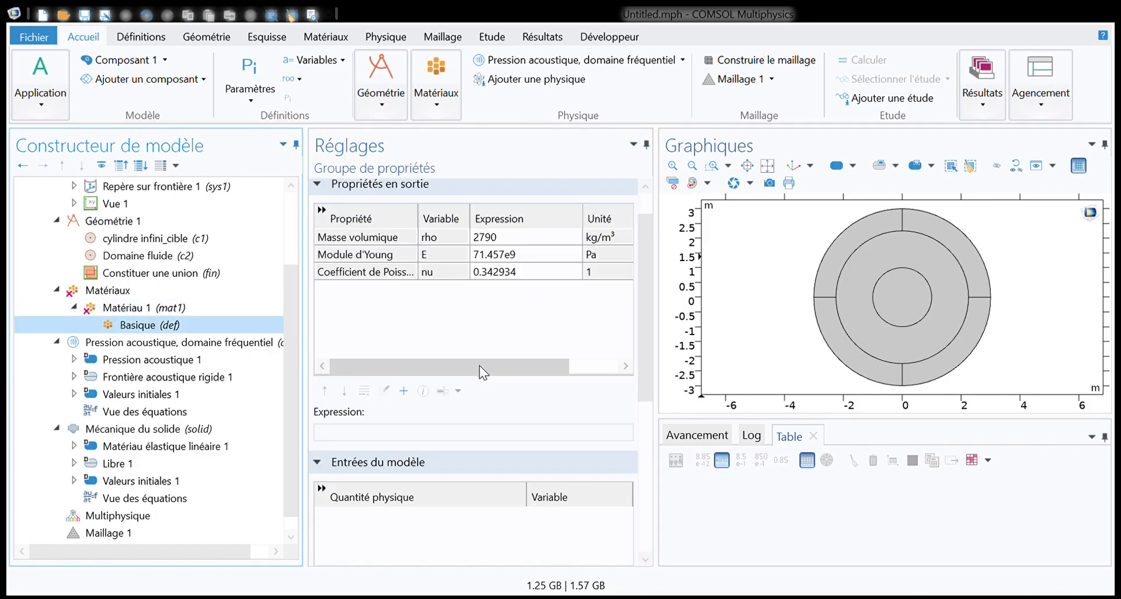
pyautogui.scroll(-7, 490, 412)
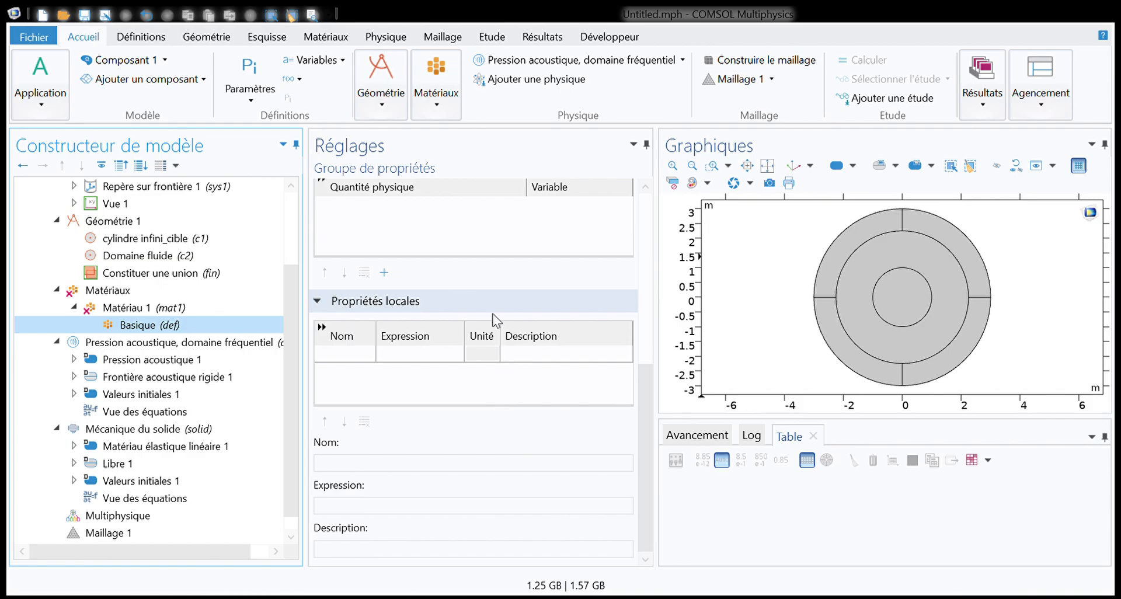
pyautogui.scroll(8, 448, 274)
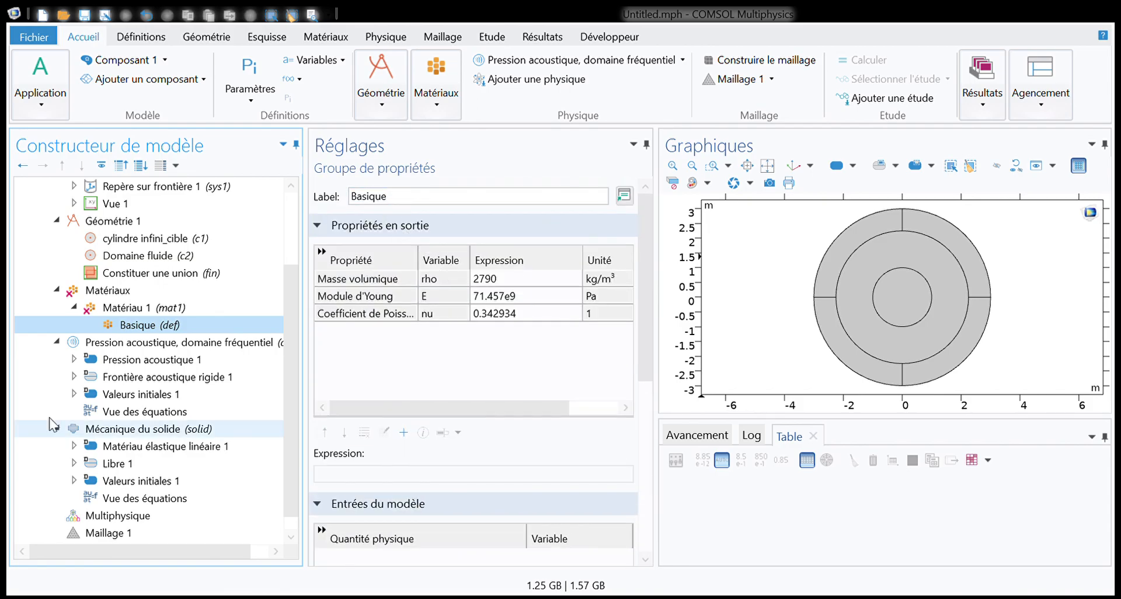
pyautogui.click(121, 309)
pyautogui.click(114, 326)
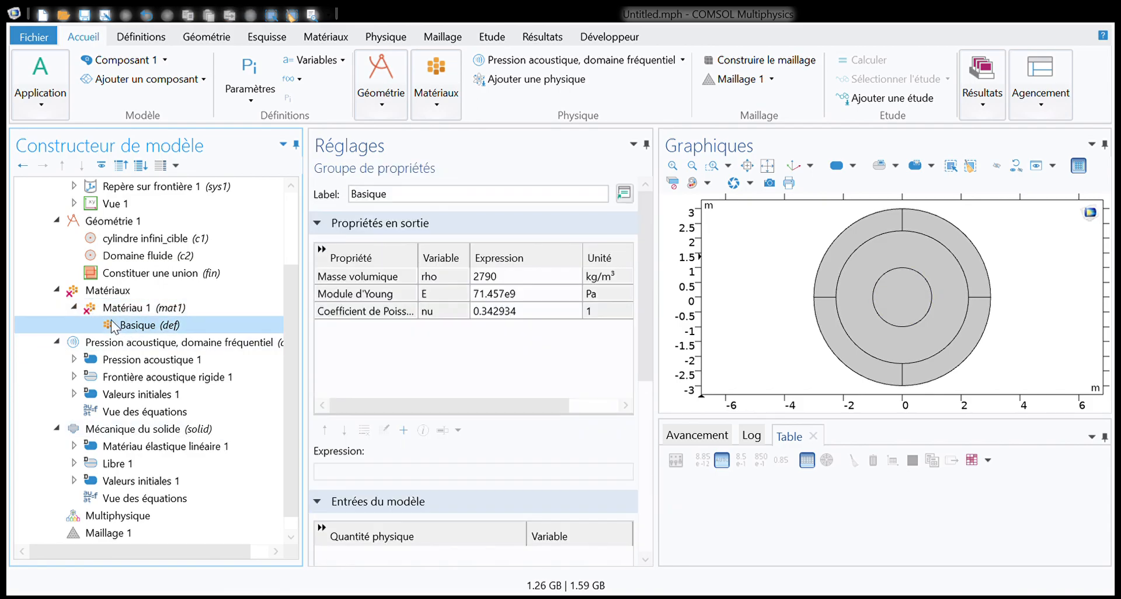
pyautogui.scroll(-5, 361, 335)
pyautogui.click(132, 343)
pyautogui.click(132, 326)
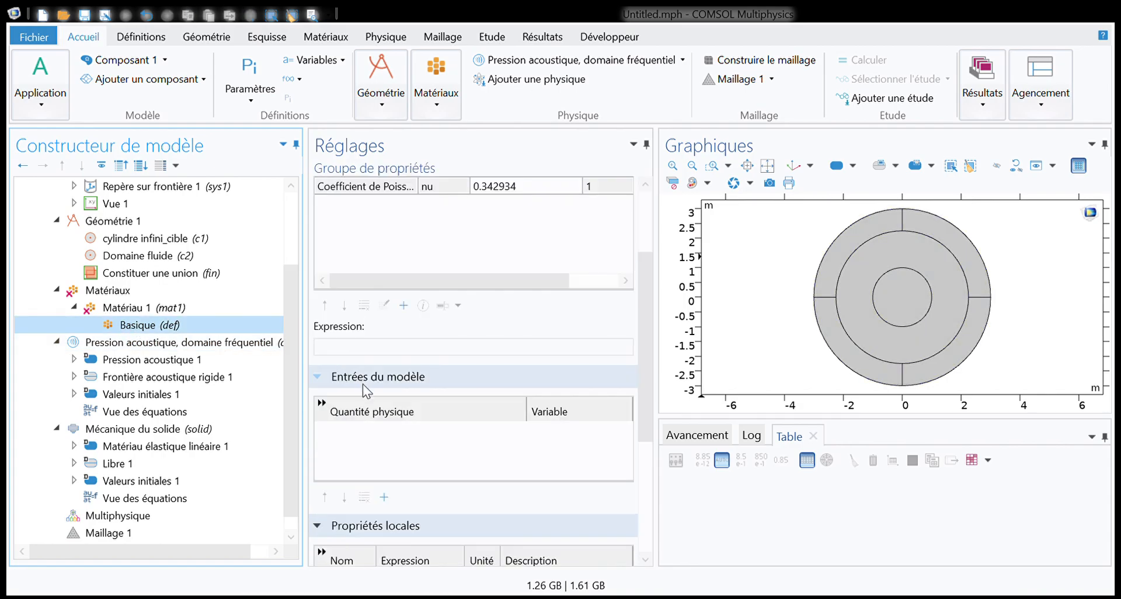
pyautogui.scroll(-5, 360, 380)
pyautogui.scroll(8, 379, 397)
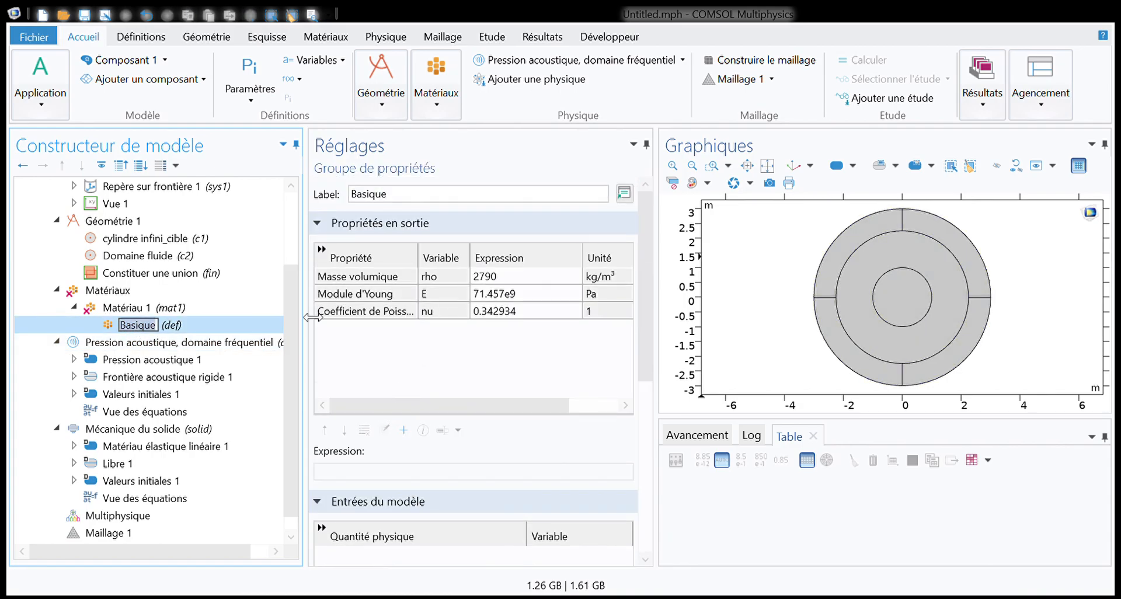
pyautogui.click(110, 308)
pyautogui.click(116, 327)
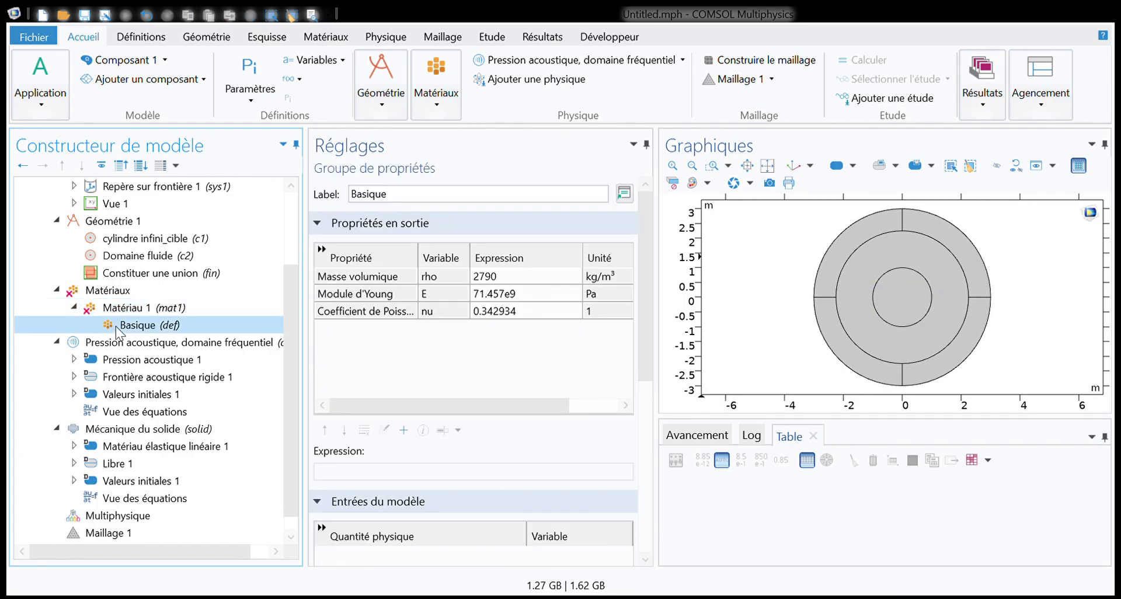
# Rename the Basique property group of Matériau 1 as aluminium
pyautogui.doubleClick(369, 194)
pyautogui.write('alumi')
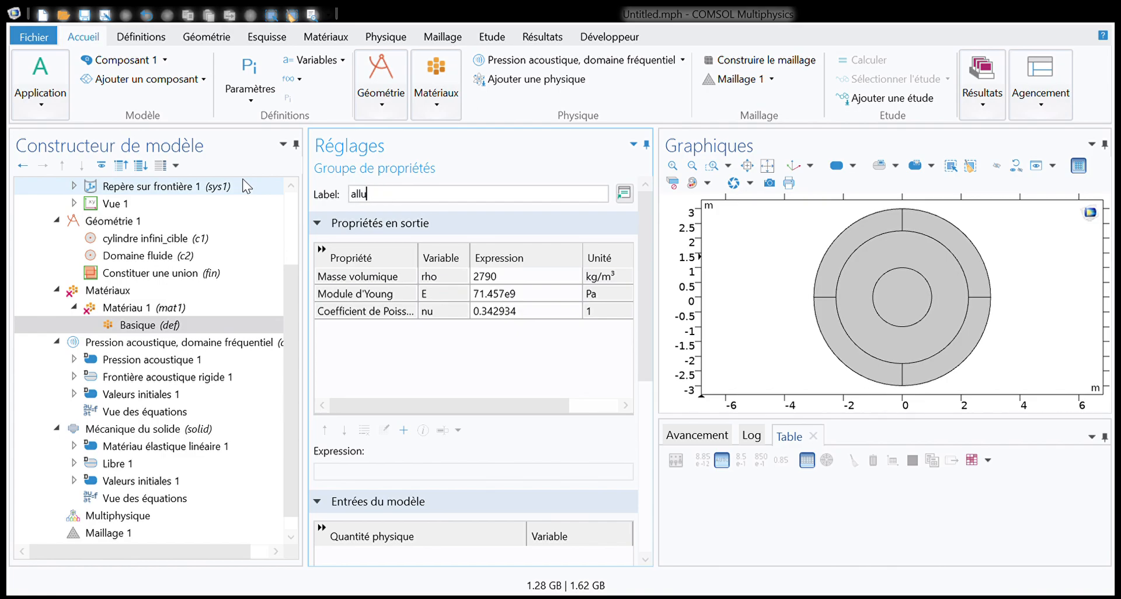
pyautogui.press('BackSpace')
pyautogui.press('BackSpace')
pyautogui.press('BackSpace')
pyautogui.write('uminium')
pyautogui.click(454, 371)
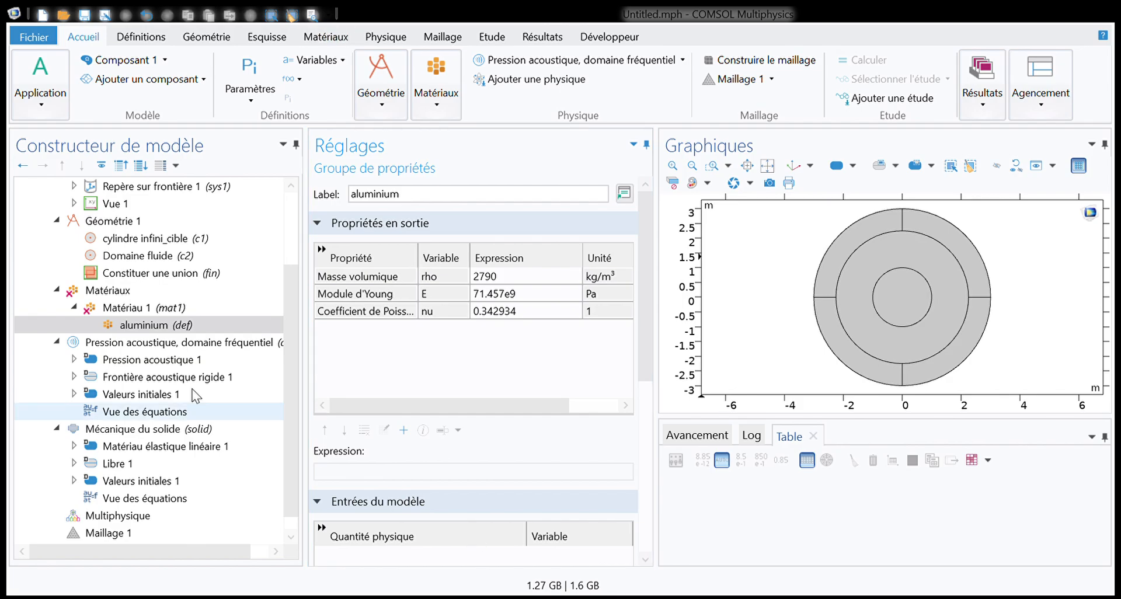
# Examine the materials overview, then Matériau 1's domain selection, property categories, material type and material contents
pyautogui.click(97, 296)
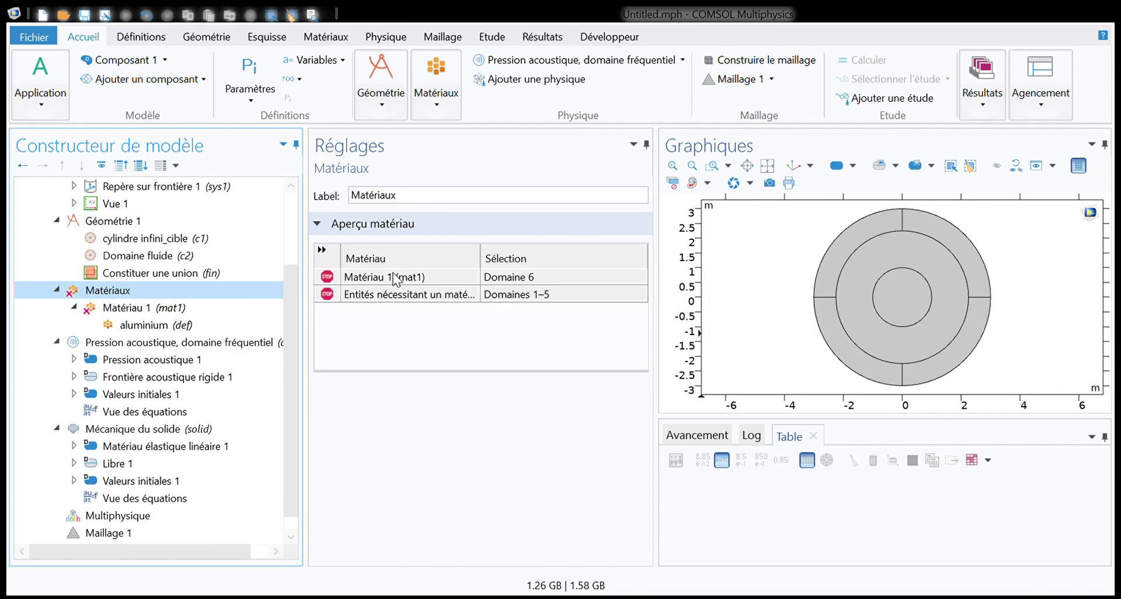
pyautogui.click(139, 307)
pyautogui.click(387, 272)
pyautogui.scroll(2, 330, 277)
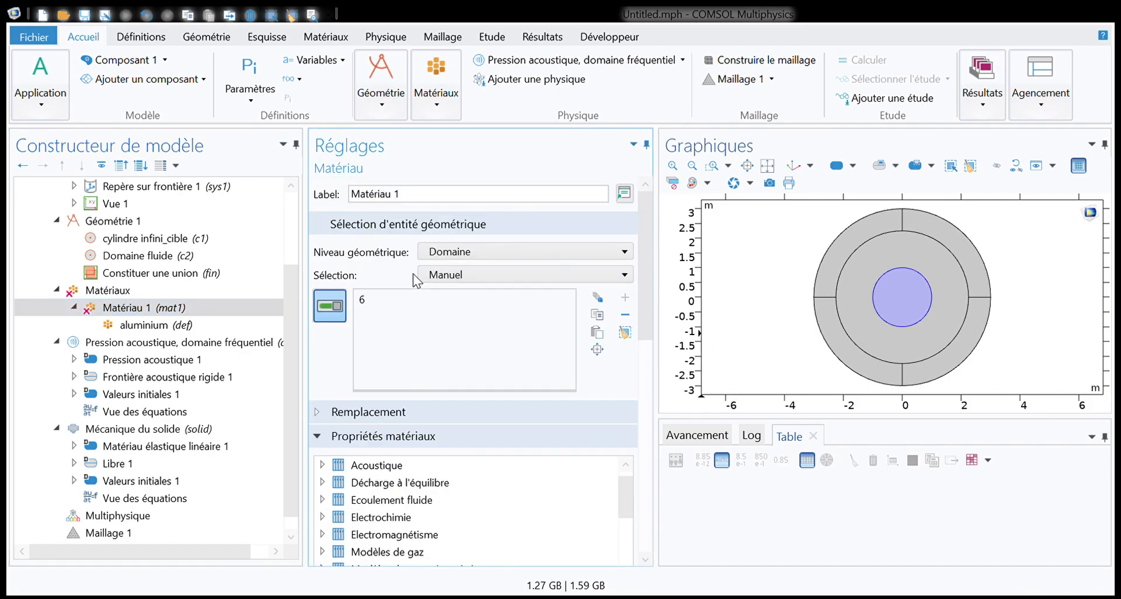
pyautogui.scroll(-2, 343, 362)
pyautogui.scroll(-5, 335, 409)
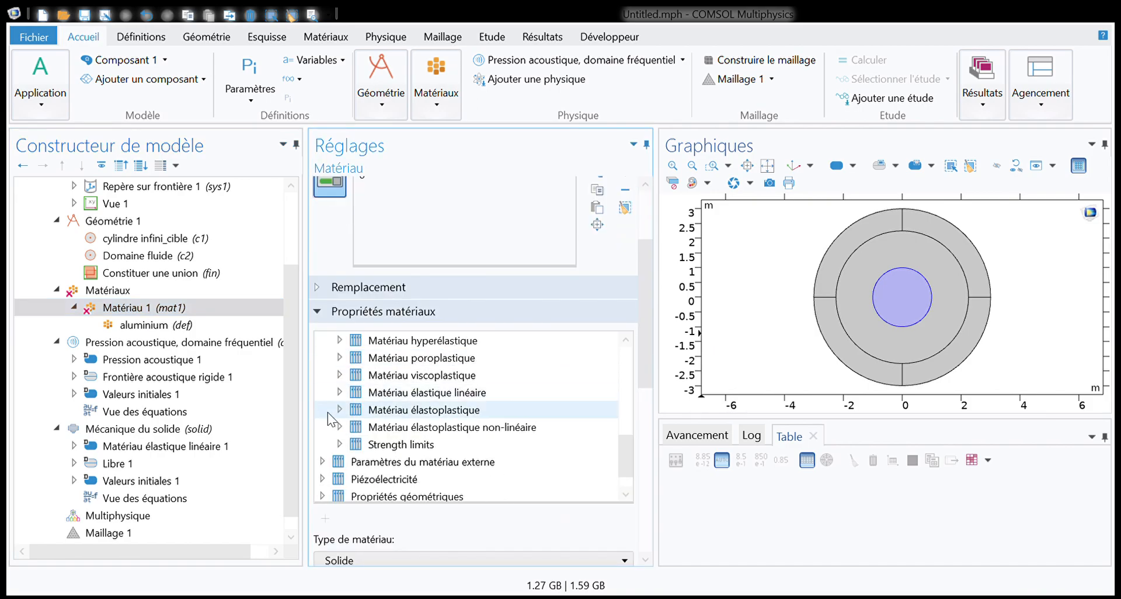
pyautogui.scroll(-2, 350, 467)
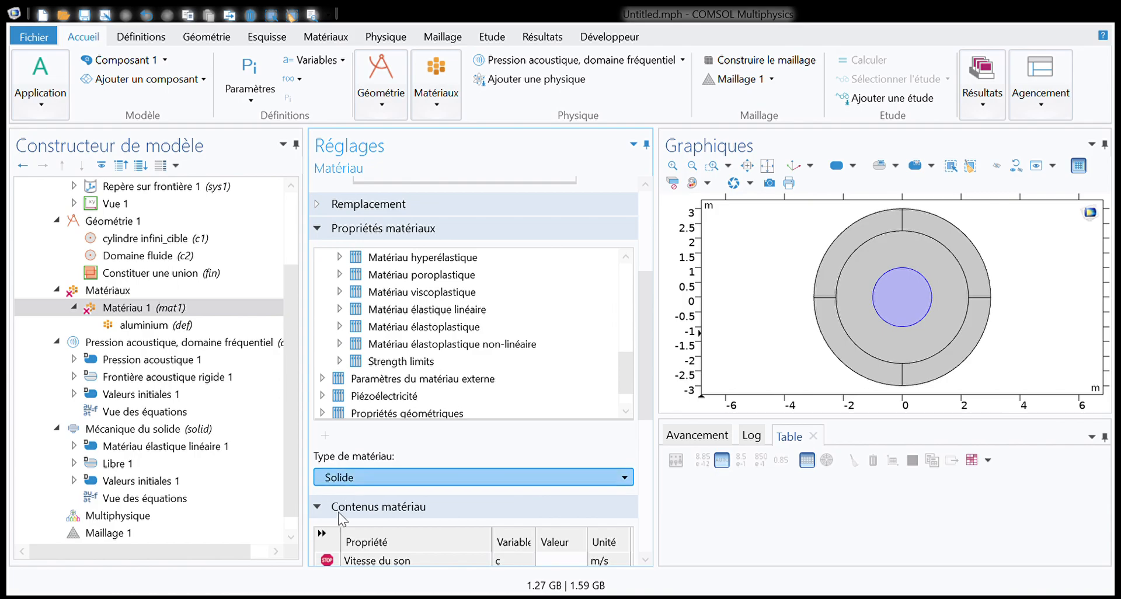
pyautogui.scroll(-4, 386, 461)
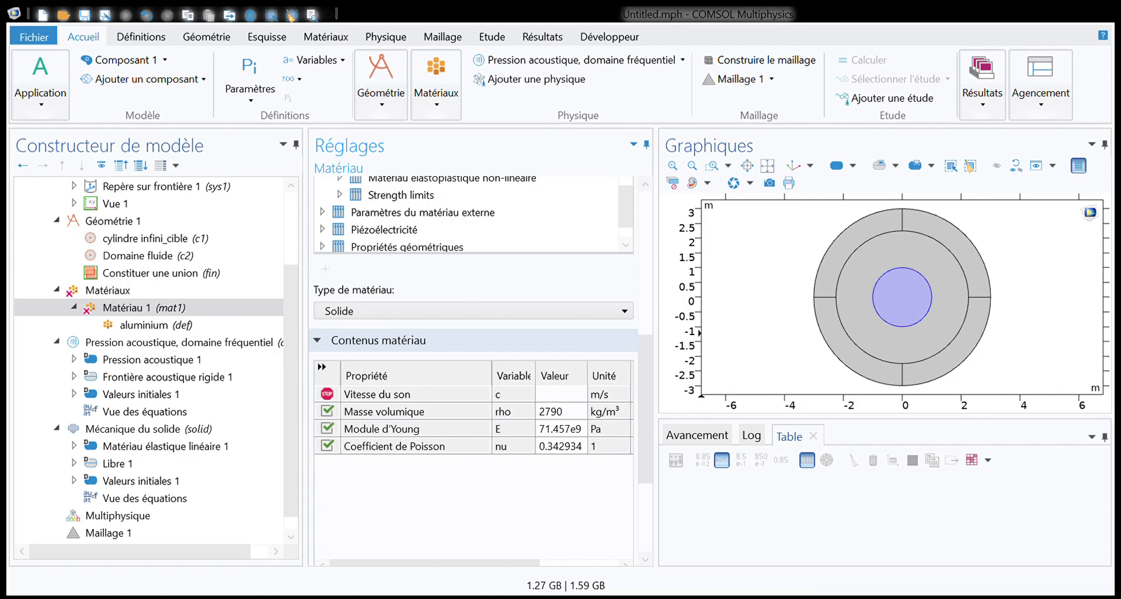
pyautogui.scroll(6, 478, 292)
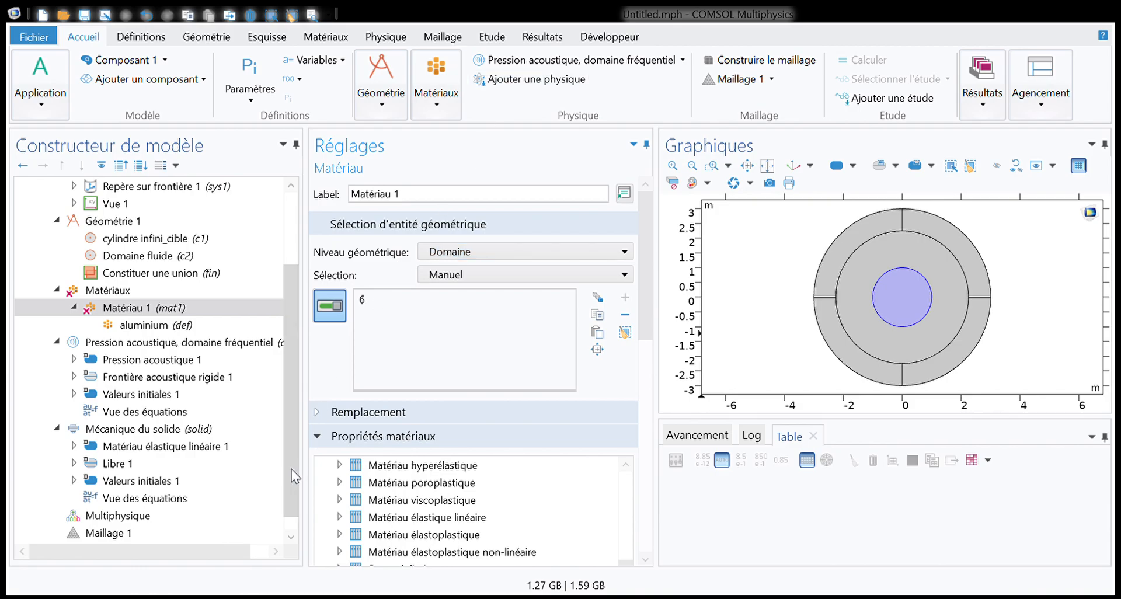
# Review Matériau 1's material contents, local properties, material type and appearance settings
pyautogui.click(326, 436)
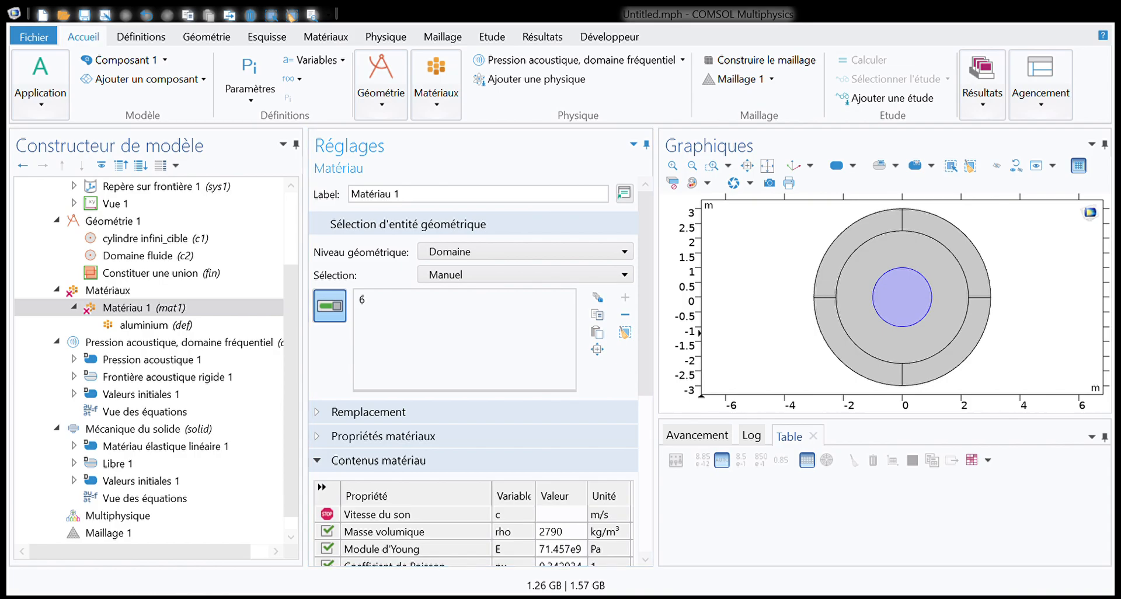
pyautogui.scroll(-6, 458, 437)
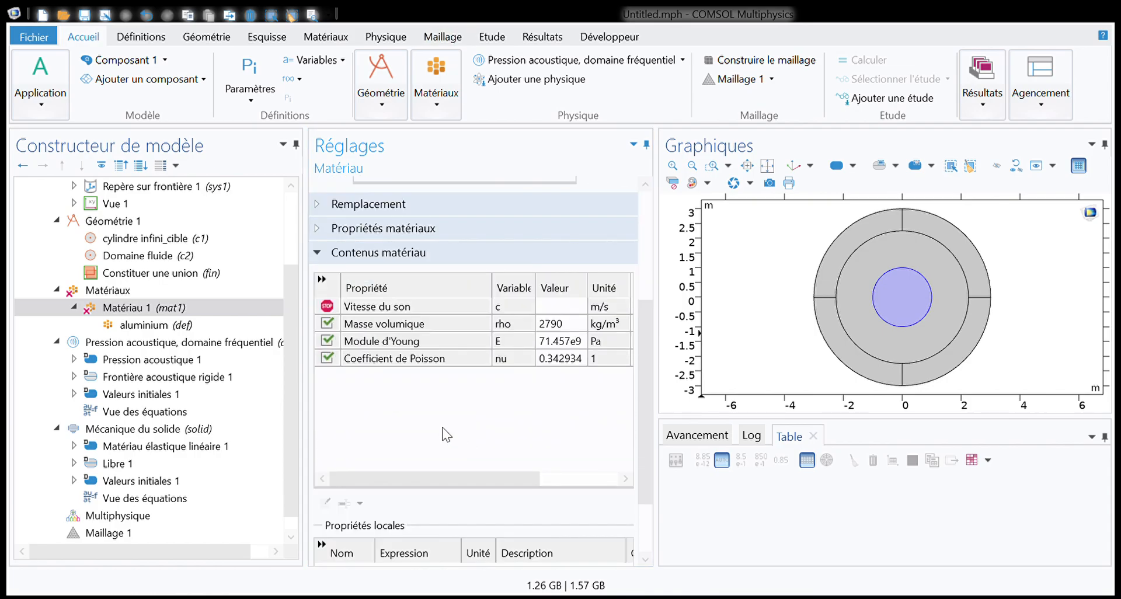
pyautogui.scroll(5, 368, 246)
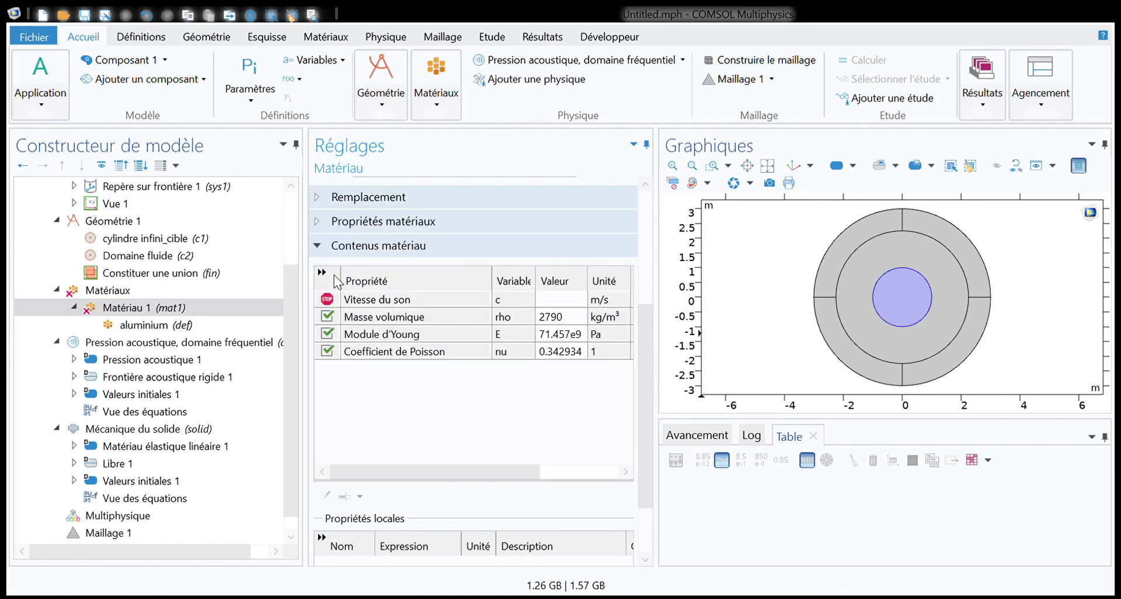
pyautogui.click(328, 248)
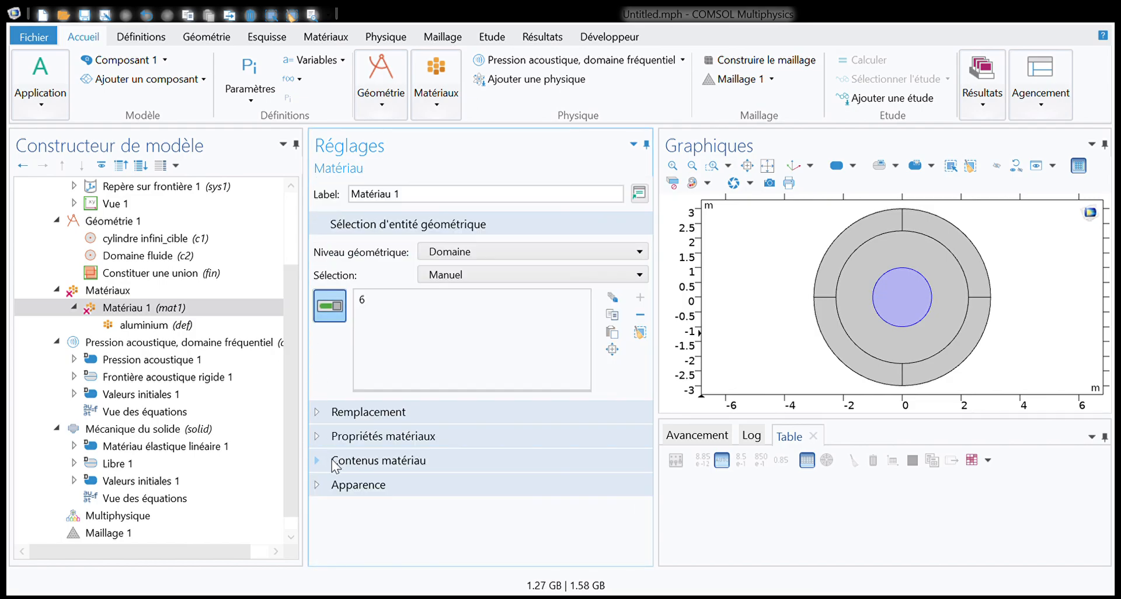
pyautogui.click(329, 439)
pyautogui.scroll(-1, 330, 436)
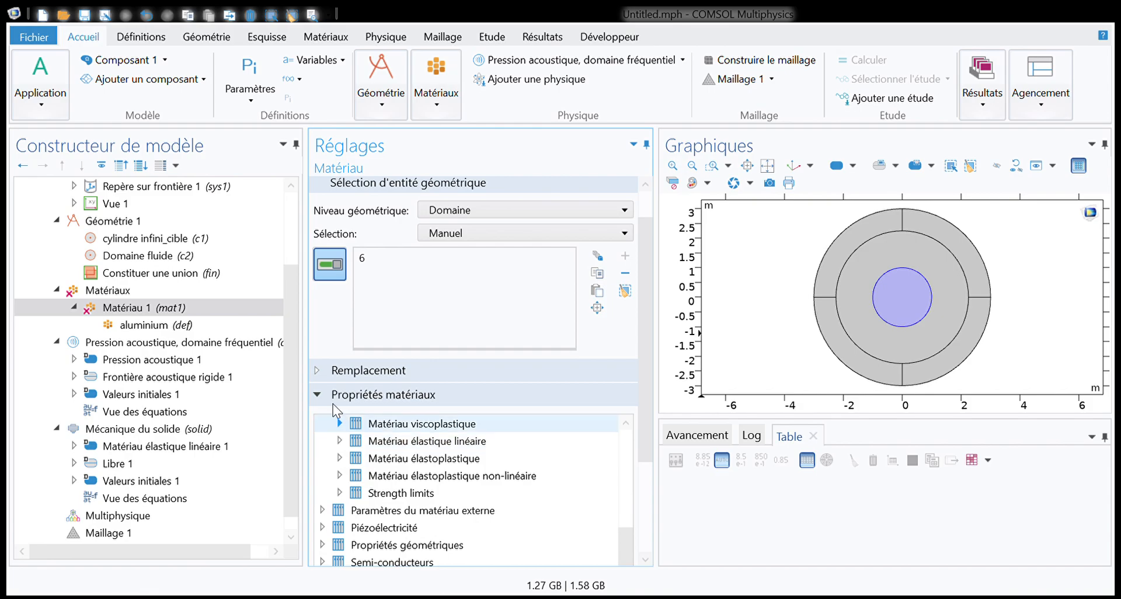
pyautogui.moveTo(638, 412); pyautogui.dragTo(626, 529)
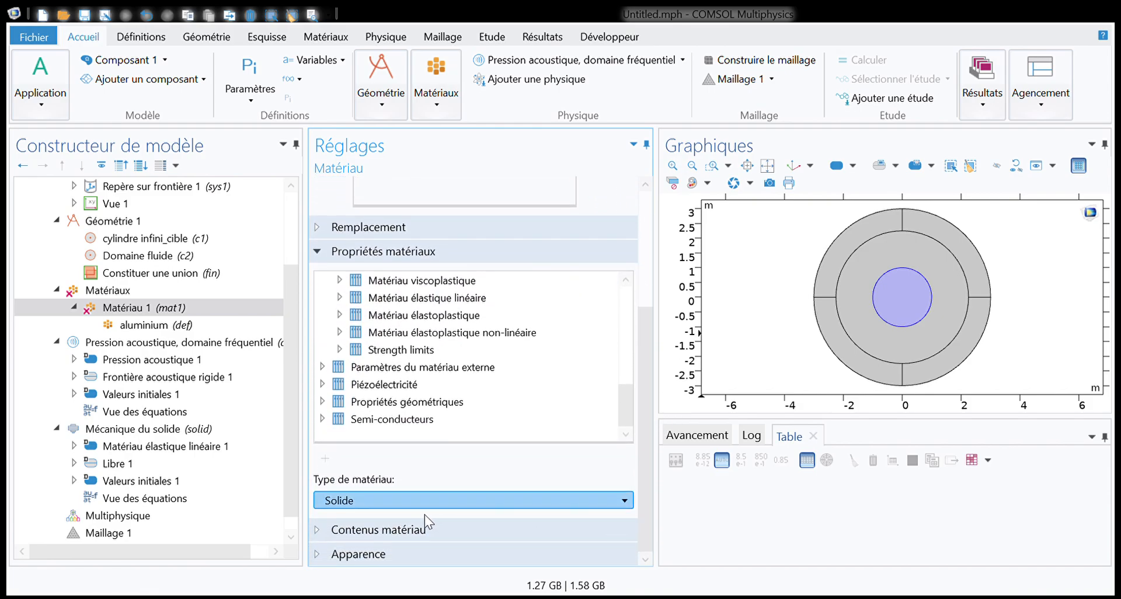
pyautogui.click(364, 532)
pyautogui.scroll(-6, 415, 496)
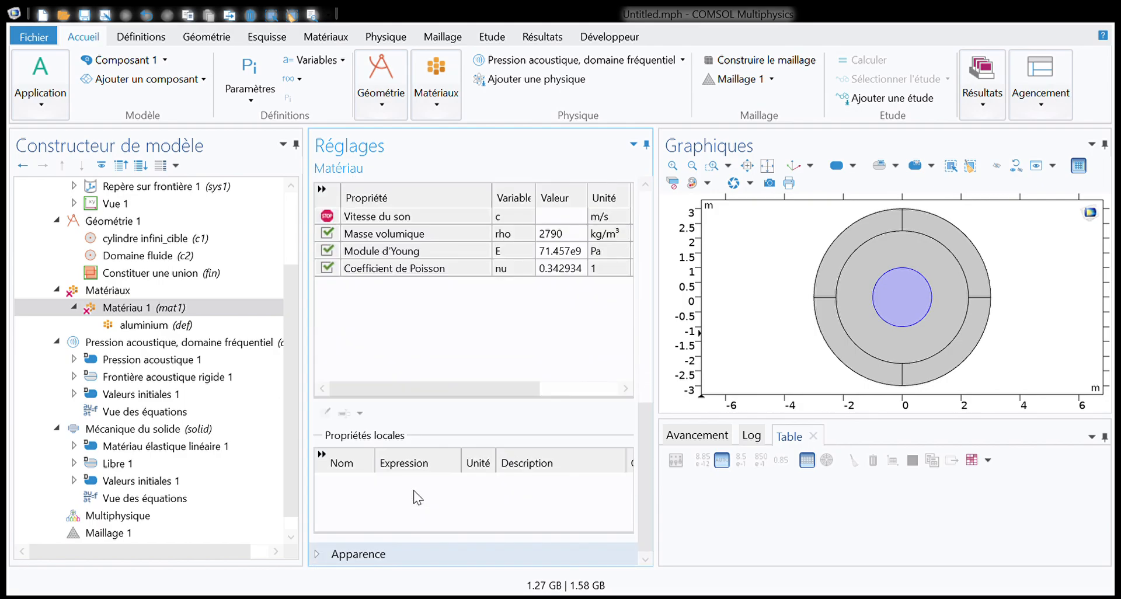
pyautogui.click(342, 554)
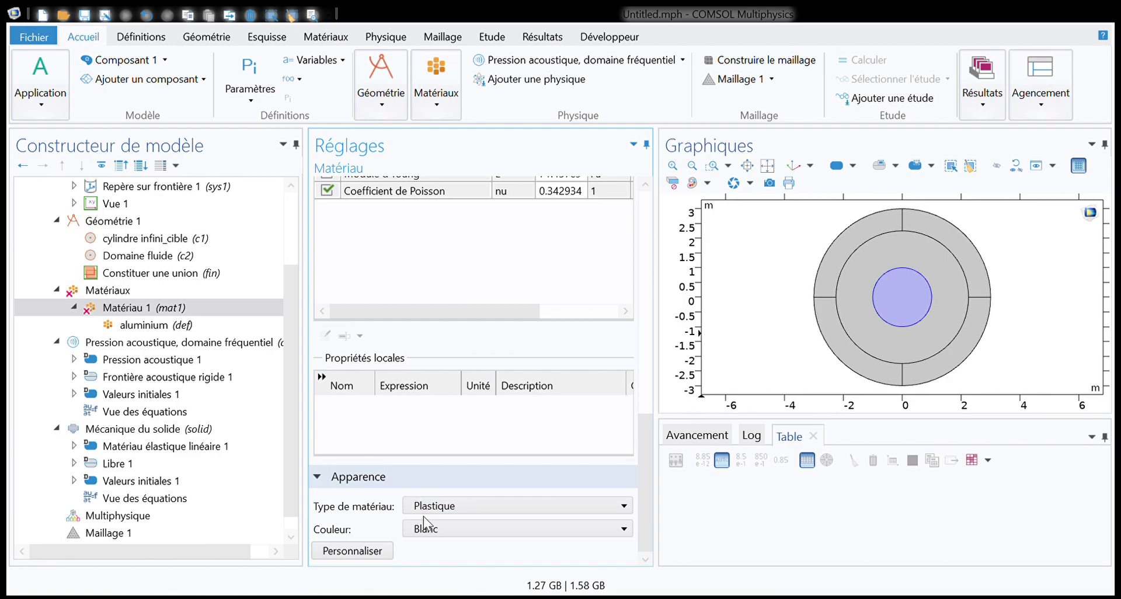
pyautogui.click(398, 480)
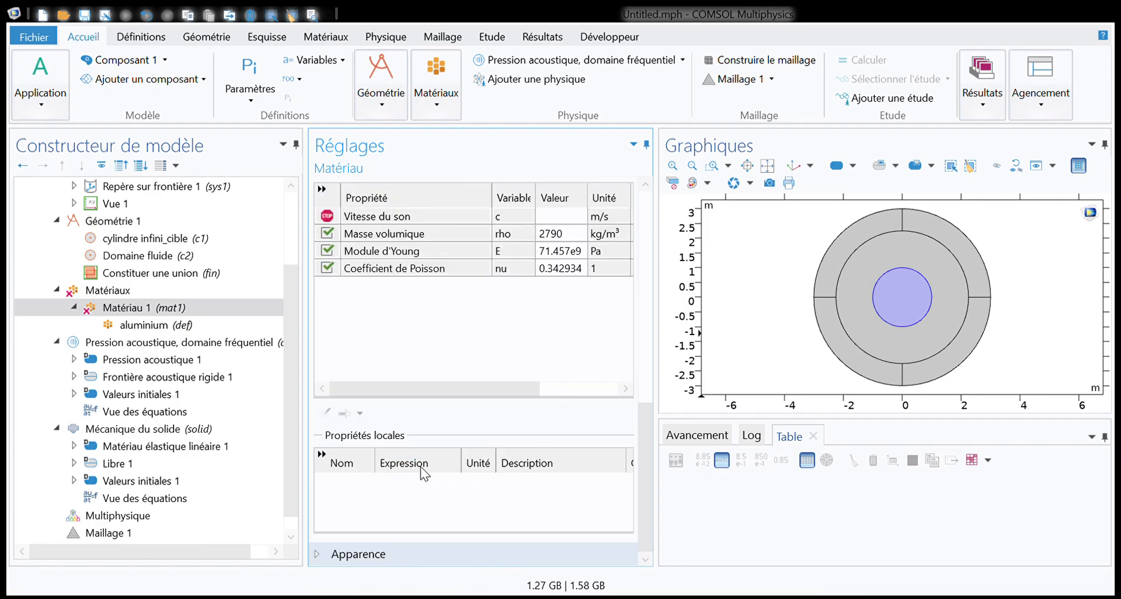
pyautogui.scroll(3, 396, 439)
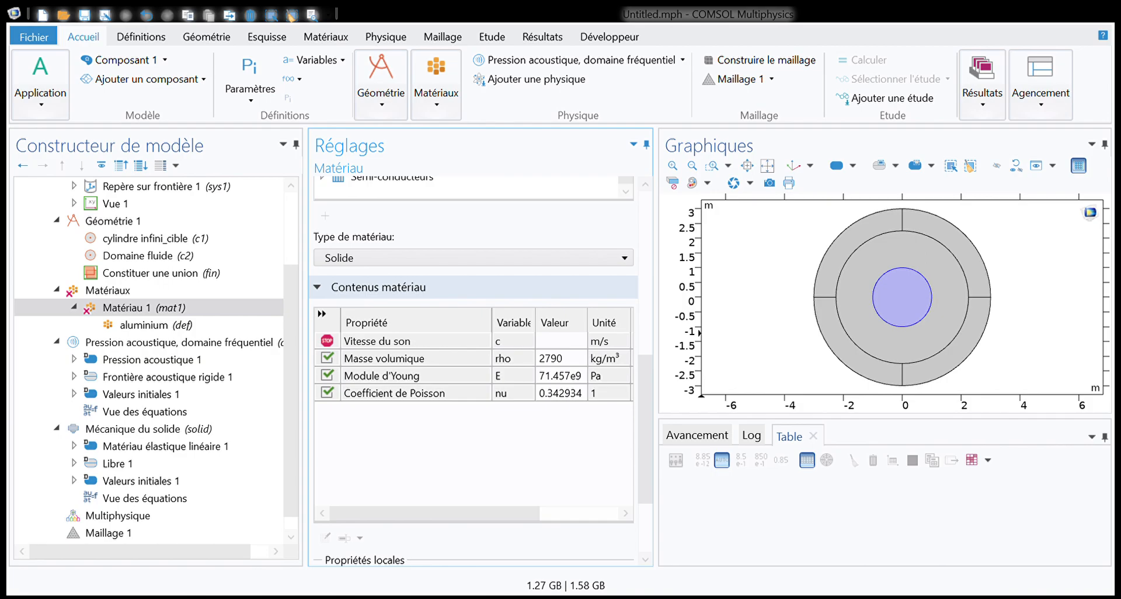
pyautogui.scroll(5, 367, 458)
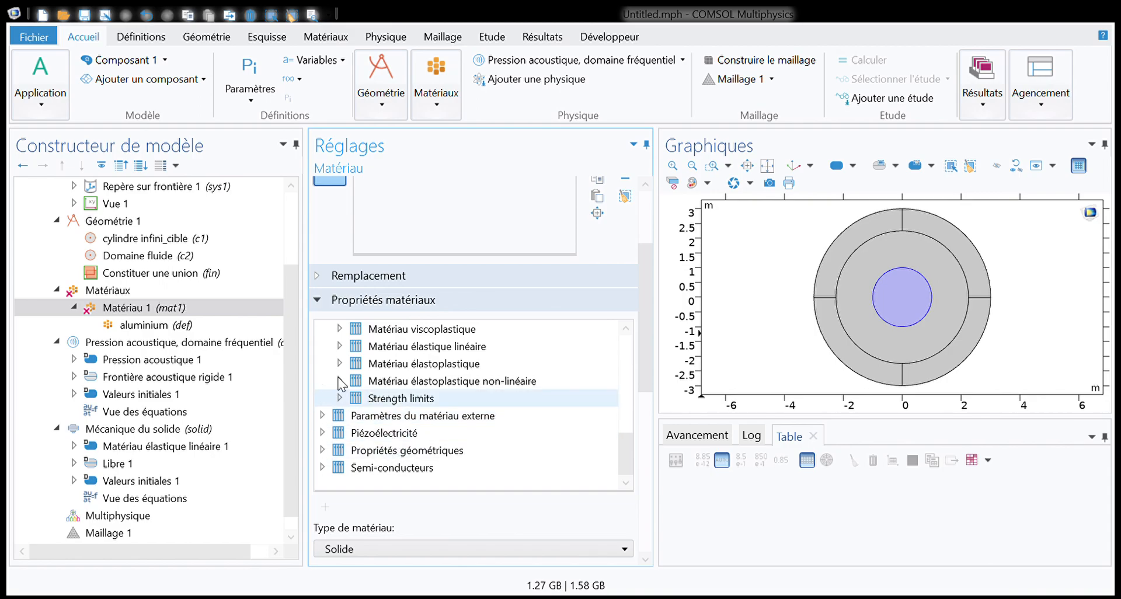
# Add a second blank material, Matériau 2, and assign it to the fluid domain and the four outer layer sectors, domains 1 to 5
pyautogui.click(120, 294)
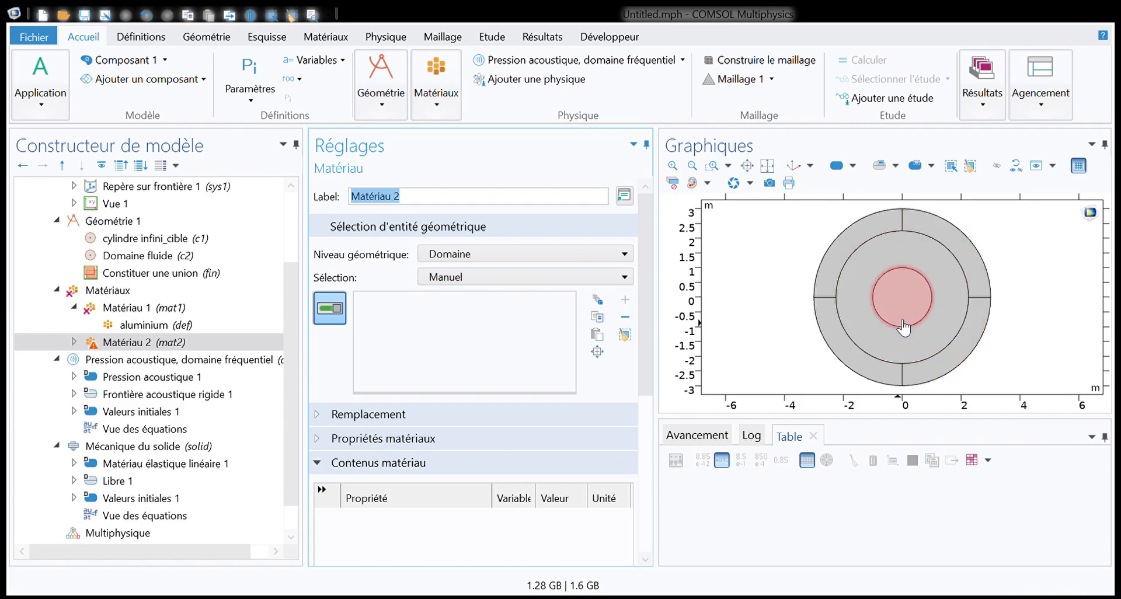
pyautogui.click(885, 340)
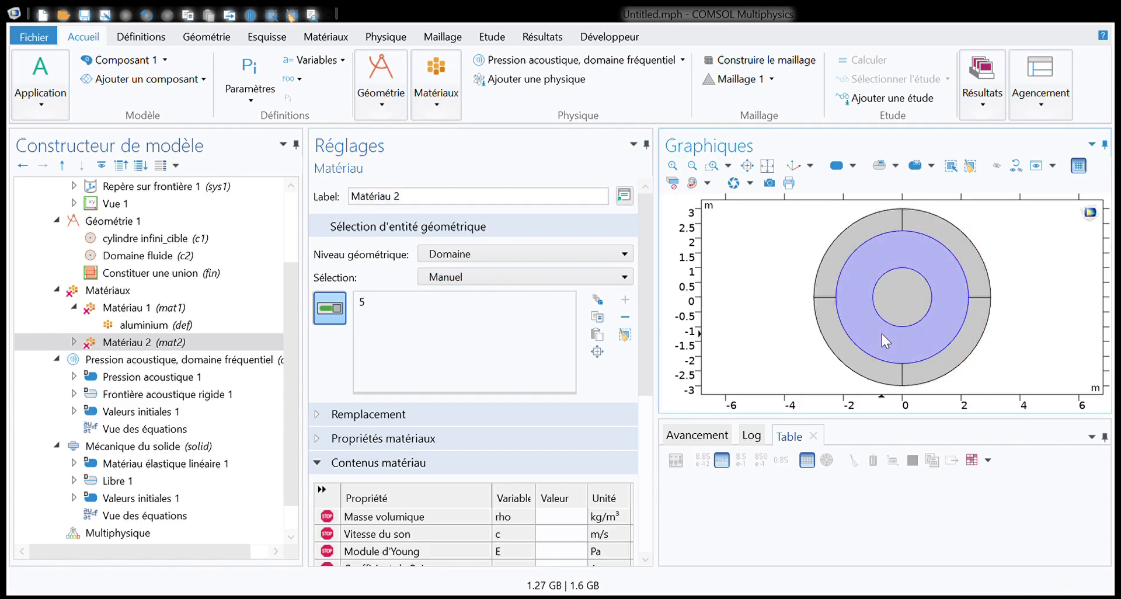
pyautogui.click(831, 345)
pyautogui.click(851, 261)
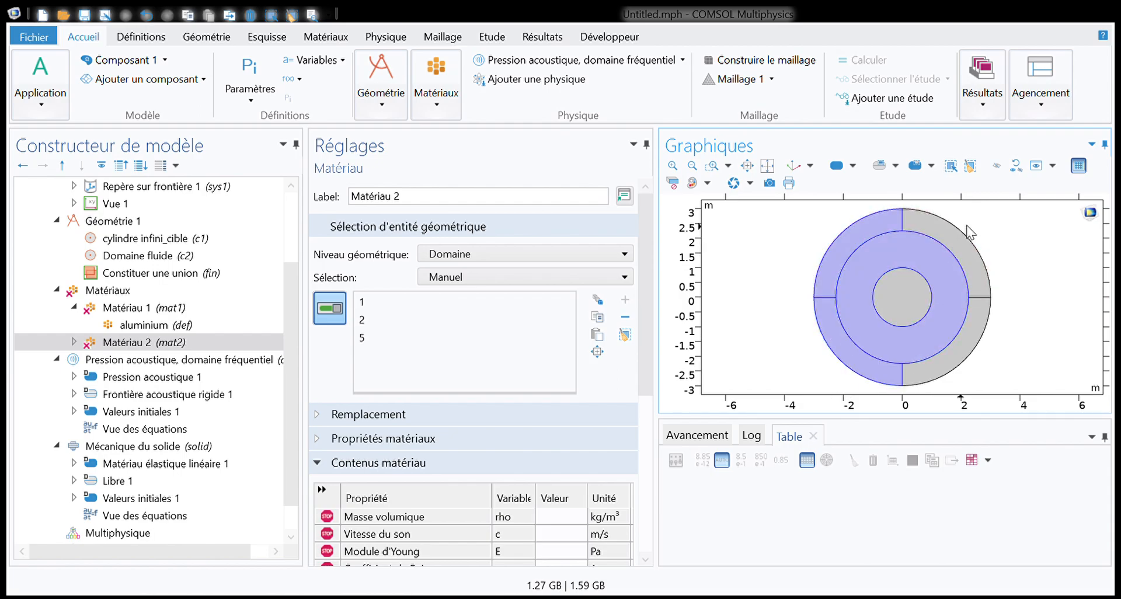
pyautogui.click(957, 242)
pyautogui.click(964, 337)
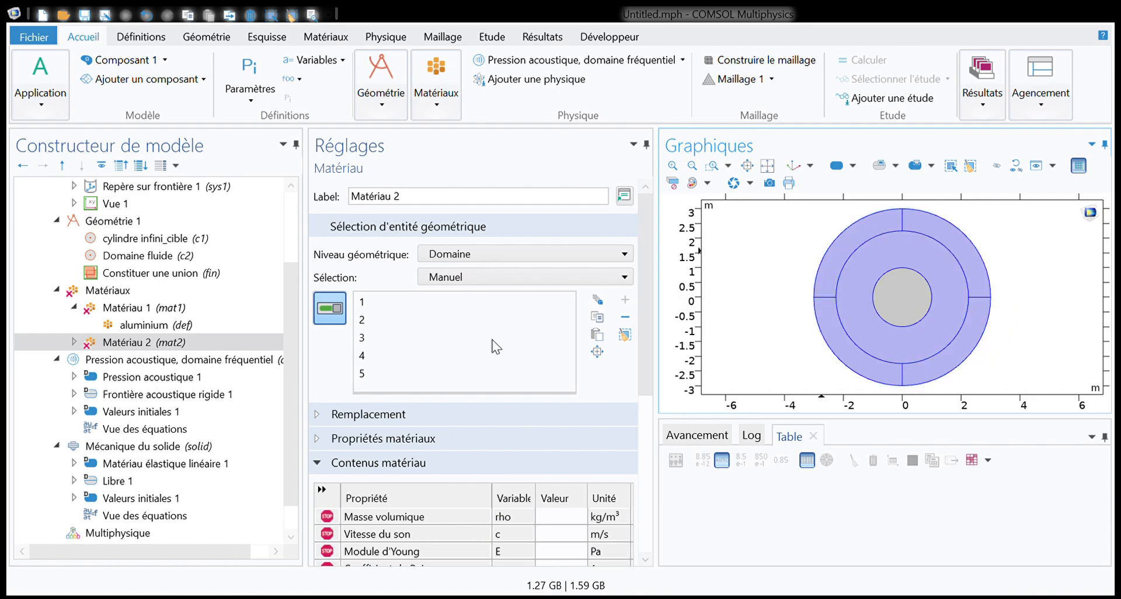
# Set Matériau 2's density (Masse volumique) to 1000 kg/m³ and its speed of sound (Vitesse du son) to 1470 m/s
pyautogui.scroll(-2, 428, 409)
pyautogui.scroll(-2, 429, 409)
pyautogui.click(577, 438)
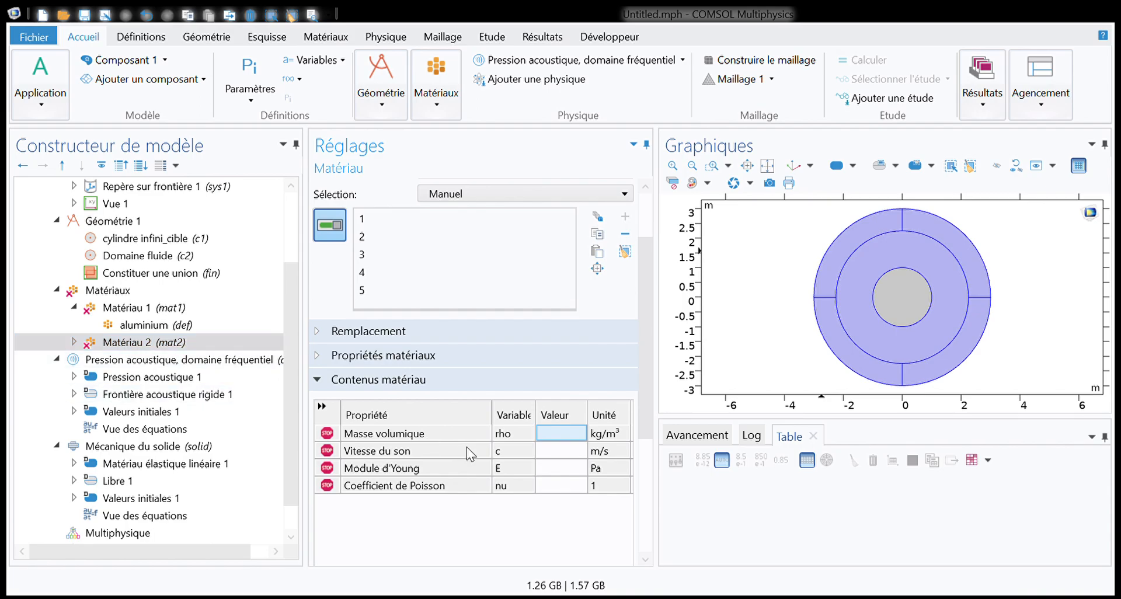
pyautogui.click(549, 434)
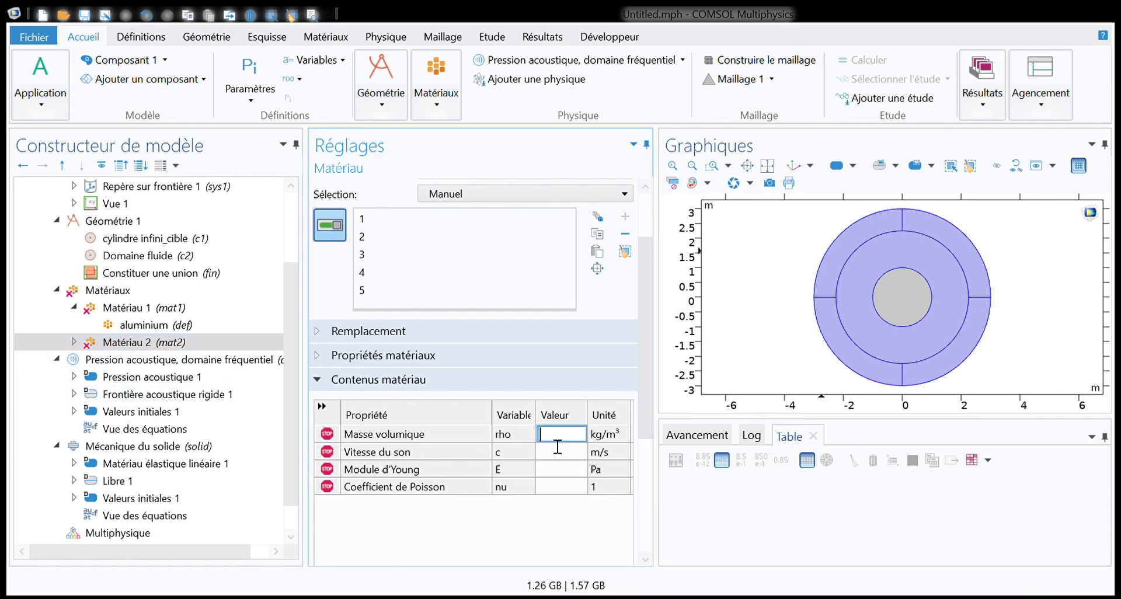
pyautogui.write('1000')
pyautogui.click(554, 450)
pyautogui.write('1470')
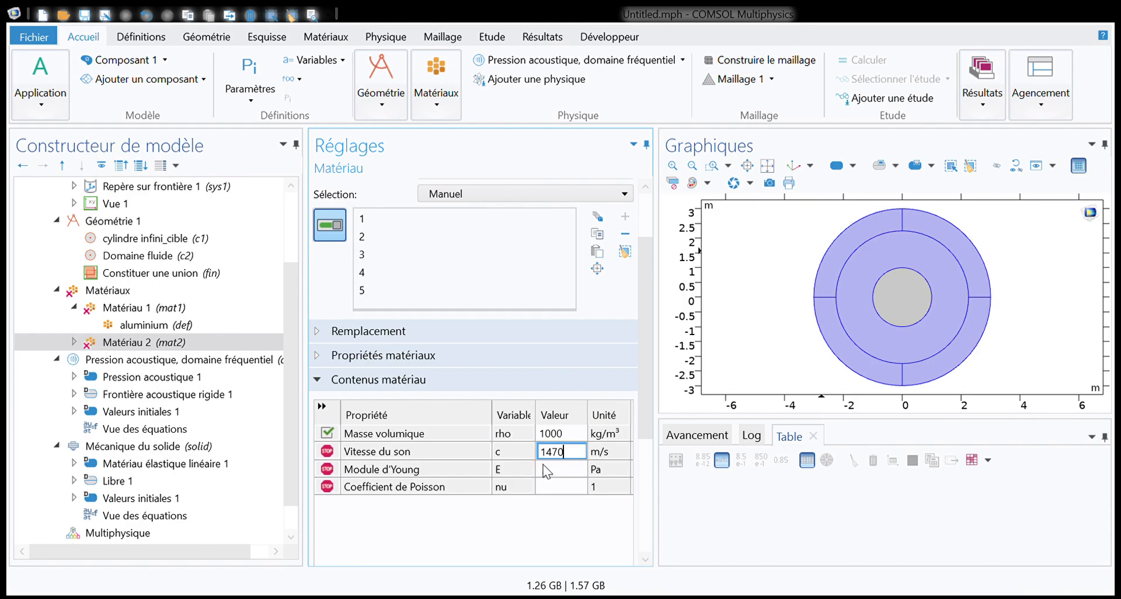
pyautogui.click(521, 499)
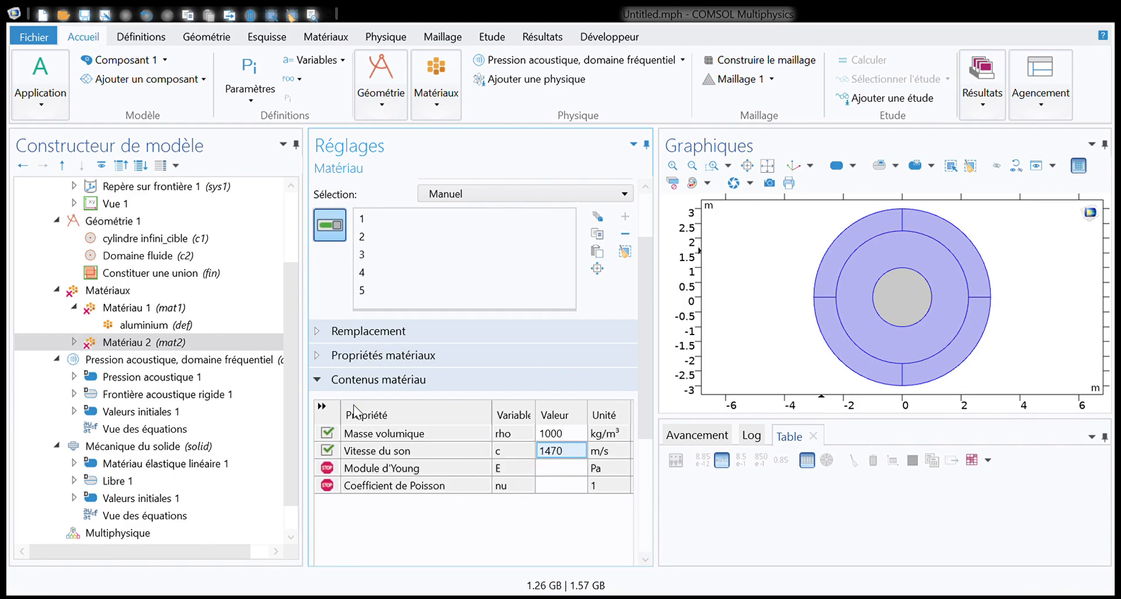
# Set the material type of Matériau 2 to Non solide in its material properties
pyautogui.click(333, 356)
pyautogui.scroll(-2, 374, 420)
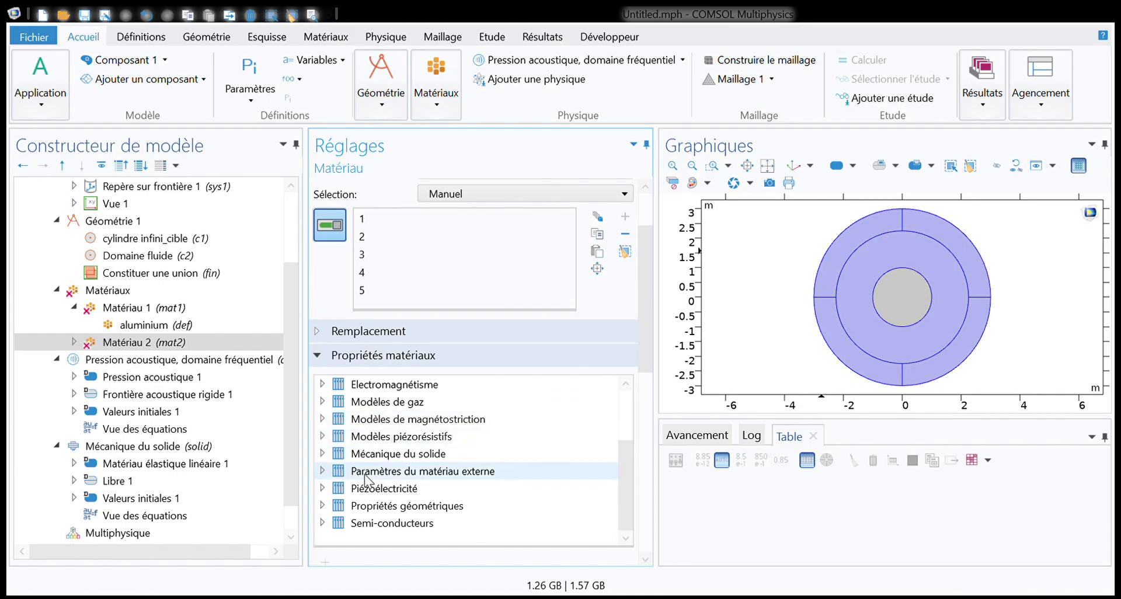
pyautogui.moveTo(647, 325); pyautogui.dragTo(615, 413)
pyautogui.click(379, 377)
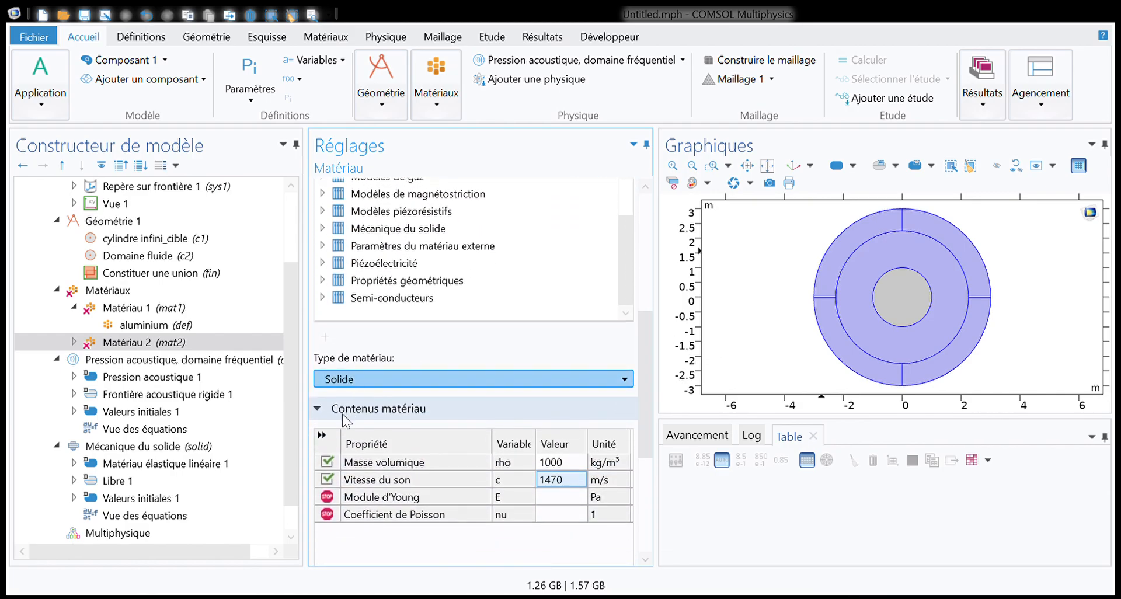
pyautogui.click(344, 415)
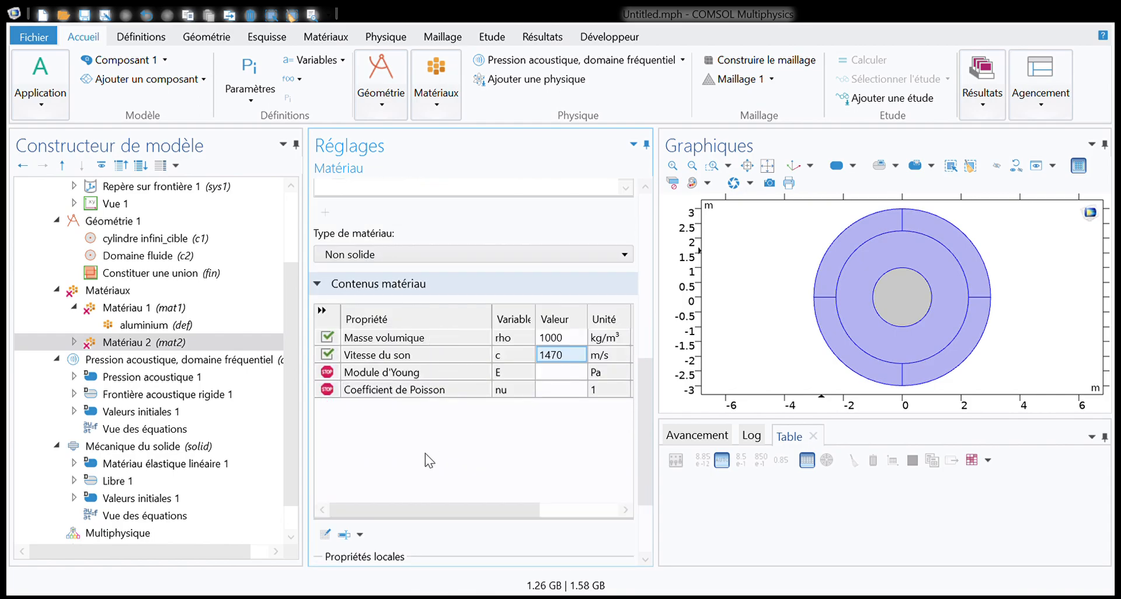
pyautogui.scroll(-3, 425, 453)
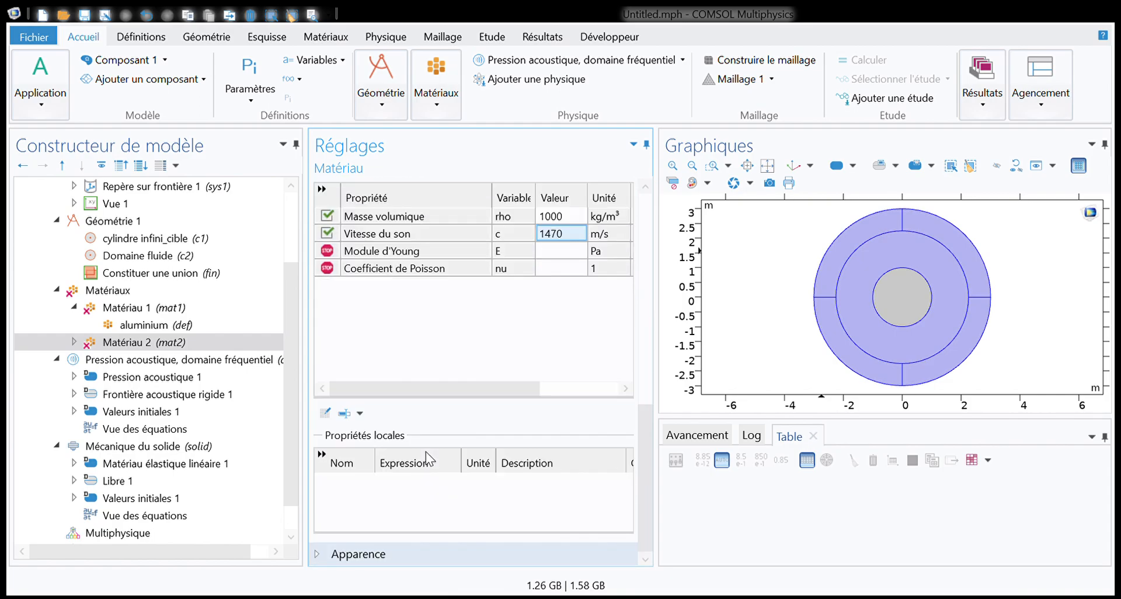
# Rename the Basique property group of Matériau 2 as eau
pyautogui.click(75, 342)
pyautogui.click(117, 359)
pyautogui.scroll(-7, 398, 376)
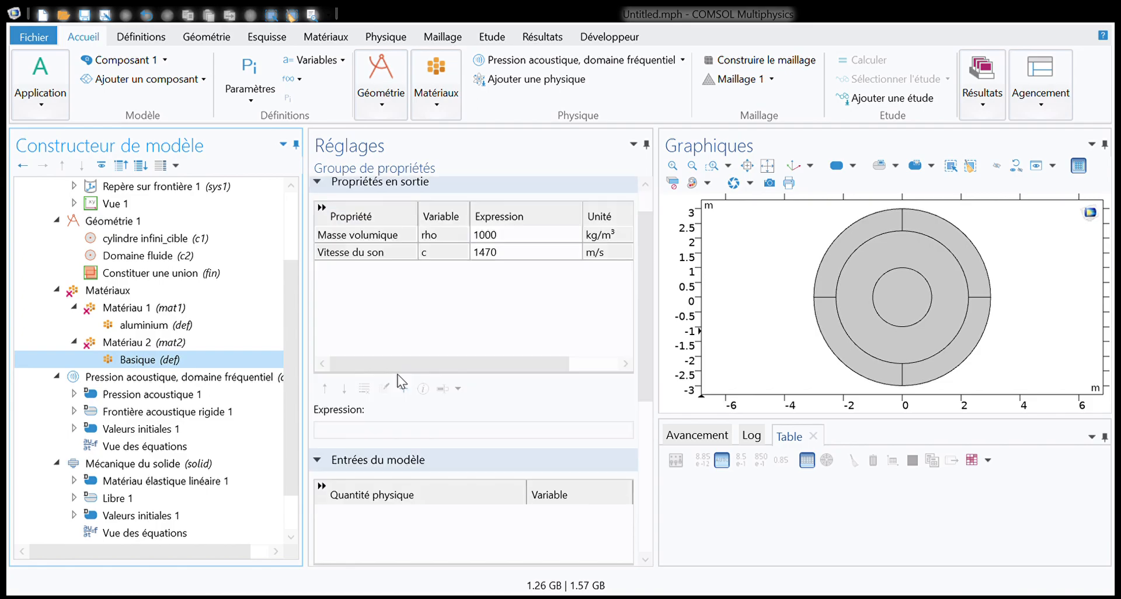
pyautogui.scroll(-2, 400, 380)
pyautogui.scroll(9, 400, 381)
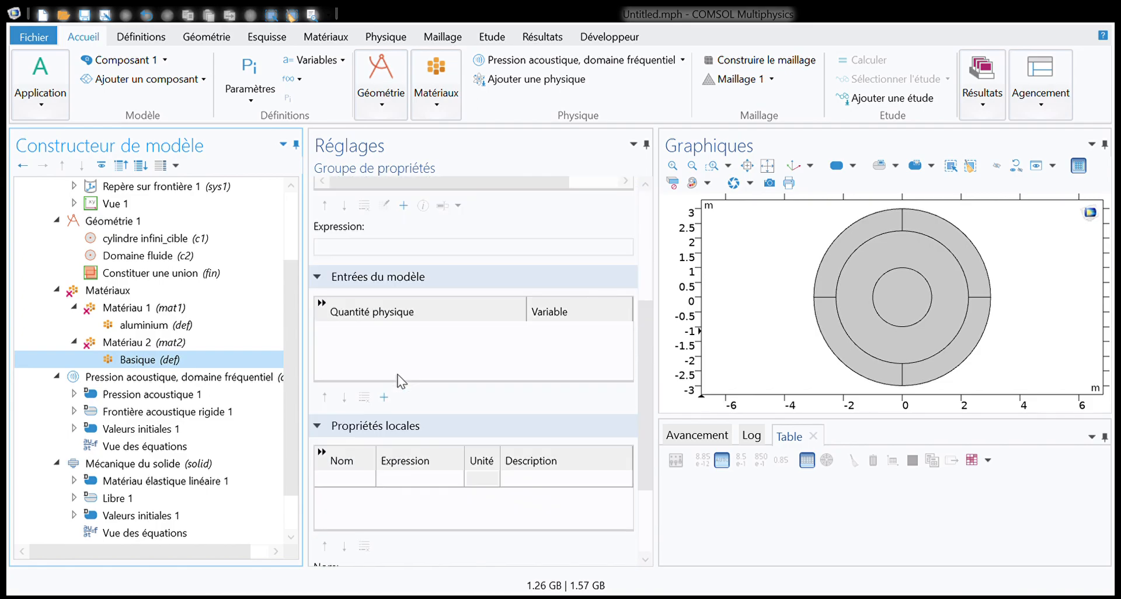
pyautogui.click(417, 199)
pyautogui.moveTo(417, 198); pyautogui.dragTo(249, 188)
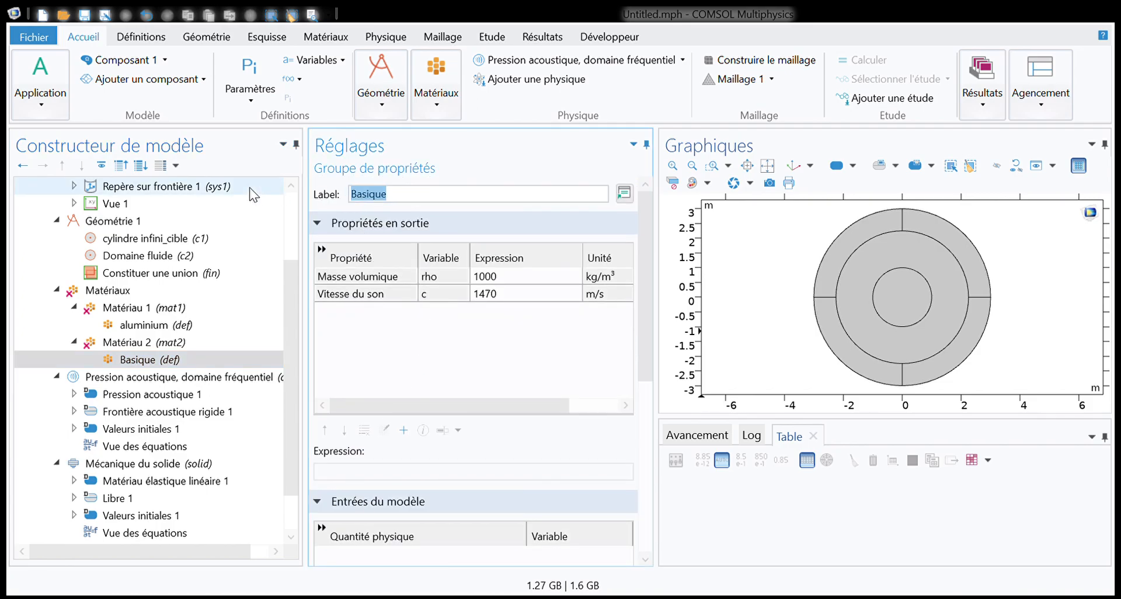
pyautogui.write('eau')
pyautogui.click(387, 350)
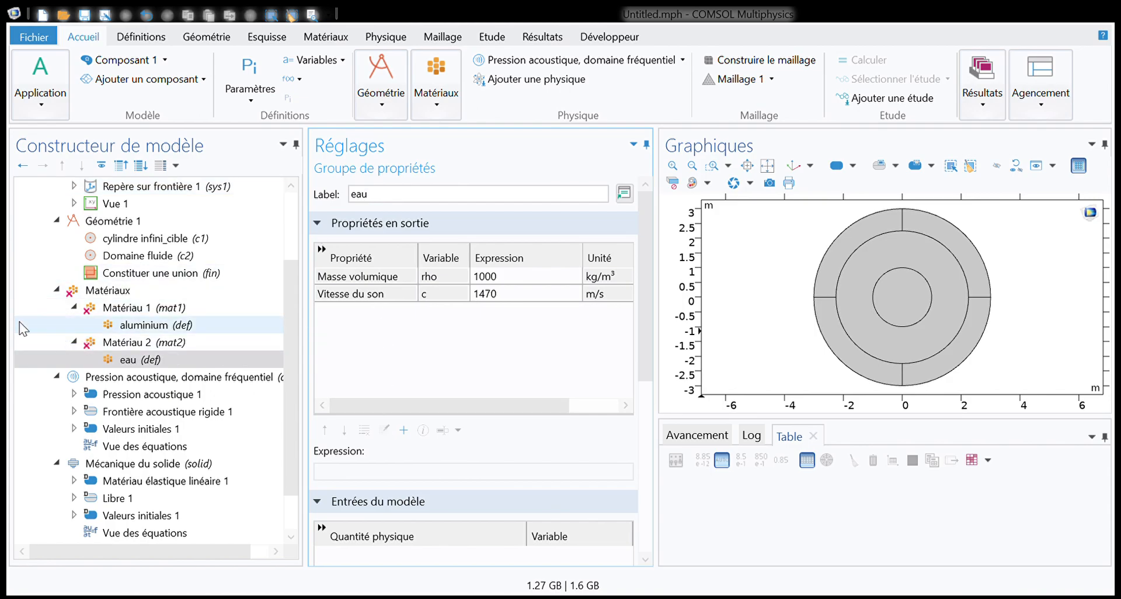
# Review Matériau 2's domain selection, material type and material contents
pyautogui.scroll(-1, 20, 321)
pyautogui.click(114, 292)
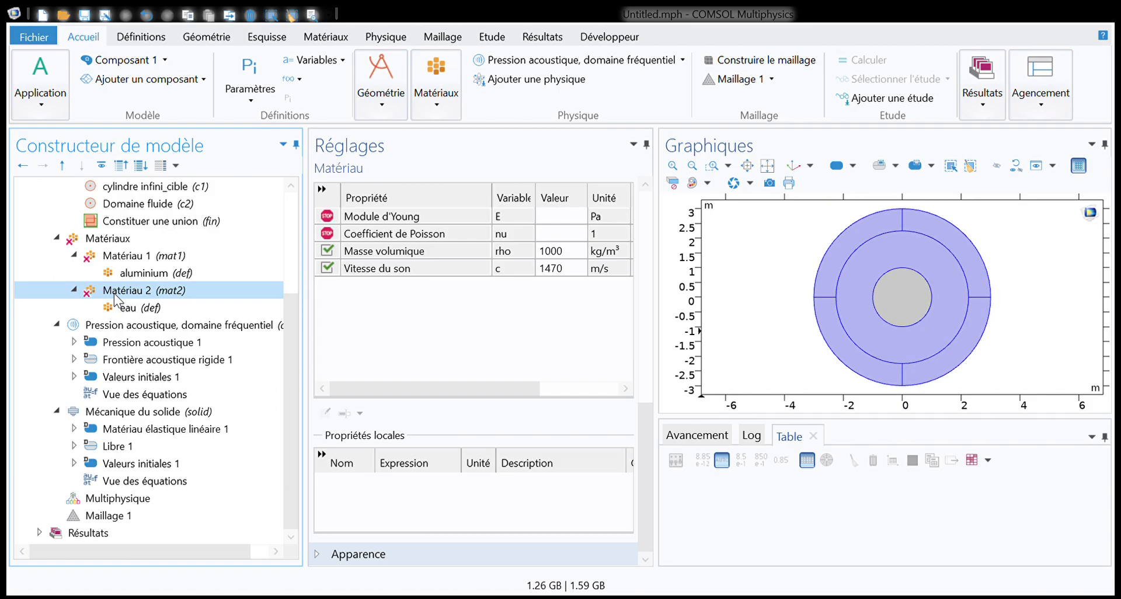
pyautogui.scroll(3, 464, 348)
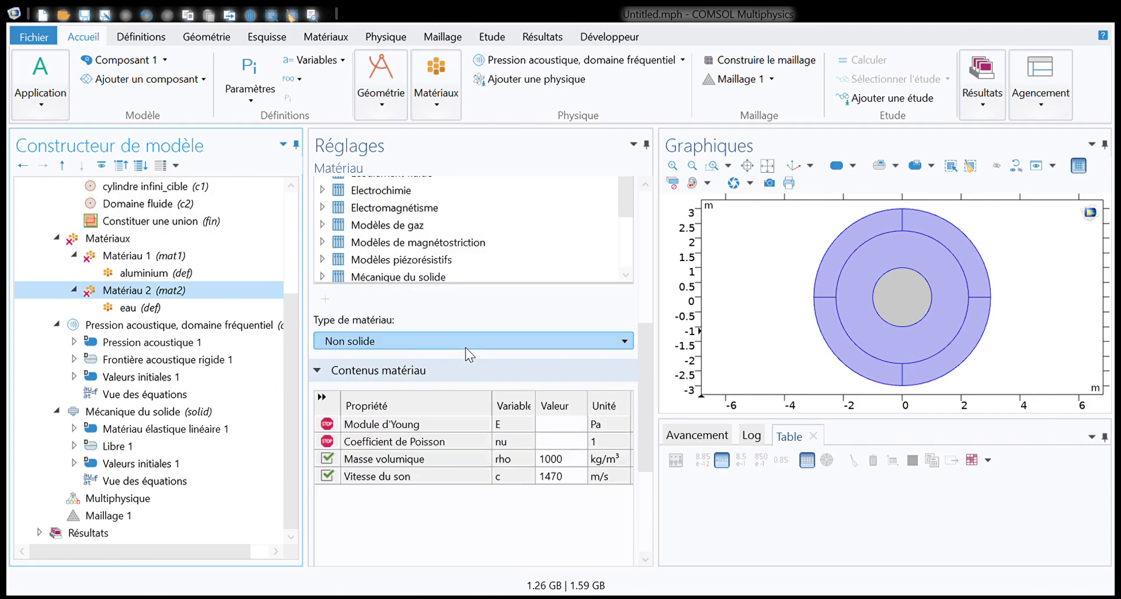
pyautogui.scroll(-2, 436, 331)
pyautogui.scroll(4, 436, 331)
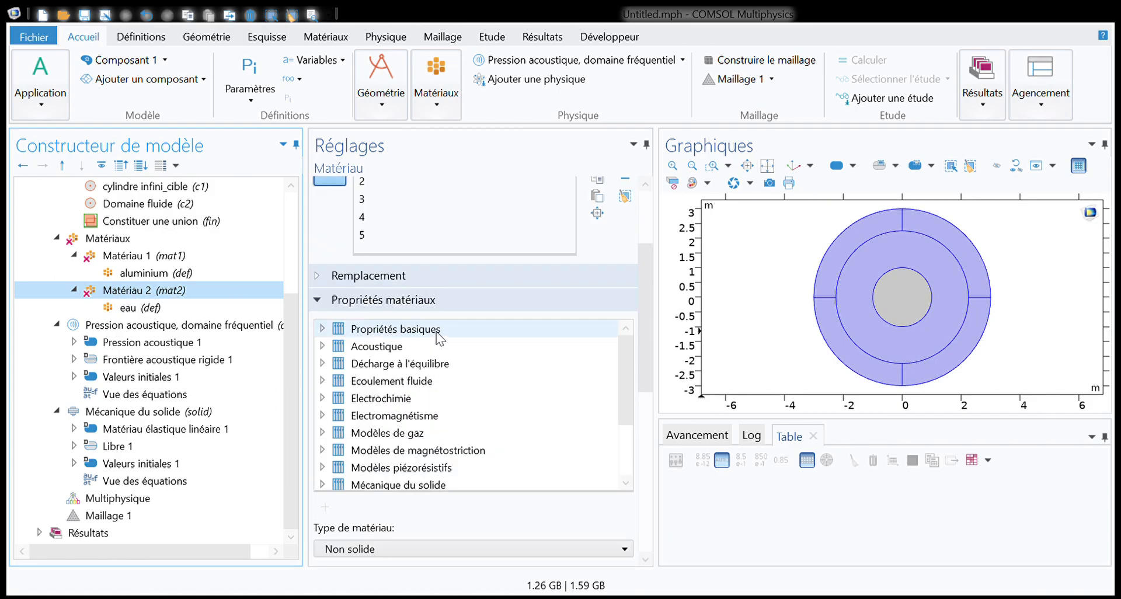
pyautogui.scroll(3, 337, 256)
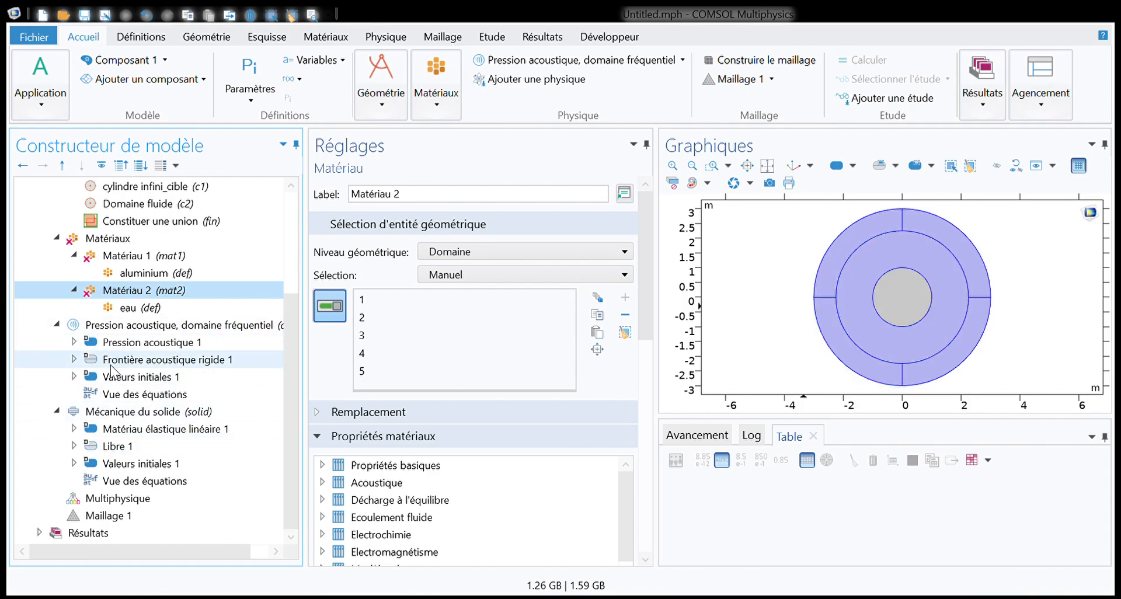
# Remove the inner cylinder, domain 6, from the Pression acoustique, domaine fréquentiel physics and check the remaining domains
pyautogui.click(155, 324)
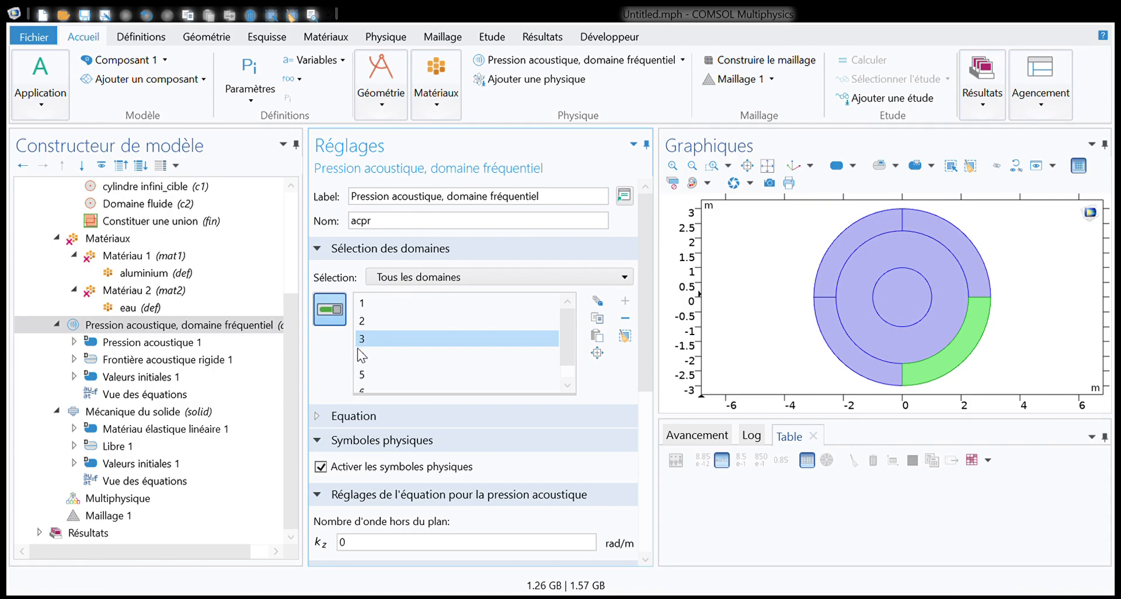
pyautogui.scroll(-1, 380, 365)
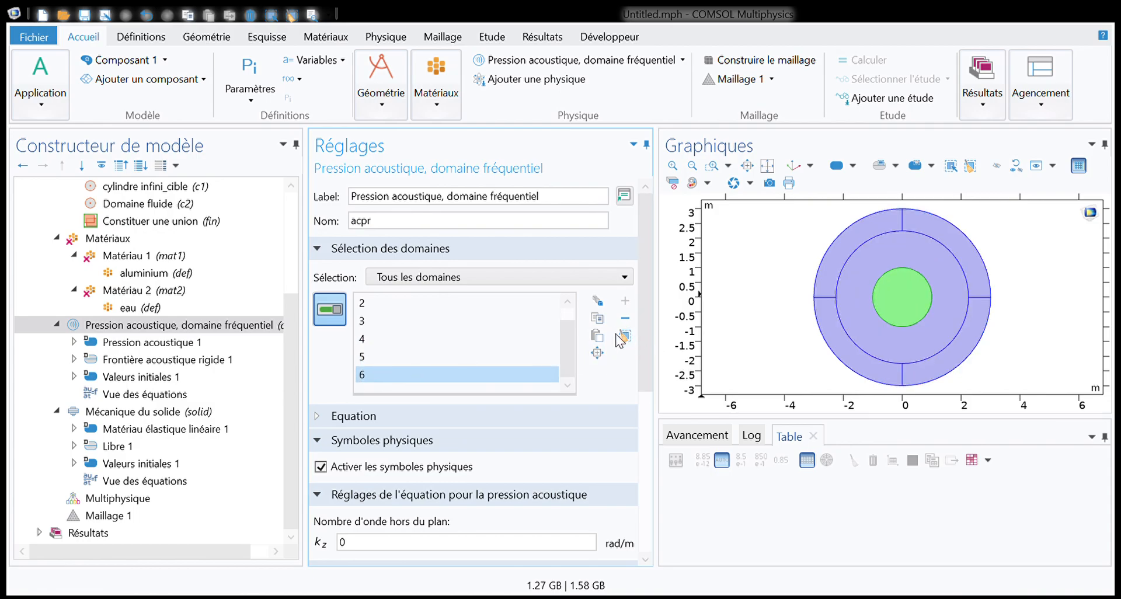
pyautogui.click(625, 318)
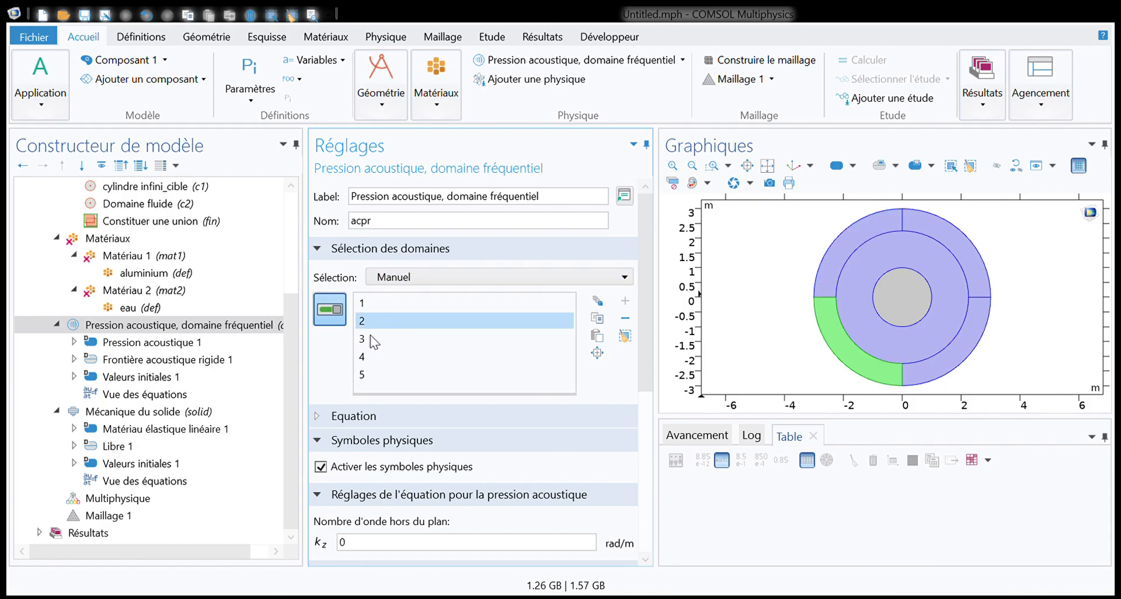
pyautogui.click(370, 373)
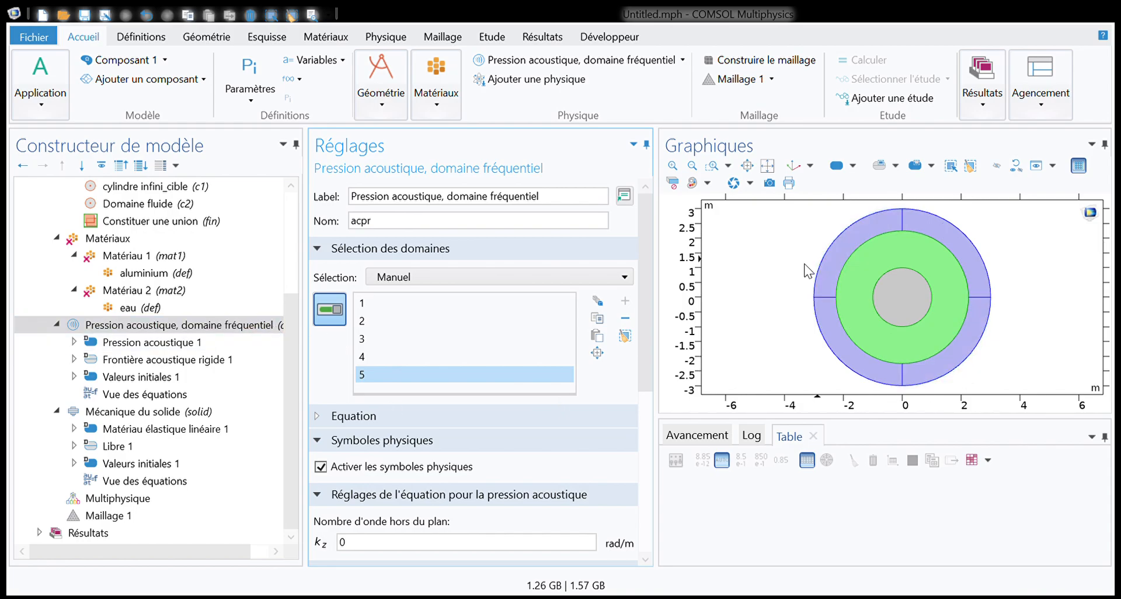
# Create an explicit domain selection named domaine exterieur containing the fluid domain and the four outer layer sectors, domains 1 to 5
pyautogui.scroll(3, 79, 344)
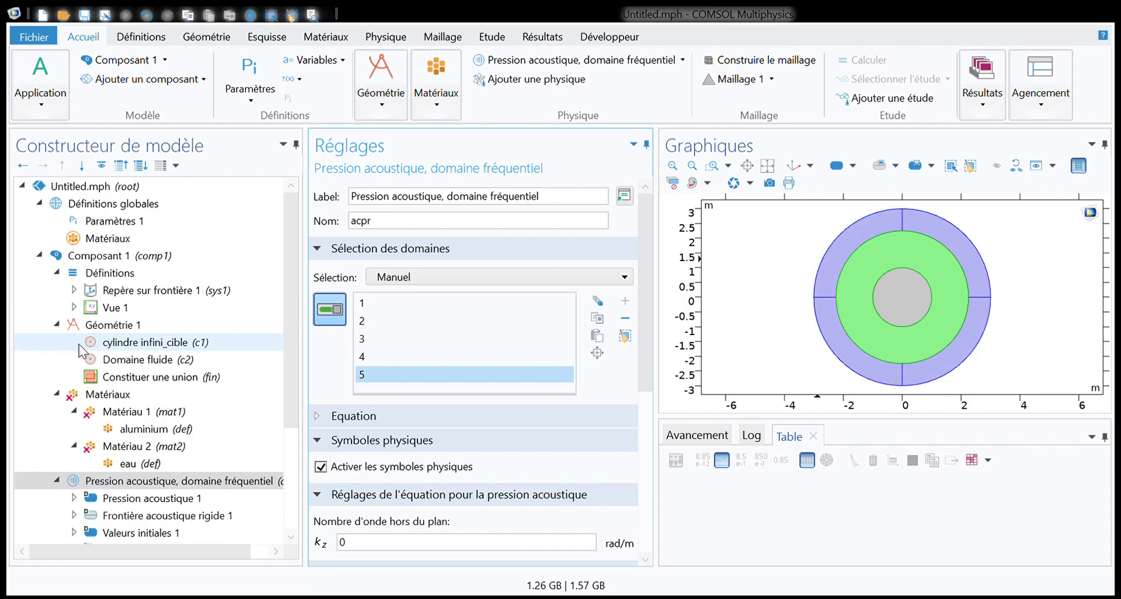
pyautogui.click(56, 273)
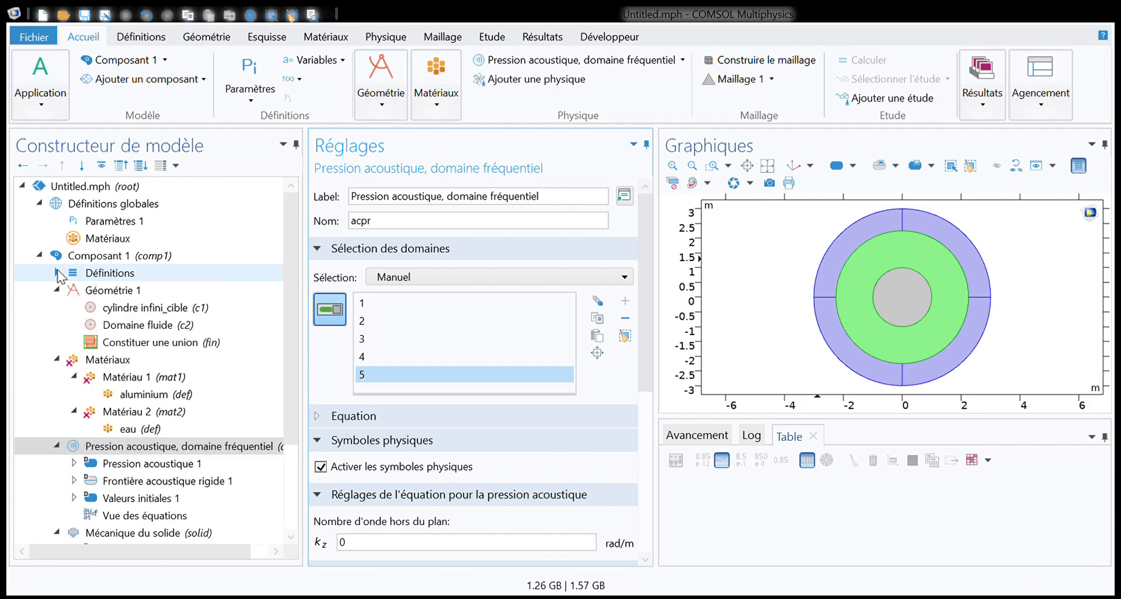
pyautogui.click(97, 279)
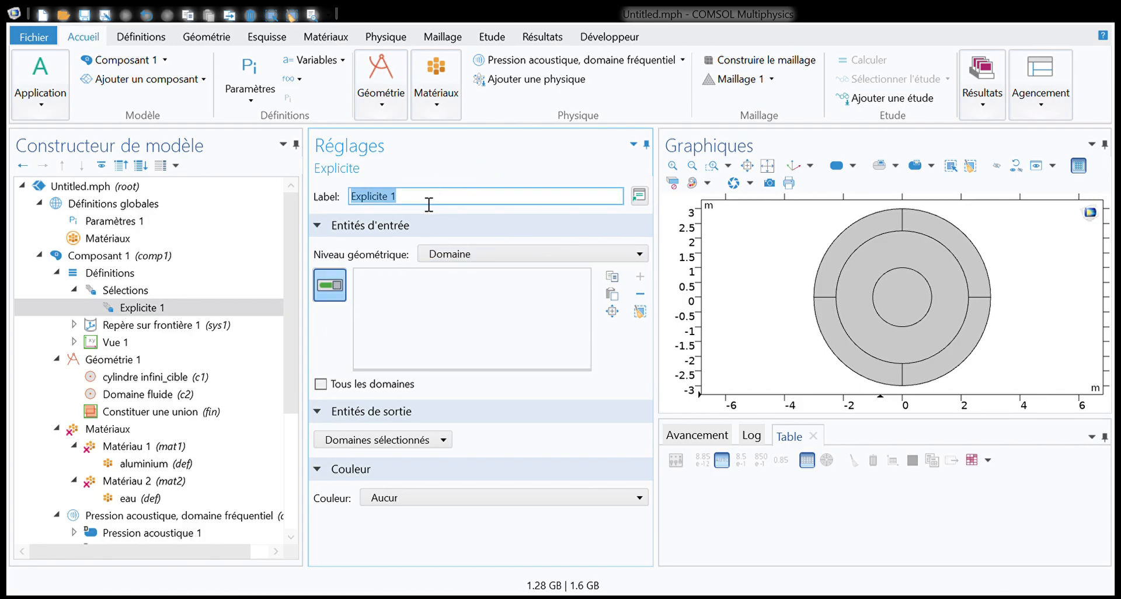
pyautogui.write('domaine exterieur')
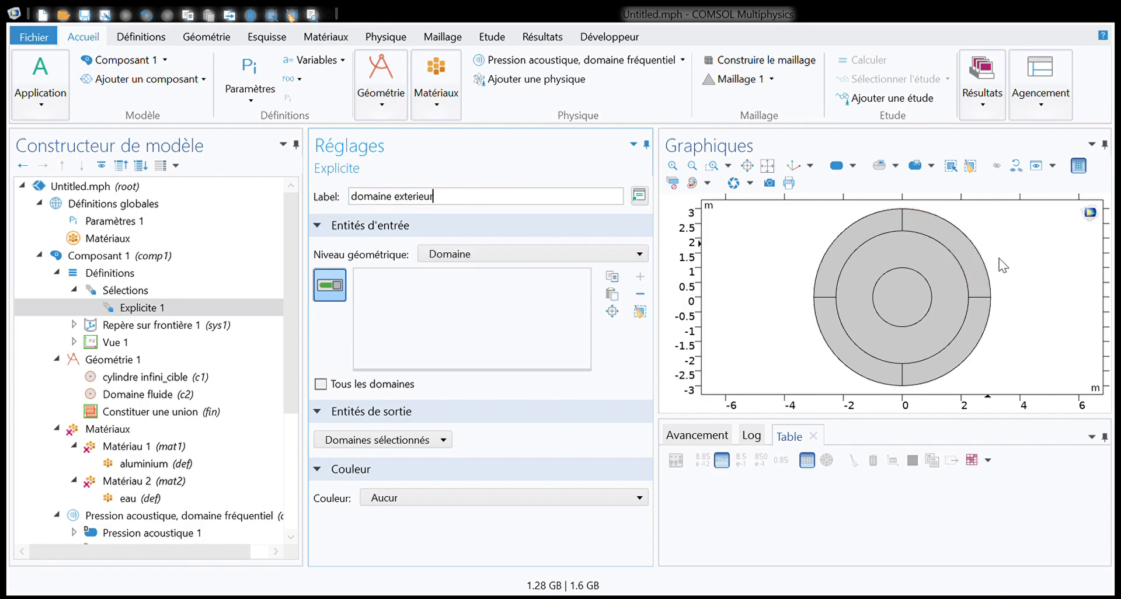
pyautogui.click(950, 244)
pyautogui.click(847, 250)
pyautogui.click(874, 272)
pyautogui.click(847, 342)
pyautogui.click(916, 371)
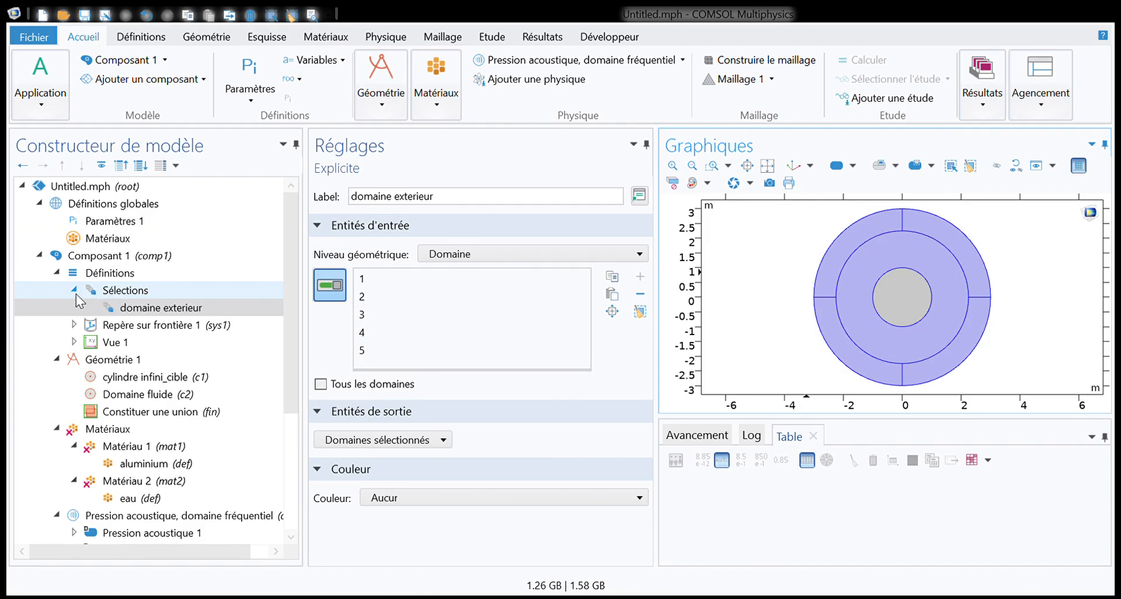
pyautogui.click(128, 291)
pyautogui.click(168, 308)
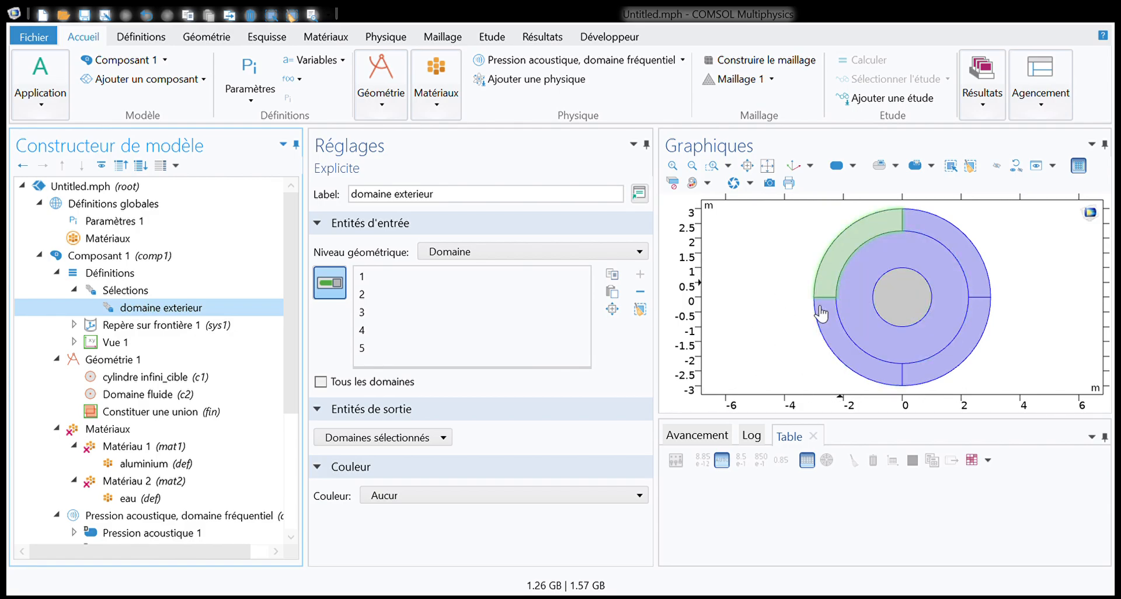
# Set Matériau 2's geometric selection to domaine exterieur
pyautogui.scroll(-4, 59, 429)
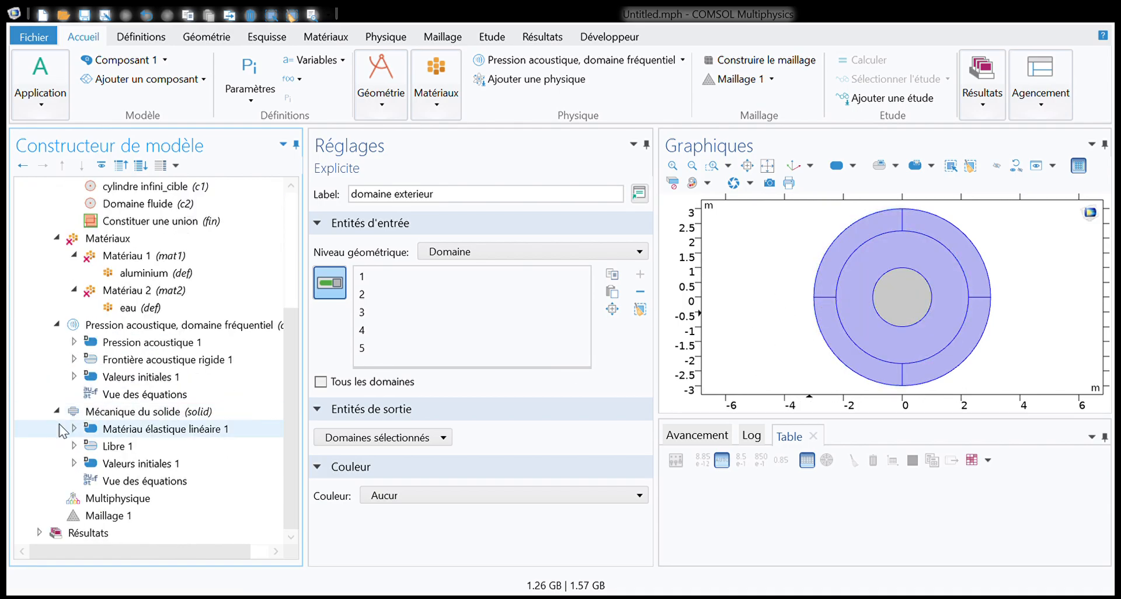
pyautogui.click(129, 292)
pyautogui.click(465, 276)
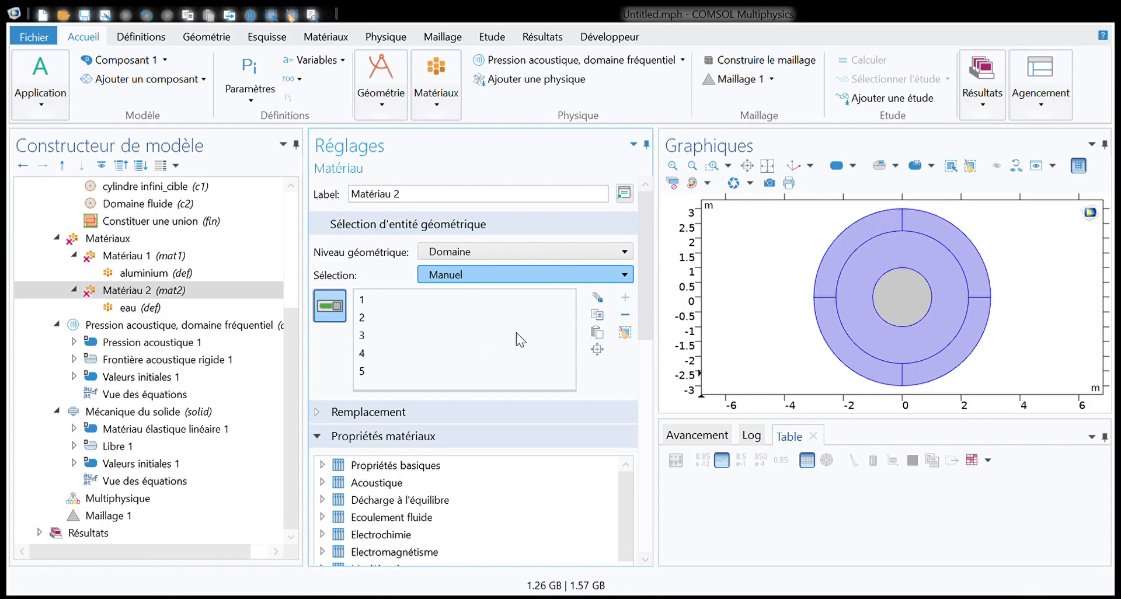
pyautogui.click(492, 334)
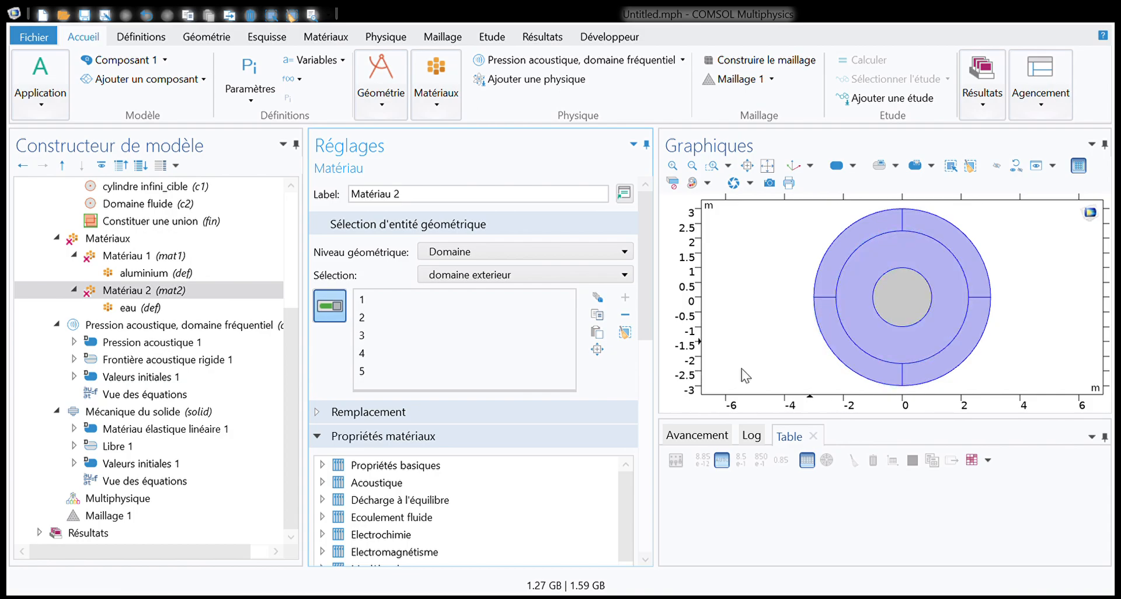
# Set the domain selection of the Pression acoustique, domaine fréquentiel physics to domaine exterieur
pyautogui.click(140, 325)
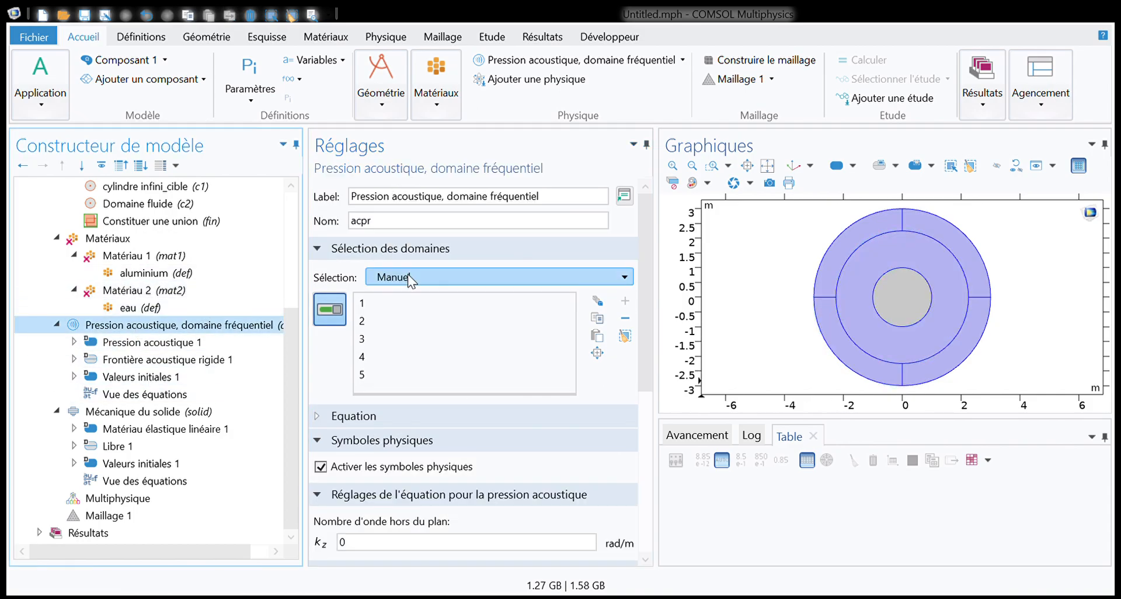
pyautogui.click(447, 270)
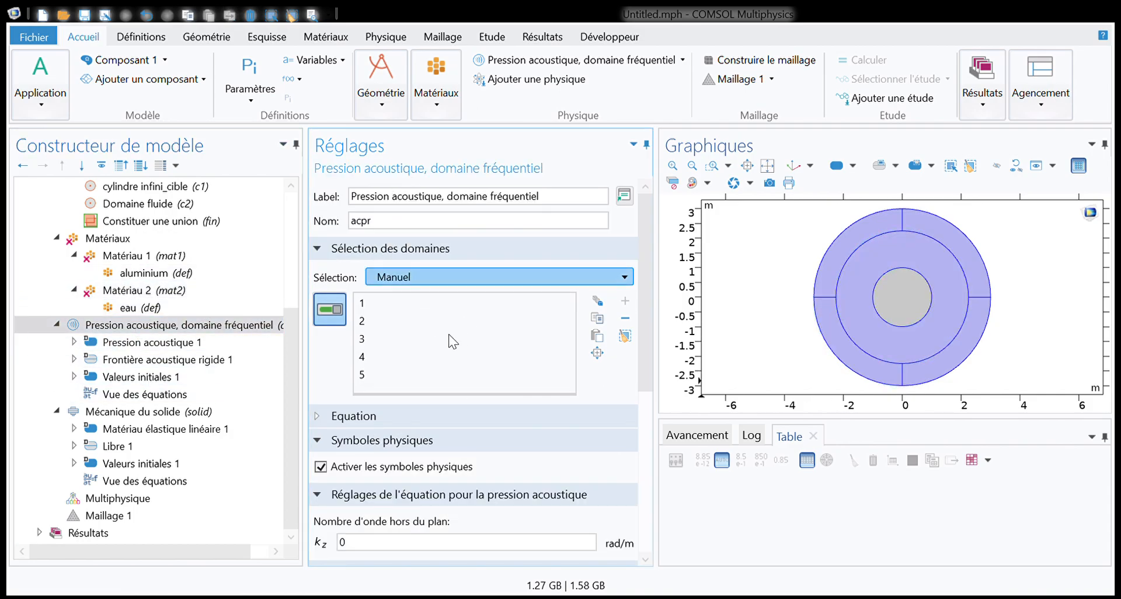
pyautogui.press('Down')
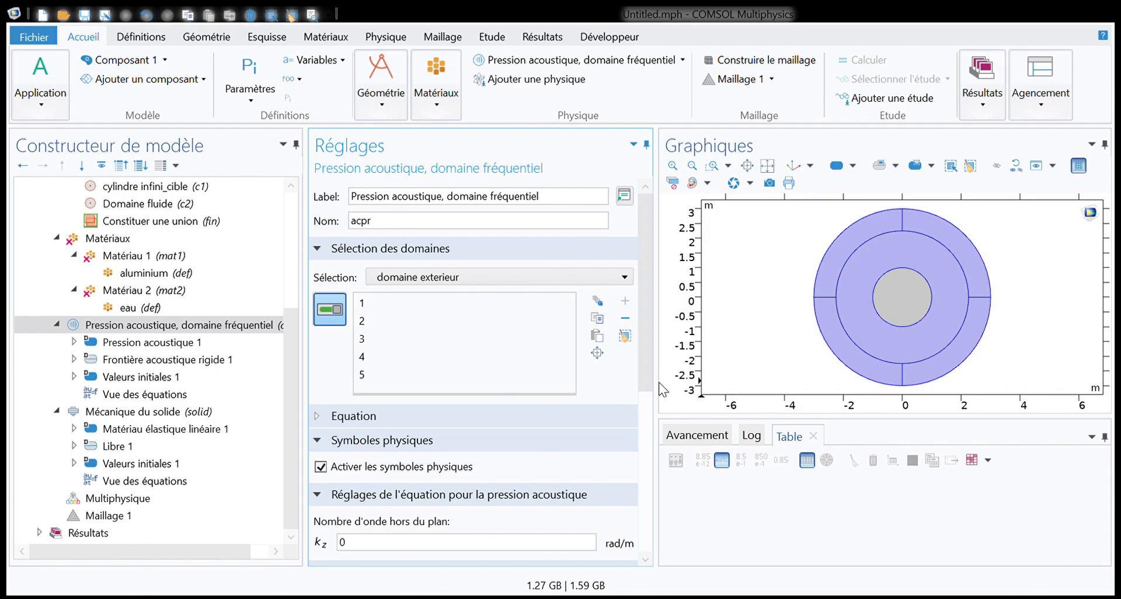
# Show the acoustic pressure physics' equations and set its sound pressure level reference to Utiliser la pression de référence de l'eau
pyautogui.click(163, 328)
pyautogui.click(324, 417)
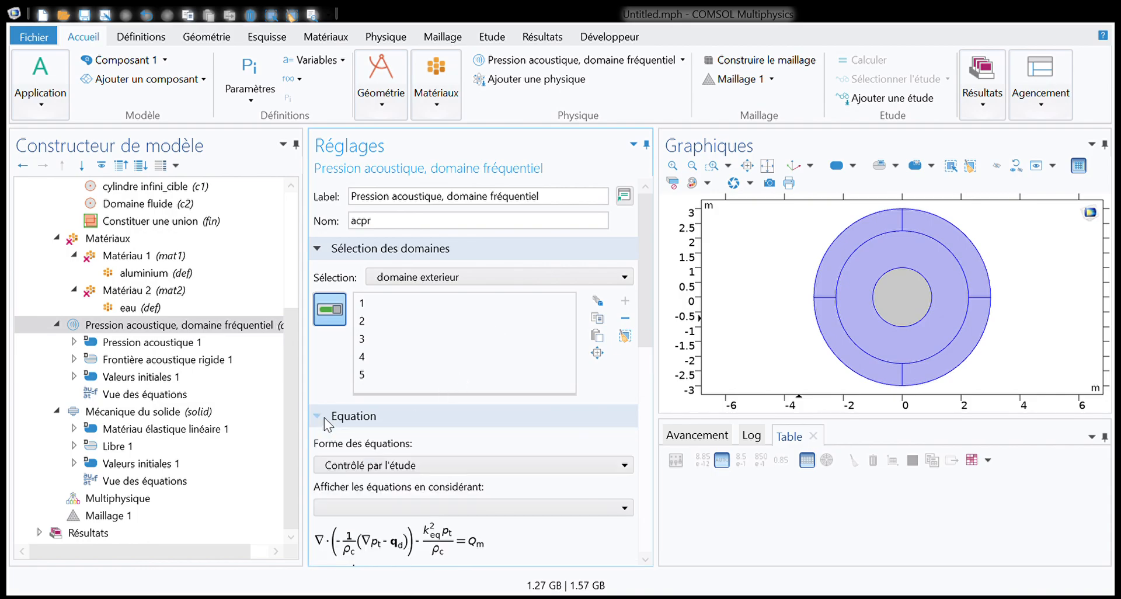
pyautogui.scroll(-3, 324, 418)
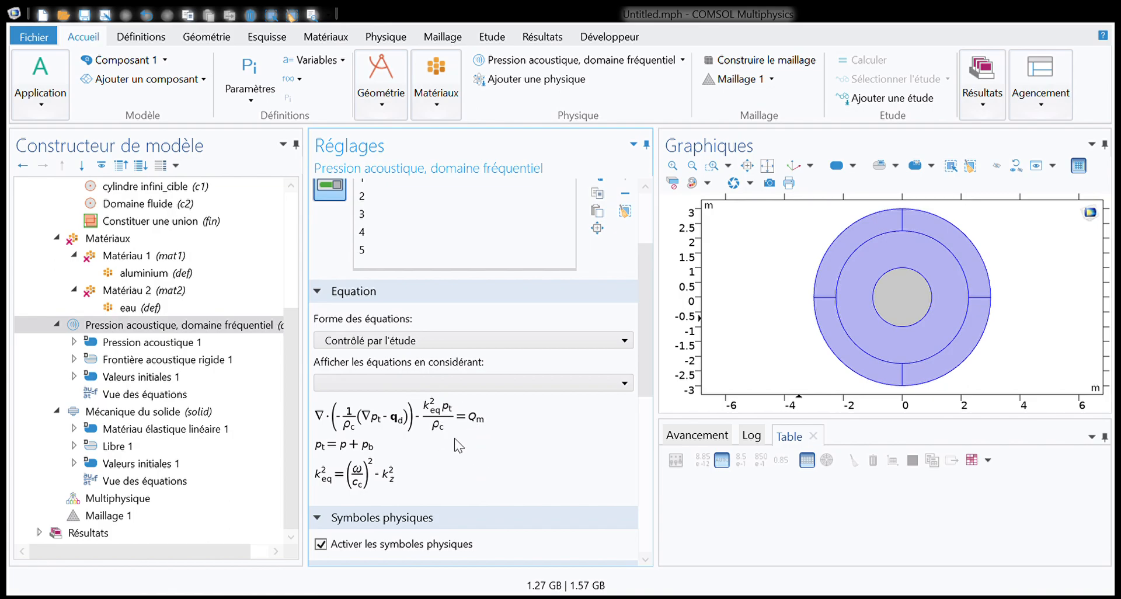
pyautogui.click(169, 329)
pyautogui.scroll(-8, 518, 372)
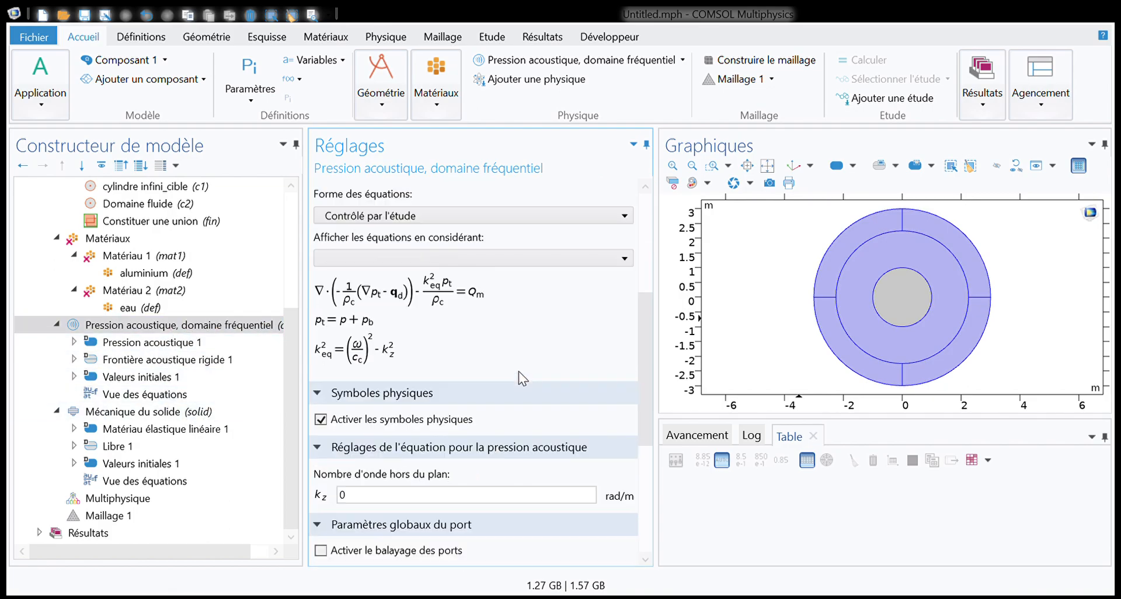
pyautogui.scroll(-1, 519, 371)
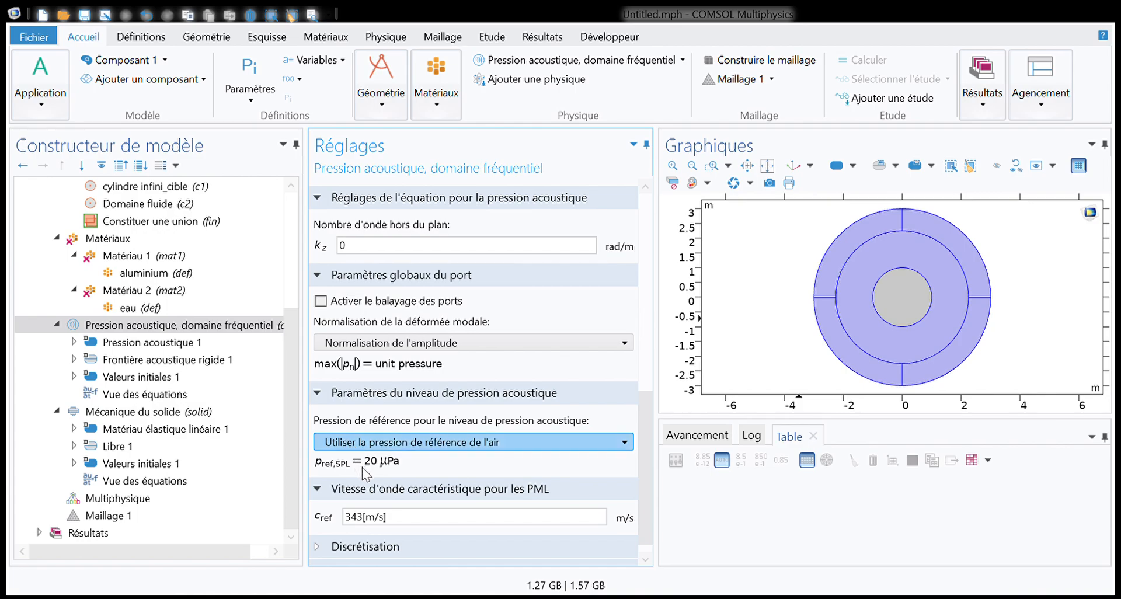
pyautogui.press('Down')
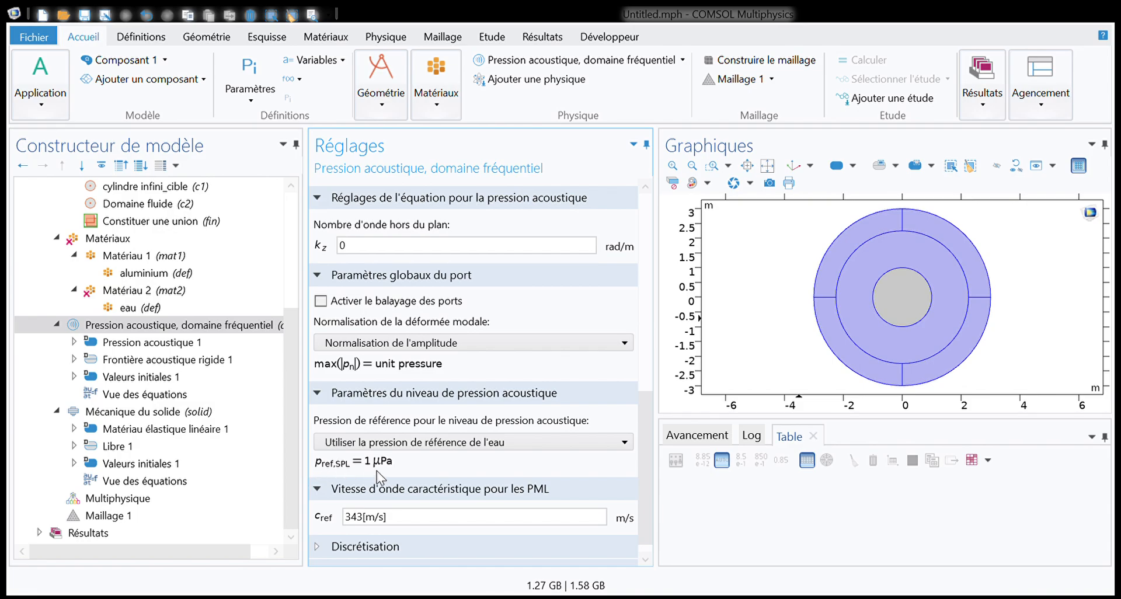
# Set the characteristic wave speed for the PMLs, c_ref, to 1470[m/s] and show the acoustic physics' discretization settings
pyautogui.scroll(-1, 419, 456)
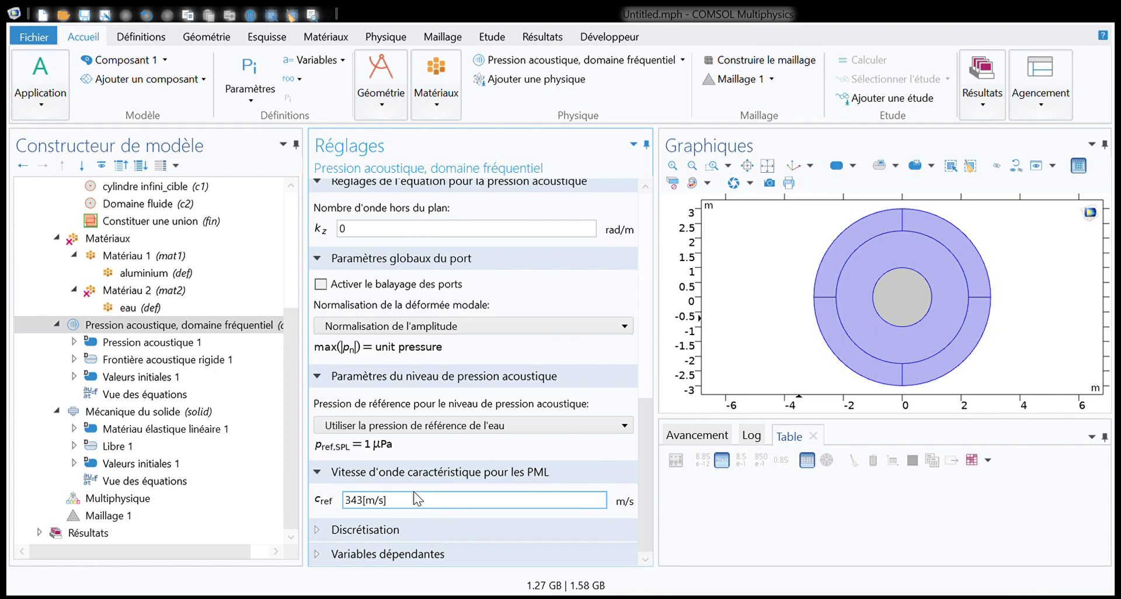
pyautogui.click(371, 503)
pyautogui.doubleClick(370, 503)
pyautogui.press('BackSpace')
pyautogui.write('1470')
pyautogui.click(348, 474)
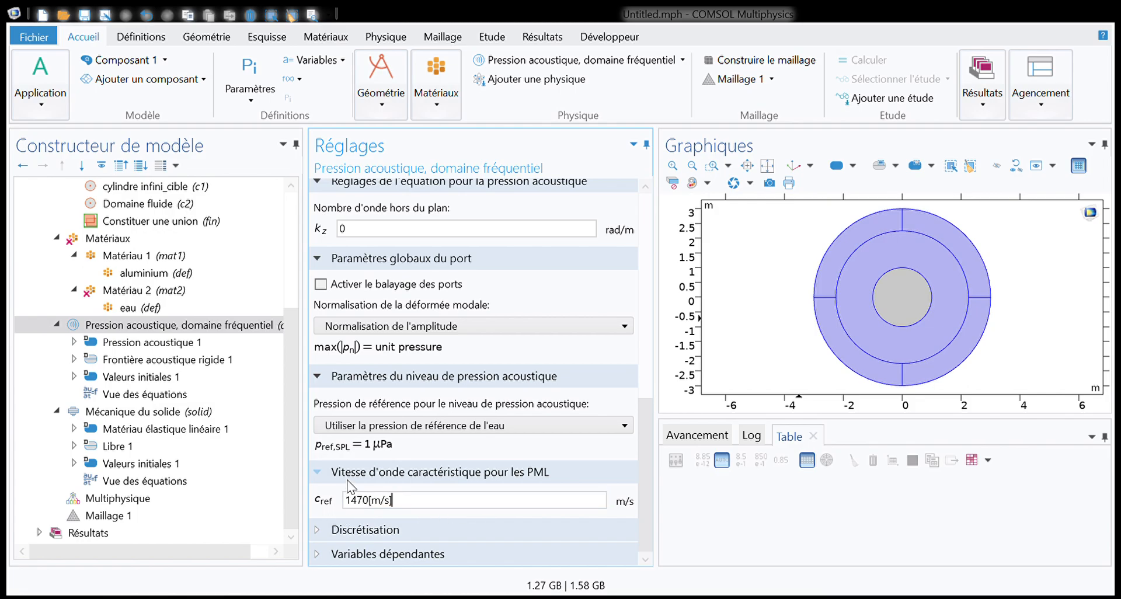
pyautogui.click(358, 503)
pyautogui.click(387, 531)
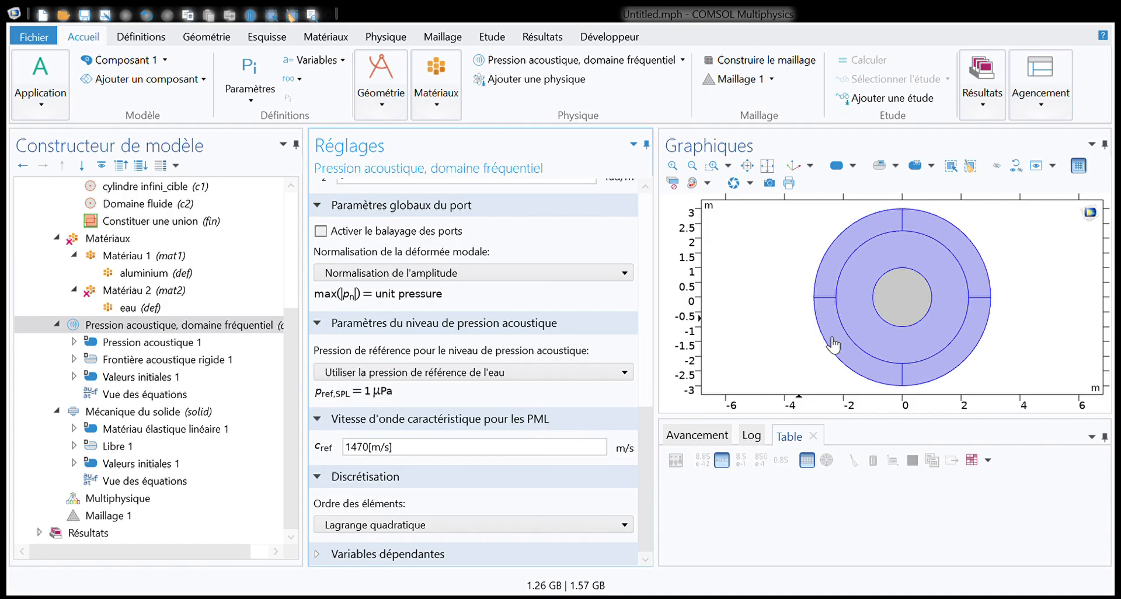
# Add a perfectly matched layer (PML) on the four outer layer sectors, domains 1 to 4, and check the acoustic physics' domain list
pyautogui.scroll(5, 417, 487)
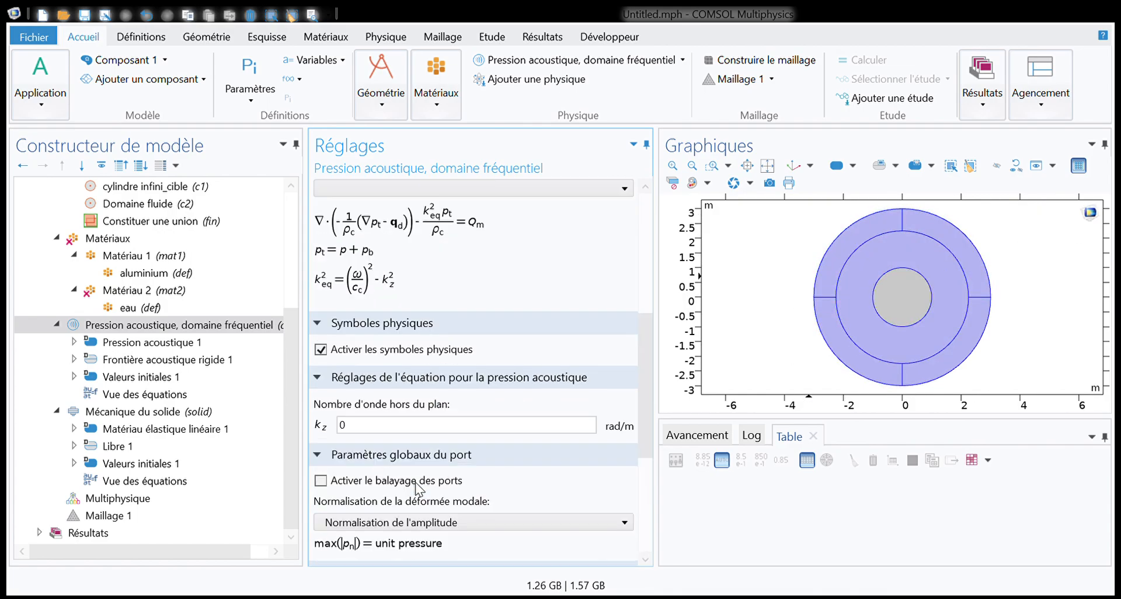
pyautogui.scroll(6, 417, 478)
pyautogui.scroll(4, 117, 274)
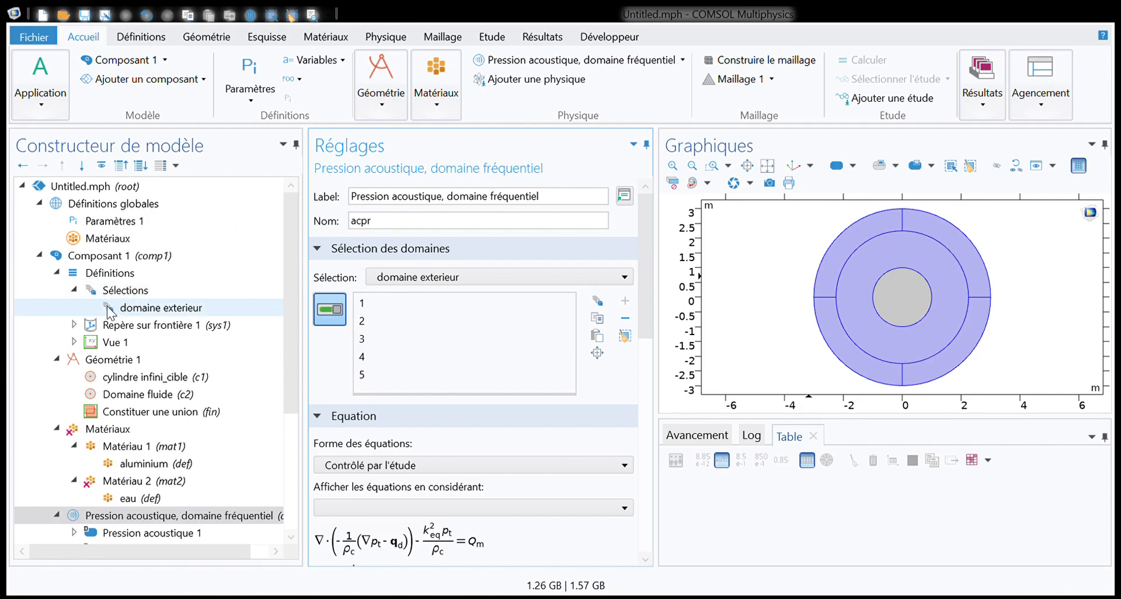
pyautogui.click(111, 274)
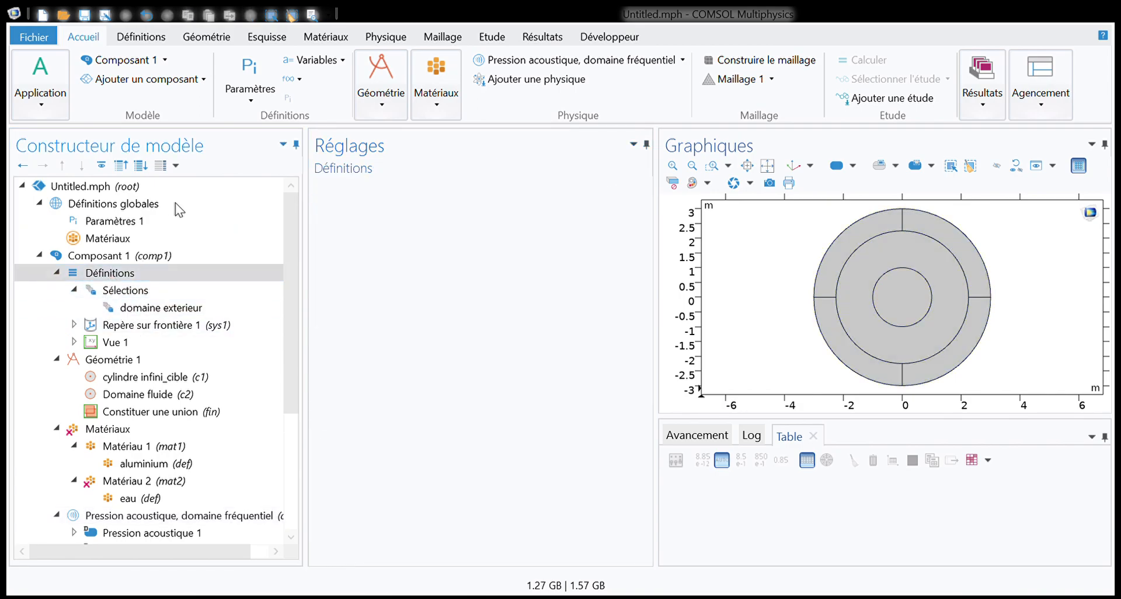
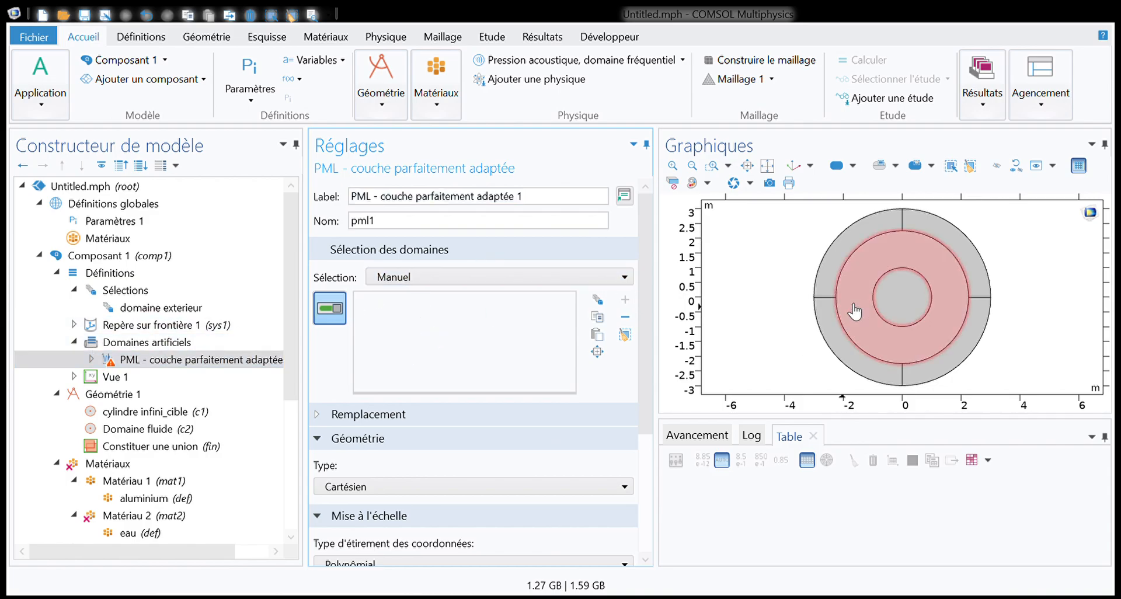
pyautogui.click(950, 239)
pyautogui.click(974, 321)
pyautogui.click(865, 371)
pyautogui.click(832, 269)
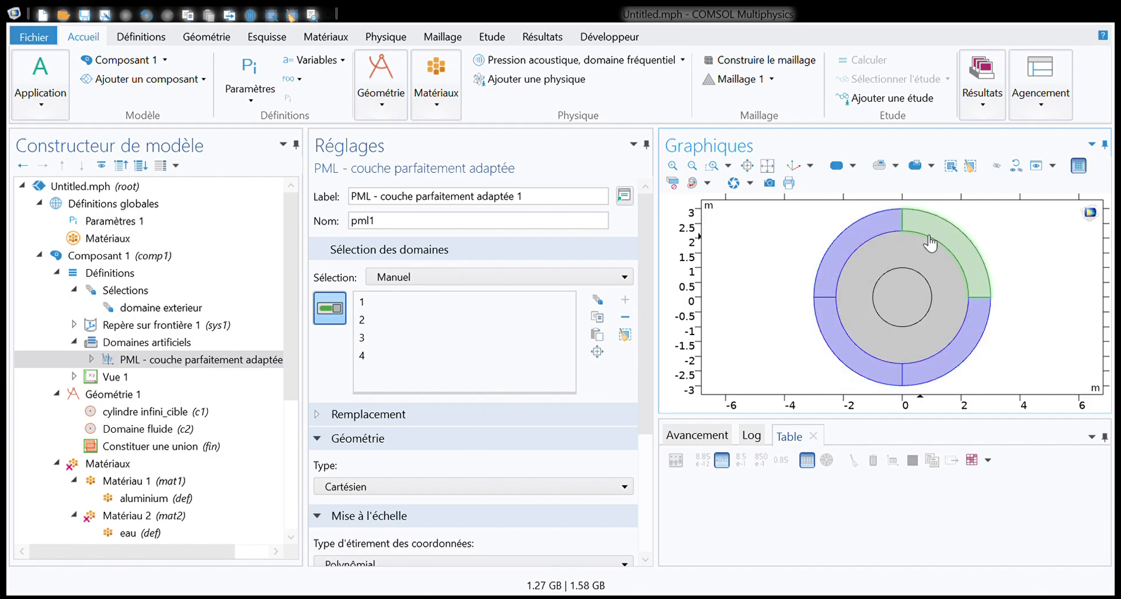
pyautogui.scroll(-3, 116, 411)
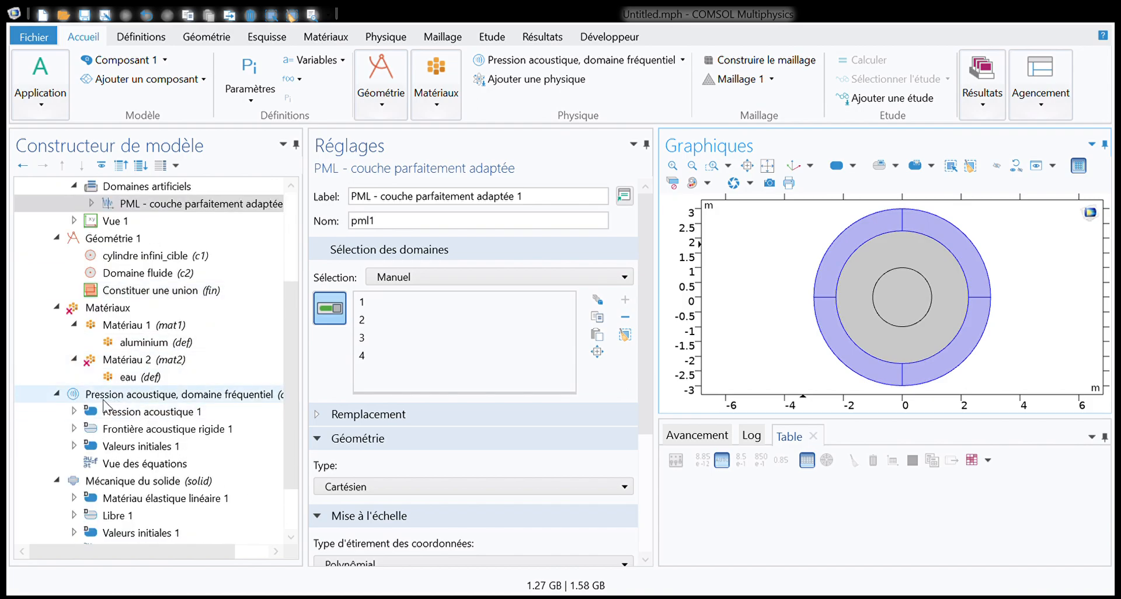
pyautogui.click(140, 395)
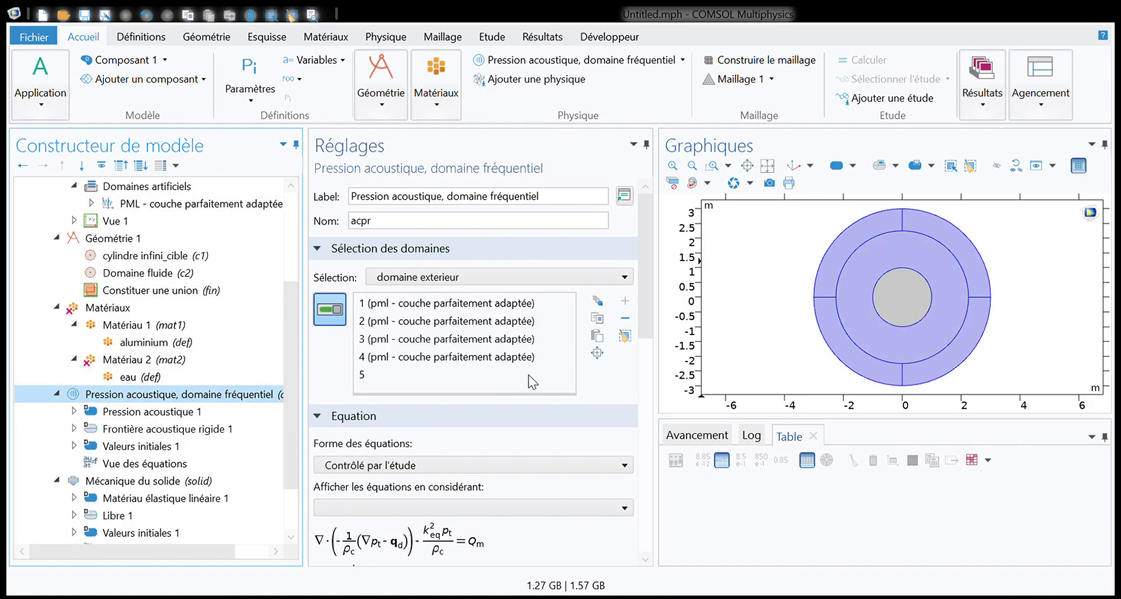
# Review the acoustic physics' reference pressure and PML wave speed settings, and inspect the Pression acoustique 1 node
pyautogui.scroll(-10, 396, 404)
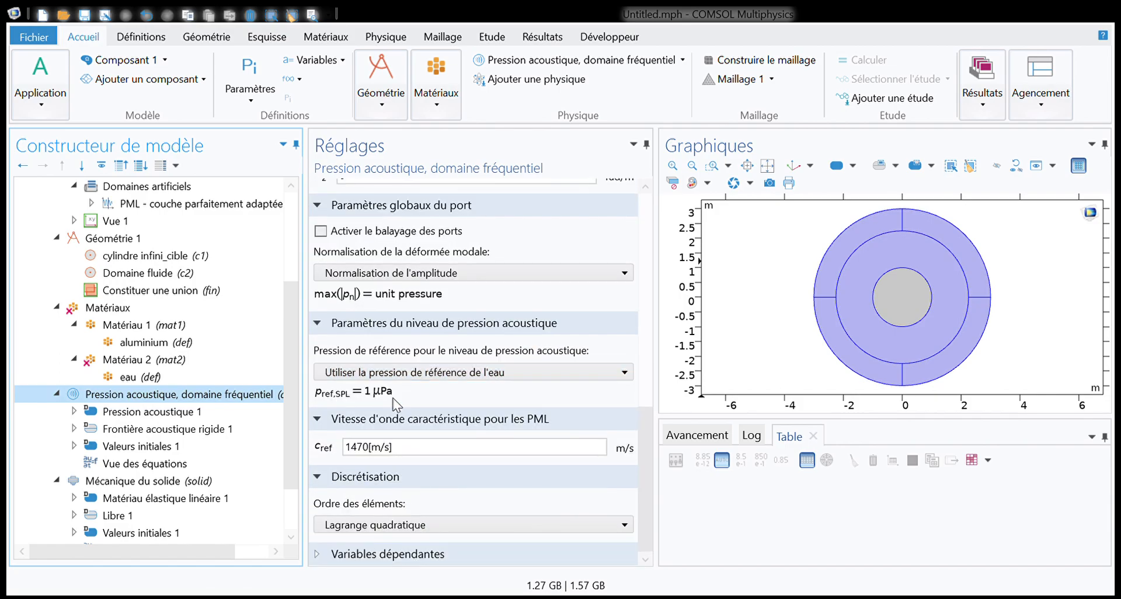
pyautogui.click(413, 454)
pyautogui.moveTo(394, 449); pyautogui.dragTo(327, 451)
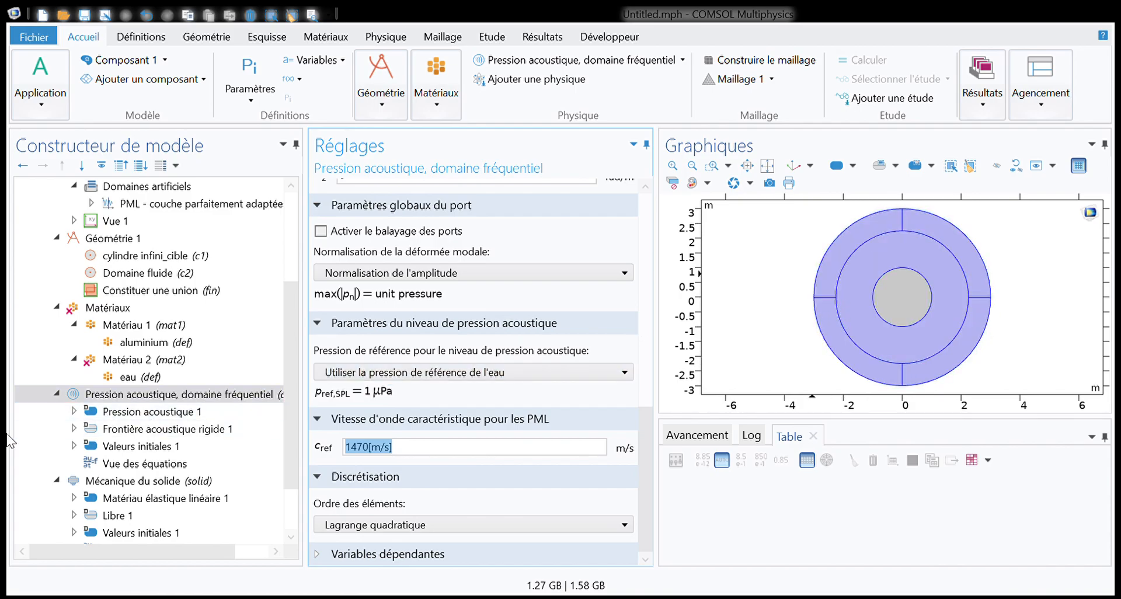
pyautogui.click(149, 412)
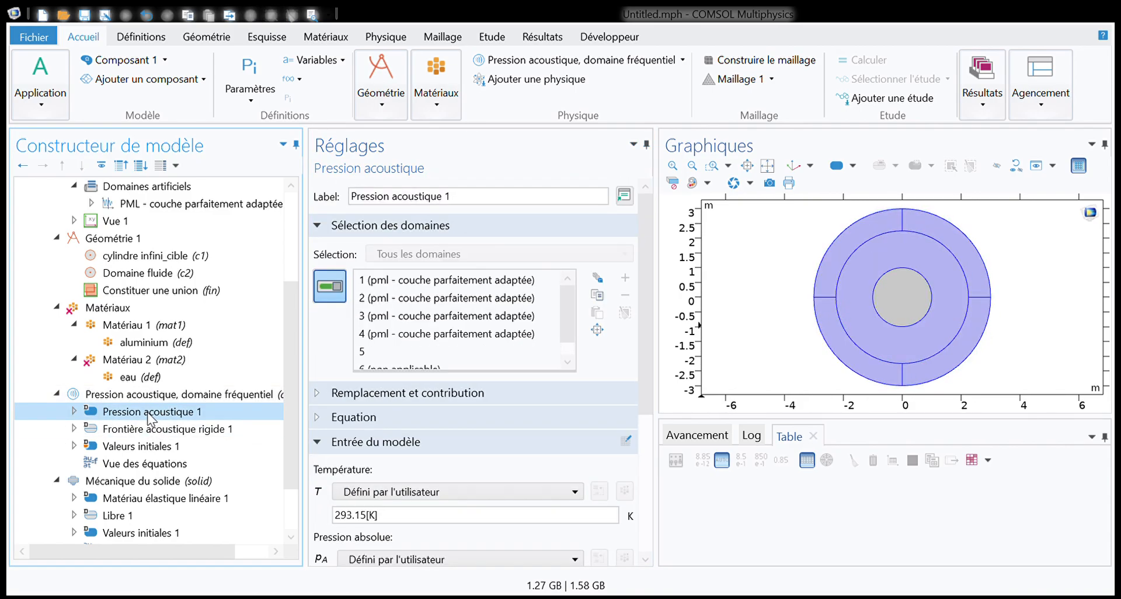
pyautogui.scroll(-2, 175, 408)
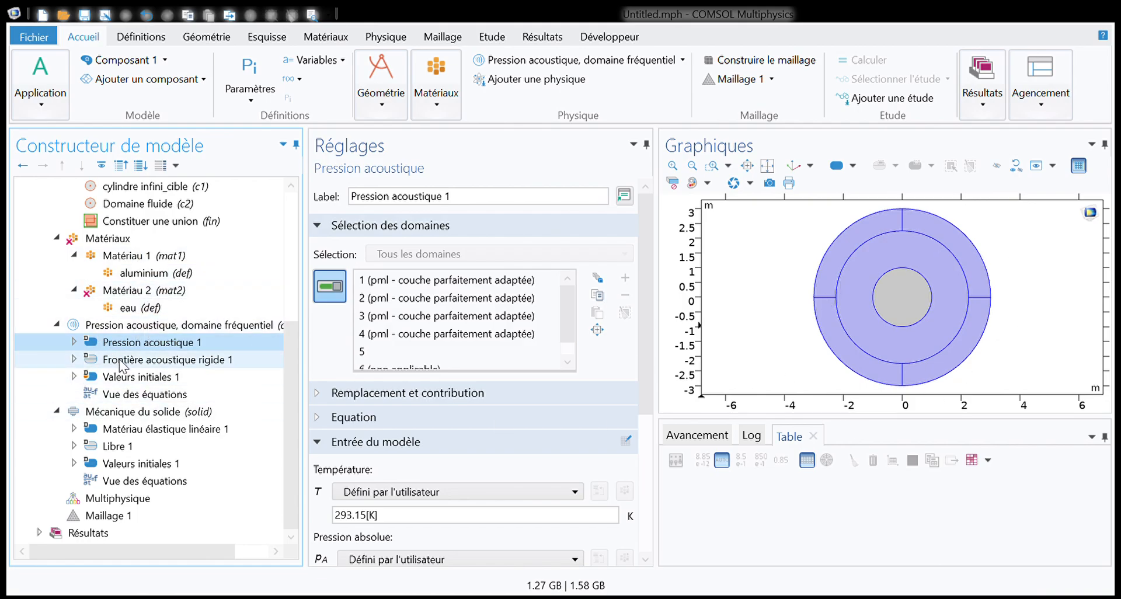
# Clear the domain selection of the Mécanique du solide physics and assign only the inner cylinder, domain 6
pyautogui.click(140, 412)
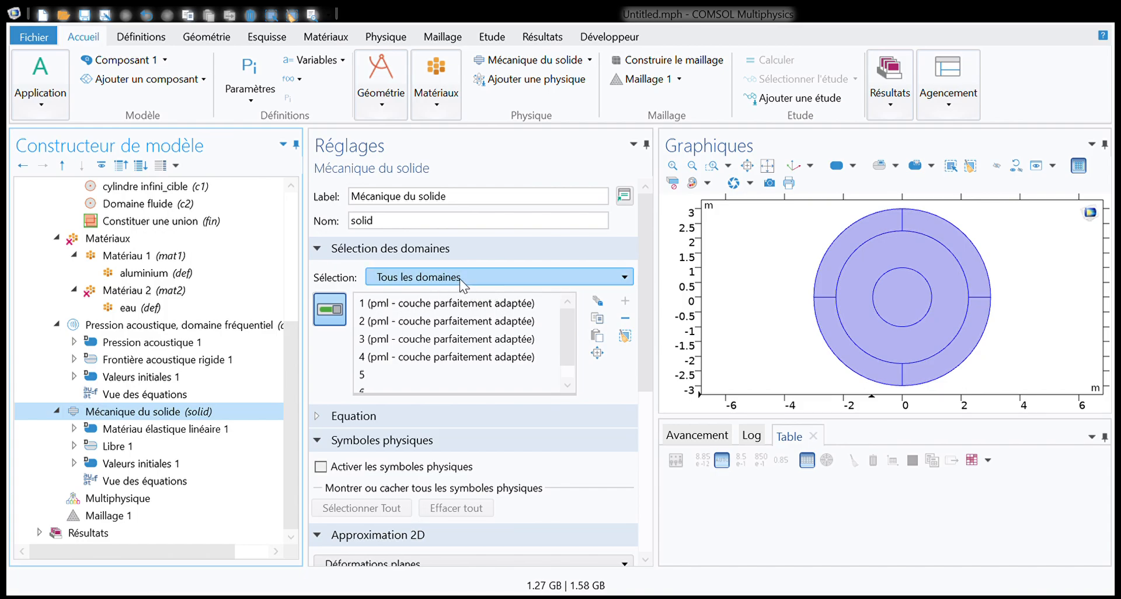
pyautogui.click(383, 305)
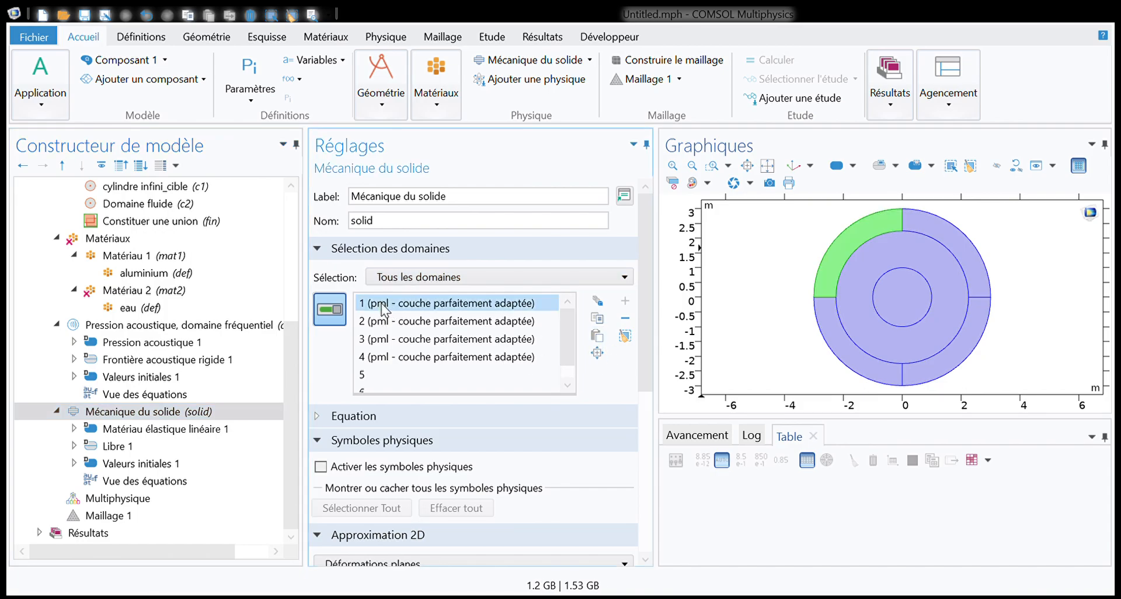
pyautogui.click(374, 325)
pyautogui.click(365, 343)
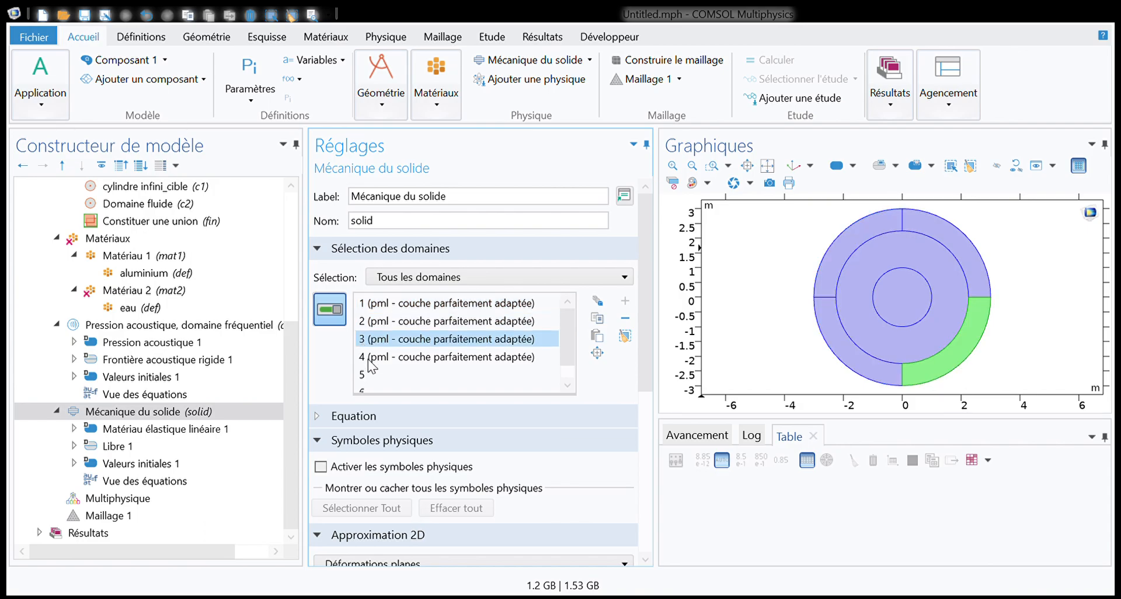
pyautogui.click(370, 362)
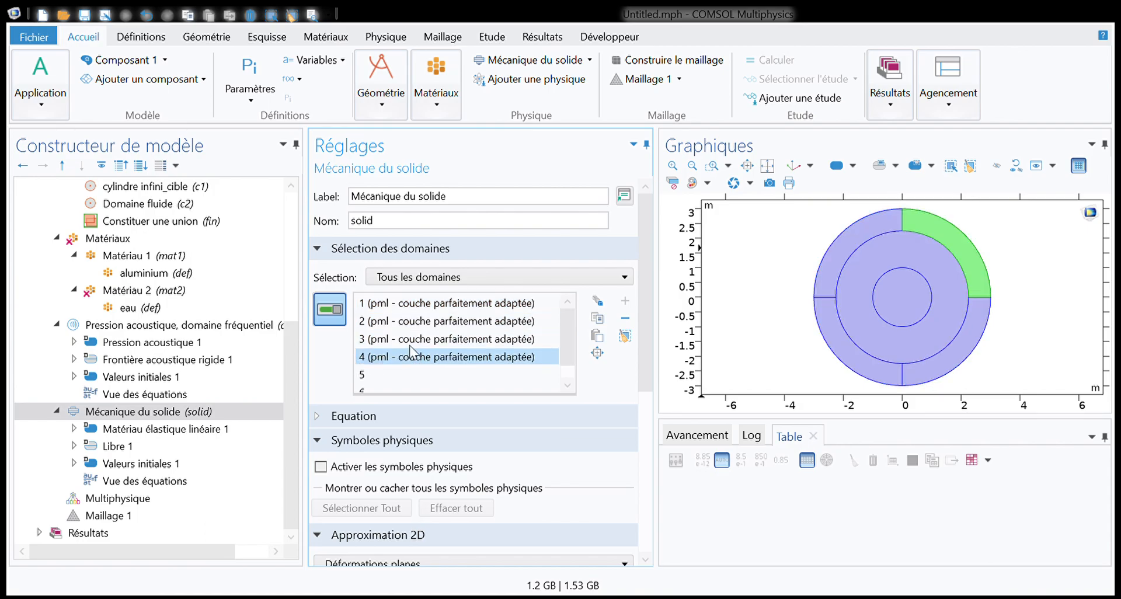
pyautogui.scroll(-1, 411, 353)
pyautogui.click(625, 335)
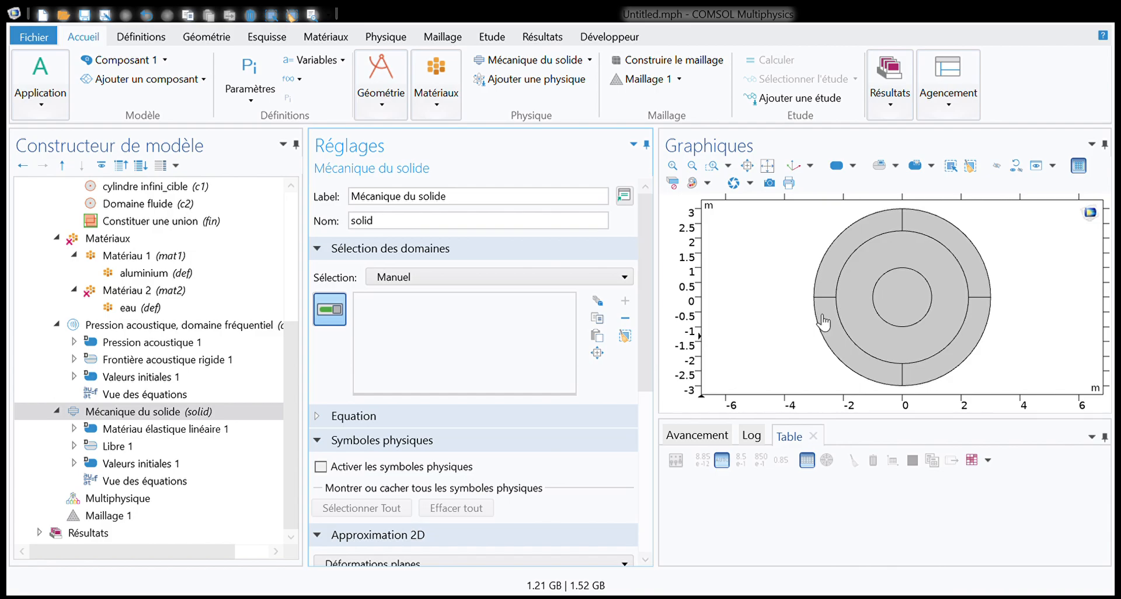
pyautogui.click(895, 297)
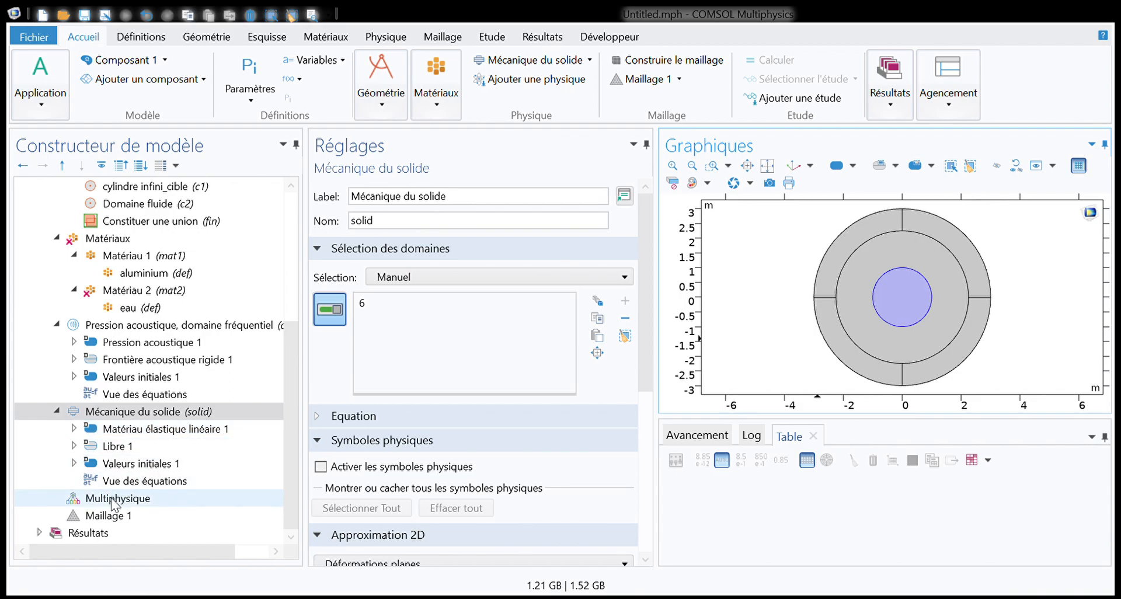
# Add a Frontière acoustique-structure coupling under Multiphysique
pyautogui.click(104, 500)
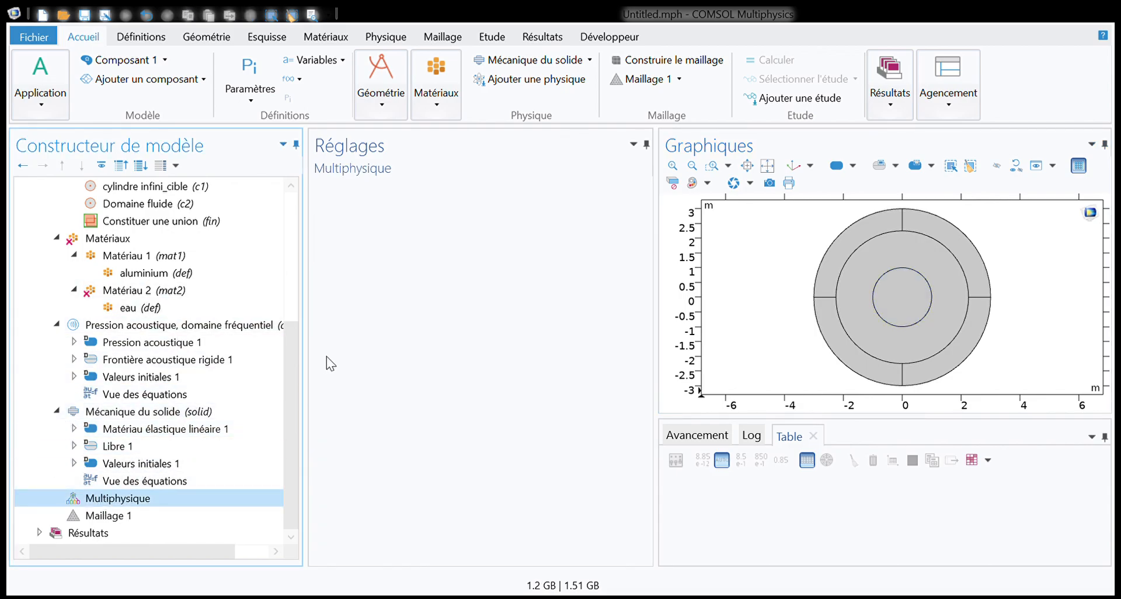
pyautogui.rightClick(121, 494)
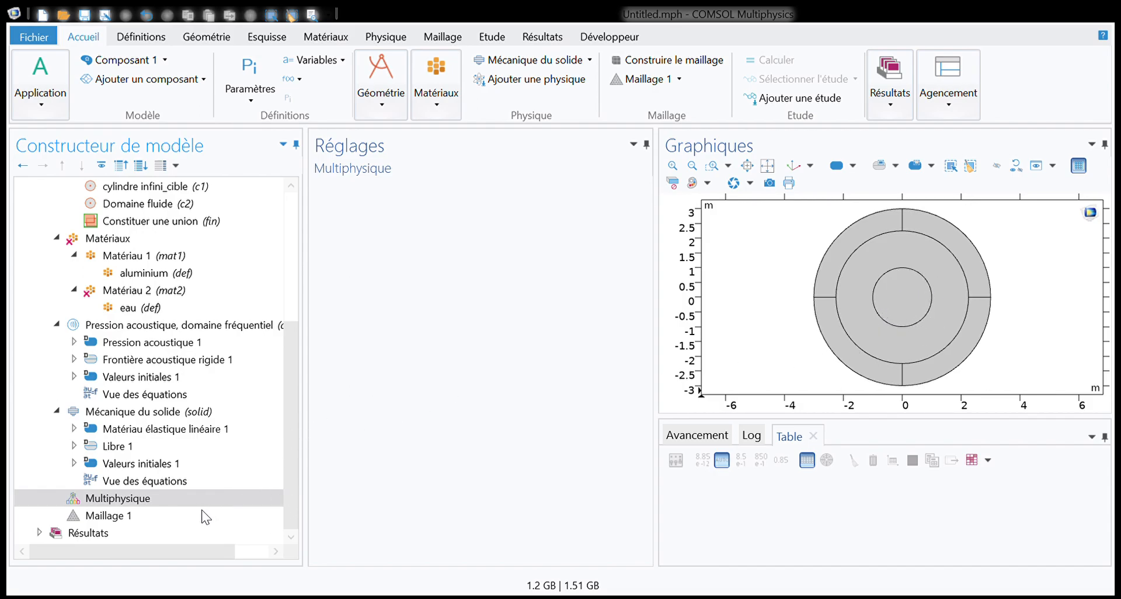
pyautogui.click(112, 517)
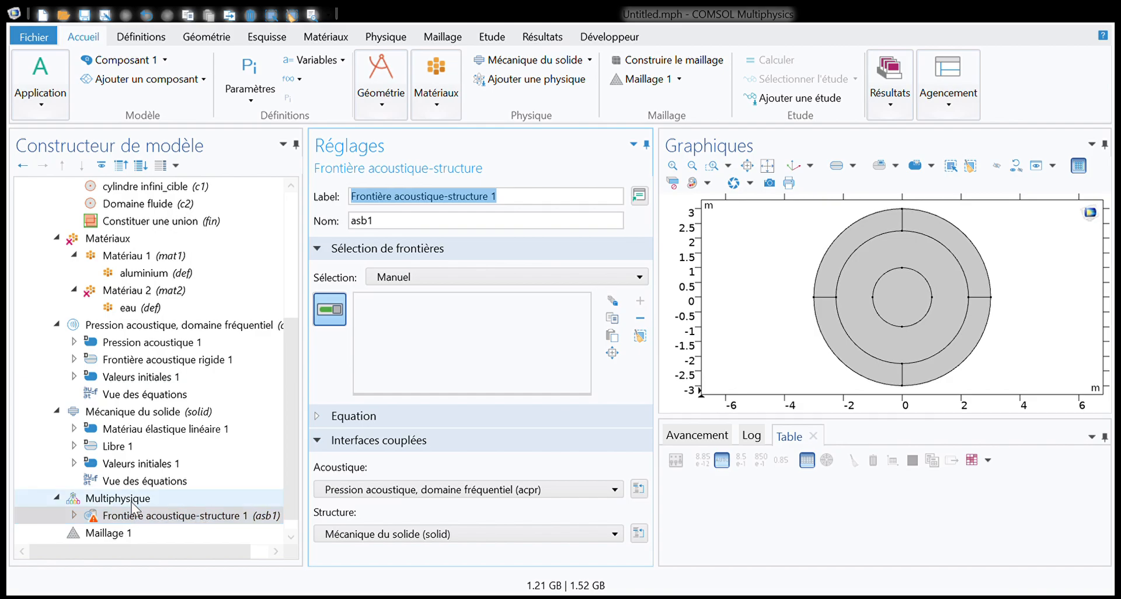
# Assign the four arcs of the inner cylinder, boundaries 9, 10, 13 and 14, to the acoustic-structure boundary coupling
pyautogui.click(104, 502)
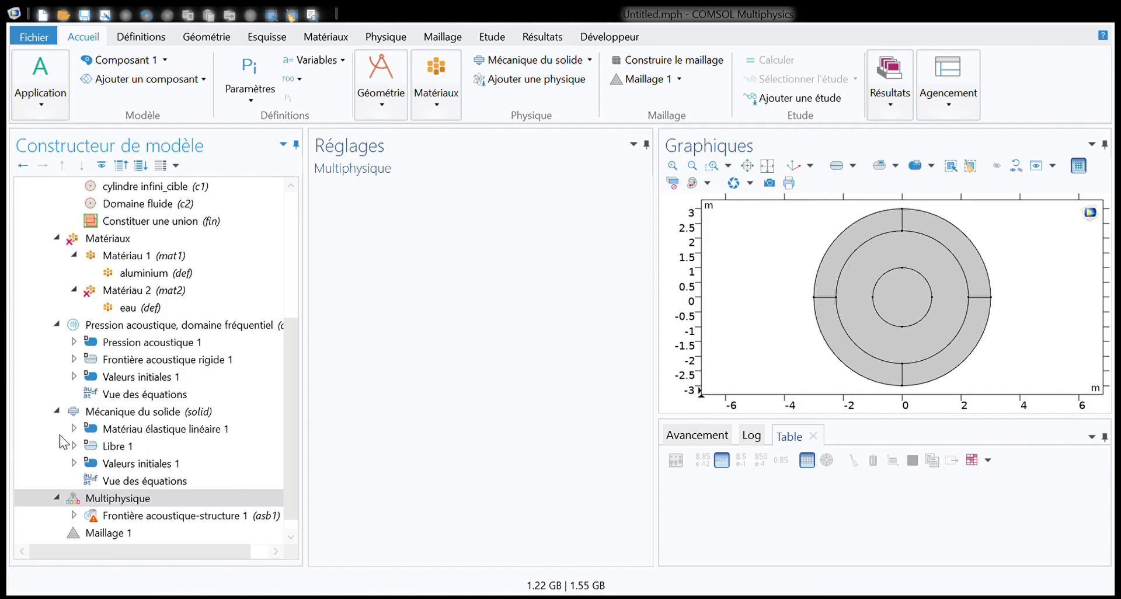
pyautogui.click(99, 516)
pyautogui.scroll(-1, 35, 534)
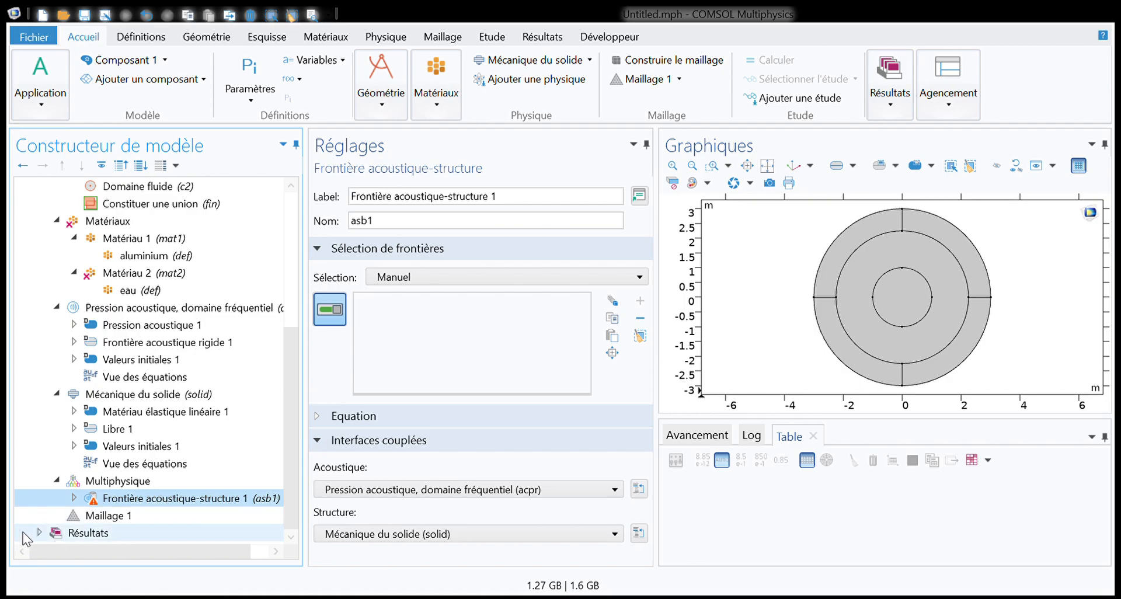
pyautogui.click(466, 274)
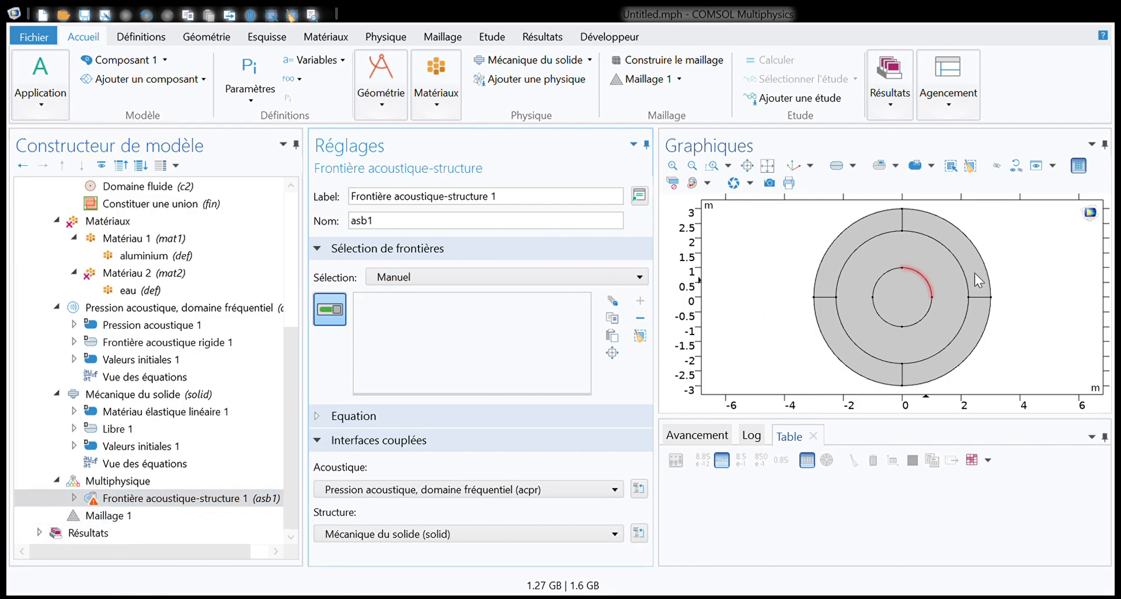
pyautogui.click(922, 280)
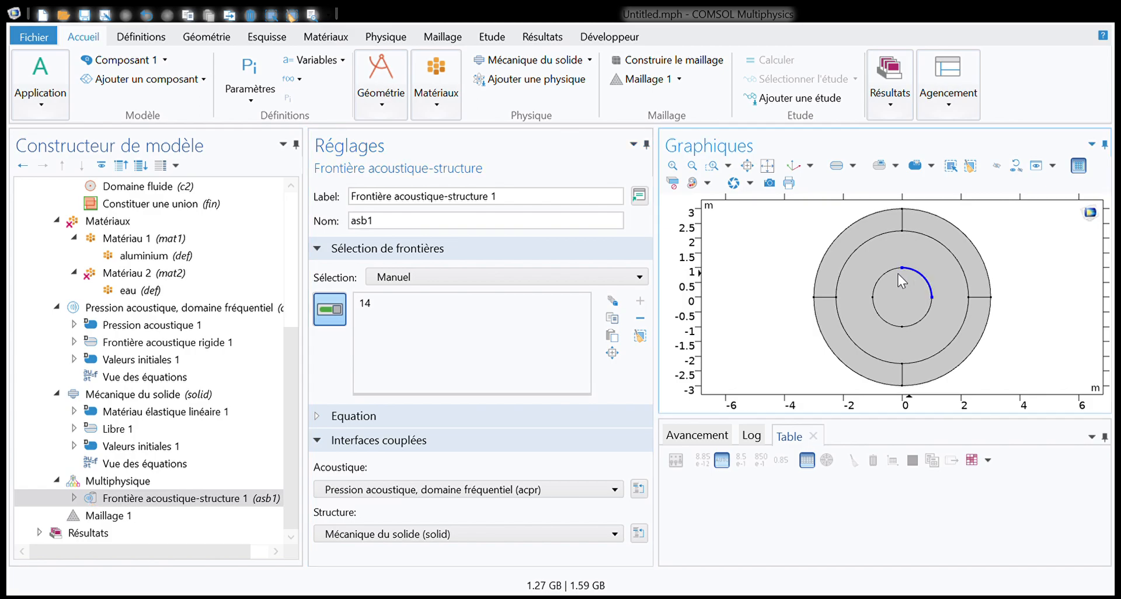
pyautogui.click(881, 277)
pyautogui.click(880, 316)
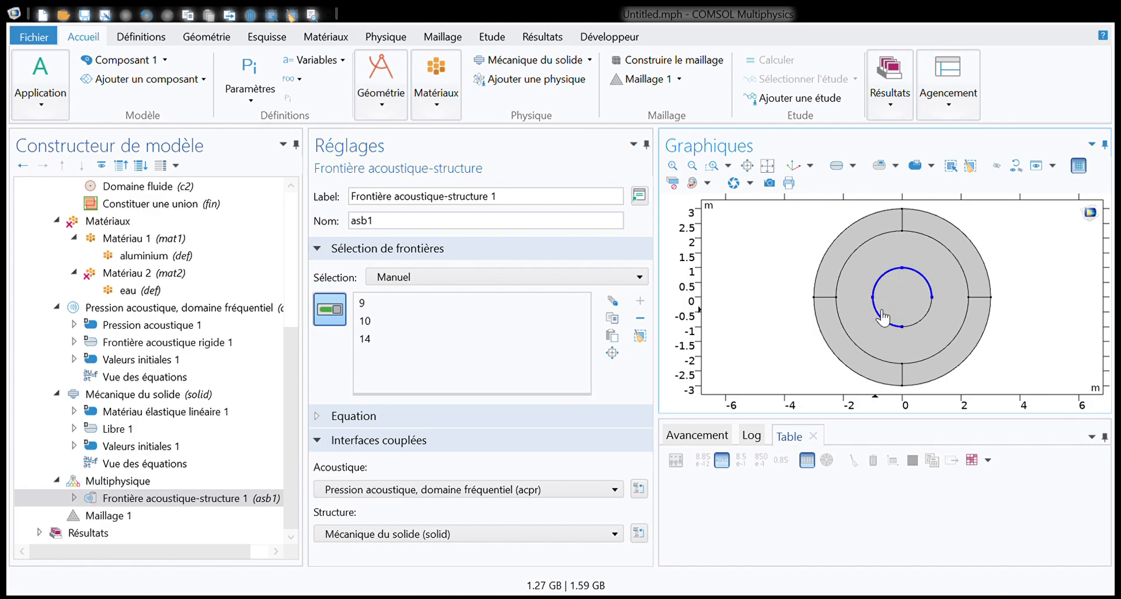
pyautogui.click(921, 321)
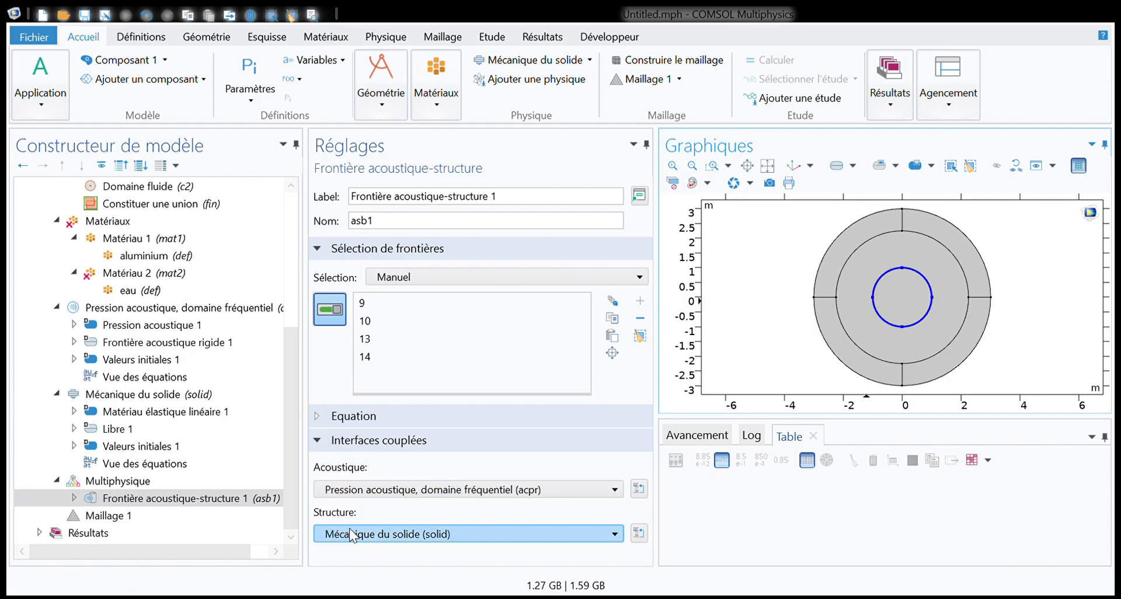
pyautogui.click(37, 498)
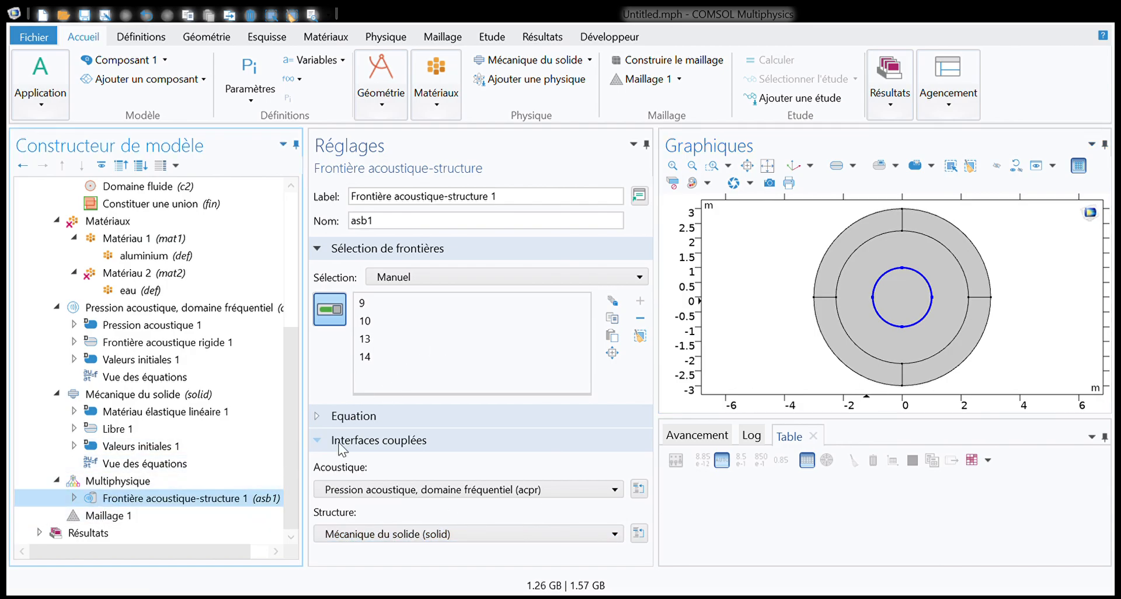
# Build the complete physics-controlled mesh of Maillage 1 with Normal element size
pyautogui.moveTo(293, 400); pyautogui.dragTo(296, 351)
pyautogui.scroll(-2, 274, 429)
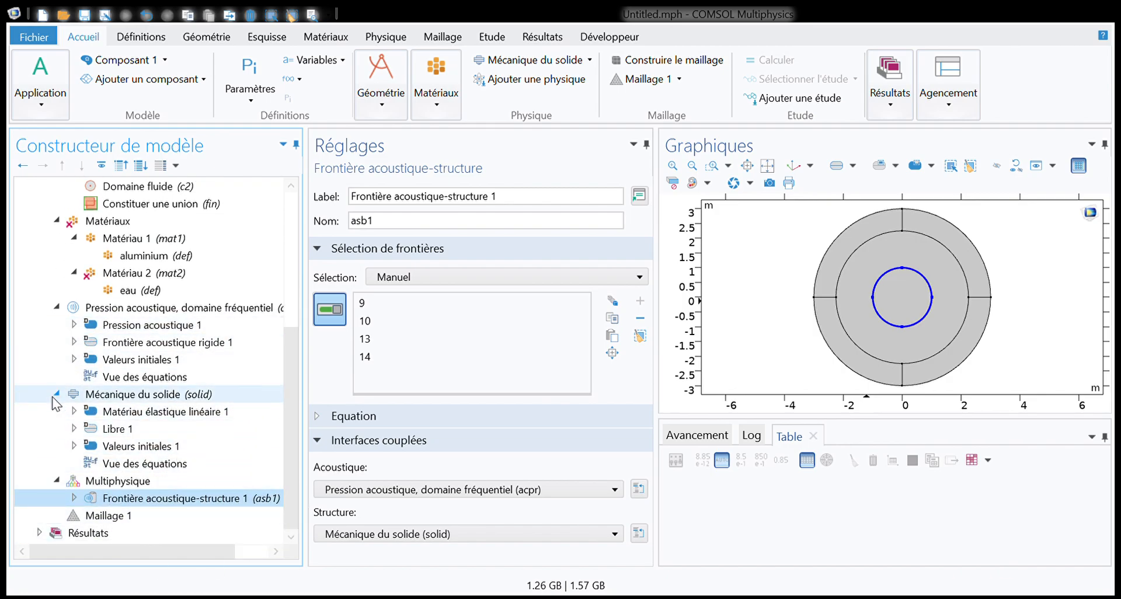
pyautogui.click(91, 516)
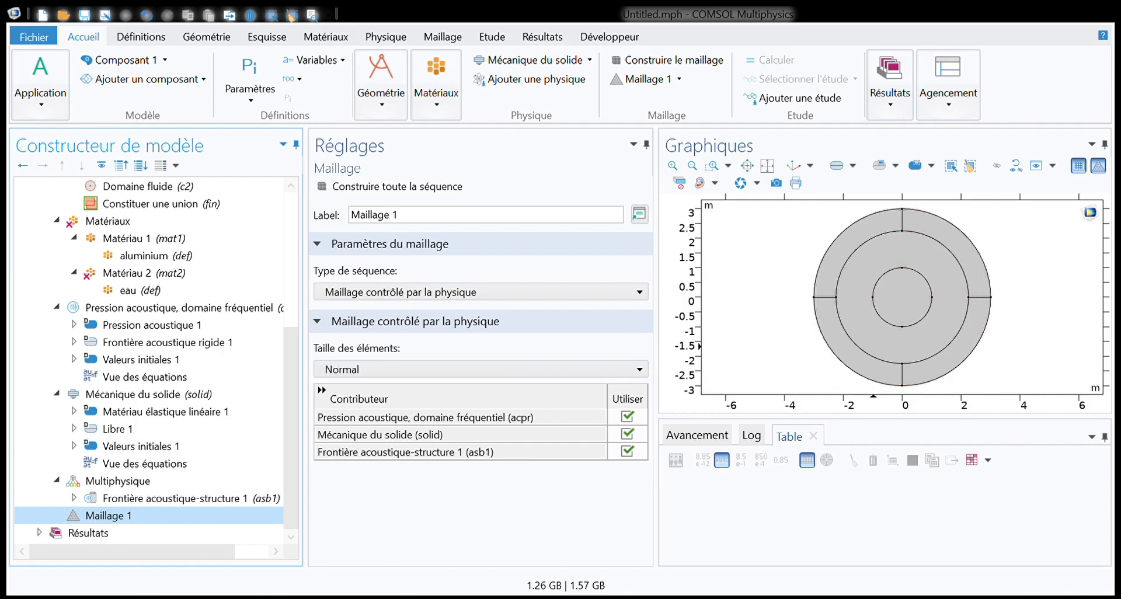
pyautogui.click(39, 532)
pyautogui.click(94, 517)
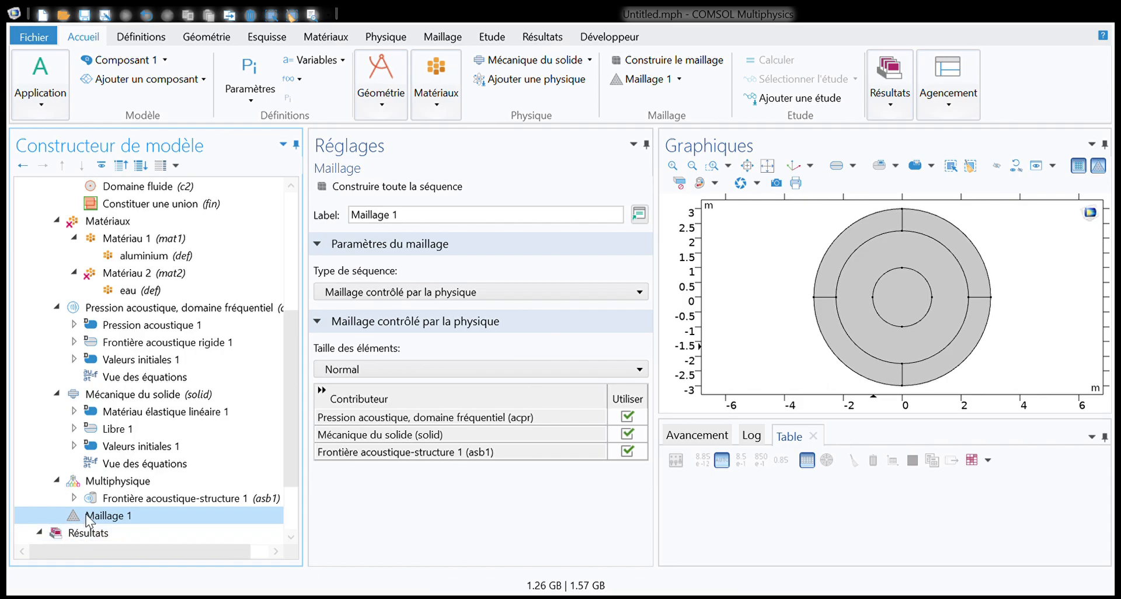
pyautogui.click(377, 188)
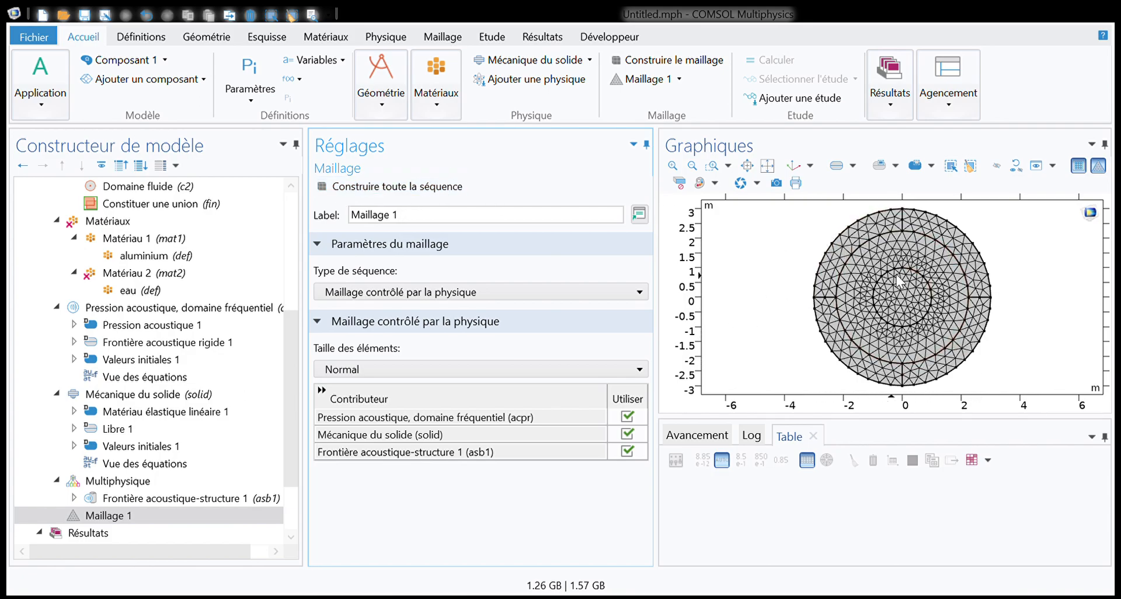
pyautogui.scroll(-2, 61, 513)
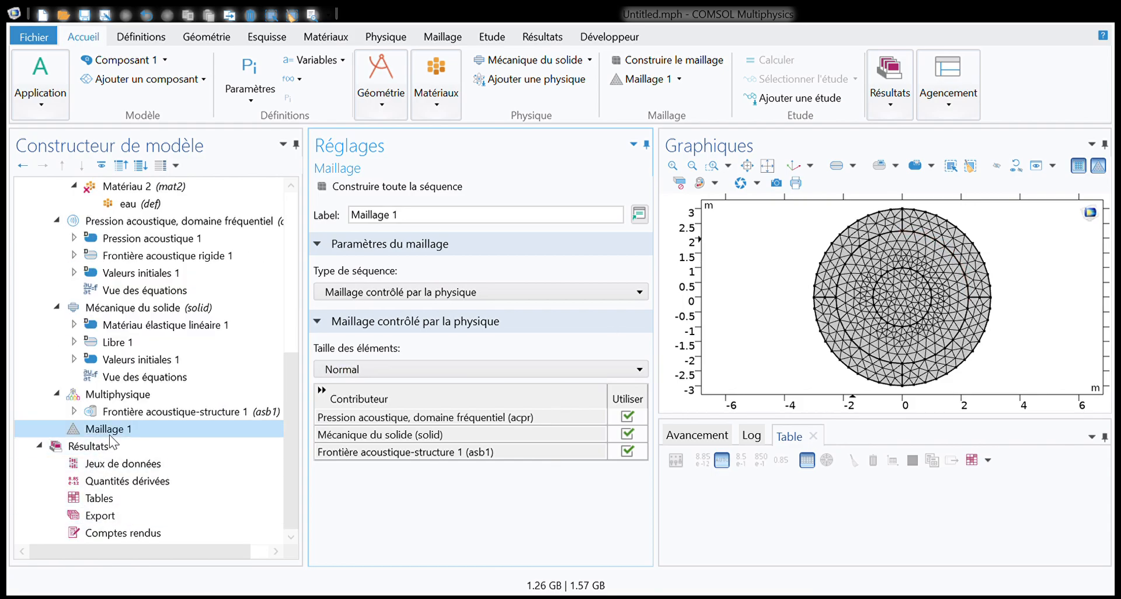
# Examine the Résultats node and review the model tree up to Définitions globales
pyautogui.click(58, 449)
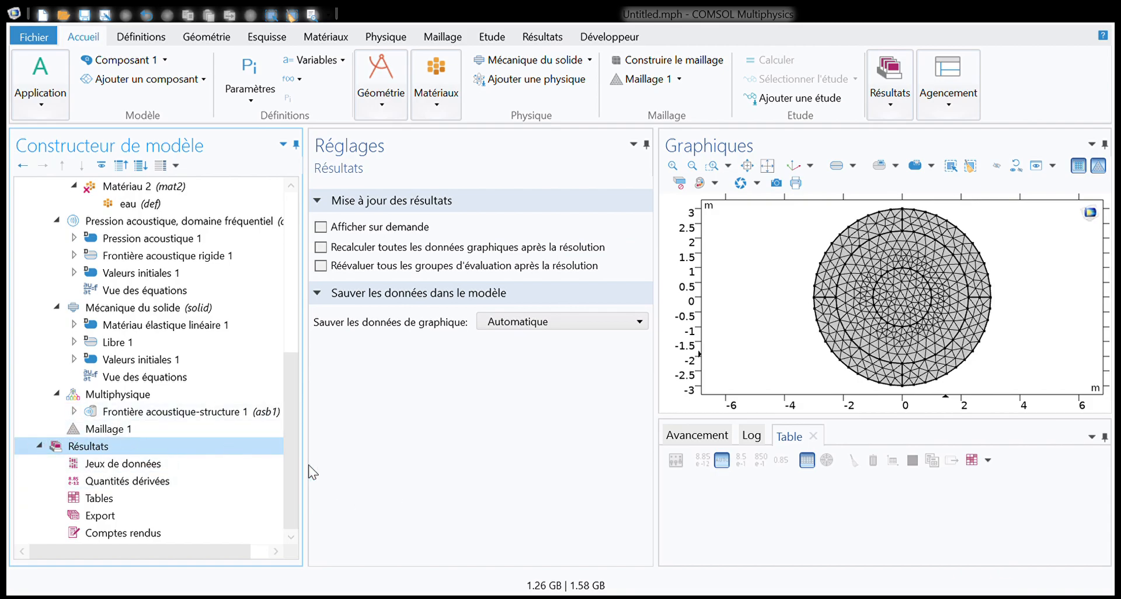
pyautogui.moveTo(289, 455)
pyautogui.mouseDown()
pyautogui.moveTo(314, 374)
pyautogui.moveTo(293, 408)
pyautogui.moveTo(290, 468)
pyautogui.mouseUp()
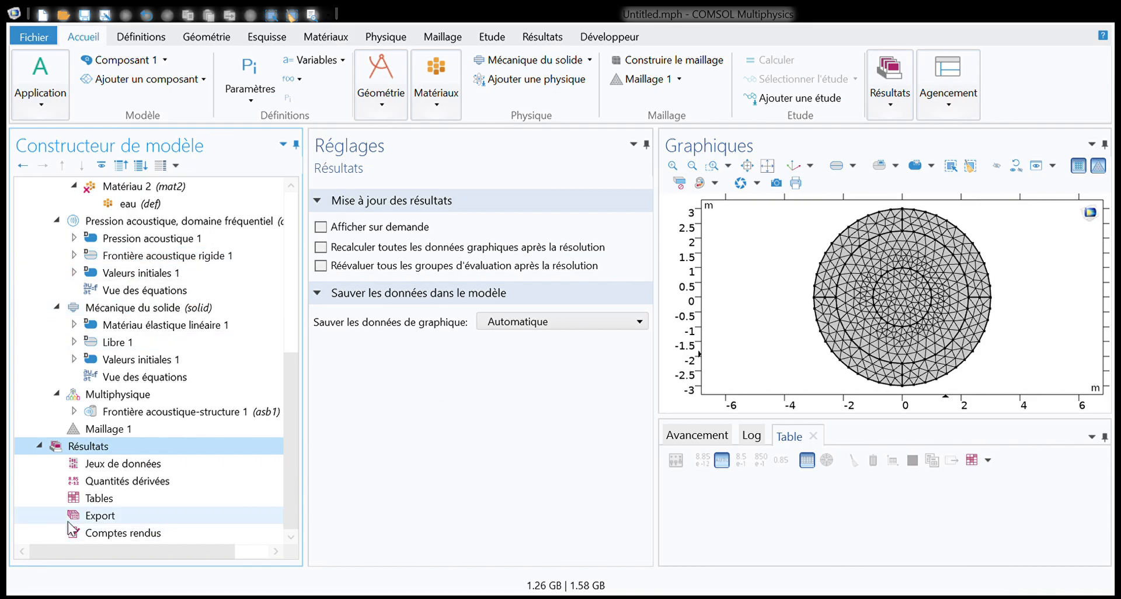
pyautogui.moveTo(292, 462); pyautogui.dragTo(365, 303)
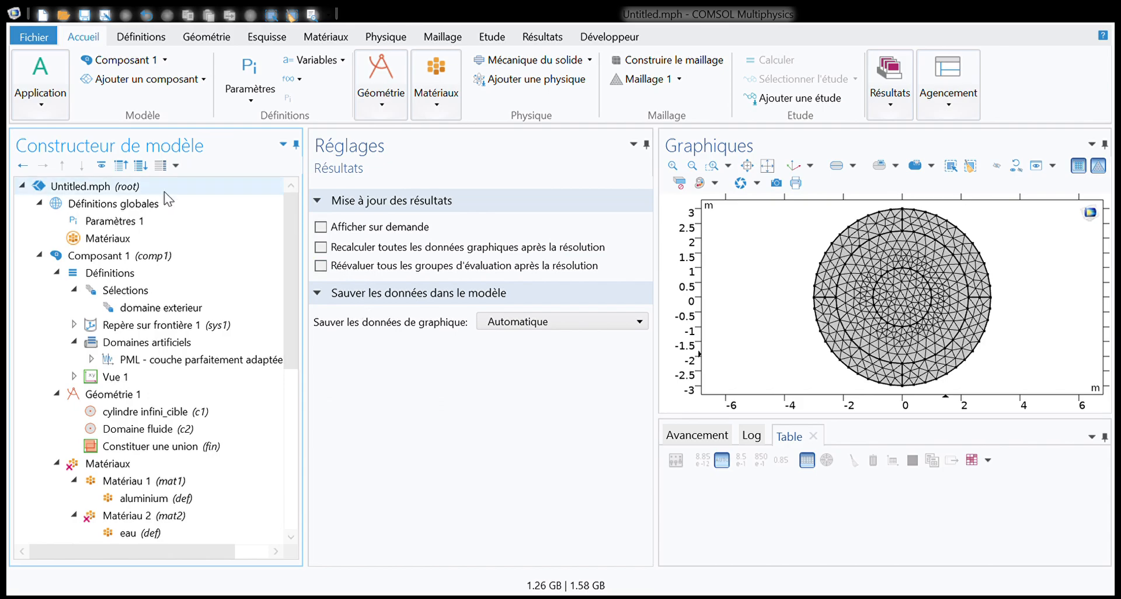
pyautogui.scroll(-6, 288, 241)
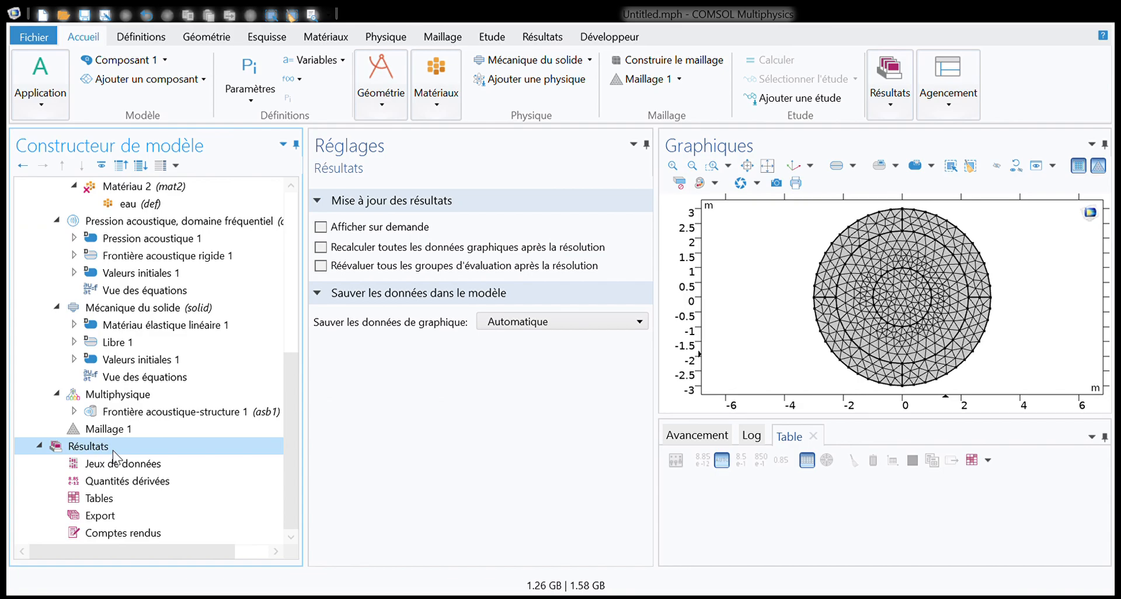
pyautogui.moveTo(295, 466); pyautogui.dragTo(337, 287)
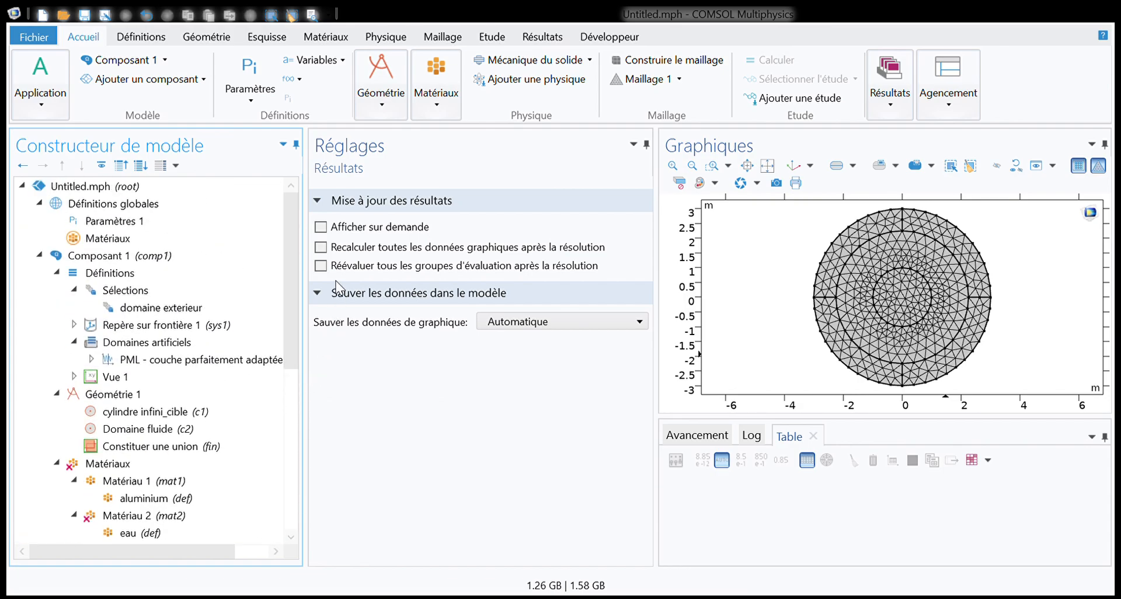
pyautogui.click(70, 204)
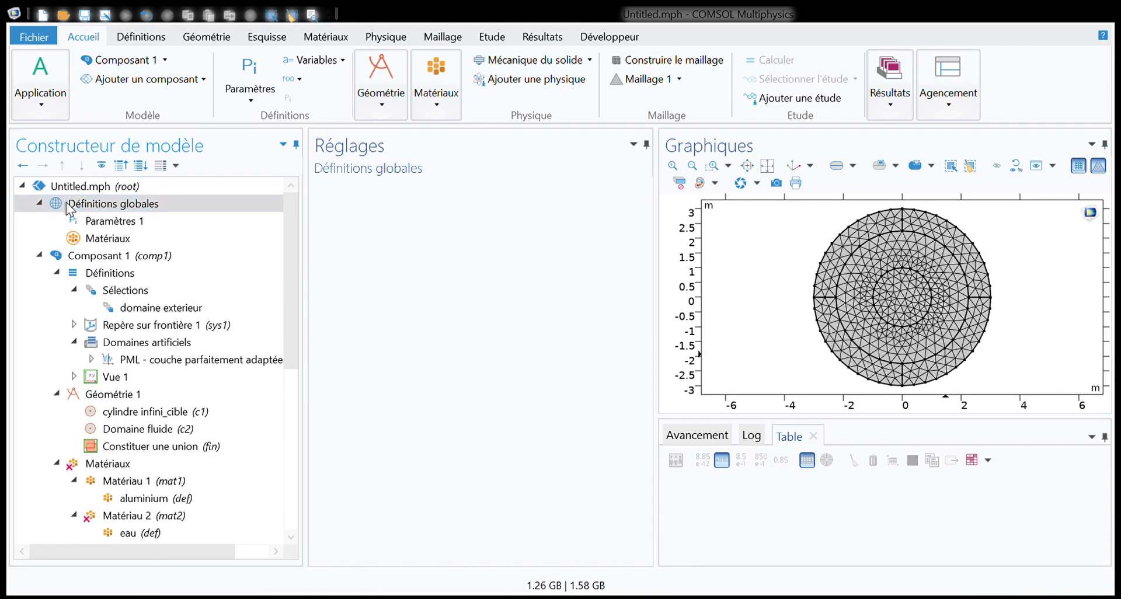
# Add a Domaine fréquentiel study to the model from the general studies
pyautogui.click(63, 192)
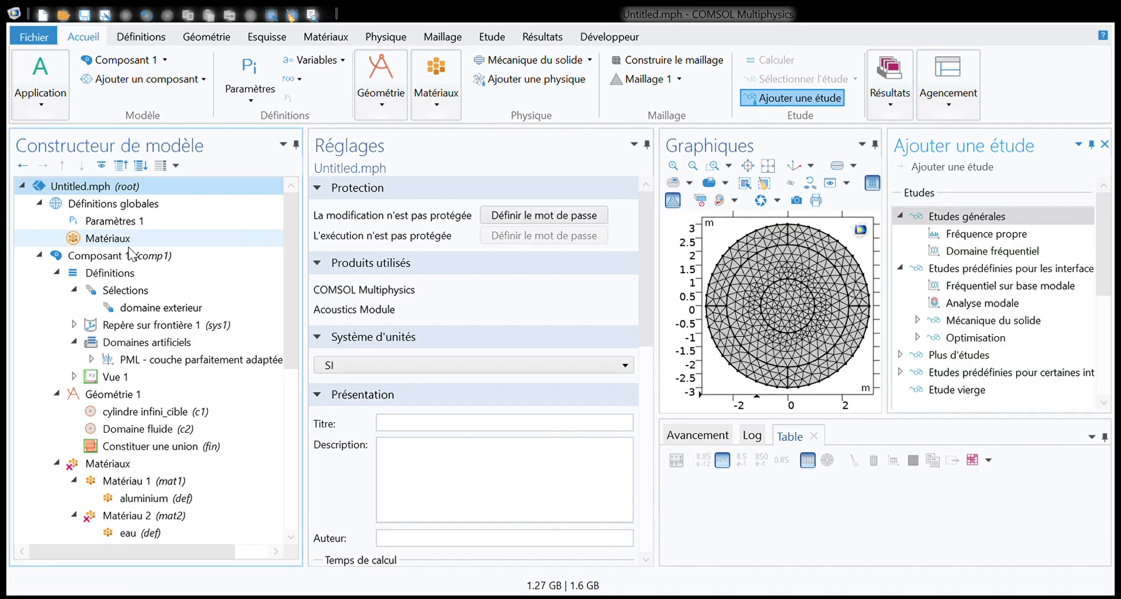
pyautogui.click(1007, 258)
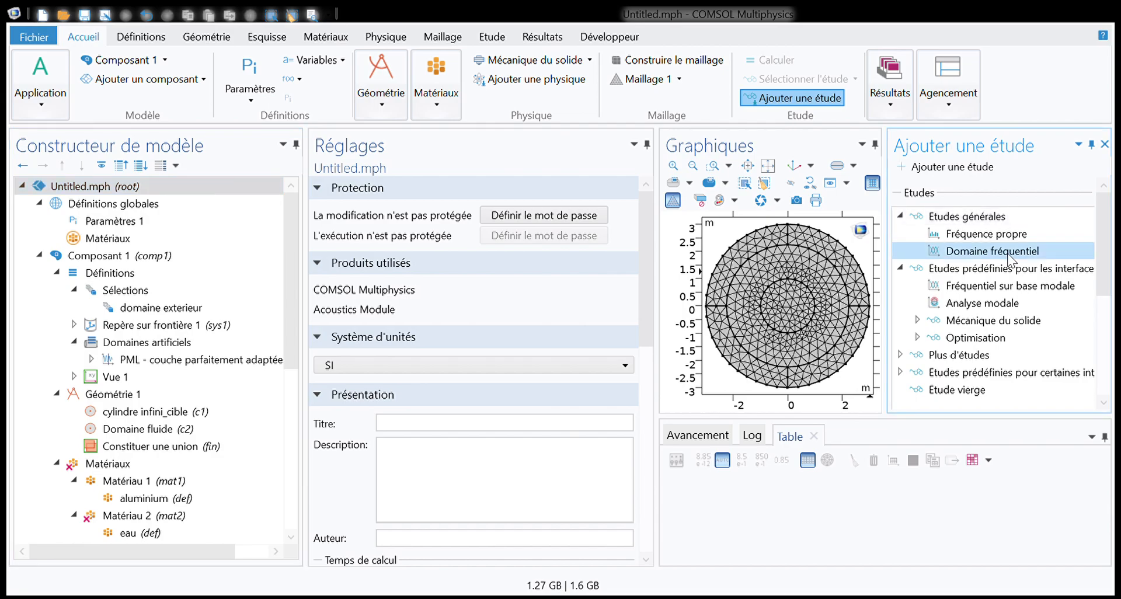
pyautogui.doubleClick(1008, 251)
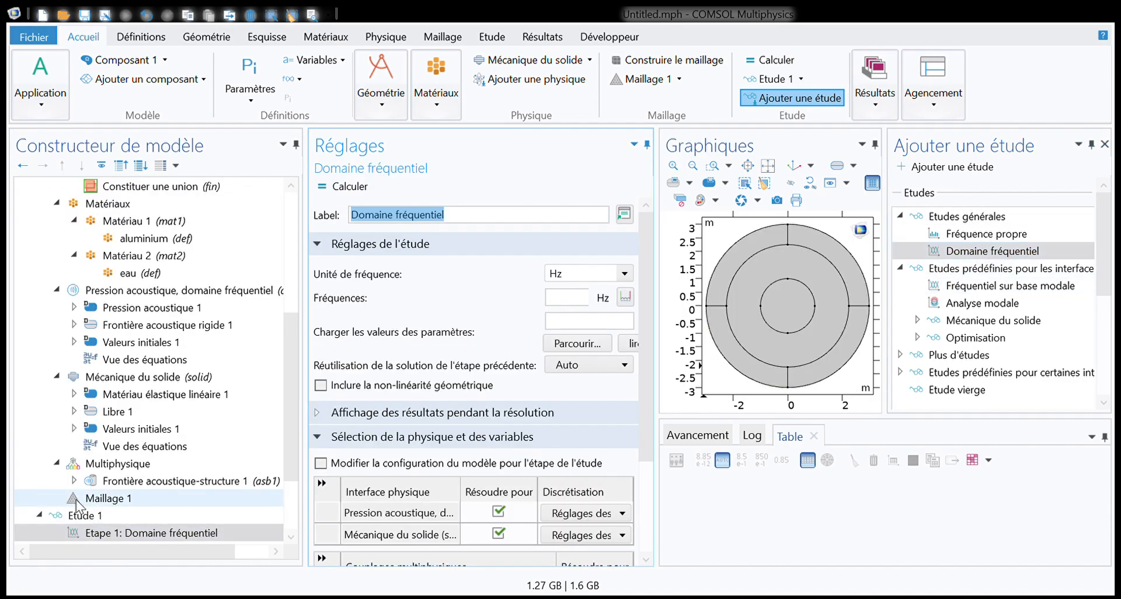
pyautogui.scroll(-2, 79, 499)
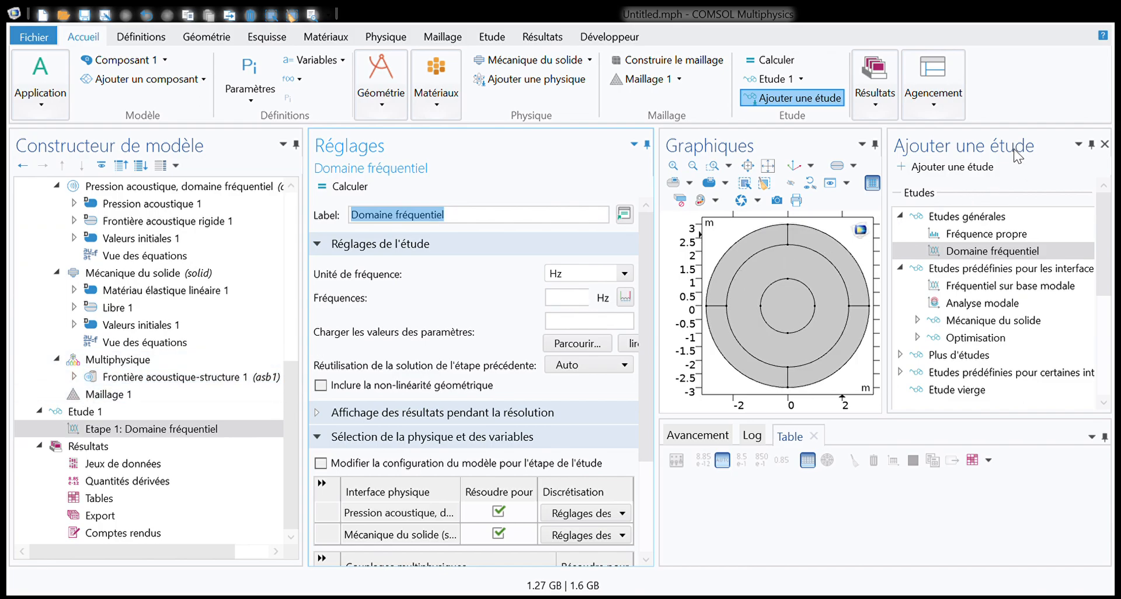
# Set the frequency of the Domaine fréquentiel study step to 100 Hz and try to compute the study
pyautogui.click(1105, 144)
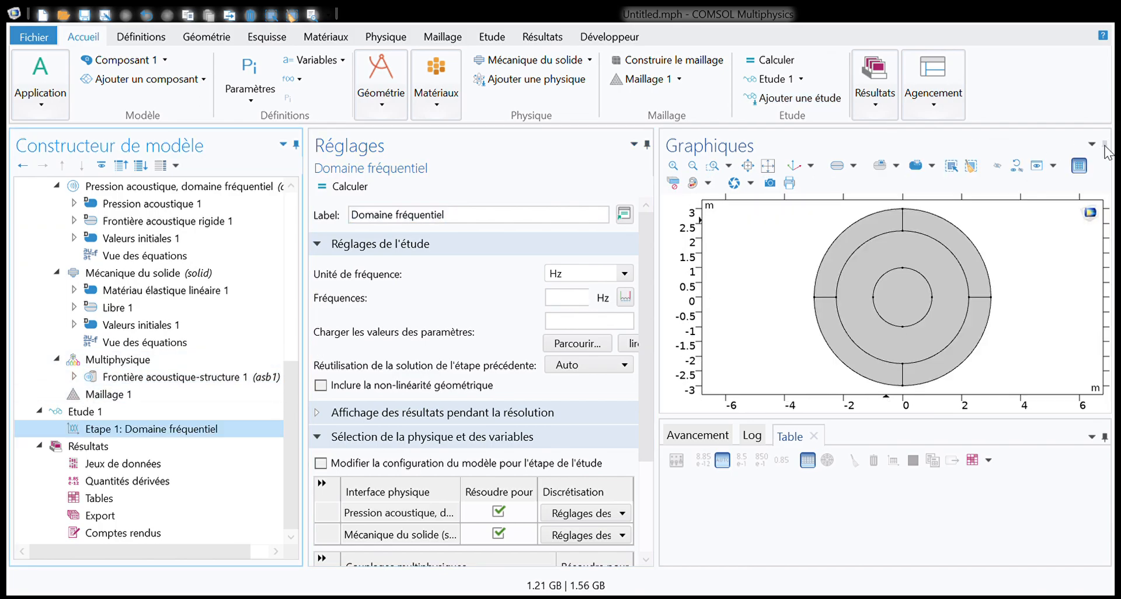
pyautogui.click(116, 431)
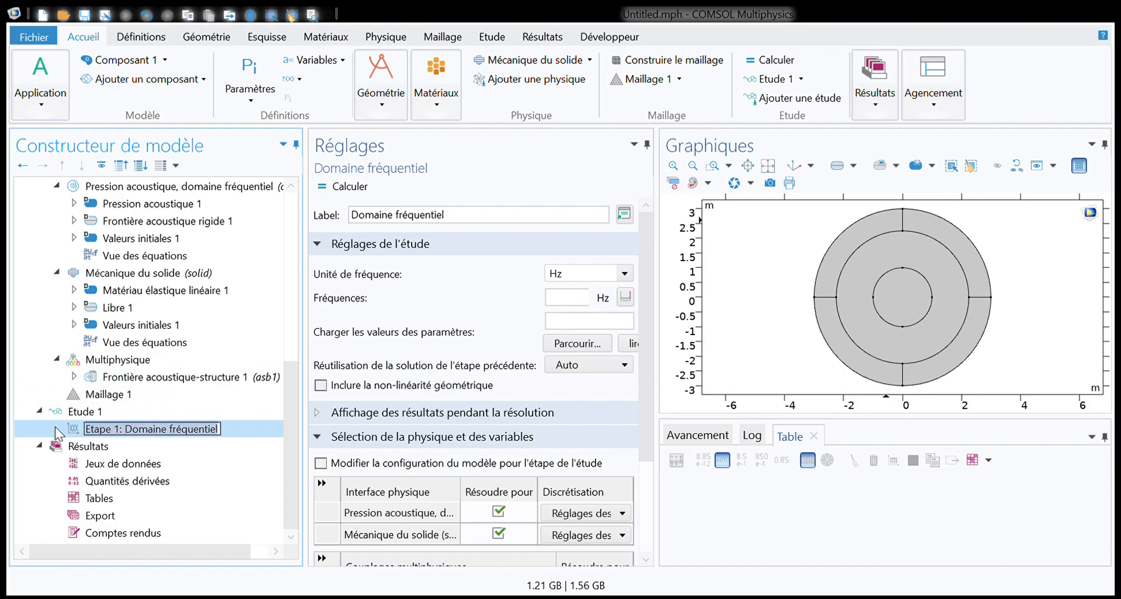
pyautogui.click(70, 427)
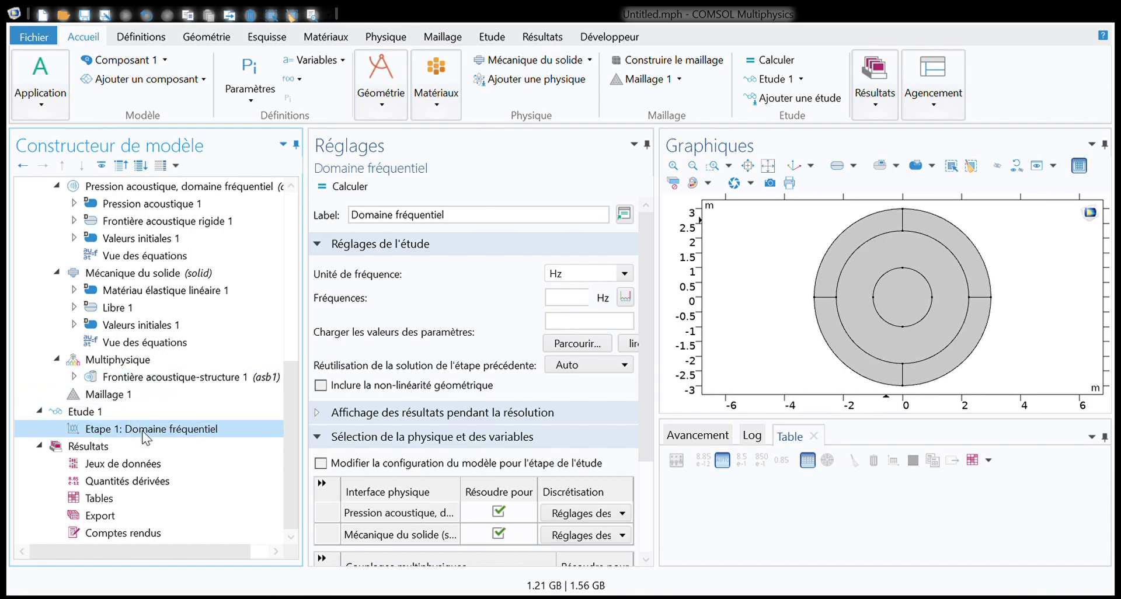
pyautogui.moveTo(666, 300); pyautogui.dragTo(742, 300)
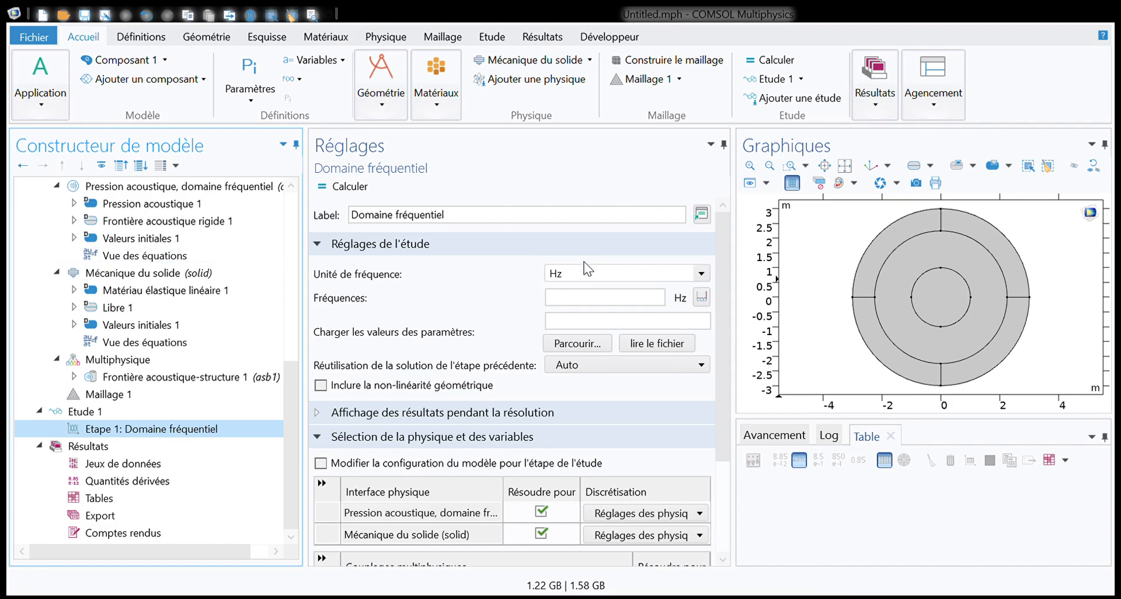
pyautogui.click(596, 303)
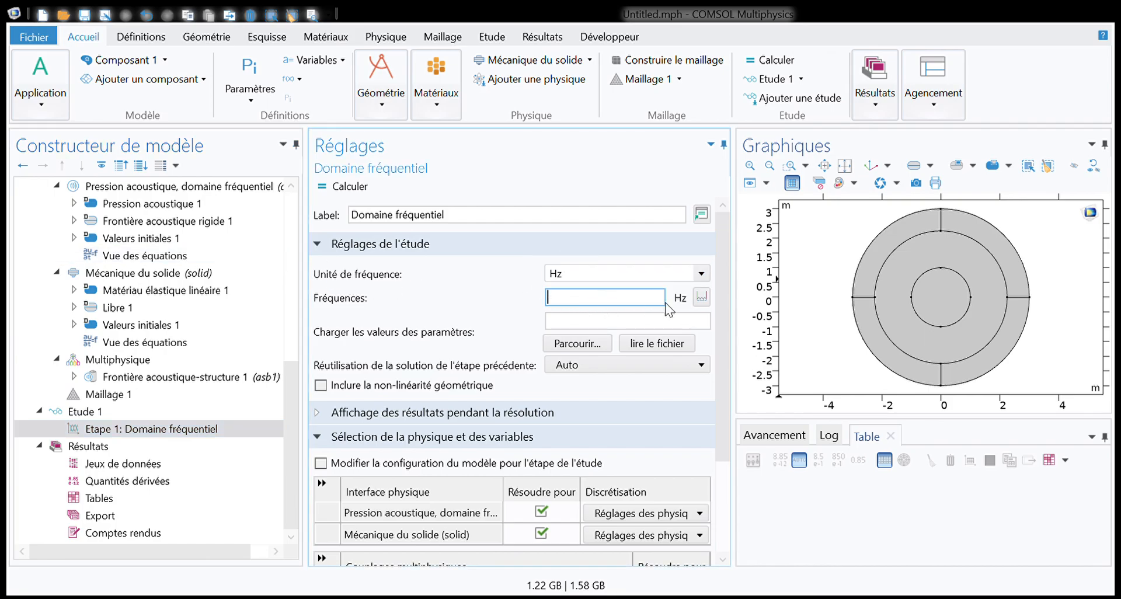
pyautogui.click(704, 297)
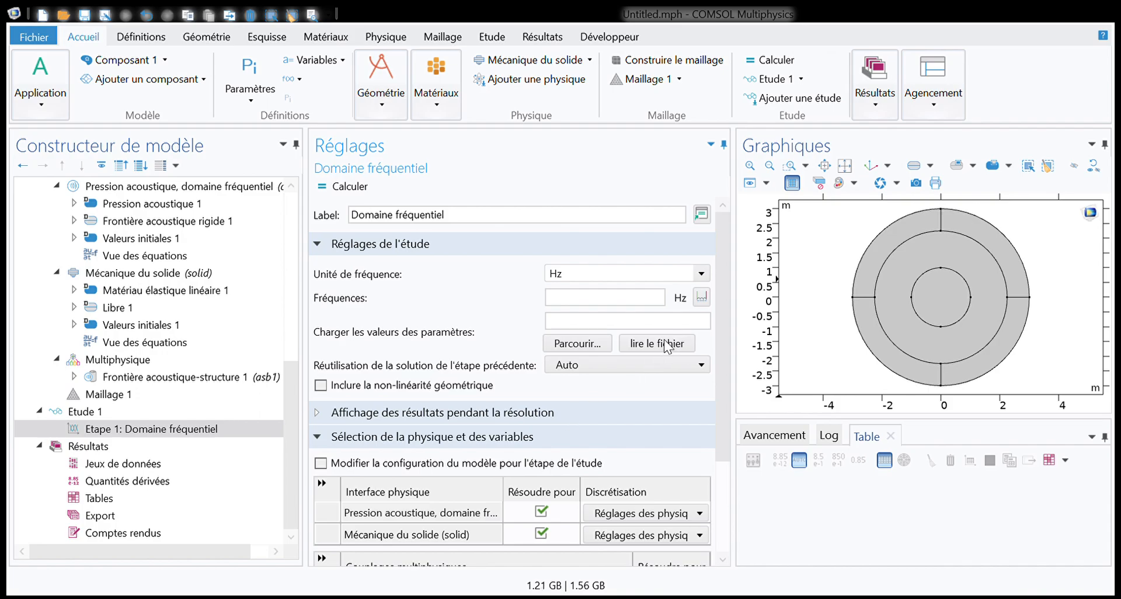
pyautogui.click(654, 298)
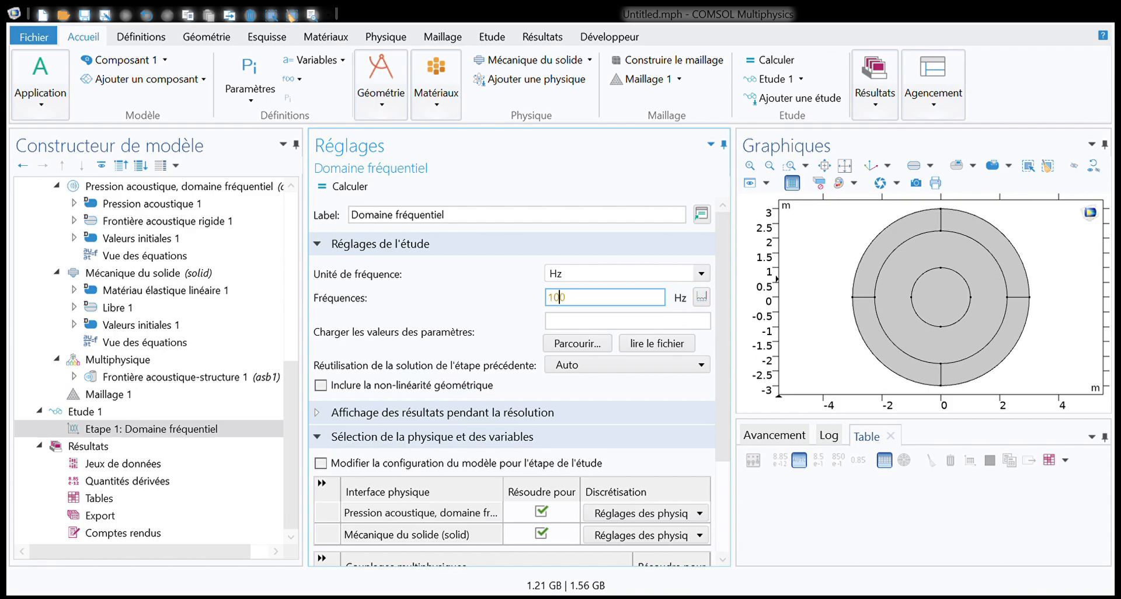
pyautogui.click(404, 312)
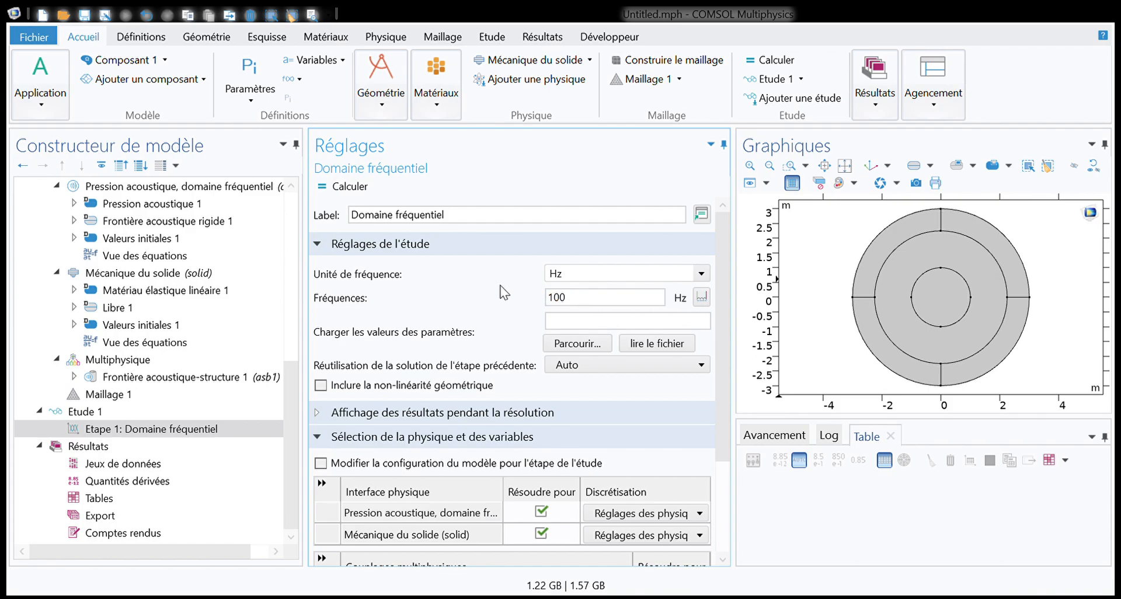
pyautogui.click(349, 187)
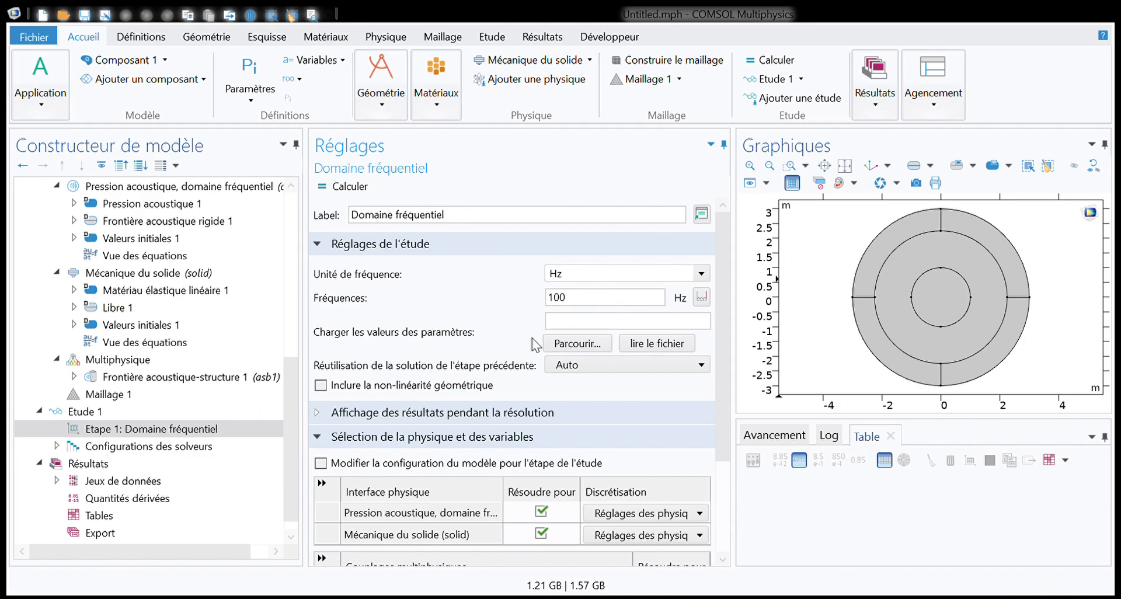
# Change the PML's geometry type to Cylindrique and check its centre coordinates and scaling settings
pyautogui.scroll(7, 205, 359)
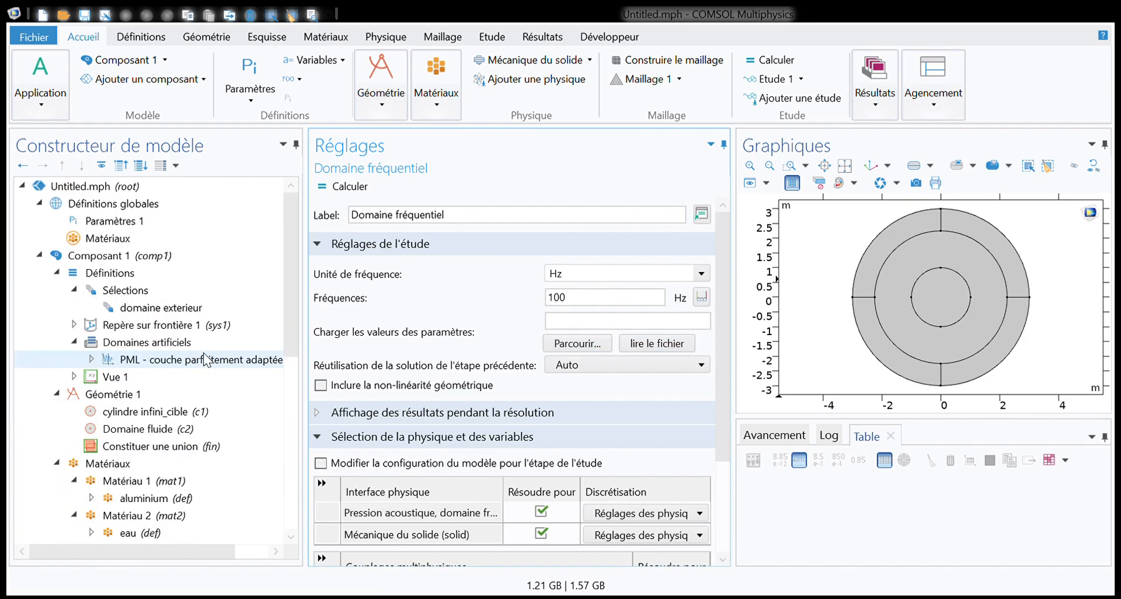
pyautogui.click(117, 360)
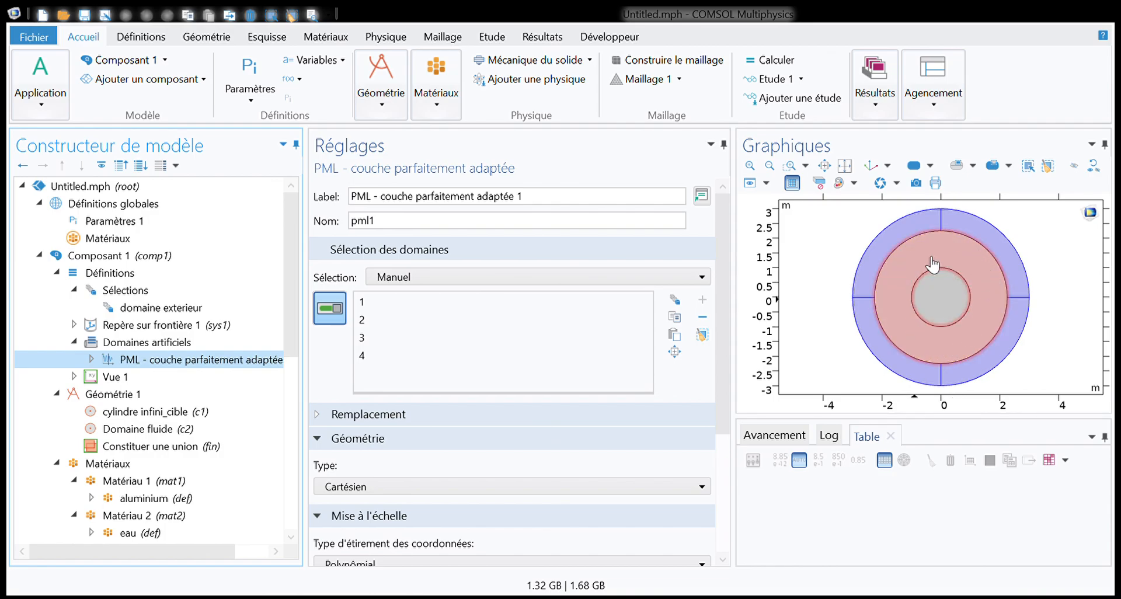
pyautogui.scroll(-3, 525, 379)
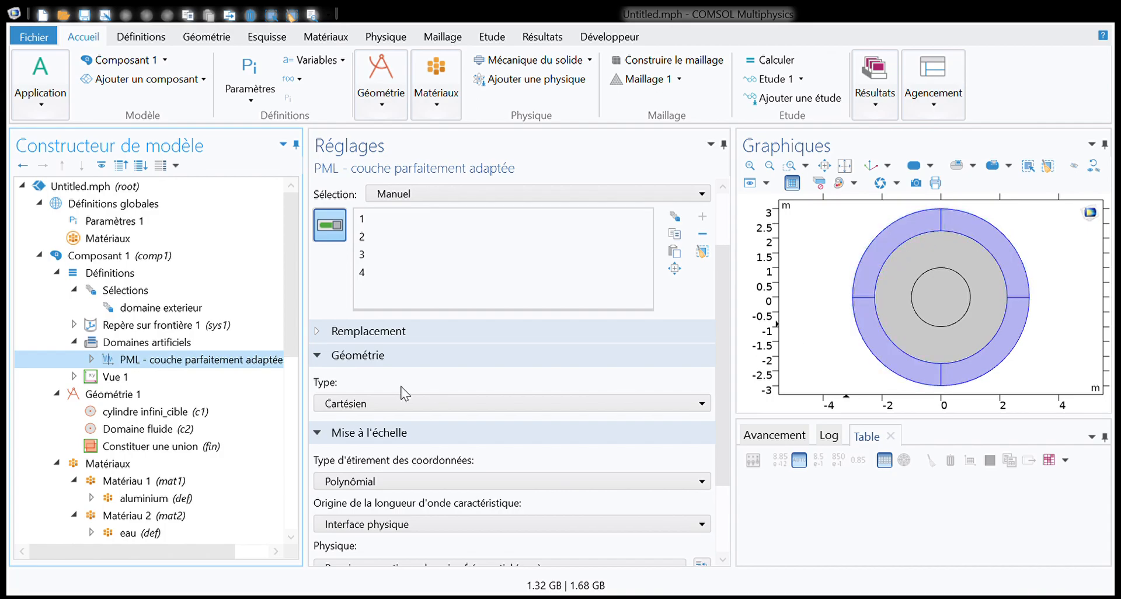
pyautogui.click(326, 379)
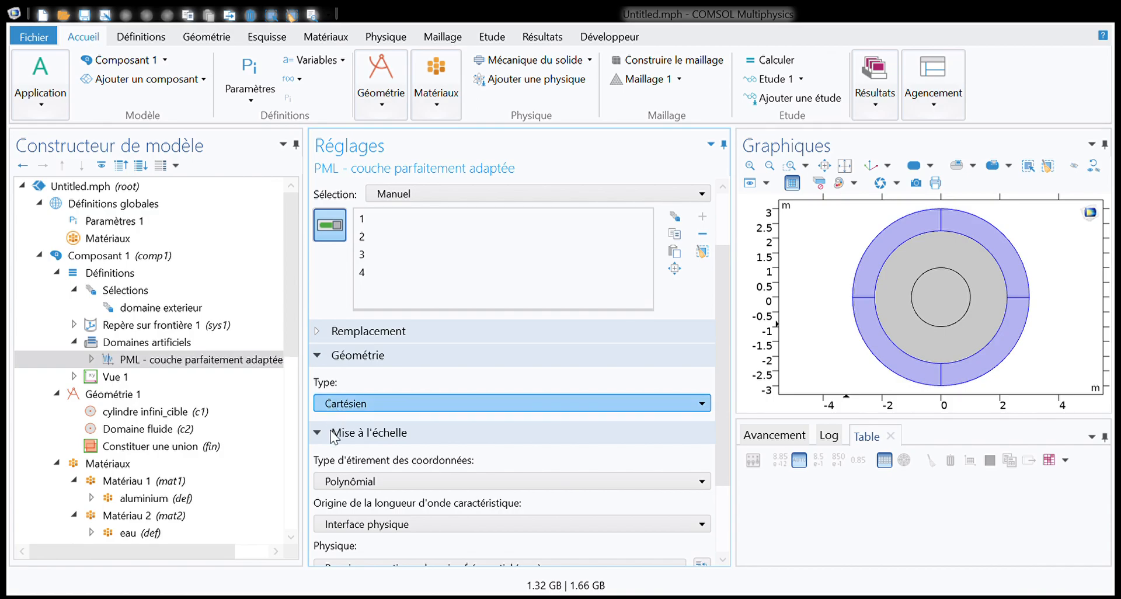
pyautogui.press('Down')
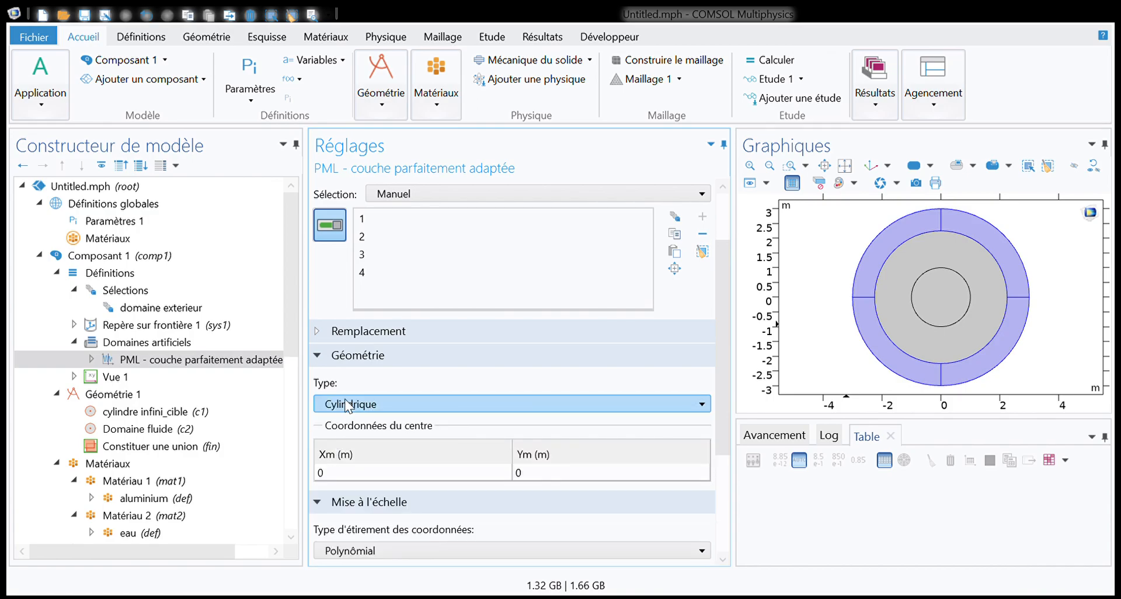
pyautogui.click(324, 477)
pyautogui.click(514, 474)
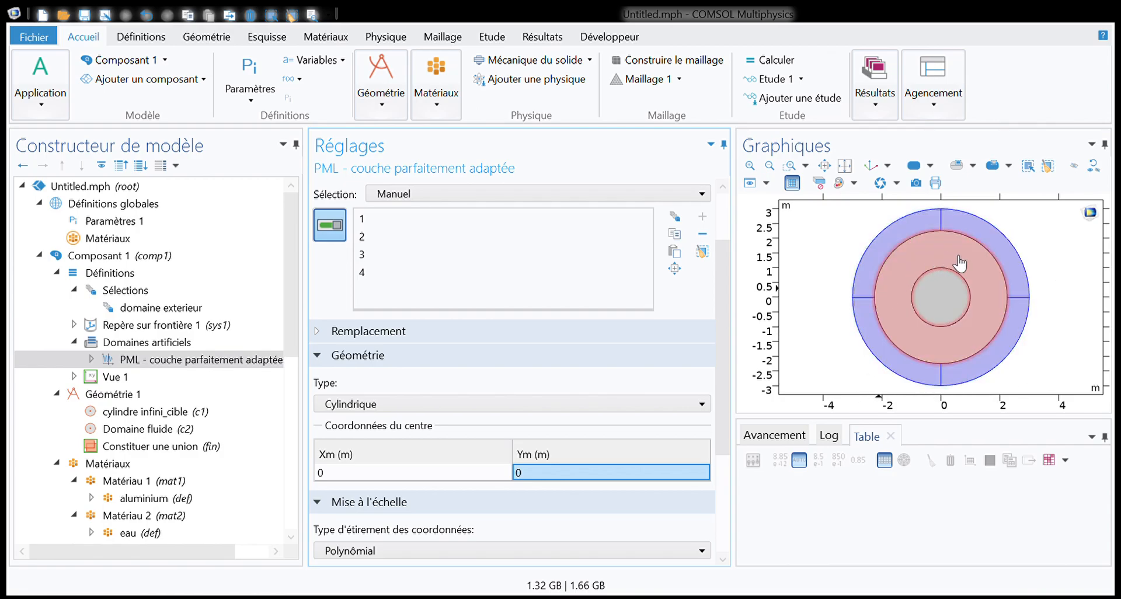
pyautogui.scroll(-1, 354, 413)
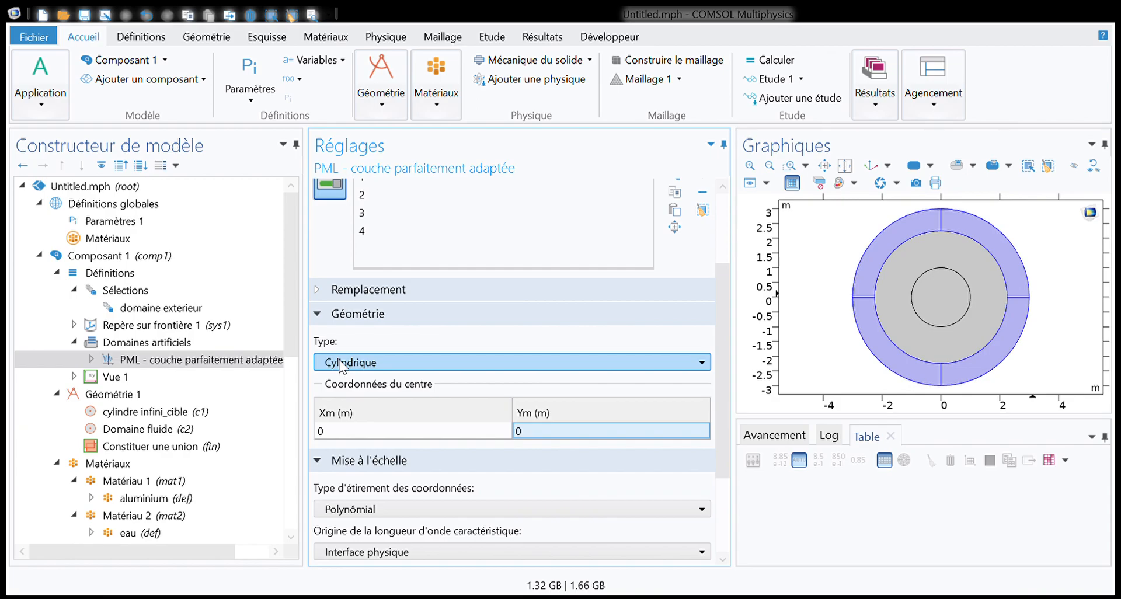
pyautogui.scroll(-3, 490, 469)
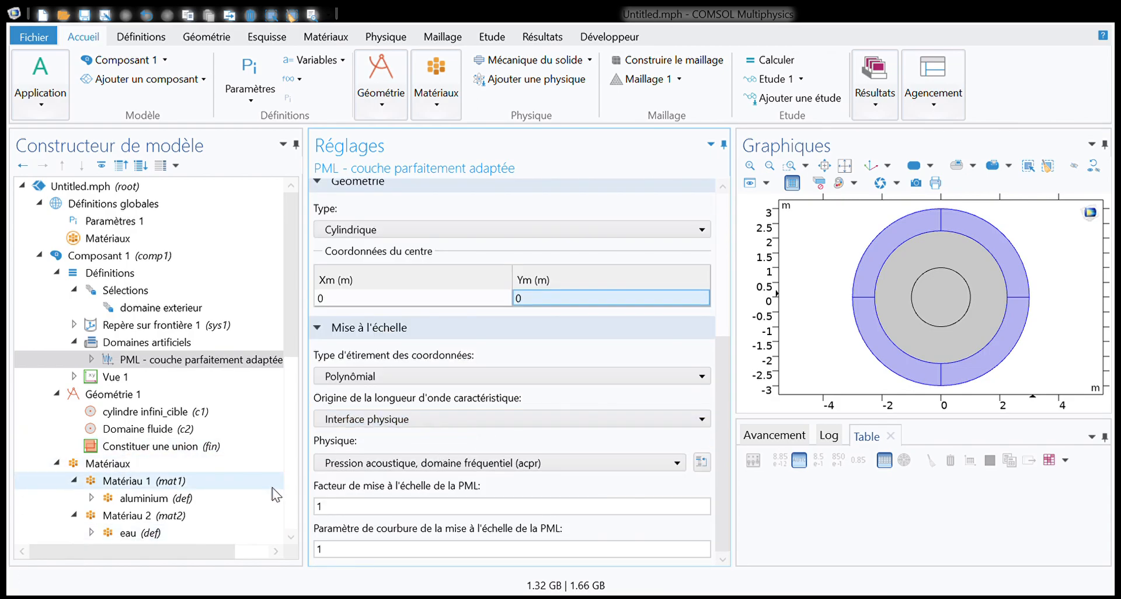
# Return to the Domaine fréquentiel step of Etude 1 and compute the study
pyautogui.scroll(-3, 272, 489)
pyautogui.scroll(-4, 165, 422)
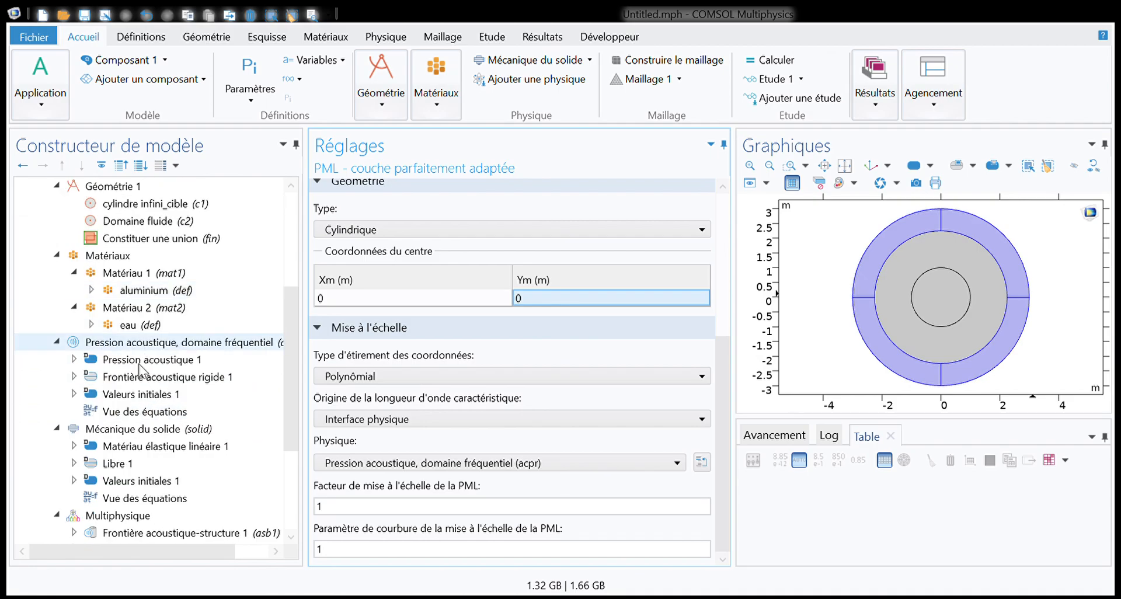
pyautogui.click(120, 411)
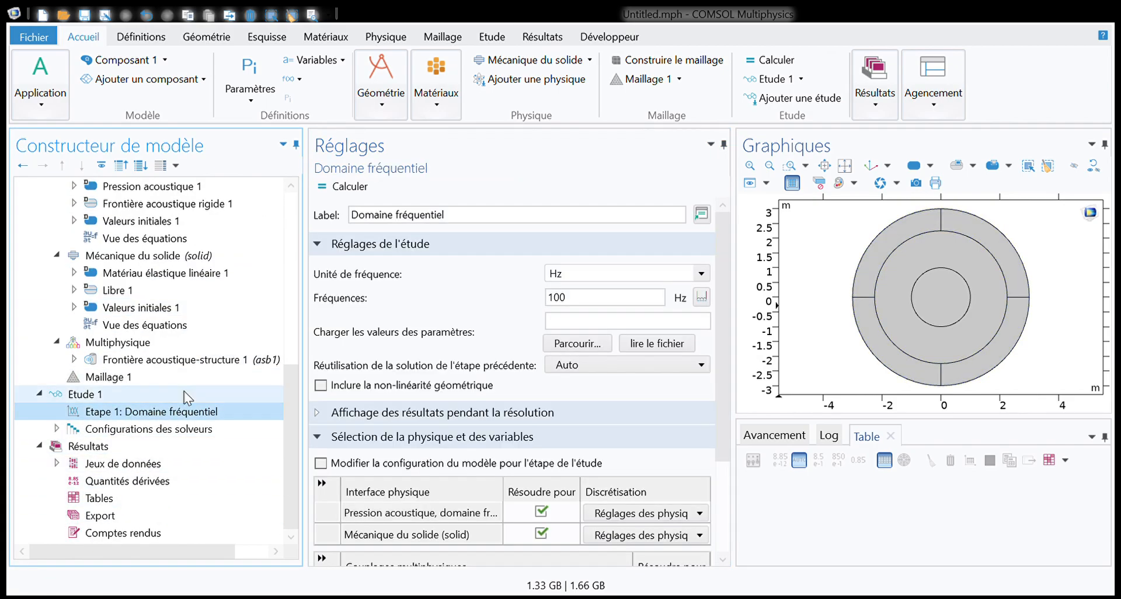
pyautogui.click(350, 188)
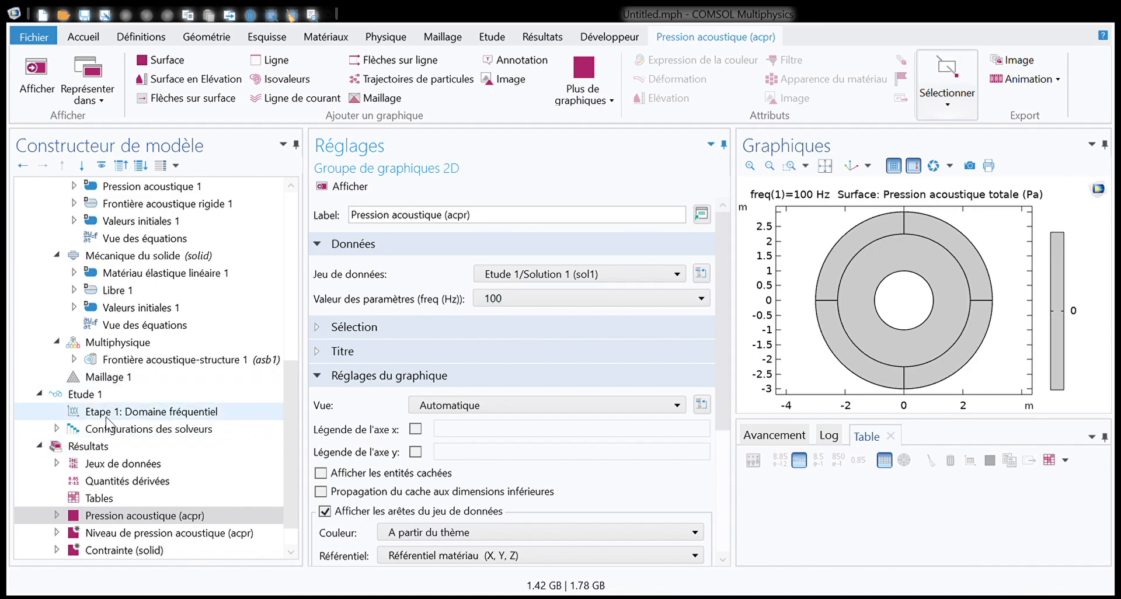
# Examine the Pression acoustique (acpr) plot group and its Surface 1 plot in an enlarged graphics area, and expand Niveau de pression acoustique (acpr)
pyautogui.scroll(-1, 69, 450)
pyautogui.click(76, 412)
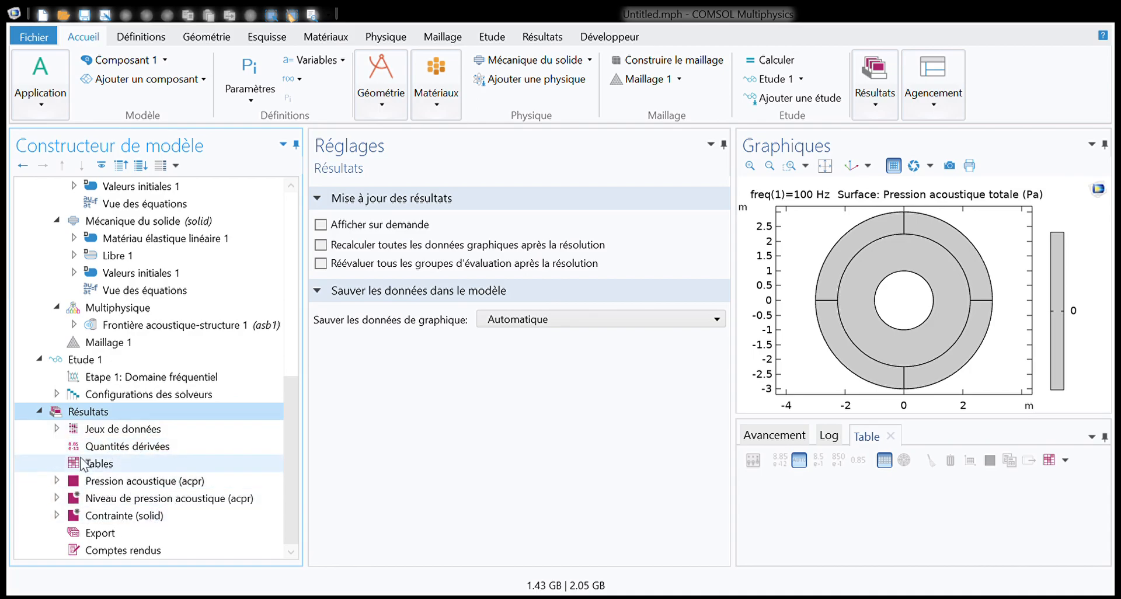
pyautogui.click(95, 484)
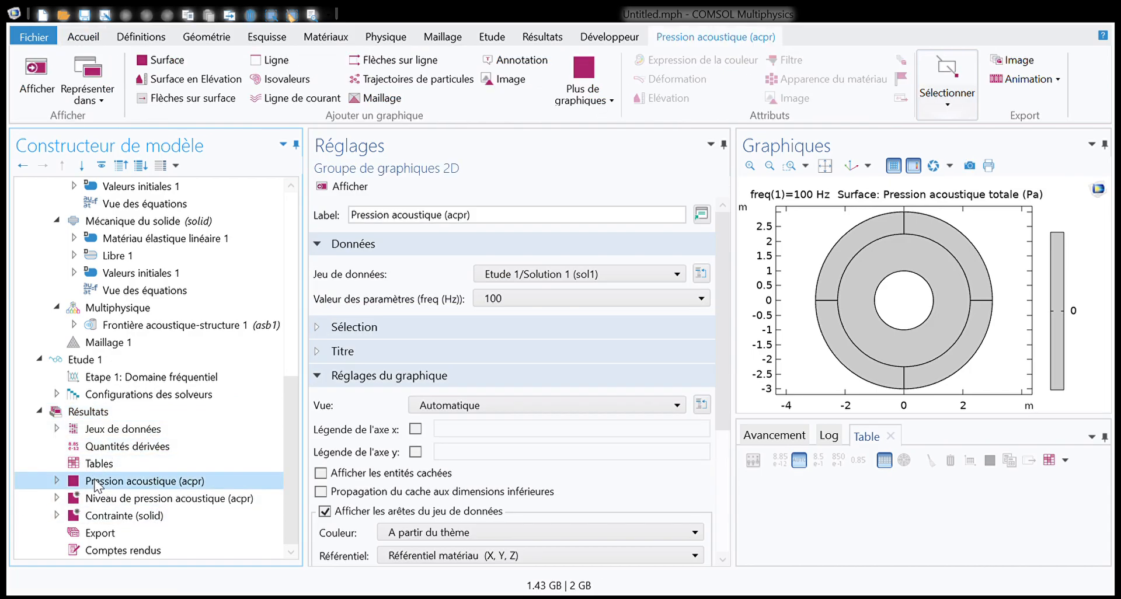
pyautogui.scroll(-1, 104, 495)
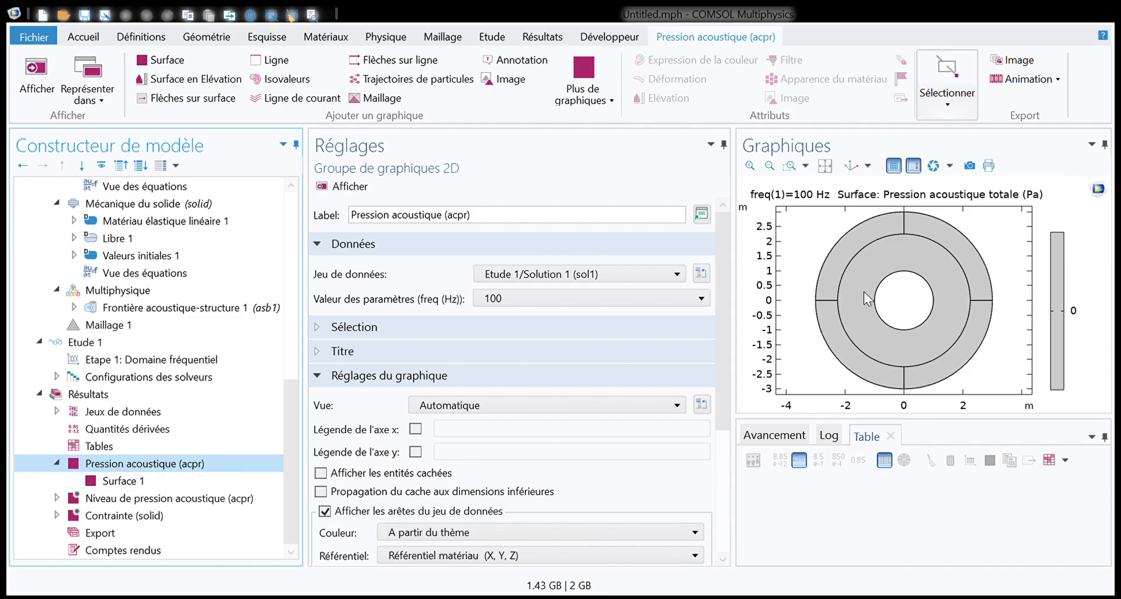
pyautogui.click(143, 480)
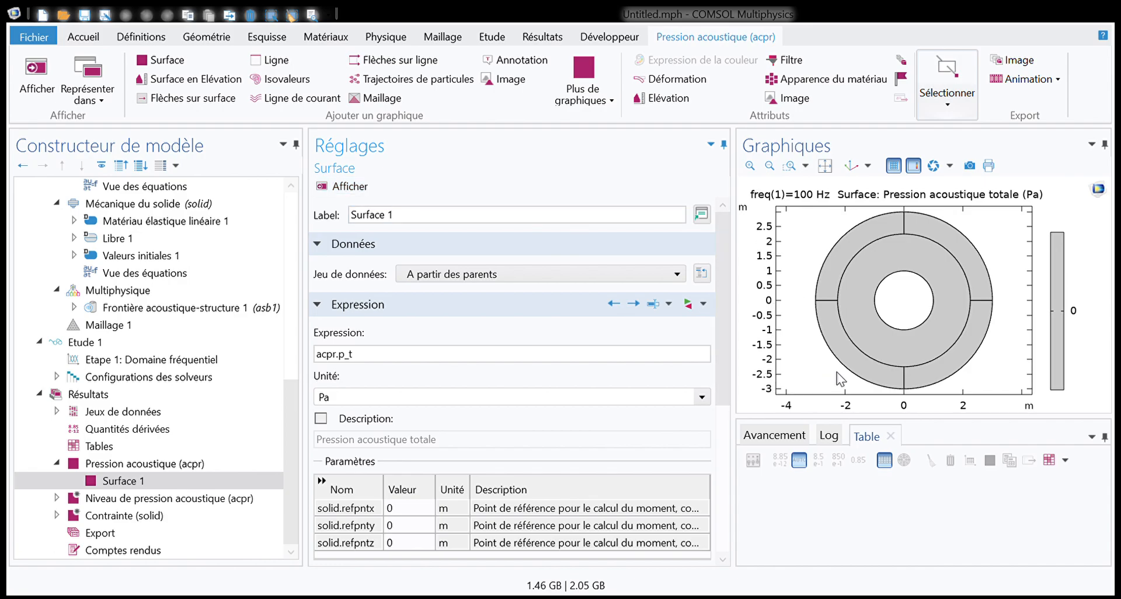
pyautogui.click(129, 469)
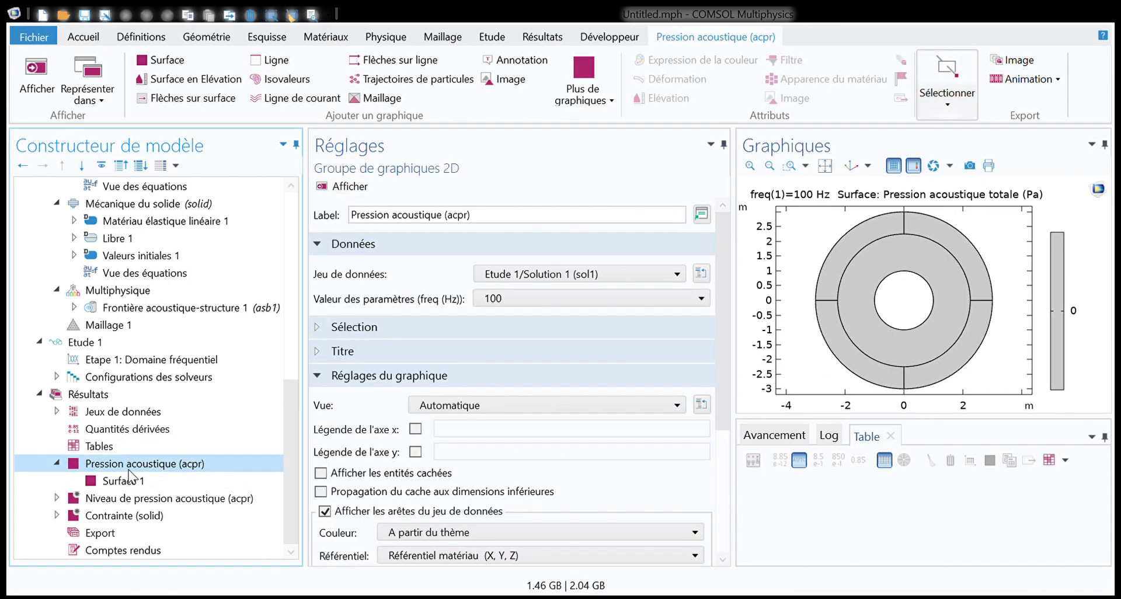
pyautogui.click(741, 414)
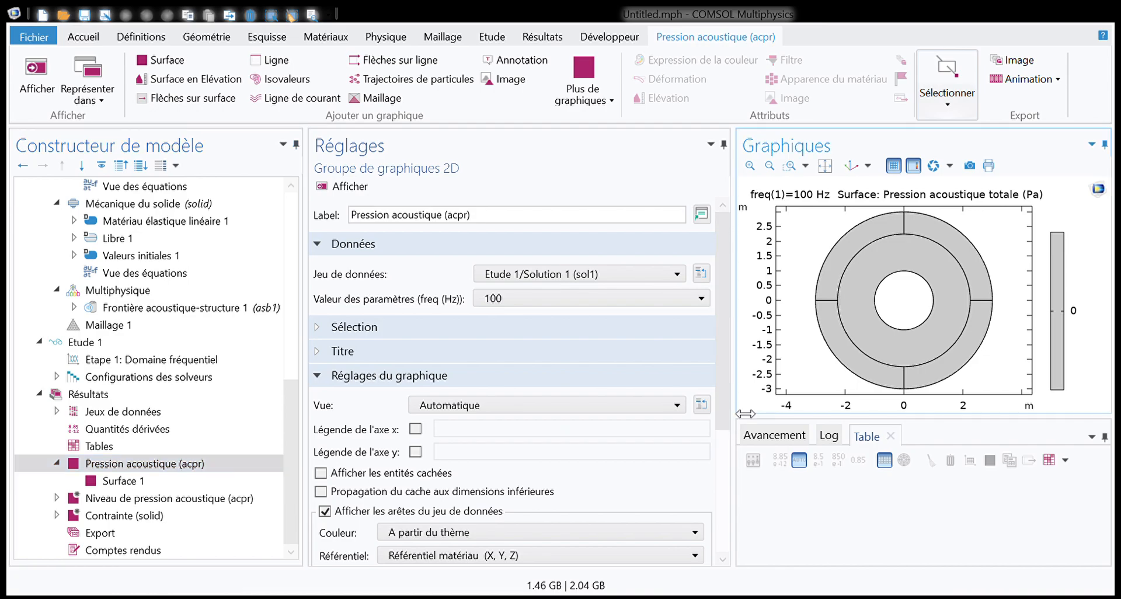
pyautogui.moveTo(741, 413); pyautogui.dragTo(686, 415)
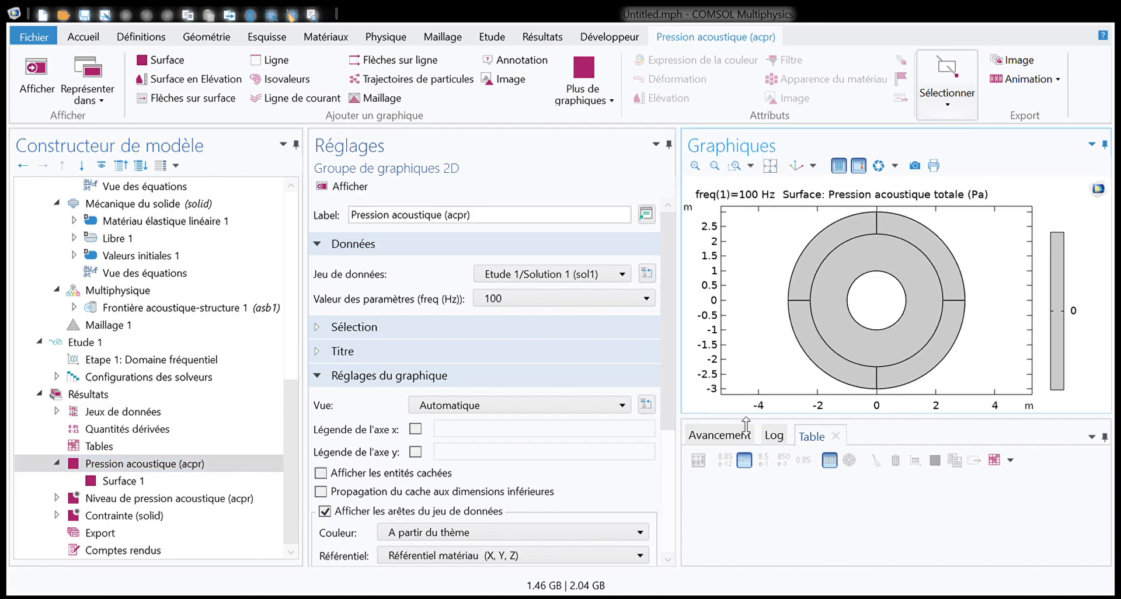
pyautogui.moveTo(752, 450); pyautogui.dragTo(751, 446)
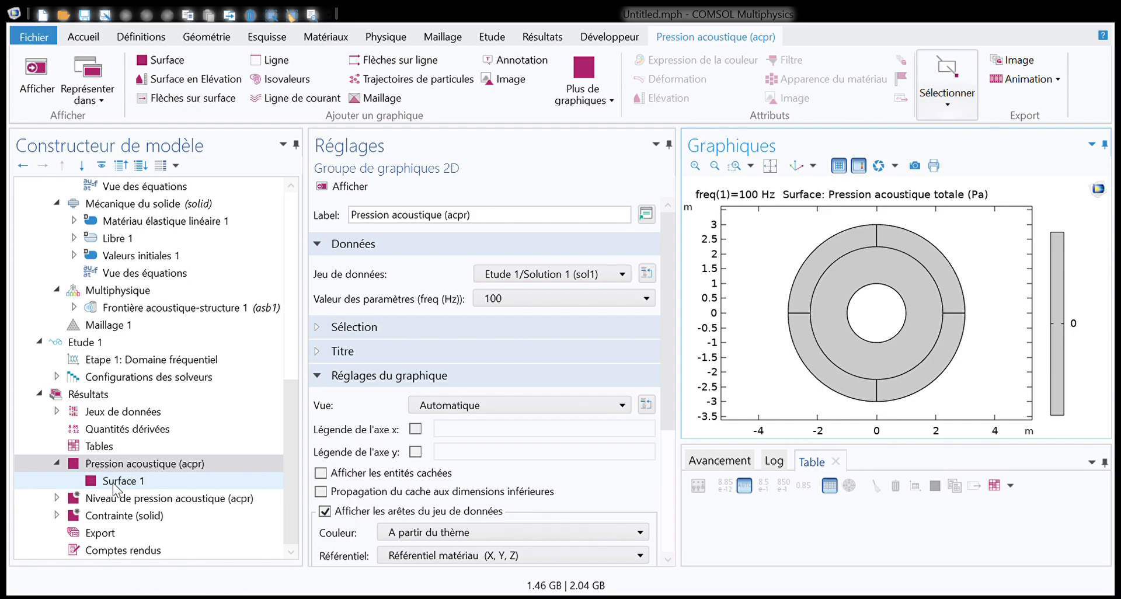
pyautogui.click(115, 482)
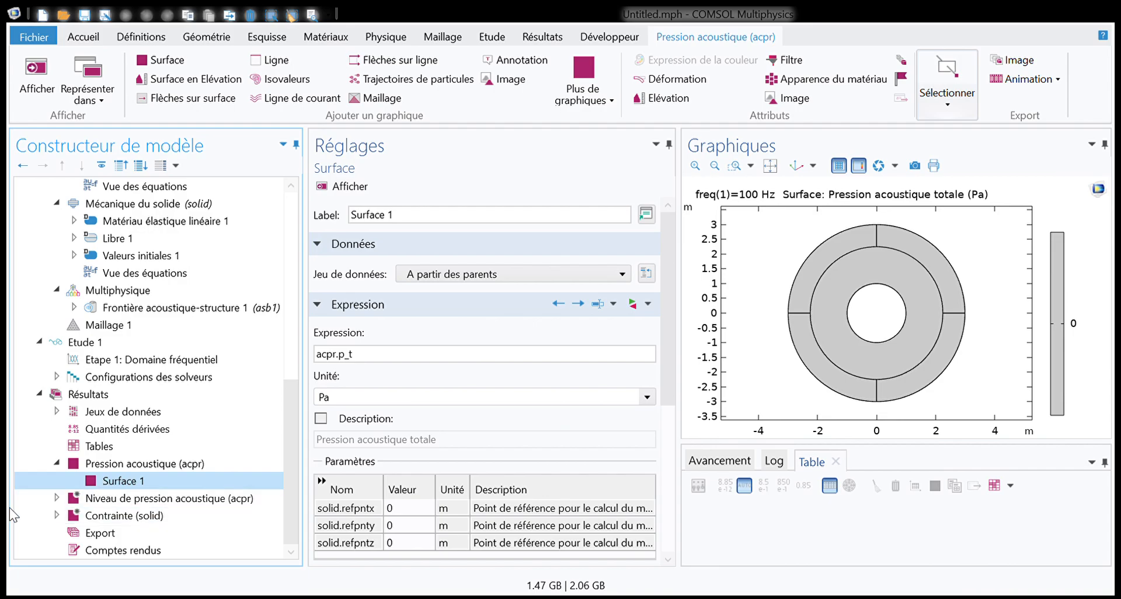
pyautogui.click(57, 498)
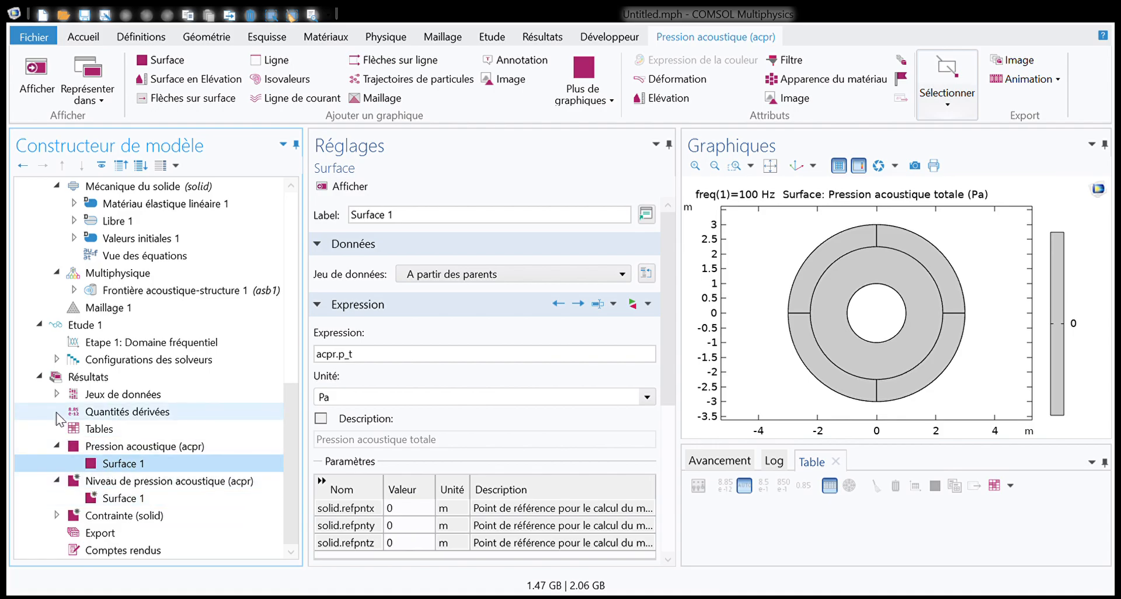
# Review the settings of Etude 1 and Résultats along with the model tree's definitions, materials and physics
pyautogui.click(82, 325)
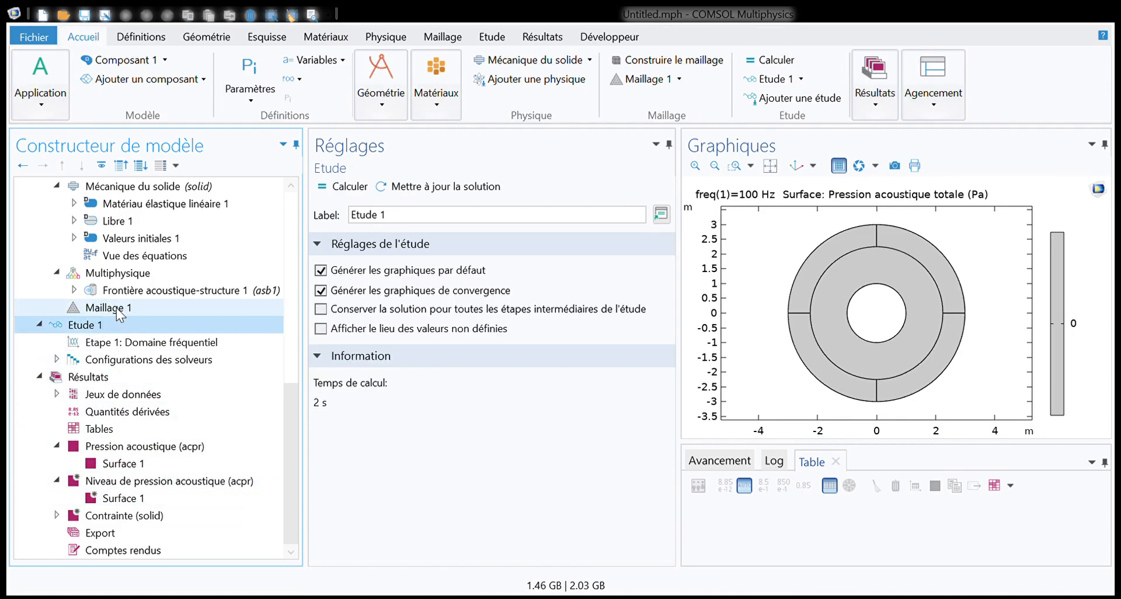
pyautogui.scroll(10, 116, 309)
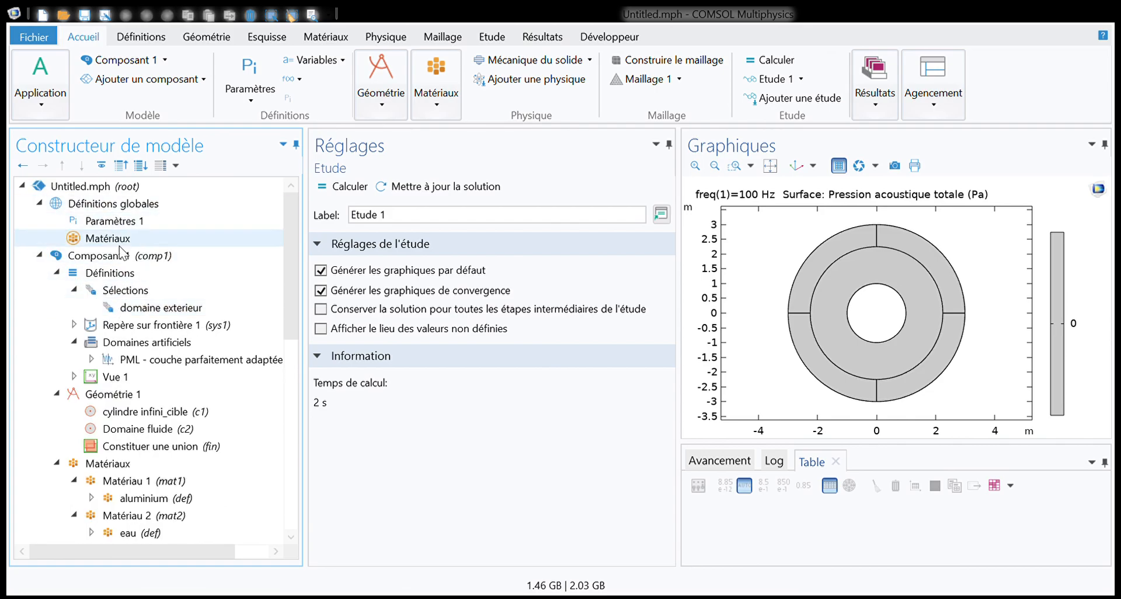
pyautogui.scroll(-9, 81, 327)
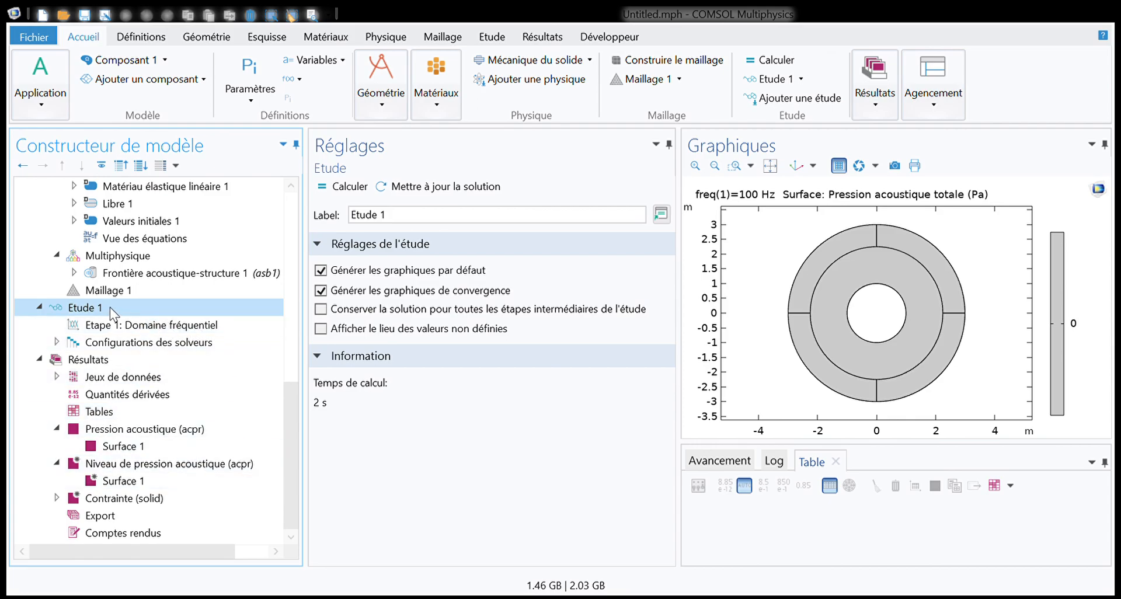
pyautogui.click(64, 361)
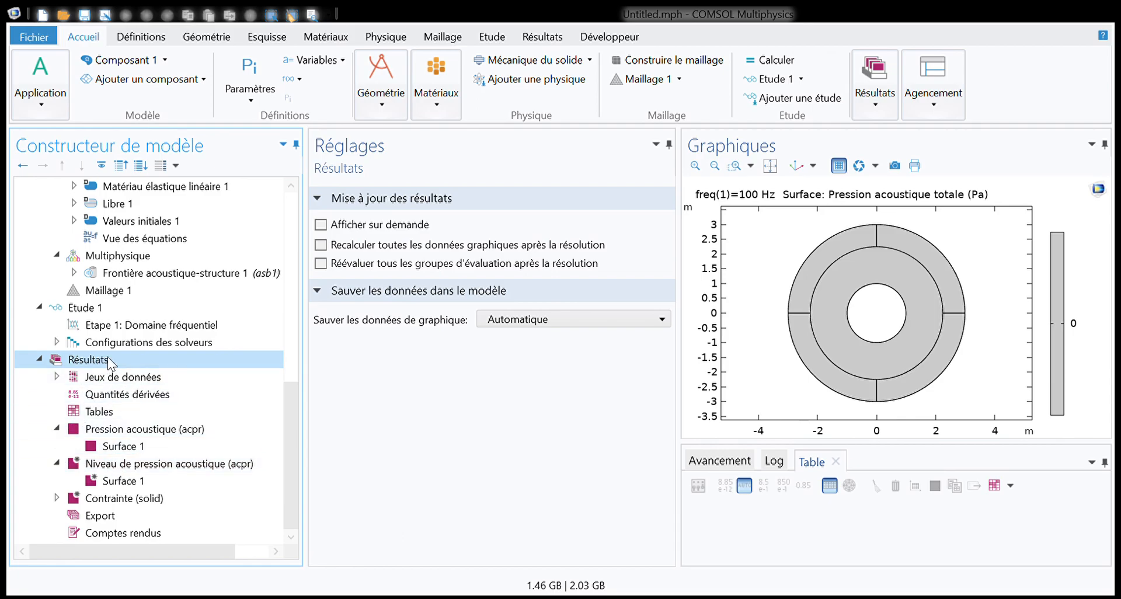
pyautogui.scroll(3, 150, 368)
pyautogui.scroll(1, 151, 369)
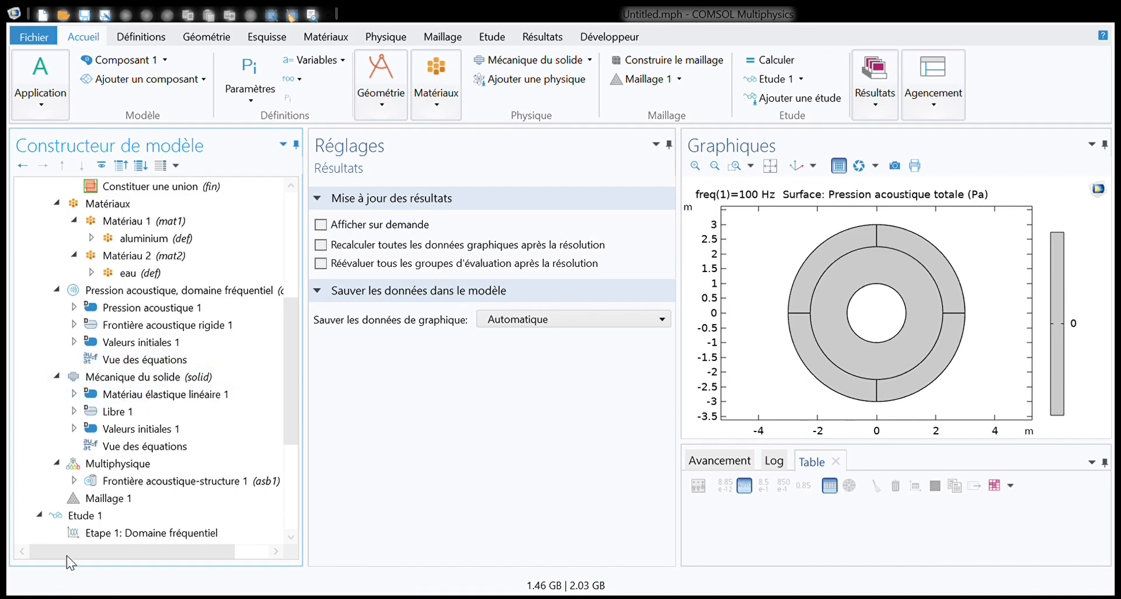
# Examine the Pression acoustique, domaine fréquentiel settings and the boundary selection list of Frontière acoustique rigide 1
pyautogui.scroll(1, 126, 493)
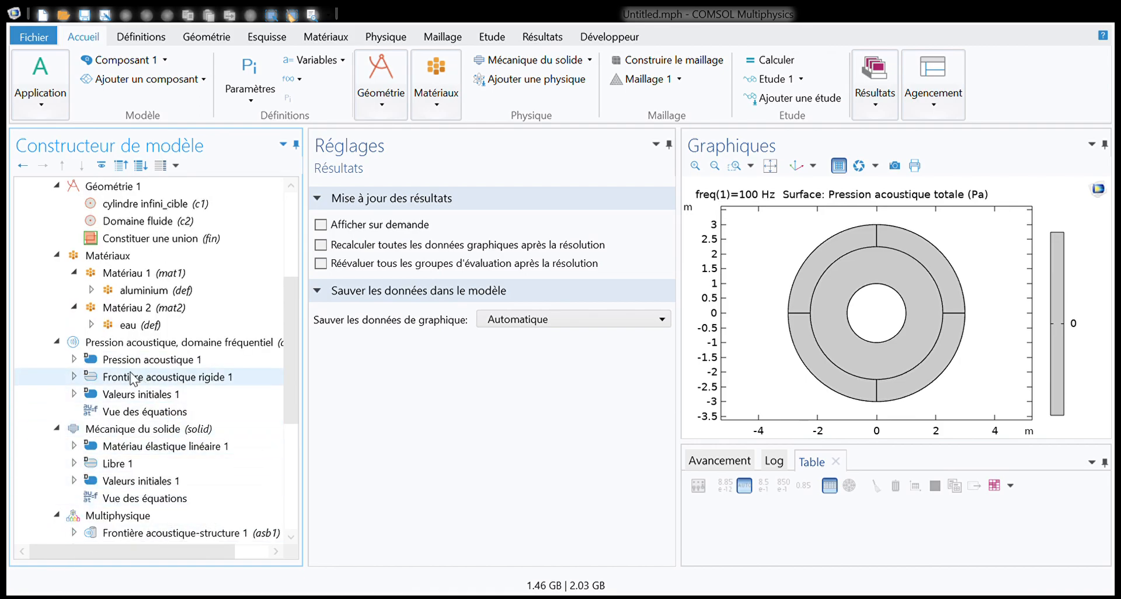
pyautogui.click(97, 344)
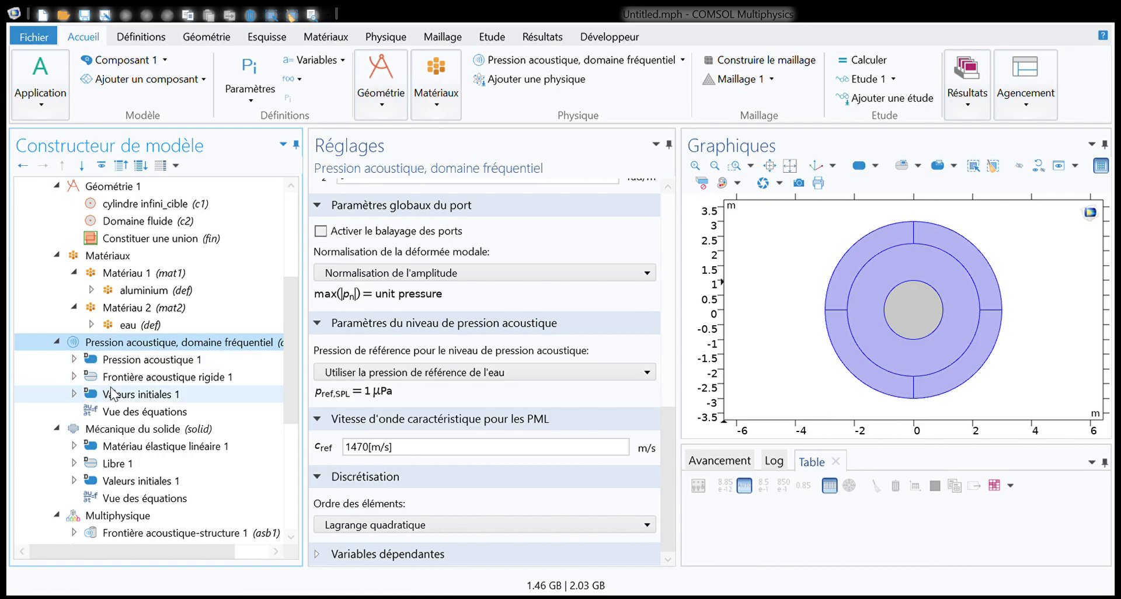
pyautogui.click(74, 377)
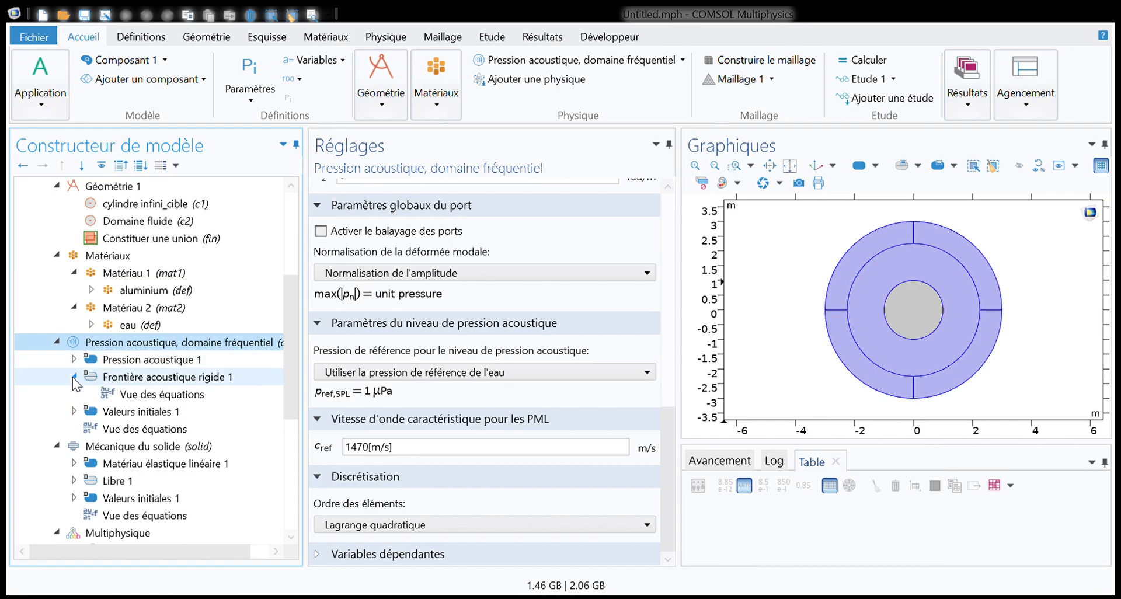
pyautogui.scroll(-1, 289, 385)
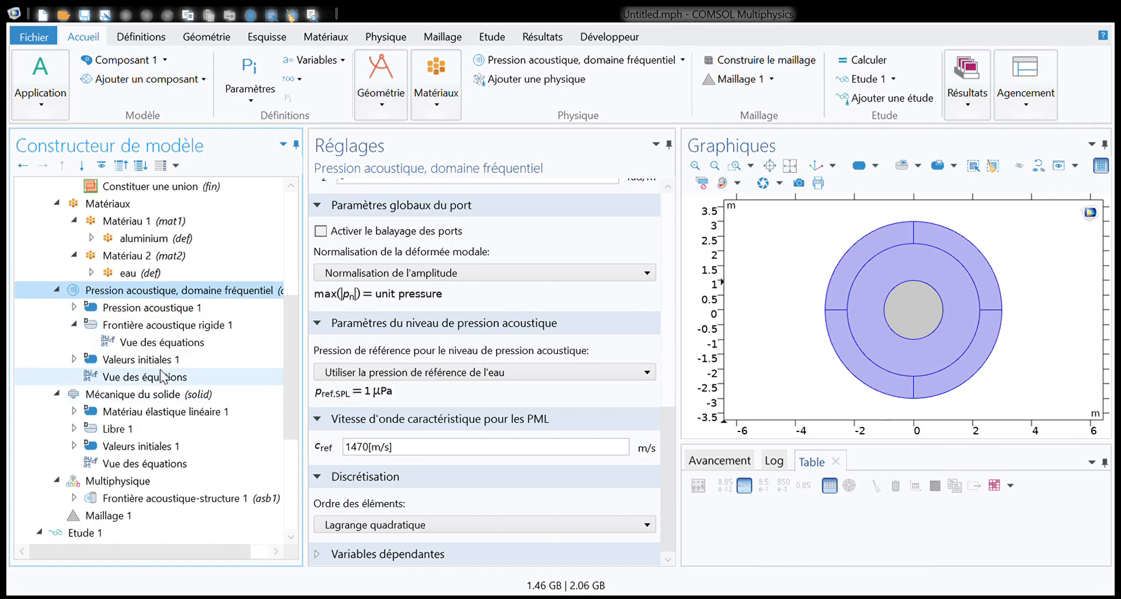
pyautogui.click(136, 328)
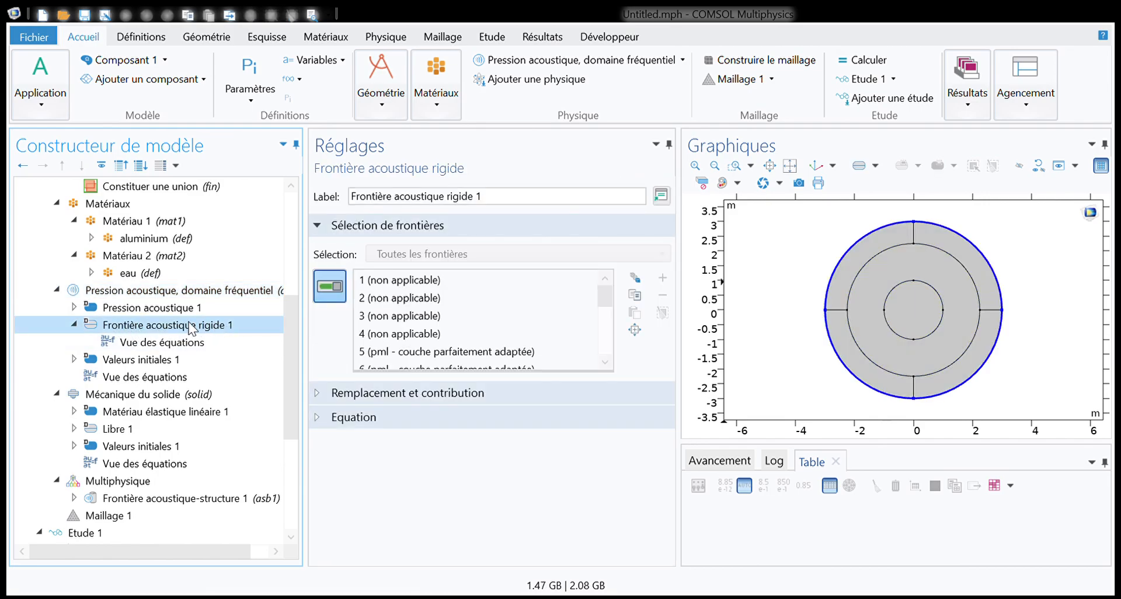
pyautogui.scroll(-2, 450, 302)
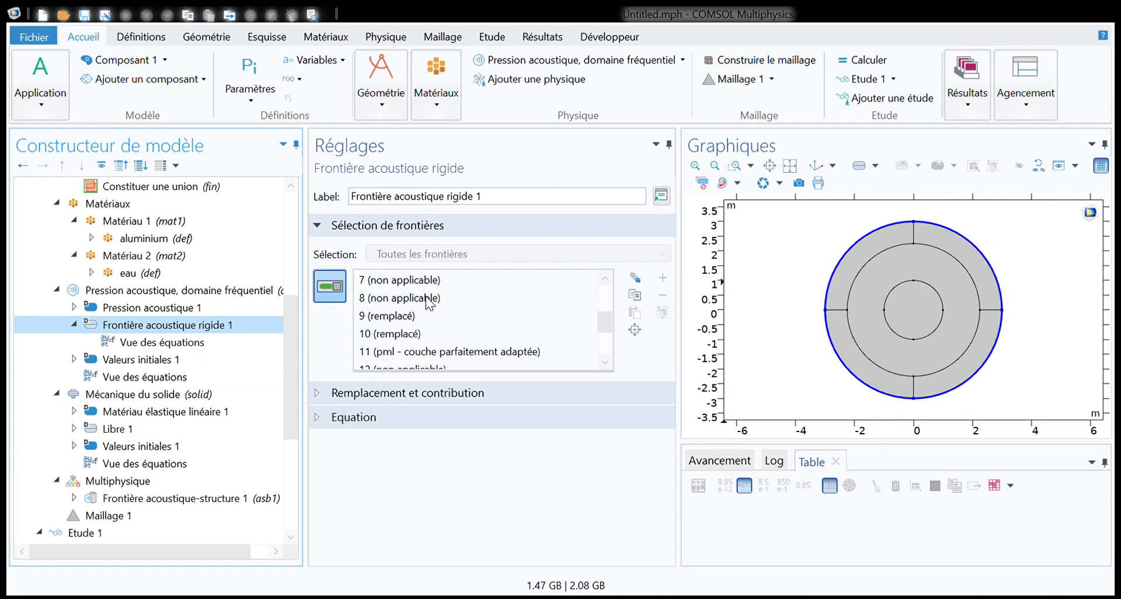
pyautogui.scroll(-2, 430, 301)
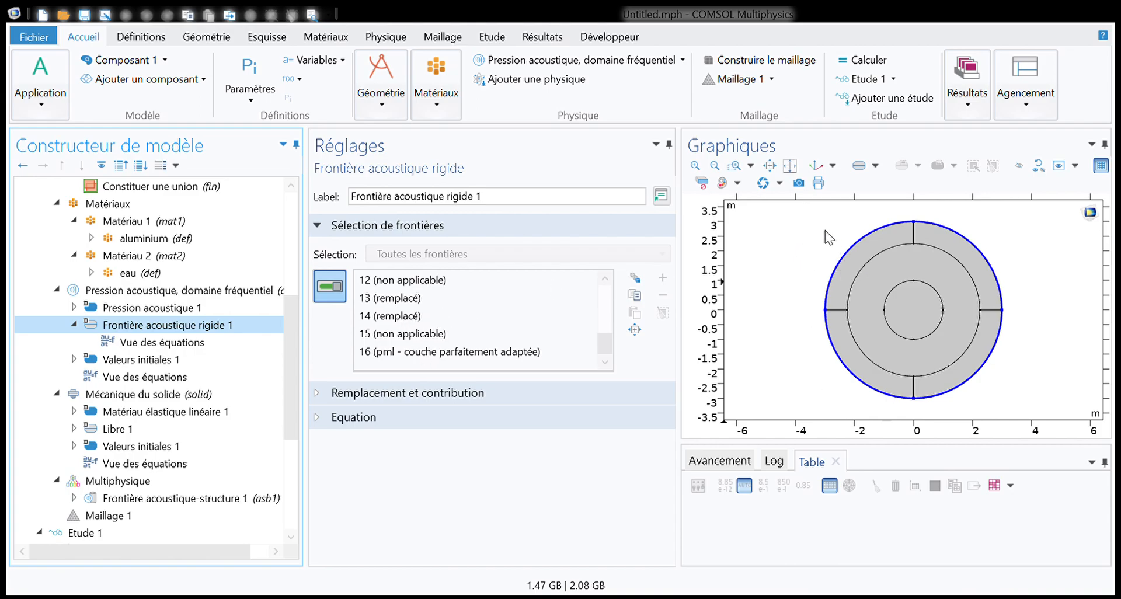
pyautogui.click(130, 325)
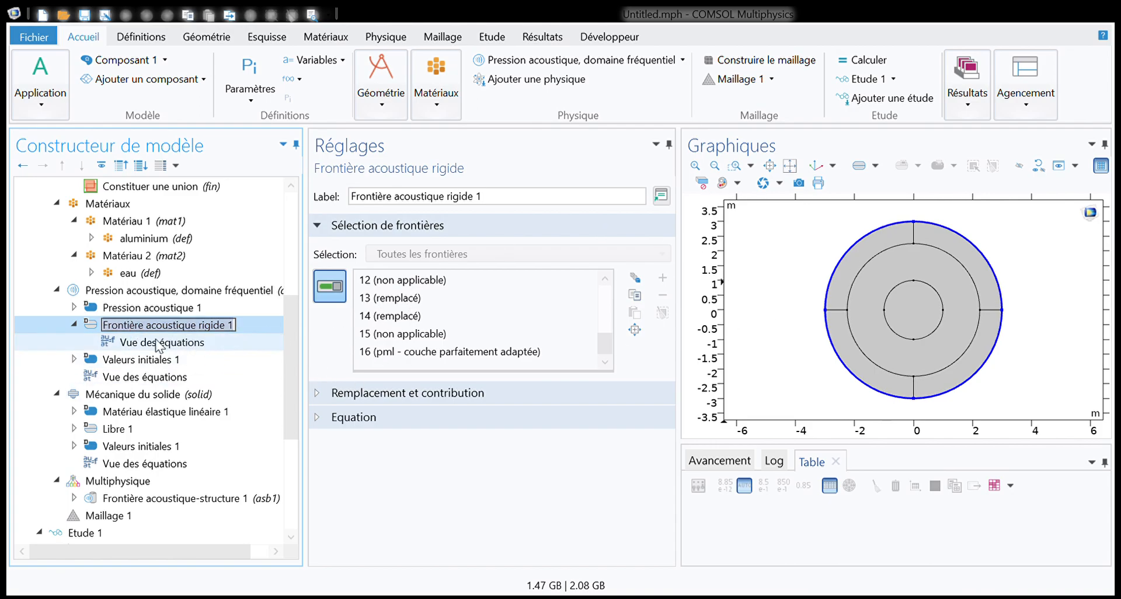
pyautogui.click(86, 323)
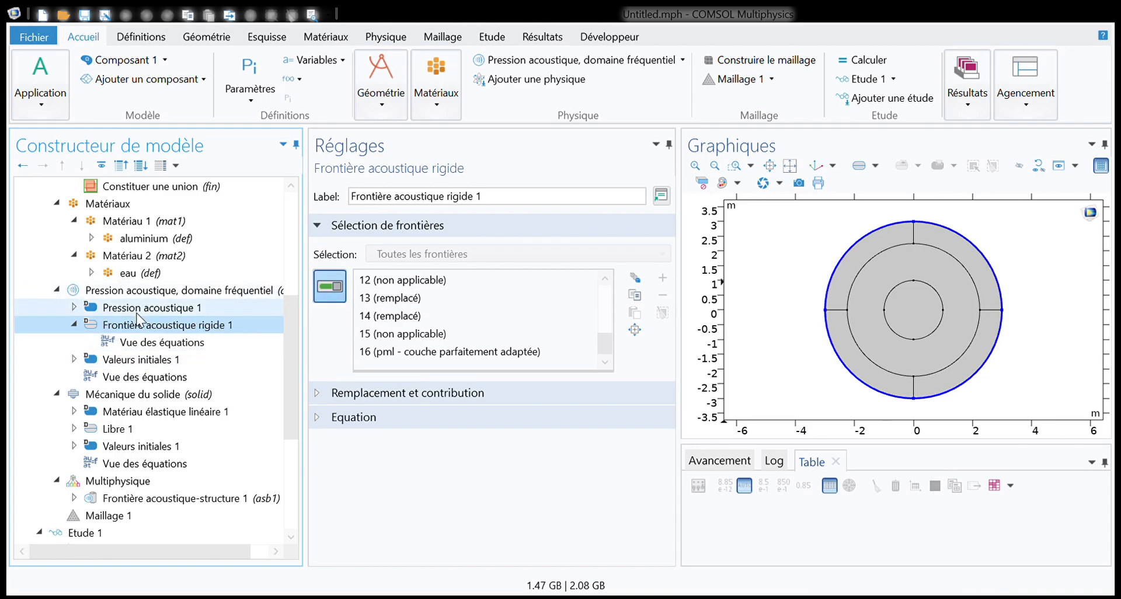
pyautogui.click(129, 291)
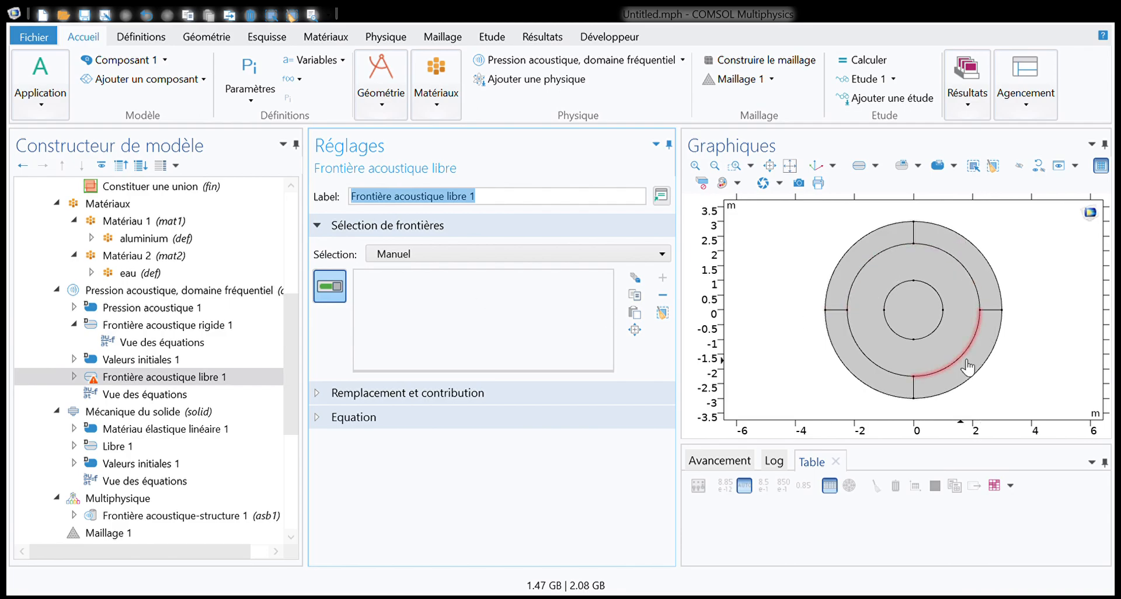
pyautogui.click(104, 379)
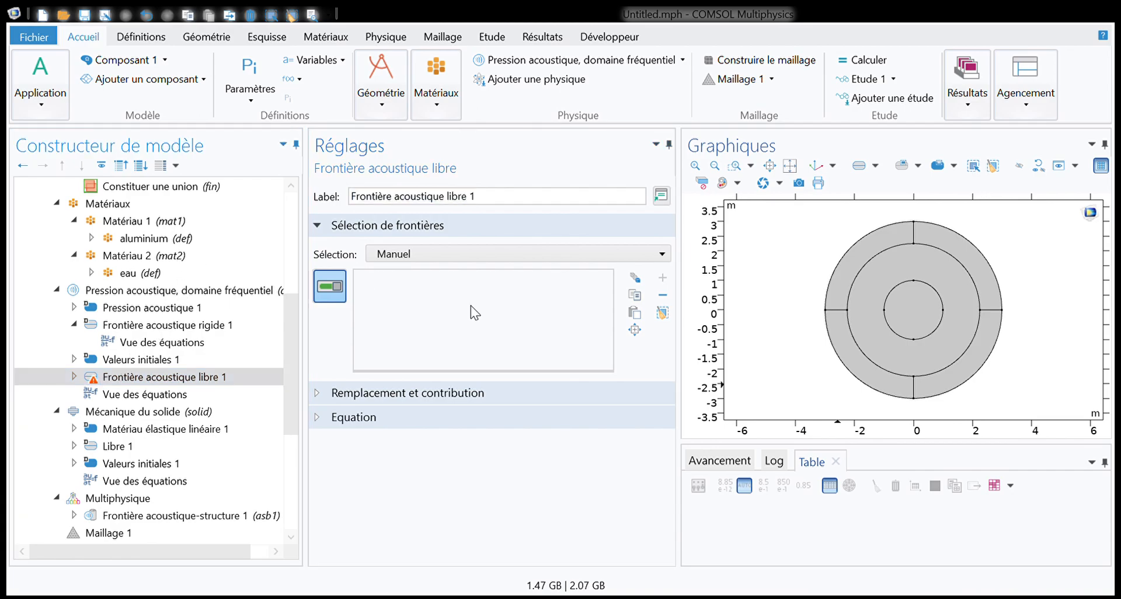
pyautogui.press('Delete')
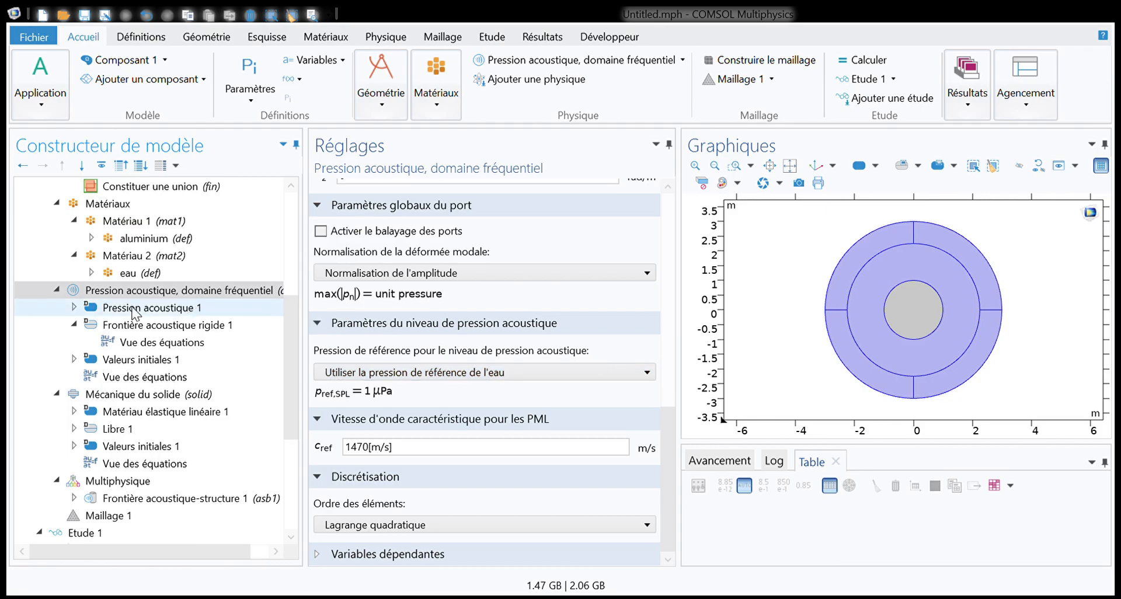
# Add a Champ de pression ambiante to Pression acoustique, domaine fréquentiel, apply it to Tous les domaines, and check its contribution and equations
pyautogui.rightClick(124, 291)
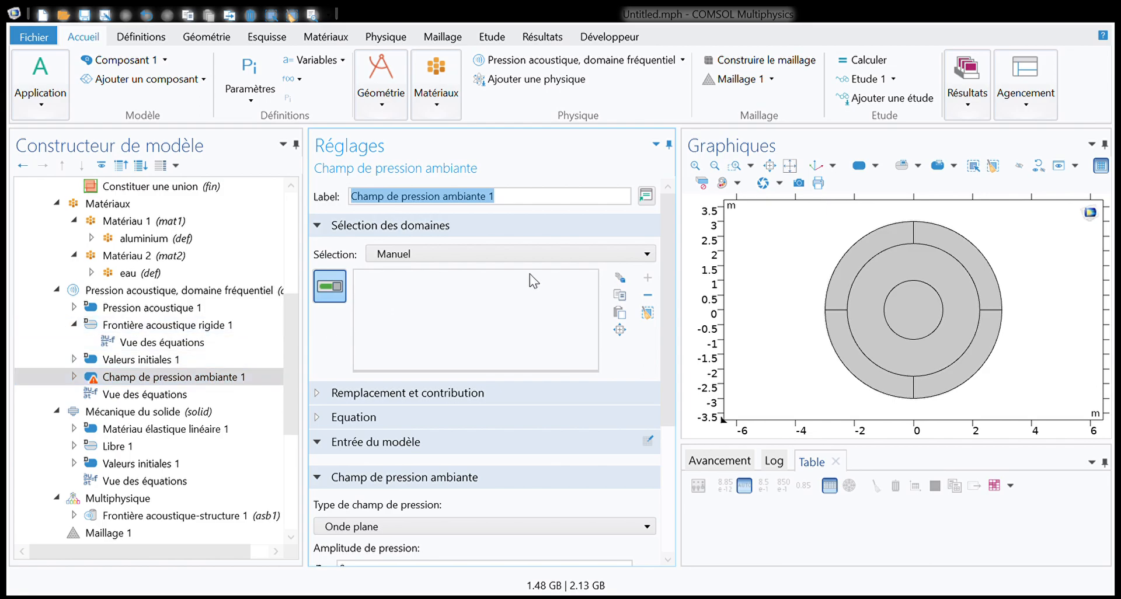
pyautogui.click(412, 256)
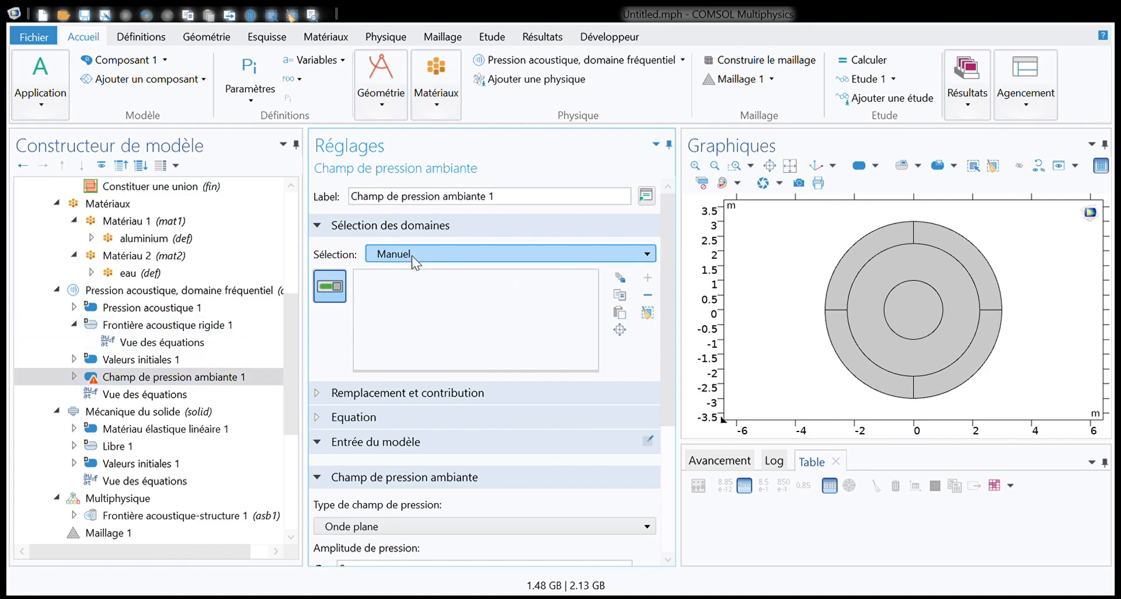
pyautogui.click(414, 292)
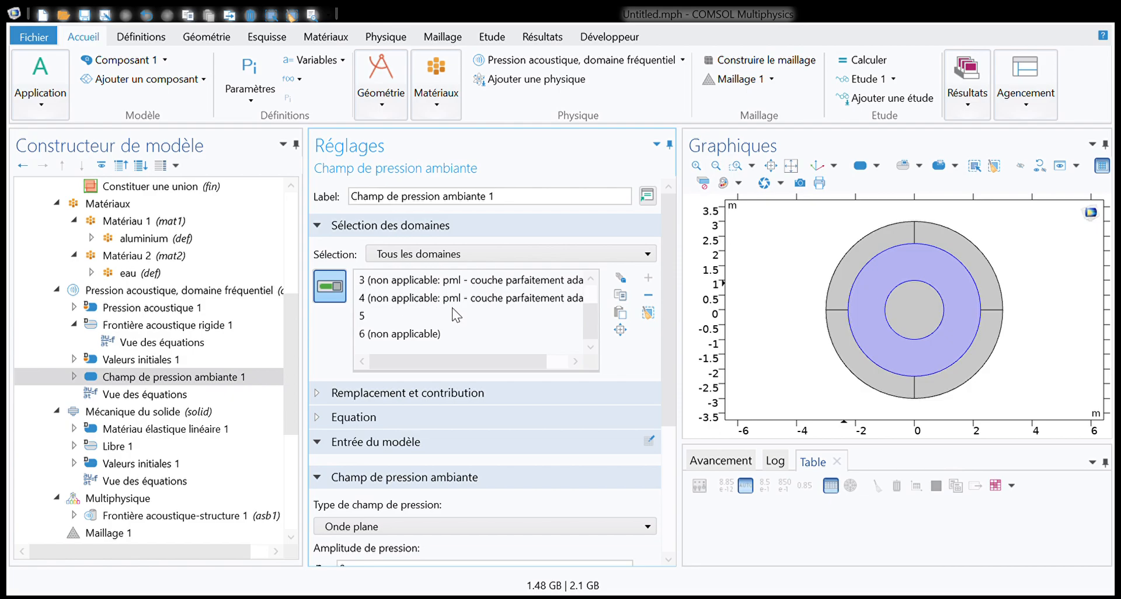
pyautogui.click(324, 393)
pyautogui.scroll(-1, 324, 394)
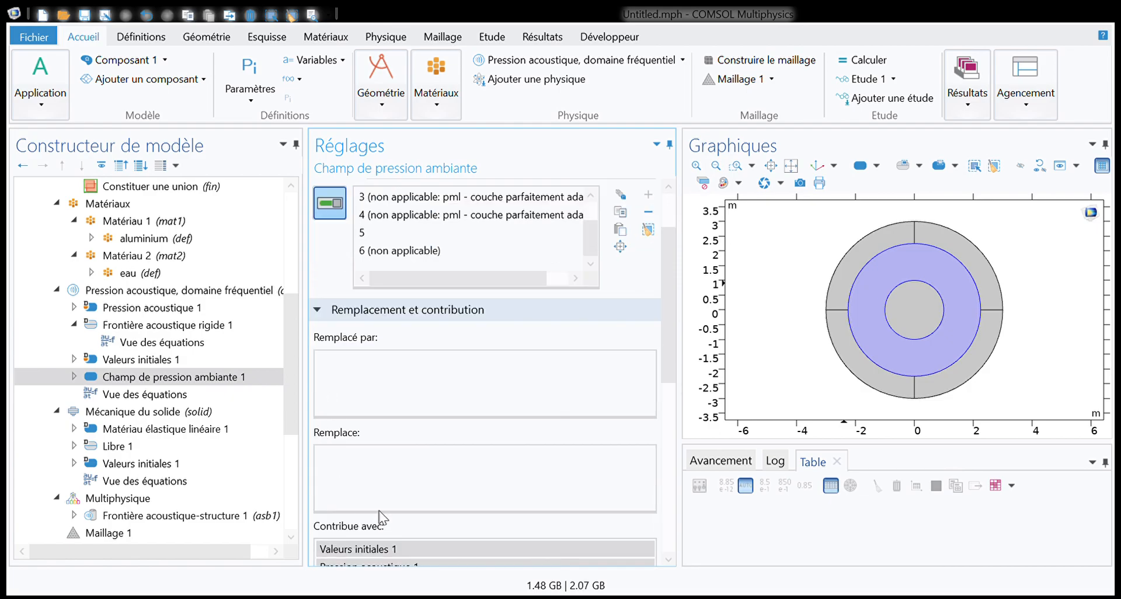
pyautogui.click(330, 314)
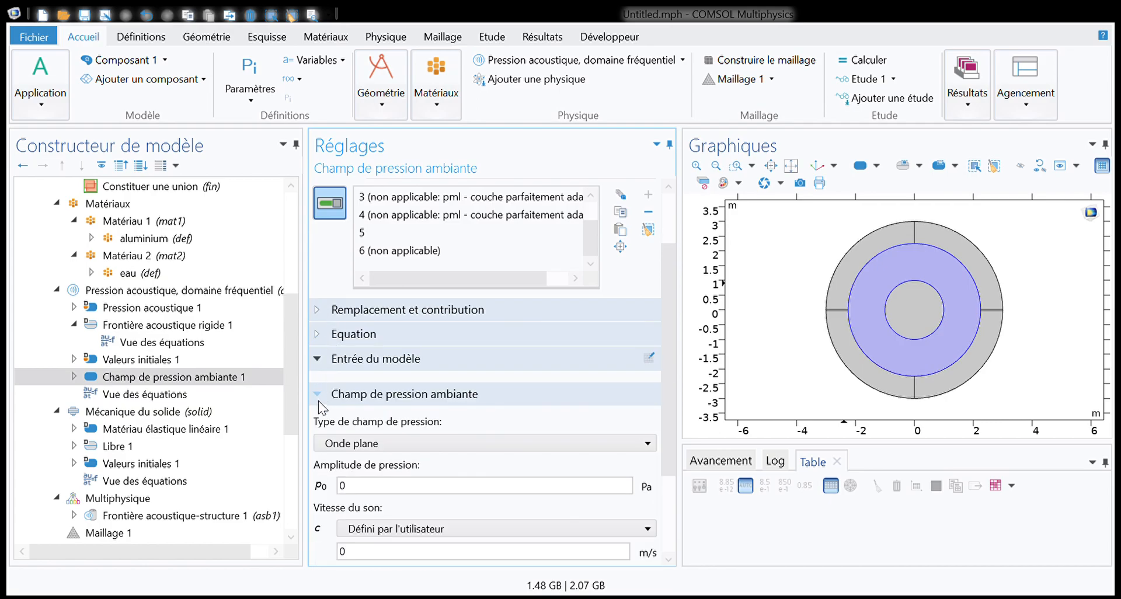
pyautogui.click(332, 340)
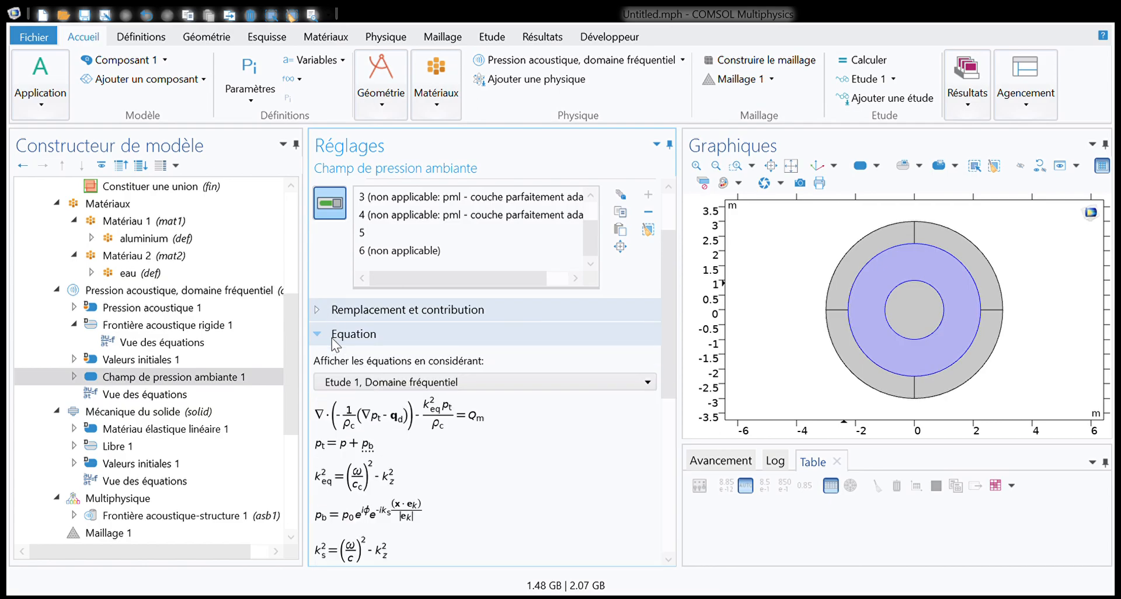
pyautogui.click(332, 338)
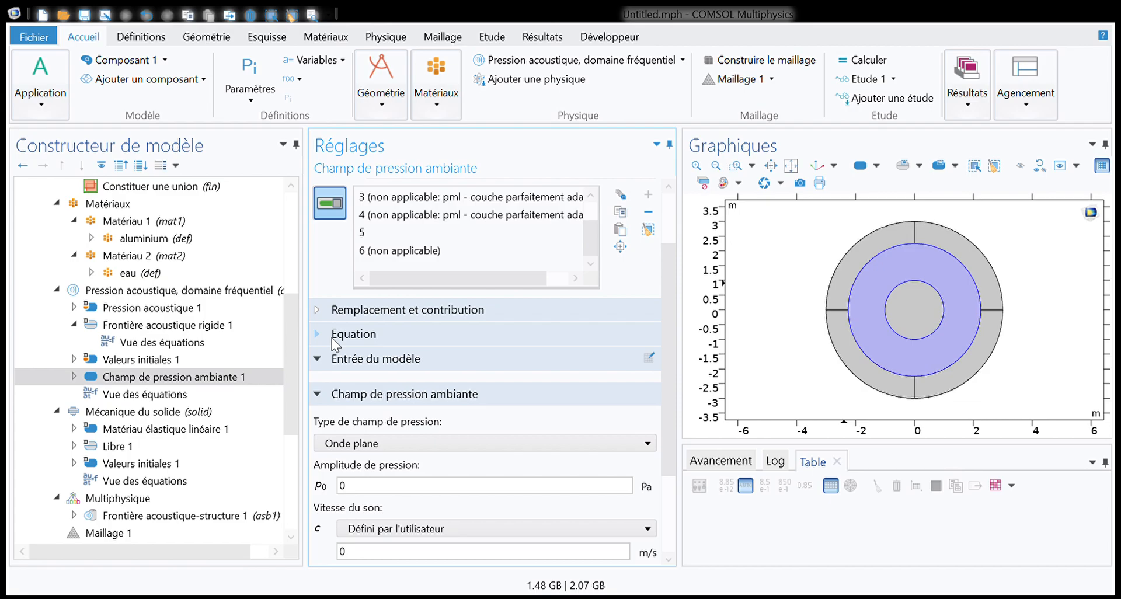
# Set the ambient plane wave's pressure amplitude to 1 Pa and its user-defined speed of sound to 1470 m/s
pyautogui.scroll(-3, 337, 403)
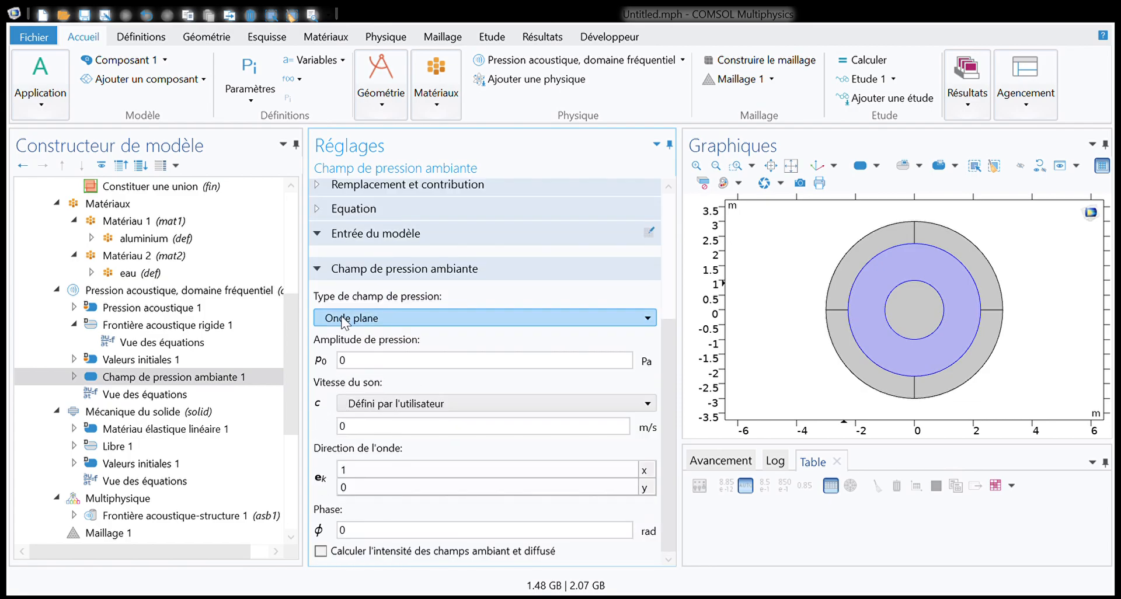
pyautogui.click(349, 366)
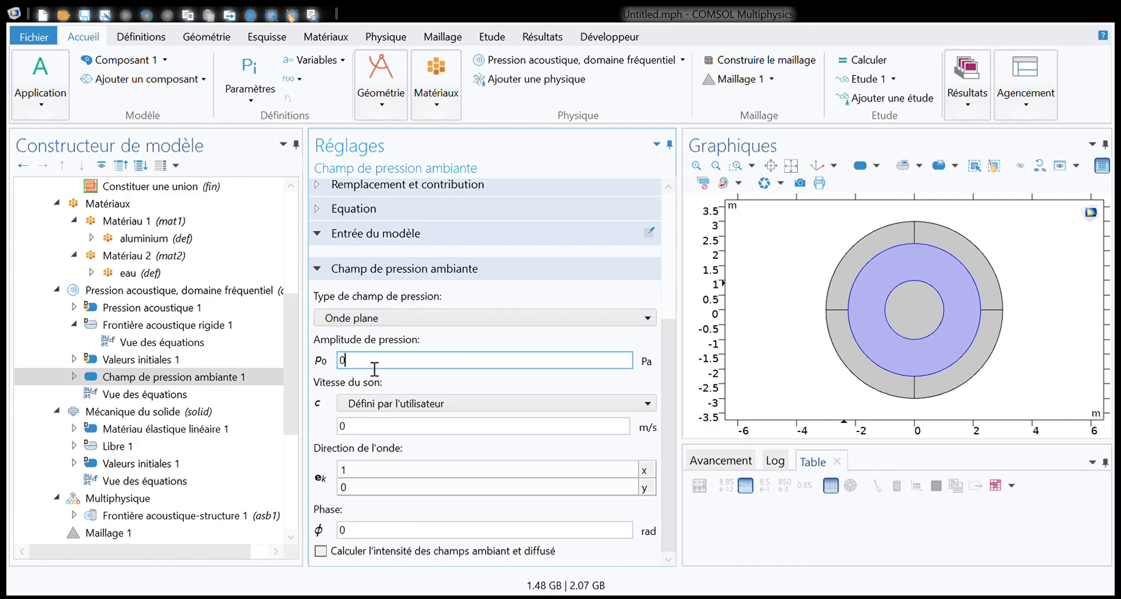
pyautogui.moveTo(374, 368); pyautogui.dragTo(297, 370)
pyautogui.write('1')
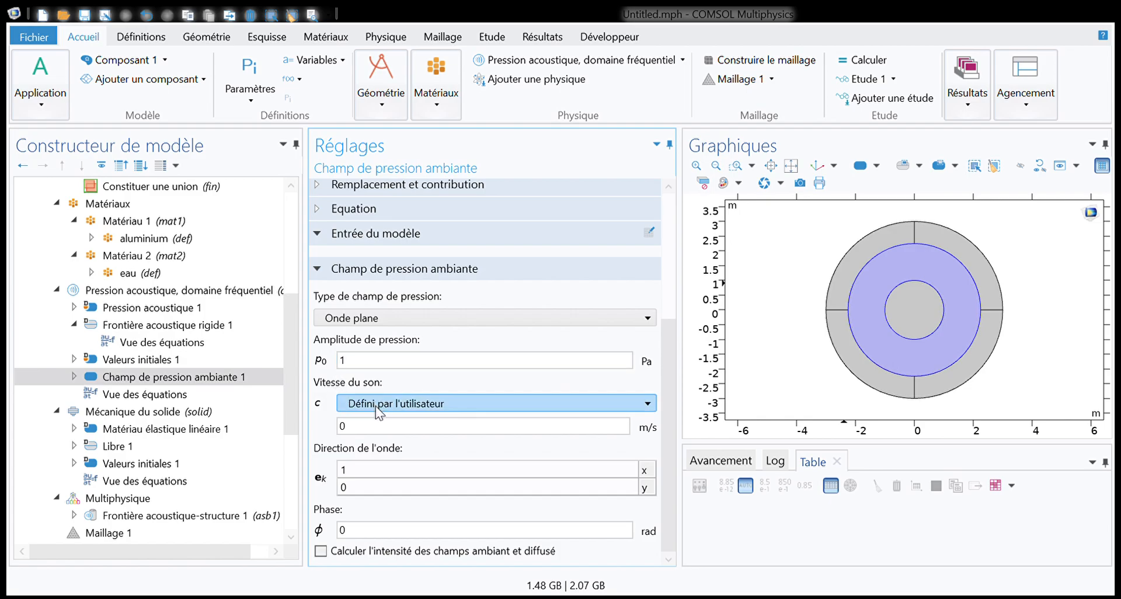
pyautogui.doubleClick(353, 426)
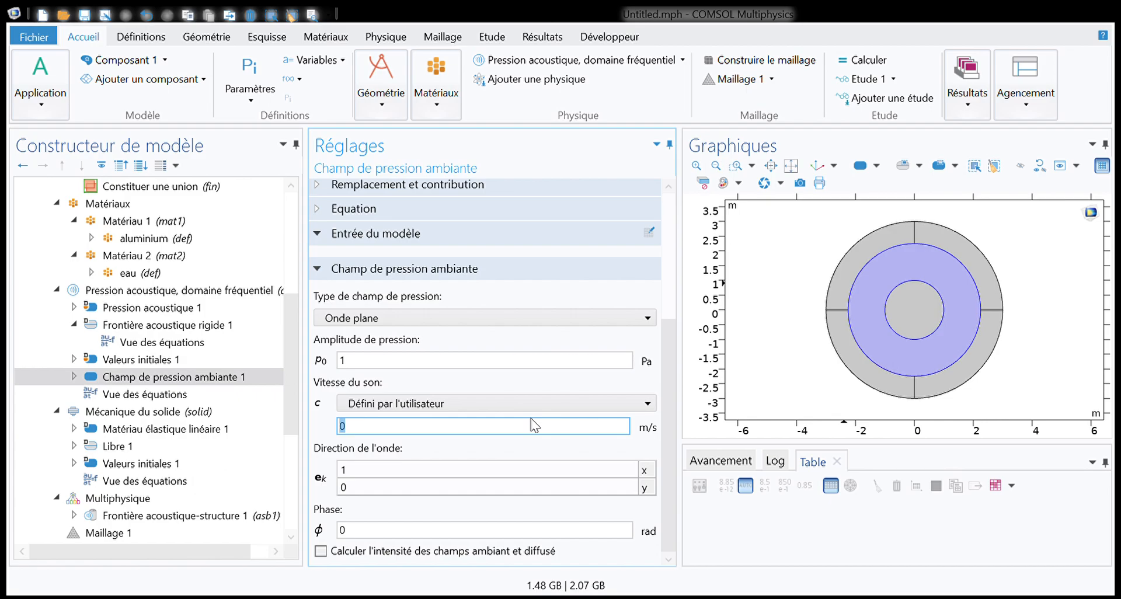
pyautogui.write('1470')
pyautogui.press('Return')
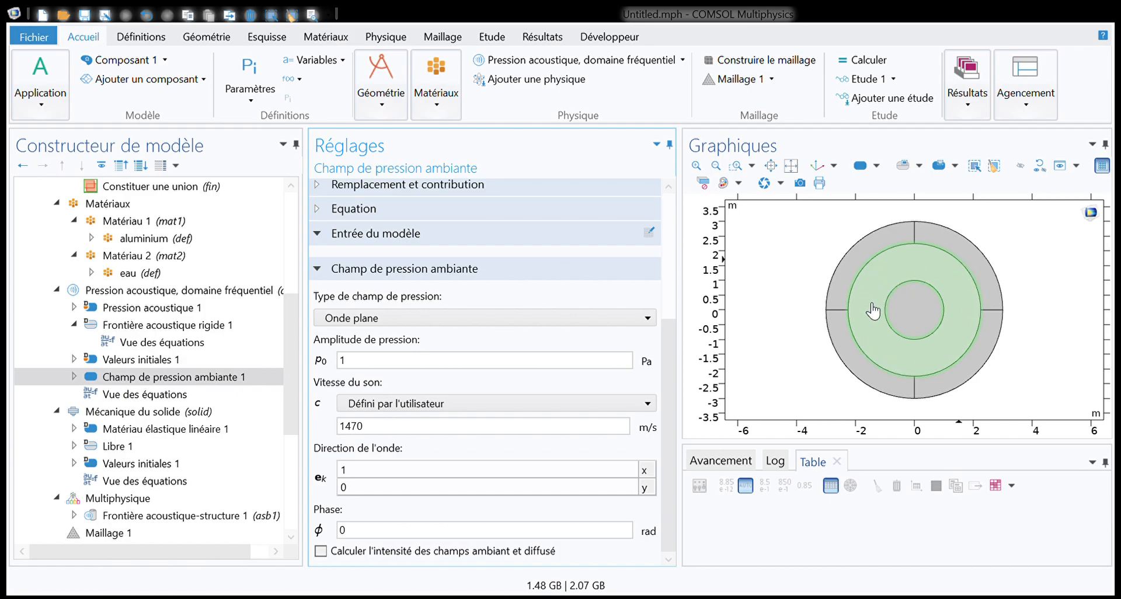
# Set the background plane wave's speed of sound to "A partir du matériau" and check its wave direction components
pyautogui.moveTo(382, 429); pyautogui.dragTo(304, 418)
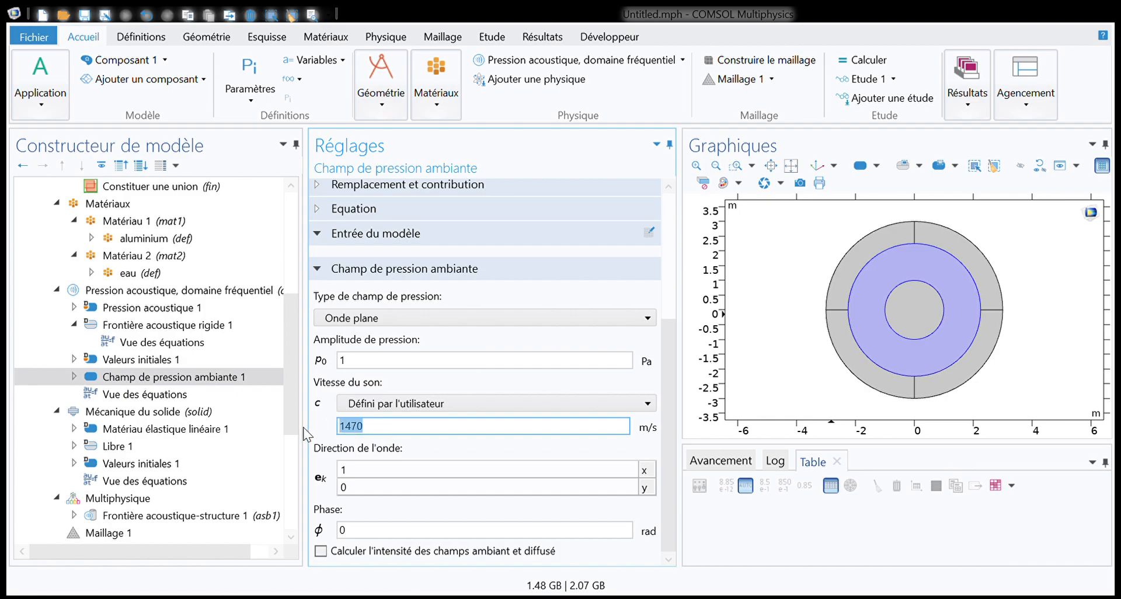
pyautogui.click(362, 408)
pyautogui.click(377, 419)
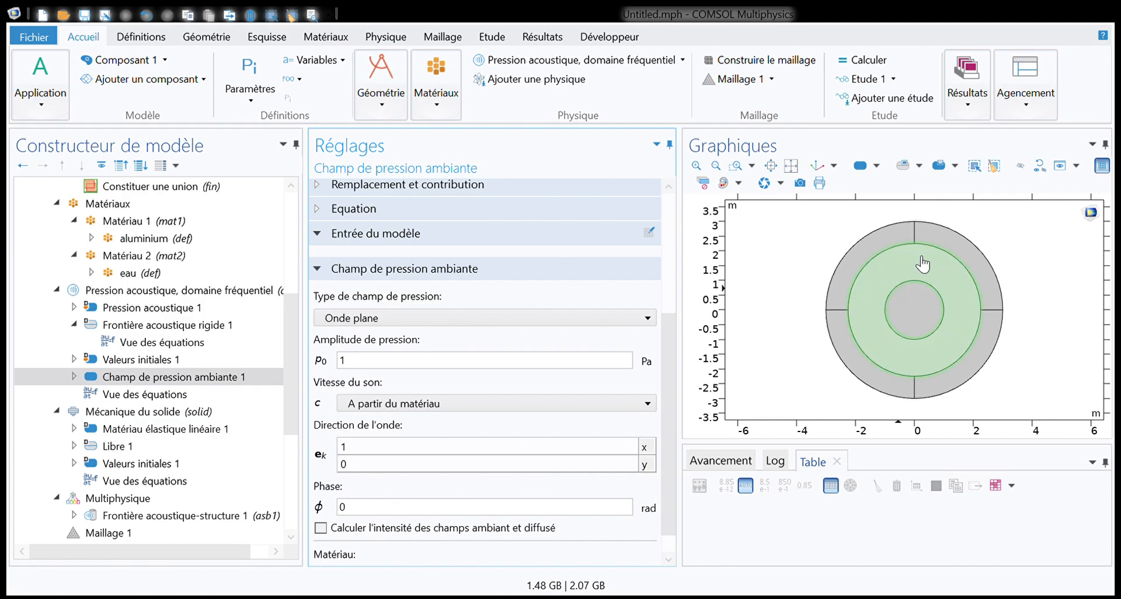
pyautogui.click(917, 357)
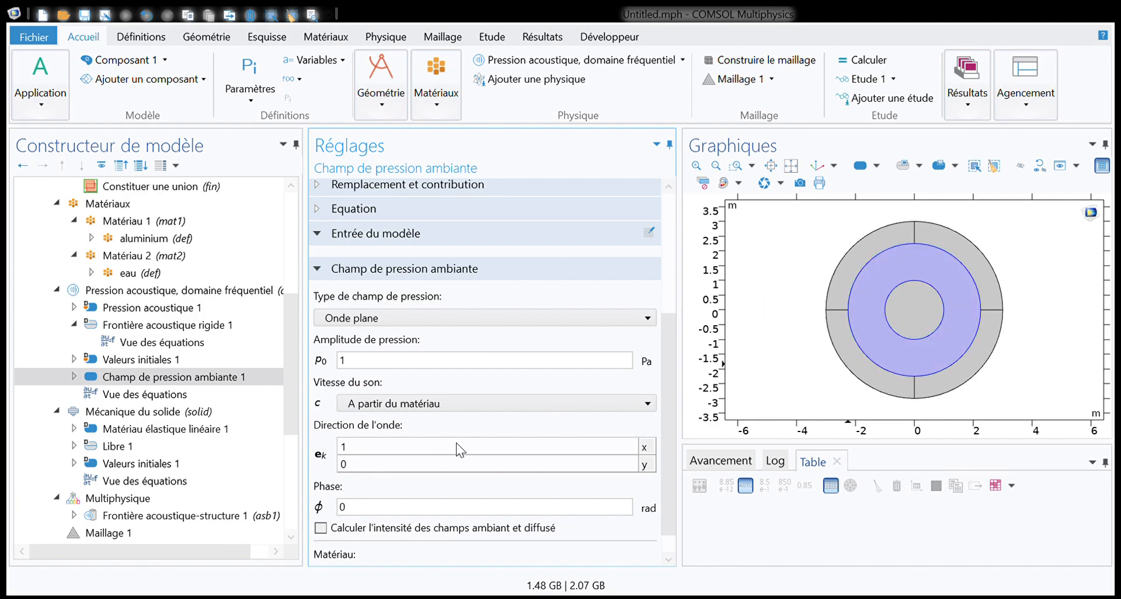
pyautogui.click(344, 448)
pyautogui.click(341, 447)
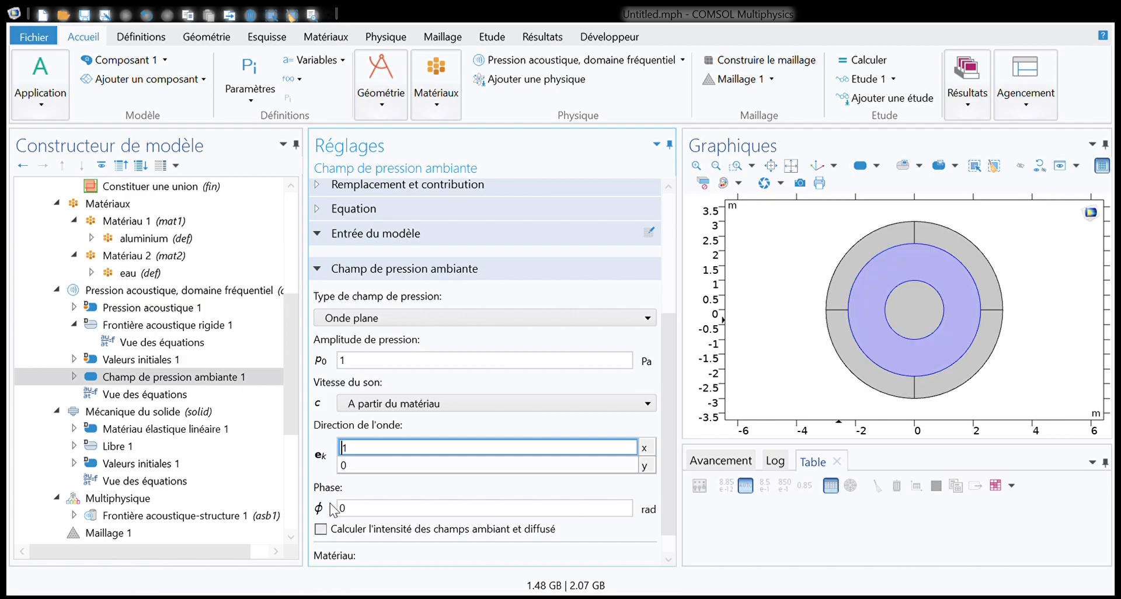
pyautogui.click(353, 465)
pyautogui.scroll(-1, 421, 493)
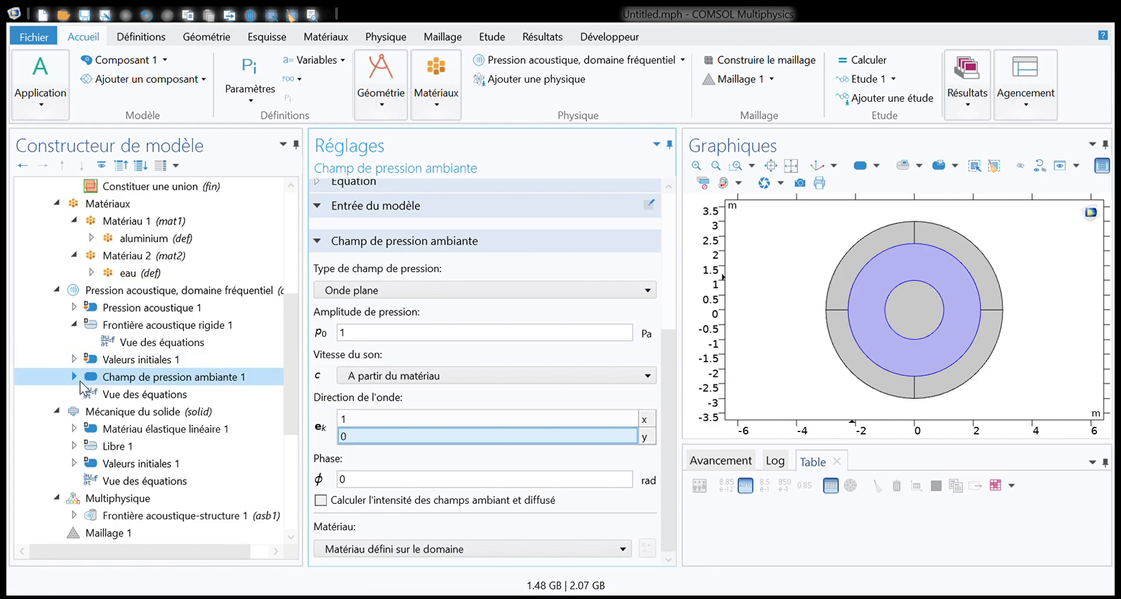
# Add a "Résolution du champ extérieur" feature to the frequency-domain pressure acoustics physics and fill its selection with all boundaries
pyautogui.click(119, 292)
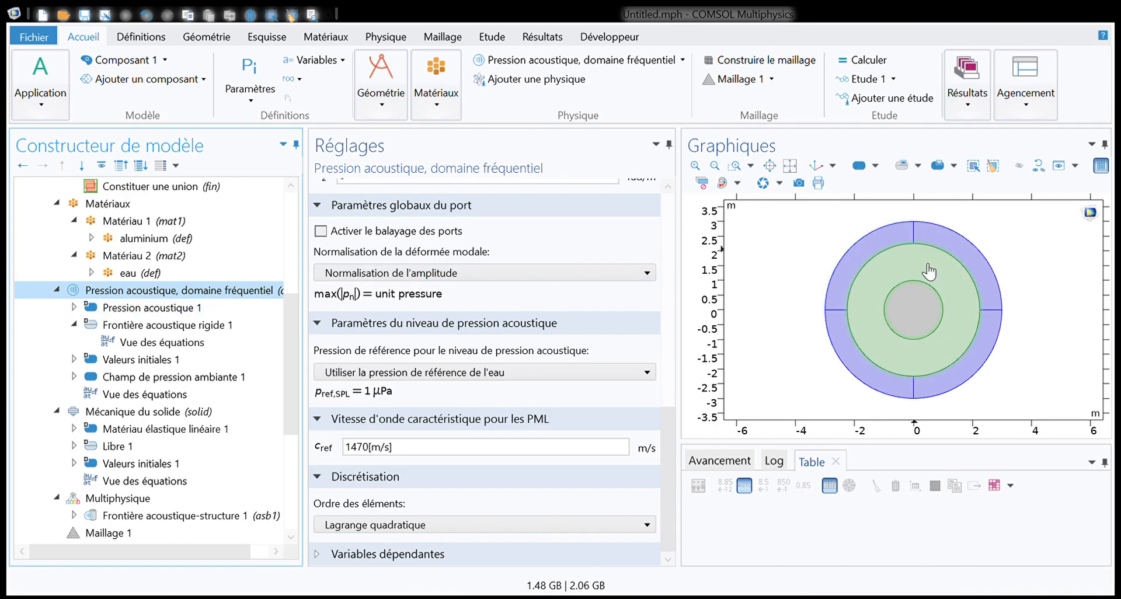
pyautogui.click(858, 322)
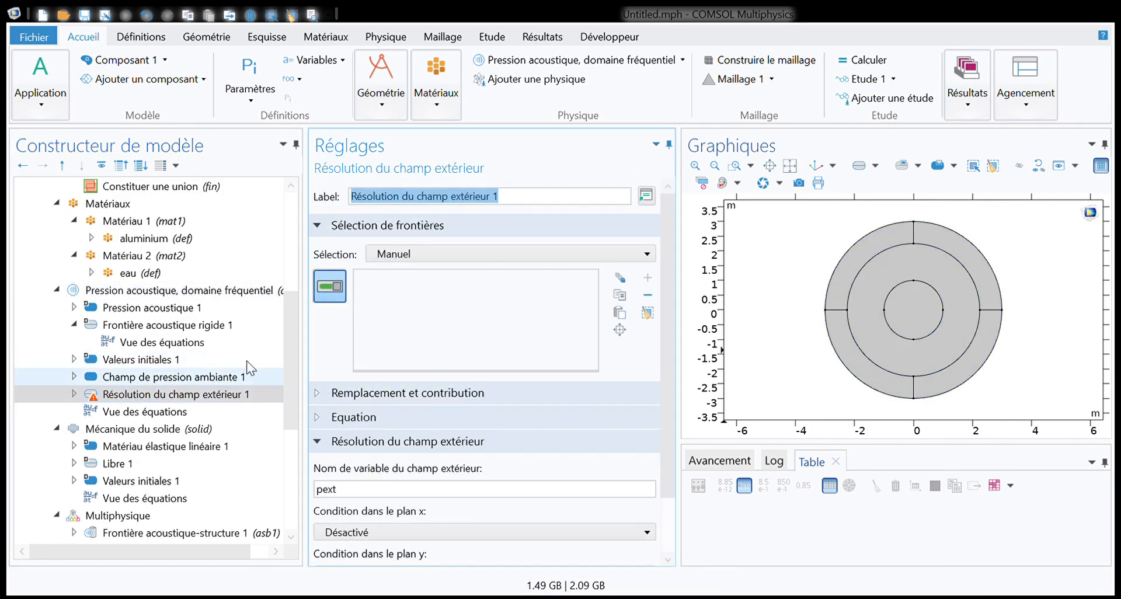
pyautogui.click(423, 263)
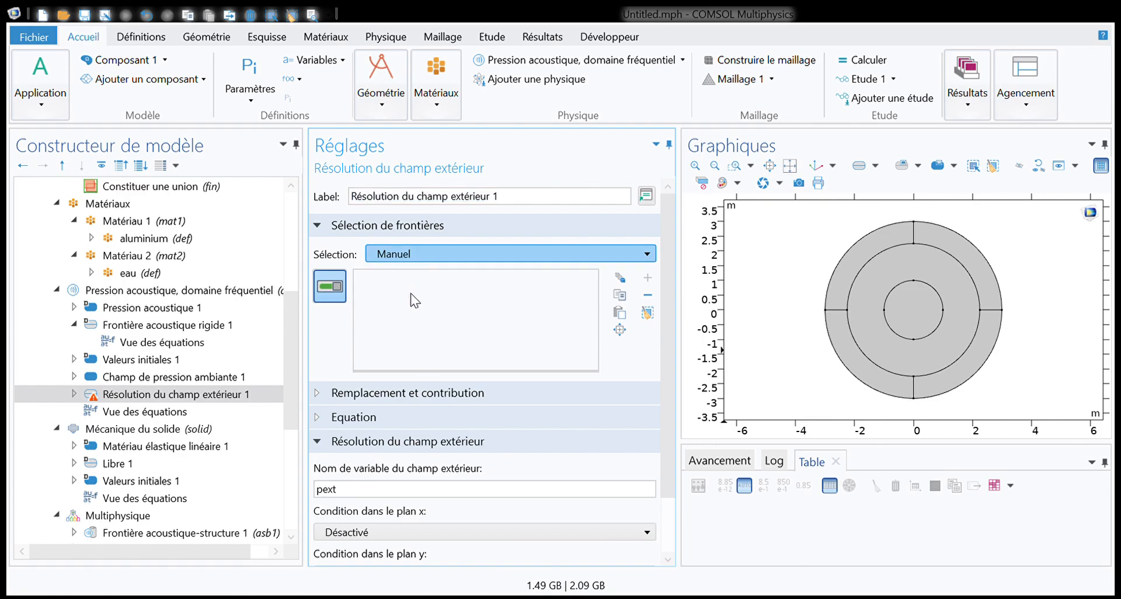
pyautogui.press('Down')
pyautogui.press('Up')
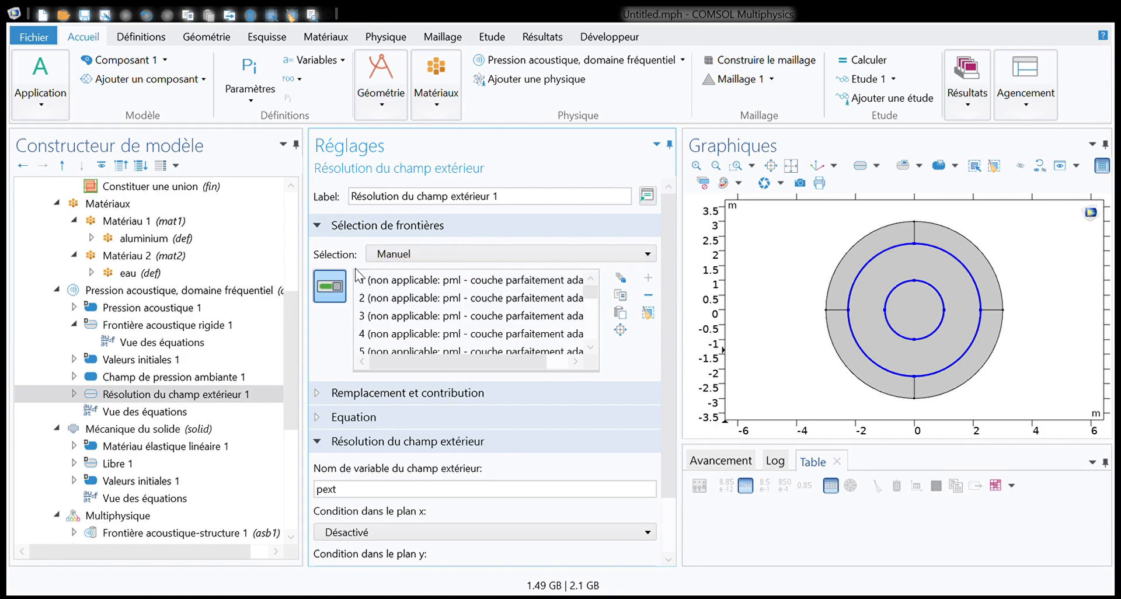
# Display the equation of the exterior field feature and look over its settings
pyautogui.click(322, 396)
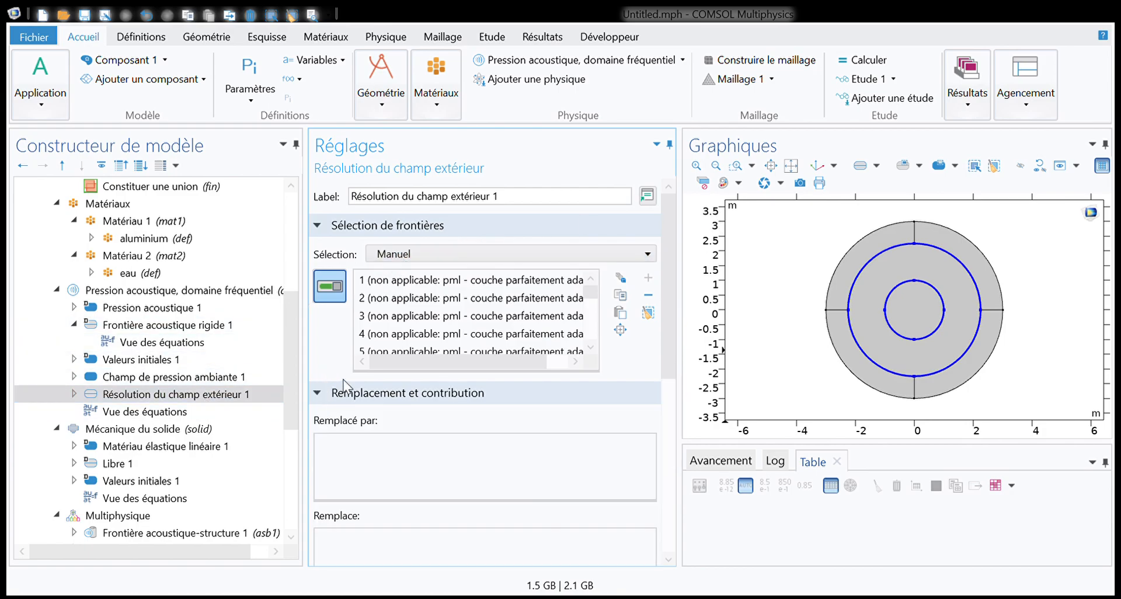
pyautogui.click(340, 394)
pyautogui.click(324, 422)
pyautogui.scroll(-3, 374, 400)
pyautogui.scroll(-2, 374, 400)
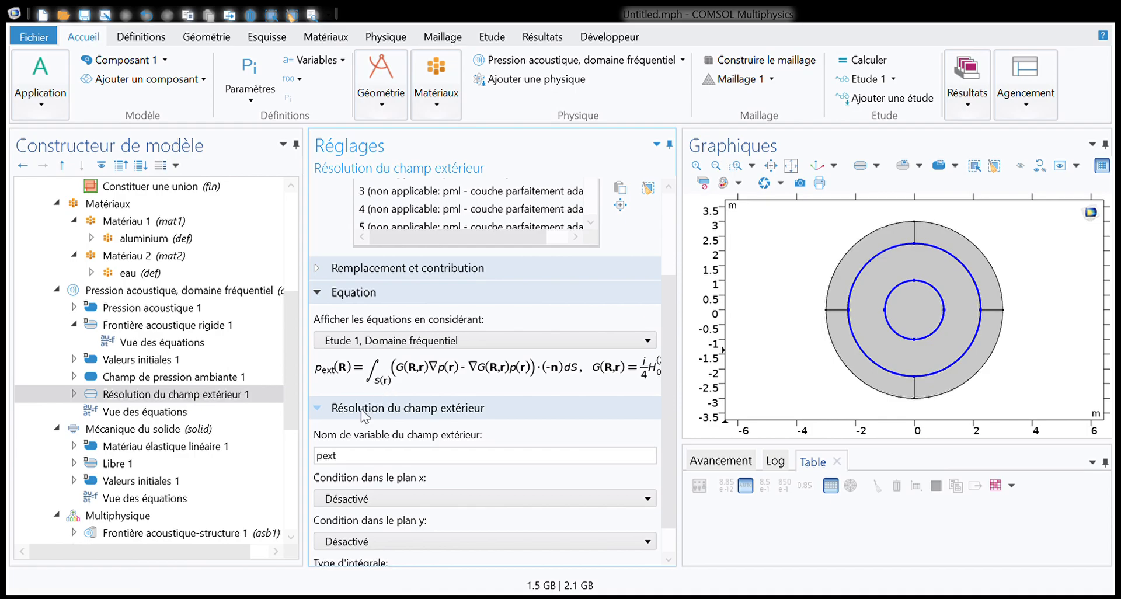
pyautogui.scroll(3, 389, 394)
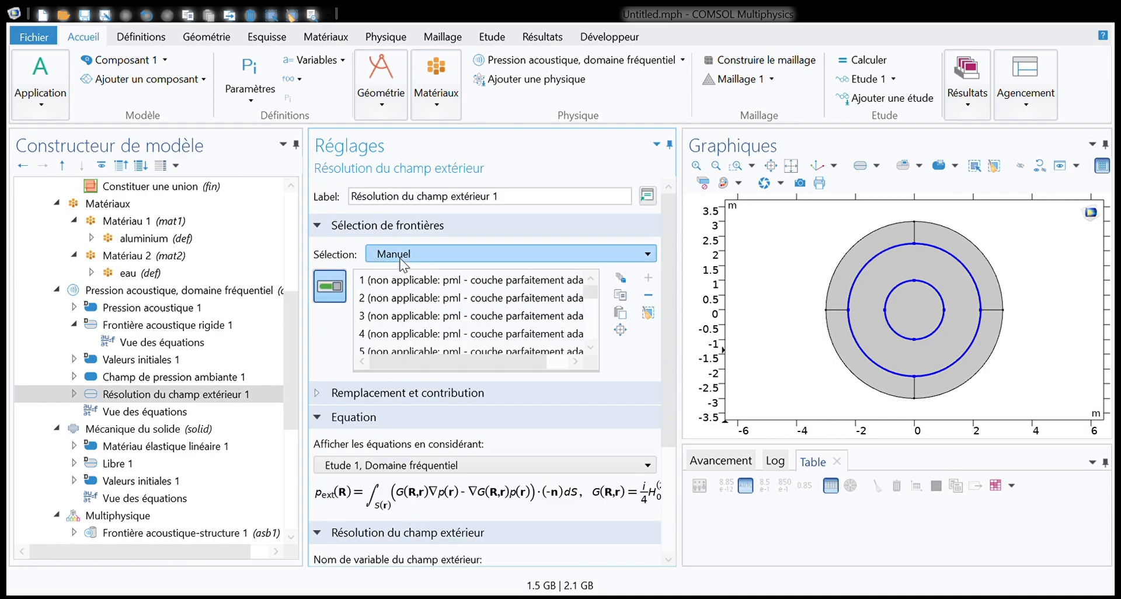
# Clear the exterior field's boundary selection and select only the four arcs of the middle circle, boundaries 7, 8, 12 and 15
pyautogui.click(648, 313)
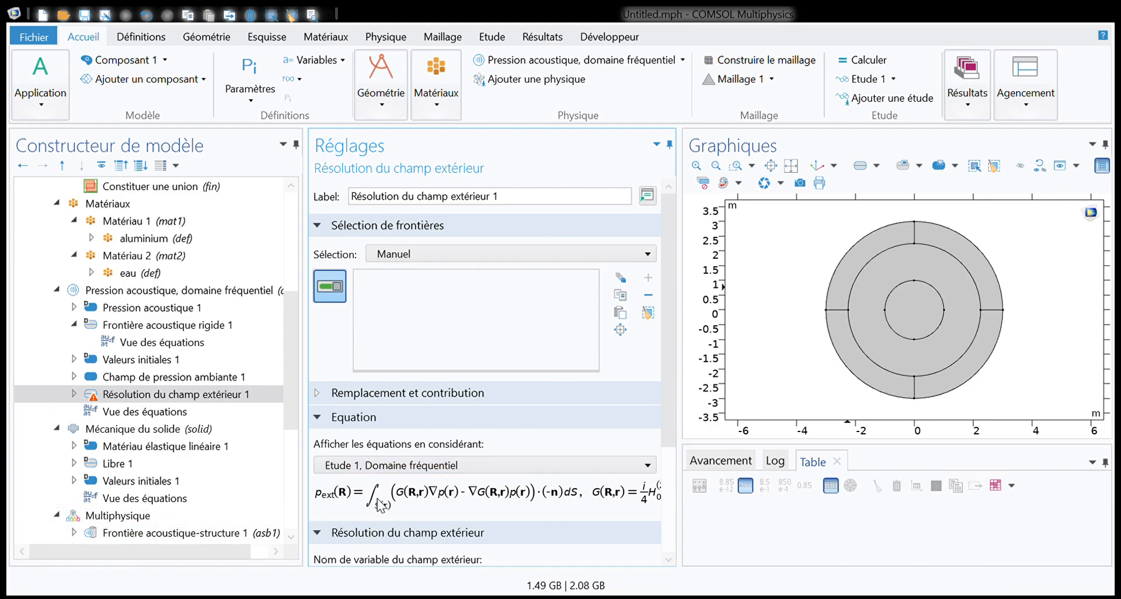
pyautogui.click(873, 257)
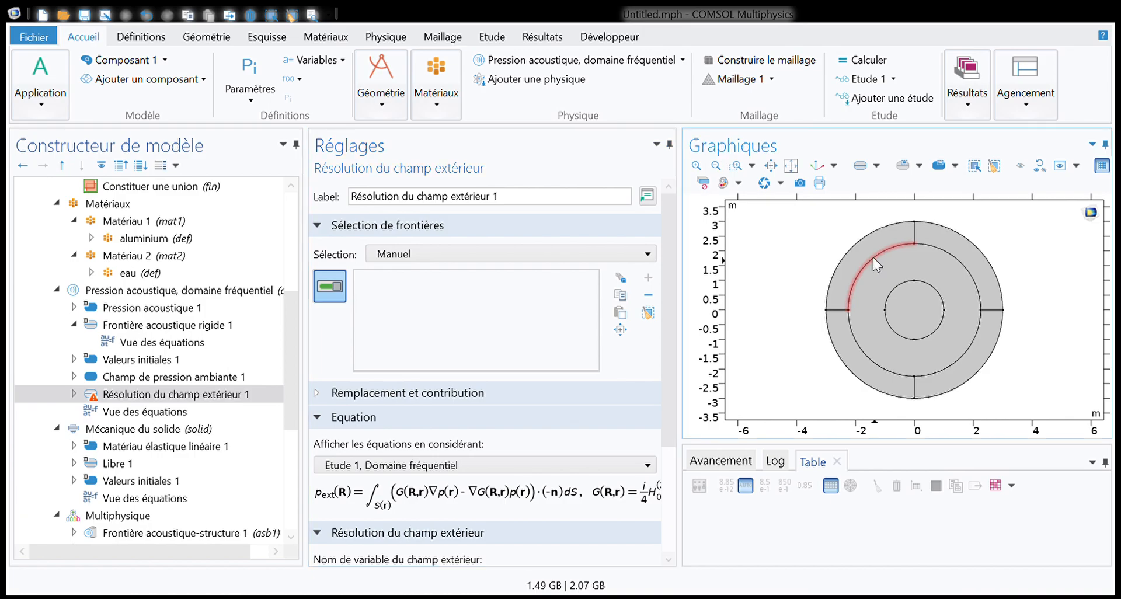
pyautogui.click(962, 262)
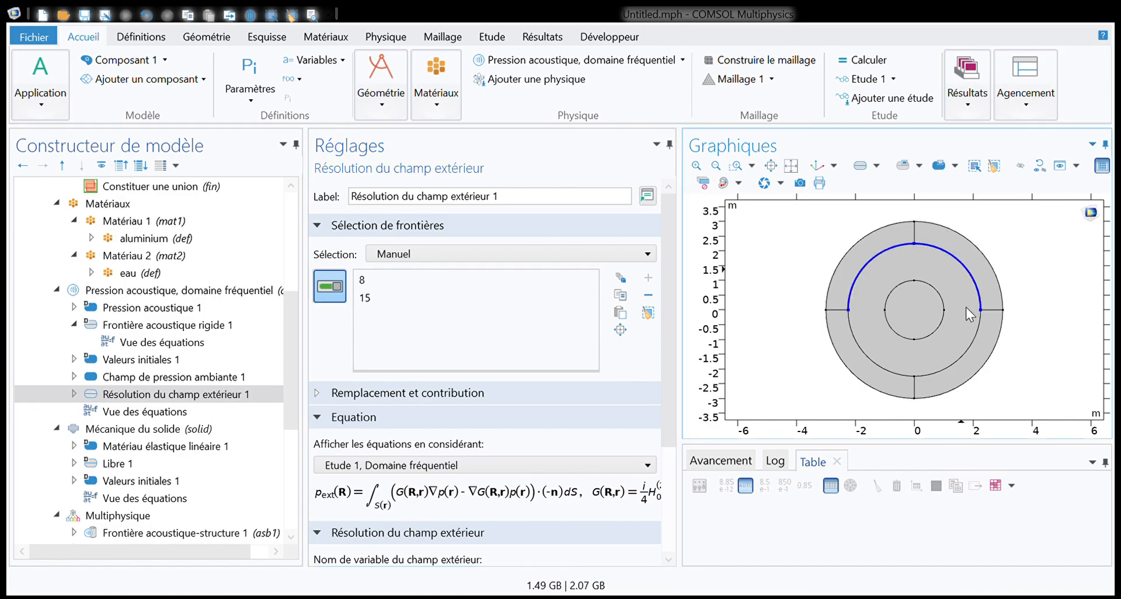
pyautogui.click(965, 350)
pyautogui.click(883, 352)
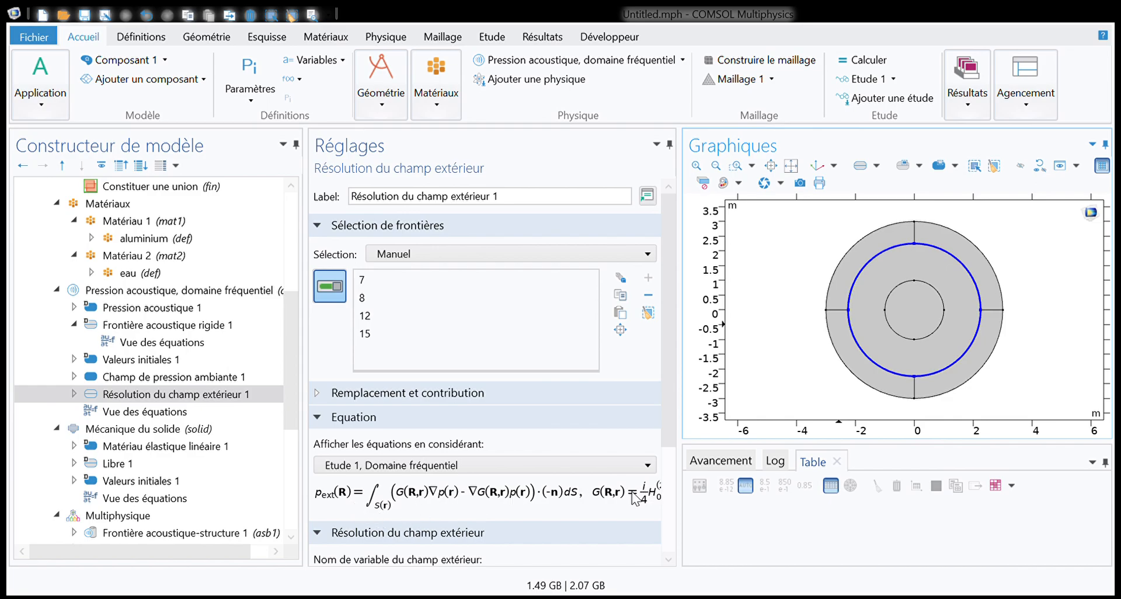
# Examine the full exterior field integral equation, the field variable name, the plane conditions and the integral type
pyautogui.moveTo(689, 480); pyautogui.dragTo(759, 474)
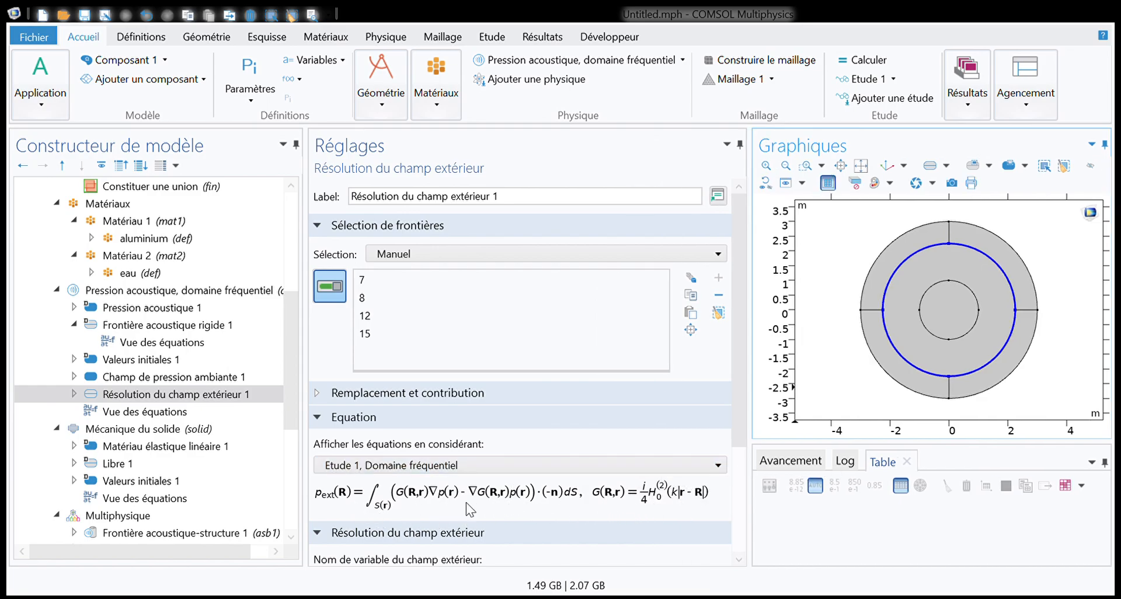
pyautogui.scroll(-1, 601, 496)
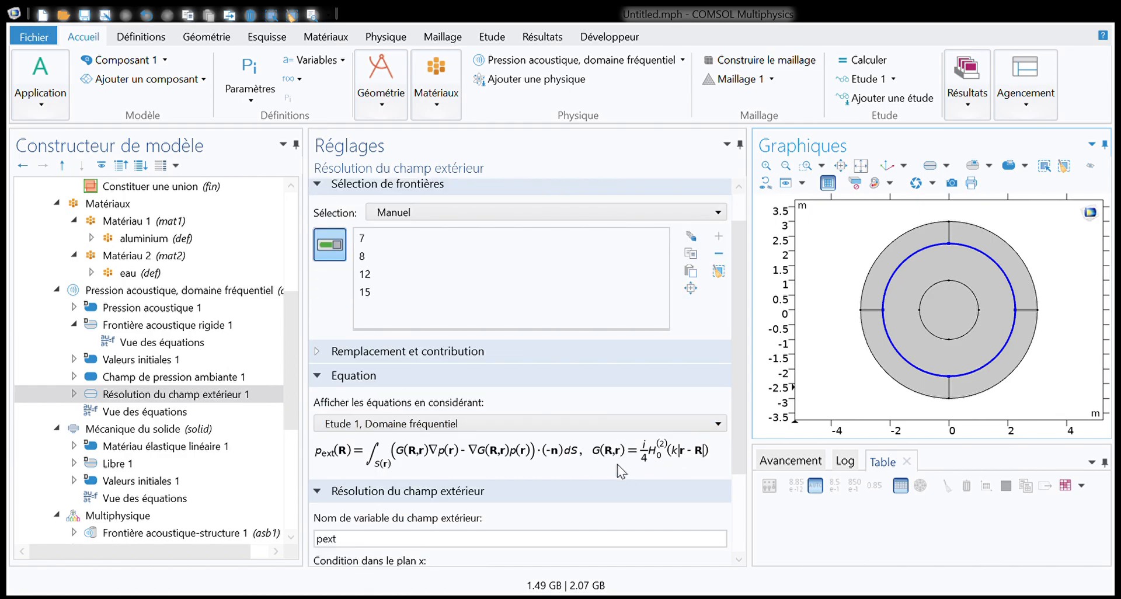
pyautogui.scroll(-2, 610, 464)
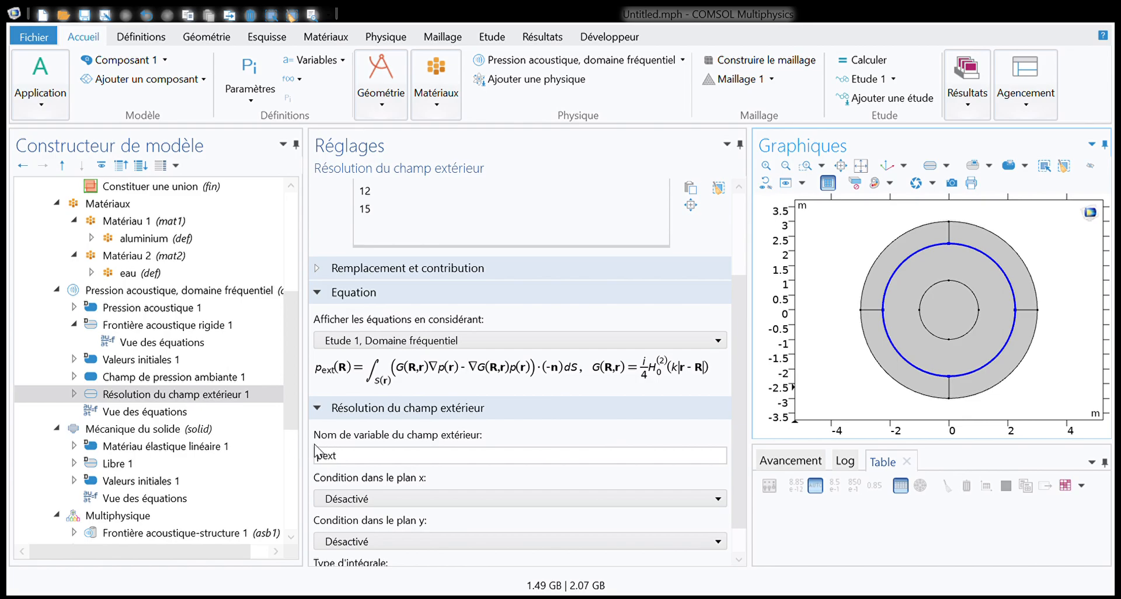
pyautogui.moveTo(356, 459); pyautogui.dragTo(287, 459)
pyautogui.click(356, 459)
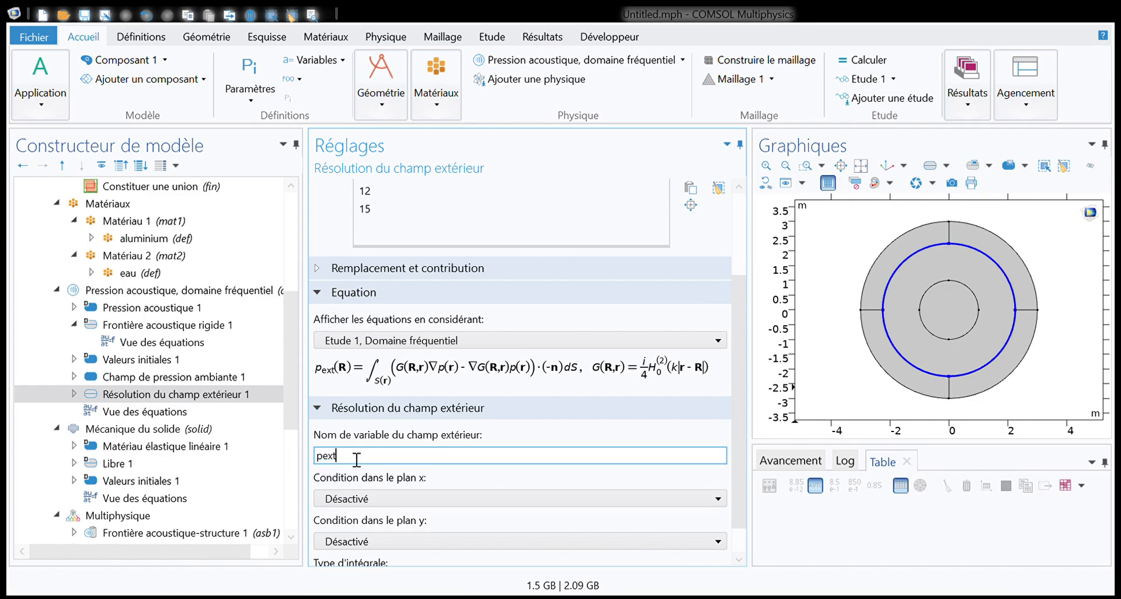
pyautogui.scroll(-1, 350, 454)
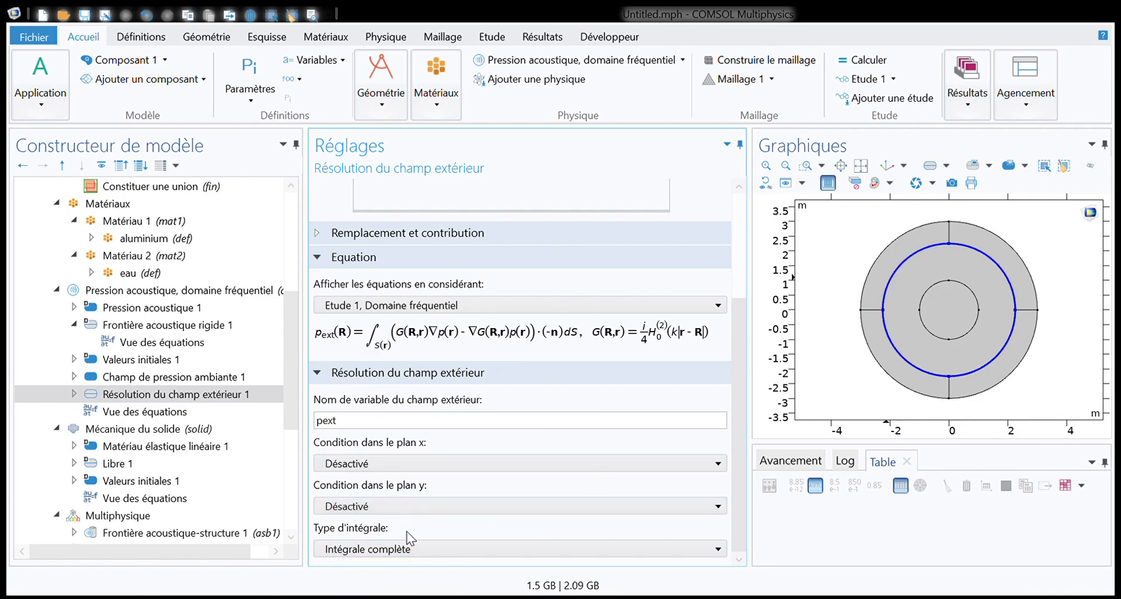
pyautogui.scroll(3, 389, 478)
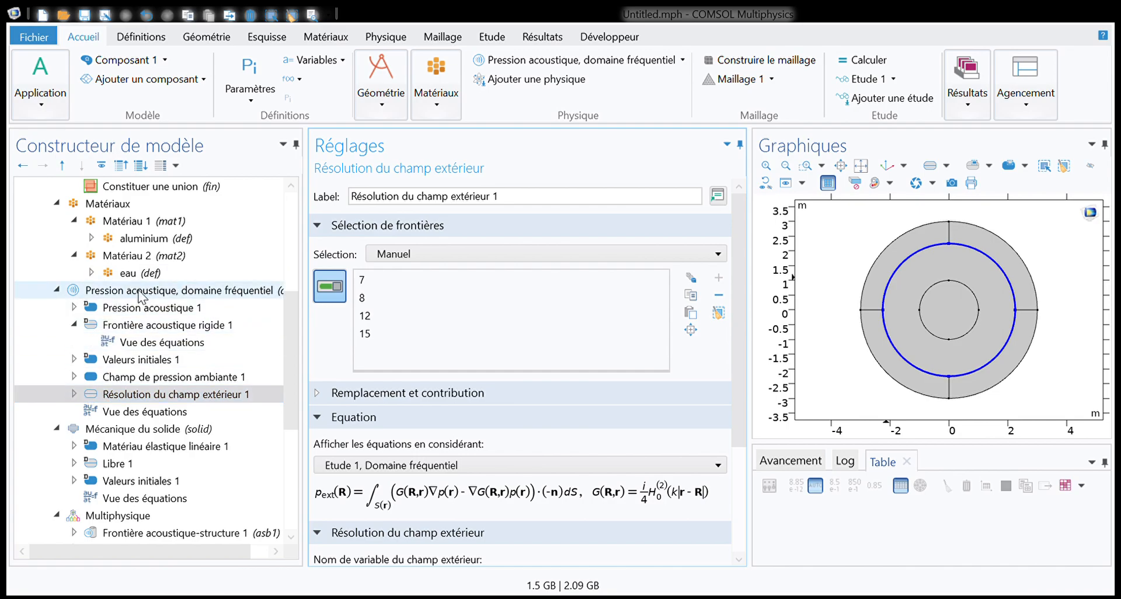
# Add a "Chargement en un point" to the solid mechanics physics and apply it to the uppermost point of the inner circle
pyautogui.scroll(-1, 140, 295)
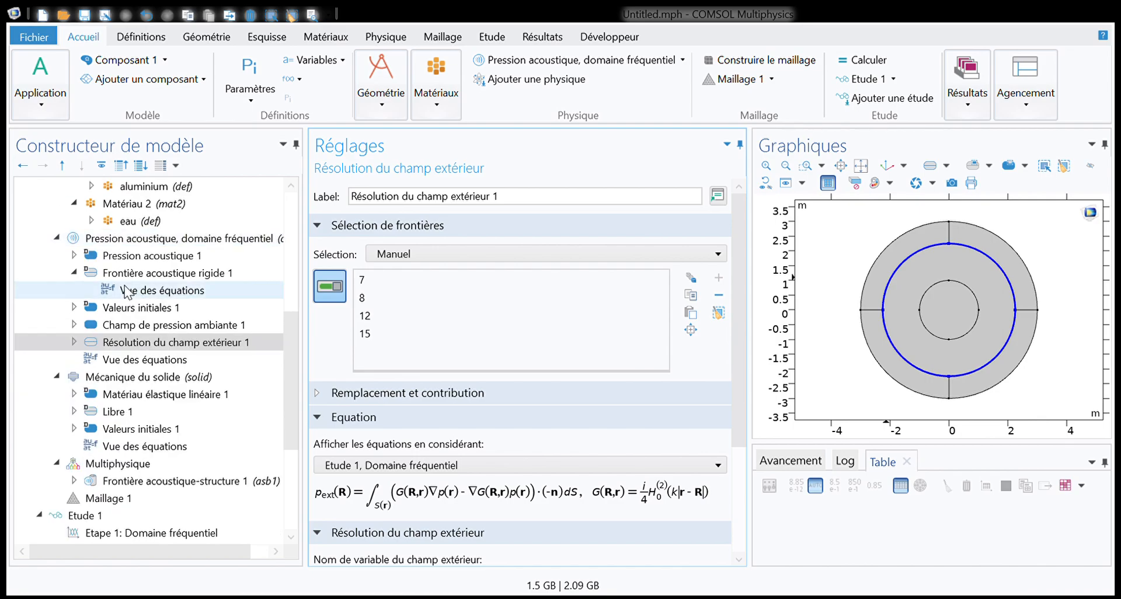
pyautogui.scroll(-2, 124, 256)
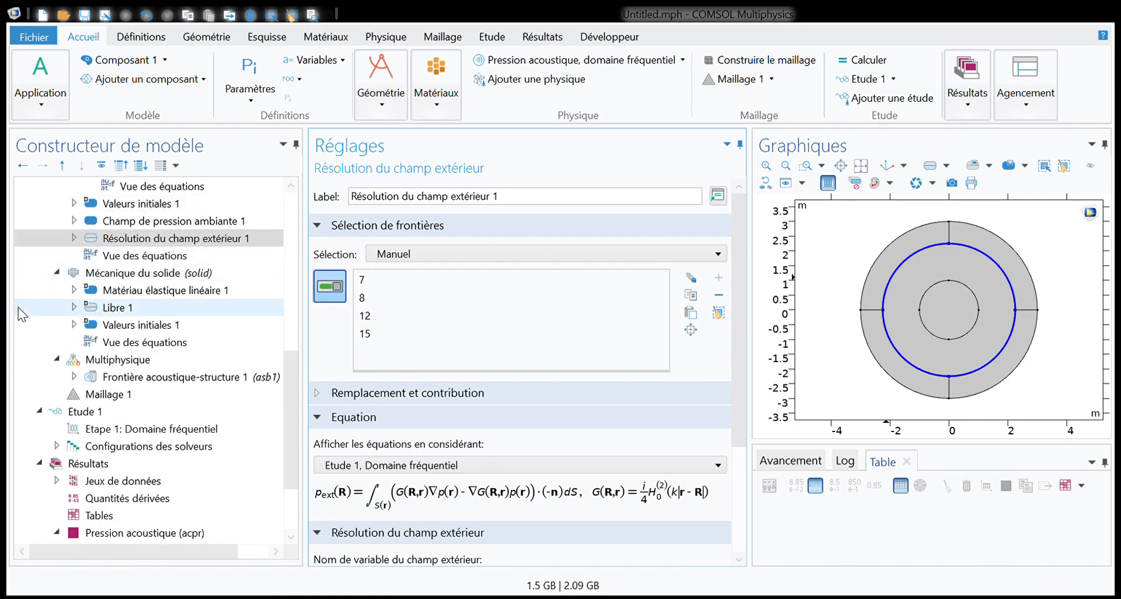
pyautogui.click(104, 274)
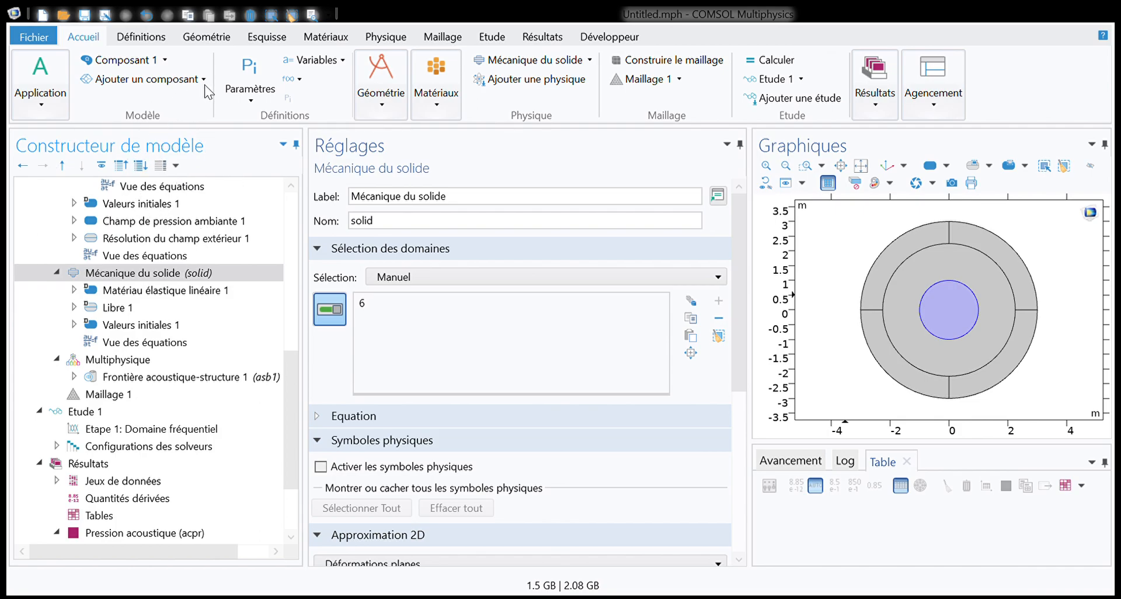
pyautogui.click(88, 273)
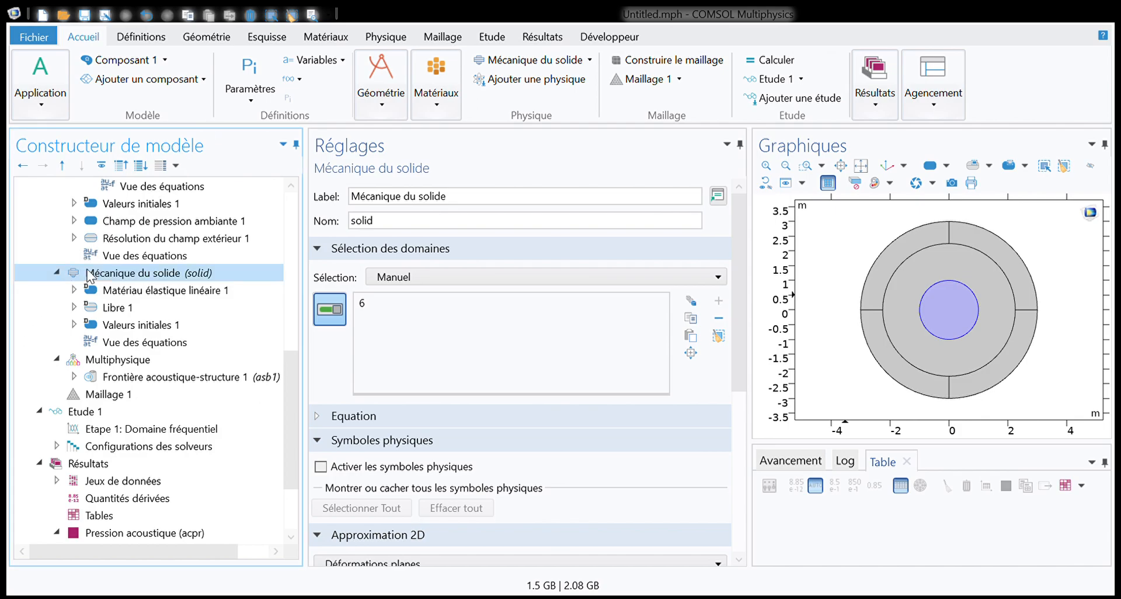
pyautogui.click(146, 255)
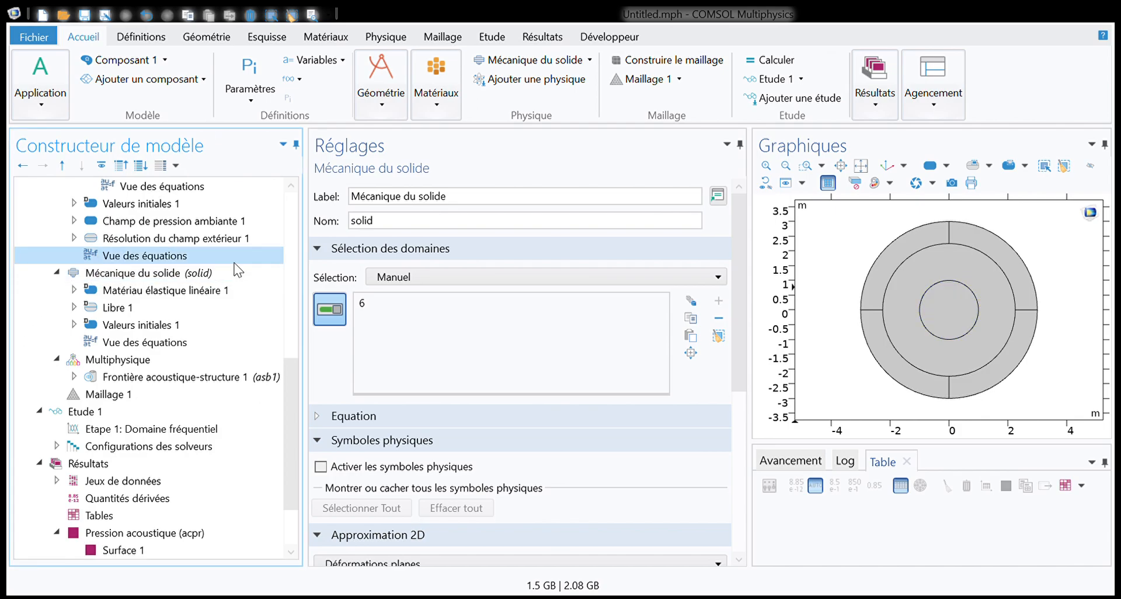
pyautogui.click(232, 276)
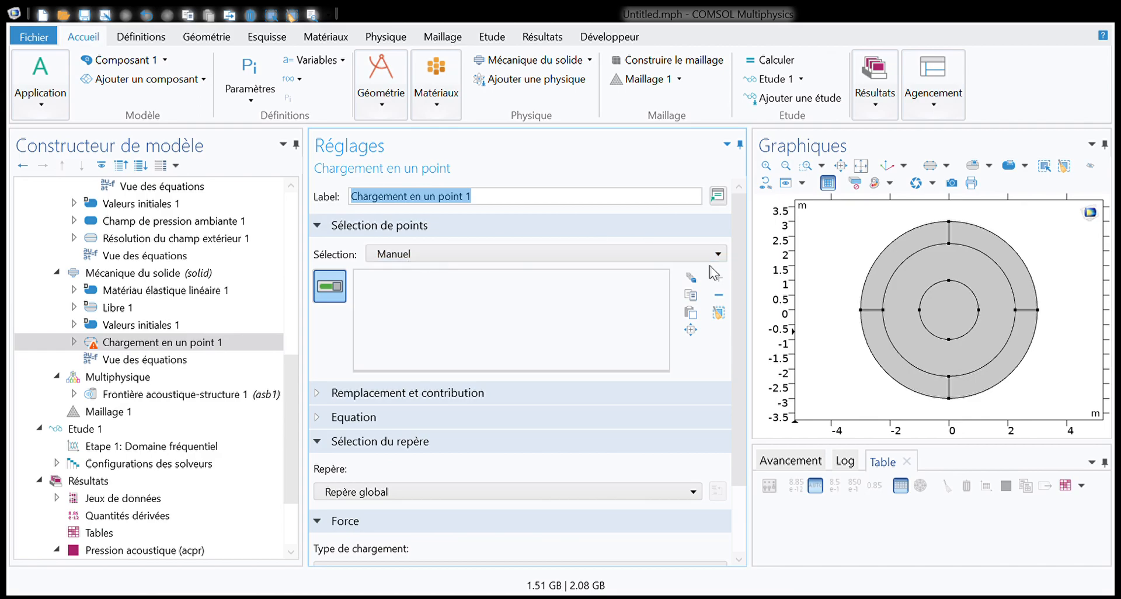
pyautogui.click(951, 282)
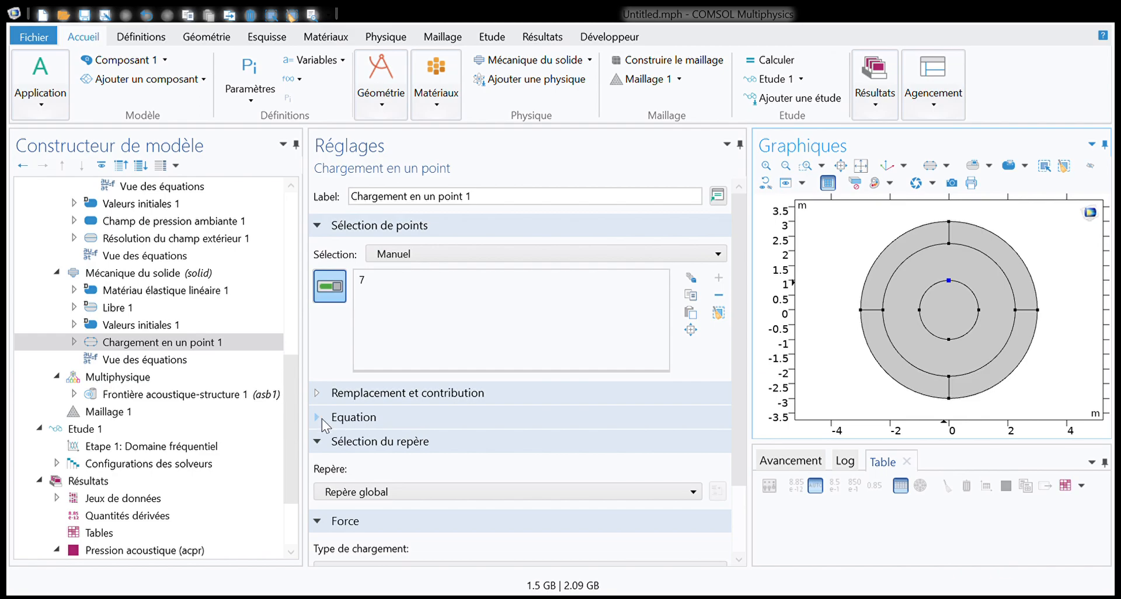
# Set the y component of the point load's total force to -1 N
pyautogui.scroll(-3, 335, 447)
pyautogui.scroll(-1, 349, 435)
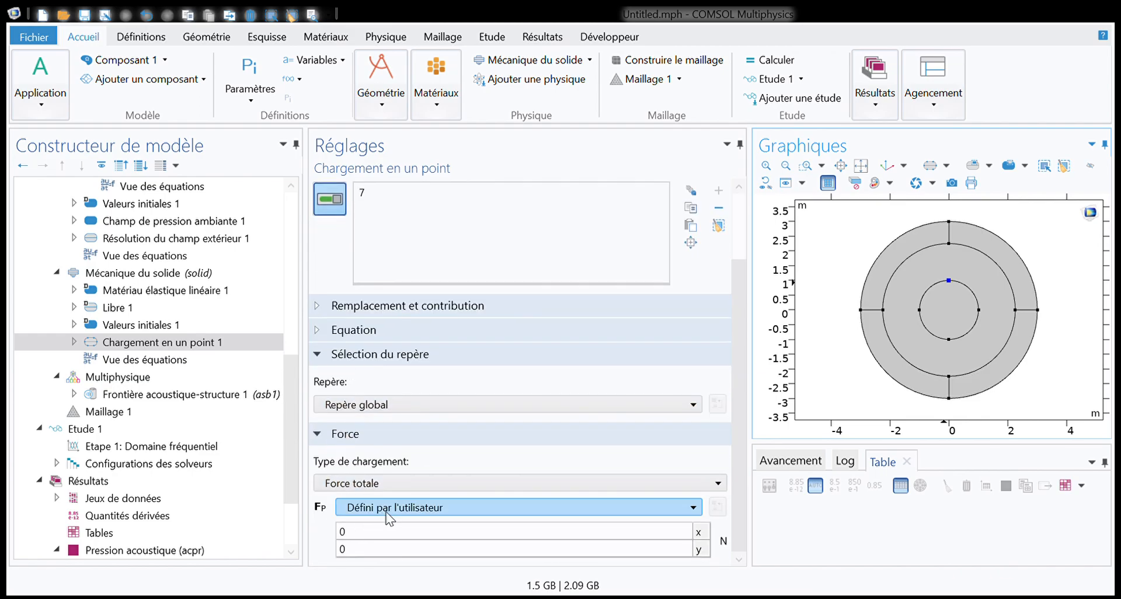
pyautogui.click(372, 532)
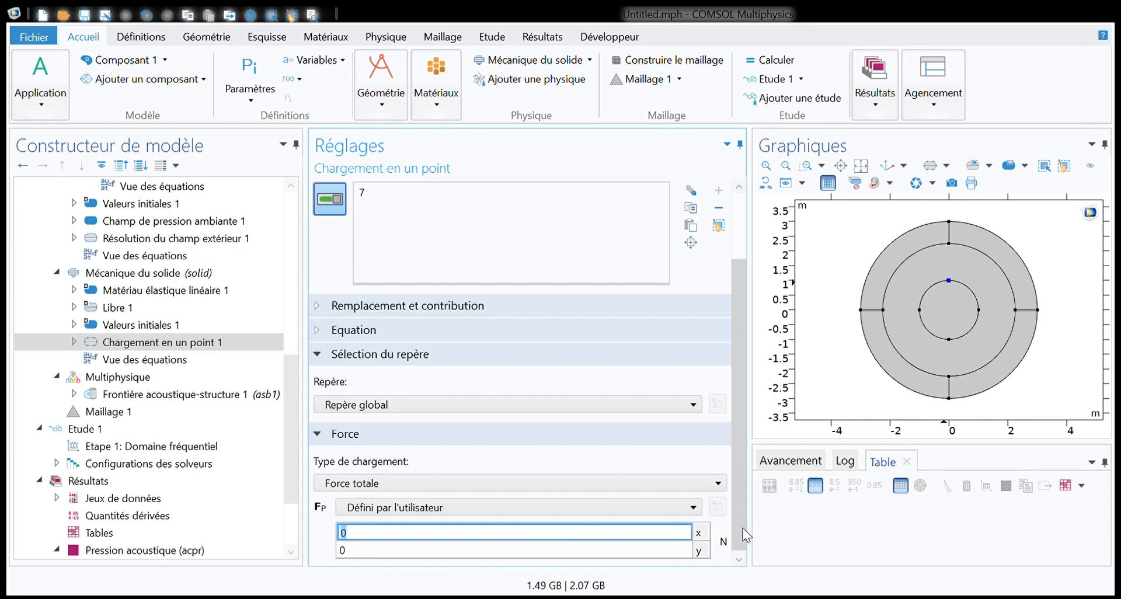
pyautogui.scroll(-1, 737, 520)
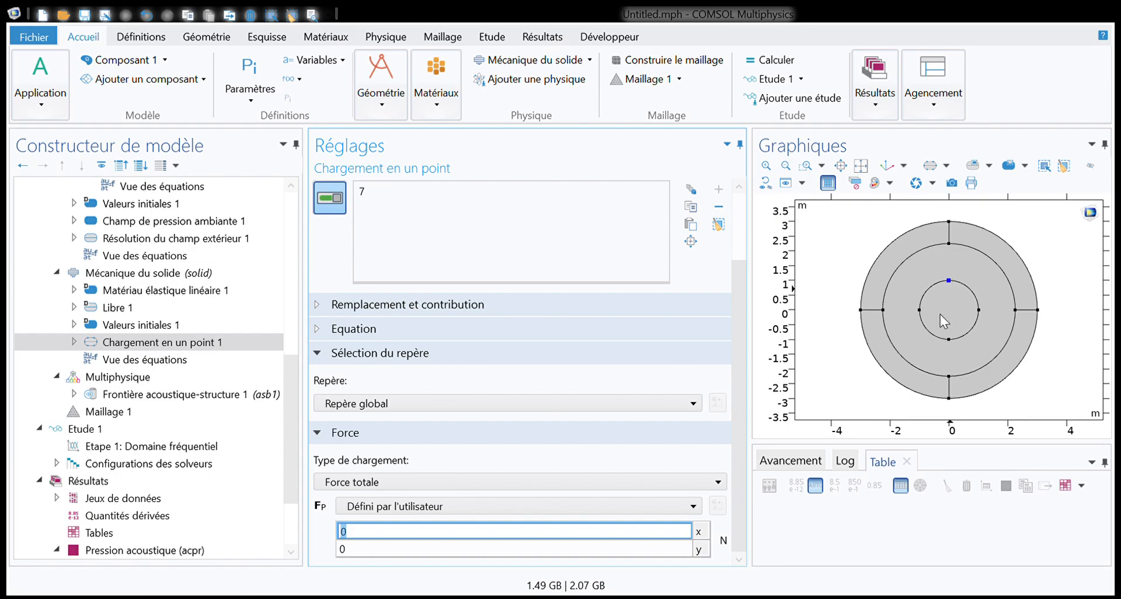
pyautogui.click(372, 550)
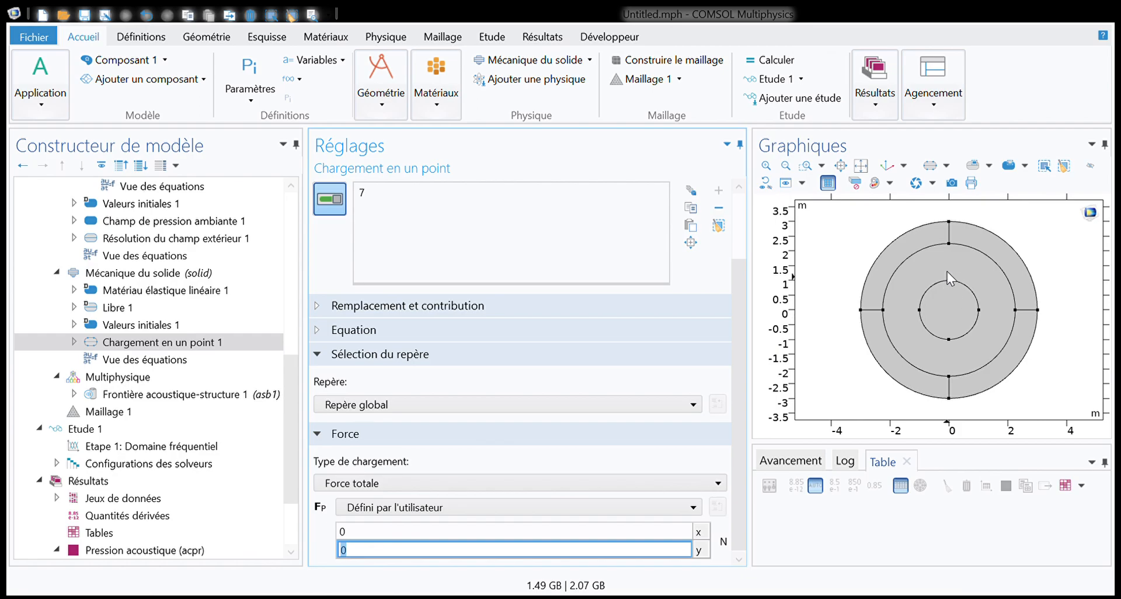
pyautogui.write('-1')
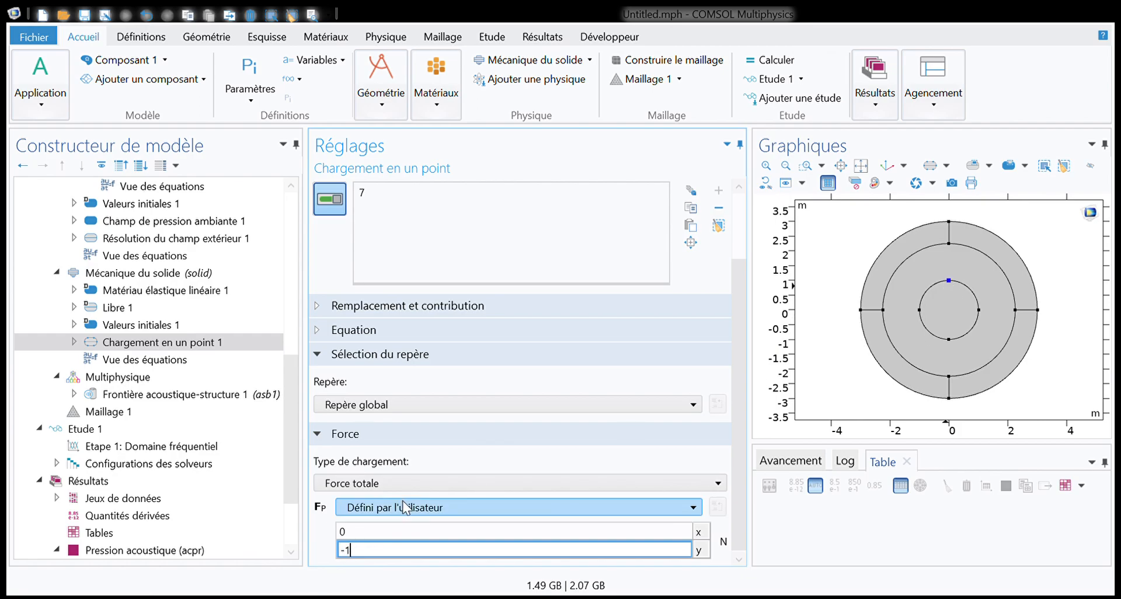
pyautogui.press('Return')
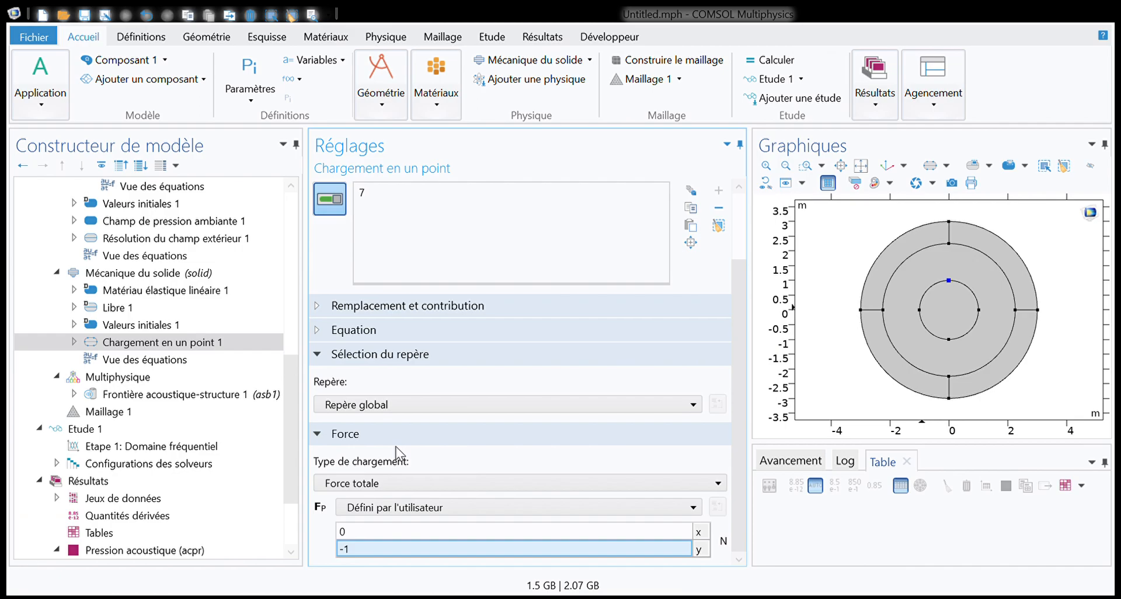
# Delete the point load from the solid mechanics physics
pyautogui.scroll(3, 395, 446)
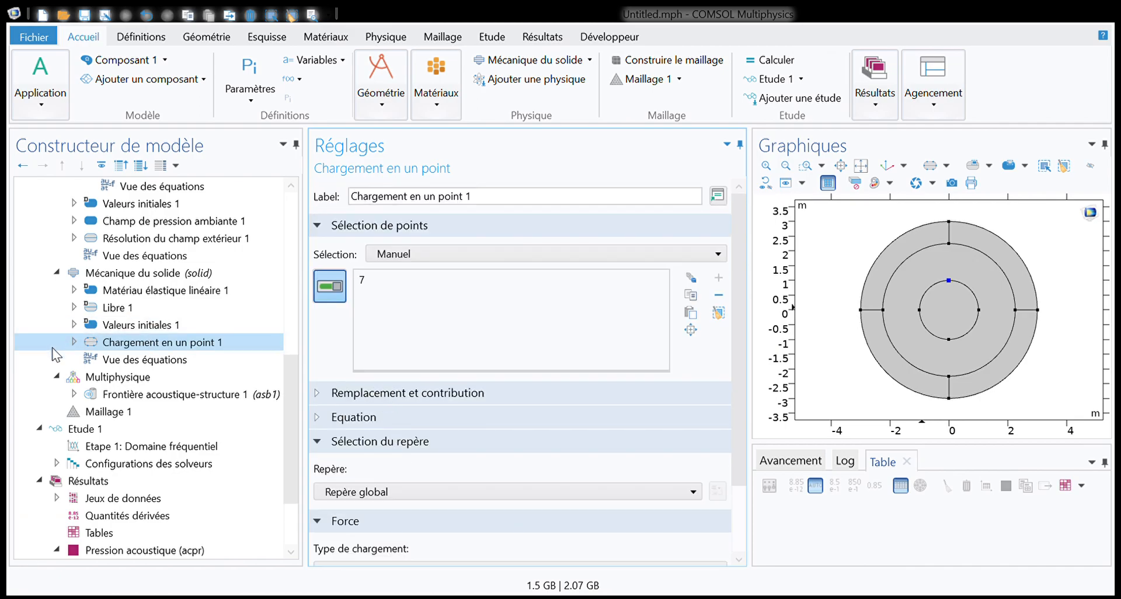
pyautogui.click(122, 347)
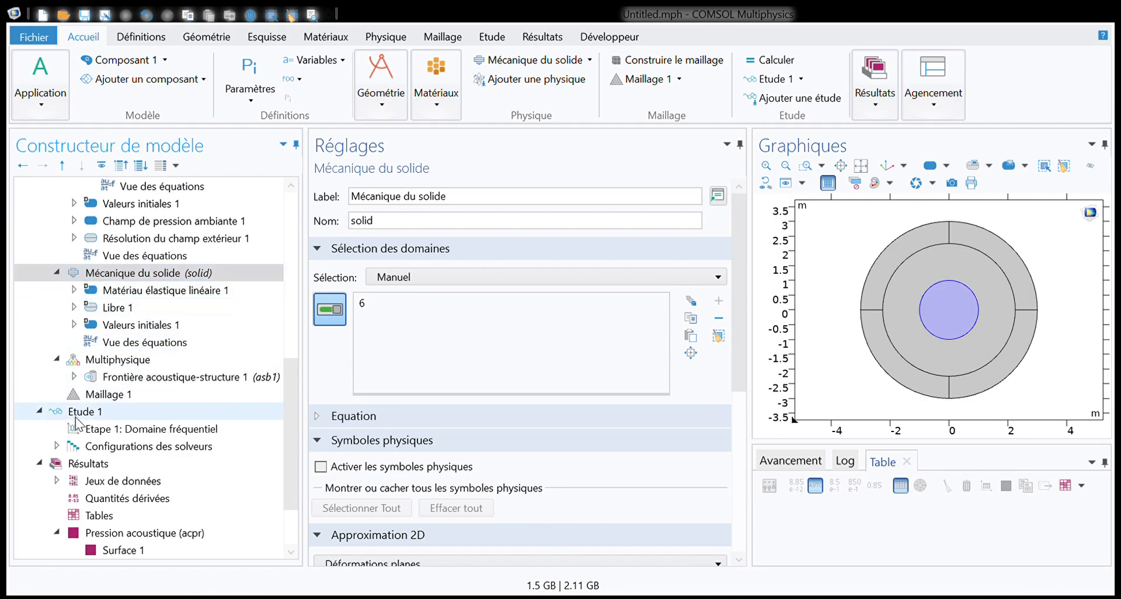
# Check the physics-controlled mesh and the 100 Hz frequency-domain step, and compute the study
pyautogui.click(110, 394)
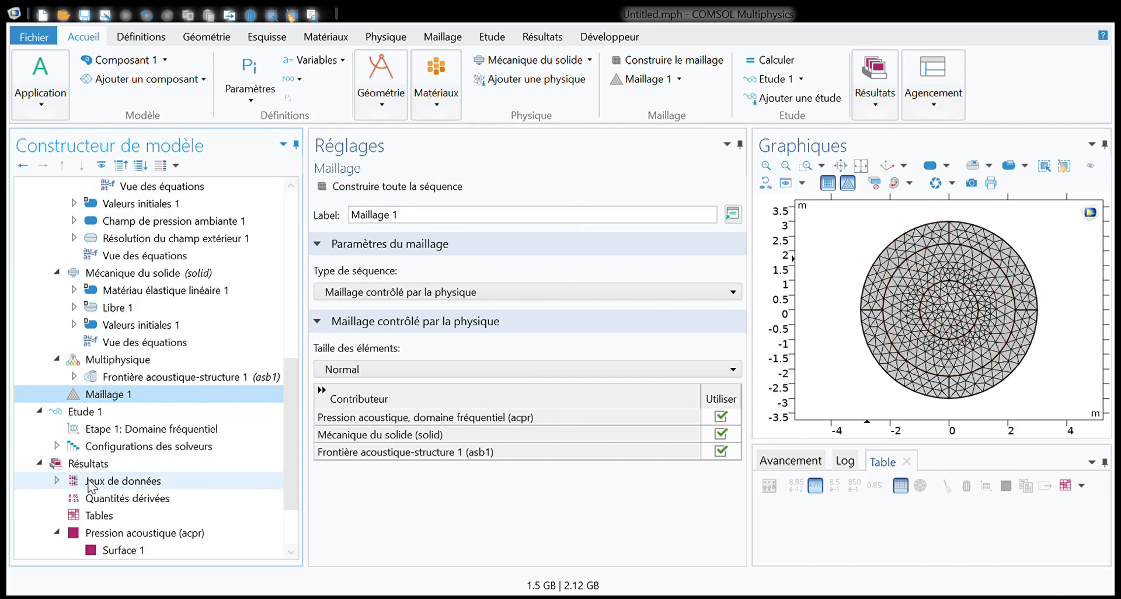
pyautogui.click(67, 413)
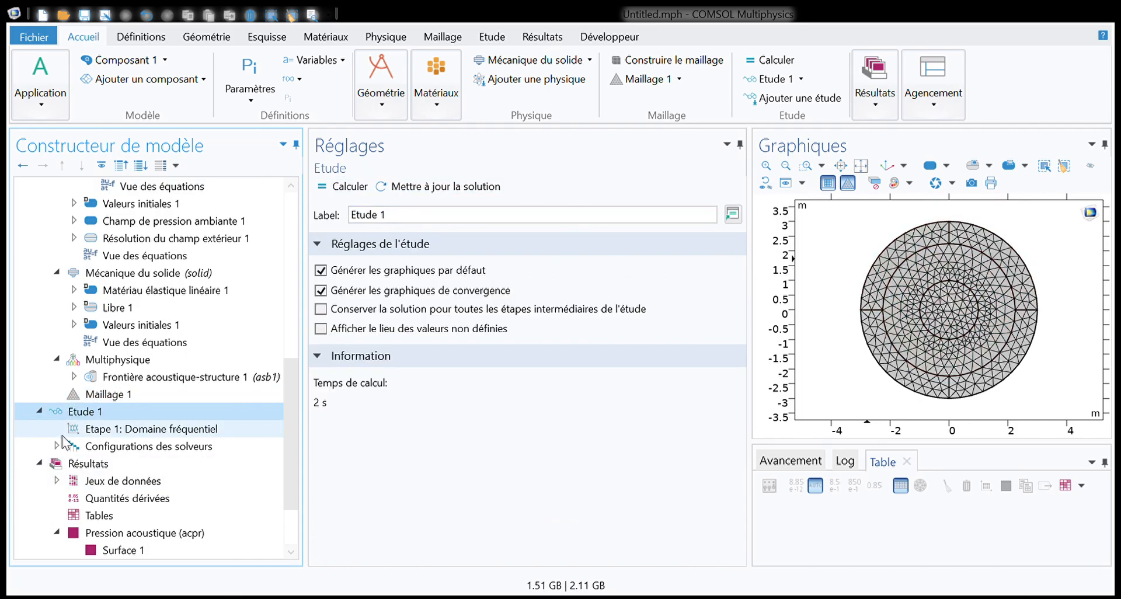
pyautogui.click(94, 432)
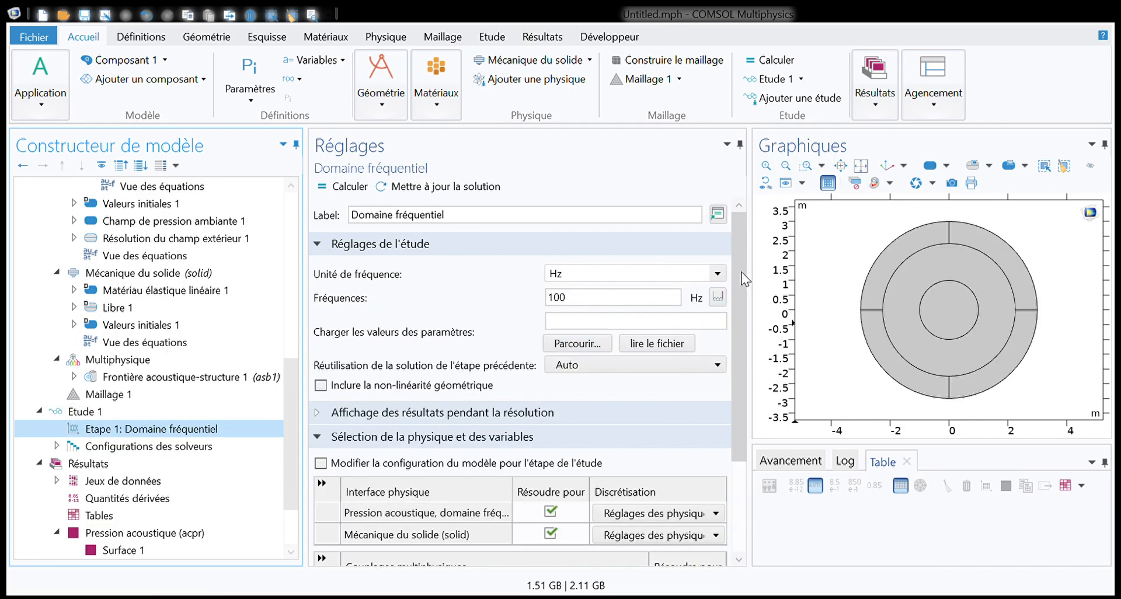
pyautogui.click(342, 186)
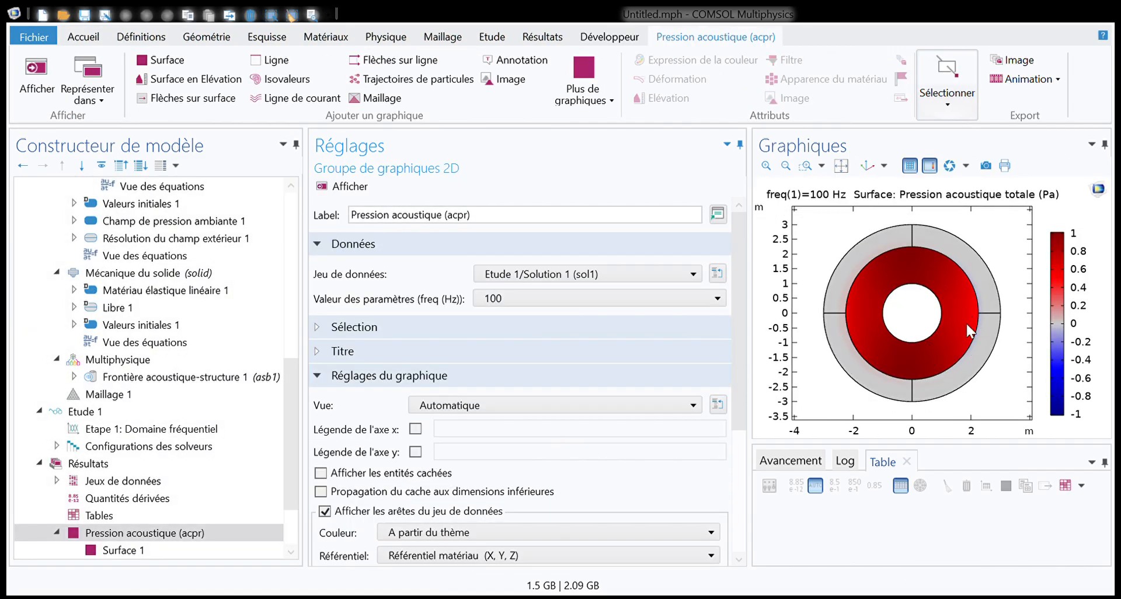
# Set the expression of the acoustic pressure group's surface to the background pressure acpr.p_b and plot it
pyautogui.click(56, 465)
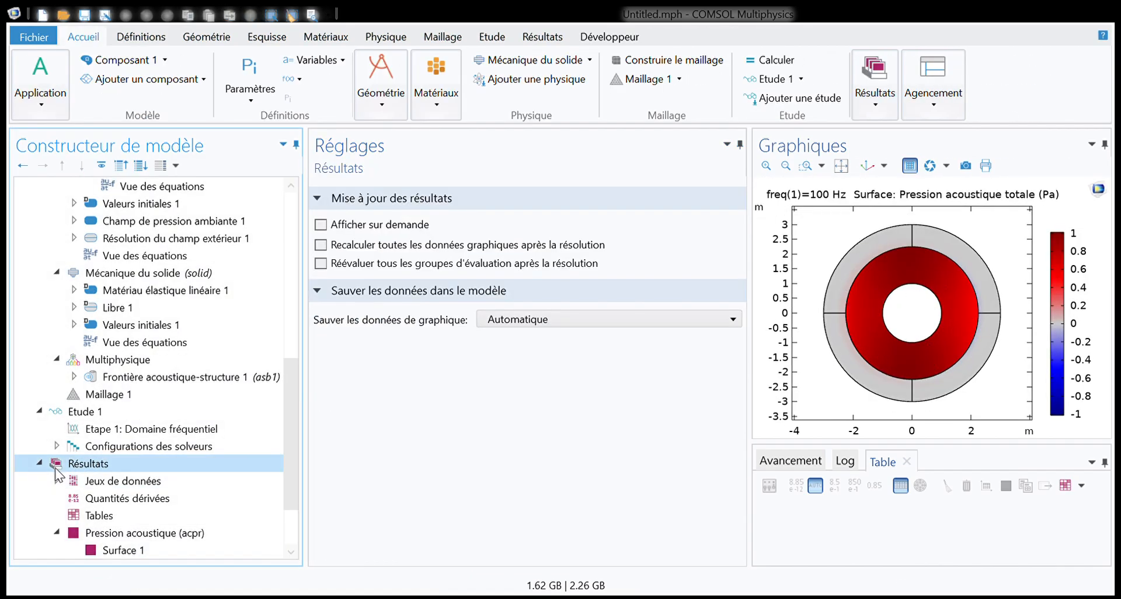
pyautogui.scroll(-2, 60, 463)
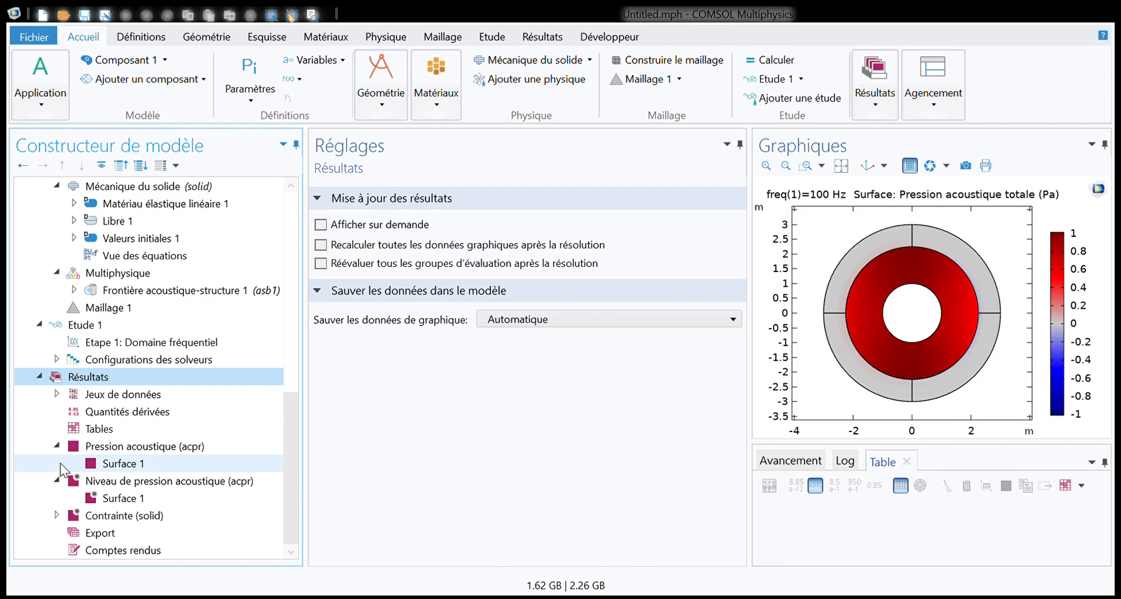
pyautogui.click(131, 451)
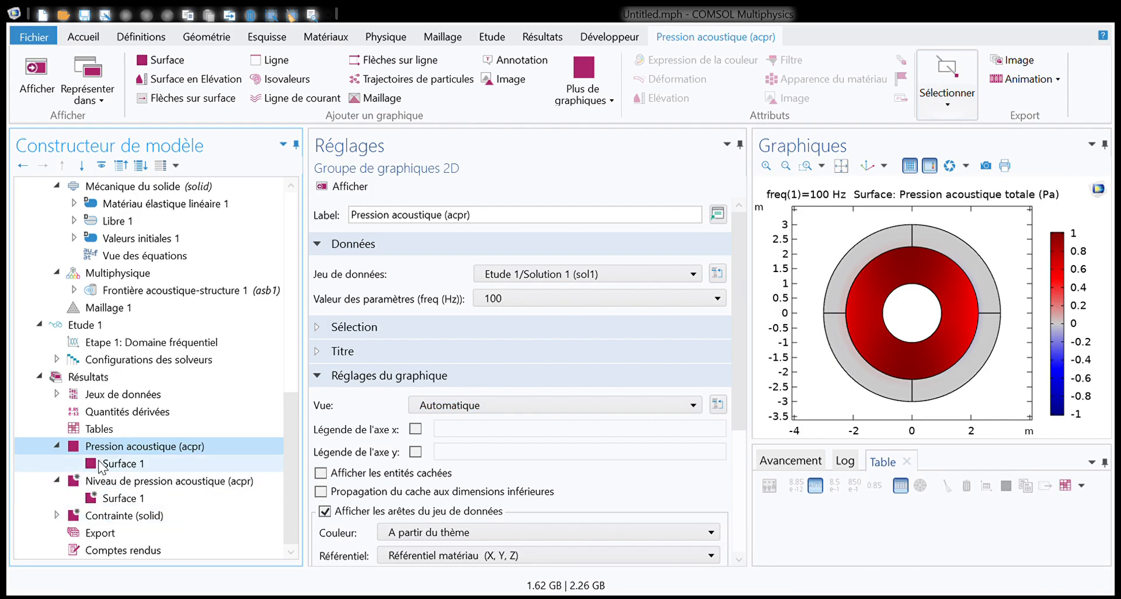
pyautogui.click(119, 463)
pyautogui.moveTo(375, 362); pyautogui.dragTo(267, 344)
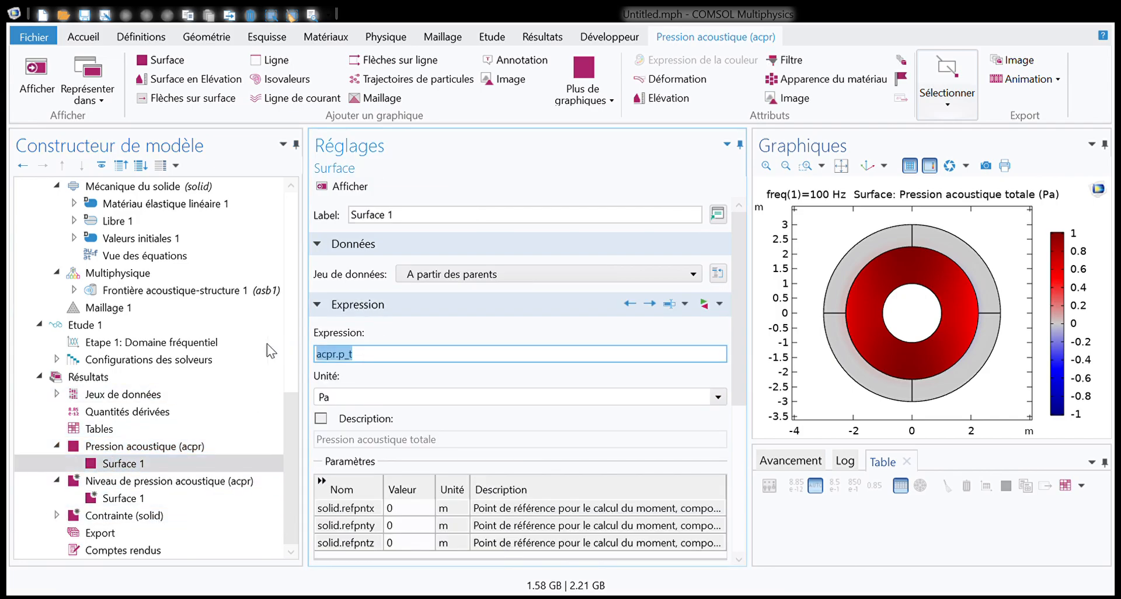
pyautogui.click(367, 365)
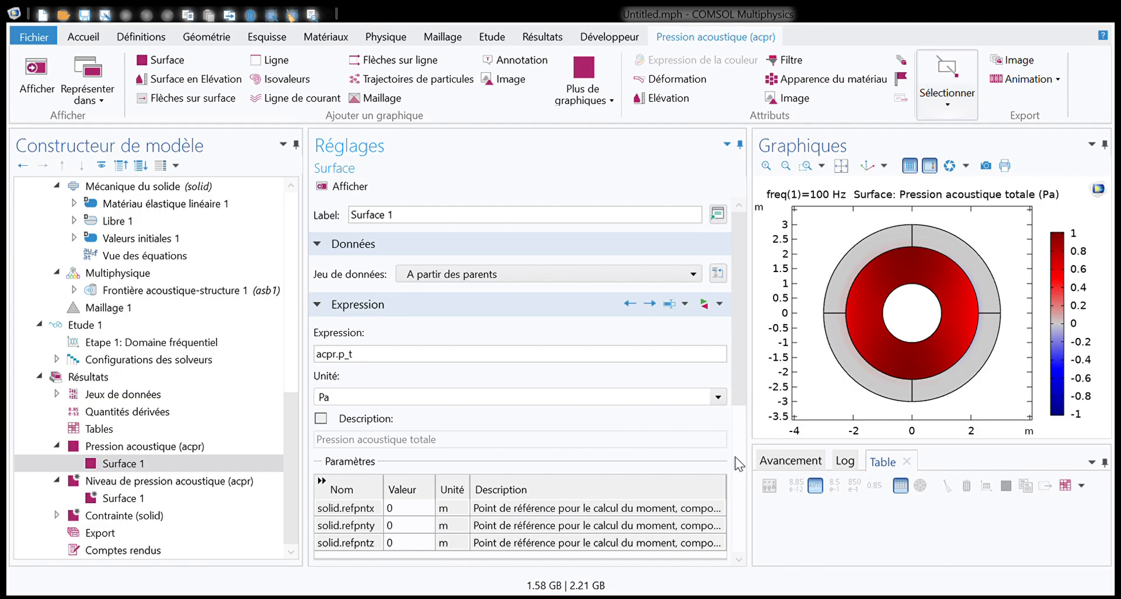
pyautogui.doubleClick(721, 503)
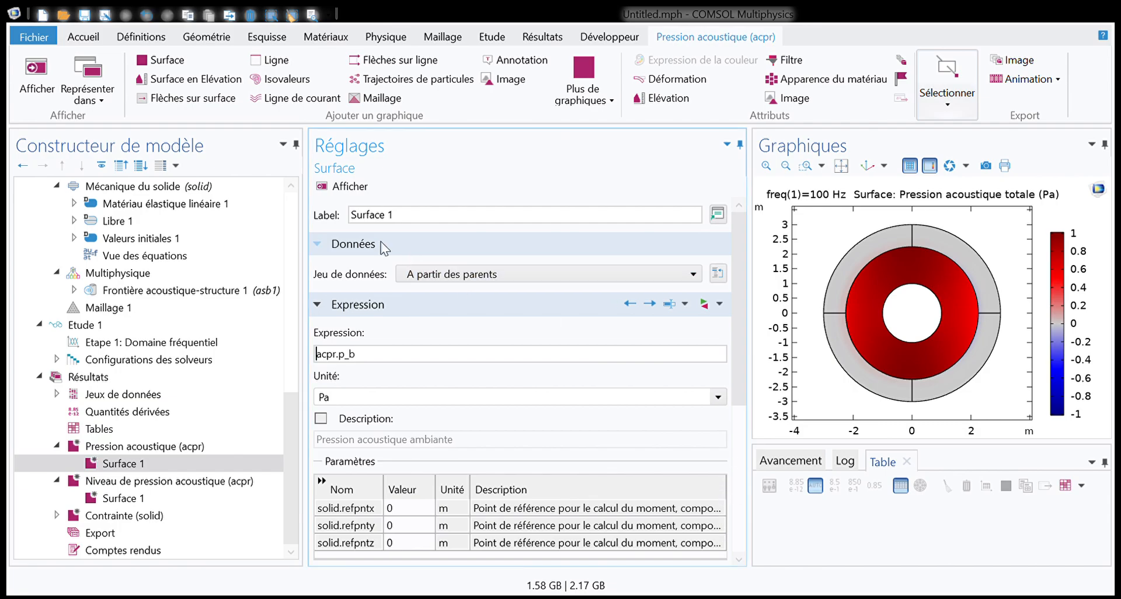
pyautogui.click(323, 188)
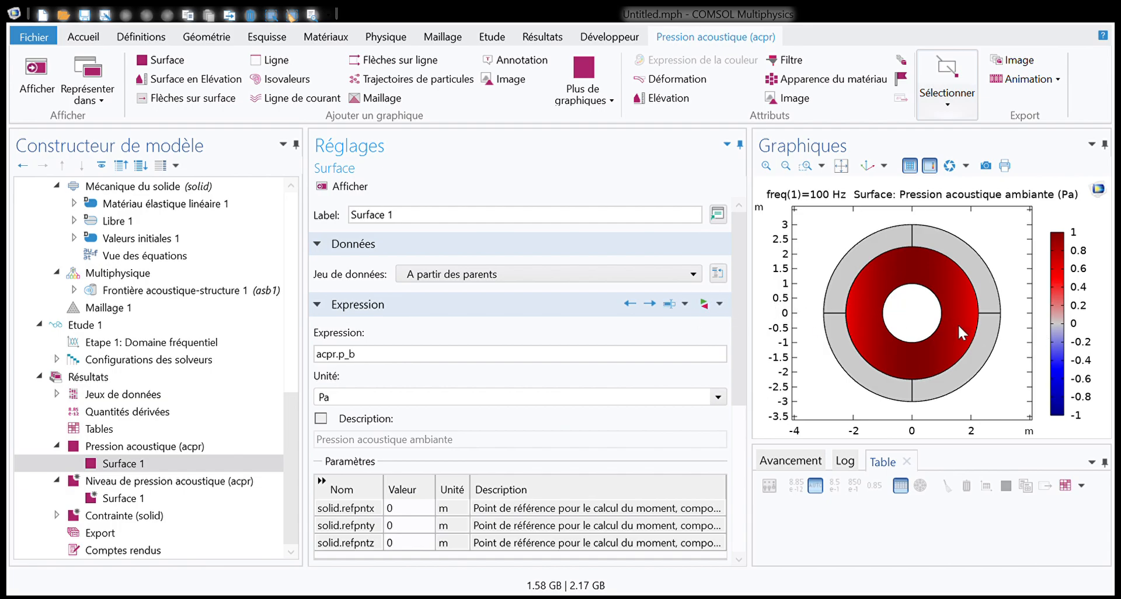
# Plot the scattered pressure acpr.p_s on the same surface, followed by the total sound pressure level acpr.Lp_t
pyautogui.click(406, 357)
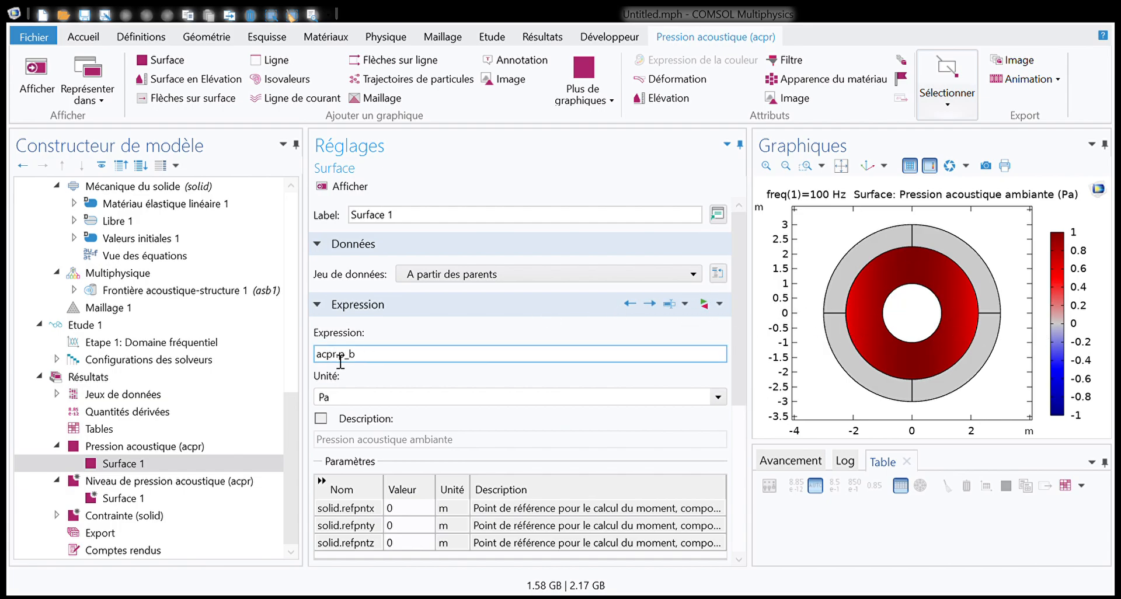
pyautogui.click(704, 308)
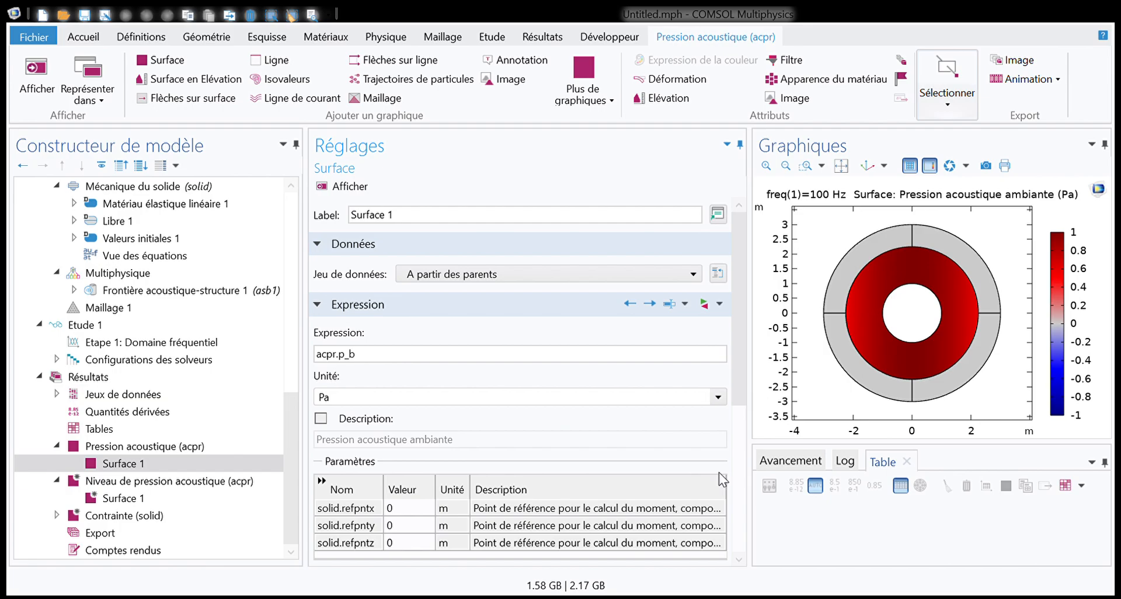
pyautogui.press('BackSpace')
pyautogui.write('s')
pyautogui.click(342, 186)
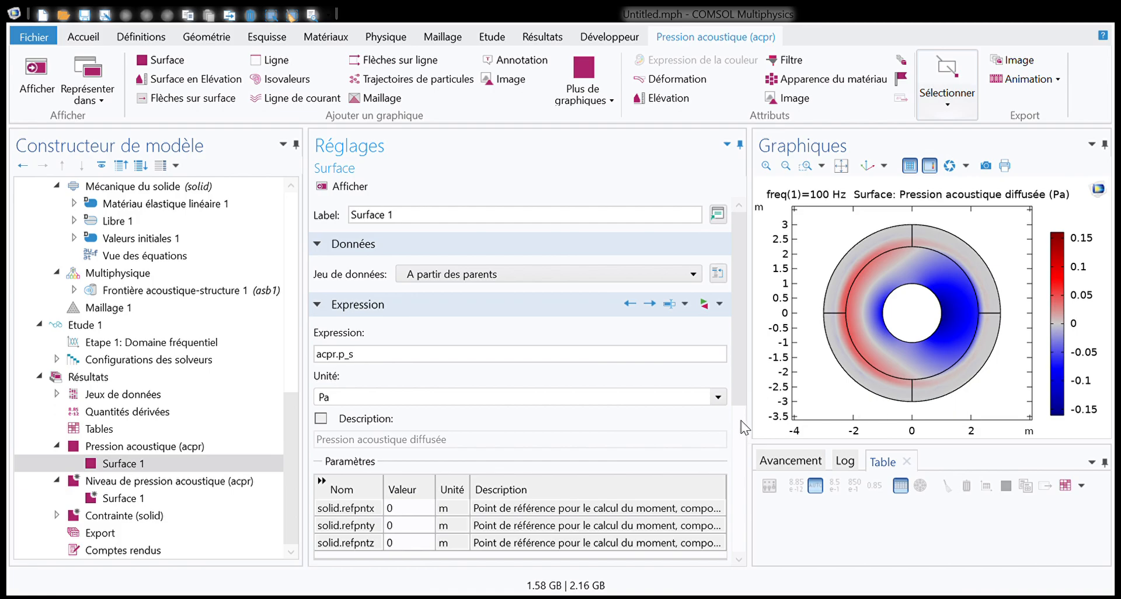
pyautogui.click(327, 185)
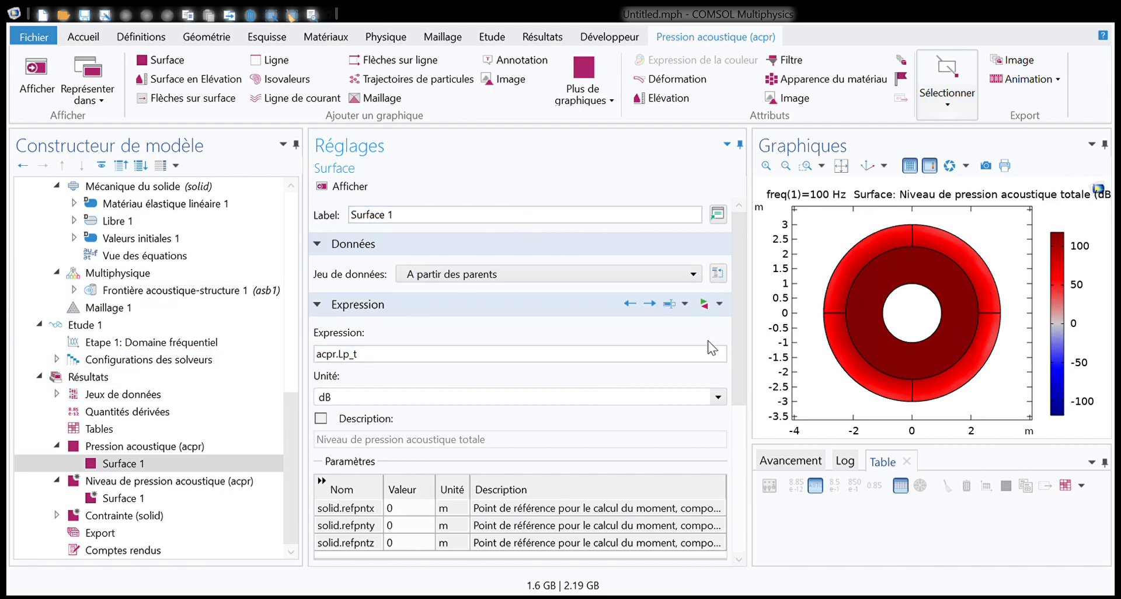
# Try the air reference for the acoustics interface's sound pressure level, and restore the water reference
pyautogui.scroll(4, 70, 320)
pyautogui.click(146, 256)
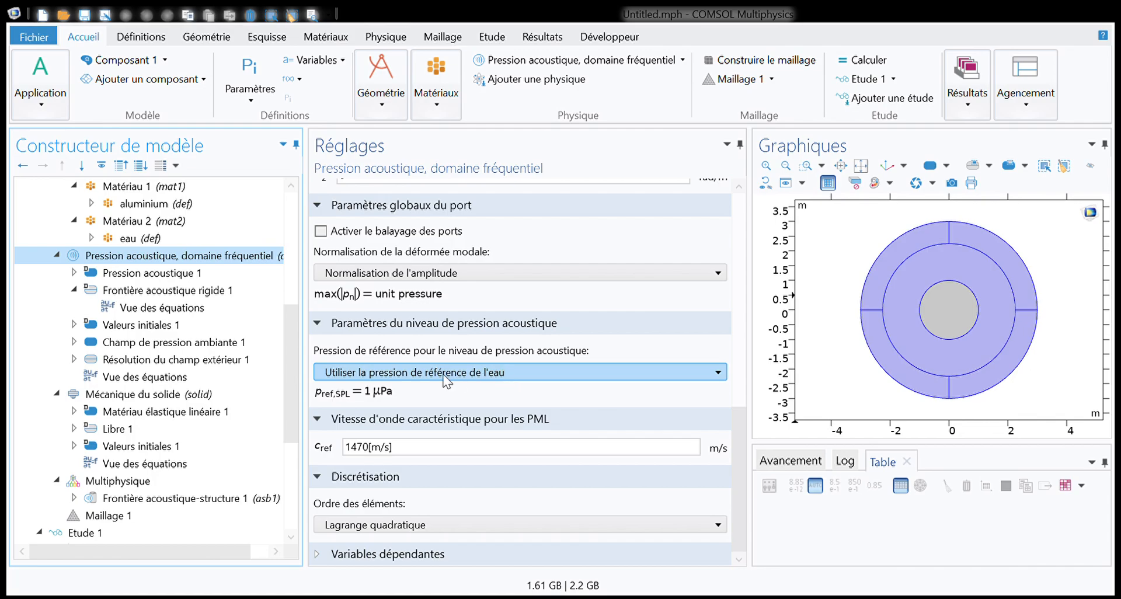
pyautogui.click(485, 371)
pyautogui.click(422, 388)
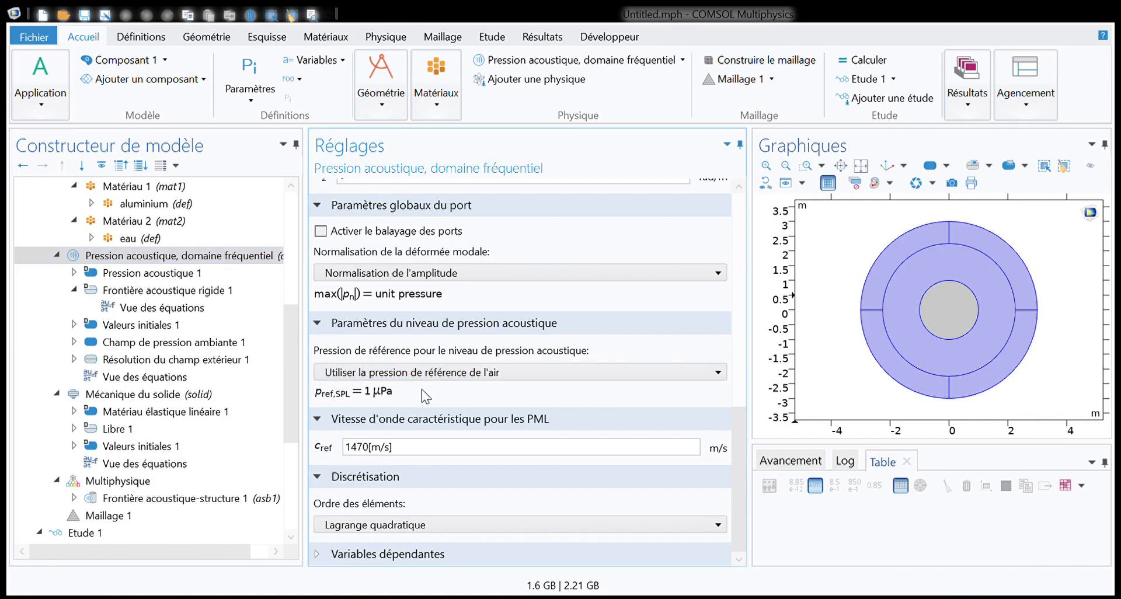
pyautogui.click(403, 379)
pyautogui.click(432, 403)
# Plot 20*log10(acpr.p_t) on the acoustic pressure group's surface, and append a division sign after acpr.p_t
pyautogui.scroll(-5, 178, 359)
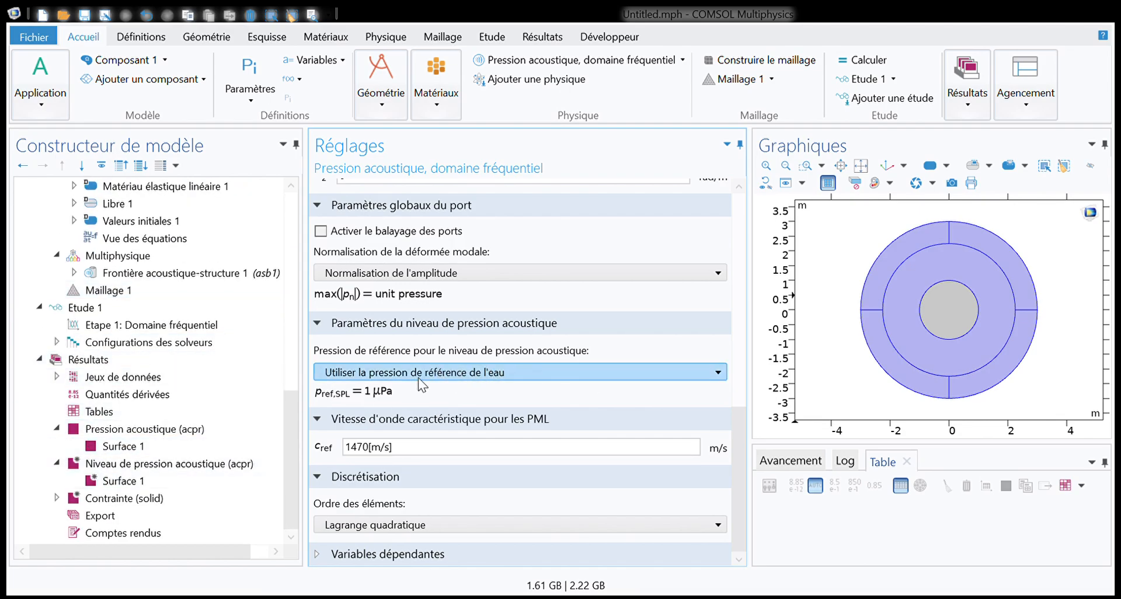
pyautogui.scroll(-1, 417, 377)
pyautogui.click(130, 445)
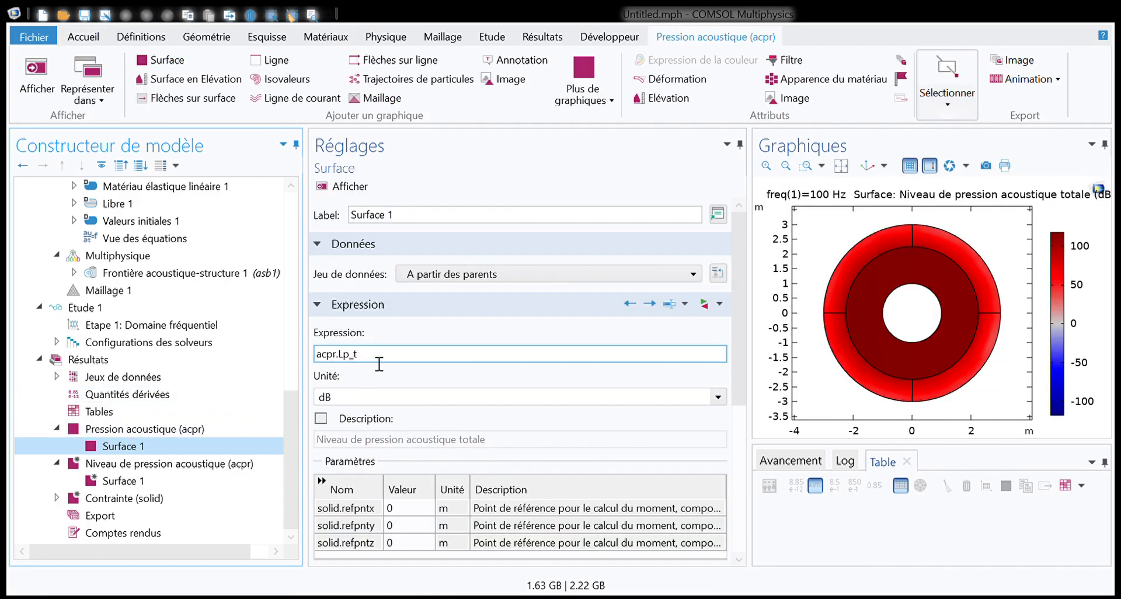
pyautogui.click(342, 354)
pyautogui.press('BackSpace')
pyautogui.write('20*log10(')
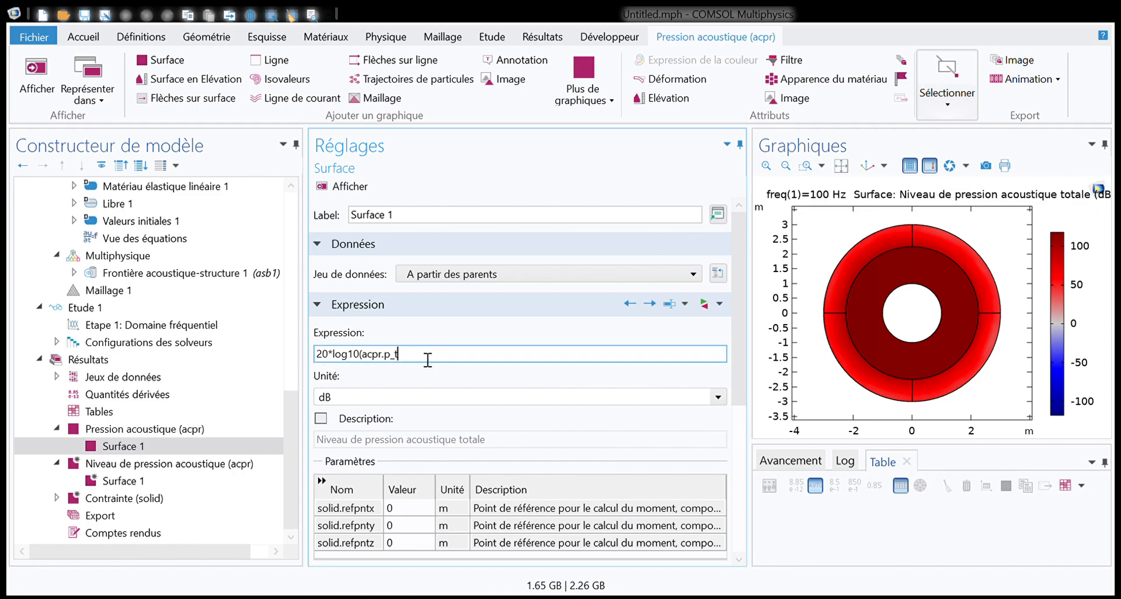
pyautogui.click(342, 187)
pyautogui.click(402, 355)
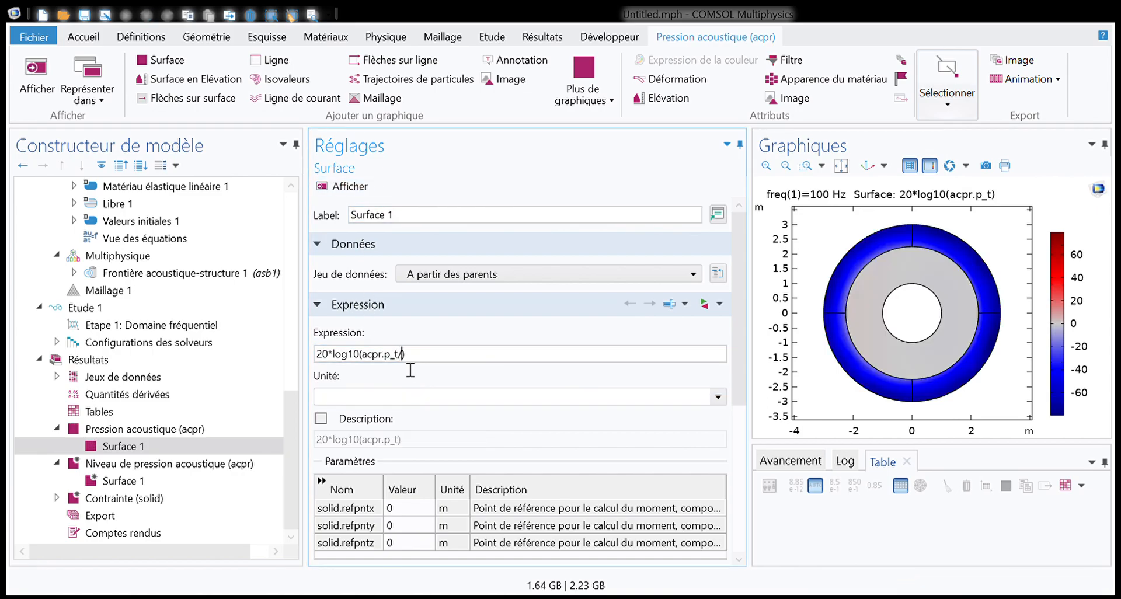
# Try a user-defined reference pressure in the acoustics interface, and examine the temperature and absolute pressure inputs of Pression acoustique 1
pyautogui.scroll(3, 143, 298)
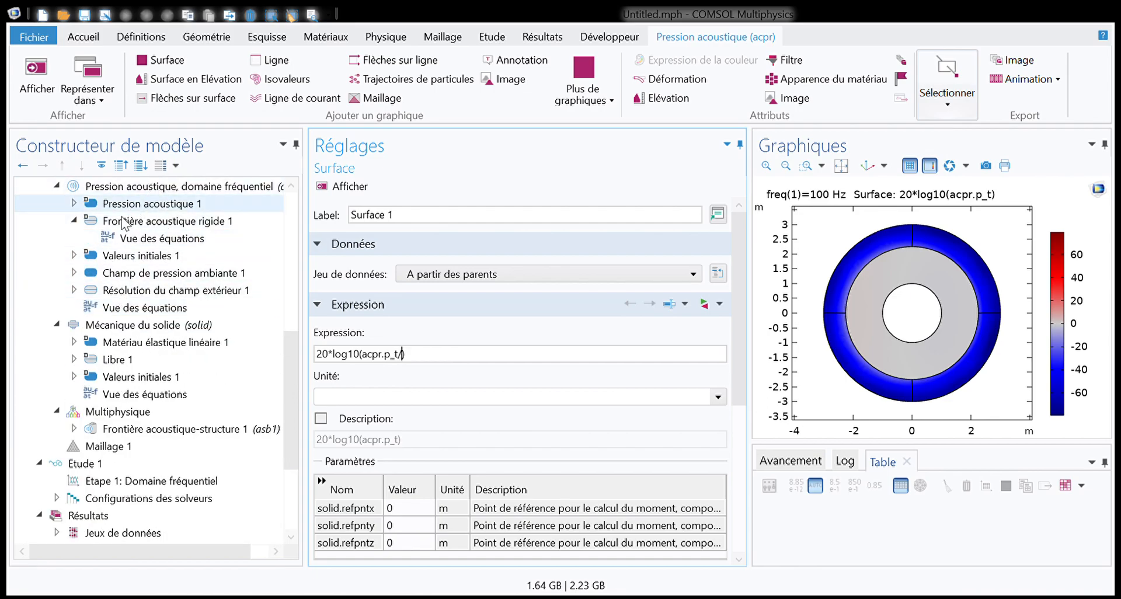
pyautogui.click(140, 186)
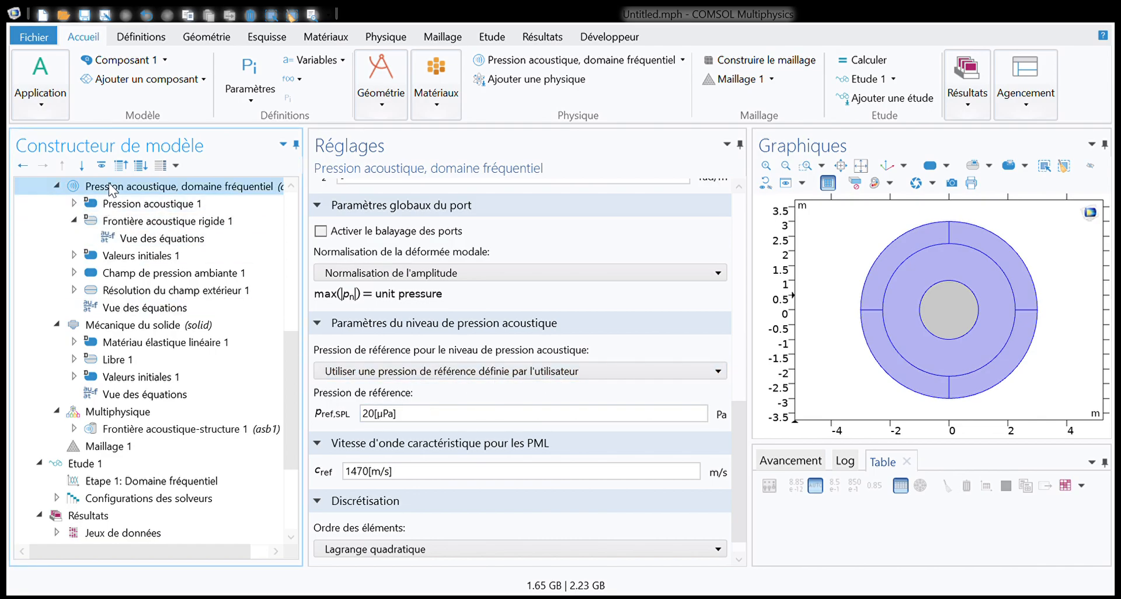
pyautogui.scroll(1, 110, 190)
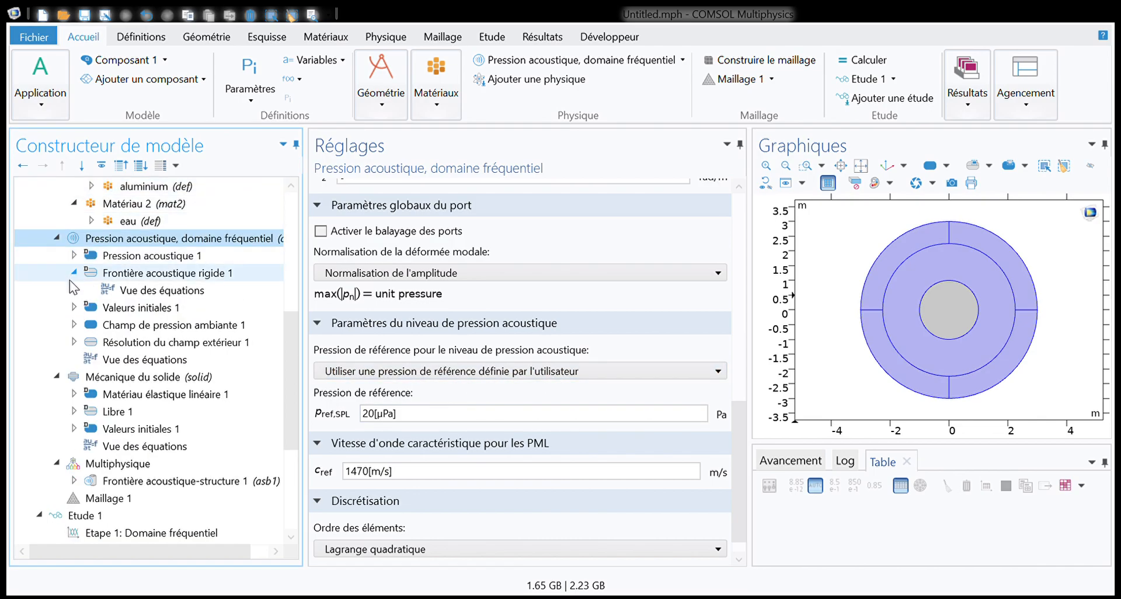
pyautogui.click(122, 257)
pyautogui.scroll(-2, 344, 397)
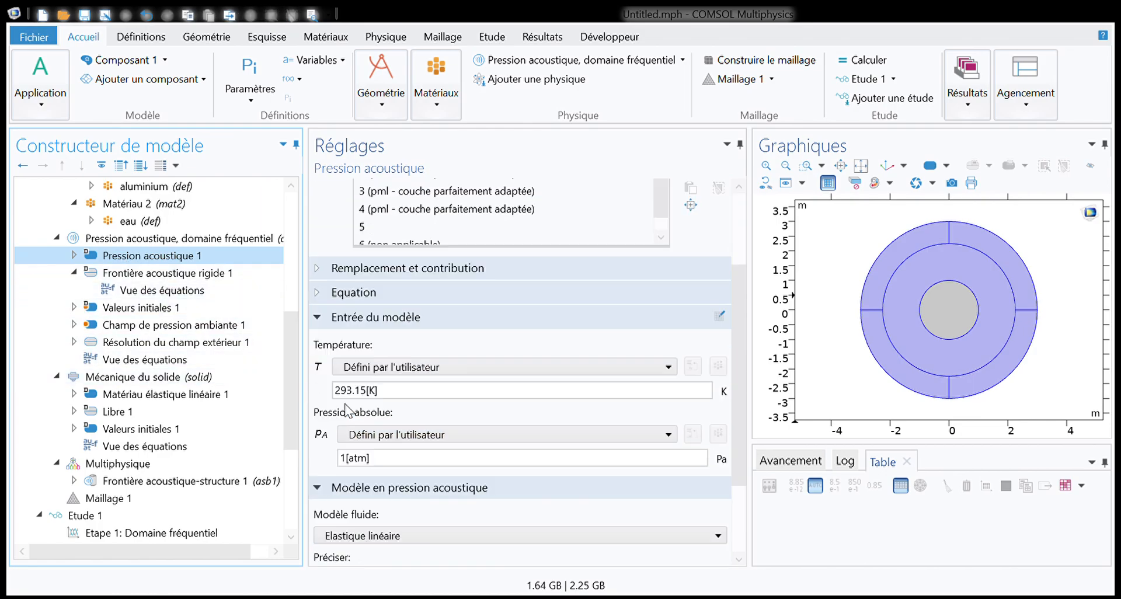
pyautogui.scroll(-1, 345, 409)
# Set the acoustics interface's sound pressure level reference to "Utiliser la pression de référence de l'eau"
pyautogui.click(151, 238)
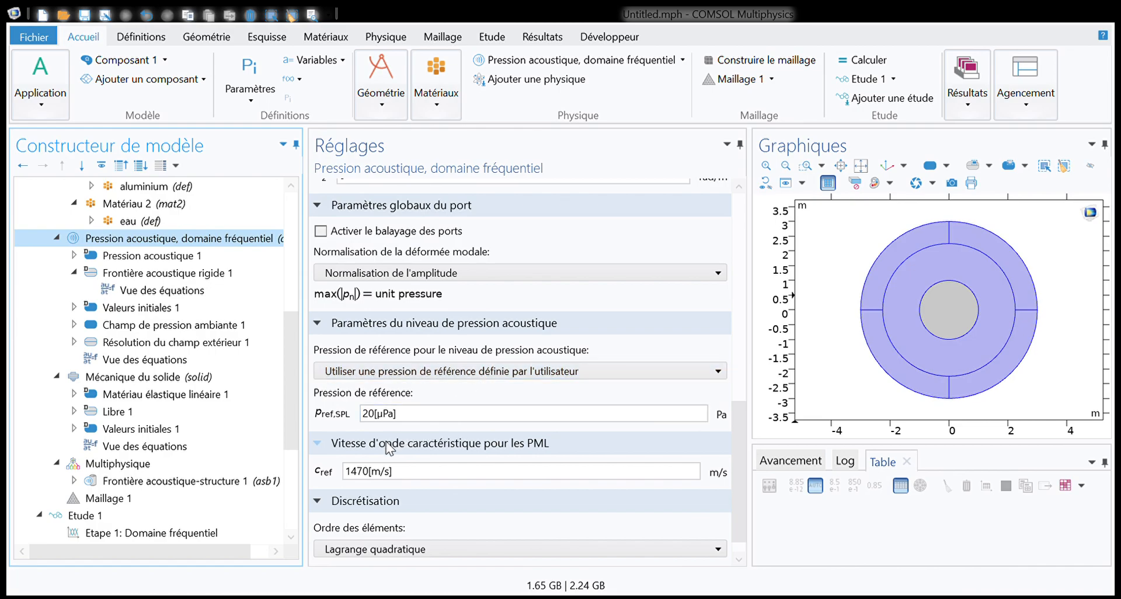
pyautogui.click(413, 374)
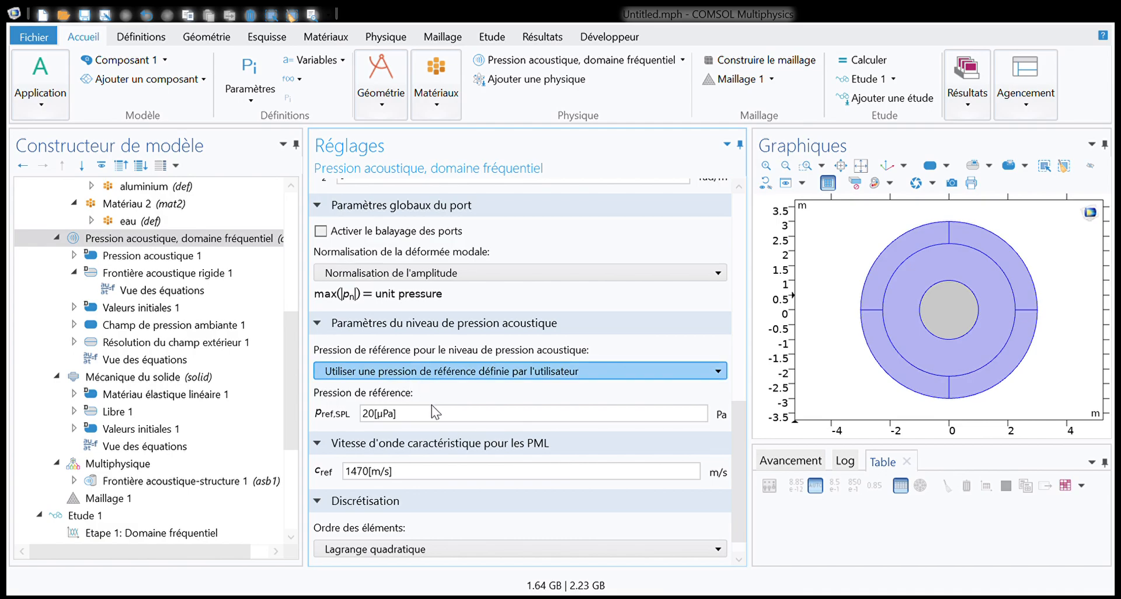
pyautogui.press('Up')
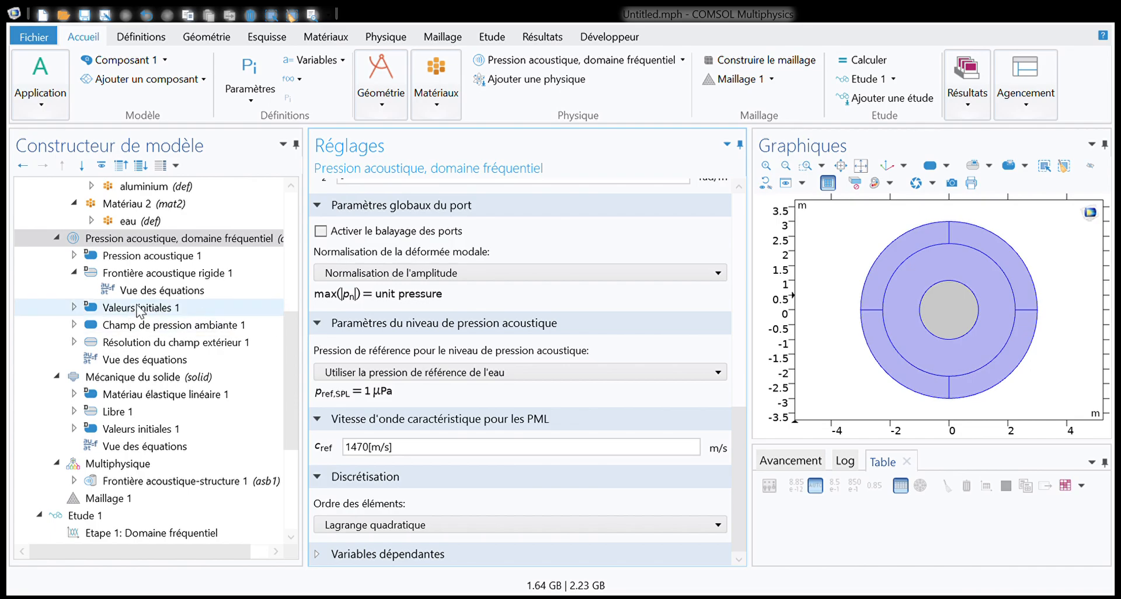
# Complete the surface expression as 20*log10(acpr.p_t/1e-6) and plot it
pyautogui.scroll(-4, 179, 320)
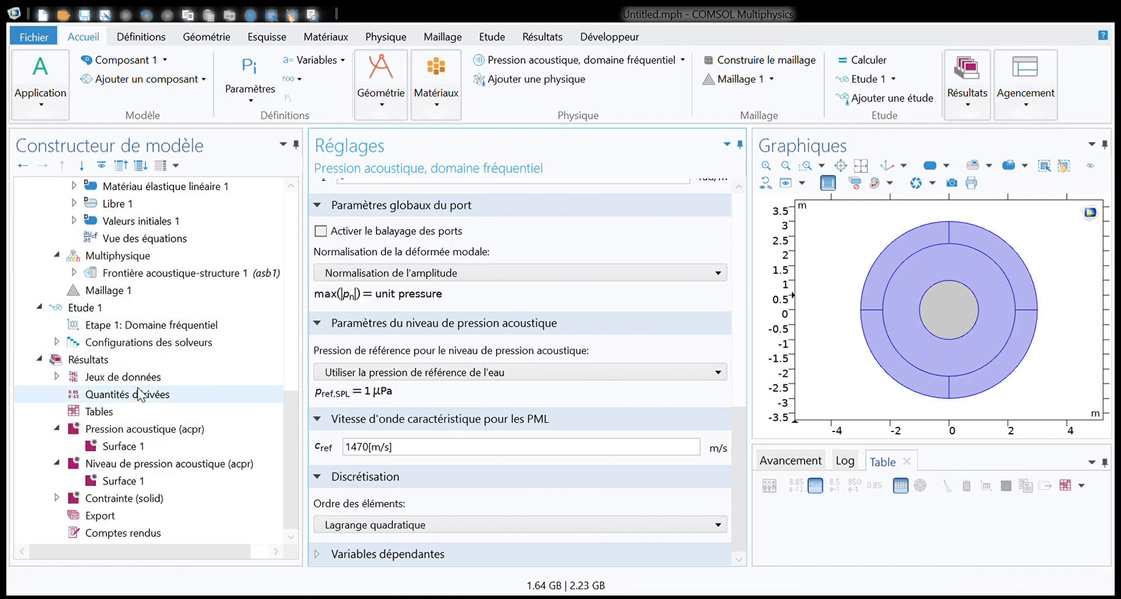
pyautogui.click(123, 446)
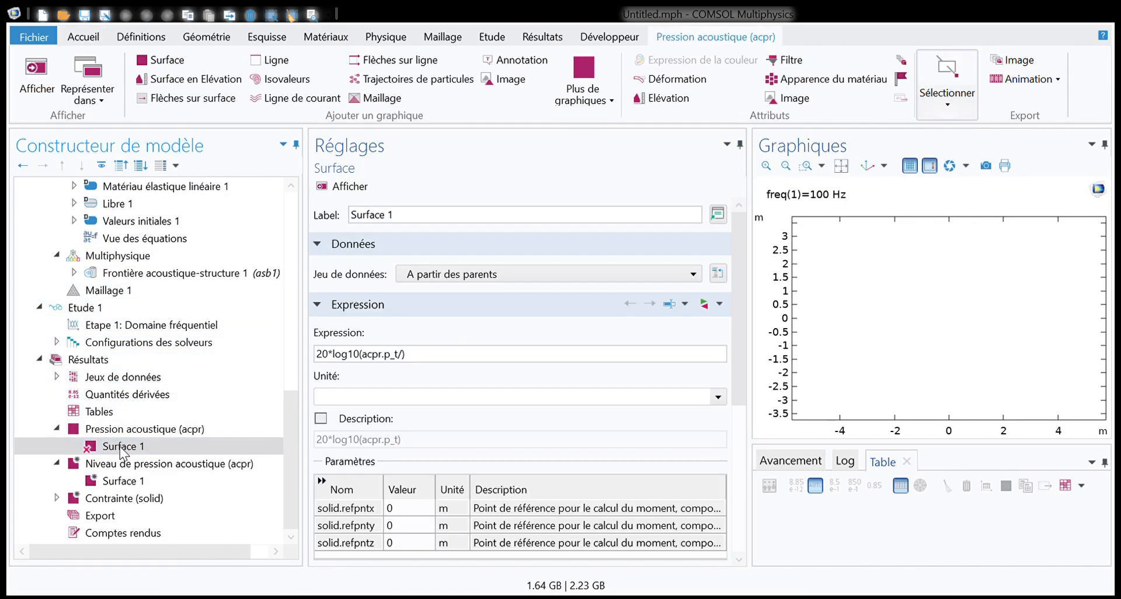
pyautogui.click(403, 354)
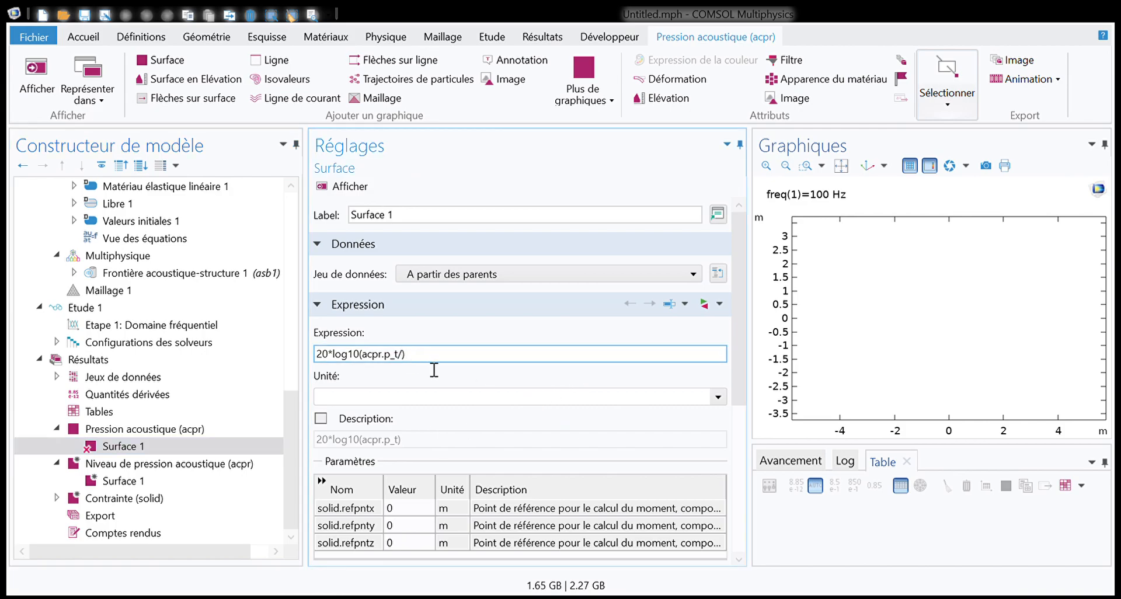
pyautogui.write('1e-6')
pyautogui.click(342, 186)
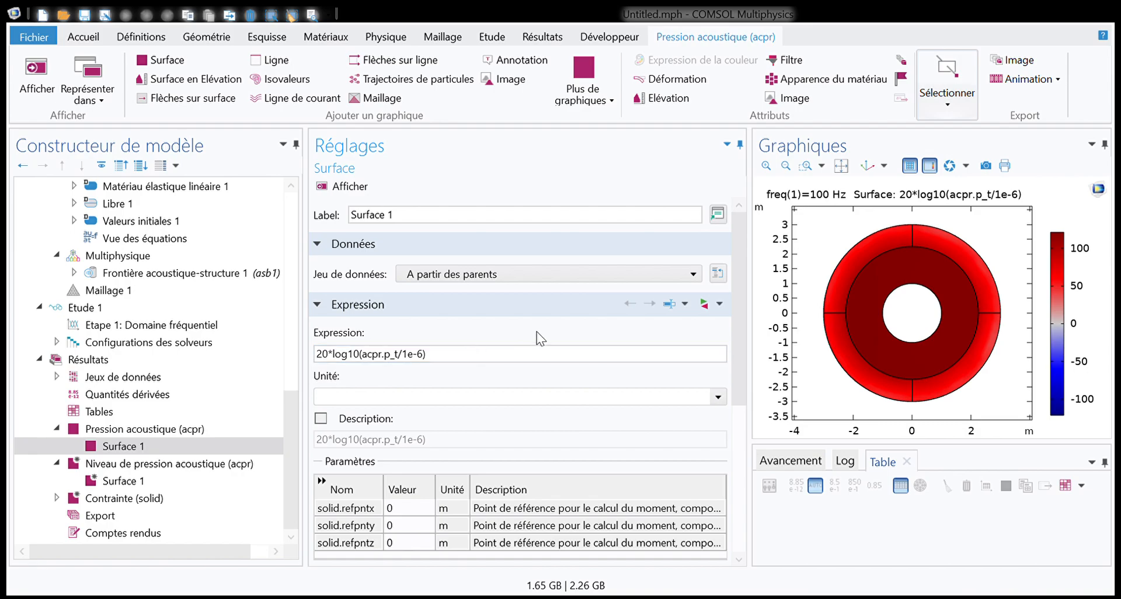
pyautogui.click(703, 304)
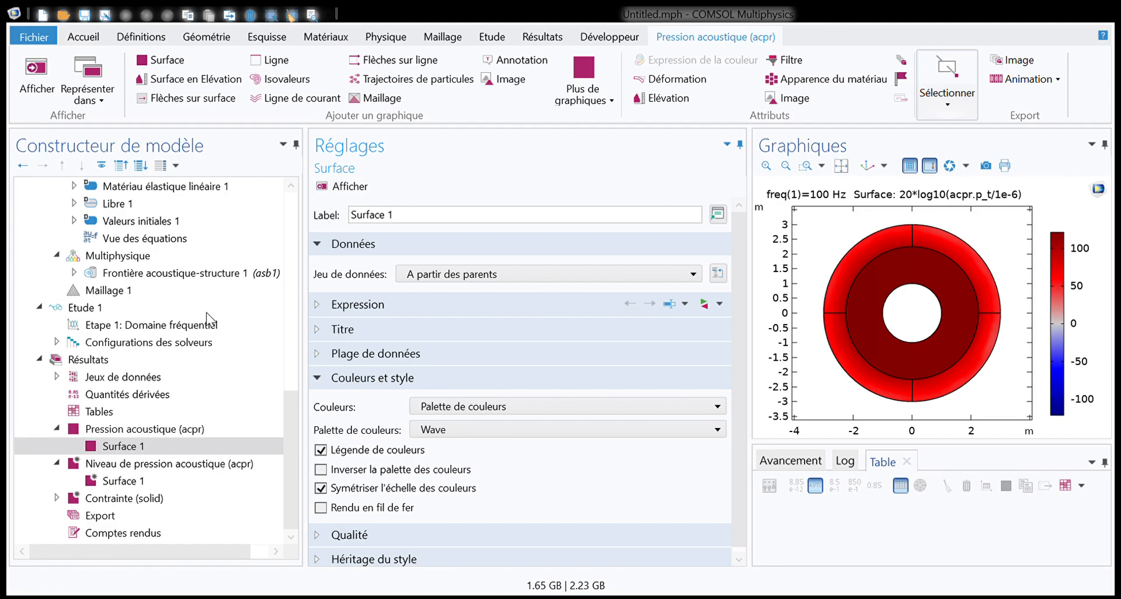
# Examine the equation and the exterior field variable name of Résolution du champ extérieur 1
pyautogui.click(263, 327)
pyautogui.scroll(4, 164, 300)
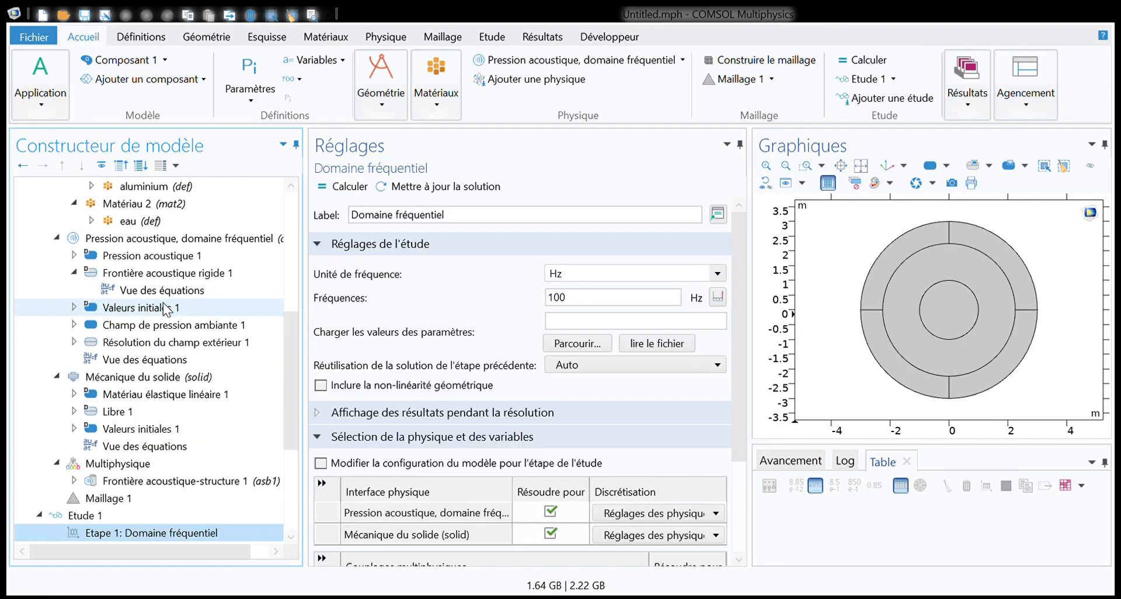
pyautogui.click(140, 344)
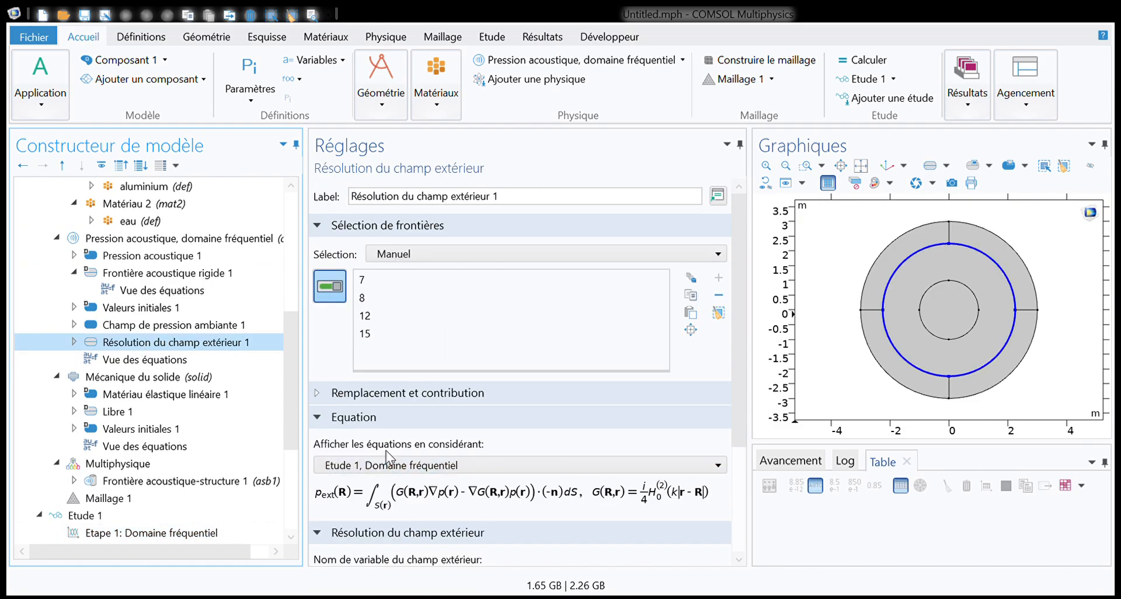
pyautogui.scroll(-2, 330, 474)
pyautogui.doubleClick(356, 504)
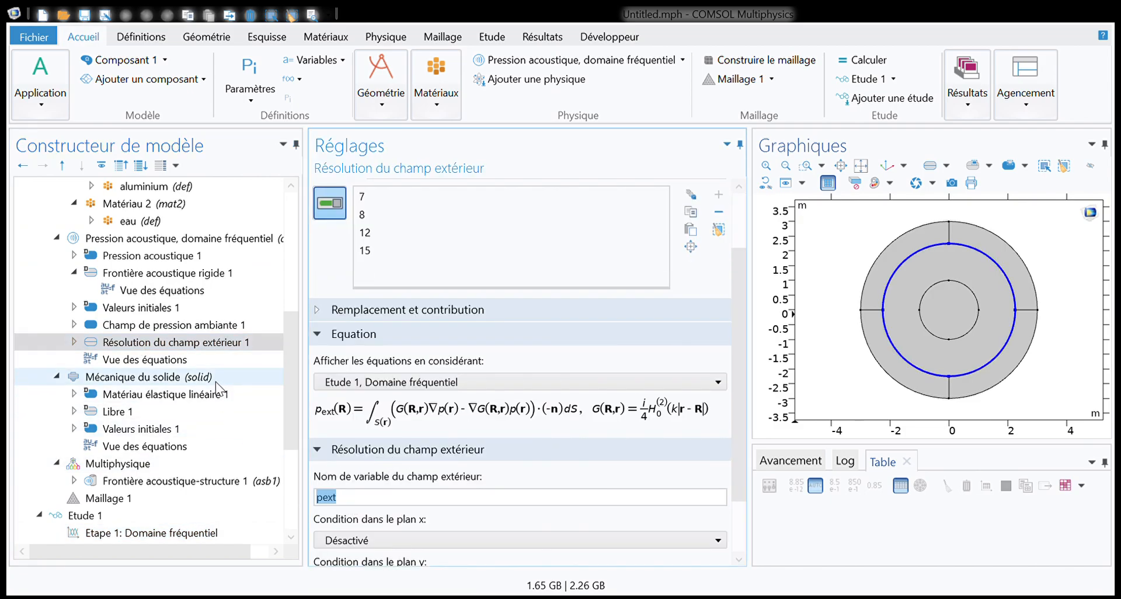
# Compare the expressions plotted on the surfaces of the acoustic pressure and sound pressure level plot groups
pyautogui.scroll(-4, 186, 331)
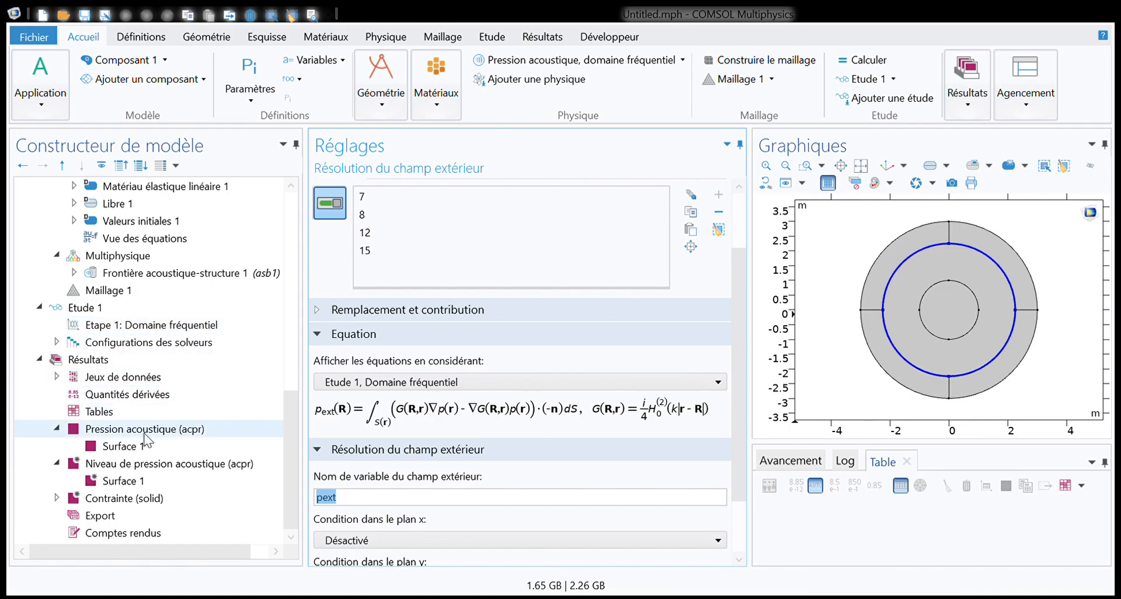
pyautogui.click(103, 447)
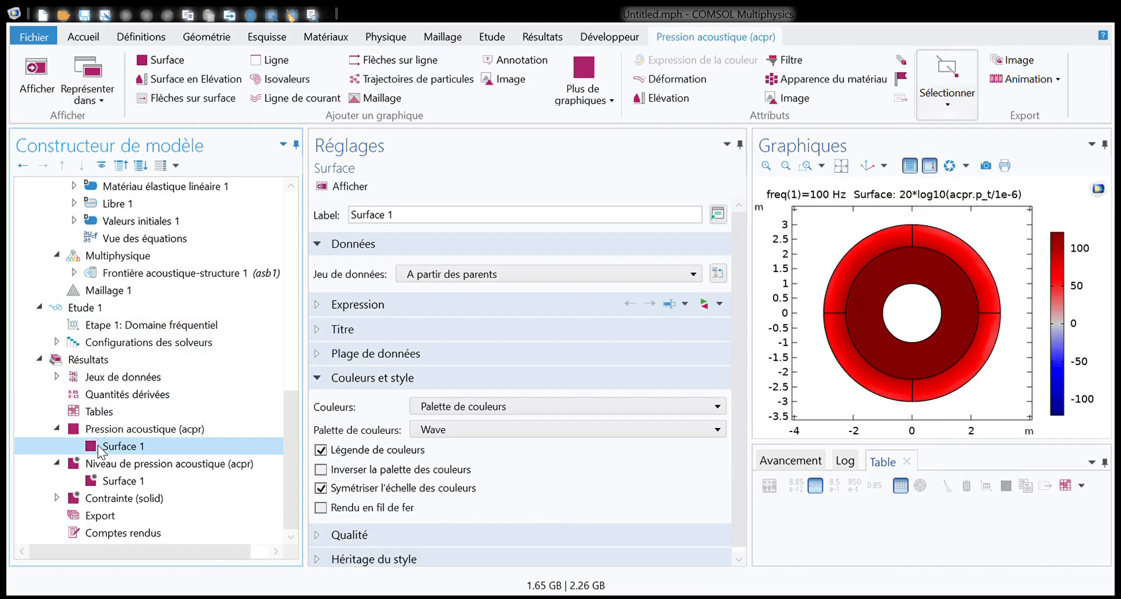
pyautogui.click(117, 428)
pyautogui.click(99, 447)
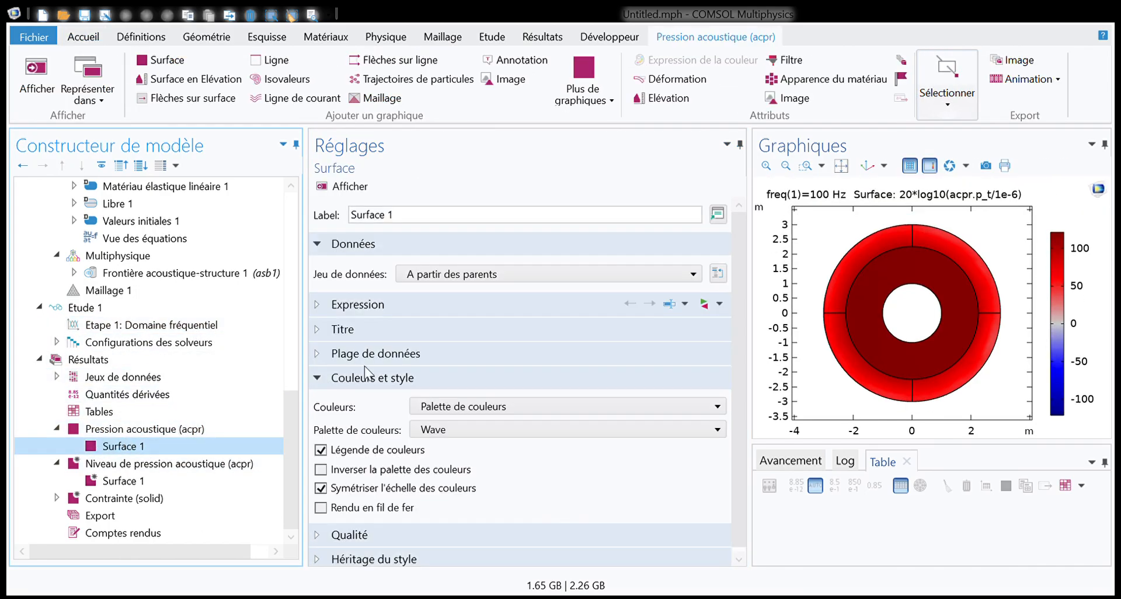
pyautogui.click(314, 307)
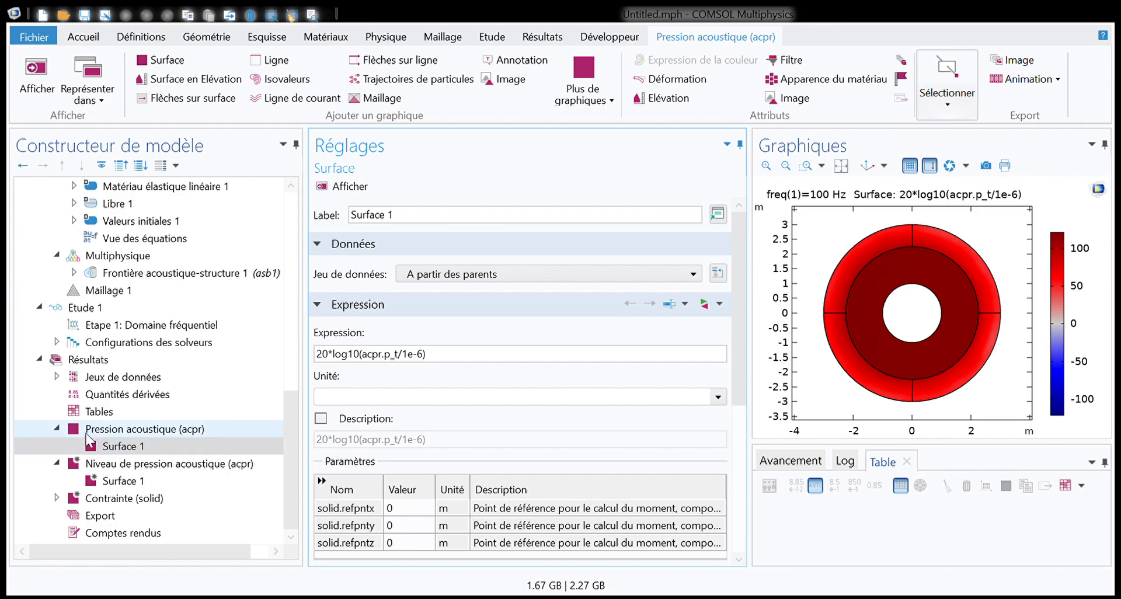
pyautogui.click(117, 462)
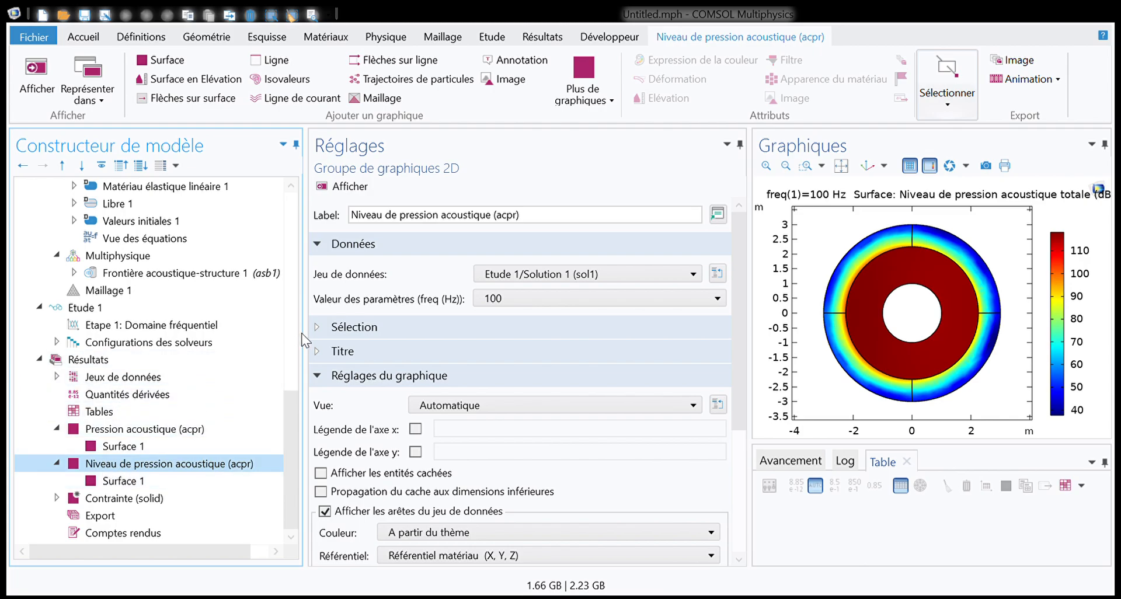
pyautogui.click(335, 329)
pyautogui.click(334, 328)
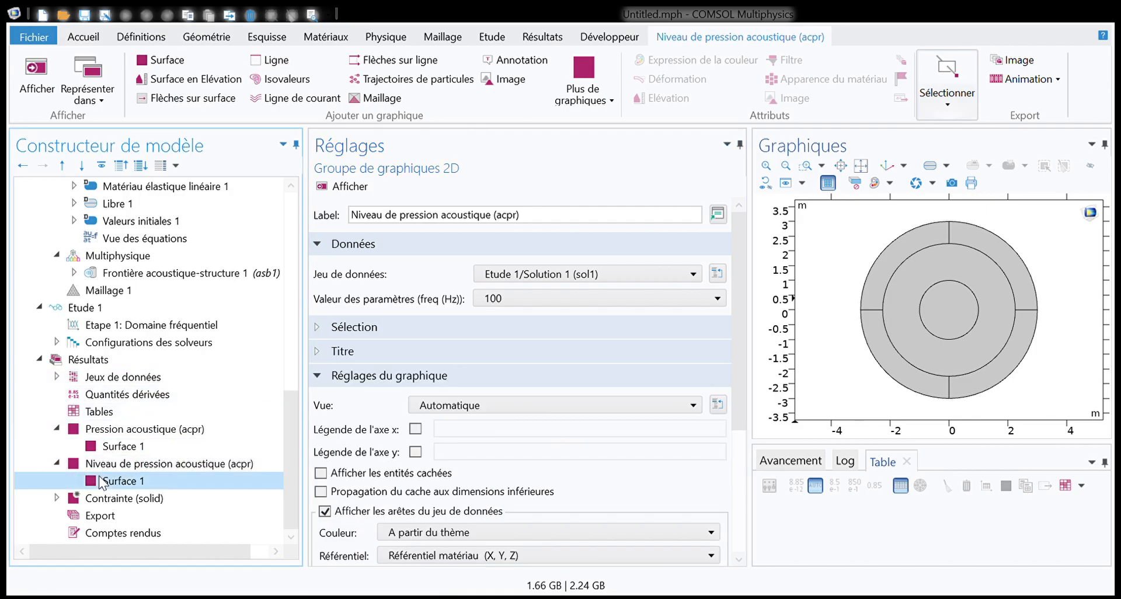
pyautogui.click(140, 480)
pyautogui.doubleClick(367, 355)
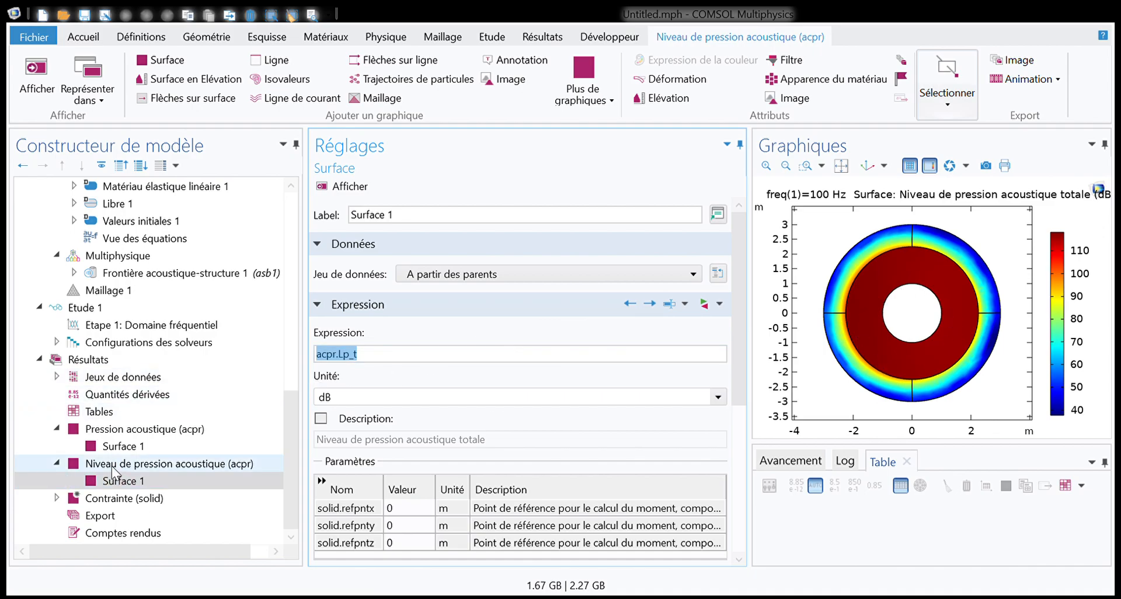
# Set the title type of the Niveau de pression acoustique (acpr) plot group to Manuel
pyautogui.click(114, 465)
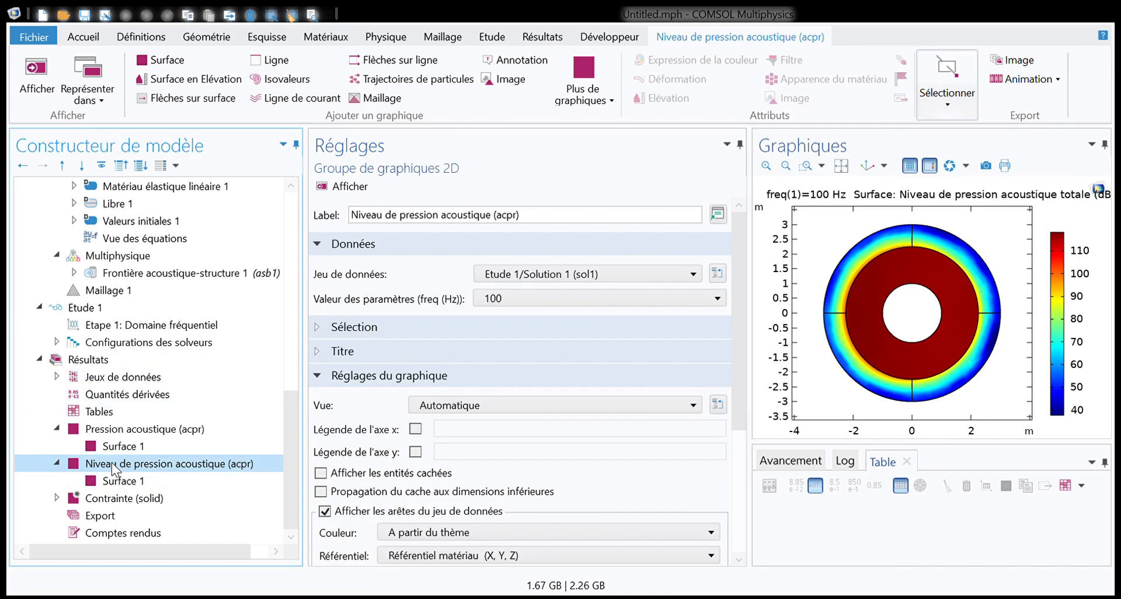
pyautogui.click(326, 352)
pyautogui.scroll(-1, 403, 382)
pyautogui.click(433, 344)
pyautogui.click(426, 389)
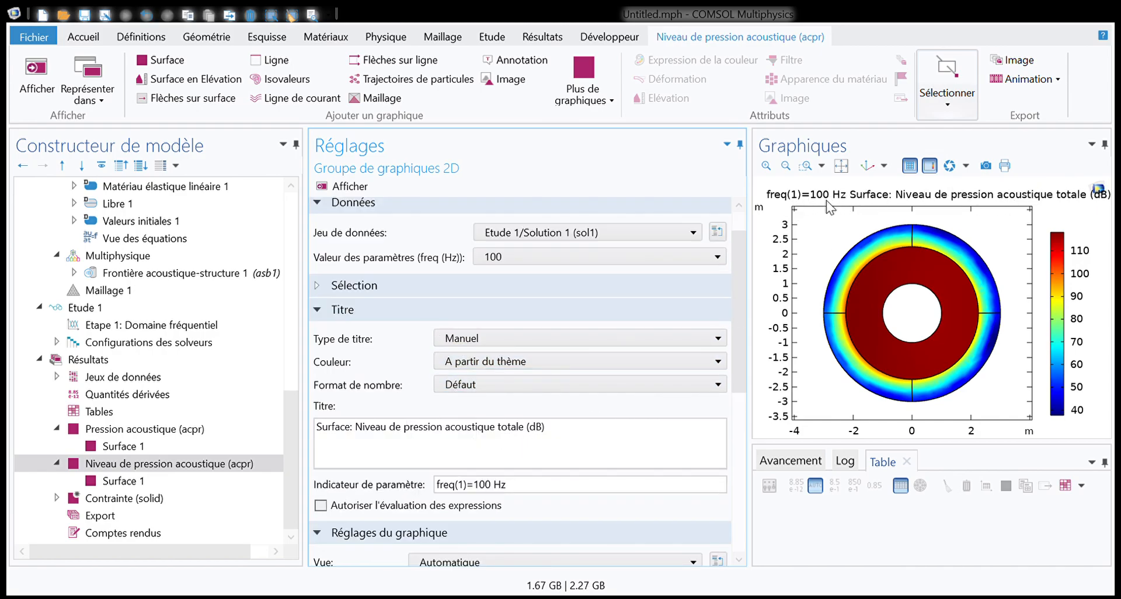
# Examine the sound pressure level plot group's selection, title, graph and colour legend settings
pyautogui.click(985, 166)
pyautogui.scroll(-3, 403, 435)
pyautogui.scroll(-3, 392, 469)
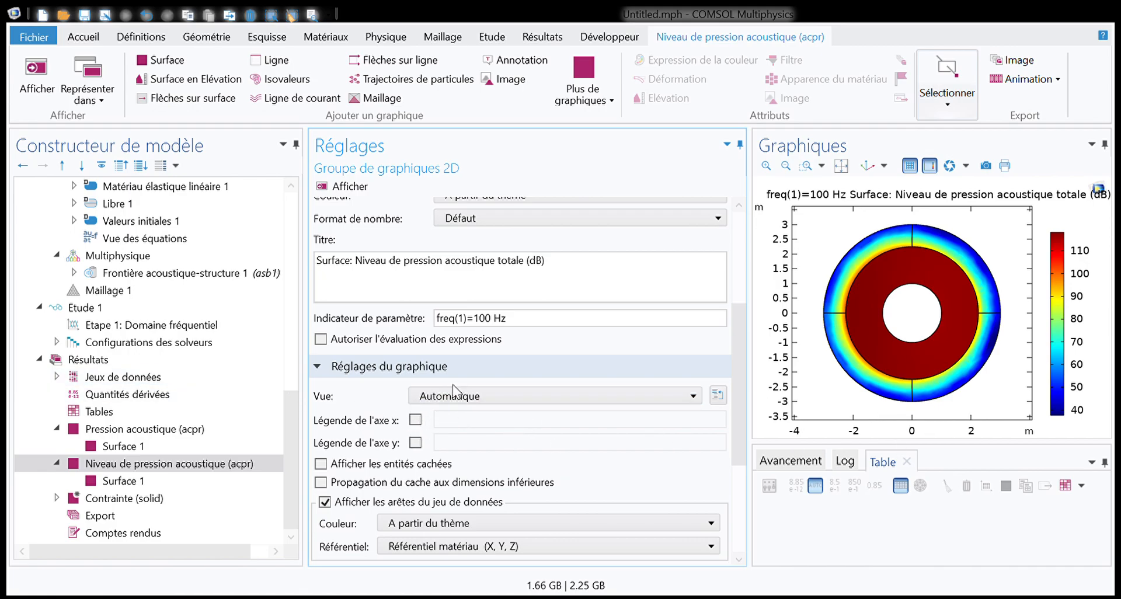
pyautogui.scroll(-7, 399, 438)
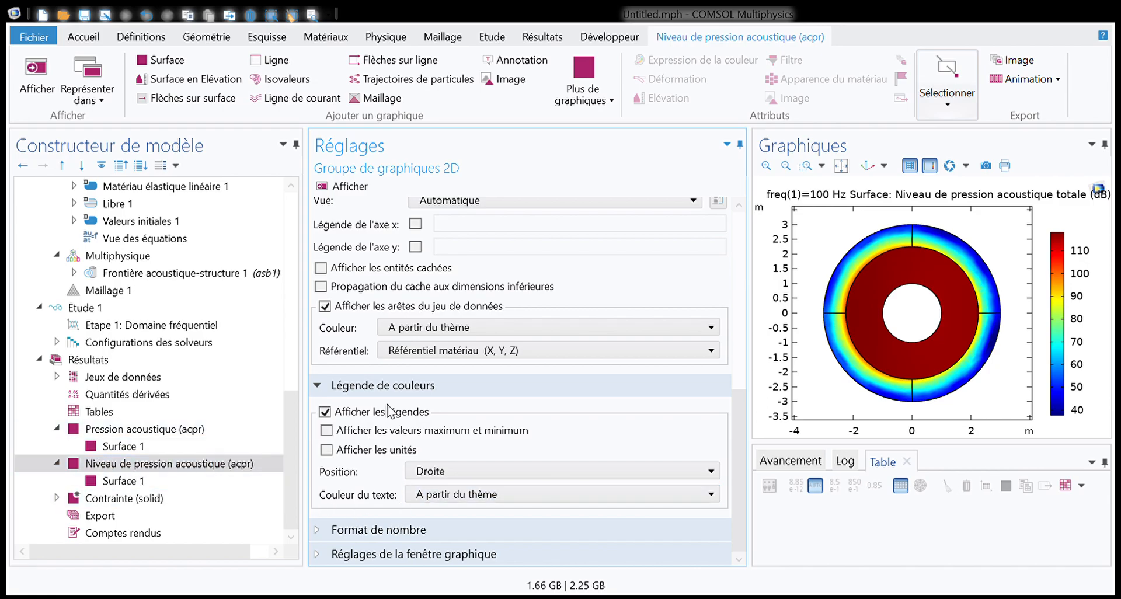
pyautogui.scroll(6, 407, 438)
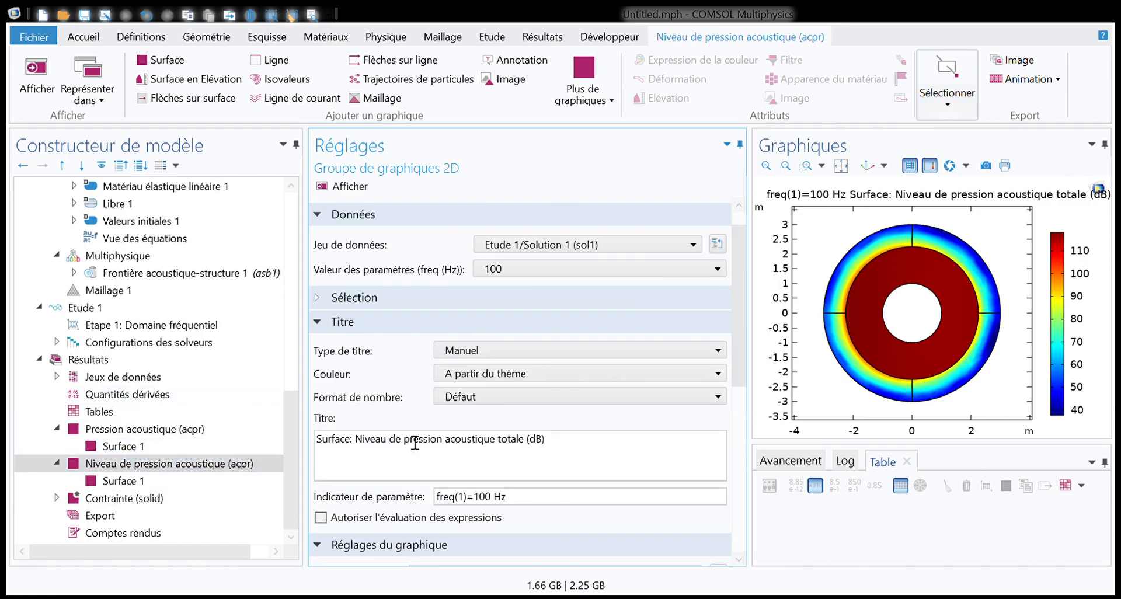
pyautogui.click(112, 480)
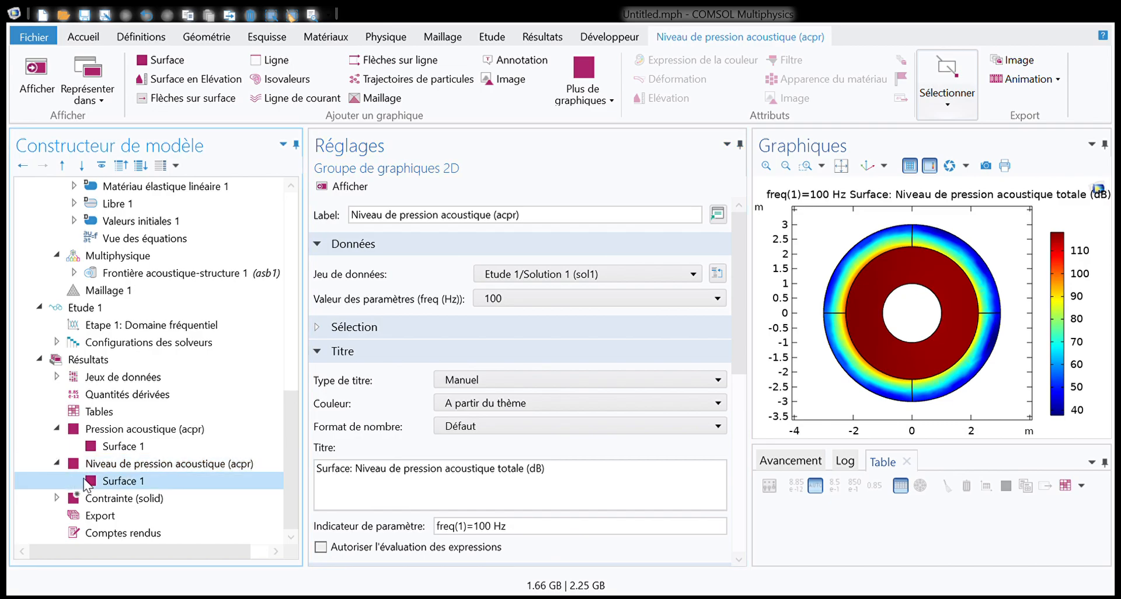
pyautogui.click(115, 465)
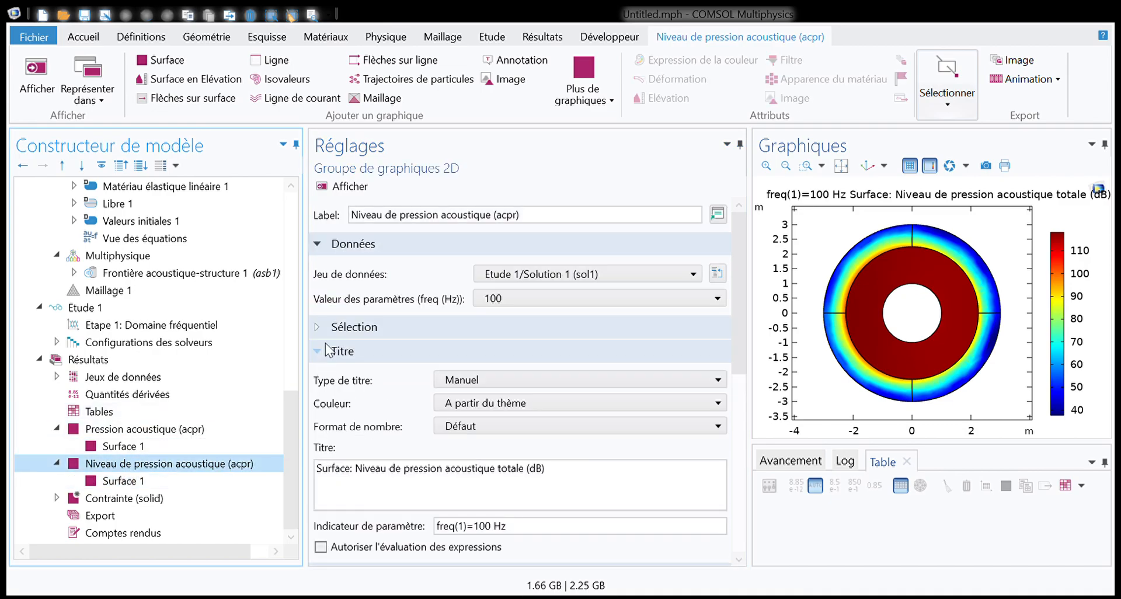
pyautogui.click(321, 329)
pyautogui.scroll(-10, 367, 350)
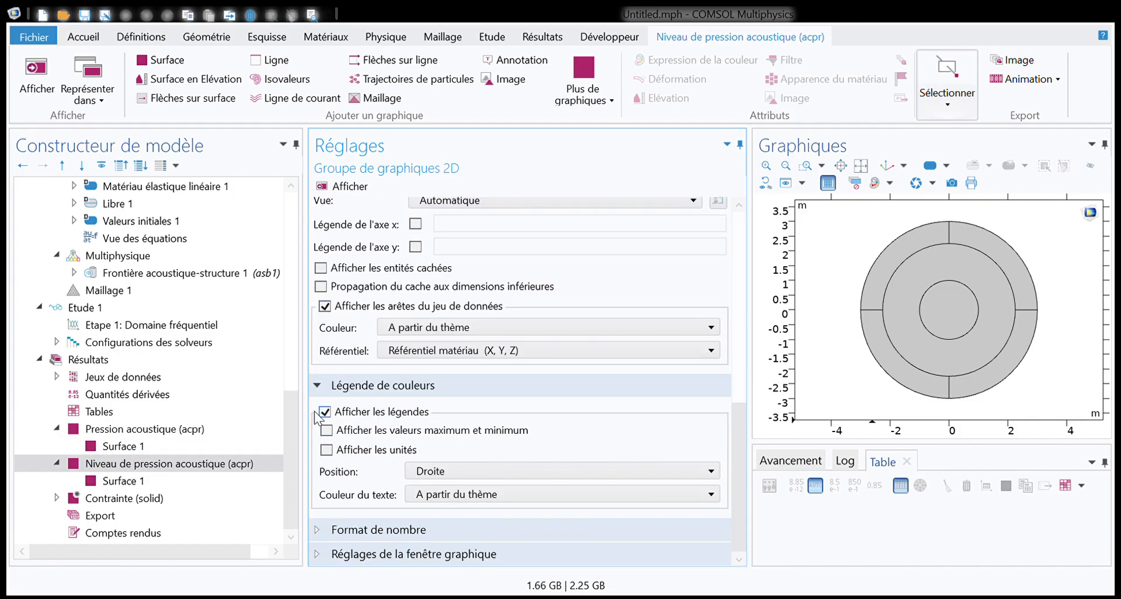
# Enable the manual colour range on the sound pressure level surface, set its minimum to 70 and plot it
pyautogui.click(105, 481)
pyautogui.scroll(-5, 425, 405)
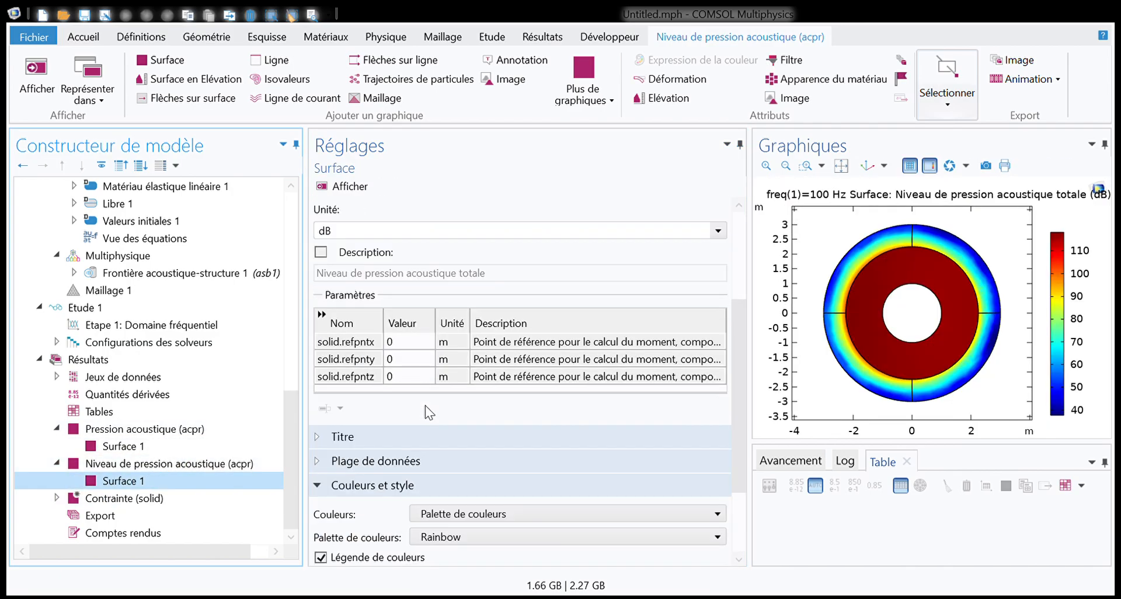
pyautogui.click(342, 350)
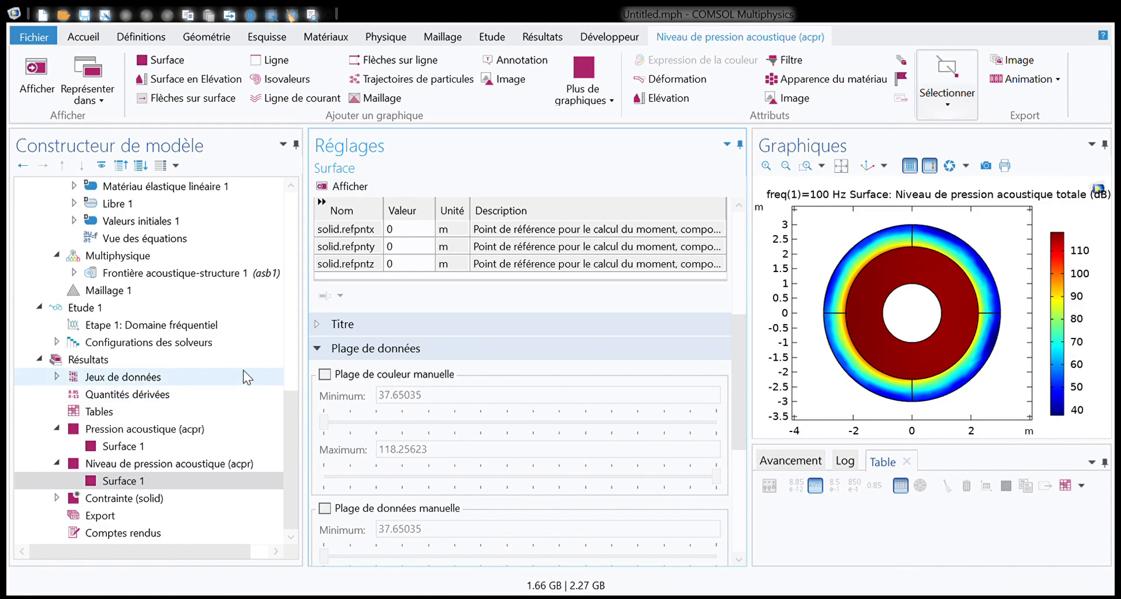
pyautogui.click(324, 376)
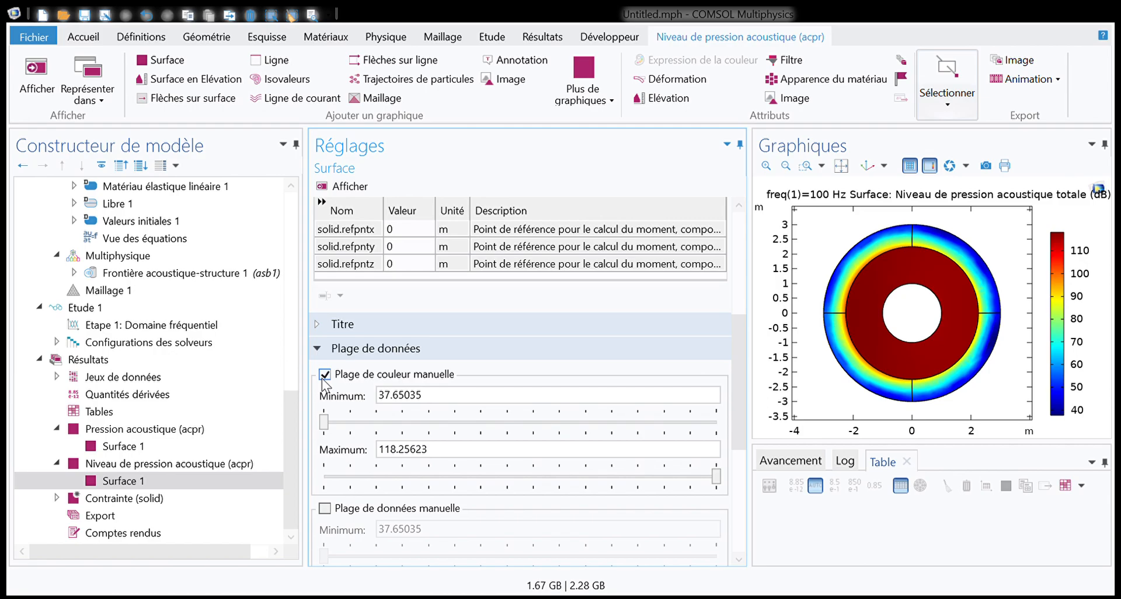
pyautogui.moveTo(445, 401); pyautogui.dragTo(343, 401)
pyautogui.doubleClick(396, 400)
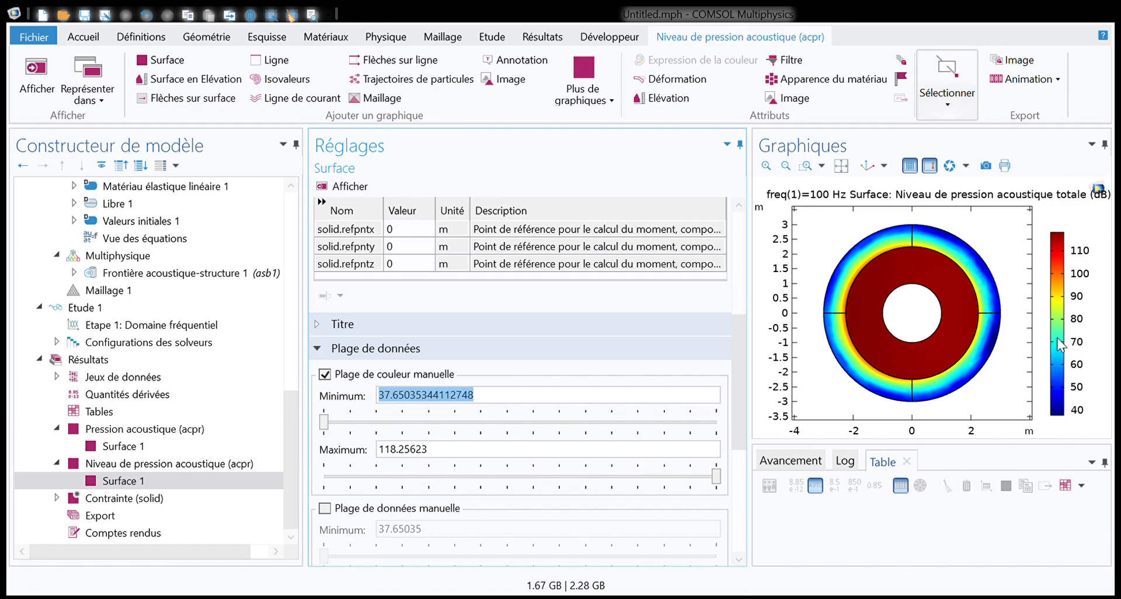
pyautogui.write('70')
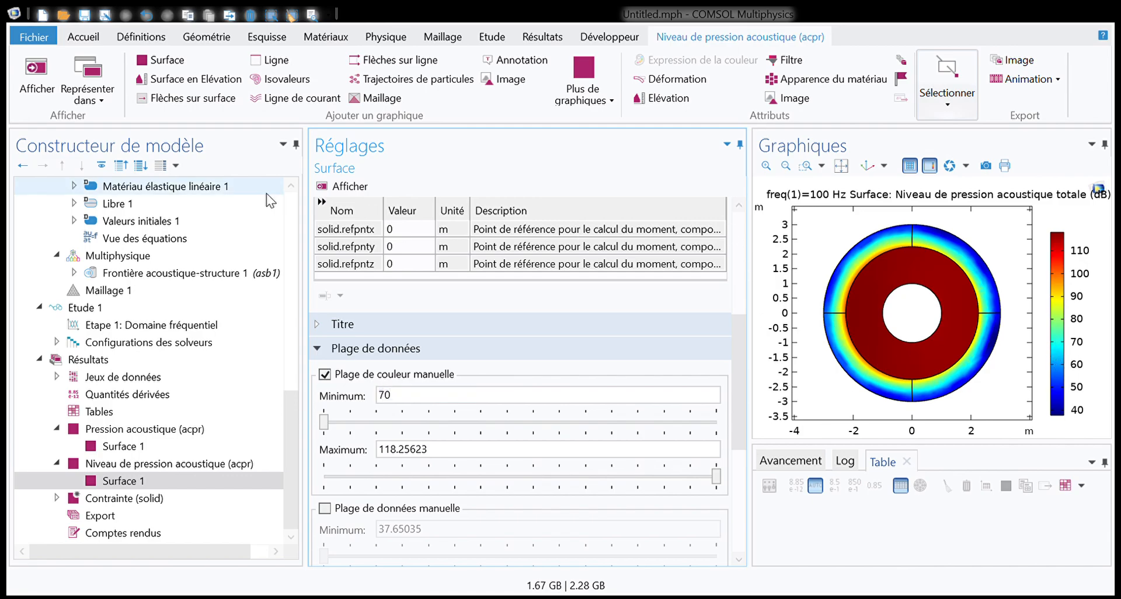
pyautogui.click(321, 188)
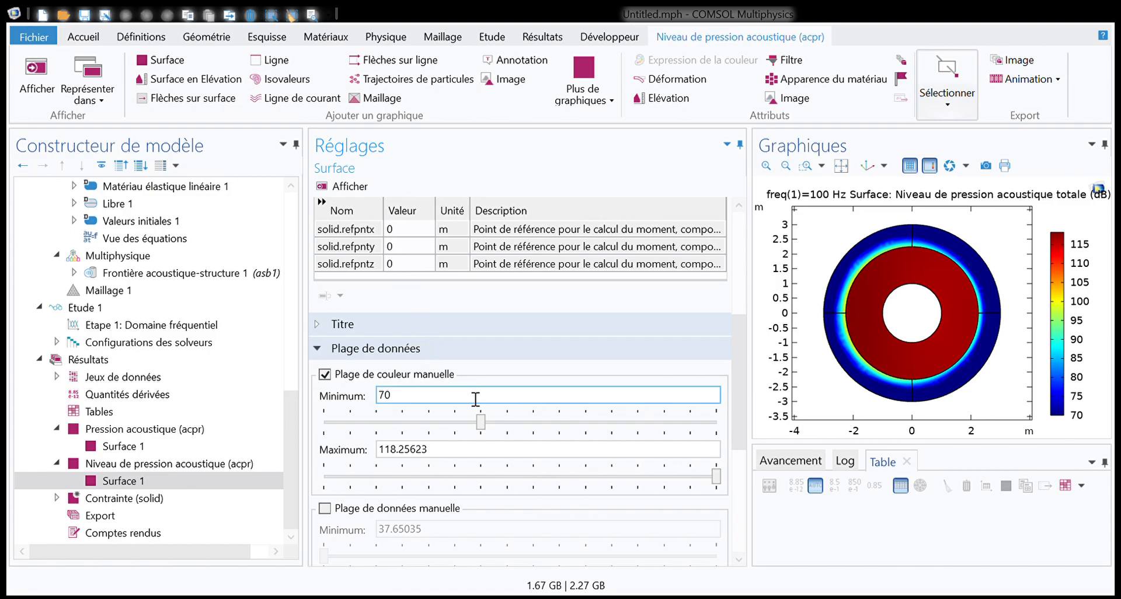
# Try a colour range minimum of 105 on the sound pressure level surface and plot it
pyautogui.moveTo(409, 396); pyautogui.dragTo(325, 395)
pyautogui.write('105')
pyautogui.click(343, 185)
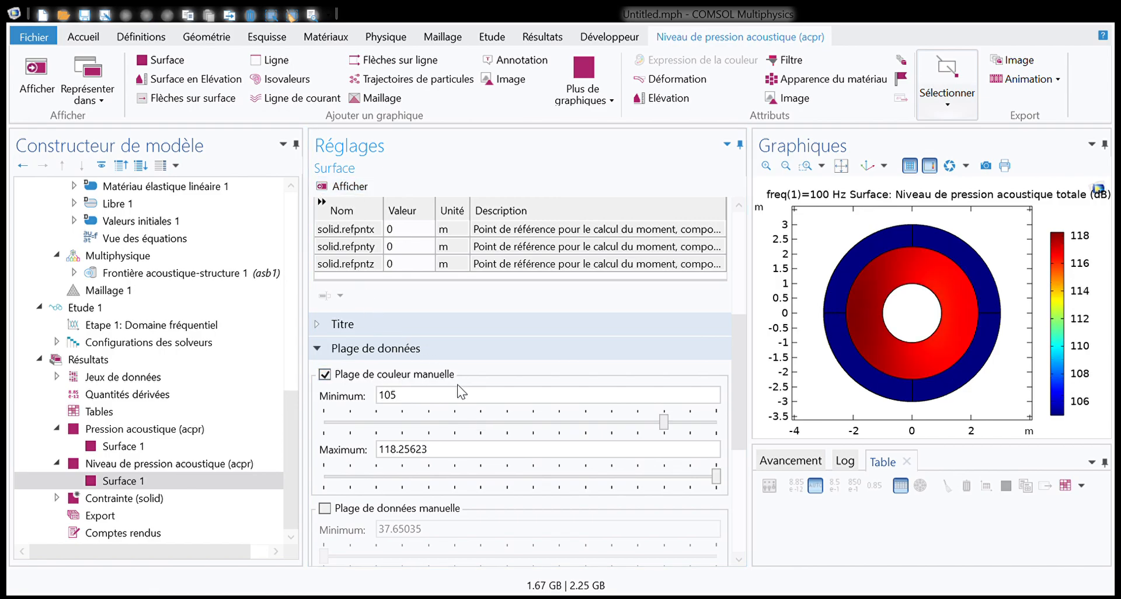
# Set the sound pressure level surface's colour range minimum to 114 and plot it
pyautogui.moveTo(413, 396); pyautogui.dragTo(322, 398)
pyautogui.write('114')
pyautogui.click(327, 183)
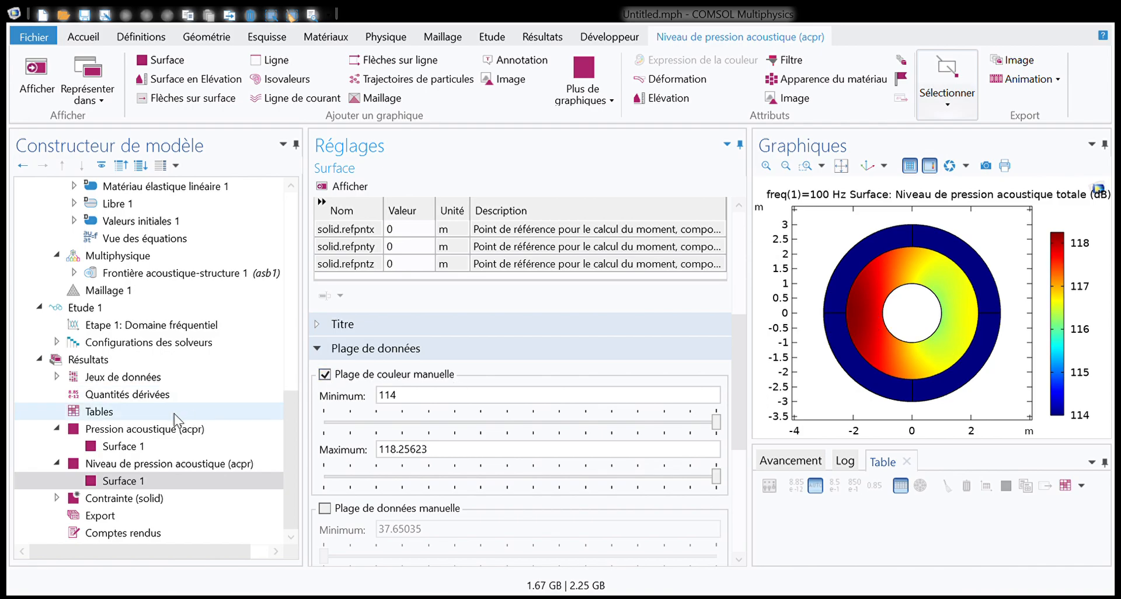
# Review the sound pressure level surface's expression and its manual colour and data range settings
pyautogui.scroll(6, 496, 402)
pyautogui.moveTo(392, 329); pyautogui.dragTo(298, 318)
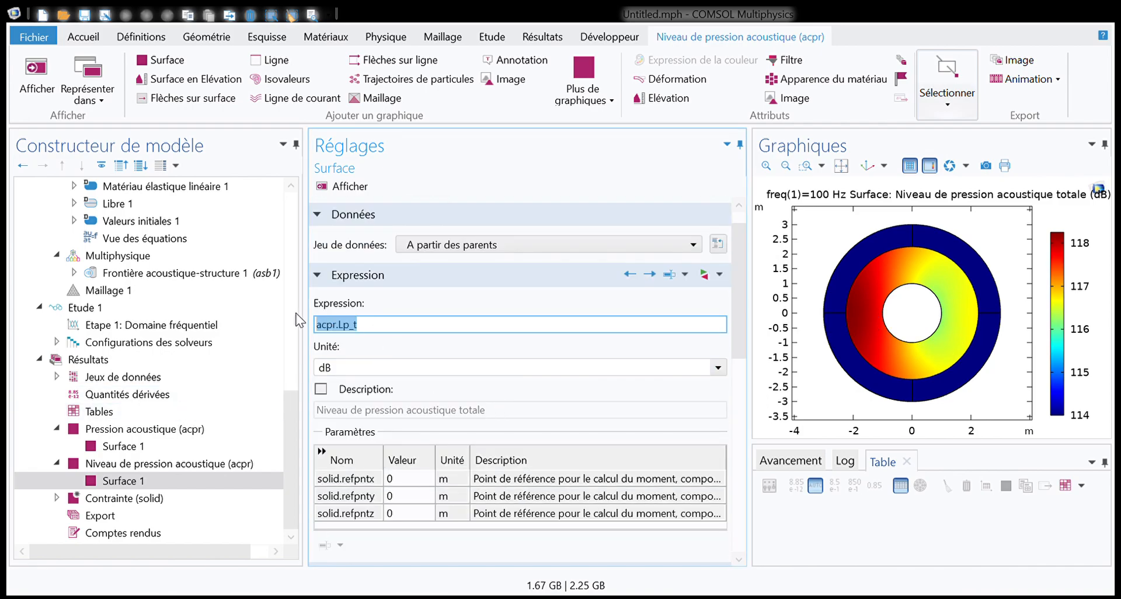
pyautogui.scroll(-6, 603, 373)
pyautogui.scroll(-2, 518, 355)
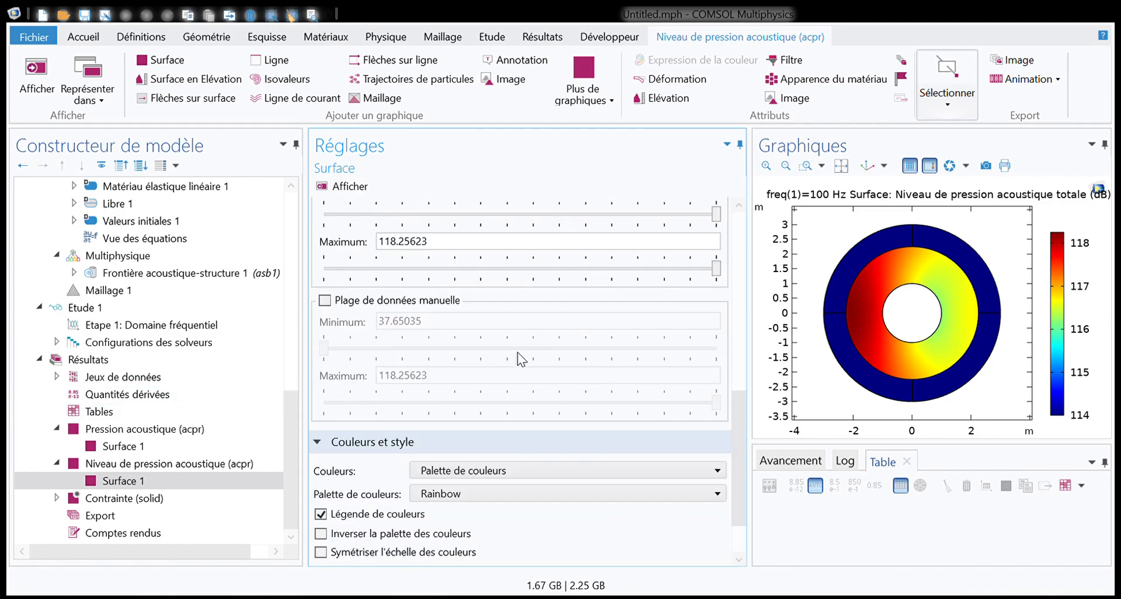
pyautogui.scroll(5, 514, 355)
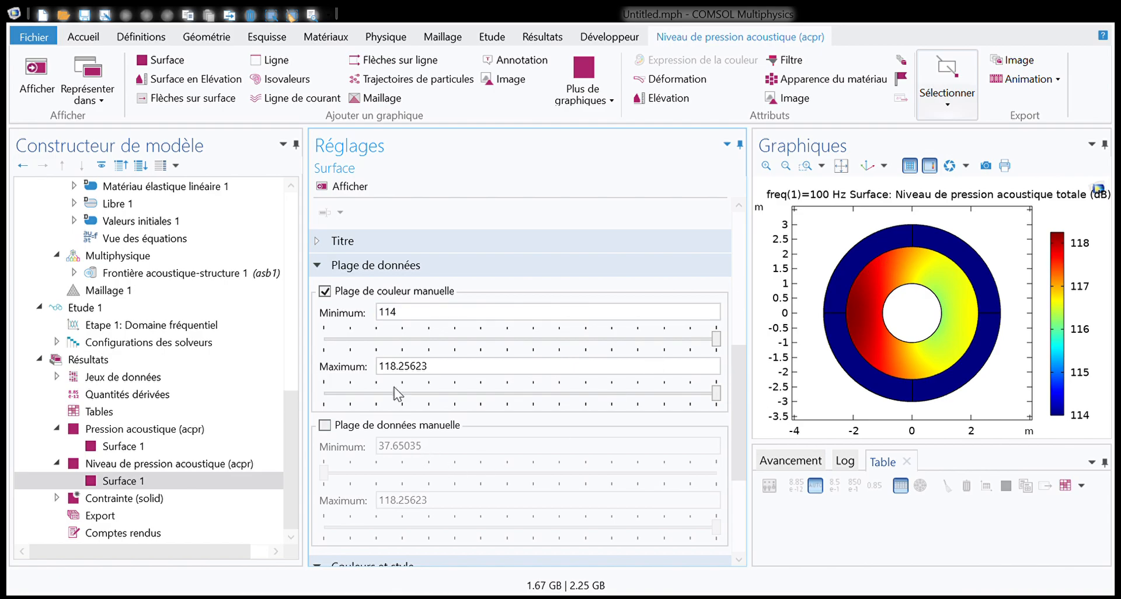
pyautogui.scroll(-5, 365, 345)
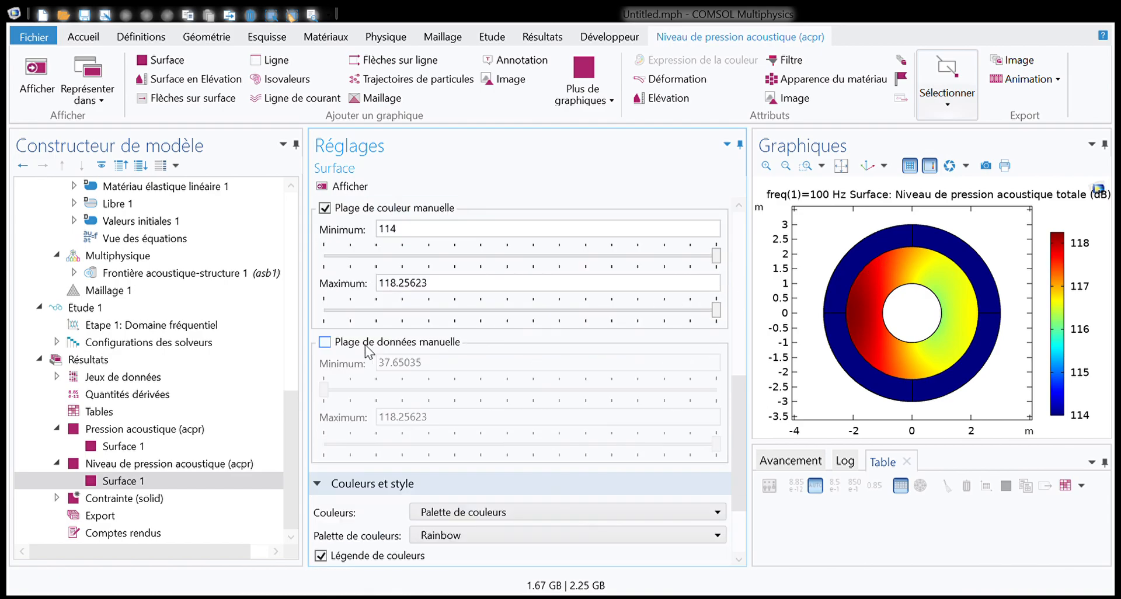
# Try the Wave and Twilight colour palettes on the sound pressure level surface, and choose Spectrum
pyautogui.scroll(-4, 437, 424)
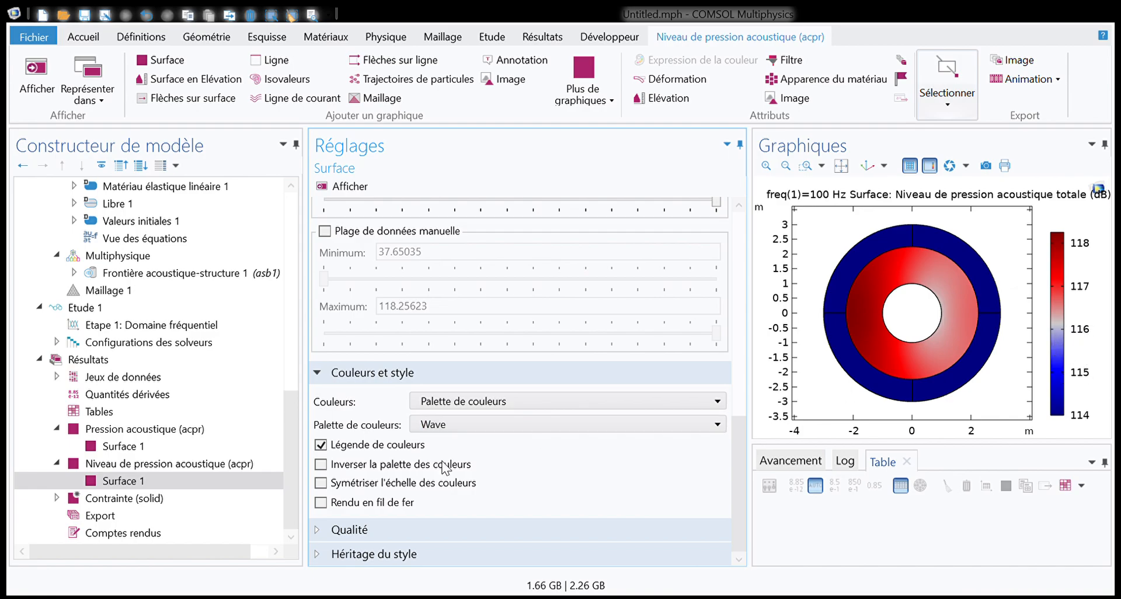
pyautogui.click(457, 424)
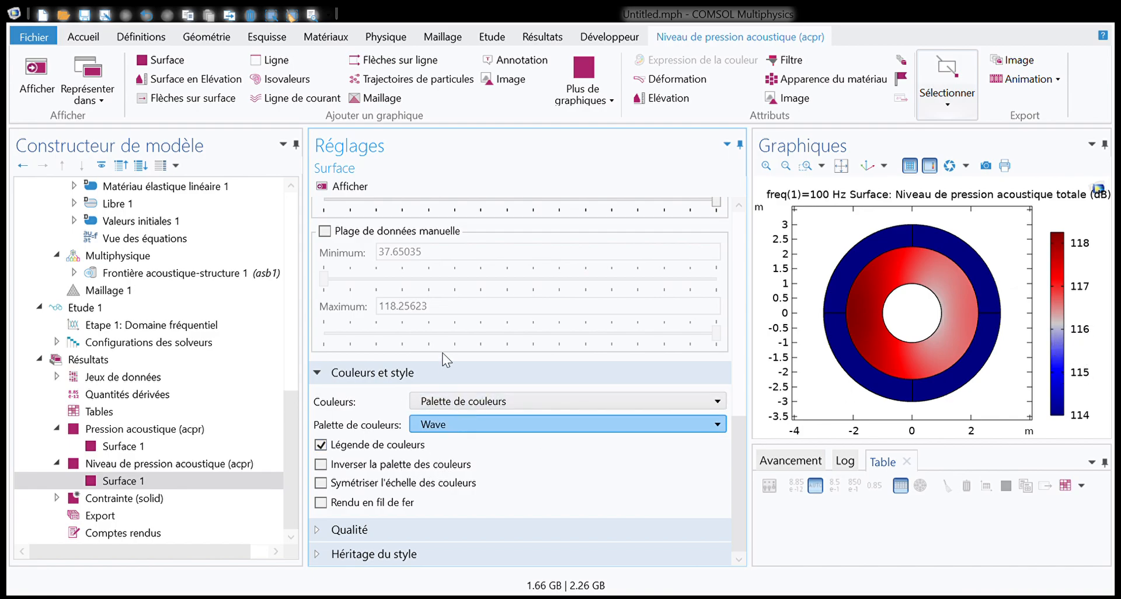
pyautogui.click(443, 353)
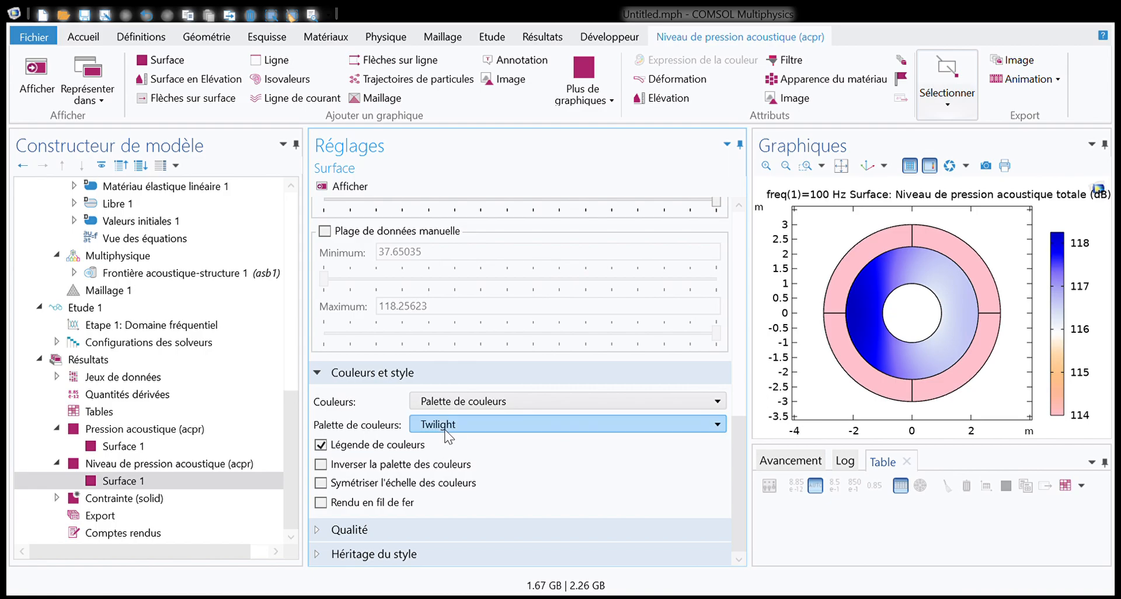
pyautogui.click(422, 231)
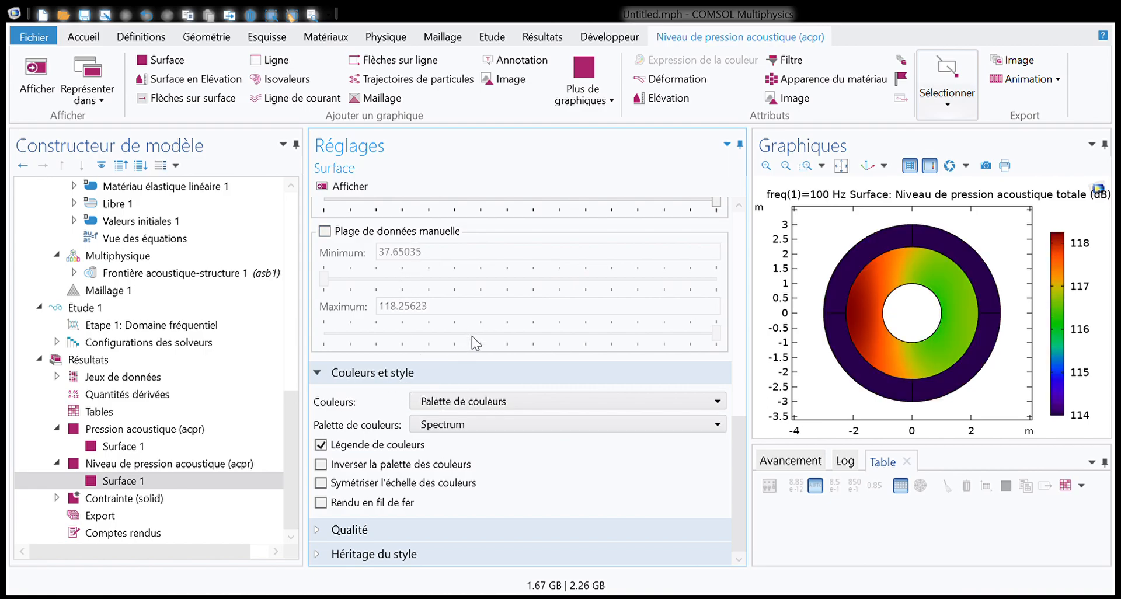
pyautogui.scroll(3, 468, 345)
pyautogui.scroll(6, 467, 353)
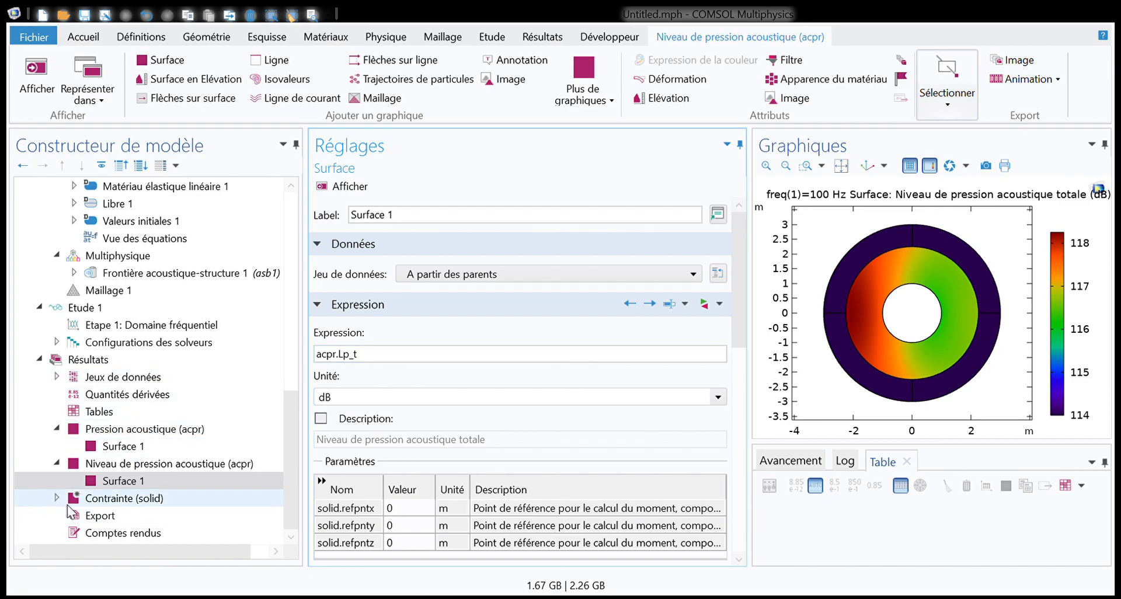
# Add a 2D plot group to the results and label it "onde incidente"
pyautogui.click(98, 482)
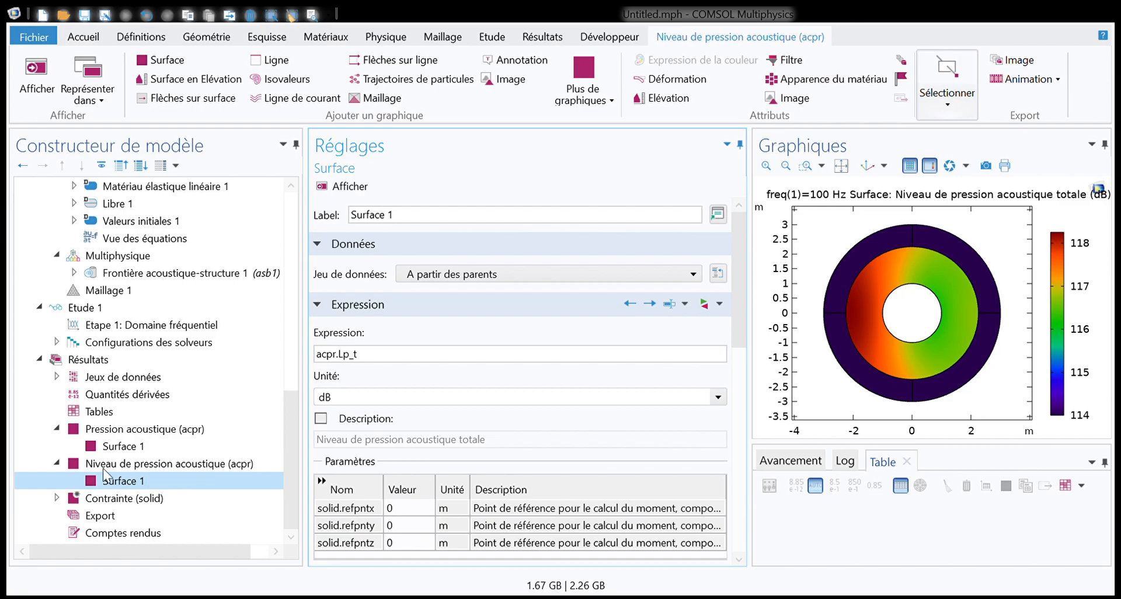
pyautogui.click(109, 430)
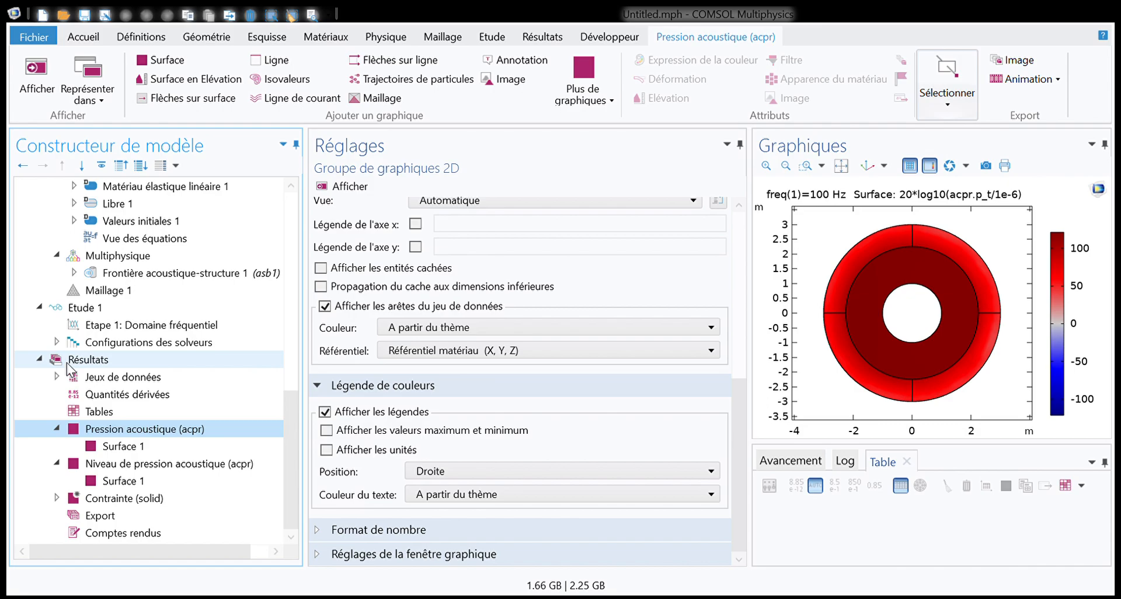
pyautogui.click(87, 360)
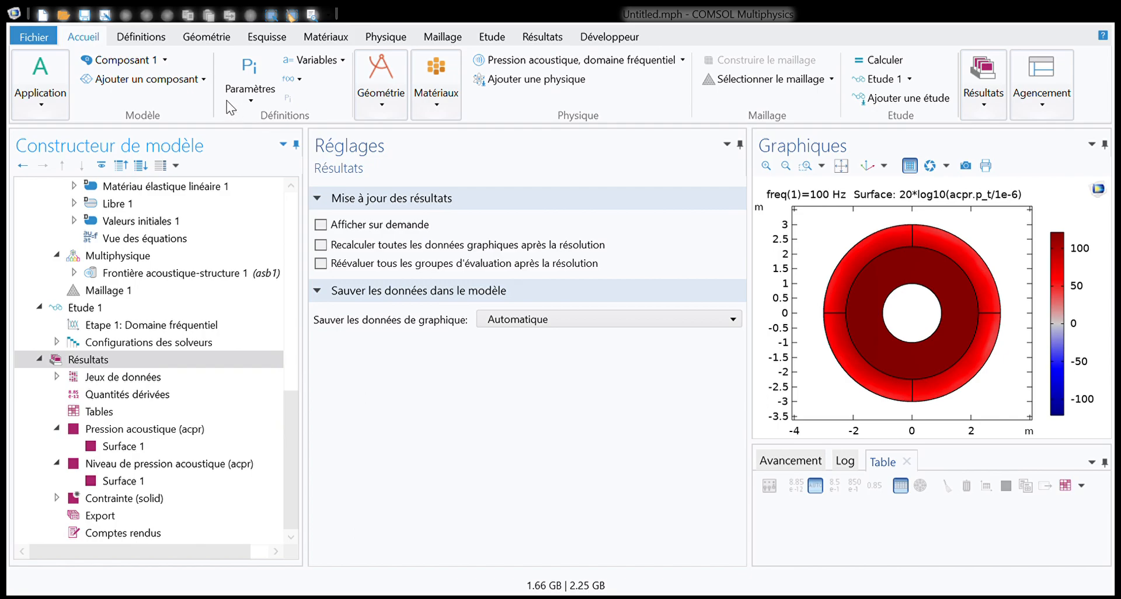
pyautogui.click(213, 128)
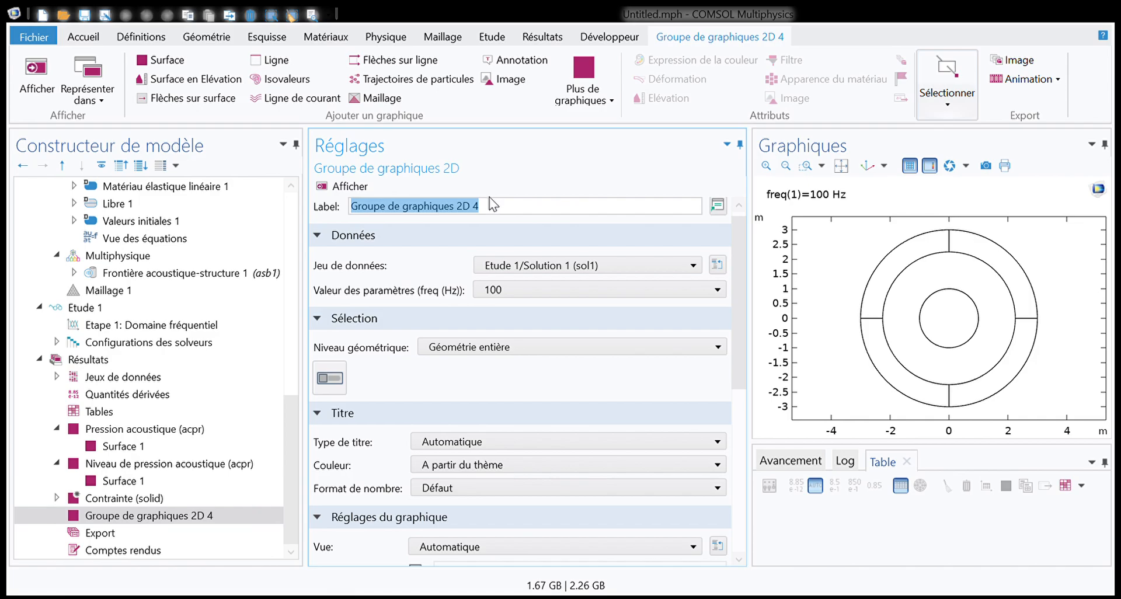
pyautogui.write('p')
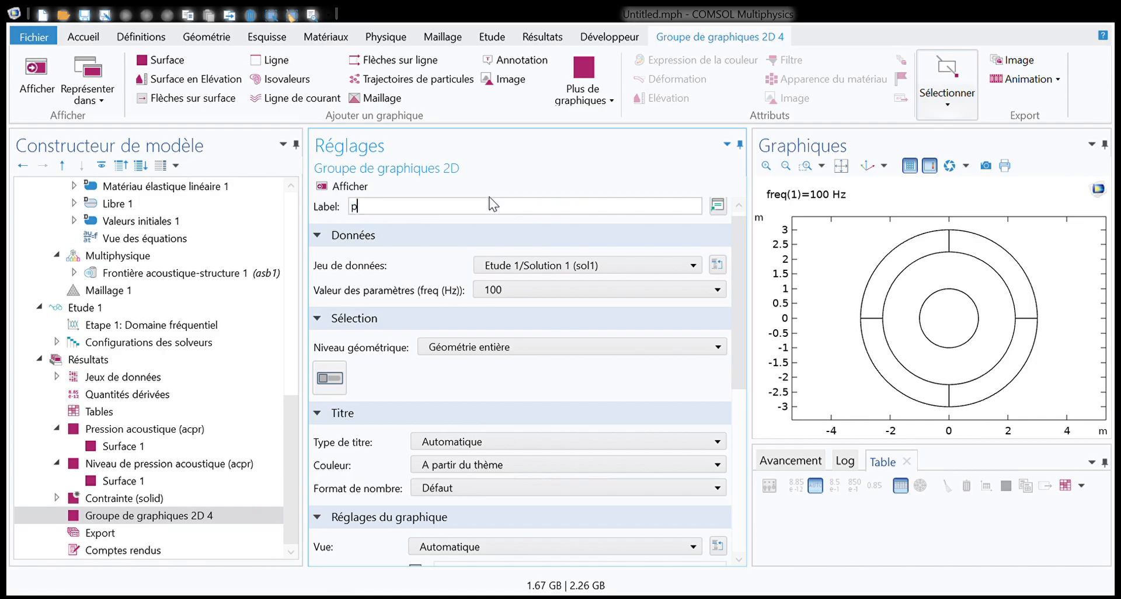
pyautogui.write('re')
pyautogui.press('BackSpace')
pyautogui.press('BackSpace')
pyautogui.press('BackSpace')
pyautogui.write('onde incidente')
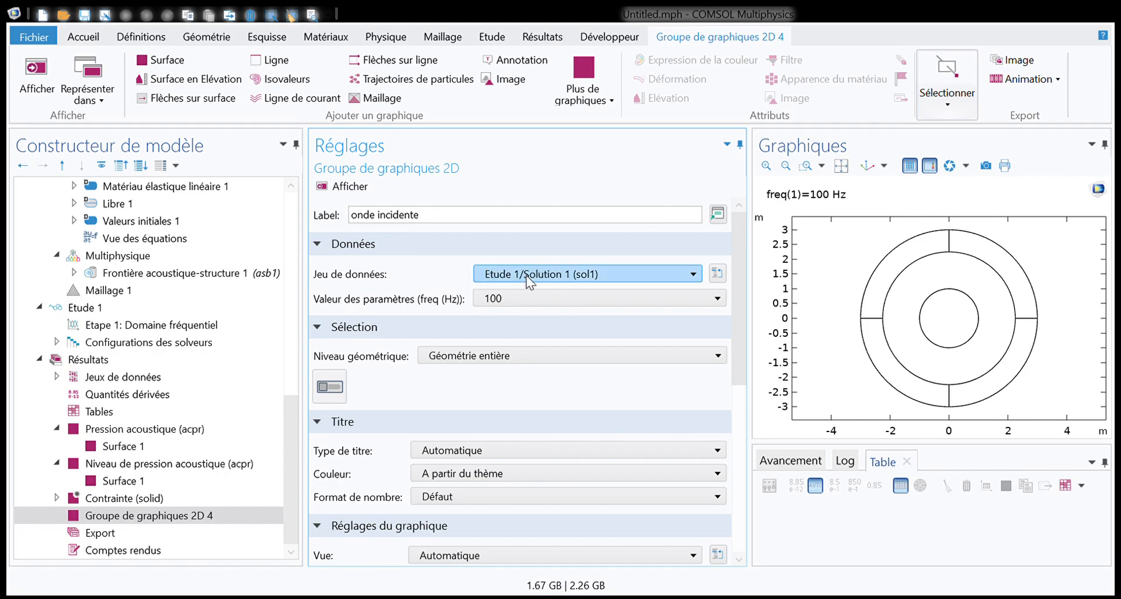
# Restrict the onde incidente plot group to domain level and select the inner water ring, domain 5
pyautogui.scroll(2, 75, 413)
pyautogui.click(75, 410)
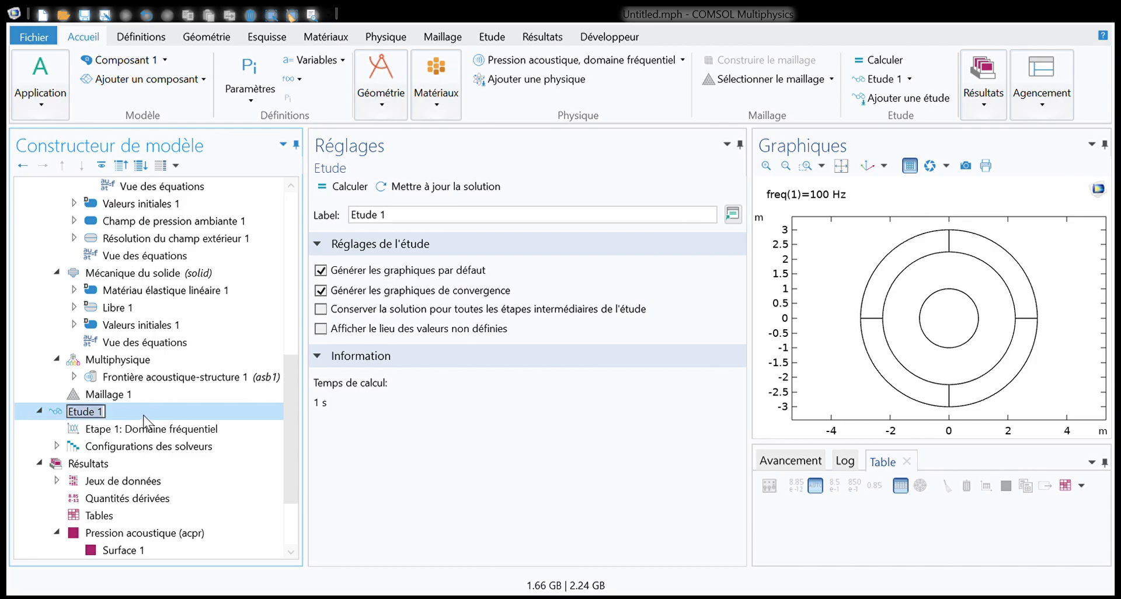
pyautogui.scroll(-1, 143, 429)
pyautogui.scroll(-1, 143, 444)
pyautogui.click(117, 480)
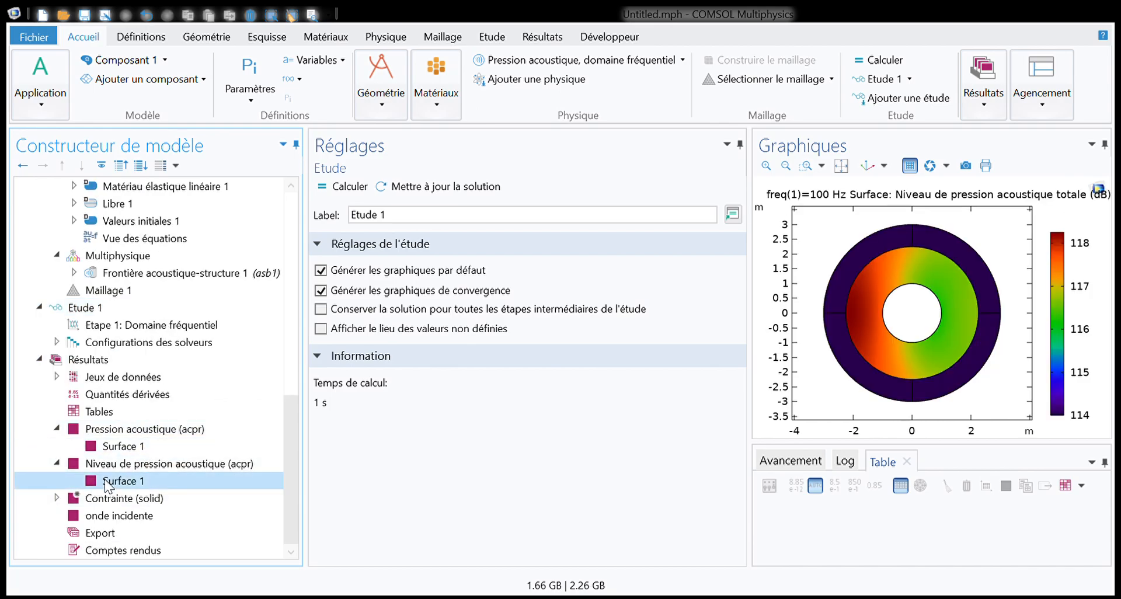
pyautogui.click(105, 498)
pyautogui.click(92, 516)
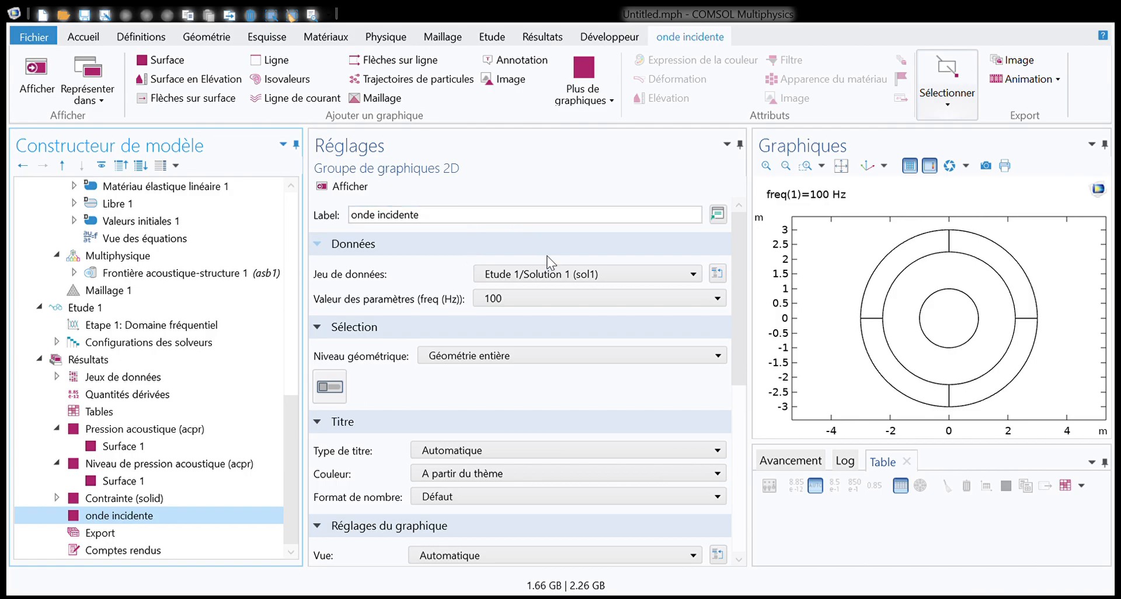
pyautogui.click(515, 272)
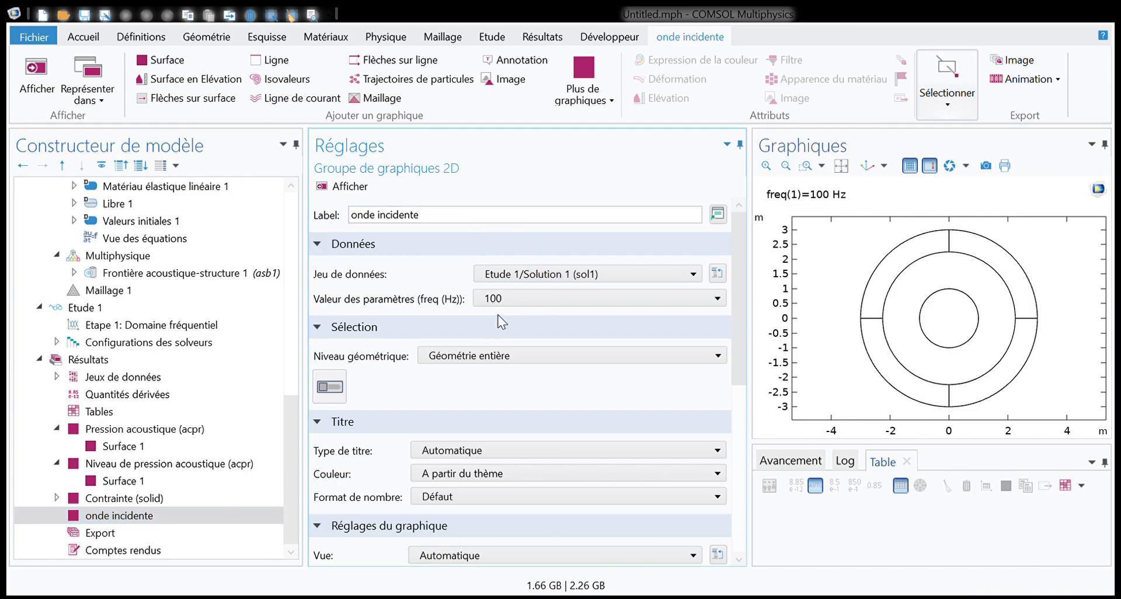
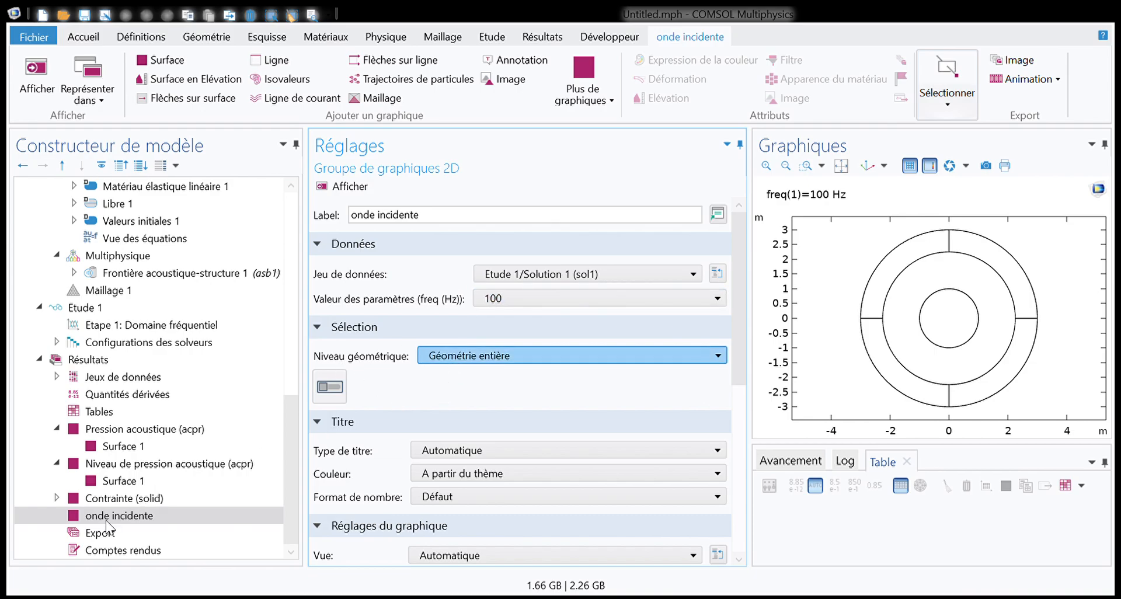
pyautogui.press('Down')
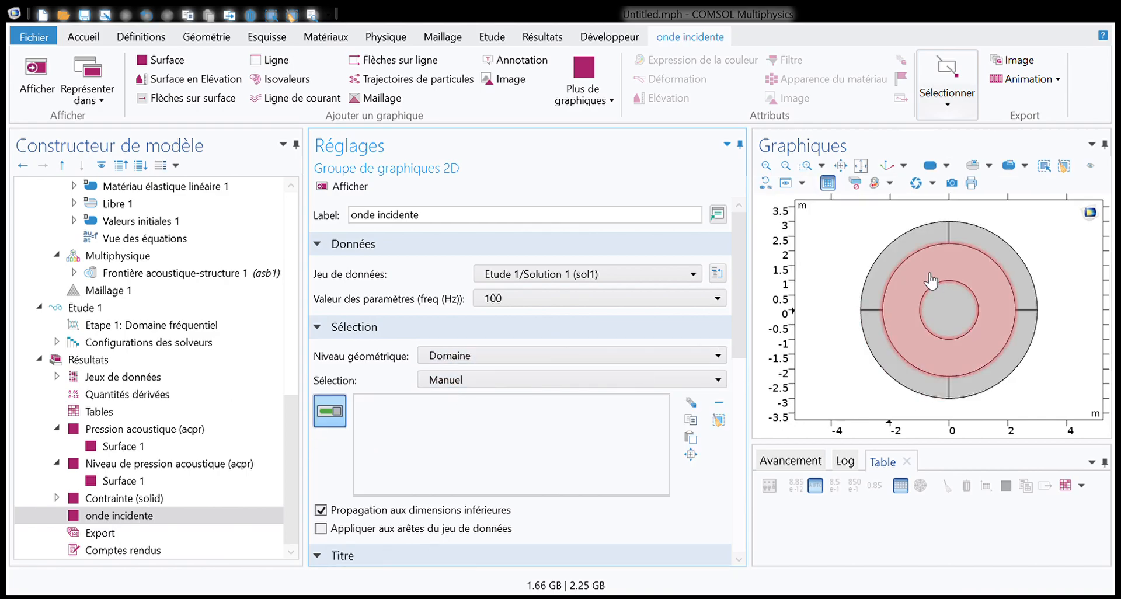
pyautogui.click(990, 278)
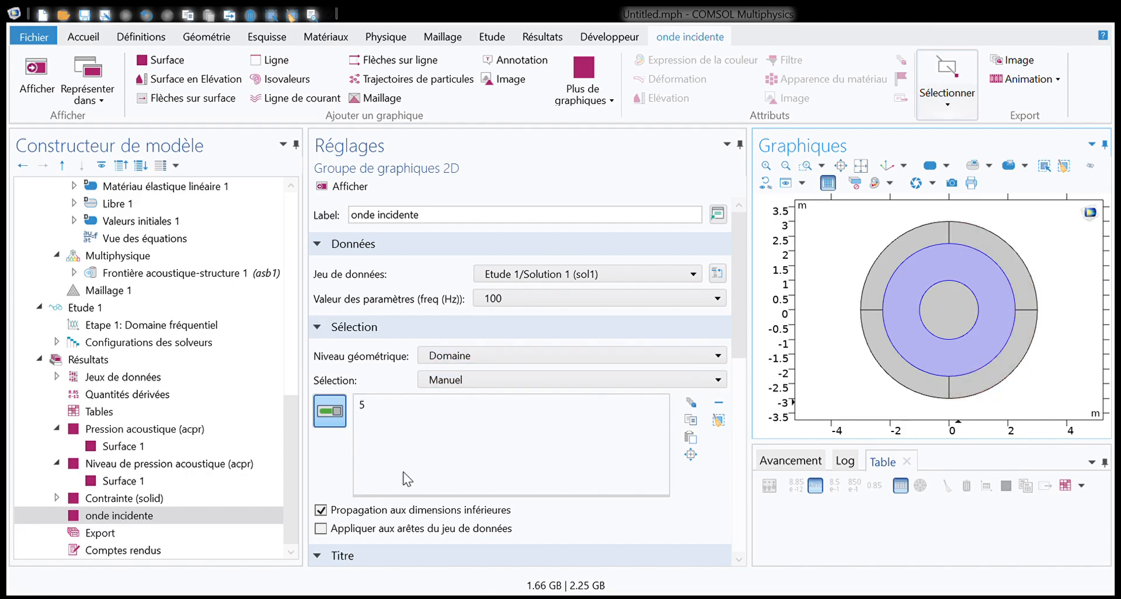
# Add a surface plot to the onde incidente group with the expression acpr.p_b and plot it
pyautogui.click(100, 511)
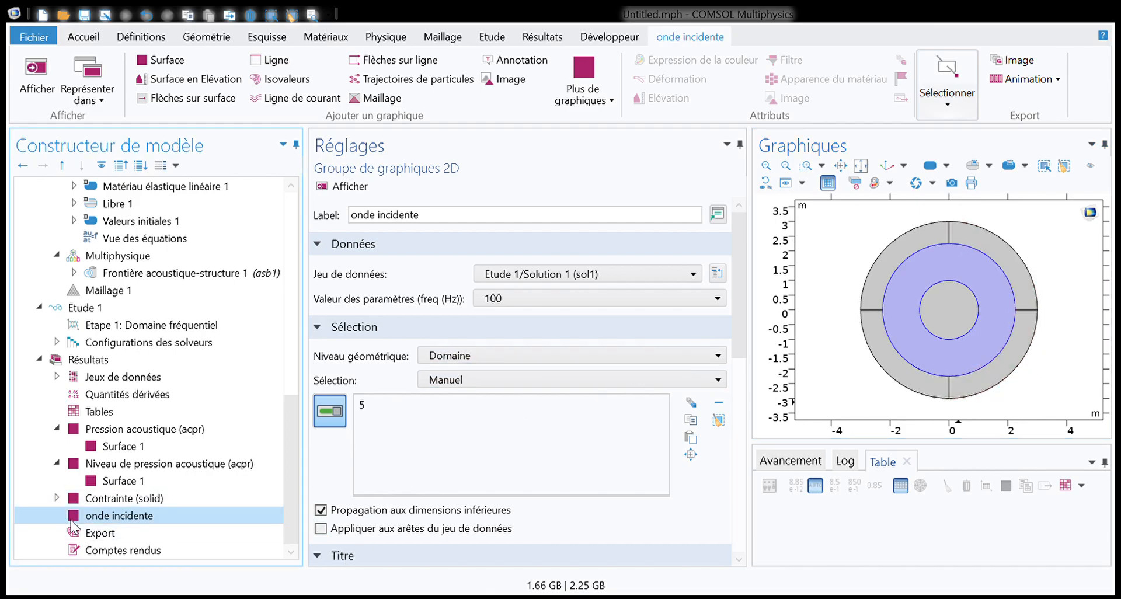
pyautogui.rightClick(95, 513)
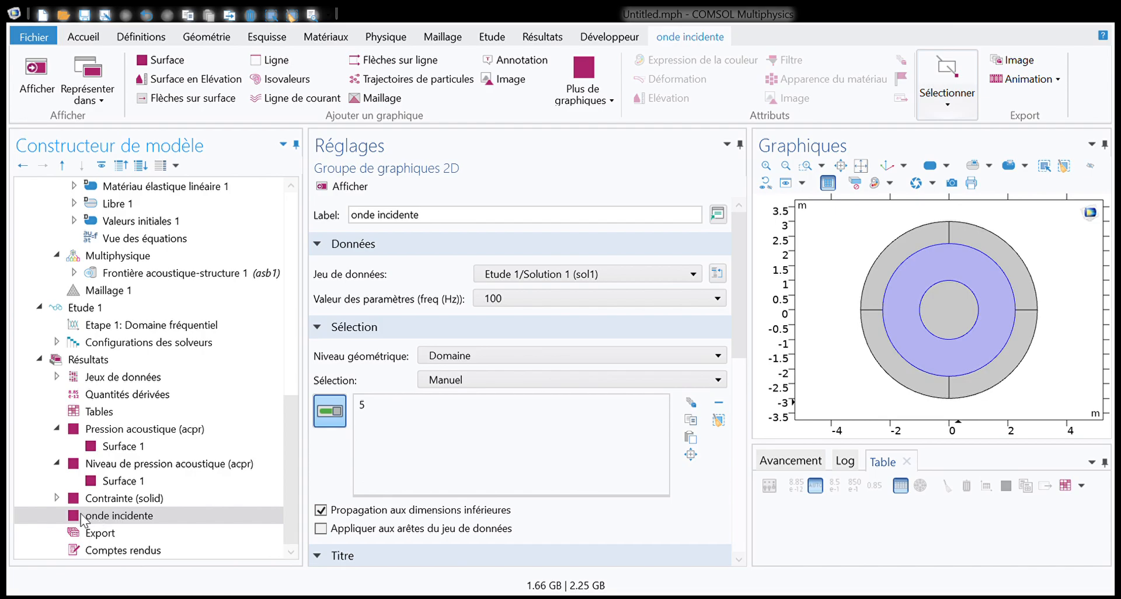
pyautogui.click(167, 60)
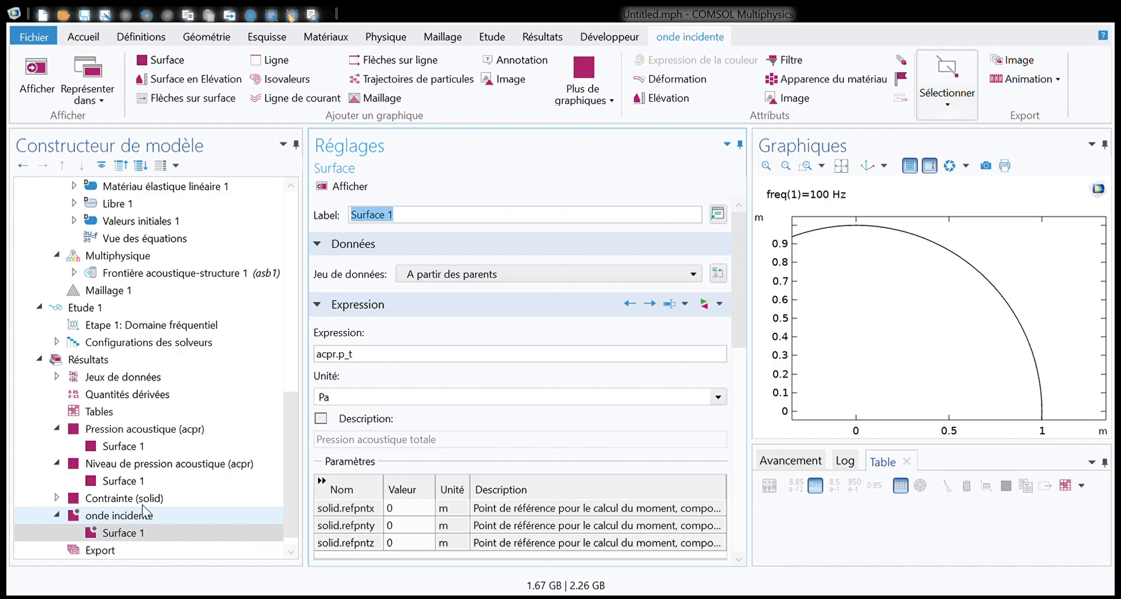
pyautogui.click(390, 355)
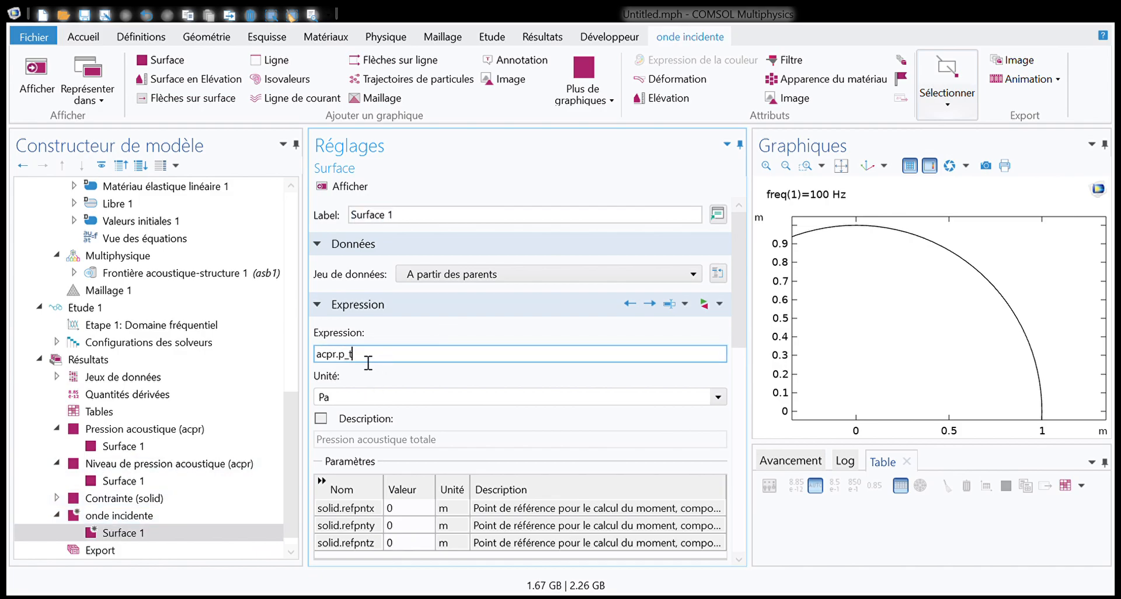
pyautogui.write('b')
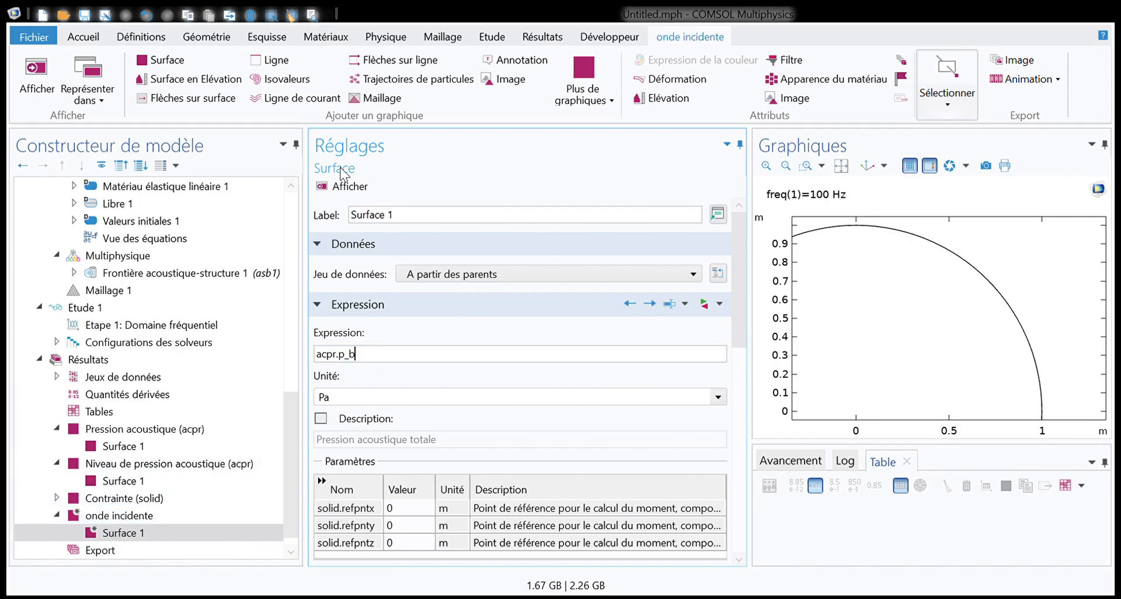
pyautogui.click(343, 187)
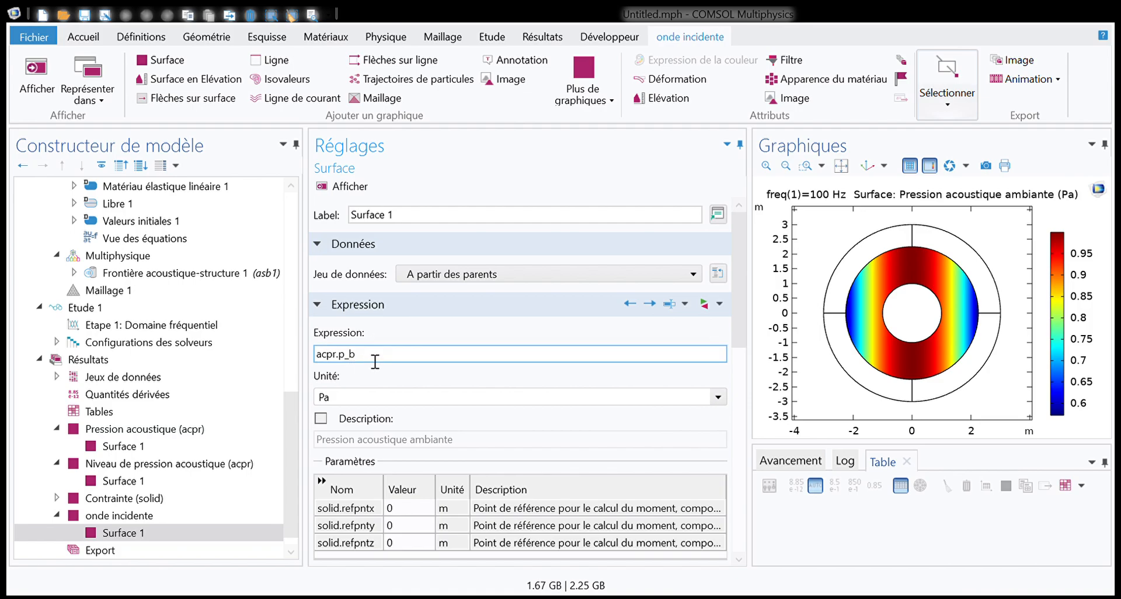
# Try the absolute value expression abs(acpr.p_b) on the onde incidente surface and plot it
pyautogui.click(325, 354)
pyautogui.click(319, 355)
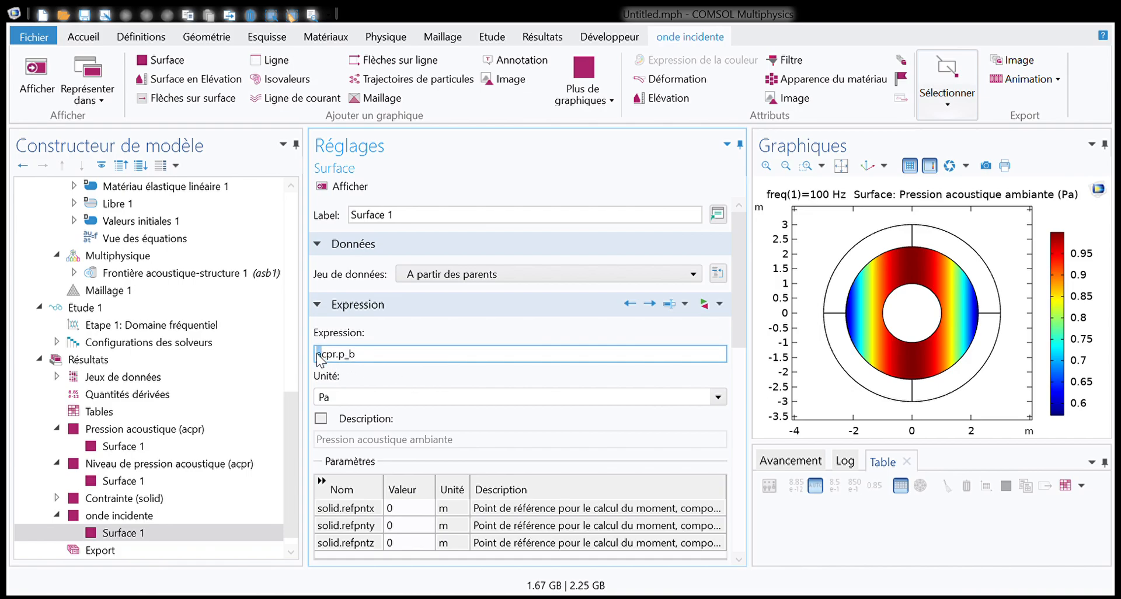
pyautogui.write('abs(')
pyautogui.press('BackSpace')
pyautogui.moveTo(338, 357); pyautogui.dragTo(255, 355)
pyautogui.press('BackSpace')
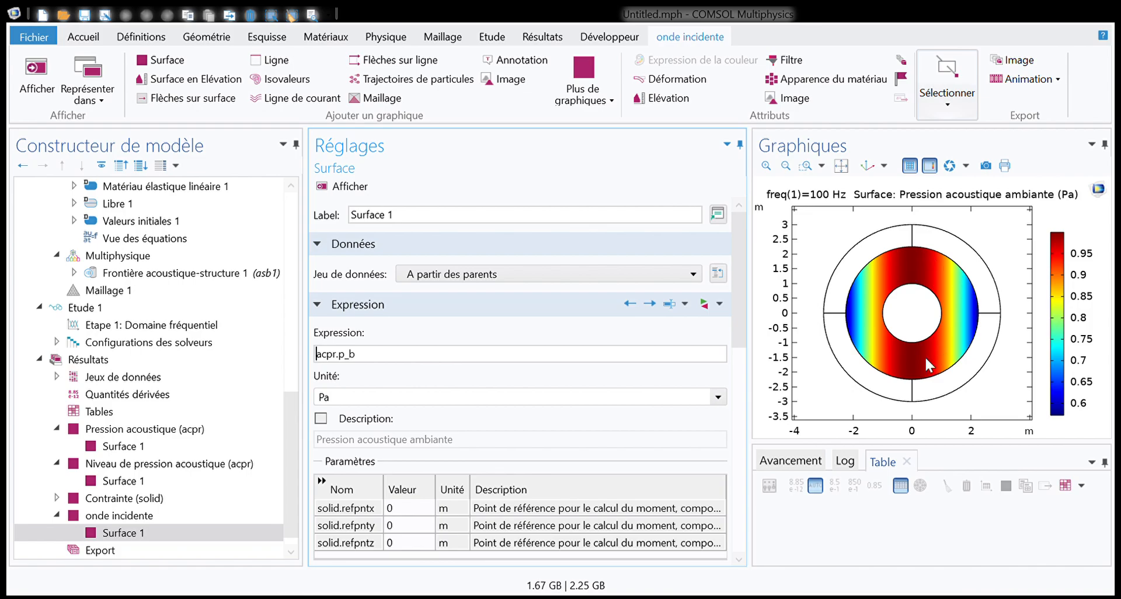
pyautogui.write('abs(')
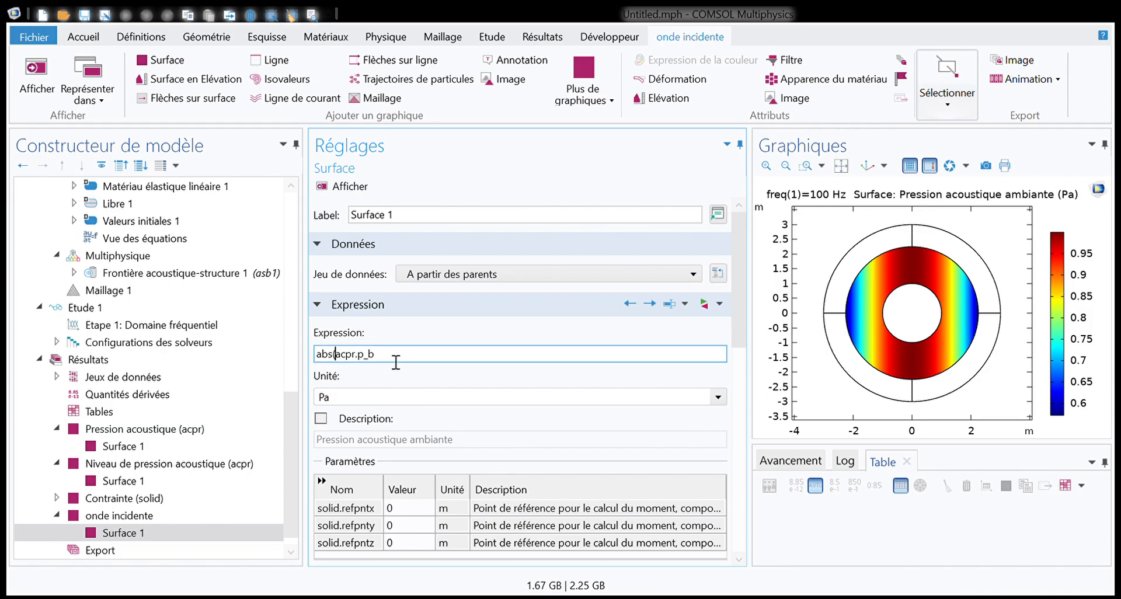
pyautogui.write(')')
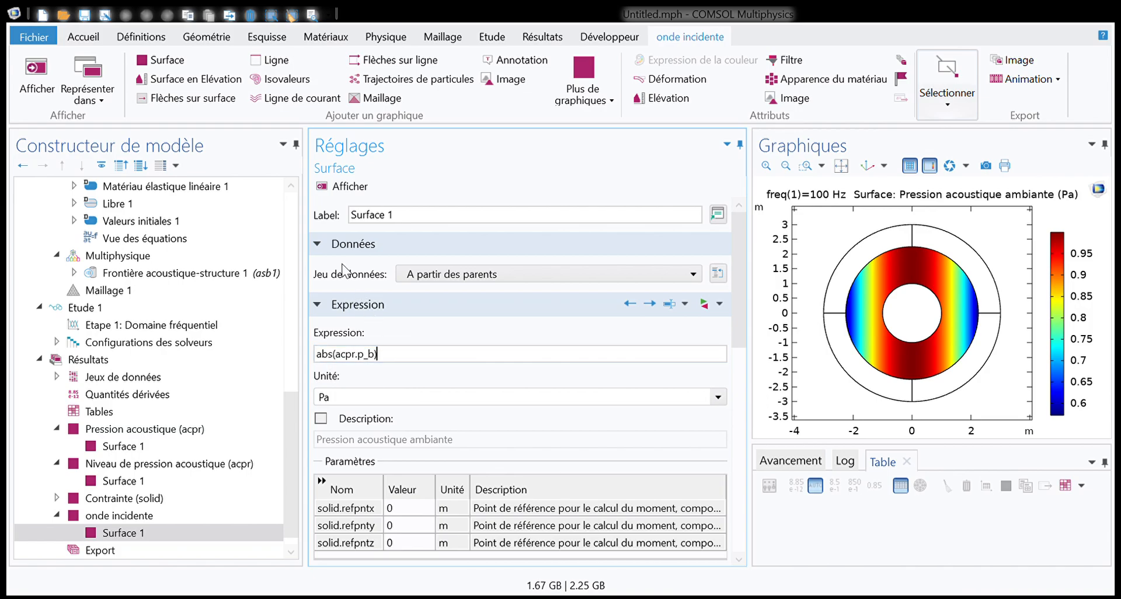
pyautogui.click(343, 190)
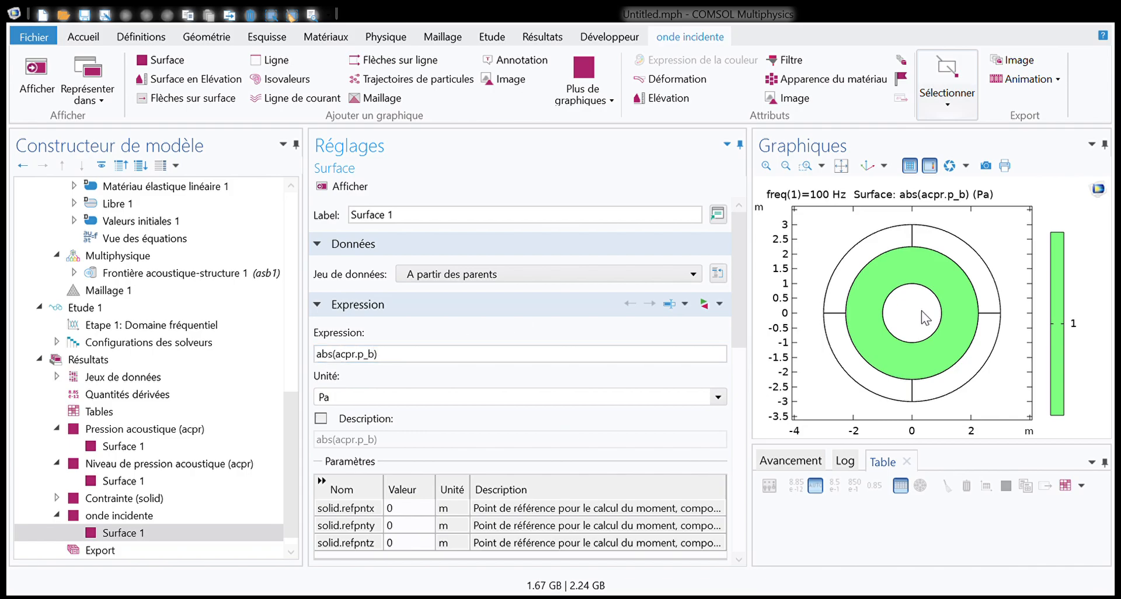
# Review the onde incidente group's domain selection and its surface's expression and data range settings
pyautogui.scroll(-1, 357, 363)
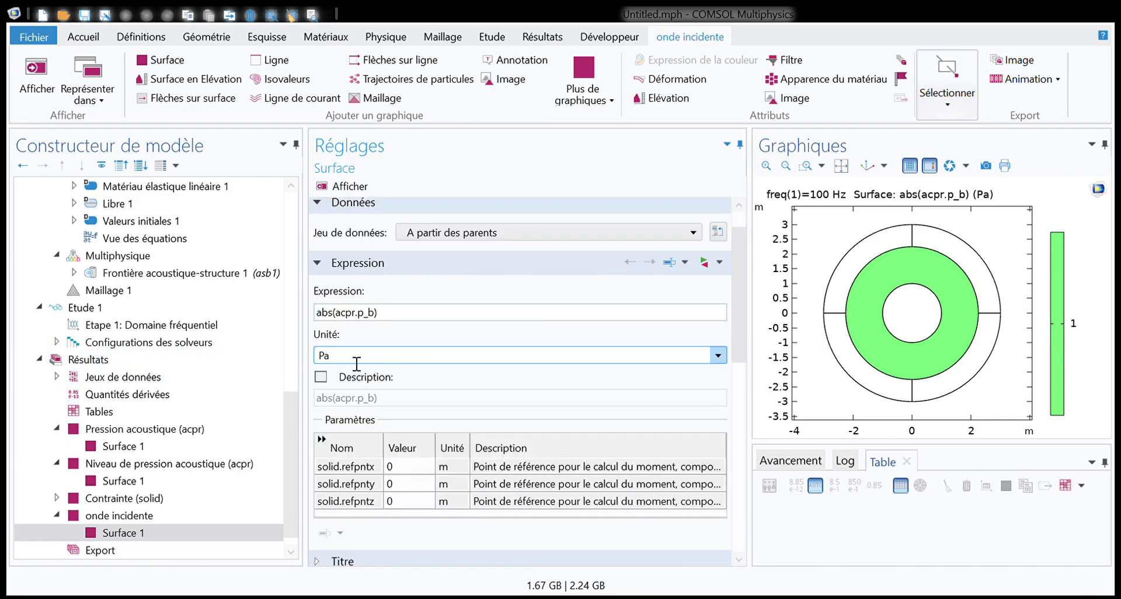
pyautogui.scroll(1, 436, 295)
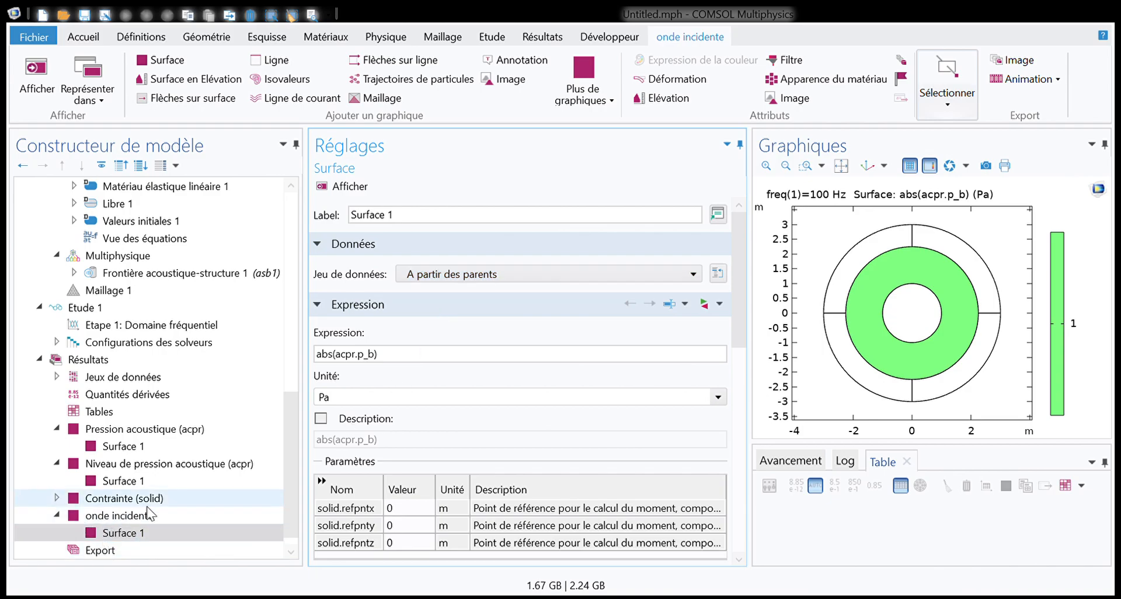
pyautogui.click(116, 517)
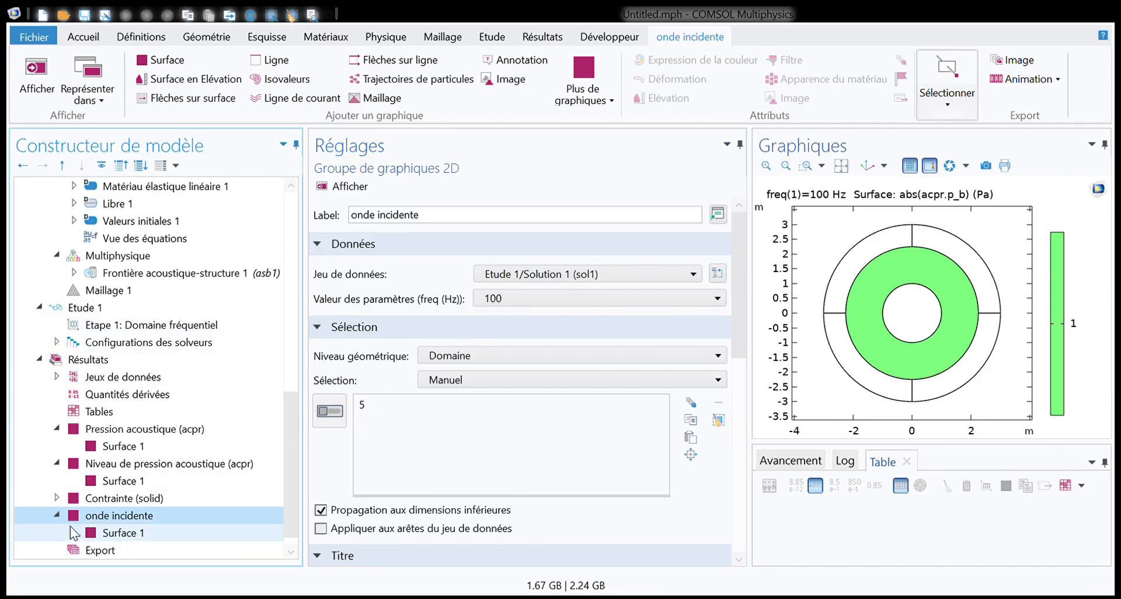
pyautogui.click(112, 531)
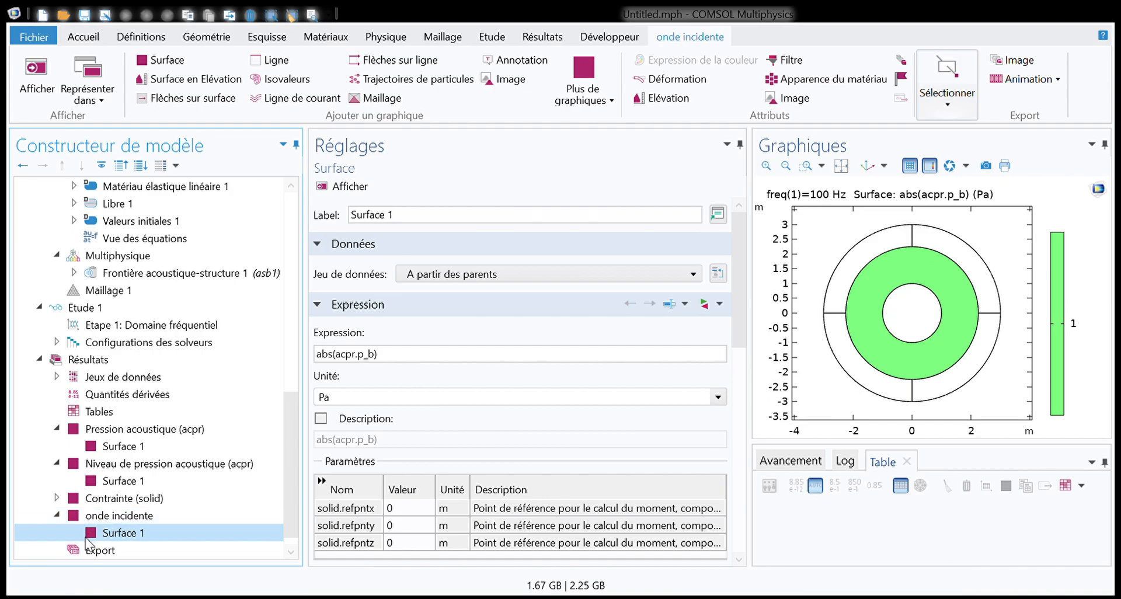
pyautogui.click(89, 517)
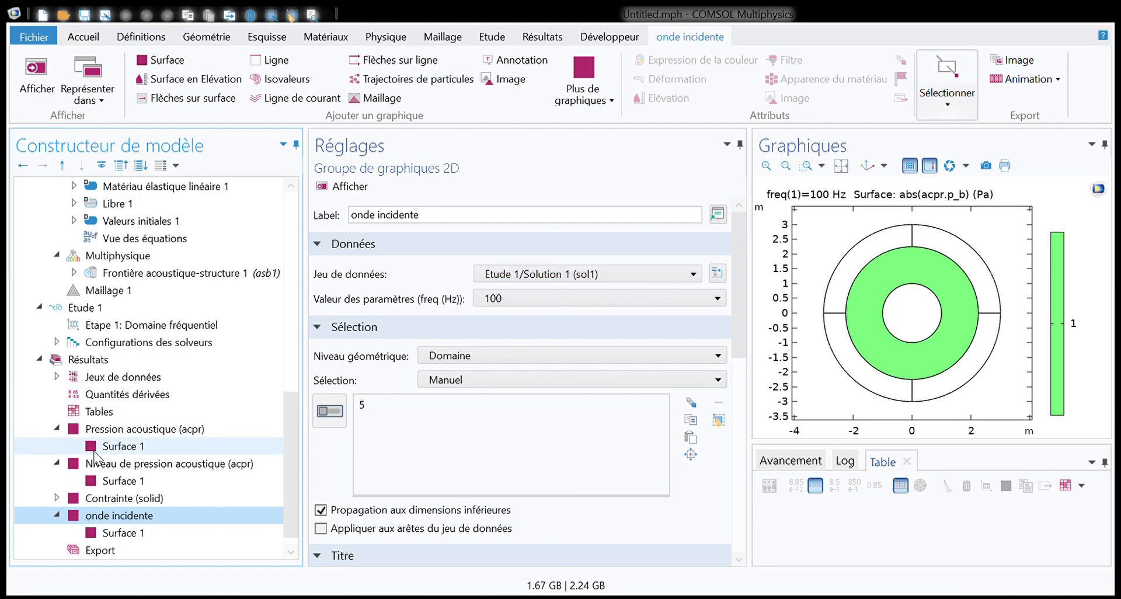
pyautogui.click(124, 532)
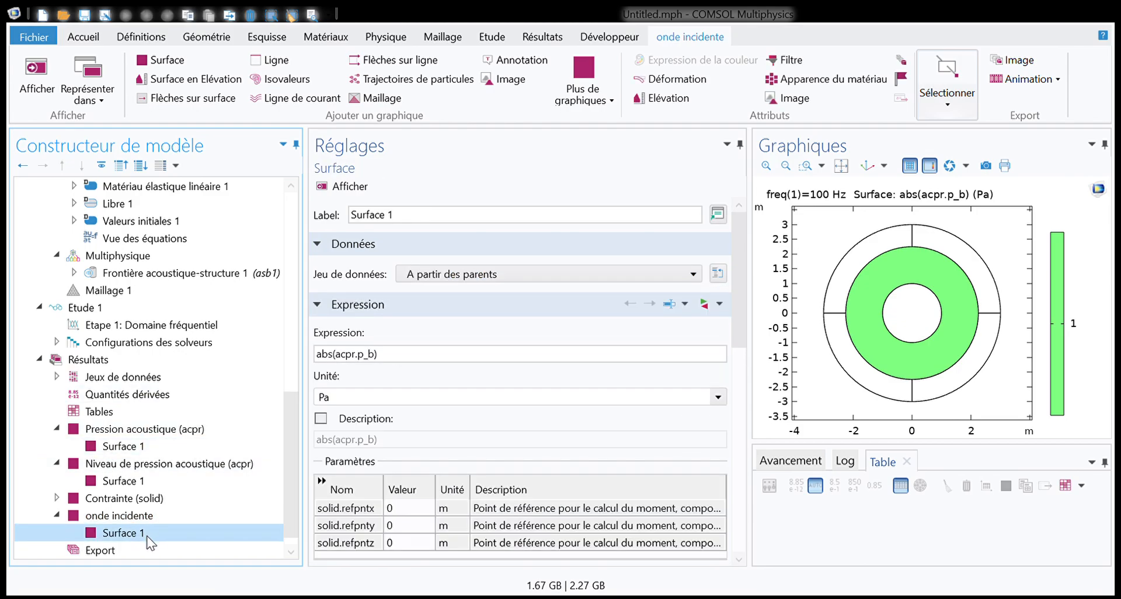
pyautogui.scroll(-10, 473, 314)
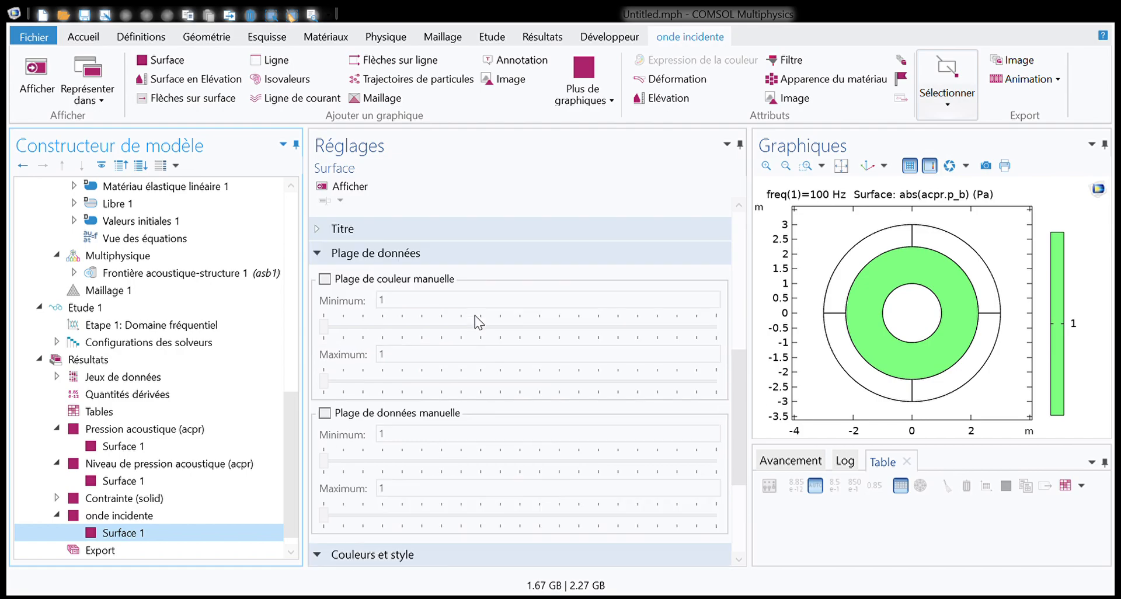
pyautogui.scroll(12, 475, 315)
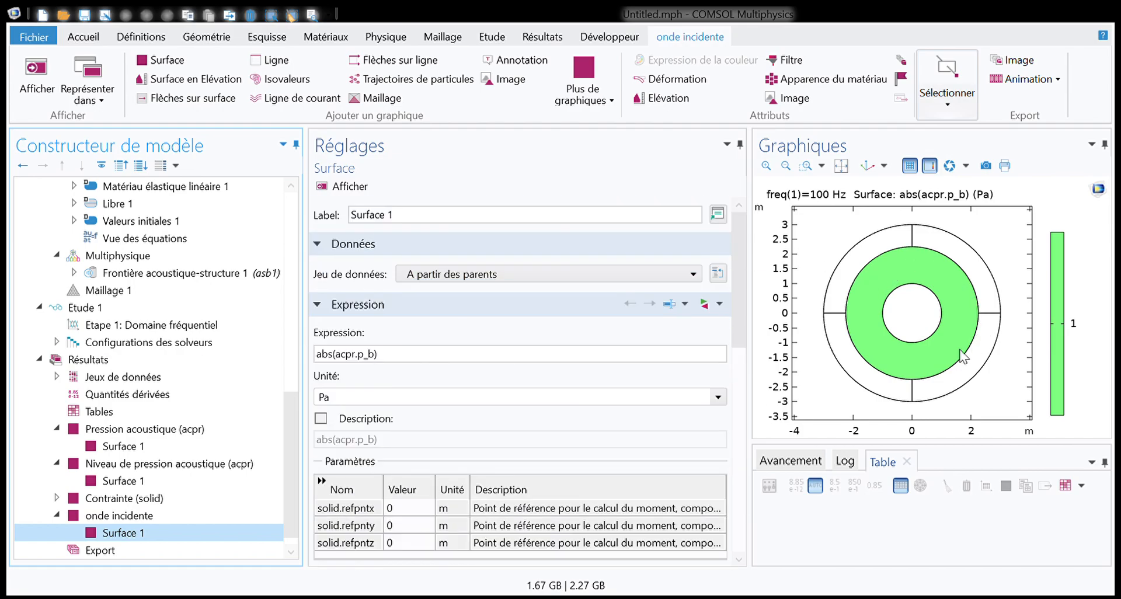
# Remove the absolute value from the onde incidente surface expression, leaving acpr.p_b, plot it and check its data range
pyautogui.click(386, 355)
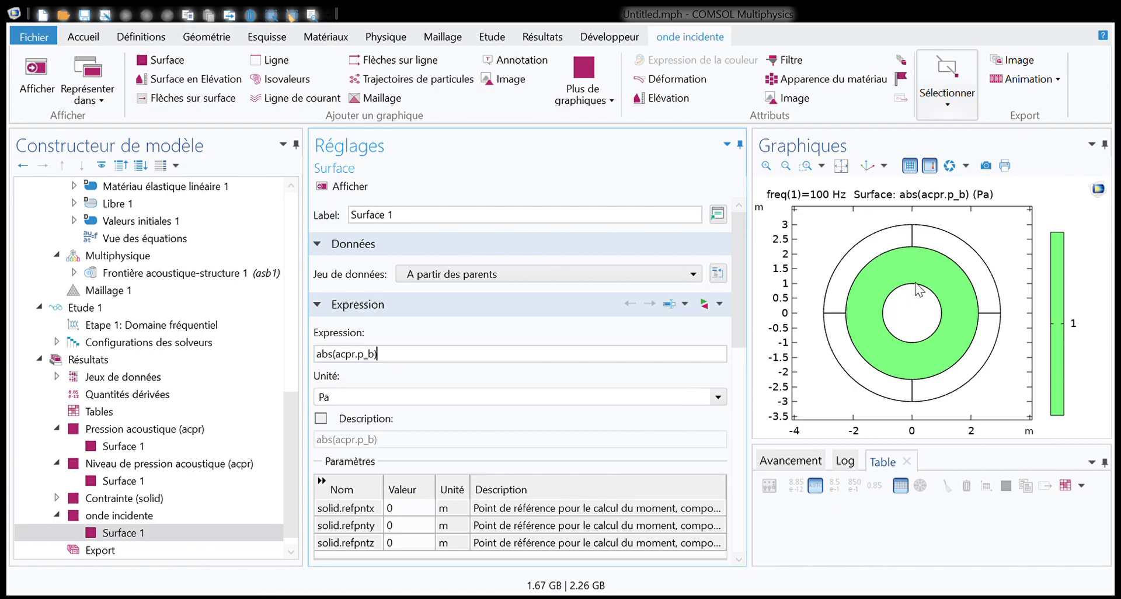
pyautogui.click(376, 354)
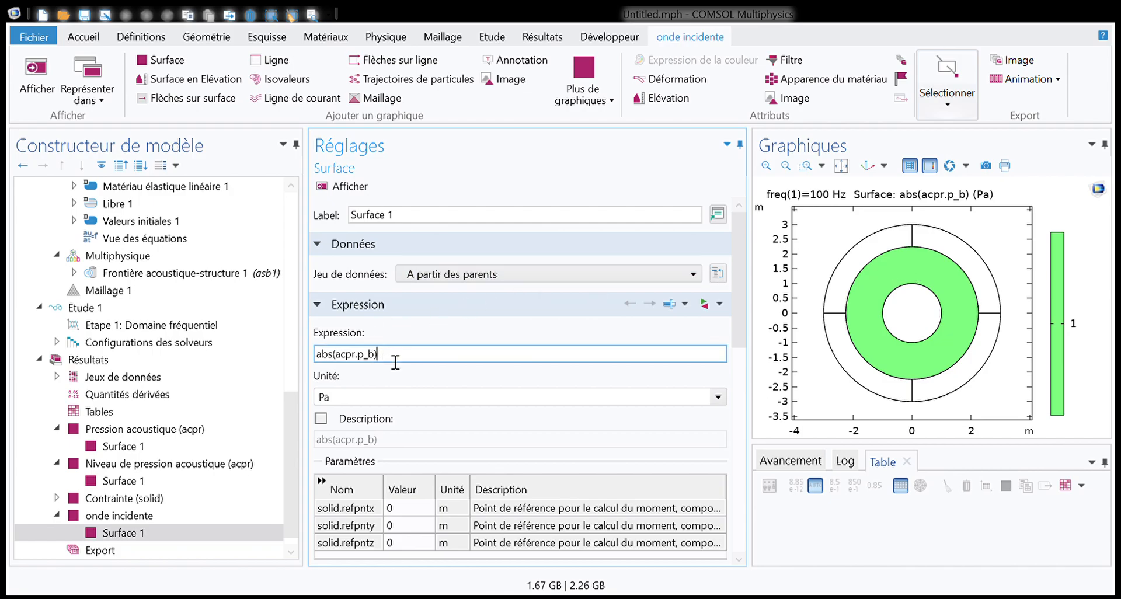
pyautogui.press('BackSpace')
pyautogui.moveTo(337, 354); pyautogui.dragTo(316, 354)
pyautogui.press('BackSpace')
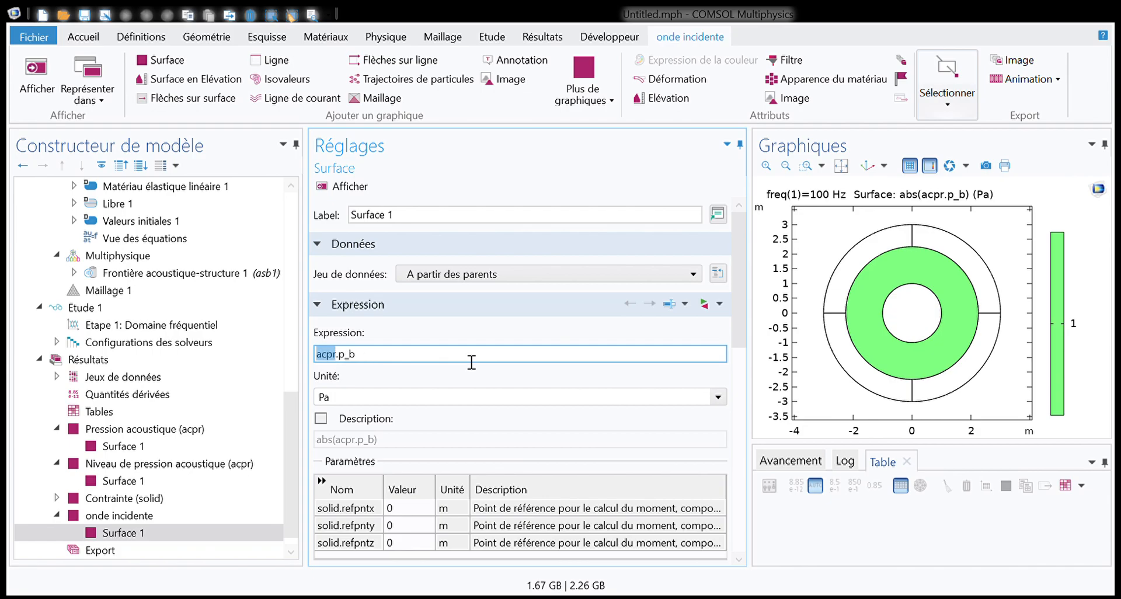
pyautogui.click(349, 186)
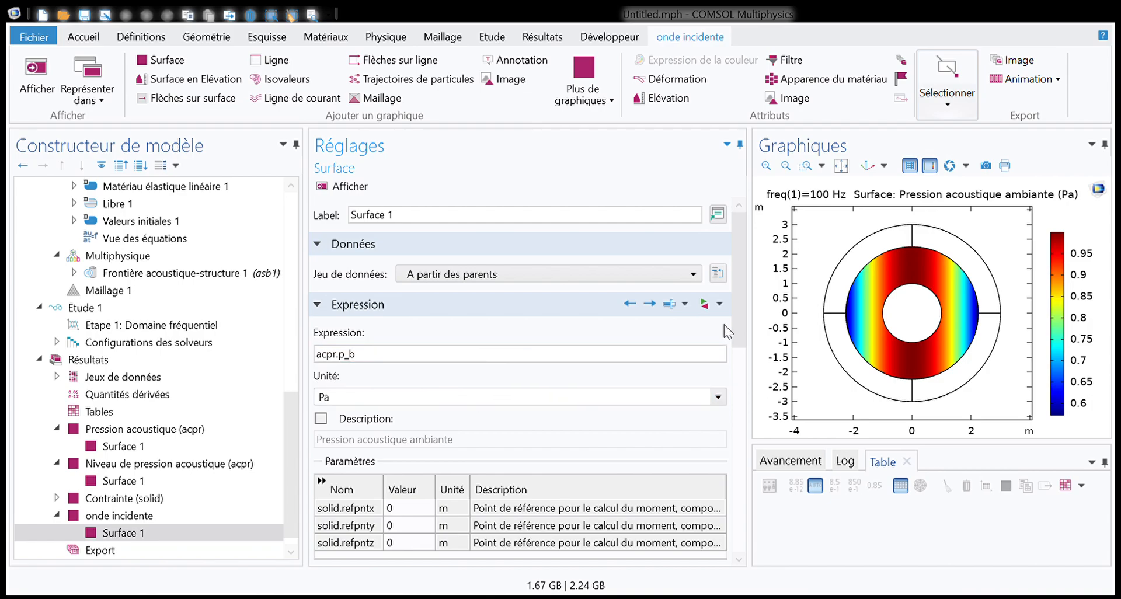
pyautogui.scroll(-6, 501, 347)
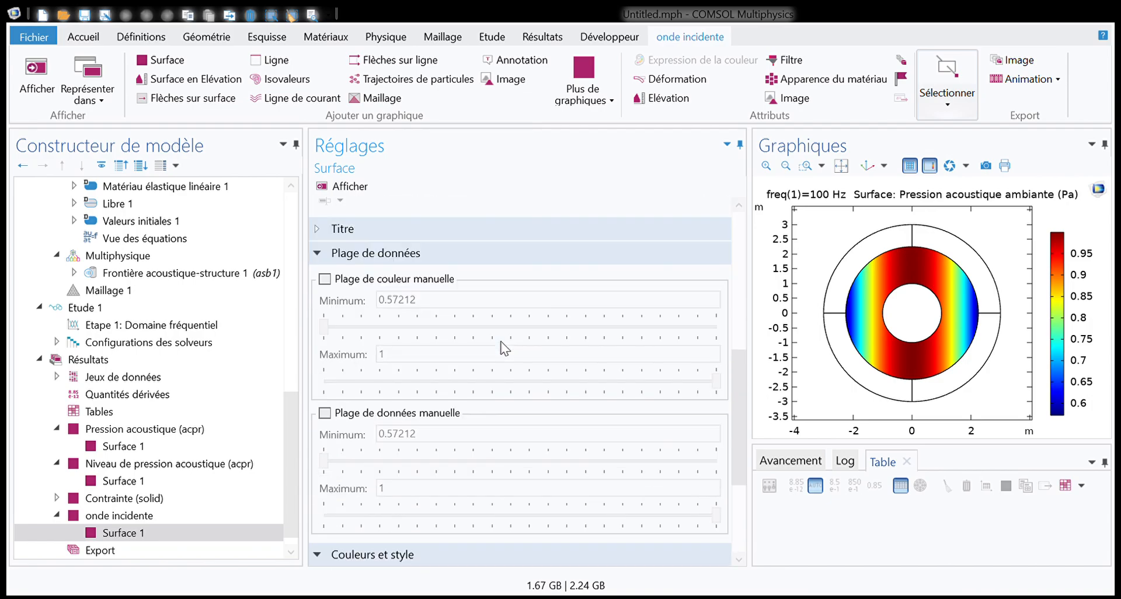
pyautogui.scroll(5, 501, 346)
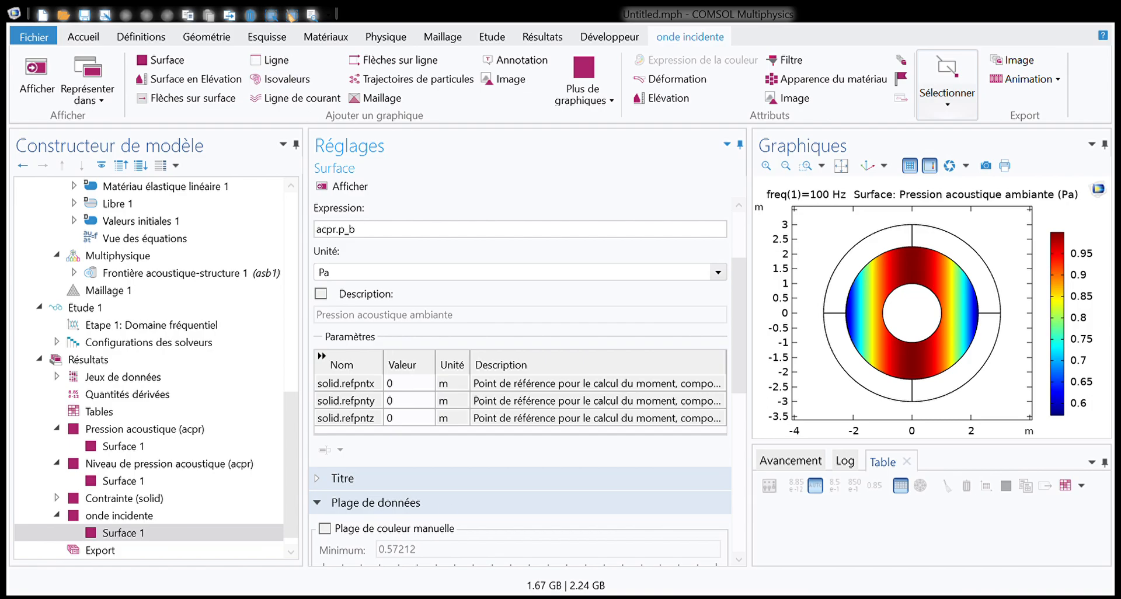
pyautogui.scroll(1, 87, 528)
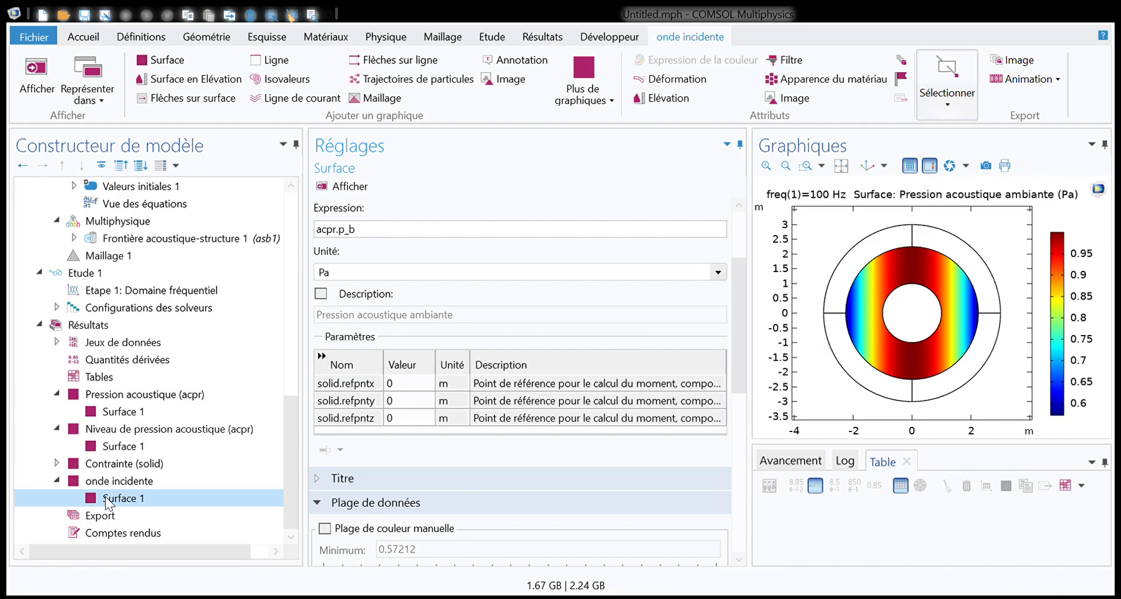
# Add a polar plot group to the results, using the Etude 1/Solution 1 dataset
pyautogui.scroll(3, 108, 504)
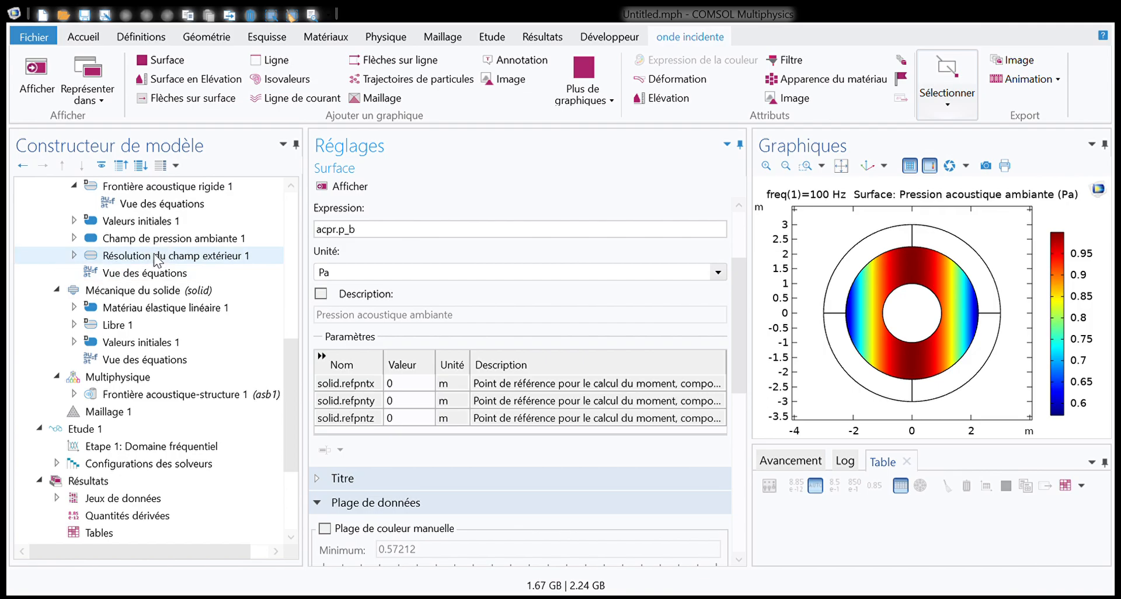
pyautogui.scroll(-3, 156, 259)
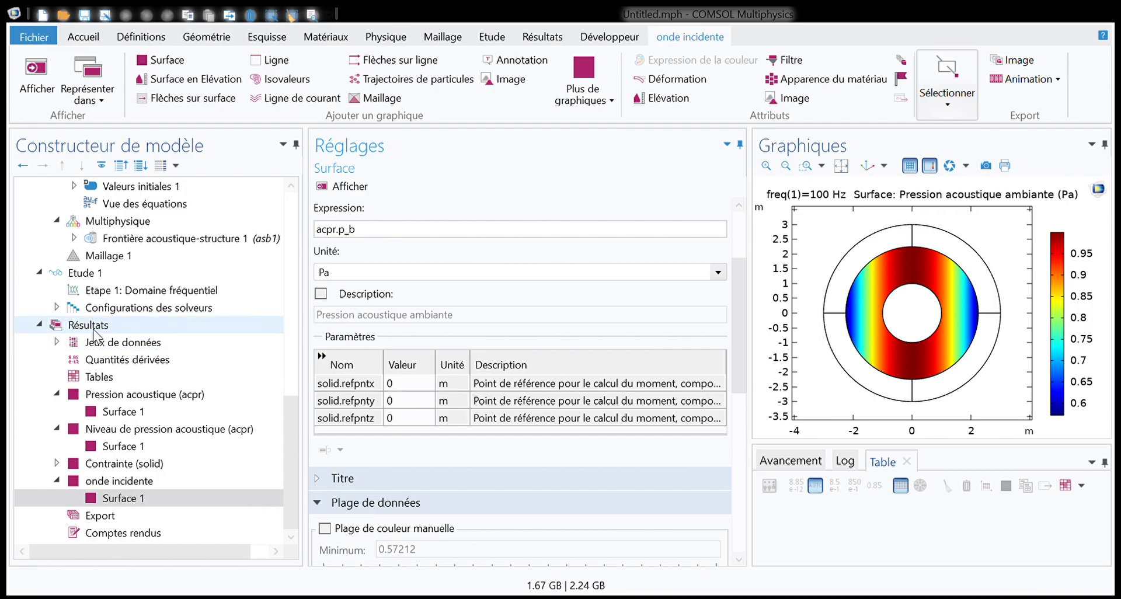
pyautogui.click(89, 325)
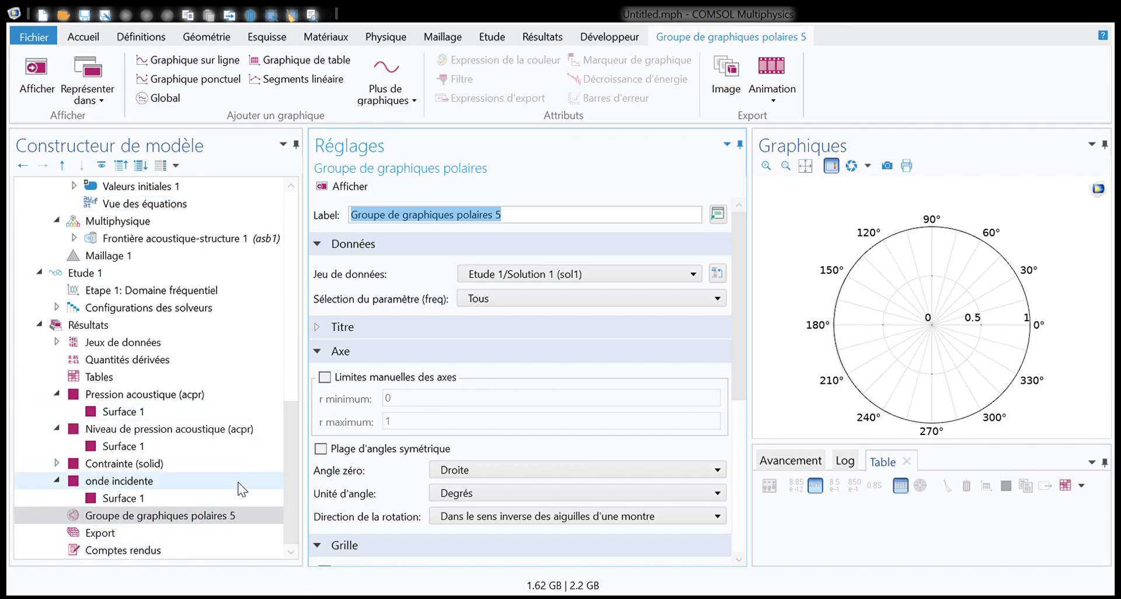
pyautogui.click(119, 344)
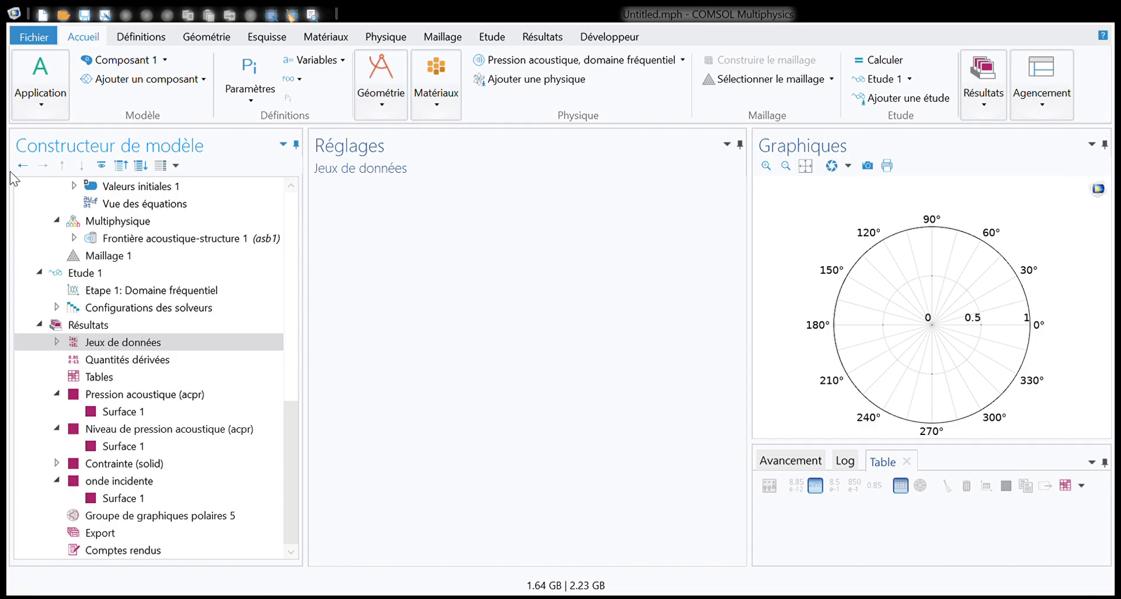
# Show the polar plot group's title settings and add a radiation pattern (Diagramme de rayonnement) to the group
pyautogui.click(79, 517)
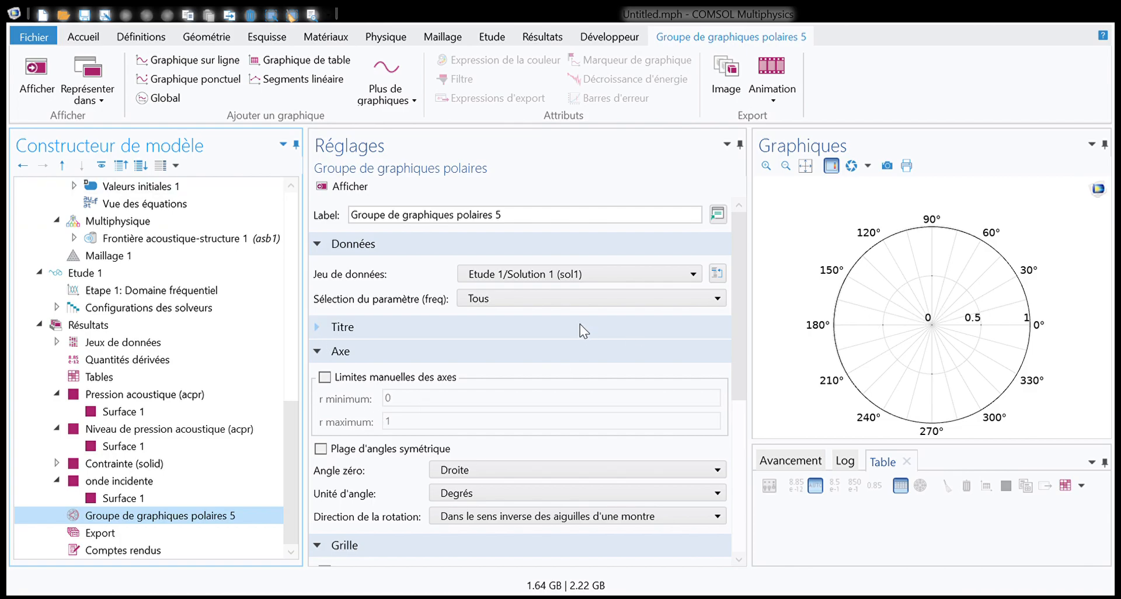
pyautogui.scroll(-1, 423, 303)
pyautogui.scroll(-1, 422, 299)
pyautogui.click(370, 251)
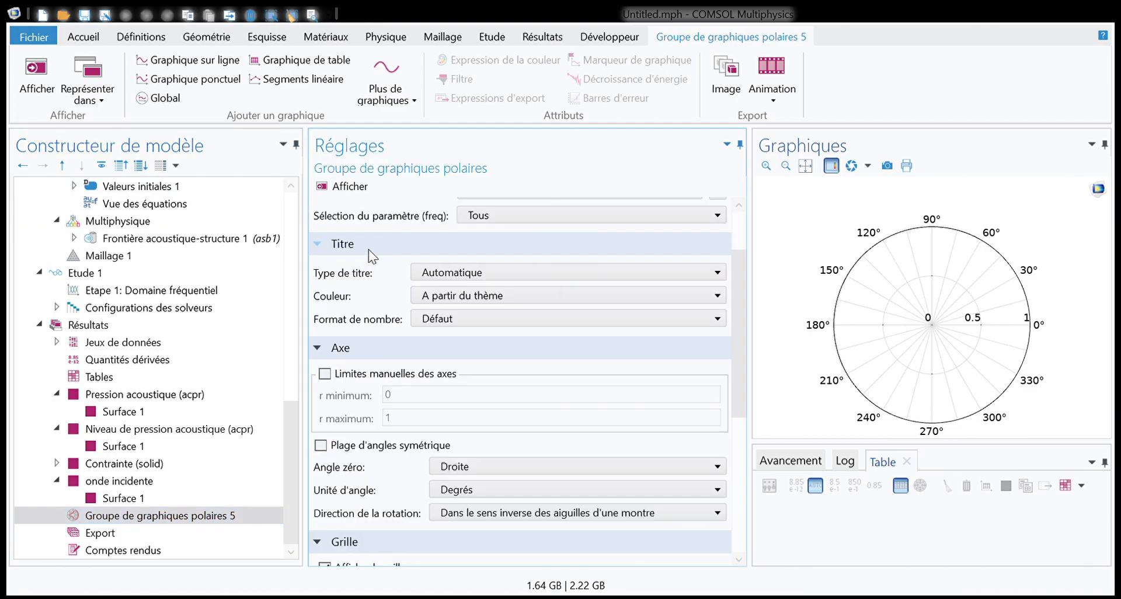
pyautogui.scroll(-3, 373, 286)
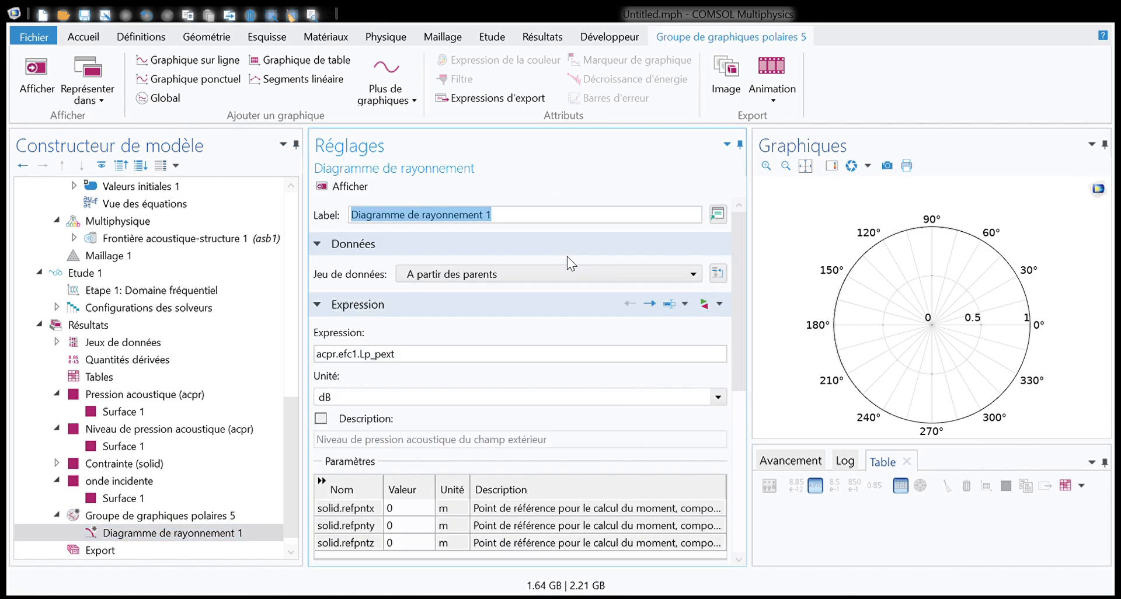
# Keep the radiation pattern expression acpr.efc1.Lp_pext, set its number of angles to 360 and plot it
pyautogui.tripleClick(422, 360)
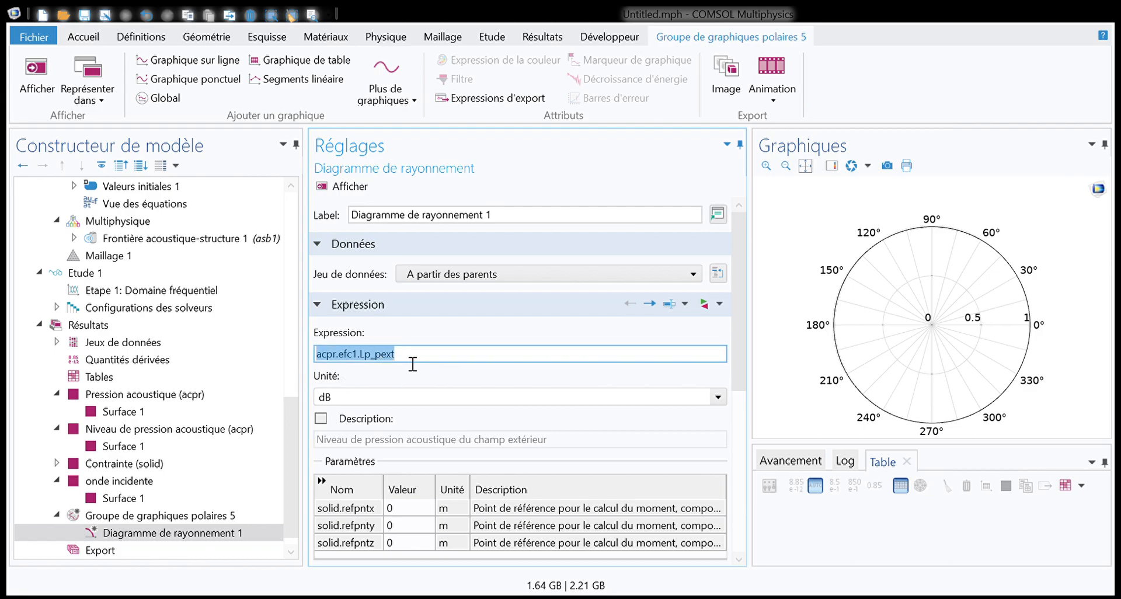
pyautogui.scroll(4, 219, 355)
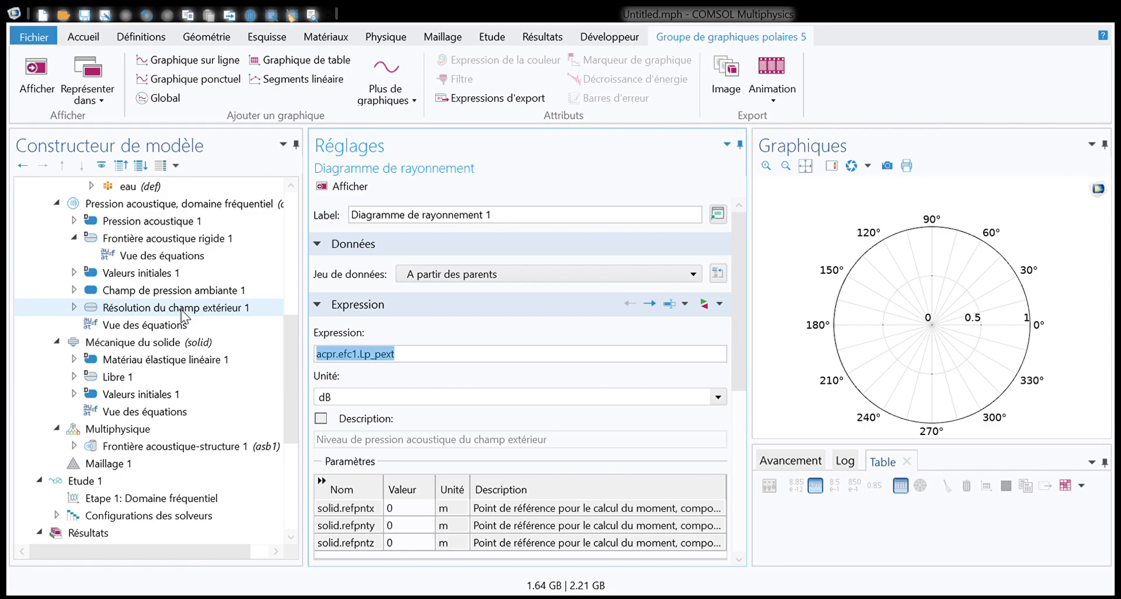
pyautogui.scroll(-5, 181, 310)
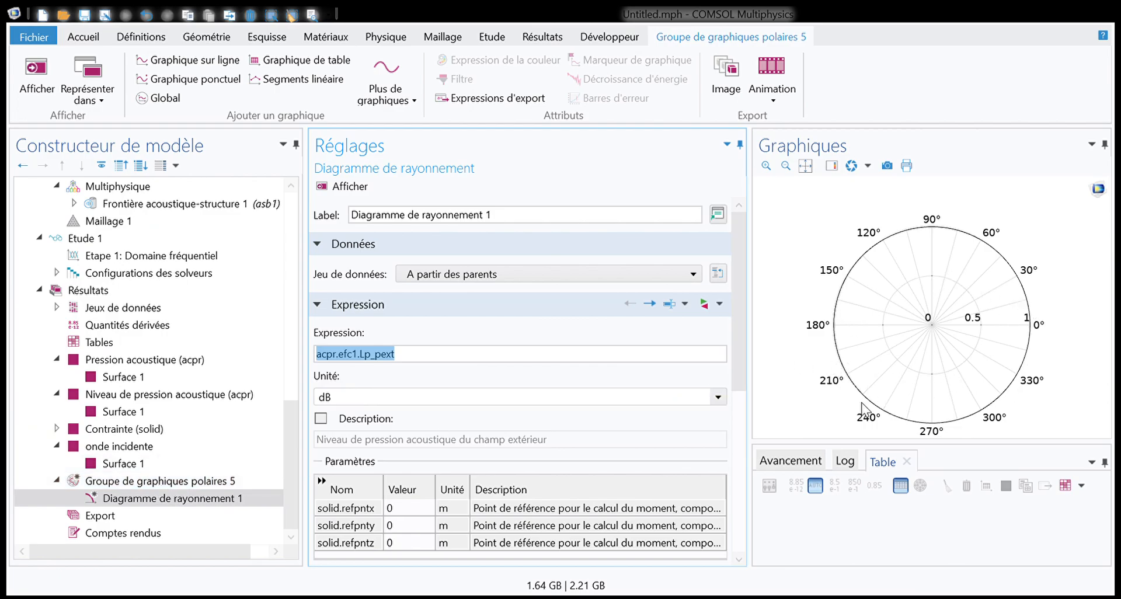
pyautogui.click(431, 361)
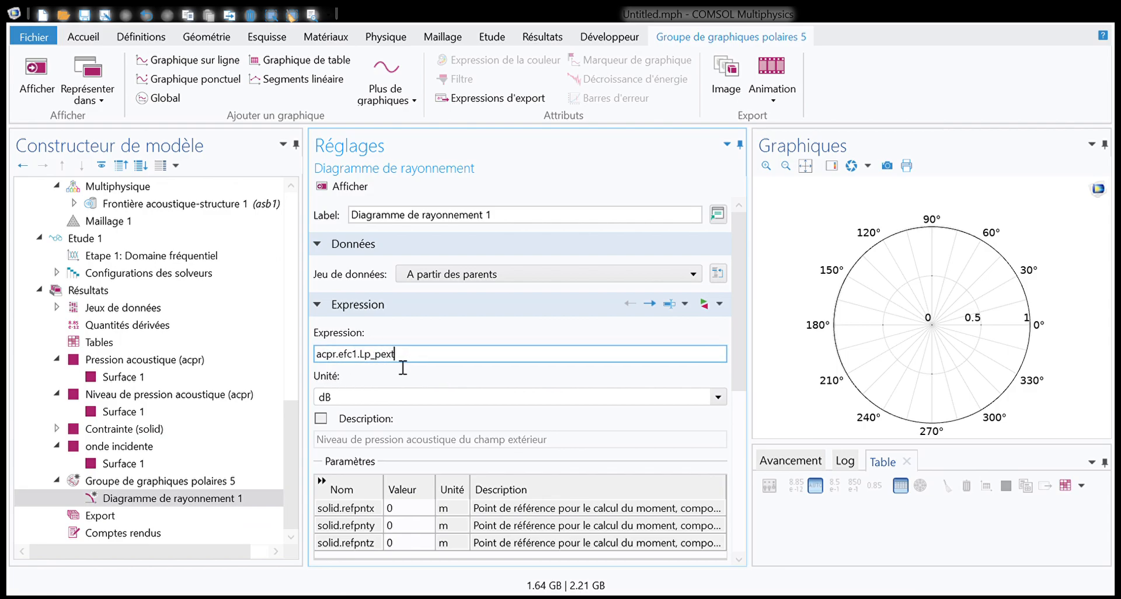
pyautogui.scroll(-5, 405, 366)
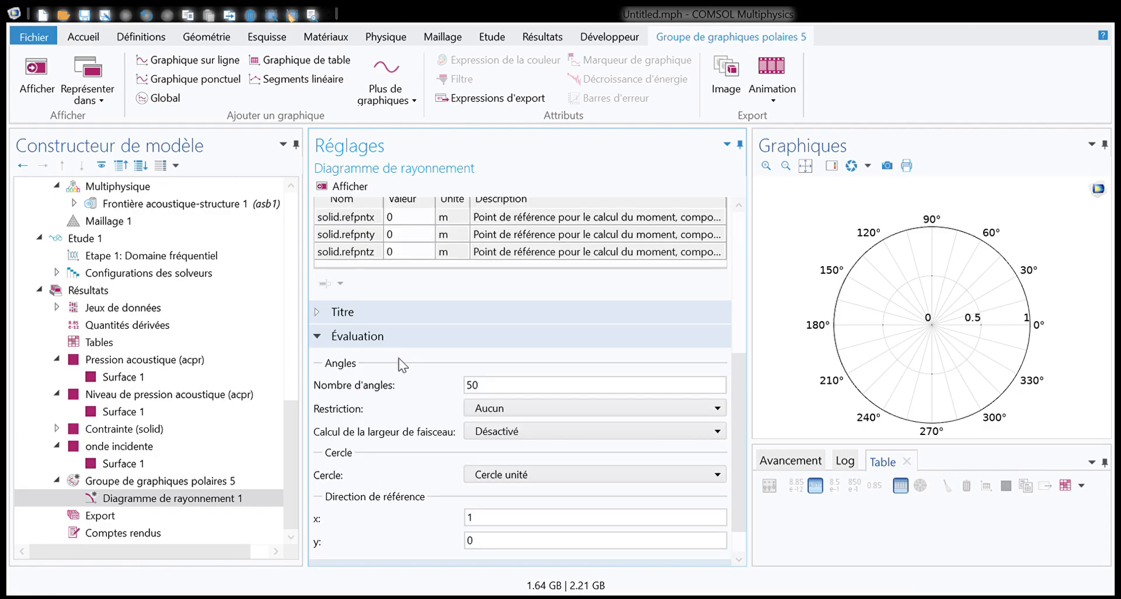
pyautogui.doubleClick(497, 387)
pyautogui.write('360')
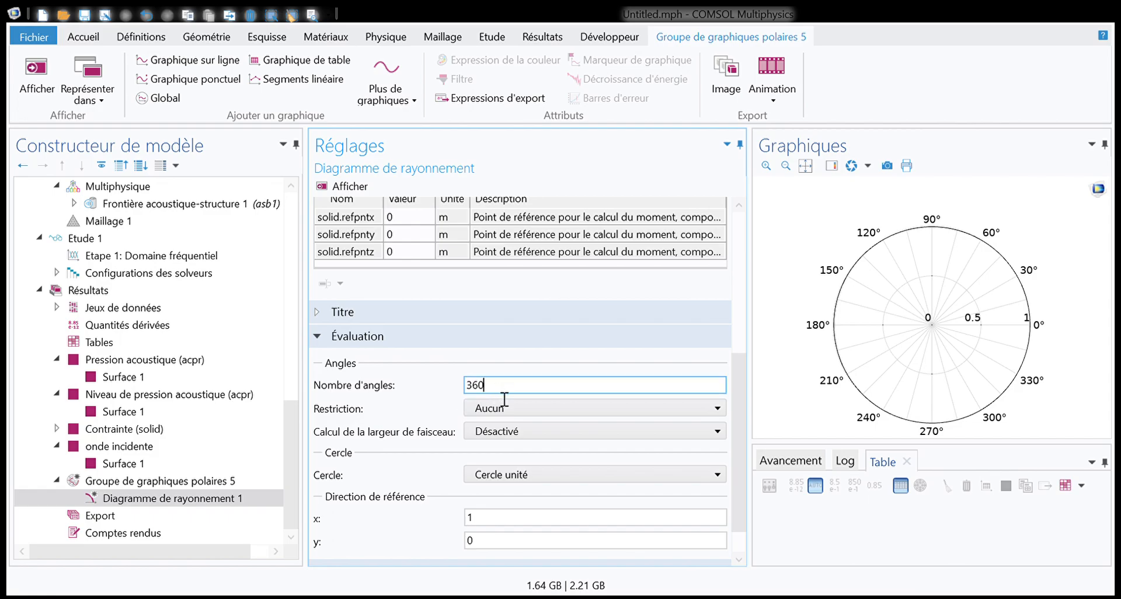
pyautogui.scroll(-1, 482, 382)
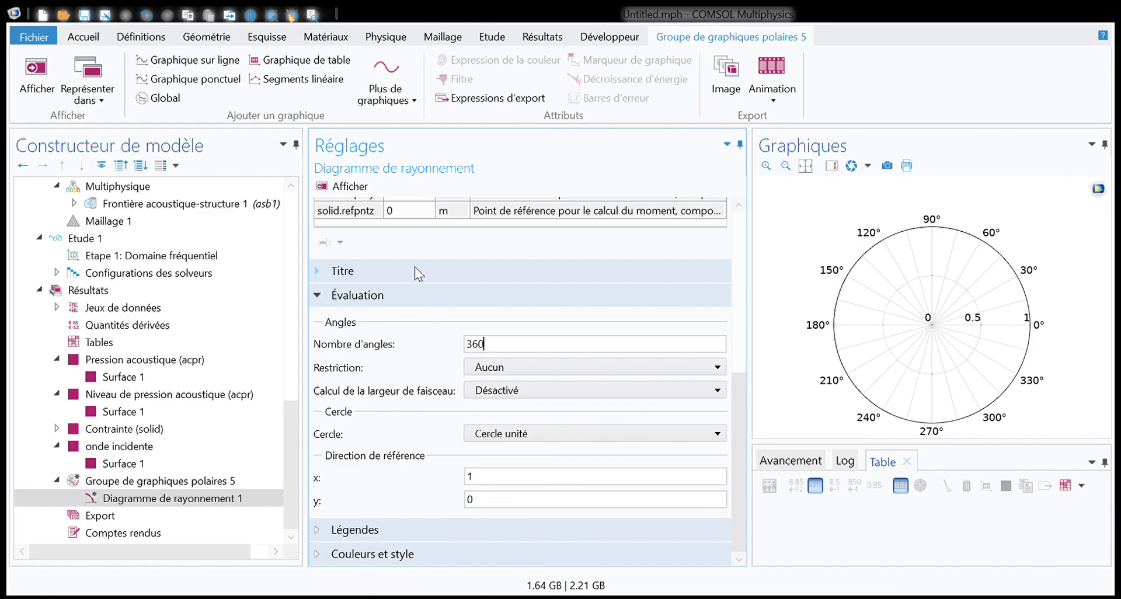
pyautogui.click(344, 185)
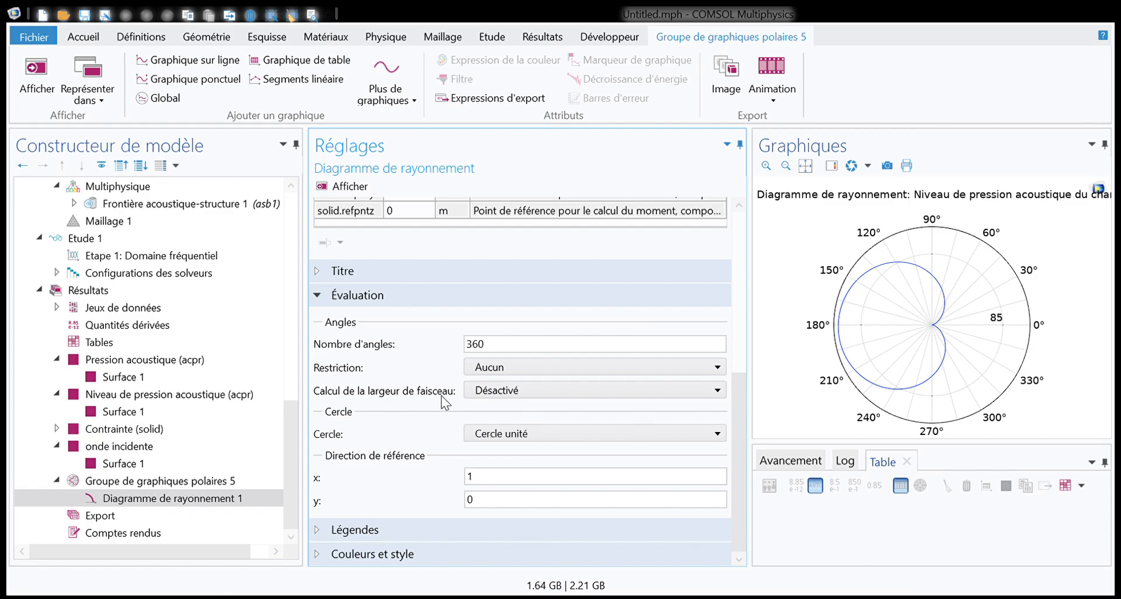
pyautogui.scroll(6, 455, 399)
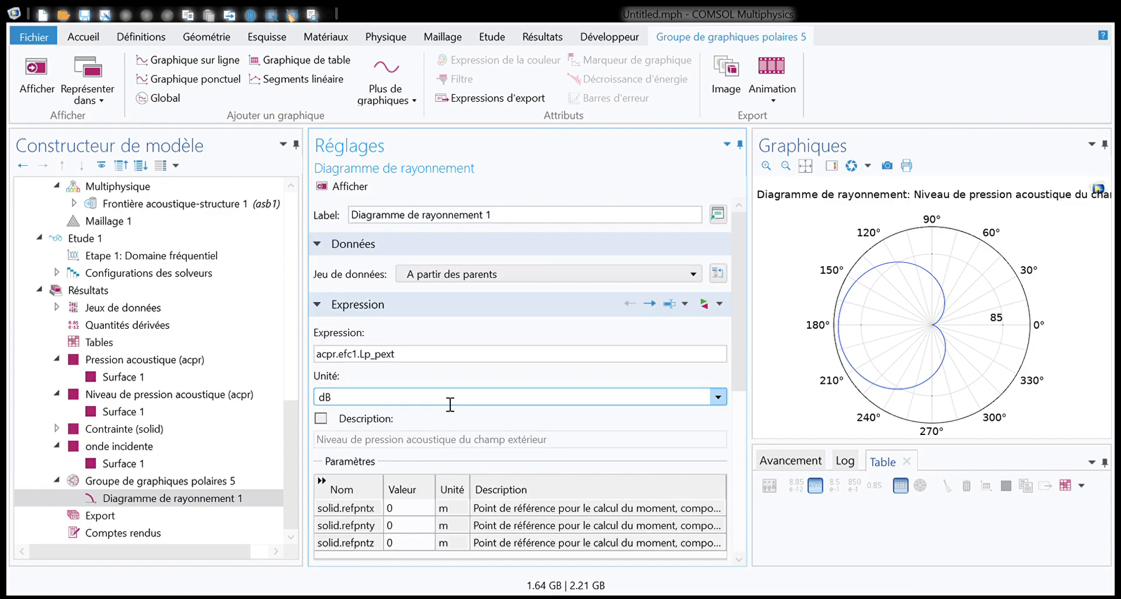
# Compare the two acoustic pressure surfaces' expressions and reduce the one in the Pression acoustique (acpr) group to acpr.p_t
pyautogui.click(120, 377)
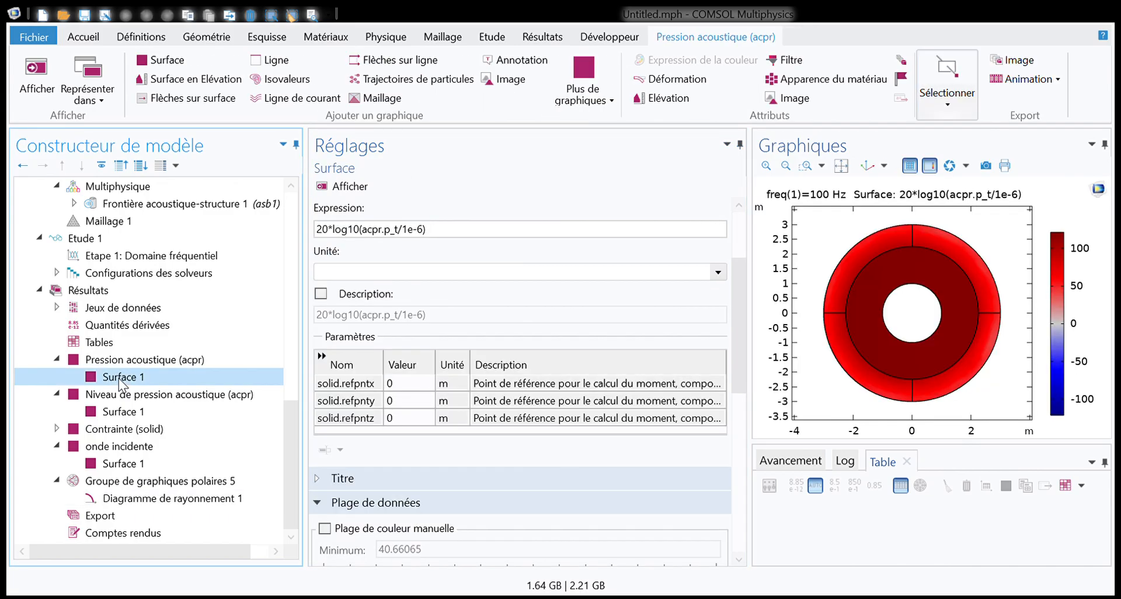
pyautogui.click(124, 411)
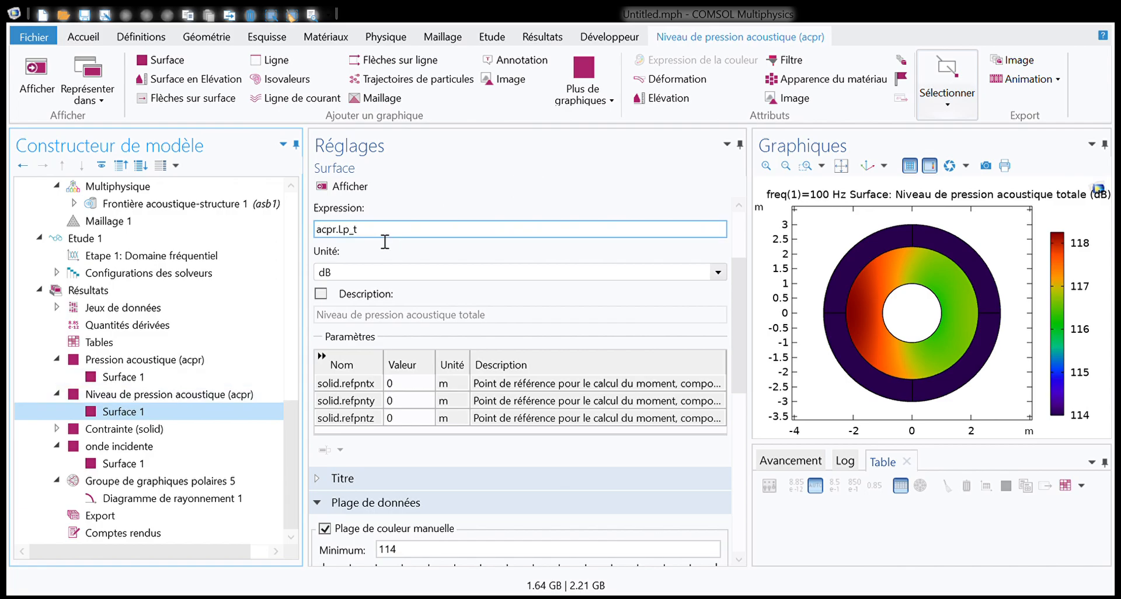
pyautogui.click(121, 378)
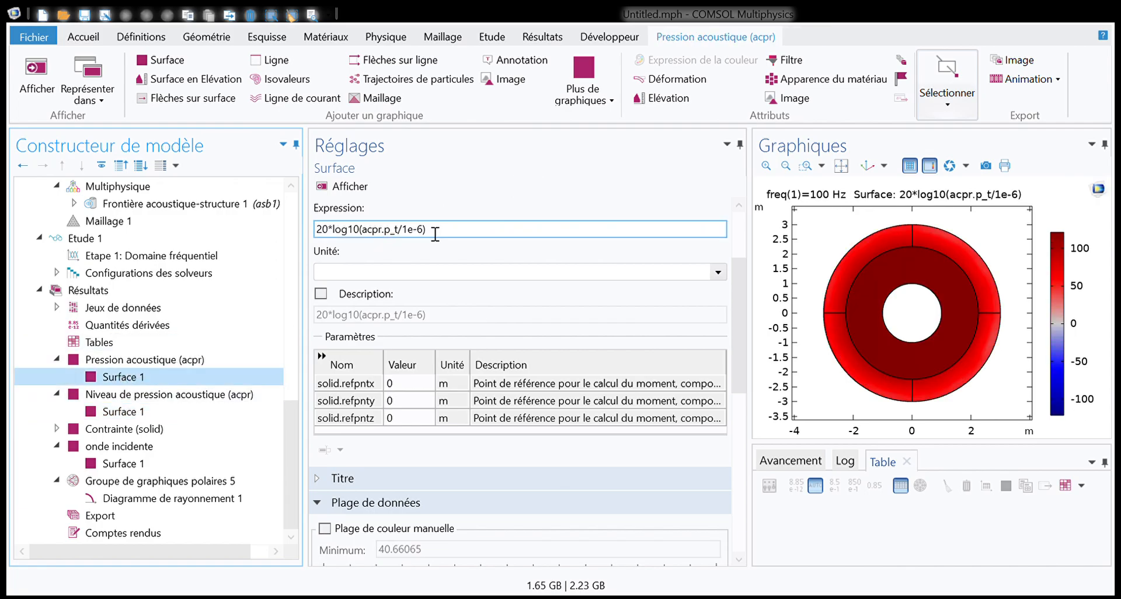
pyautogui.scroll(3, 403, 275)
pyautogui.click(444, 363)
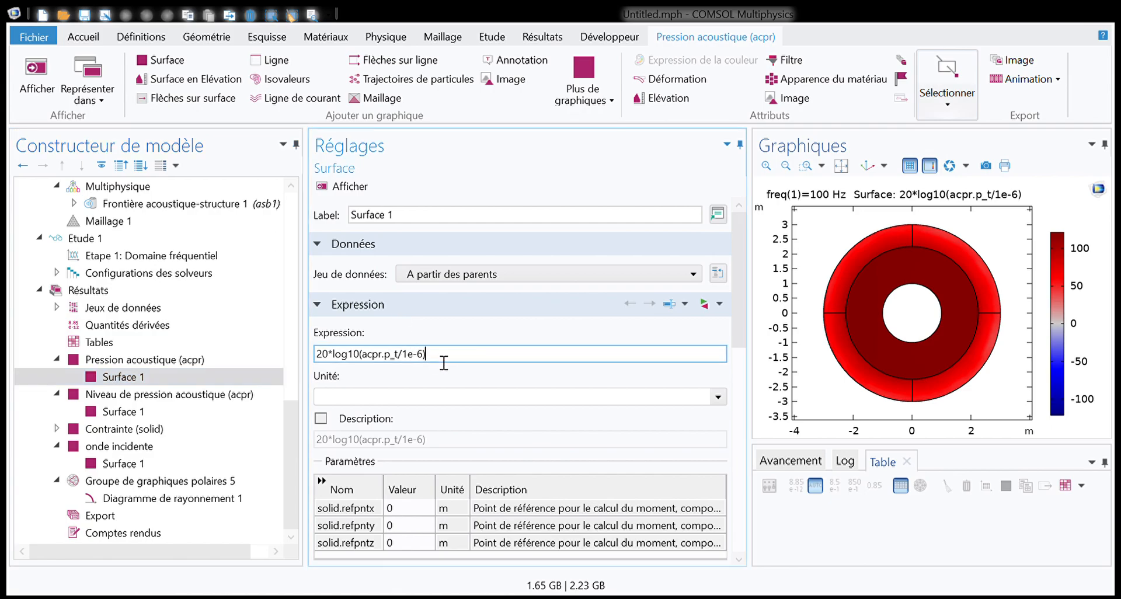
pyautogui.moveTo(432, 370); pyautogui.dragTo(287, 352)
pyautogui.press('BackSpace')
pyautogui.press('BackSpace')
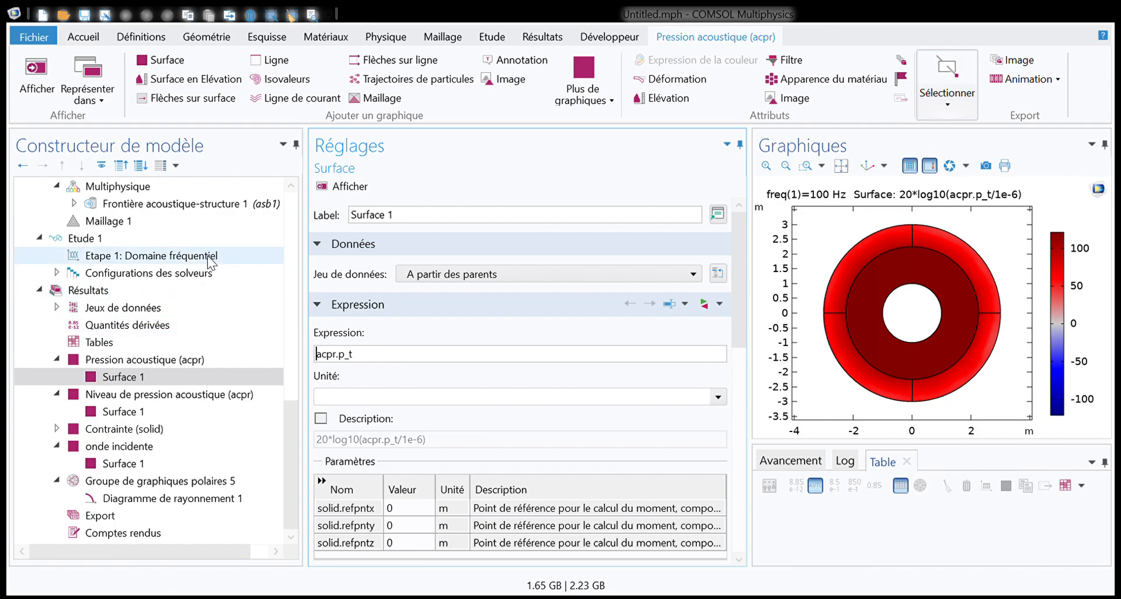
# Change the Pression acoustique surface expression to the scattered sound pressure level acpr.Lp_s and plot it
pyautogui.scroll(3, 175, 292)
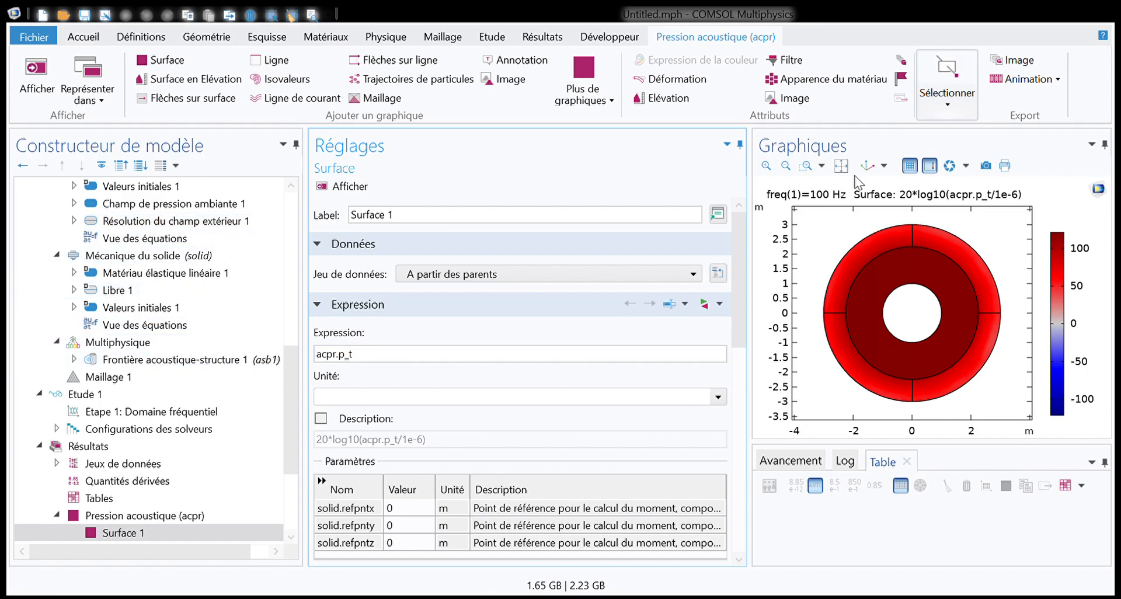
pyautogui.click(358, 357)
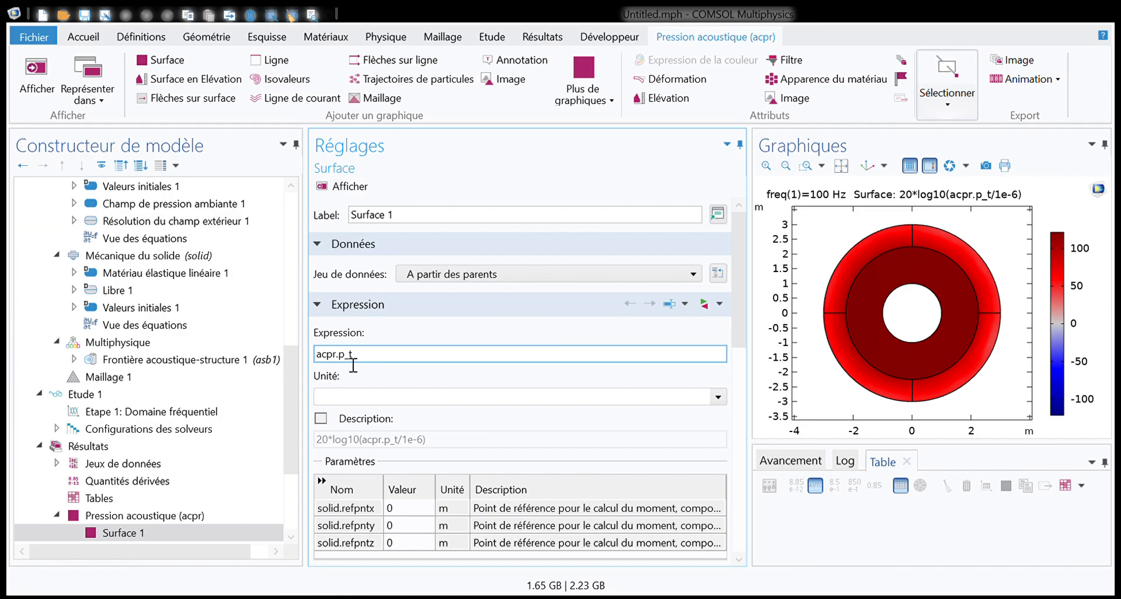
pyautogui.click(340, 354)
pyautogui.write('L')
pyautogui.click(346, 187)
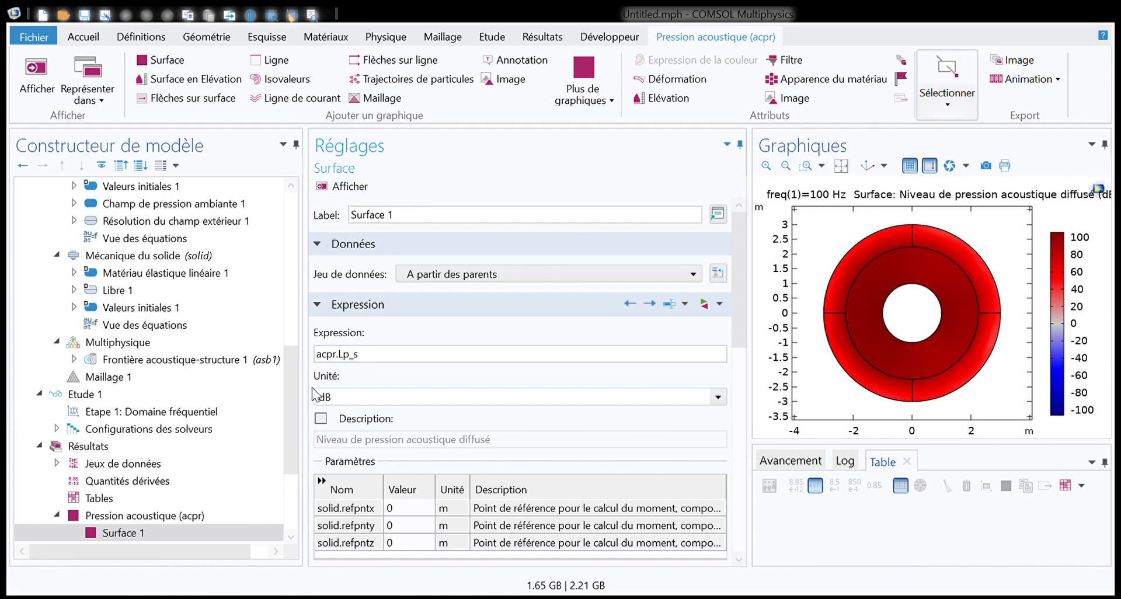
# Review the expression and data range settings of the Pression acoustique surface
pyautogui.scroll(-3, 376, 343)
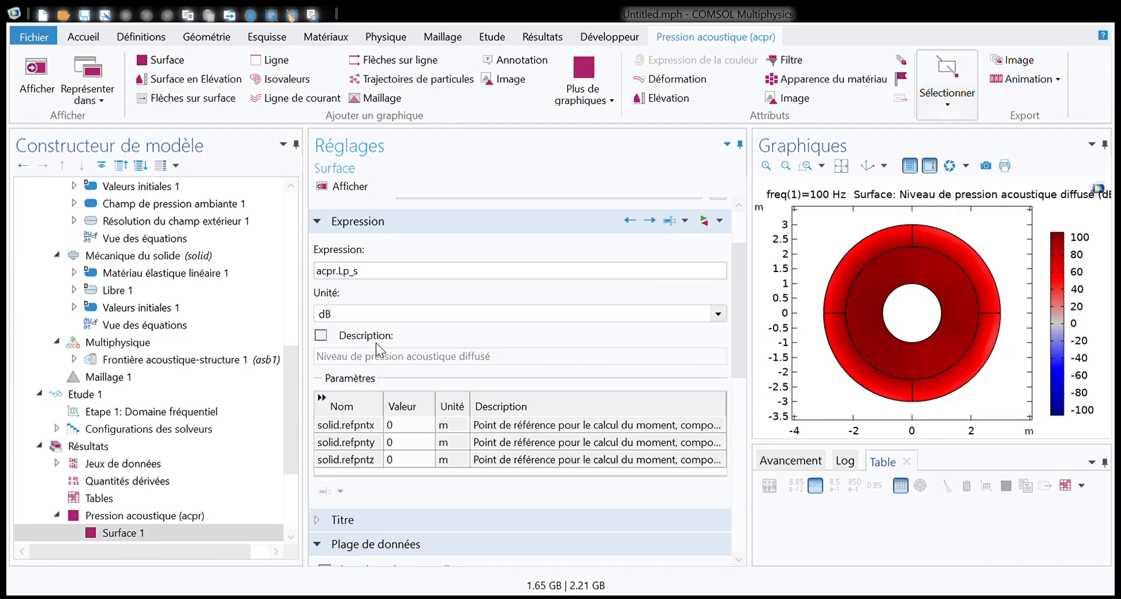
pyautogui.scroll(3, 335, 227)
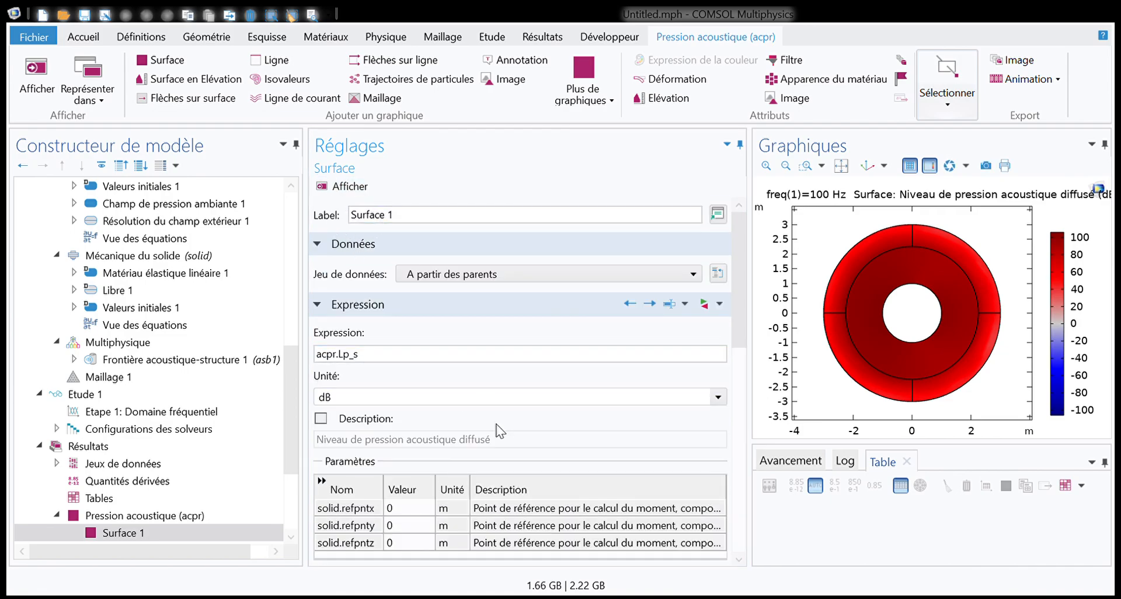
pyautogui.scroll(-10, 432, 385)
pyautogui.scroll(8, 381, 449)
pyautogui.scroll(-11, 457, 325)
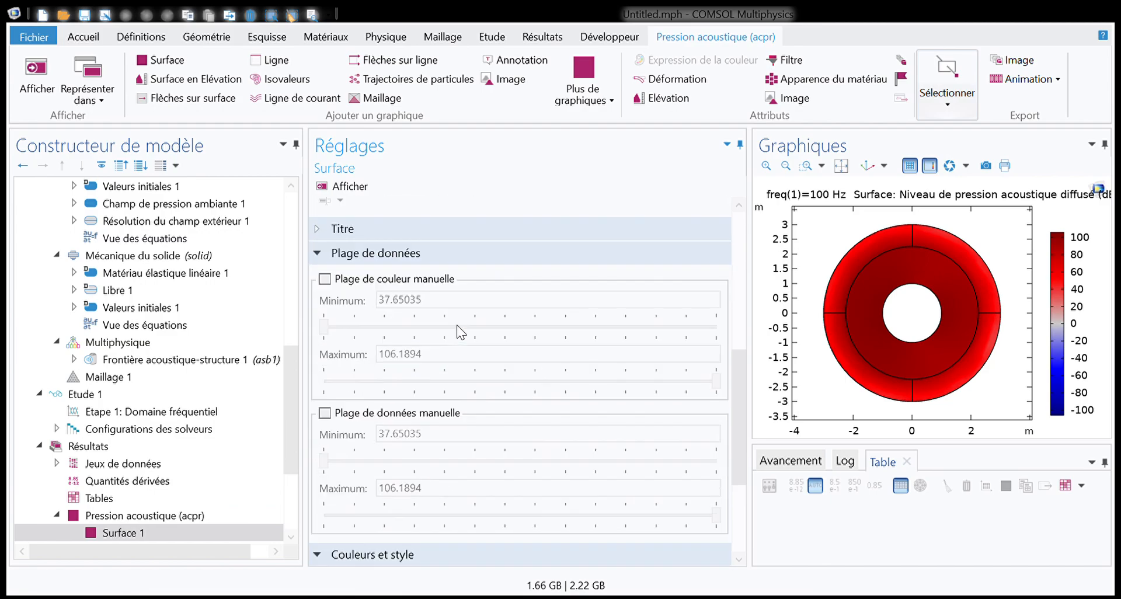
pyautogui.scroll(10, 459, 329)
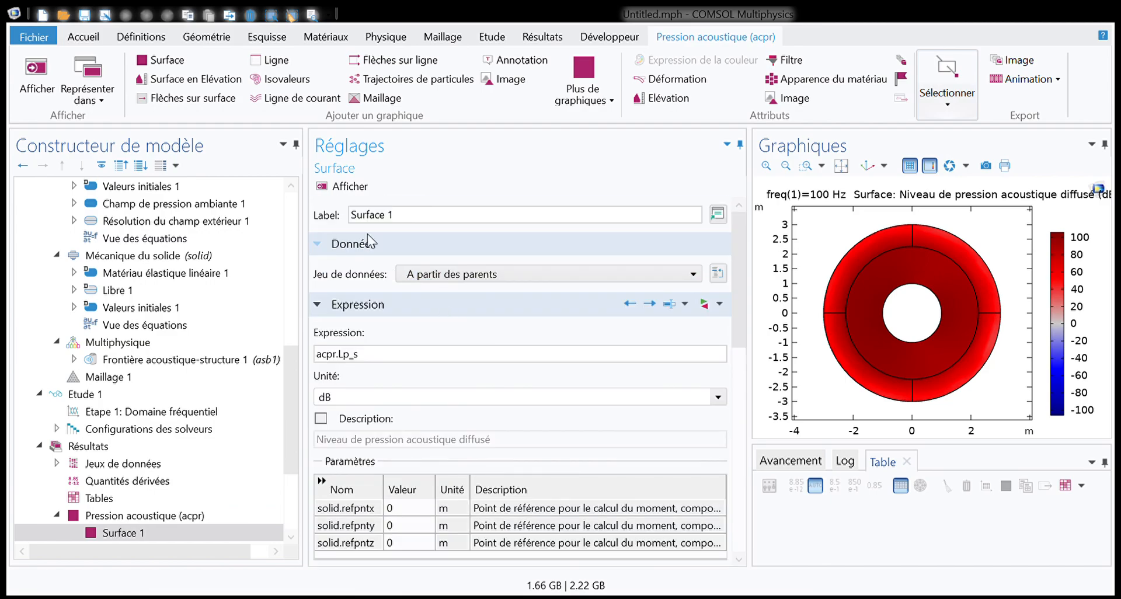
# Change the Pression acoustique surface expression to the scattered pressure acpr.p_s and plot it
pyautogui.scroll(-4, 384, 357)
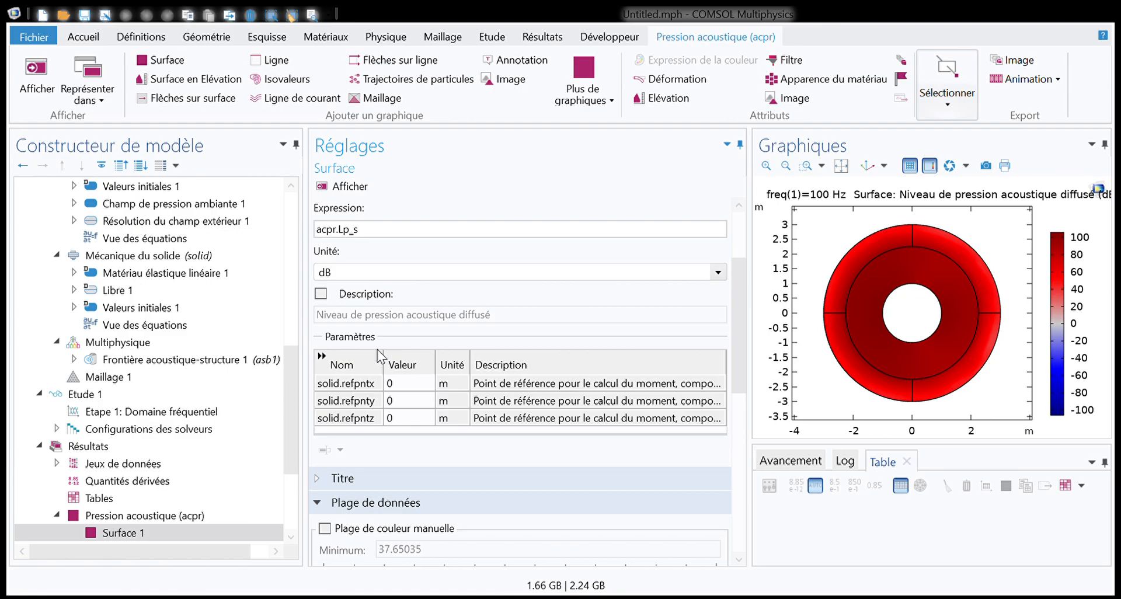
pyautogui.scroll(1, 378, 355)
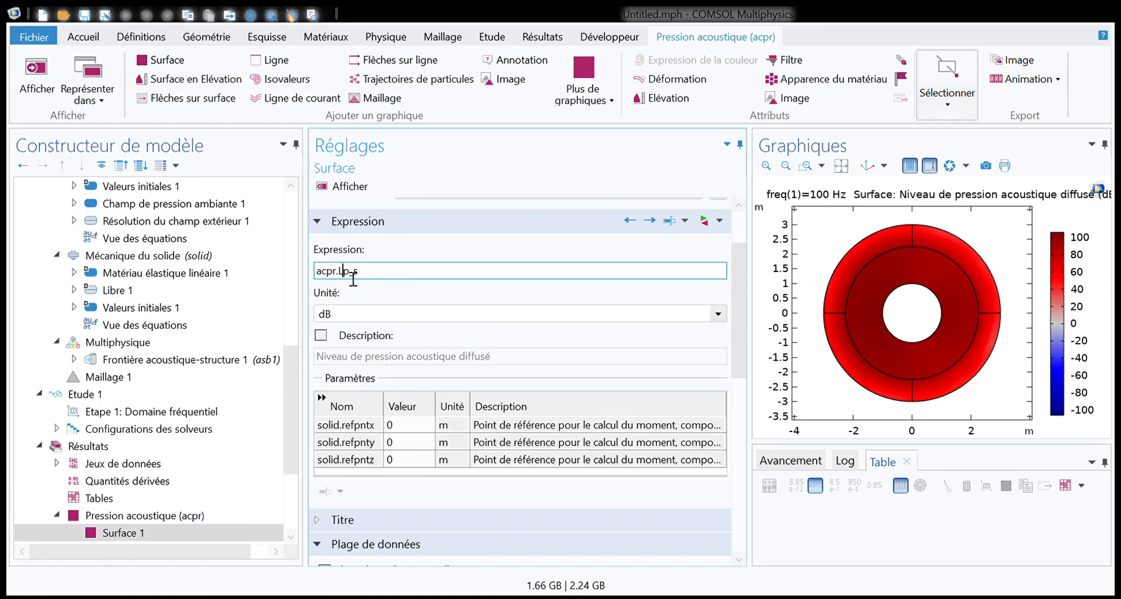
pyautogui.press('BackSpace')
pyautogui.click(343, 186)
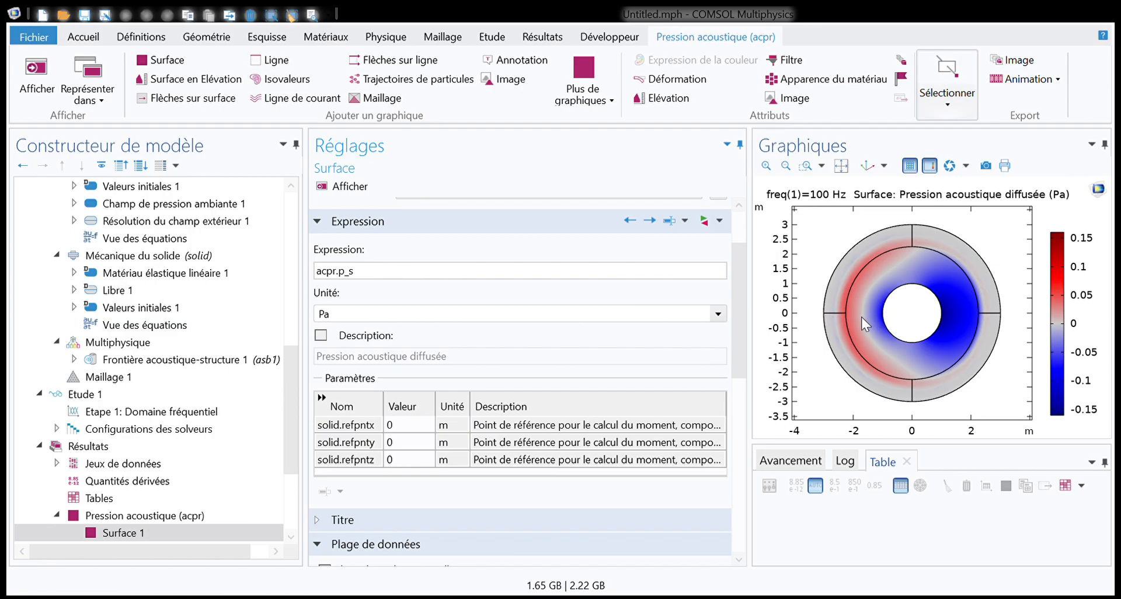
# Wrap the Pression acoustique surface expression in an absolute value, abs(acpr.p_s), and plot it
pyautogui.click(318, 272)
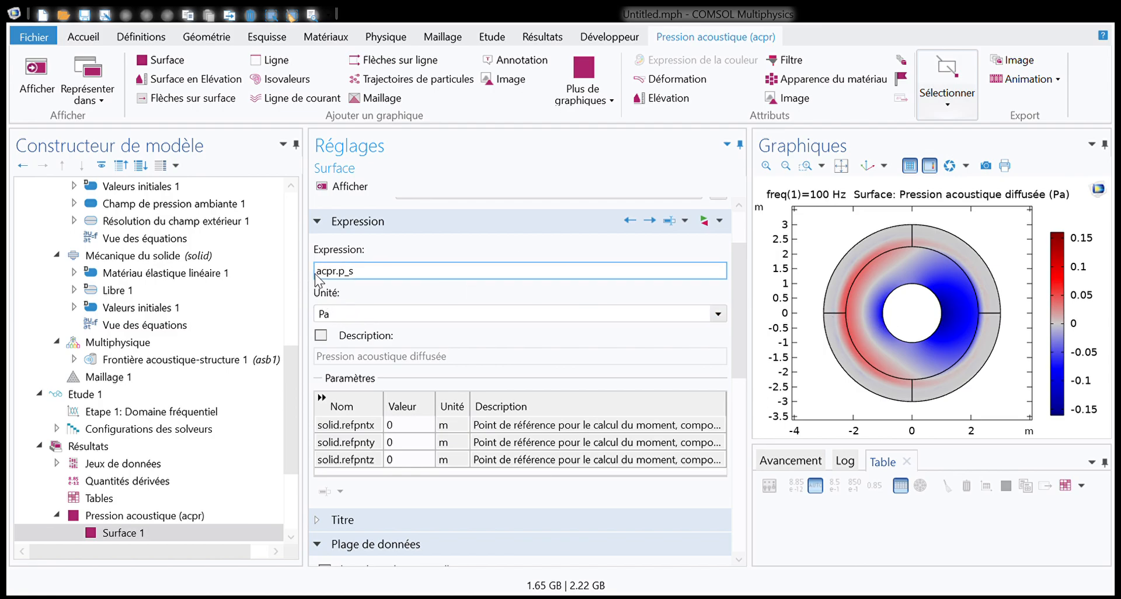
pyautogui.write('abs(')
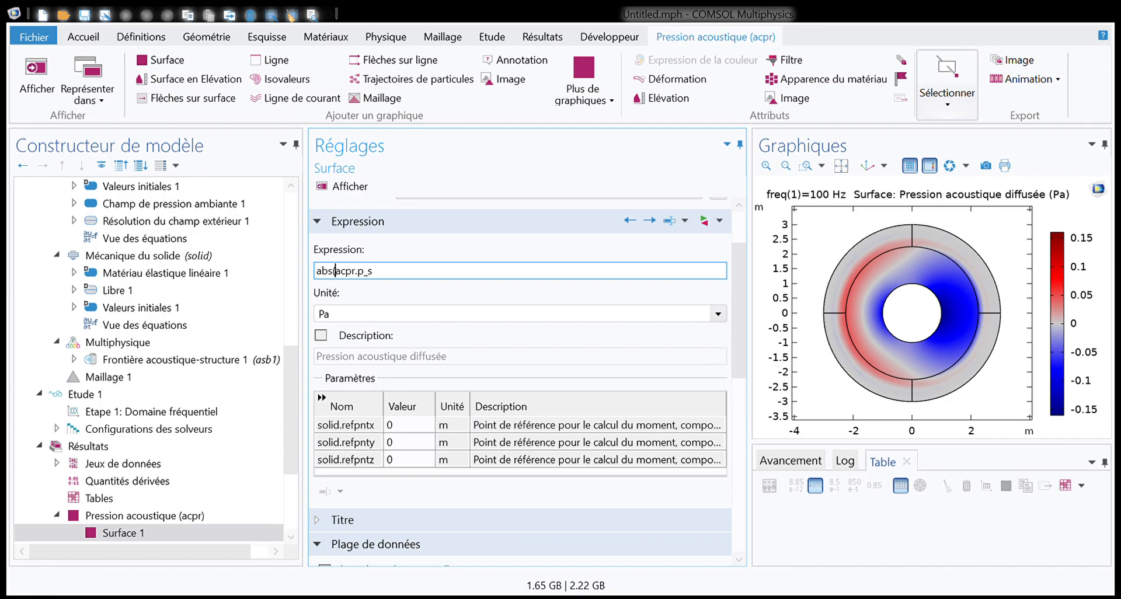
pyautogui.click(386, 270)
pyautogui.write(')')
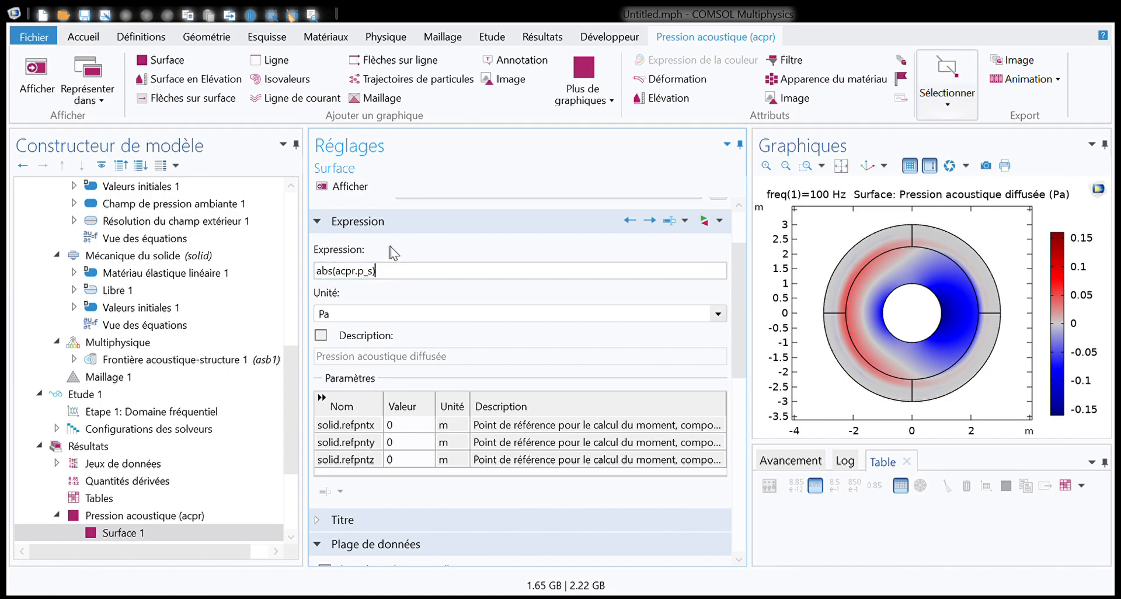
pyautogui.click(332, 187)
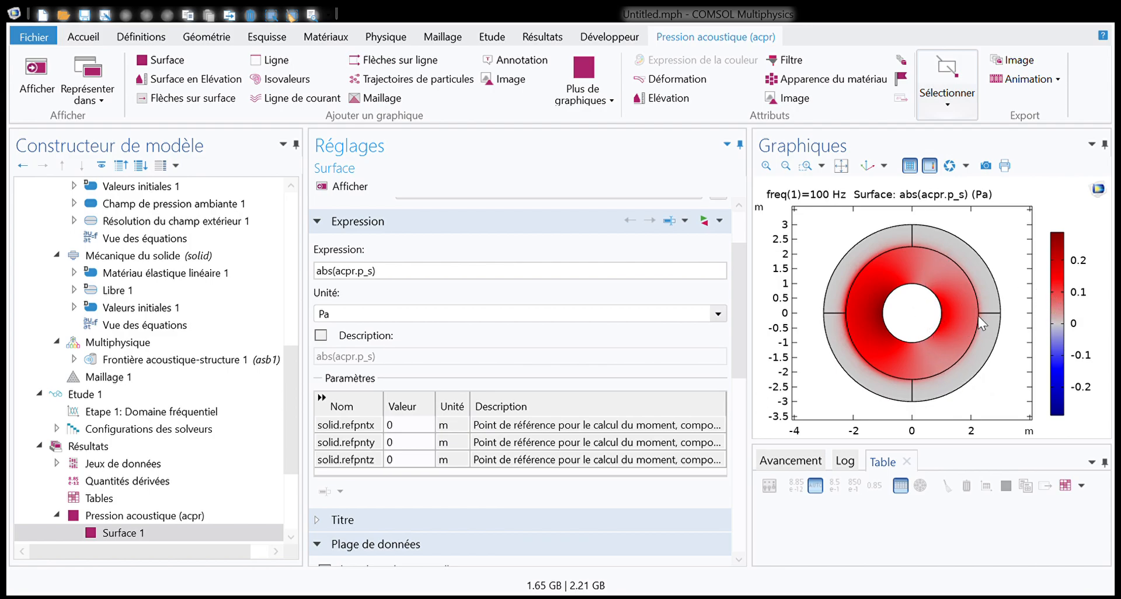
pyautogui.tripleClick(430, 271)
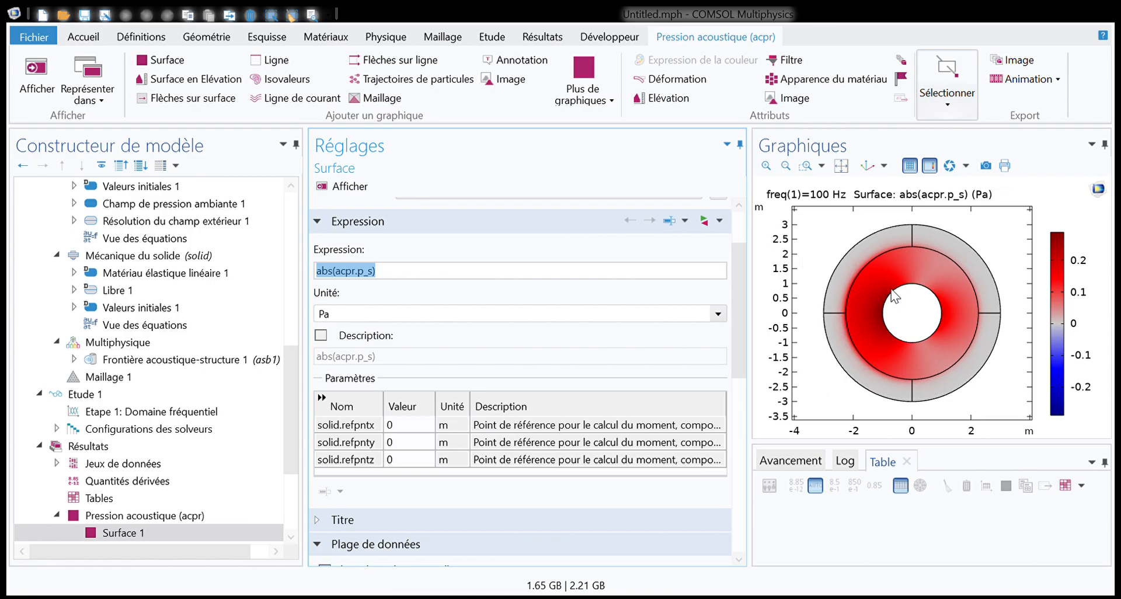
# Try to plot the radiation pattern in Groupe de graphiques polaires 5 with the expression abs(acpr.efc1.p_pext)
pyautogui.scroll(-1, 584, 380)
pyautogui.scroll(-3, 175, 479)
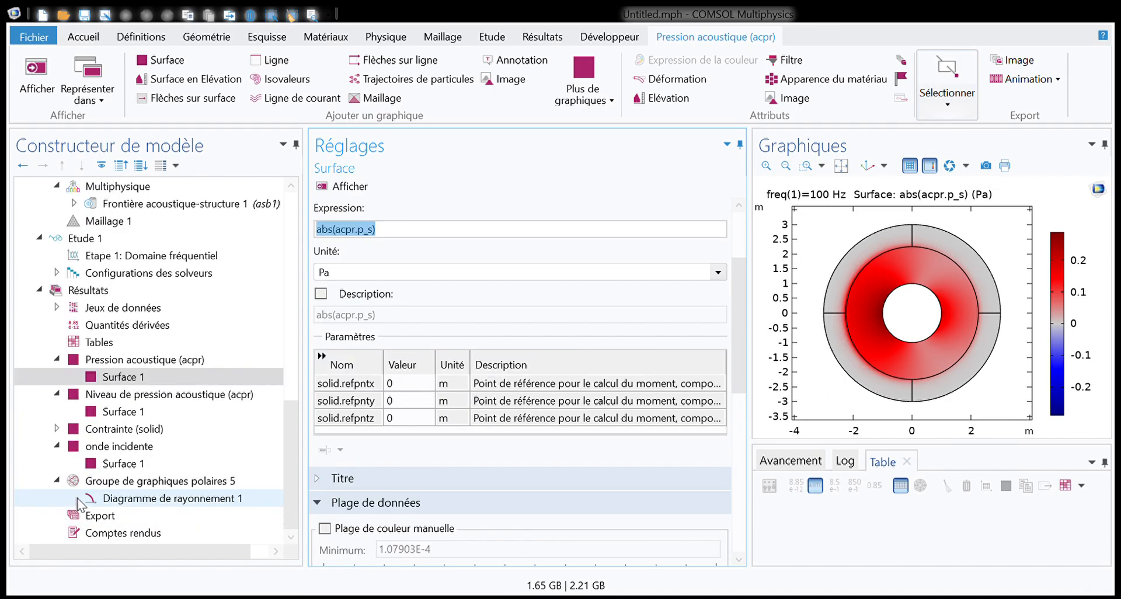
pyautogui.click(135, 499)
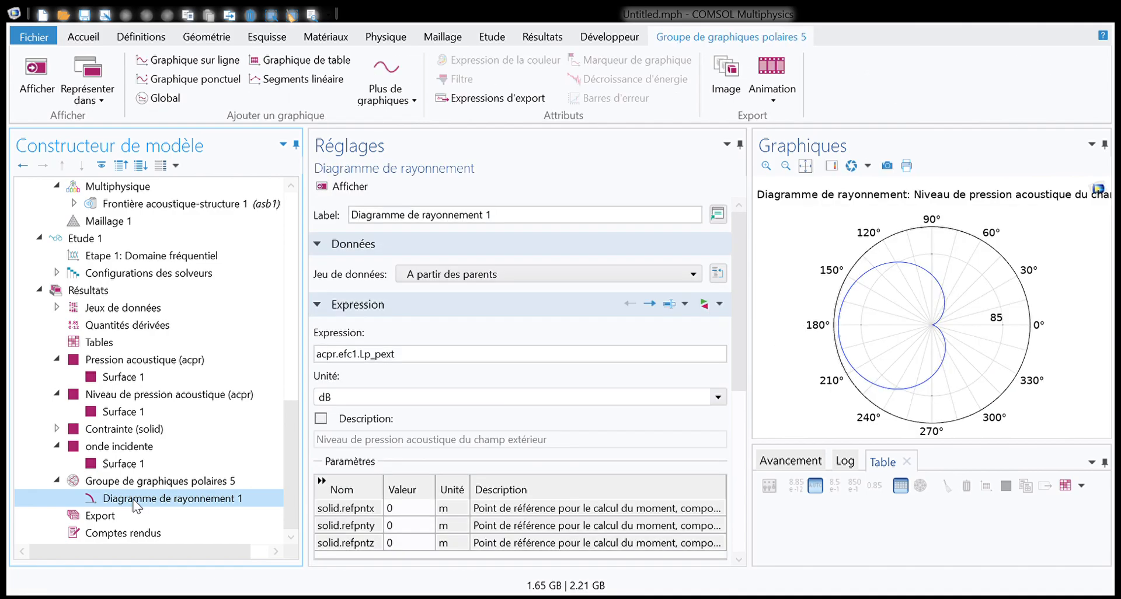
pyautogui.click(365, 354)
pyautogui.press('BackSpace')
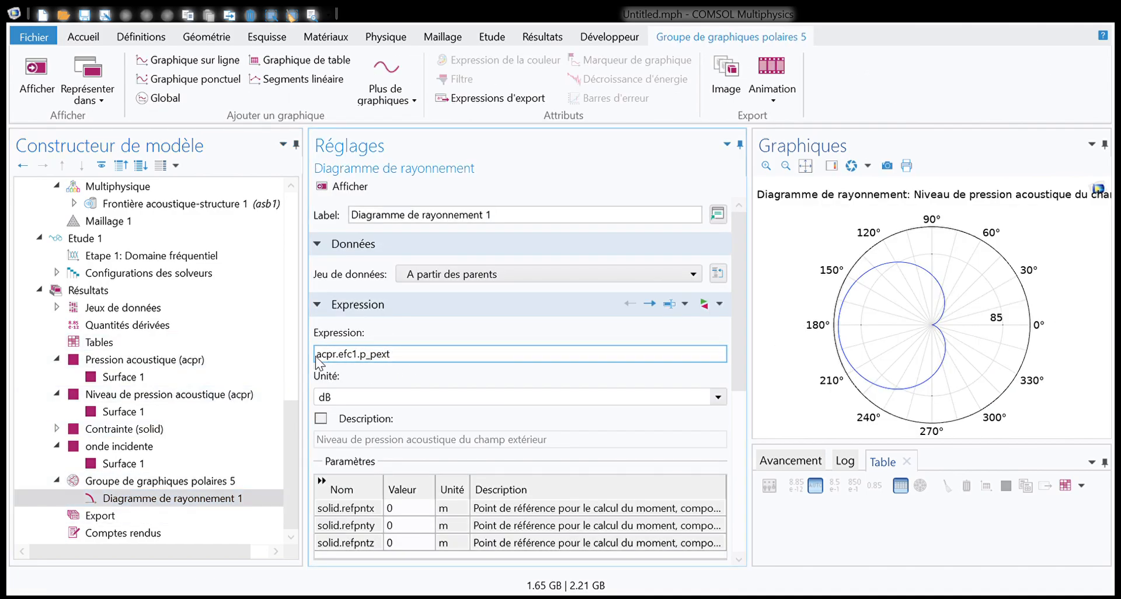
pyautogui.write('abs(')
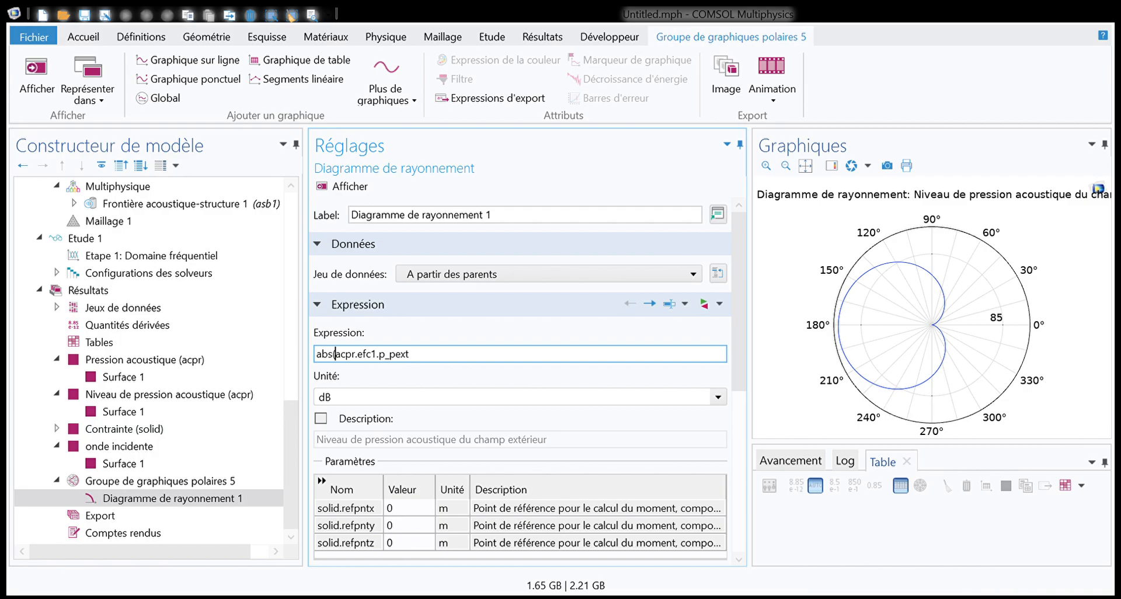
pyautogui.press('End')
pyautogui.write(')')
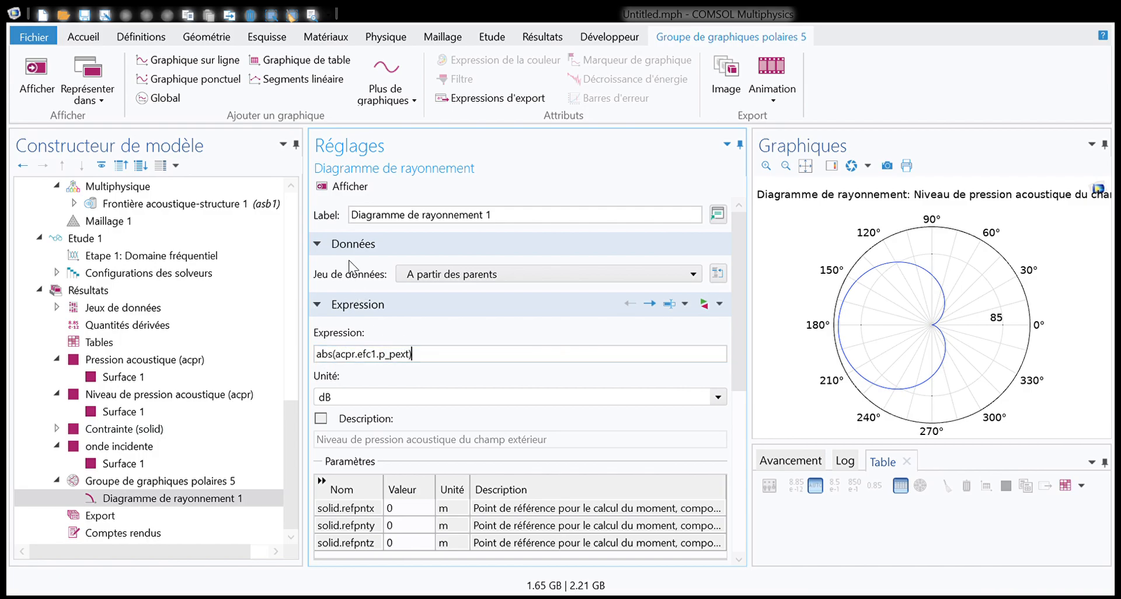
pyautogui.click(343, 187)
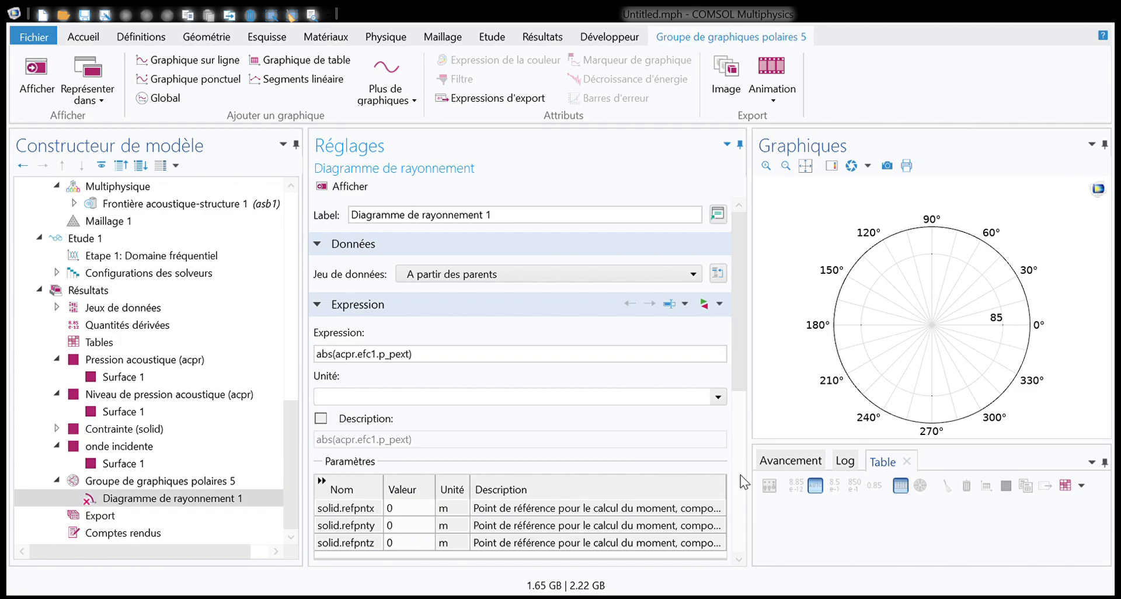
# Correct the radiation pattern expression to abs(acpr.efc1.pext) and plot it
pyautogui.click(399, 357)
pyautogui.press('BackSpace')
pyautogui.press('BackSpace')
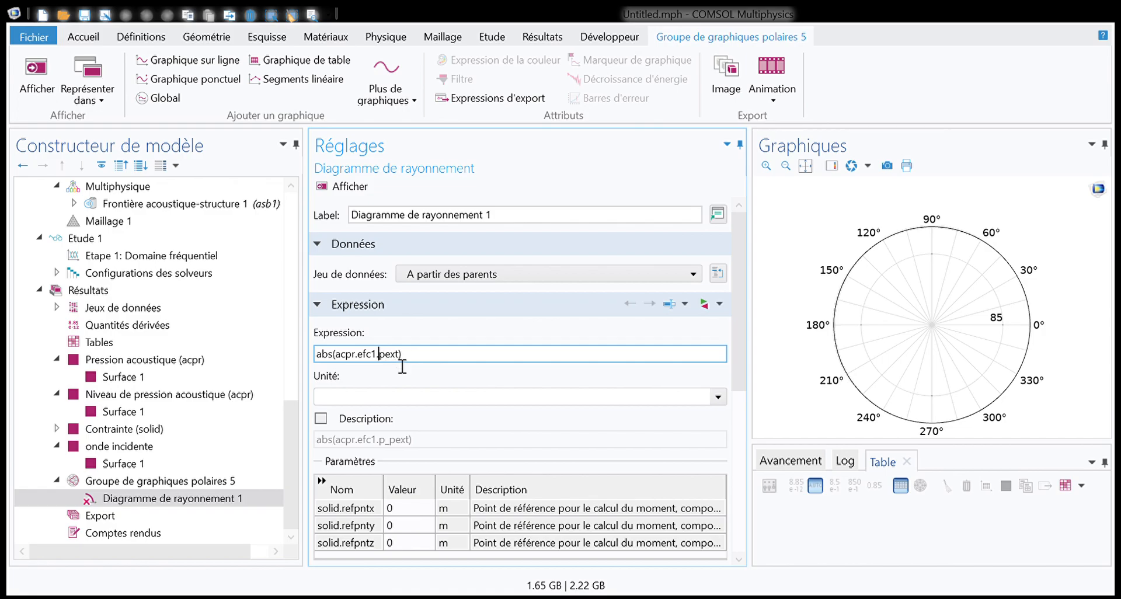
pyautogui.click(342, 192)
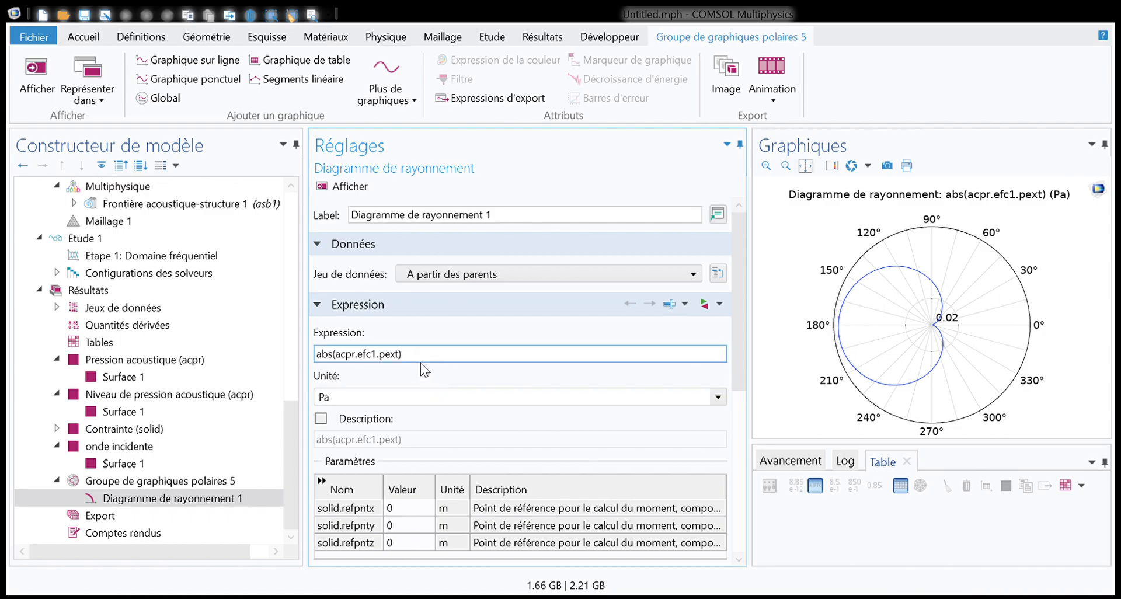
# Review the radiation pattern's evaluation and legend settings and set its evaluation circle to Manuel
pyautogui.scroll(-5, 471, 377)
pyautogui.scroll(-2, 471, 382)
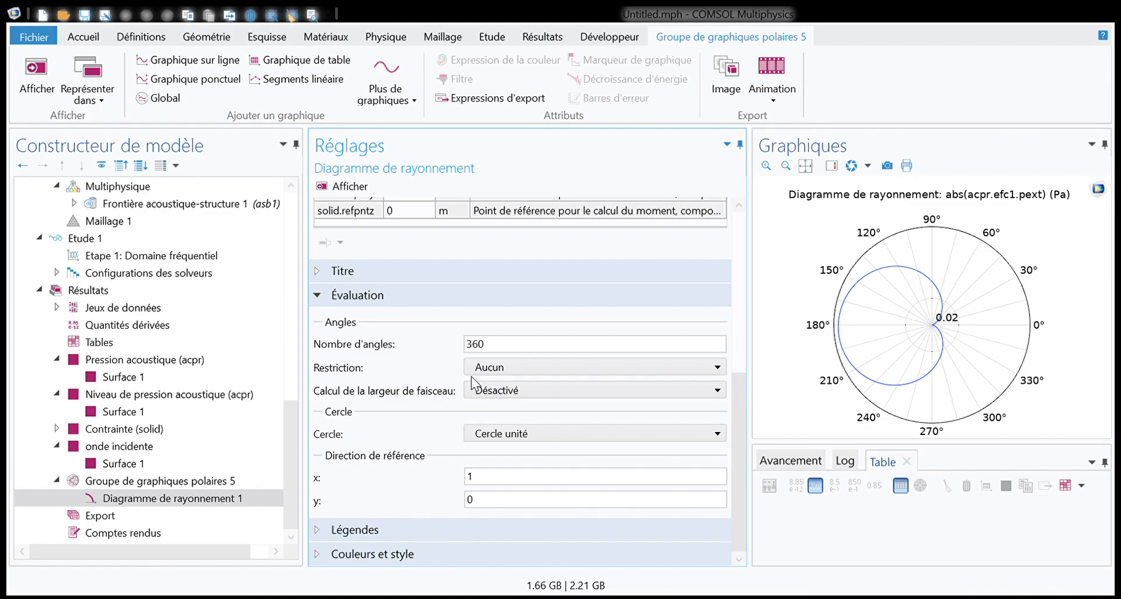
pyautogui.click(349, 531)
pyautogui.scroll(-4, 452, 464)
pyautogui.scroll(10, 457, 464)
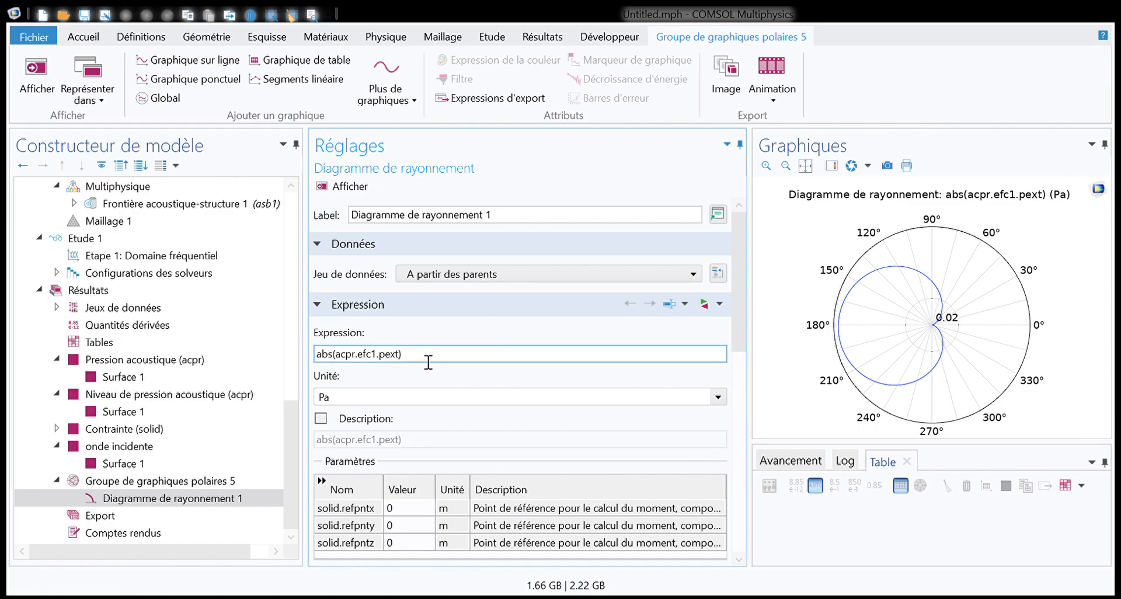
pyautogui.scroll(-5, 415, 363)
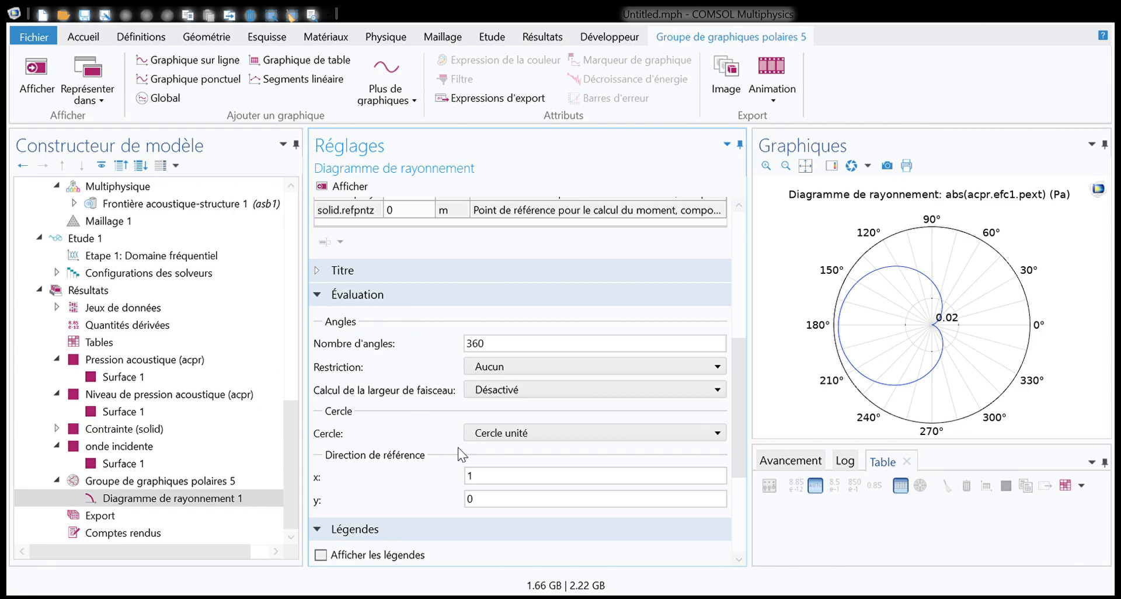
pyautogui.scroll(-2, 439, 421)
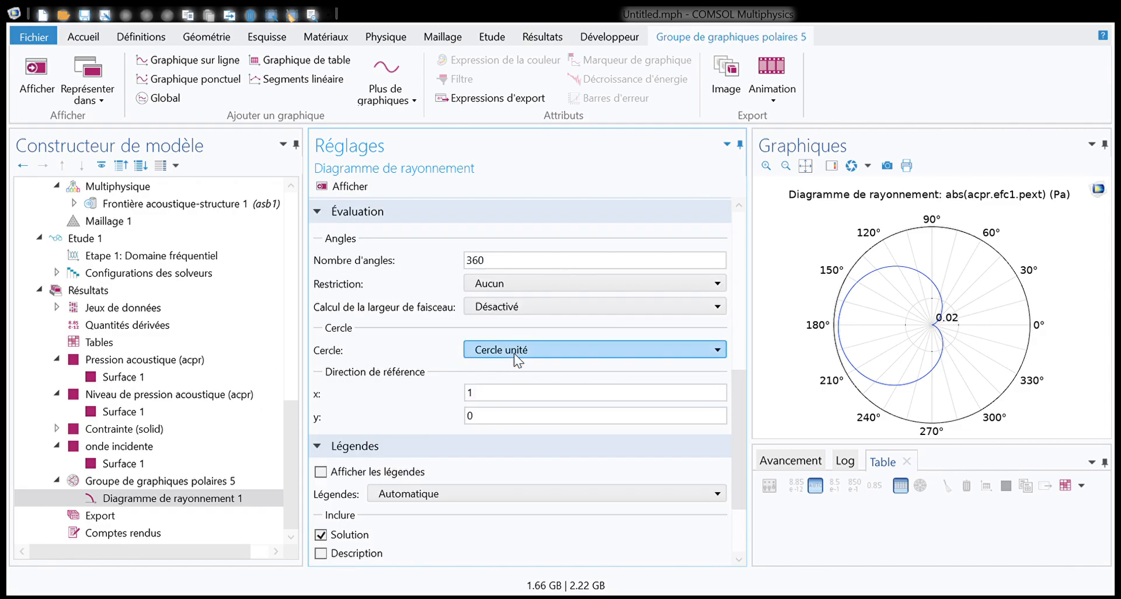
pyautogui.click(507, 384)
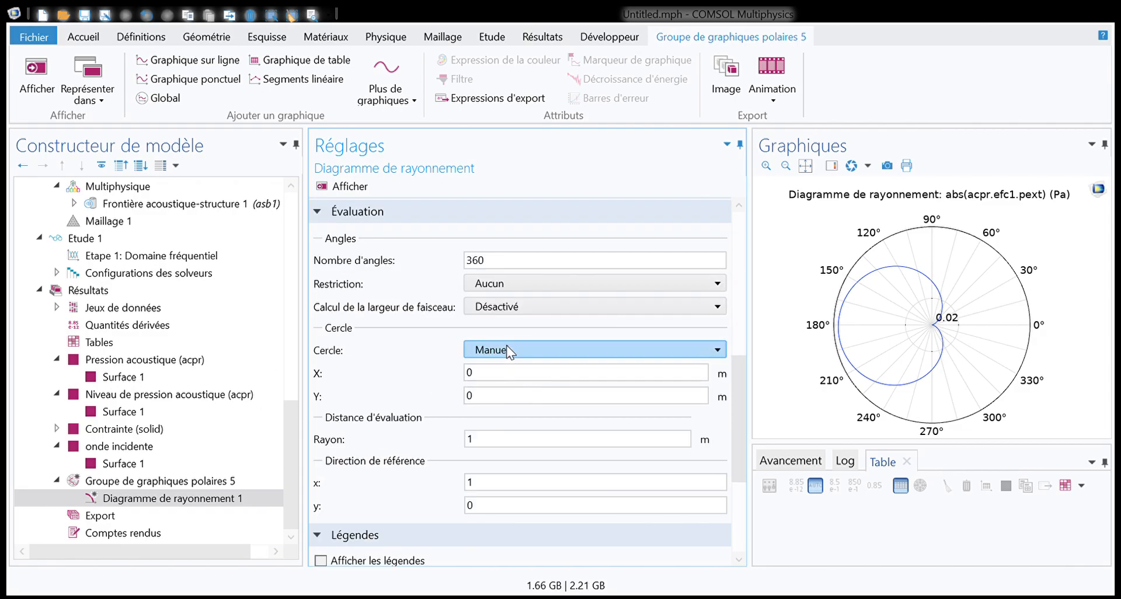
# Set the radiation pattern's evaluation radius to 50 m and plot it
pyautogui.click(508, 441)
pyautogui.doubleClick(488, 441)
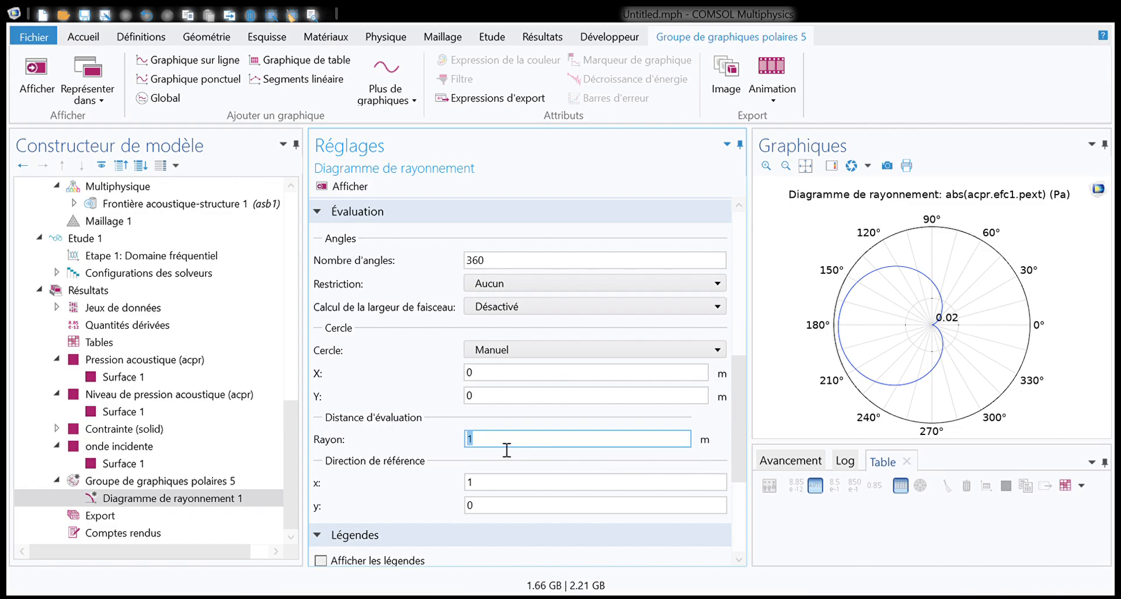
pyautogui.write('50')
pyautogui.click(352, 186)
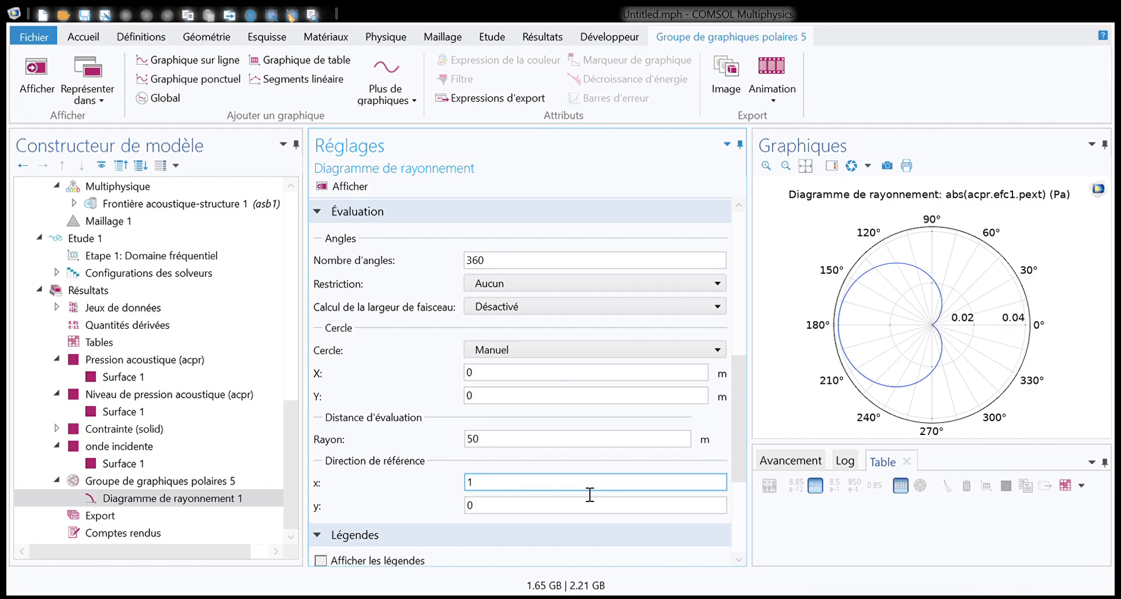
# Set the radiation pattern's evaluation radius to 500 m and replot the curve
pyautogui.doubleClick(490, 440)
pyautogui.write('500')
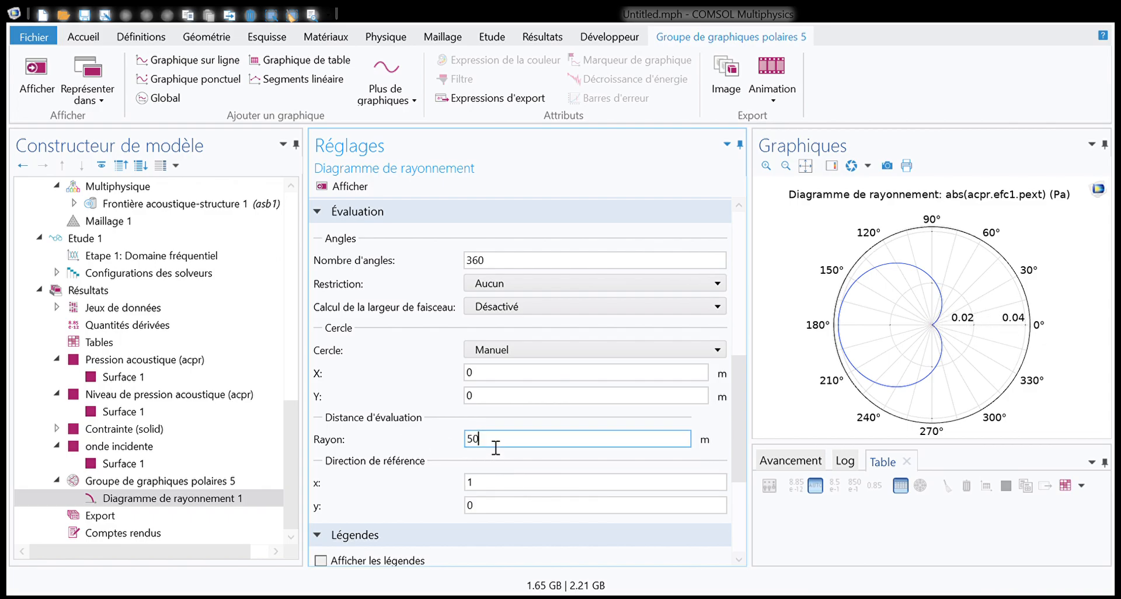
pyautogui.click(330, 187)
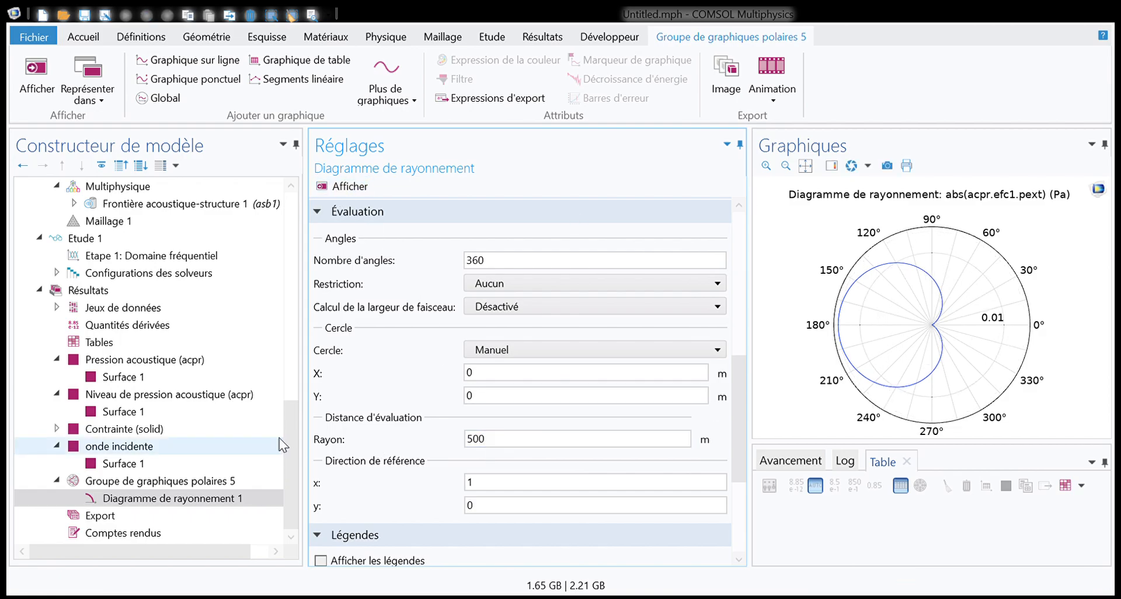
pyautogui.click(511, 437)
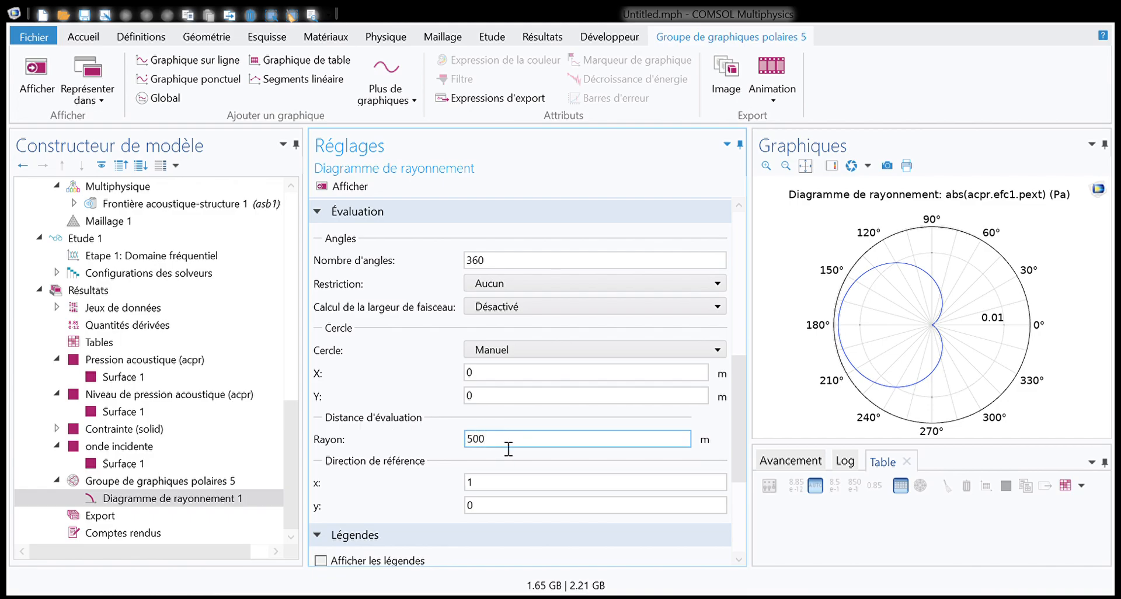
# Examine the equation, variable name and integral type of the Résolution du champ extérieur 1 feature
pyautogui.scroll(2, 509, 448)
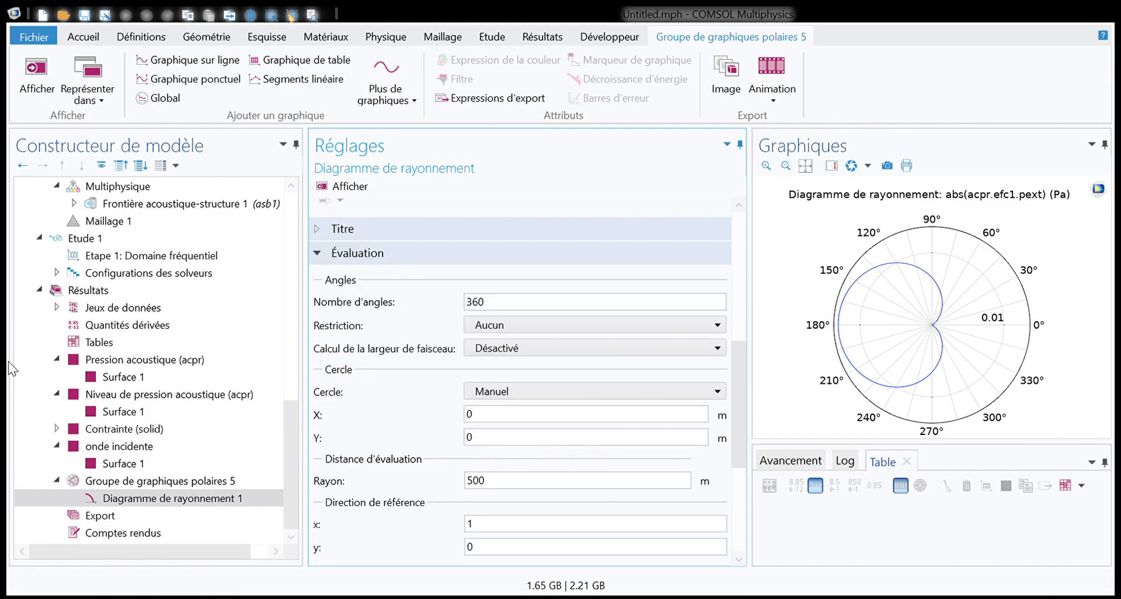
pyautogui.scroll(4, 159, 284)
pyautogui.click(157, 279)
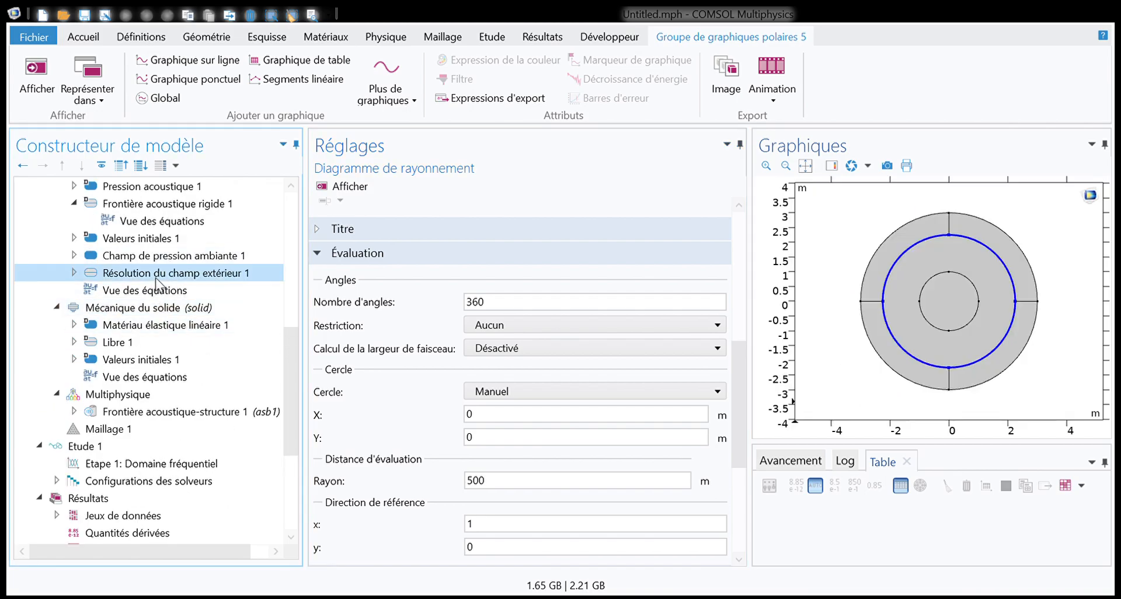
pyautogui.scroll(-5, 461, 490)
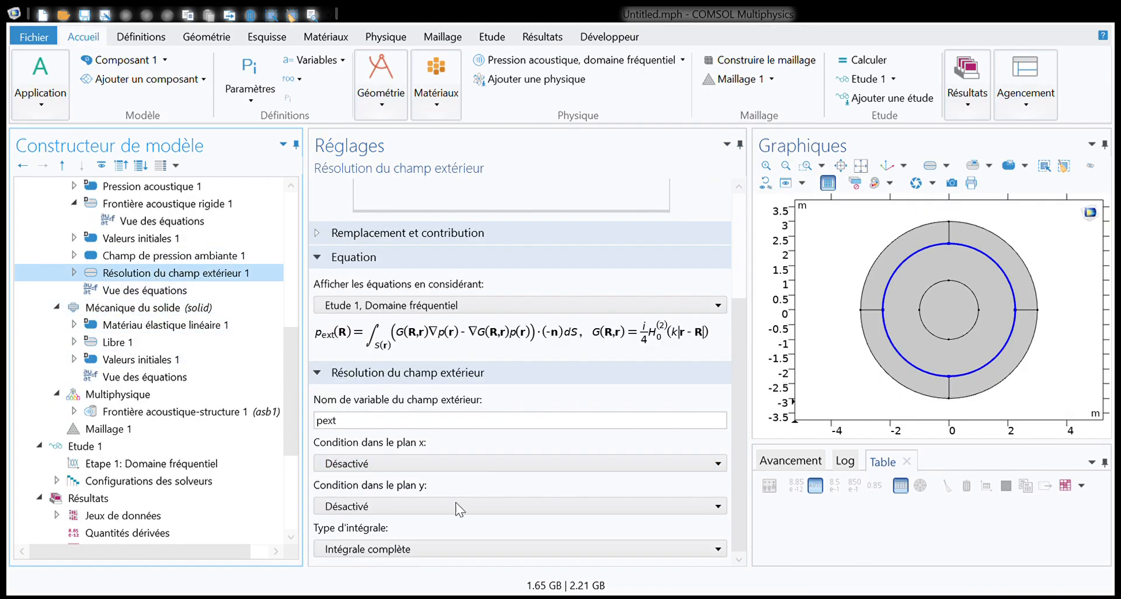
pyautogui.click(367, 550)
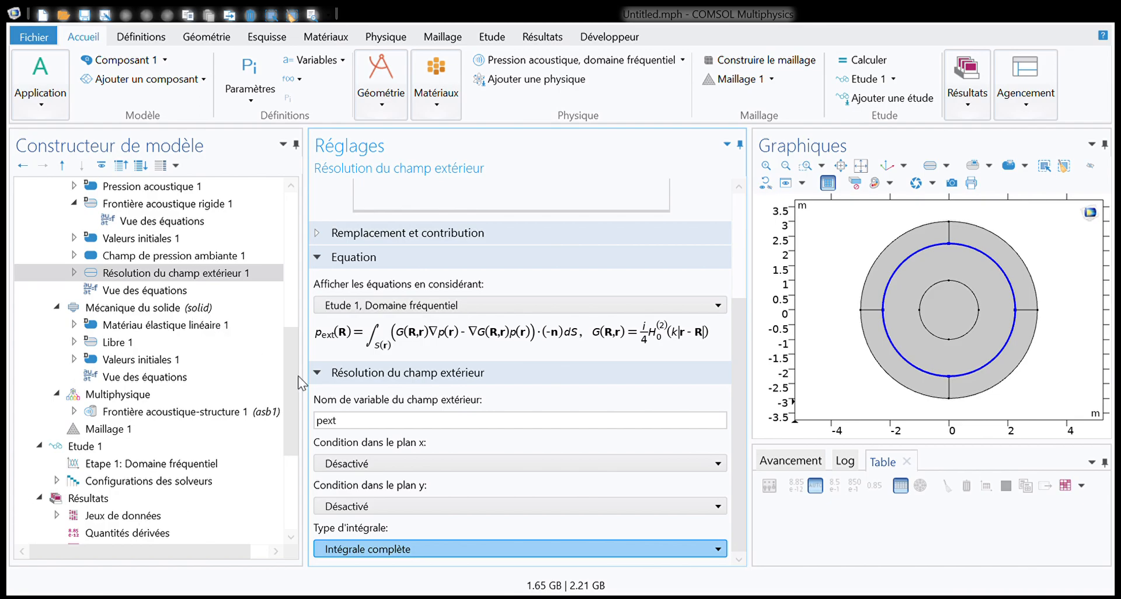
pyautogui.moveTo(292, 379); pyautogui.dragTo(278, 465)
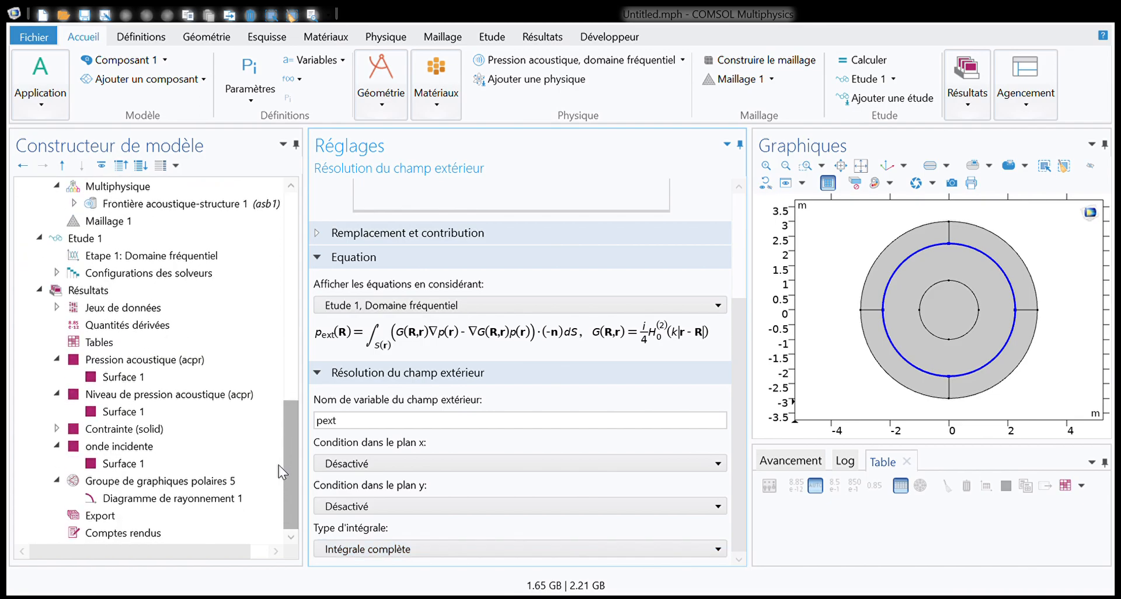
# Plot the radiation pattern with an evaluation radius of 1 m, and again with the radius set to 100 m
pyautogui.click(184, 504)
pyautogui.scroll(-3, 376, 471)
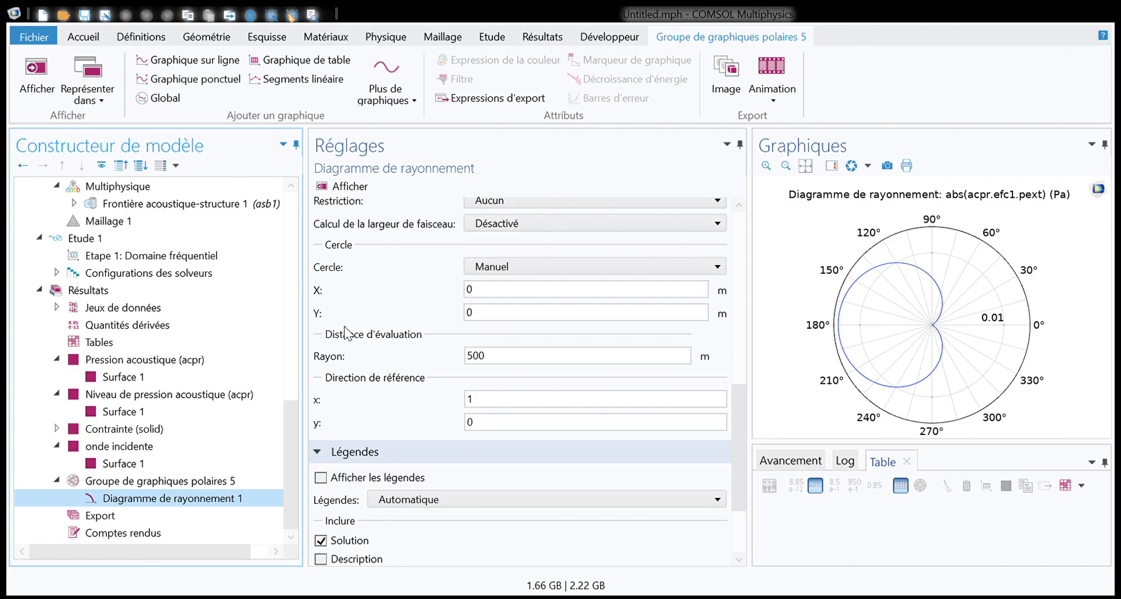
pyautogui.click(504, 363)
pyautogui.scroll(-4, 496, 292)
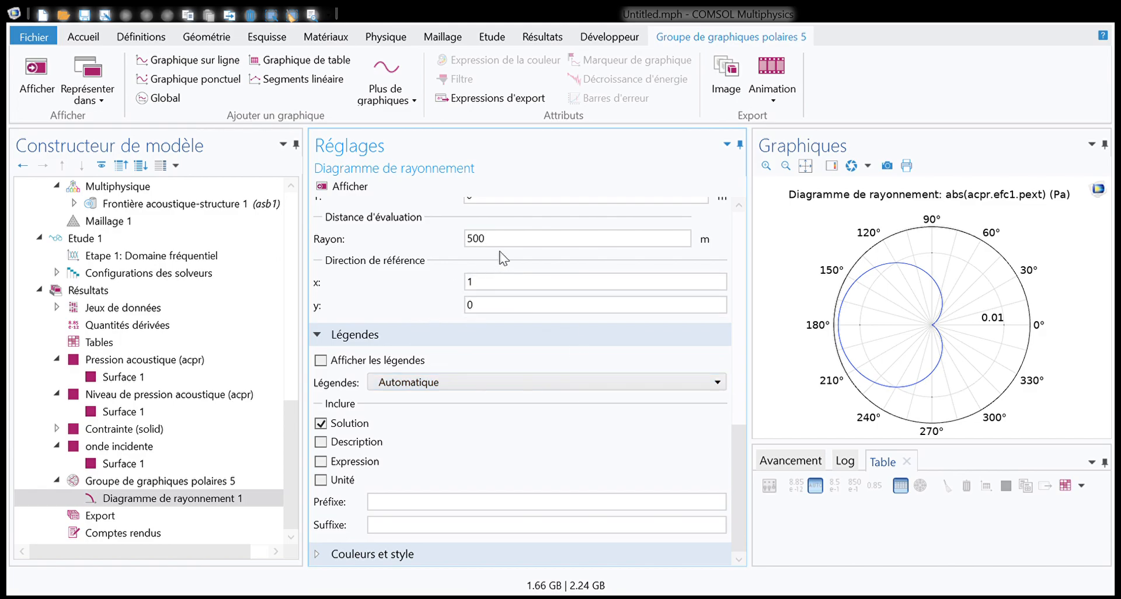
pyautogui.moveTo(506, 243); pyautogui.dragTo(420, 238)
pyautogui.write('1')
pyautogui.click(344, 186)
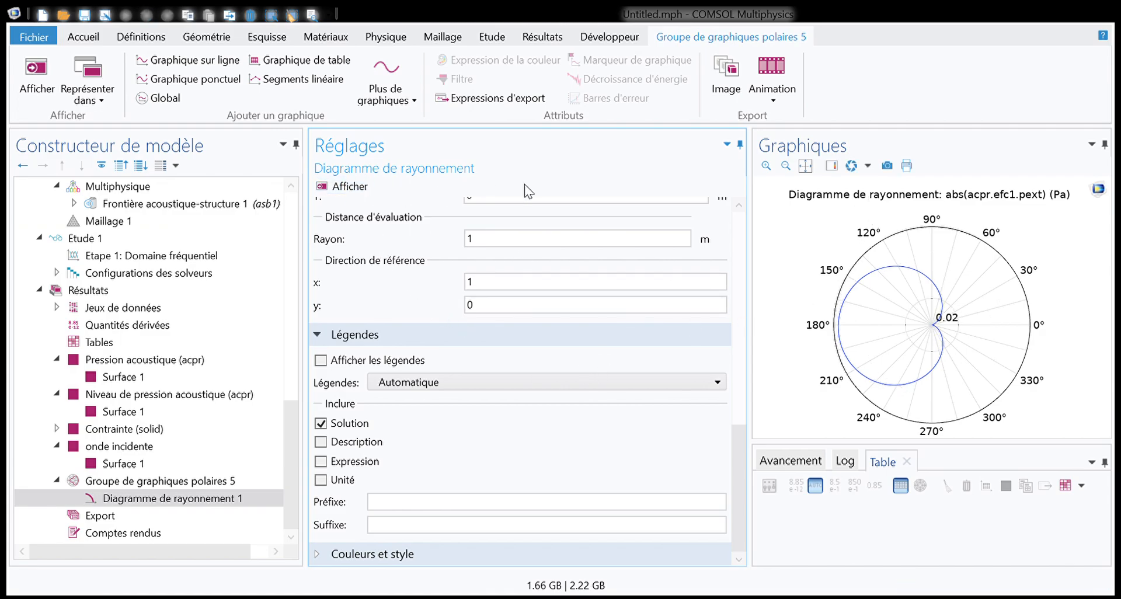
pyautogui.click(477, 244)
pyautogui.click(350, 187)
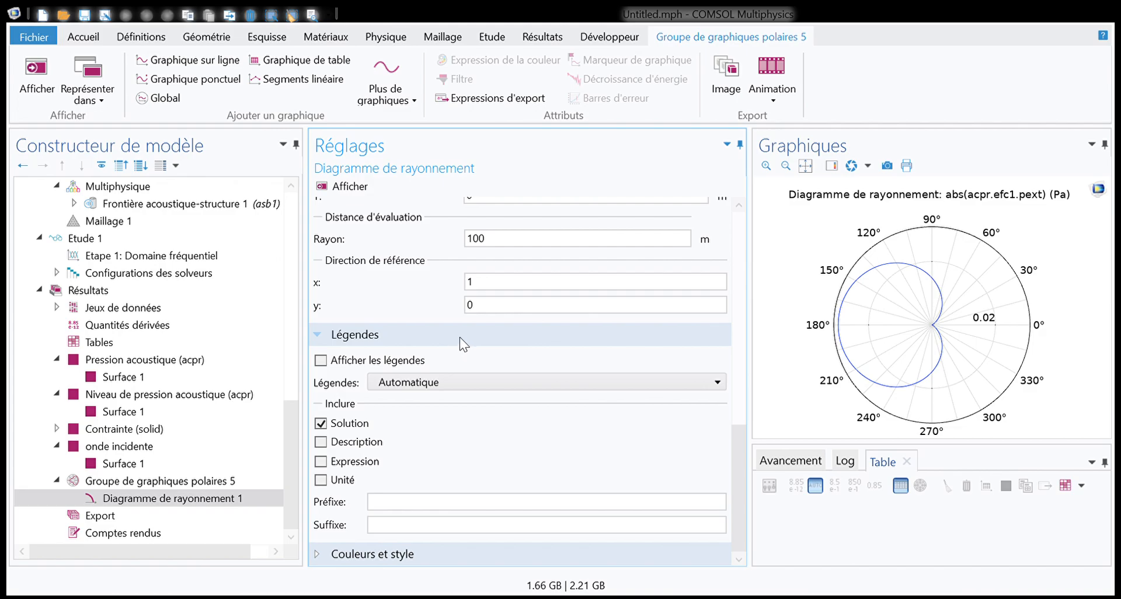
# Set the frequency-domain study step's frequencies to range(50,10,1000) Hz
pyautogui.scroll(5, 467, 335)
pyautogui.scroll(5, 467, 335)
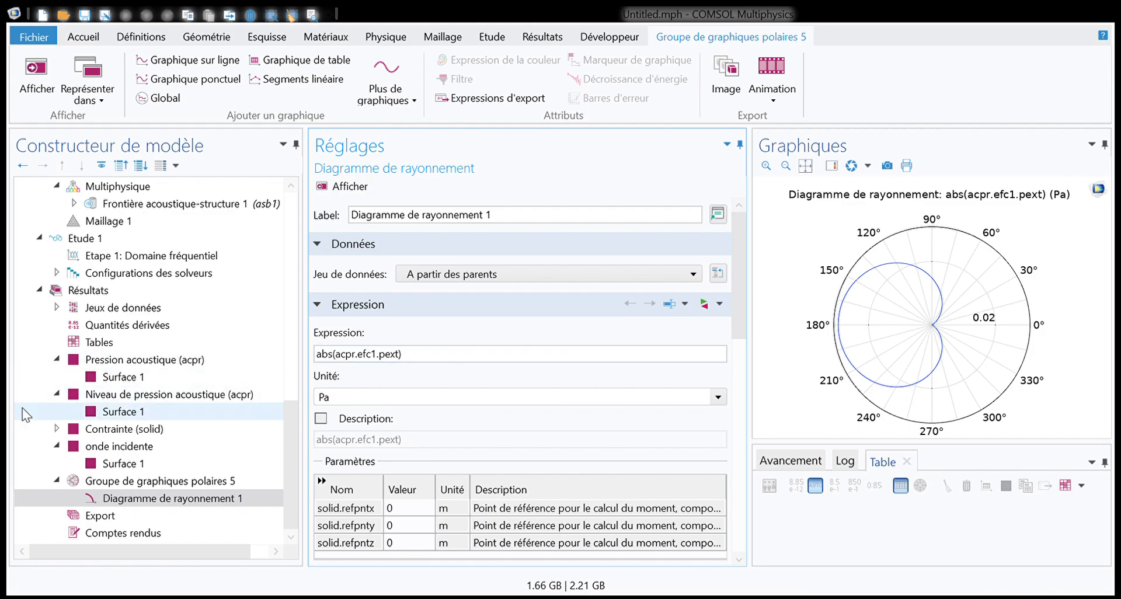
pyautogui.scroll(1, 114, 344)
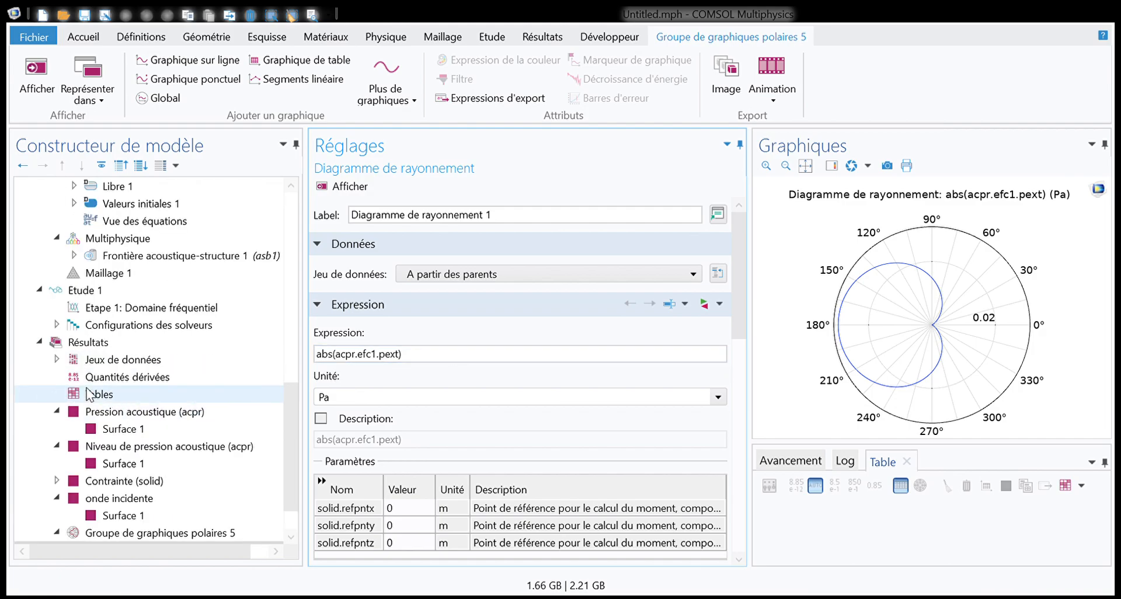
pyautogui.click(136, 309)
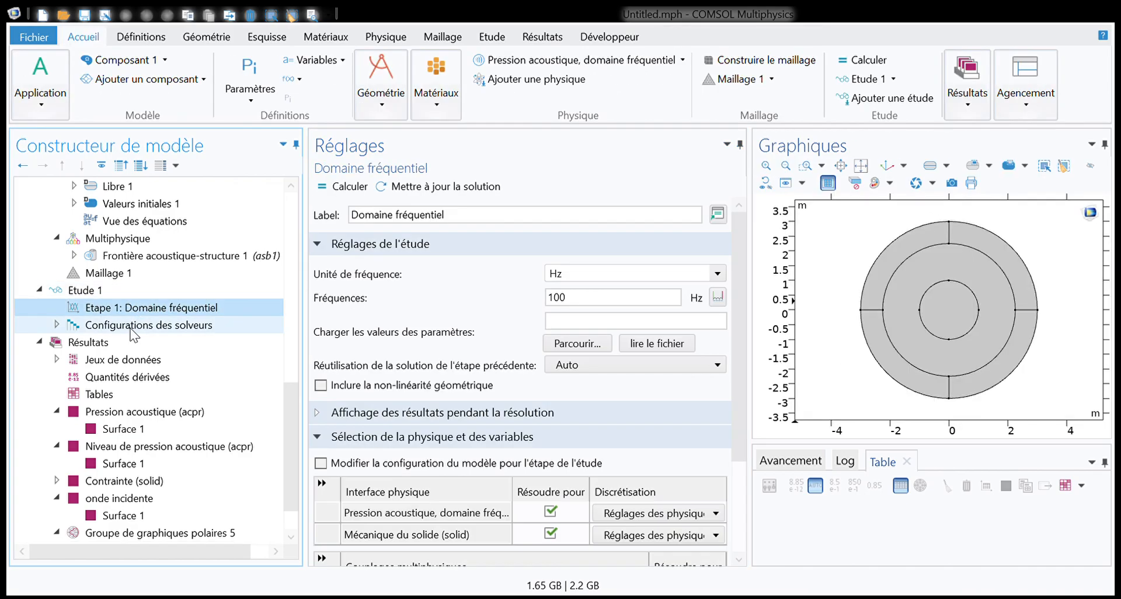
pyautogui.click(717, 298)
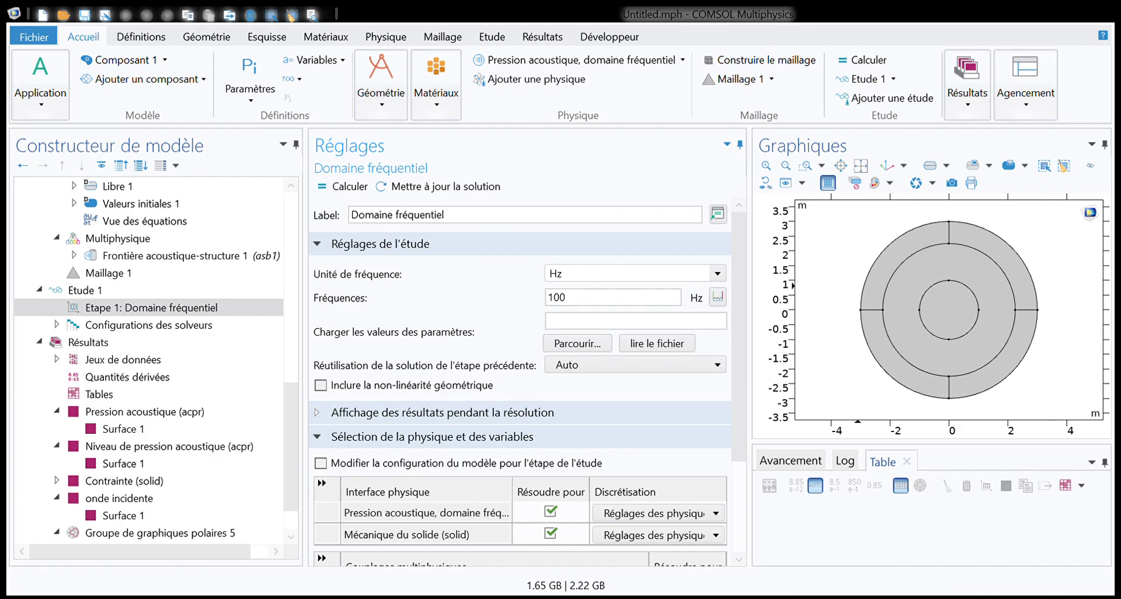
pyautogui.click(503, 426)
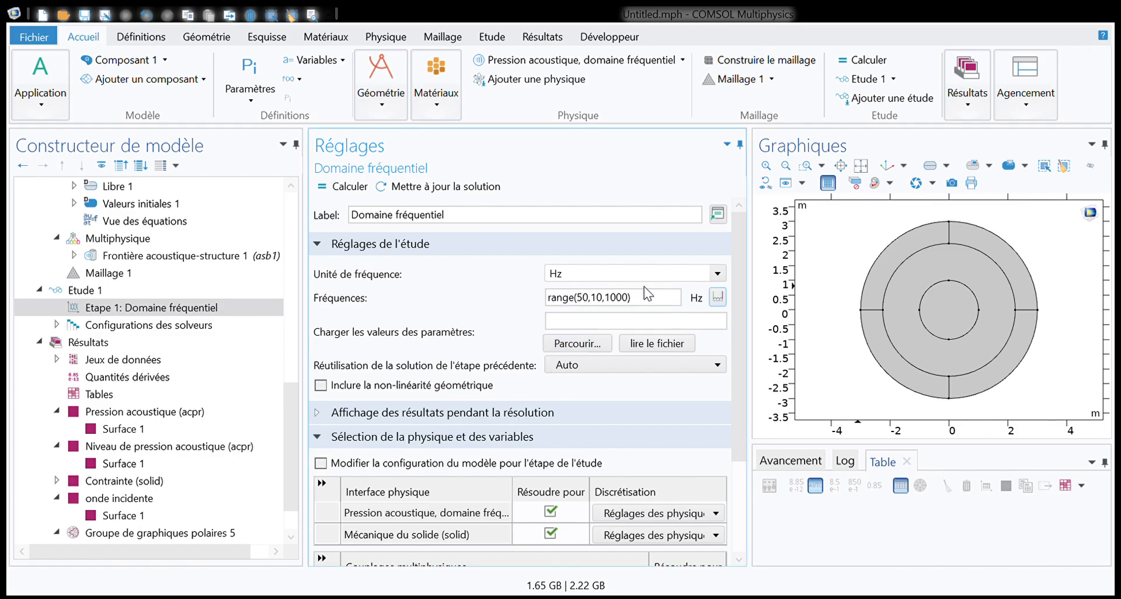
# Compute the study over the defined frequency range
pyautogui.click(117, 291)
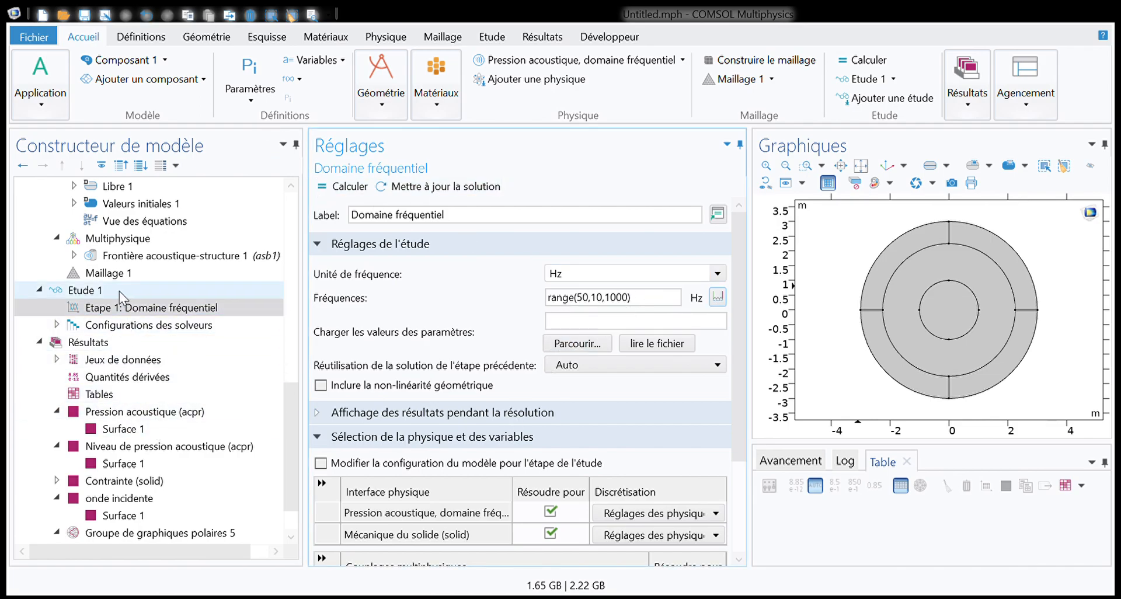
pyautogui.click(108, 300)
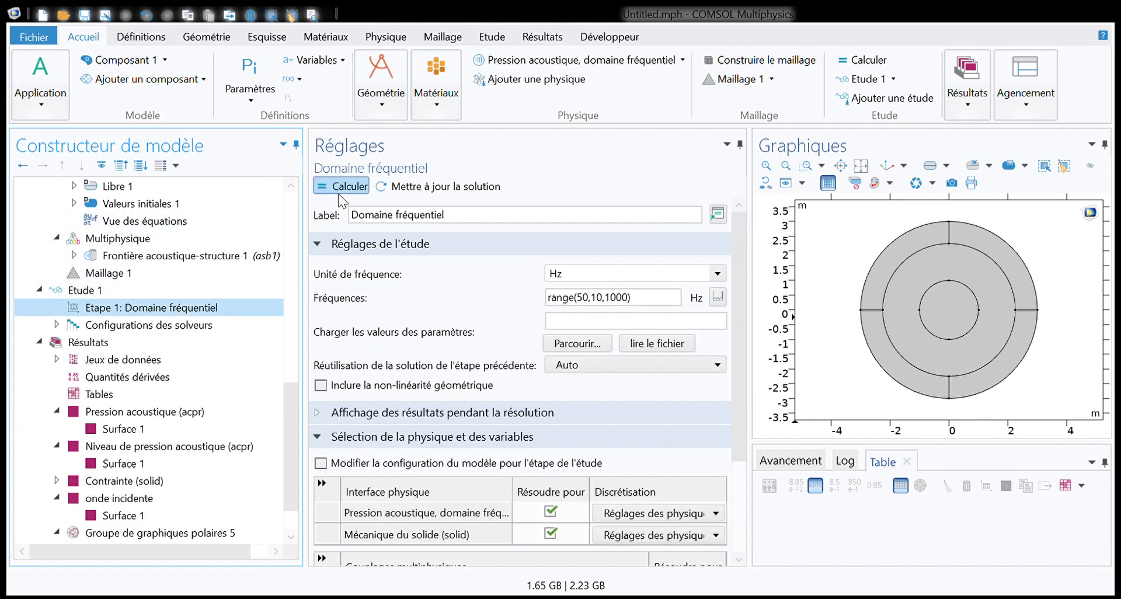
pyautogui.click(341, 188)
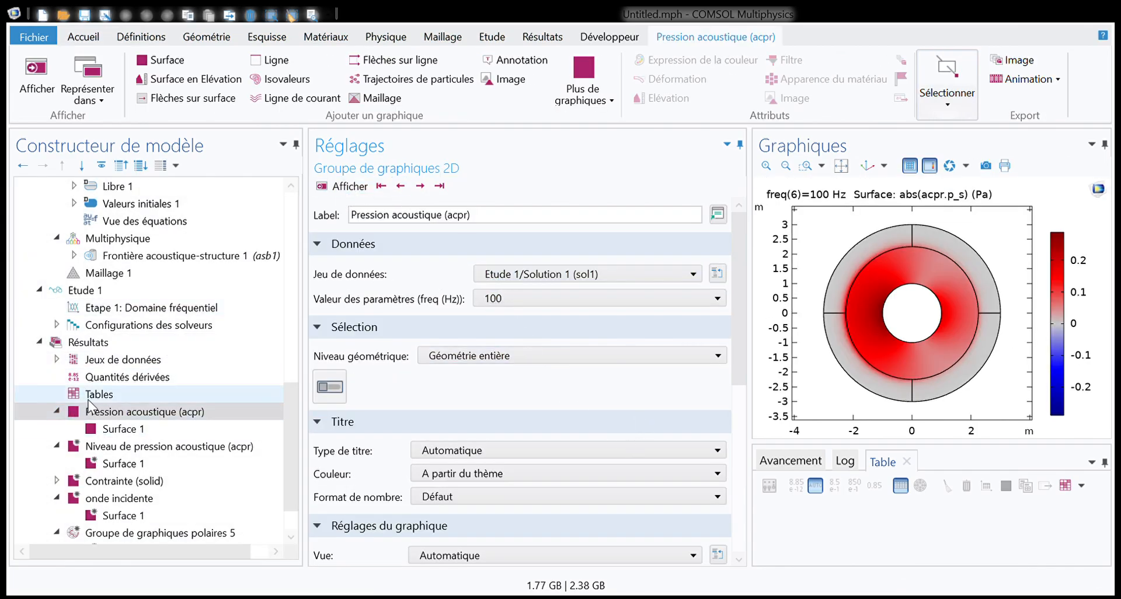
# Review the study step's frequency range and the surface plot of the total sound pressure level
pyautogui.click(99, 309)
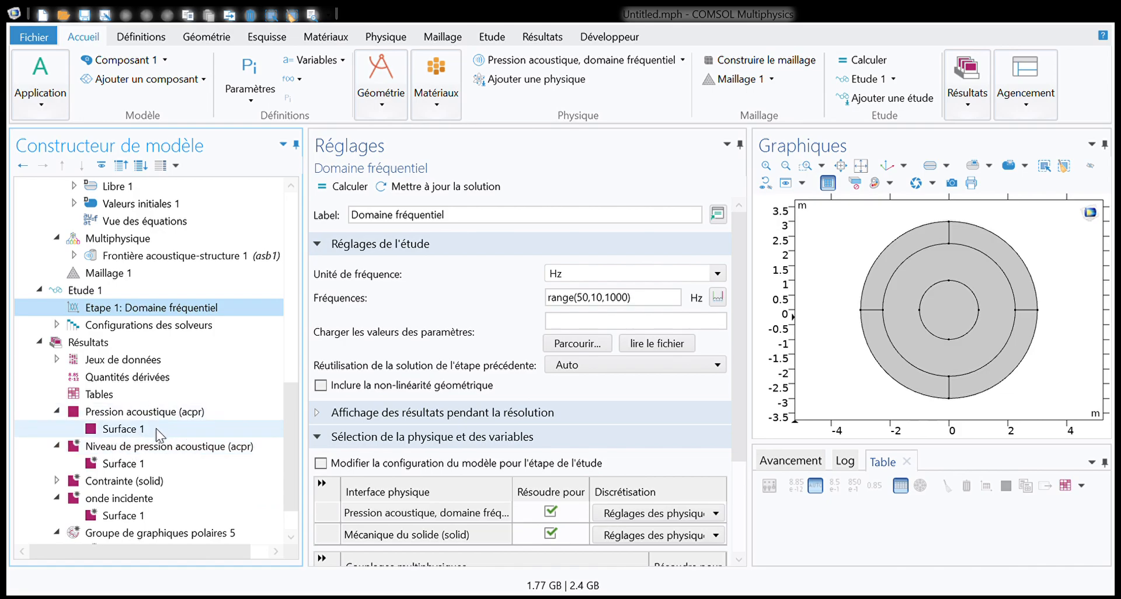
pyautogui.click(182, 308)
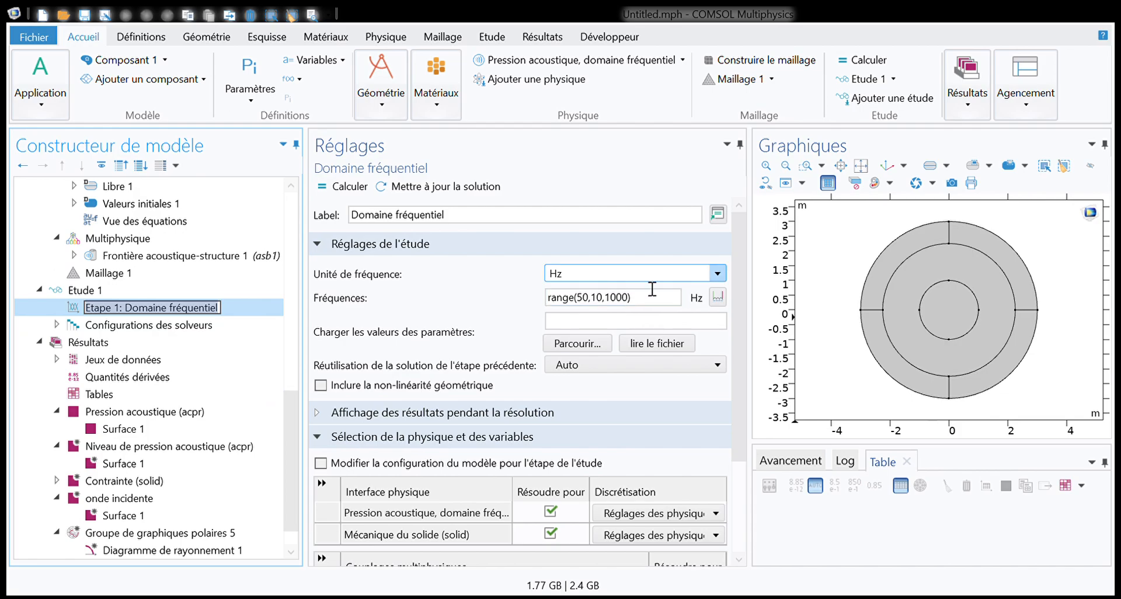
pyautogui.moveTo(645, 302); pyautogui.dragTo(584, 308)
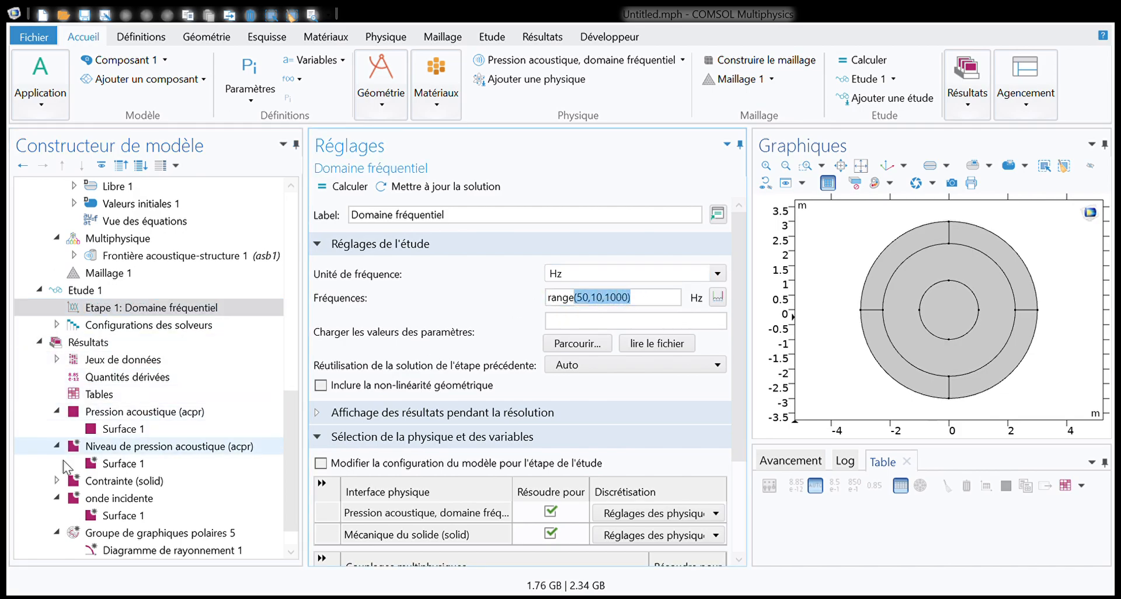
pyautogui.click(114, 450)
pyautogui.click(113, 461)
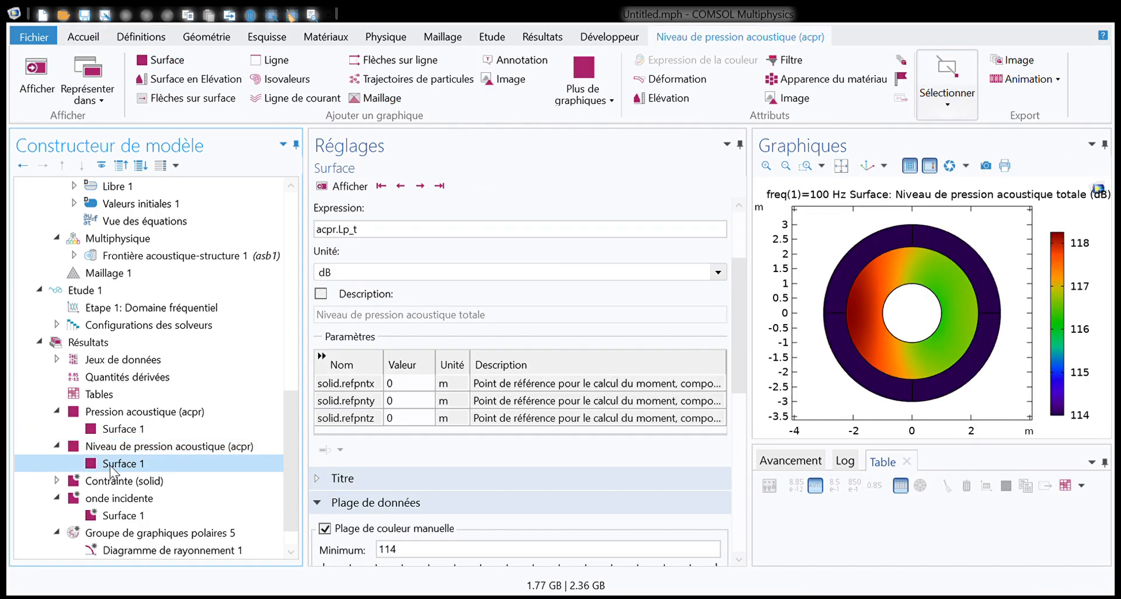
pyautogui.scroll(-1, 95, 445)
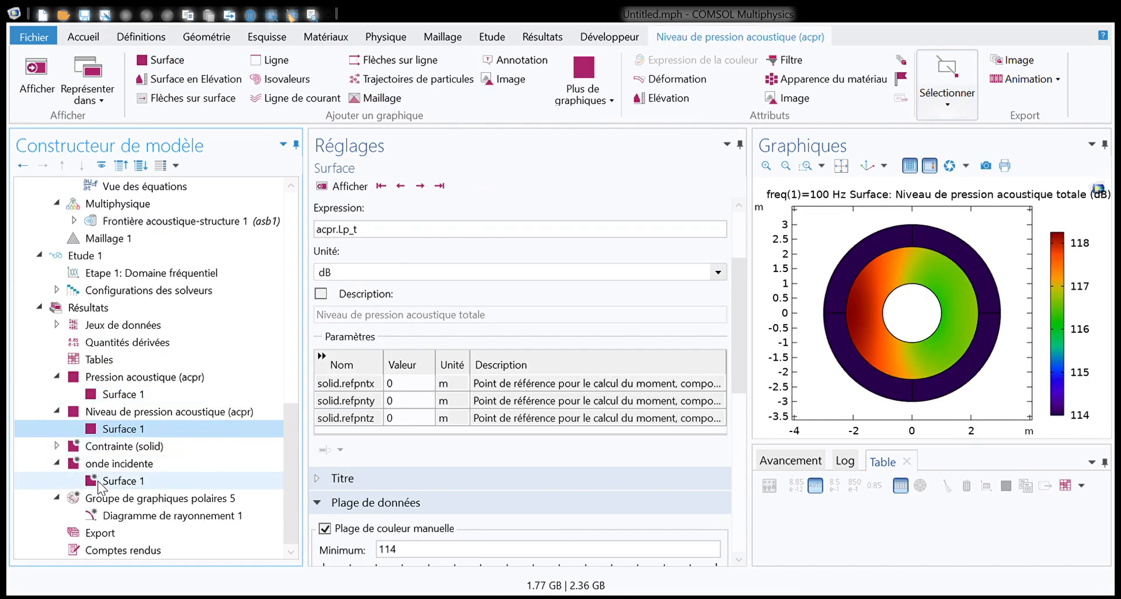
# Set the Pression acoustique (acpr) plot group's frequency to 1000 Hz and plot the scattered pressure
pyautogui.click(114, 395)
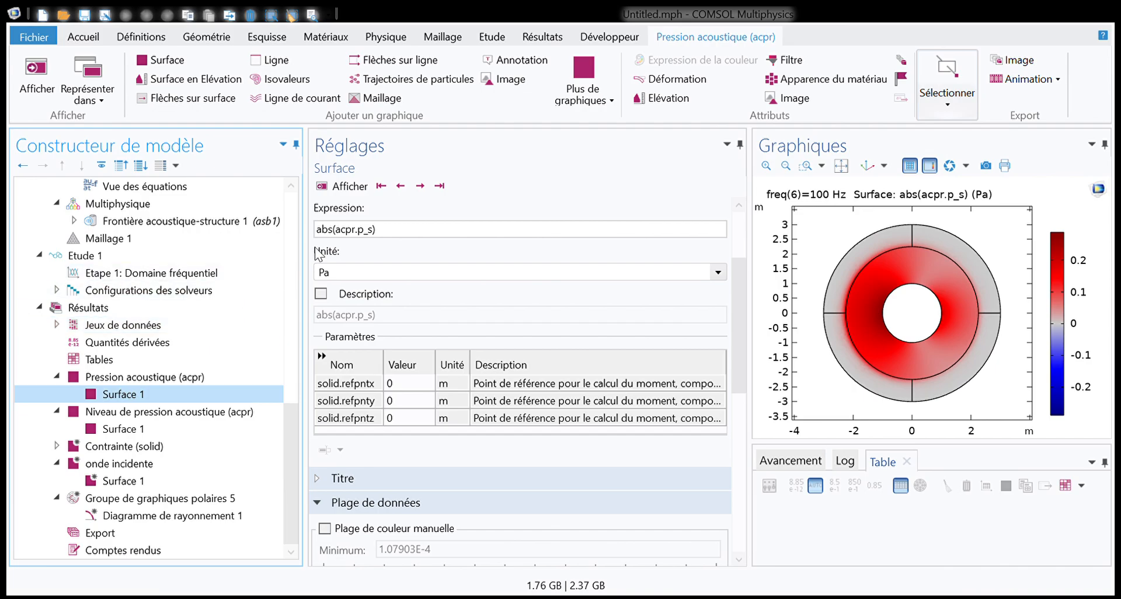
pyautogui.scroll(3, 408, 300)
pyautogui.click(425, 279)
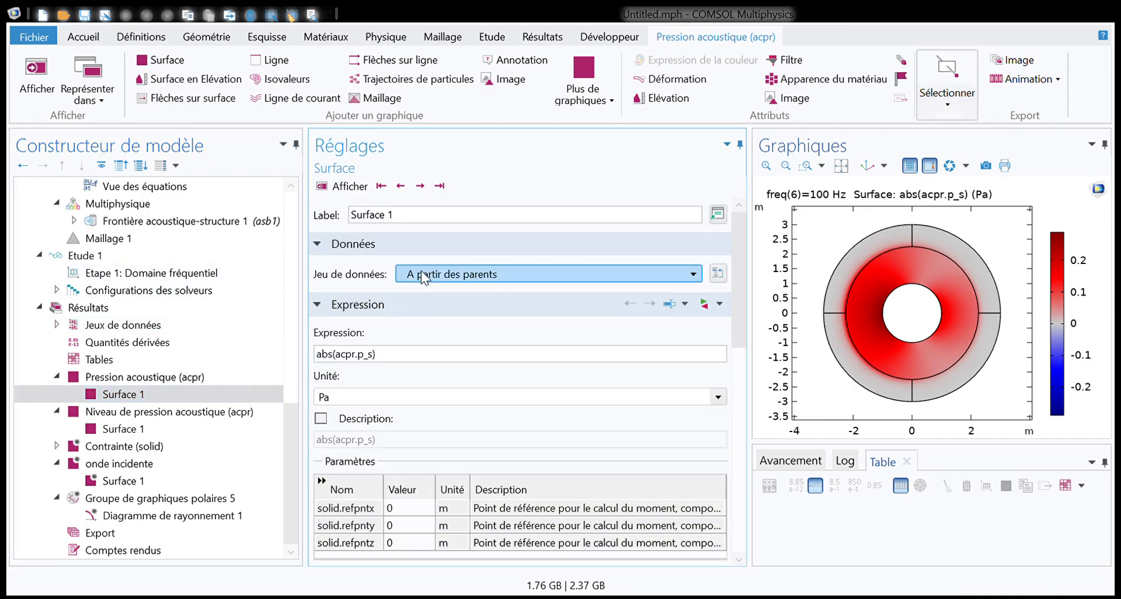
pyautogui.click(99, 391)
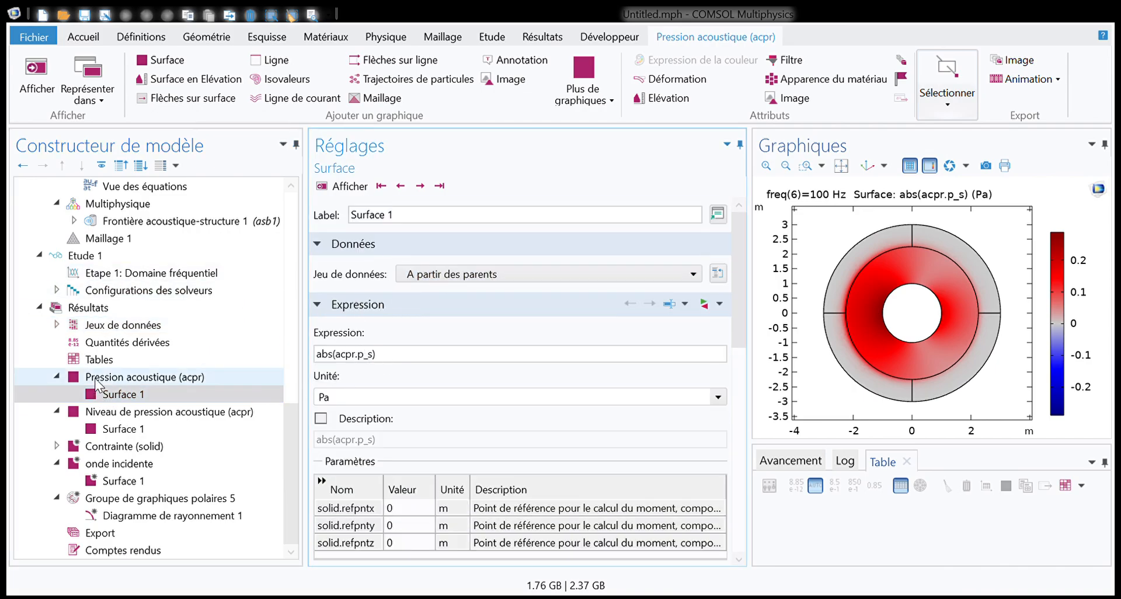
pyautogui.click(97, 380)
pyautogui.click(582, 298)
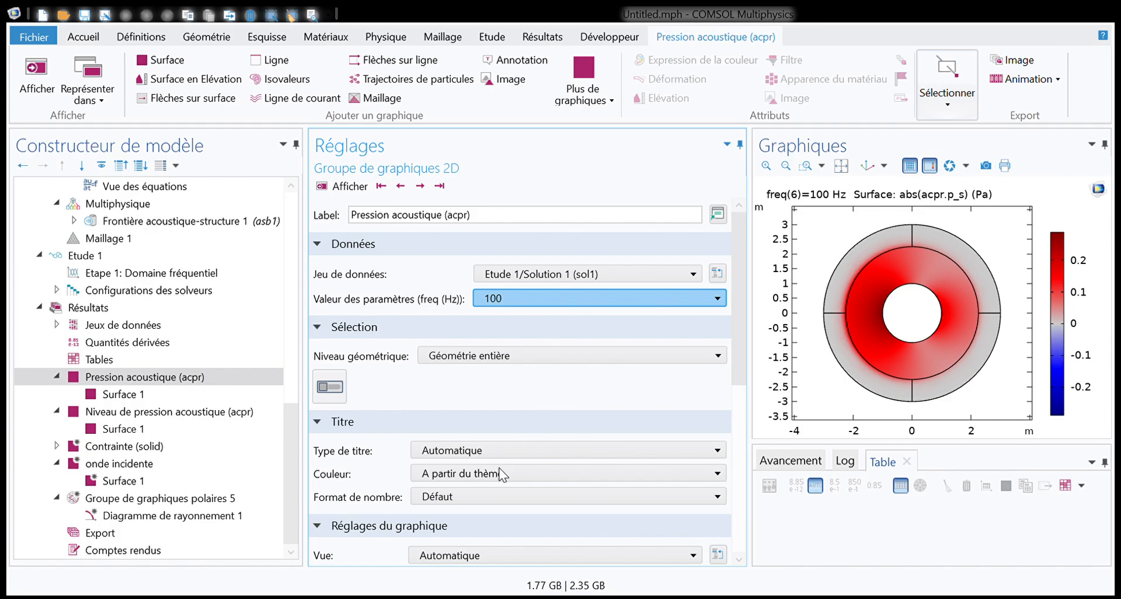
pyautogui.click(490, 494)
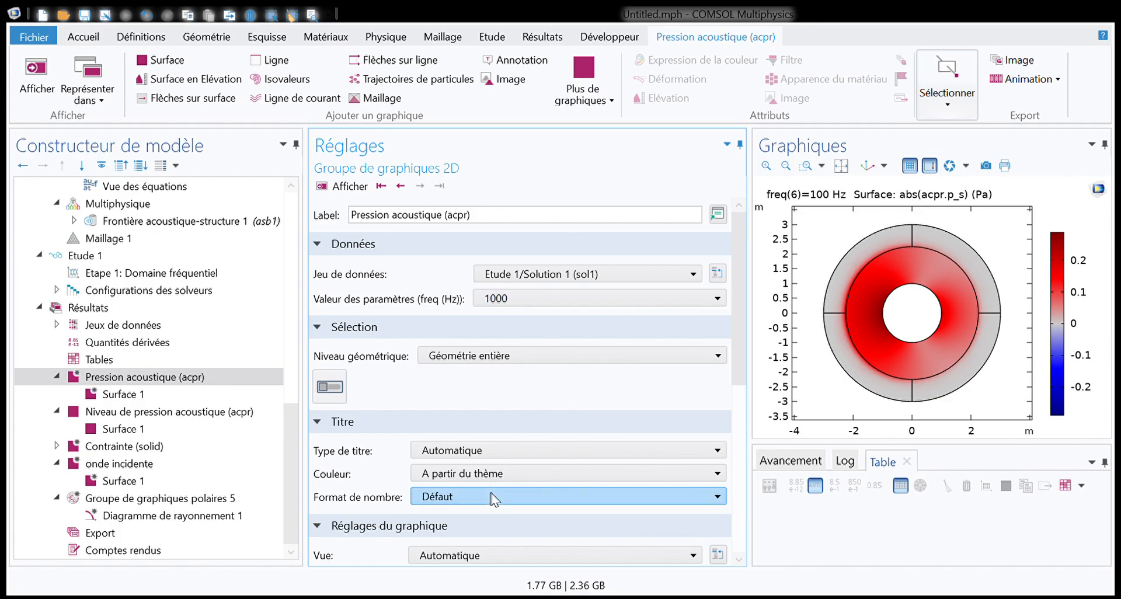
pyautogui.click(331, 190)
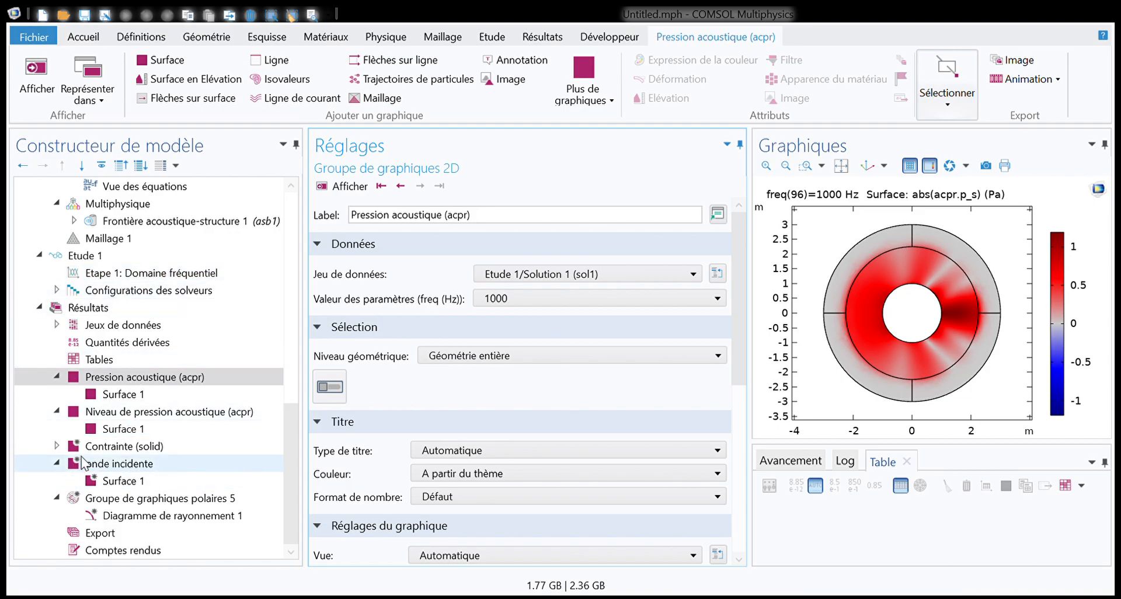
# Change the polar plot group's frequency selection to A partir de la liste, choose only 1000 Hz, and plot the radiation pattern
pyautogui.click(122, 517)
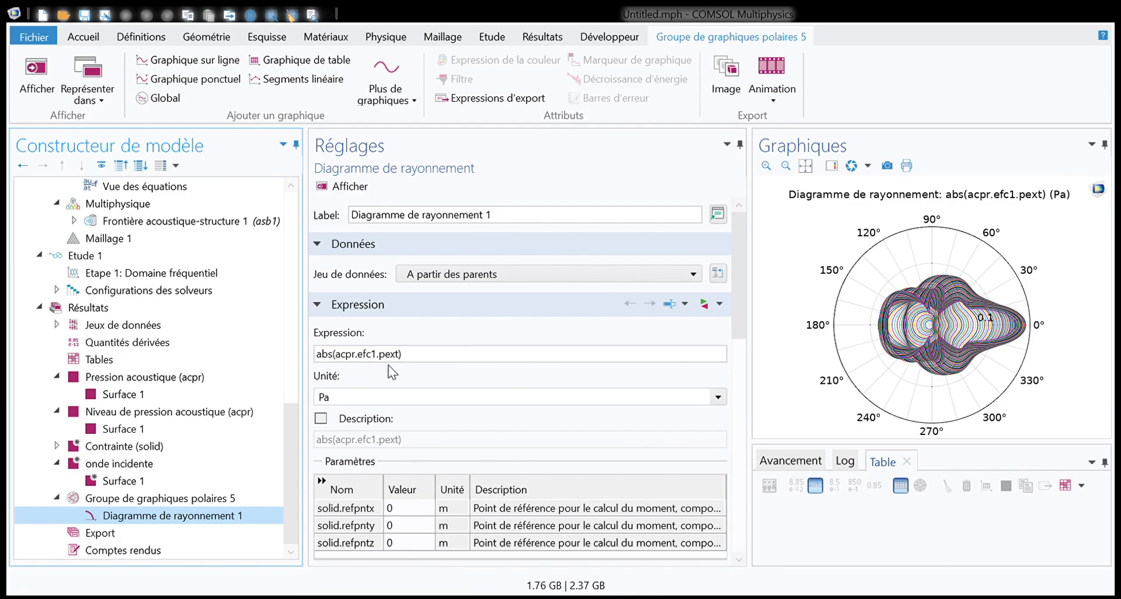
pyautogui.click(105, 497)
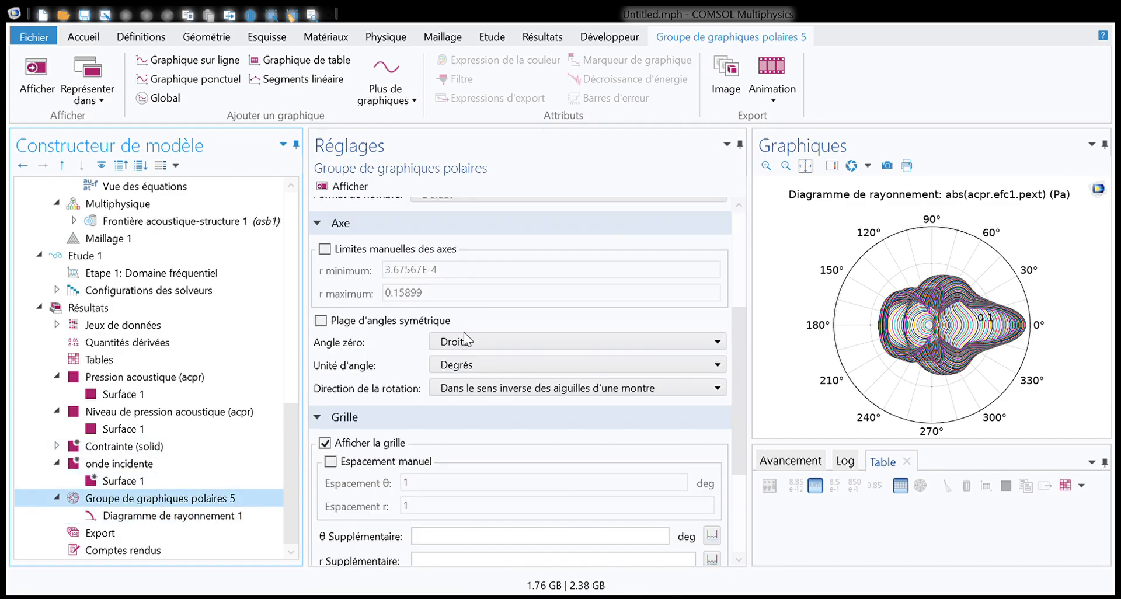
pyautogui.scroll(5, 450, 311)
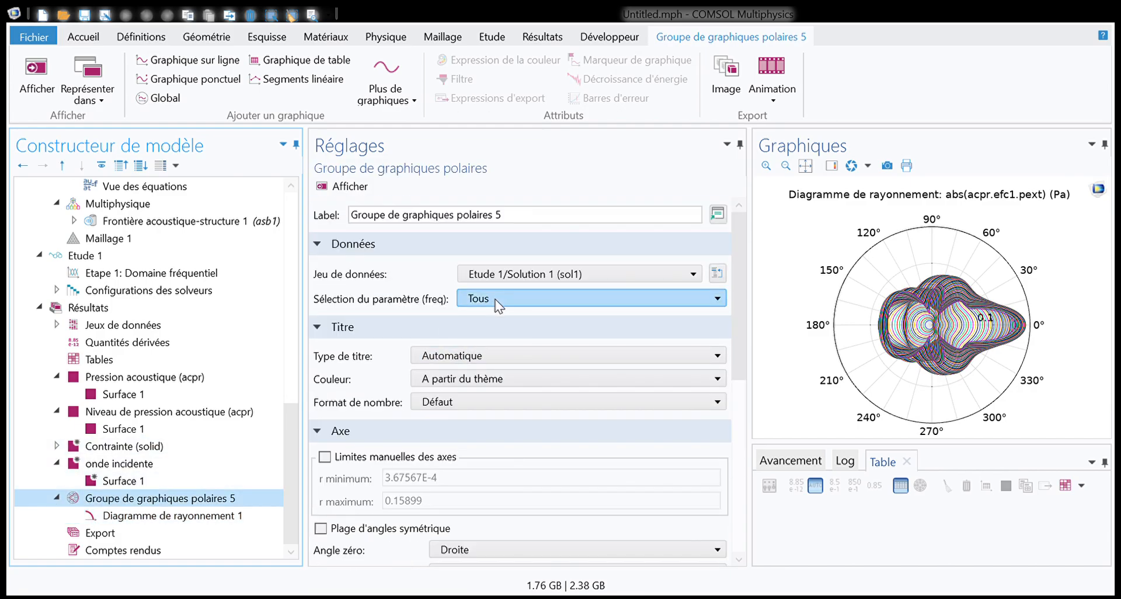
pyautogui.click(470, 302)
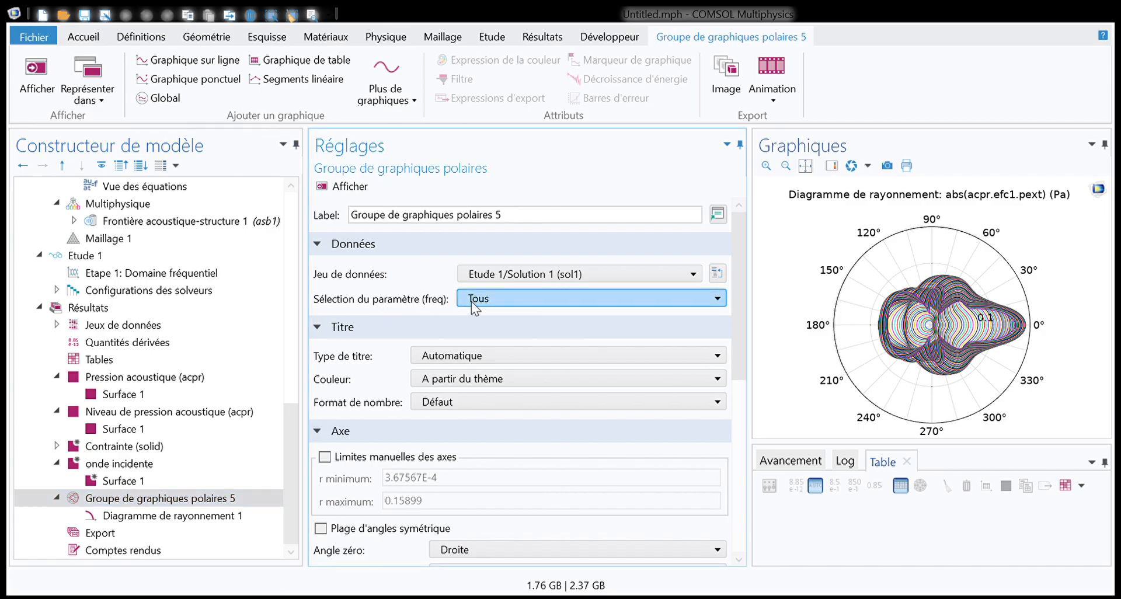
pyautogui.click(482, 379)
pyautogui.scroll(-20, 388, 373)
pyautogui.scroll(20, 383, 372)
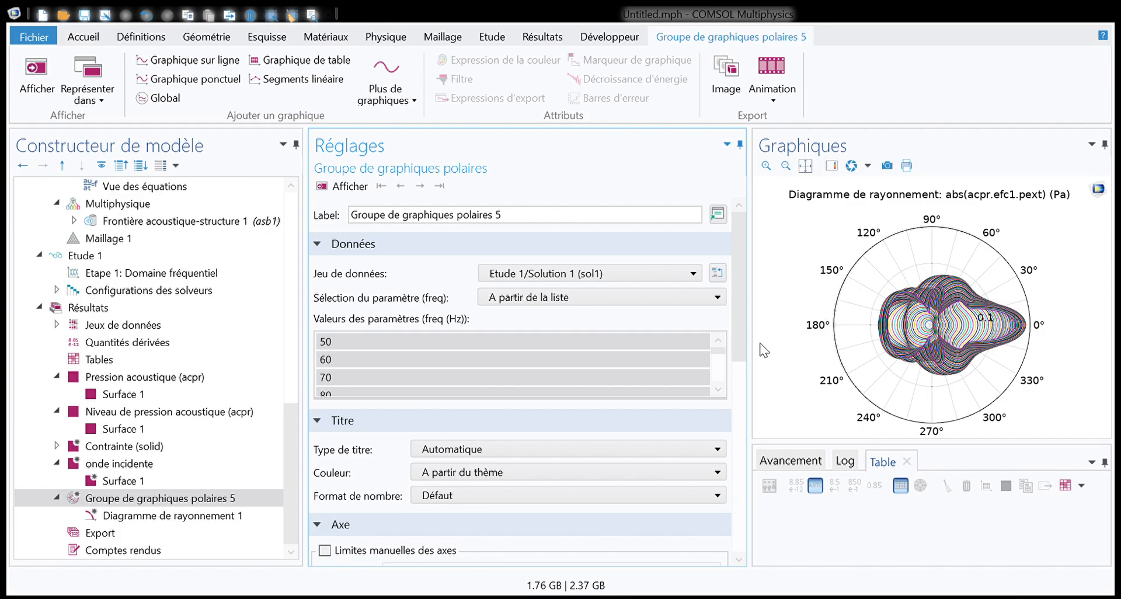
pyautogui.scroll(-11, 404, 384)
pyautogui.moveTo(716, 360); pyautogui.dragTo(708, 419)
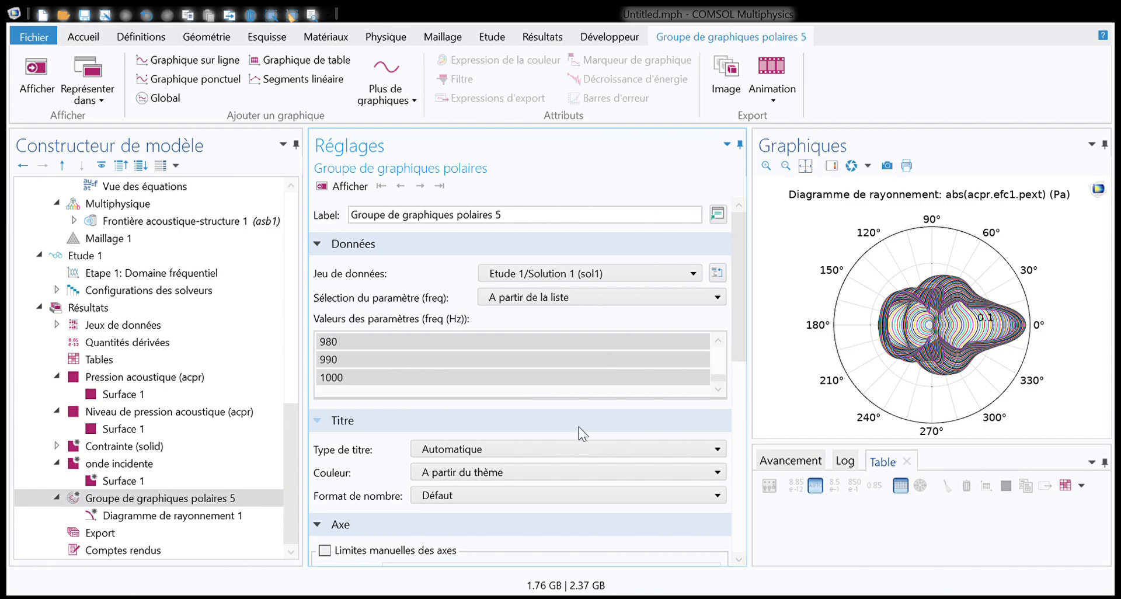
pyautogui.click(352, 380)
pyautogui.click(360, 192)
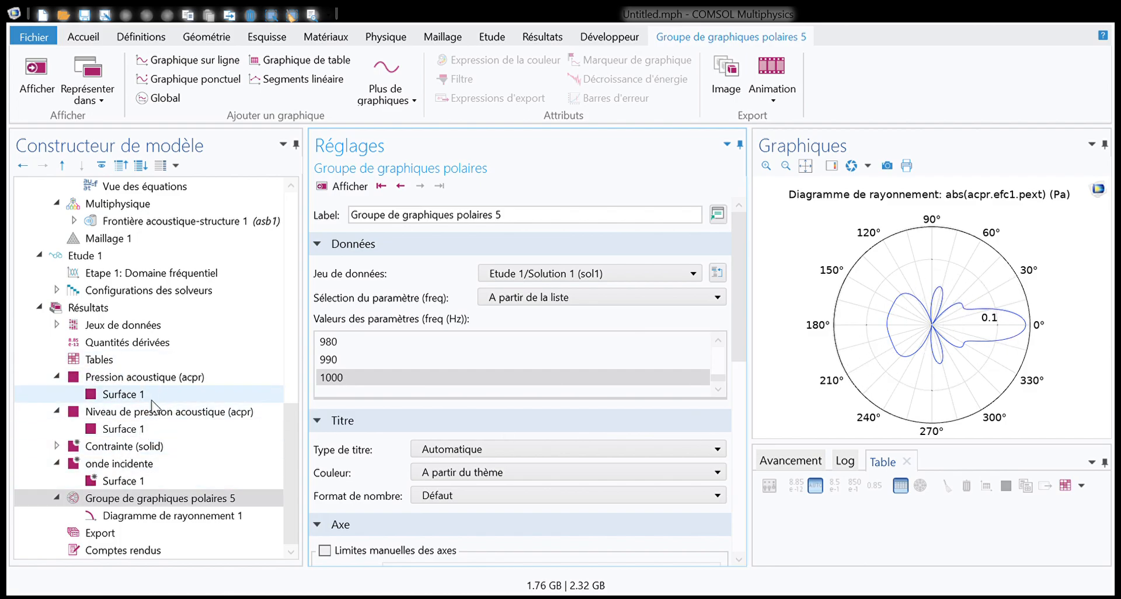
# Compare the expression of the Pression acoustique surface plot with the expression of the radiation pattern
pyautogui.click(146, 376)
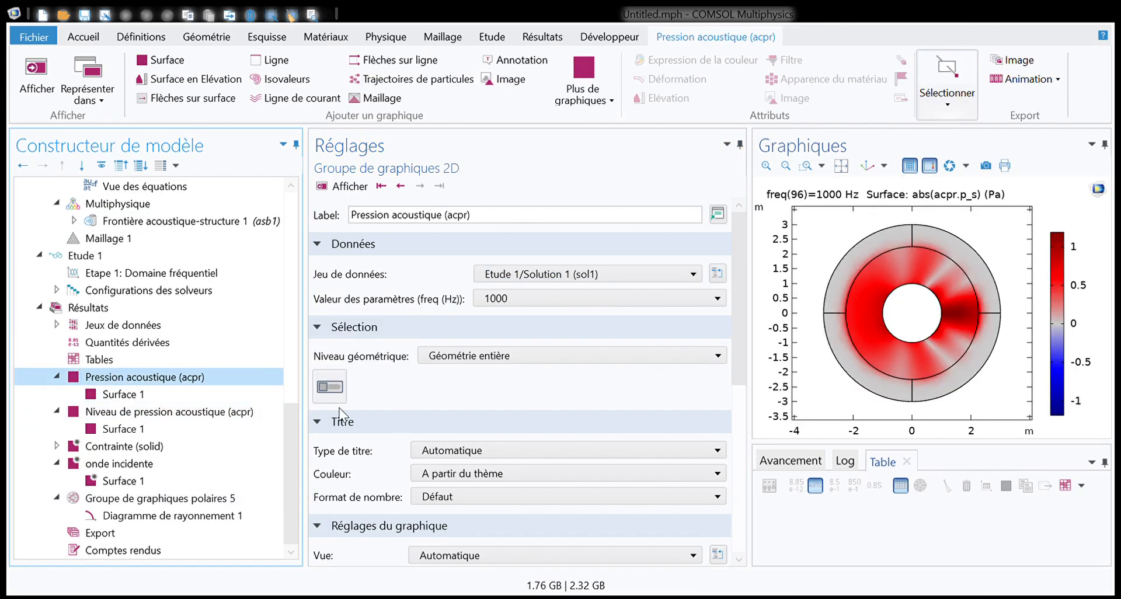
pyautogui.click(123, 394)
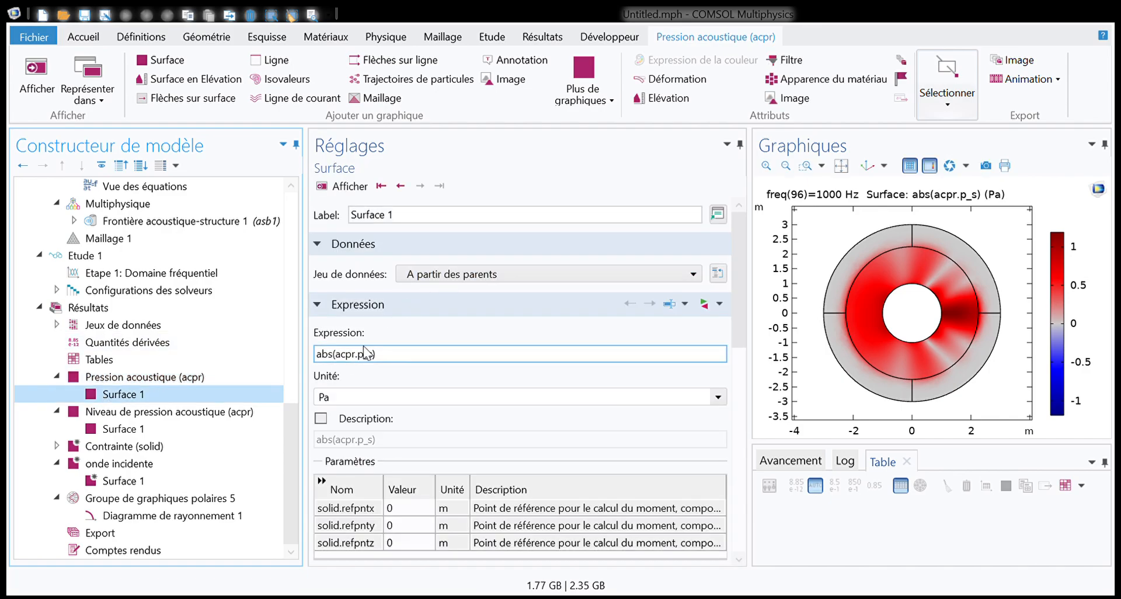
pyautogui.moveTo(403, 354); pyautogui.dragTo(316, 357)
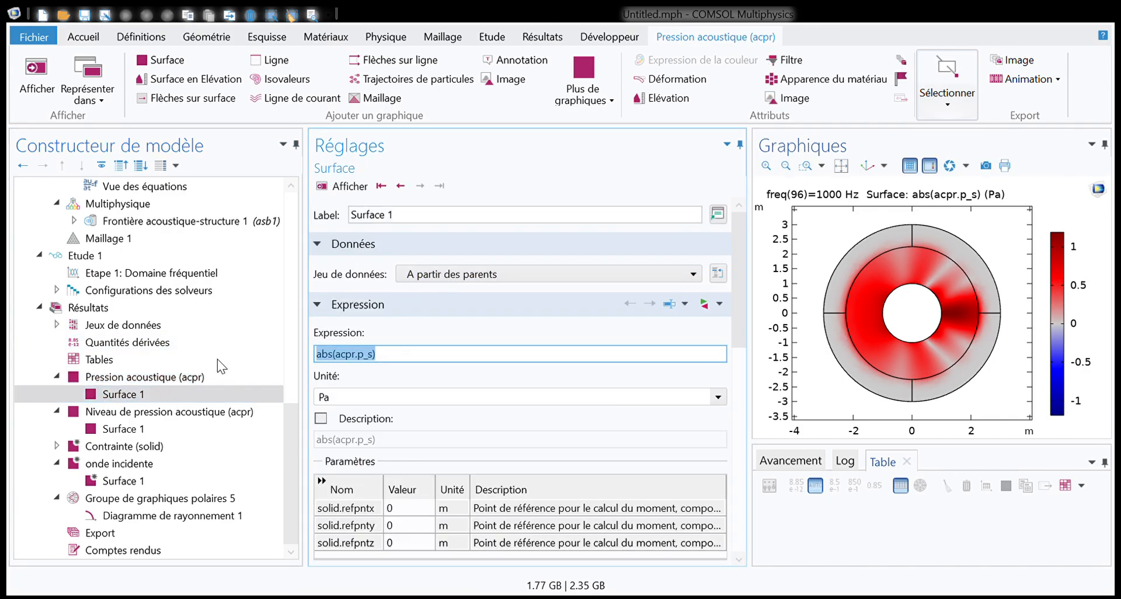
pyautogui.click(117, 516)
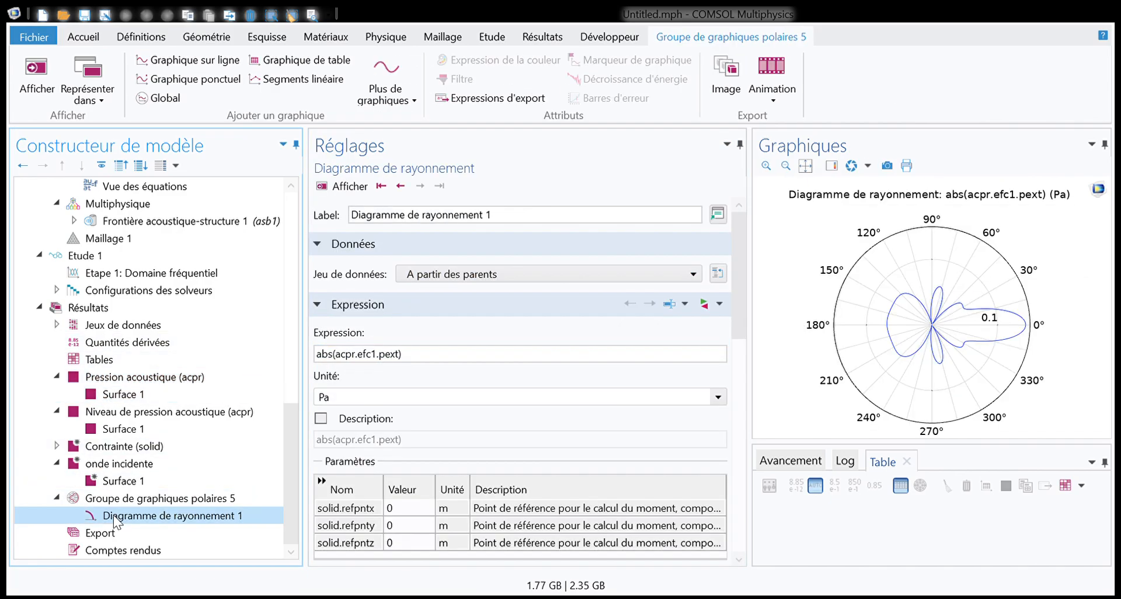
pyautogui.moveTo(470, 355); pyautogui.dragTo(318, 355)
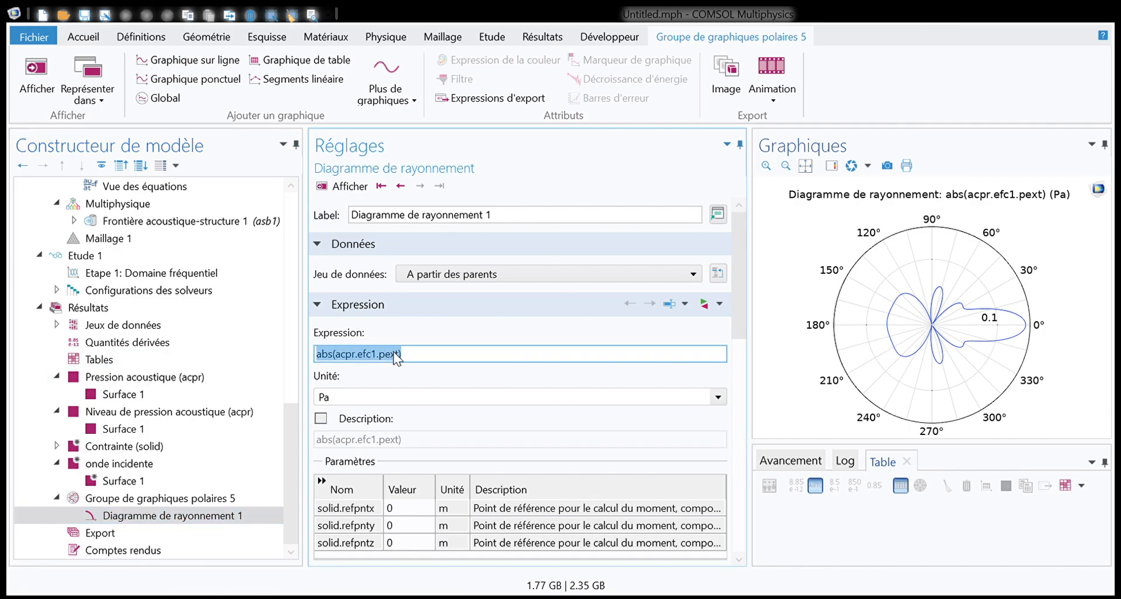
pyautogui.click(106, 515)
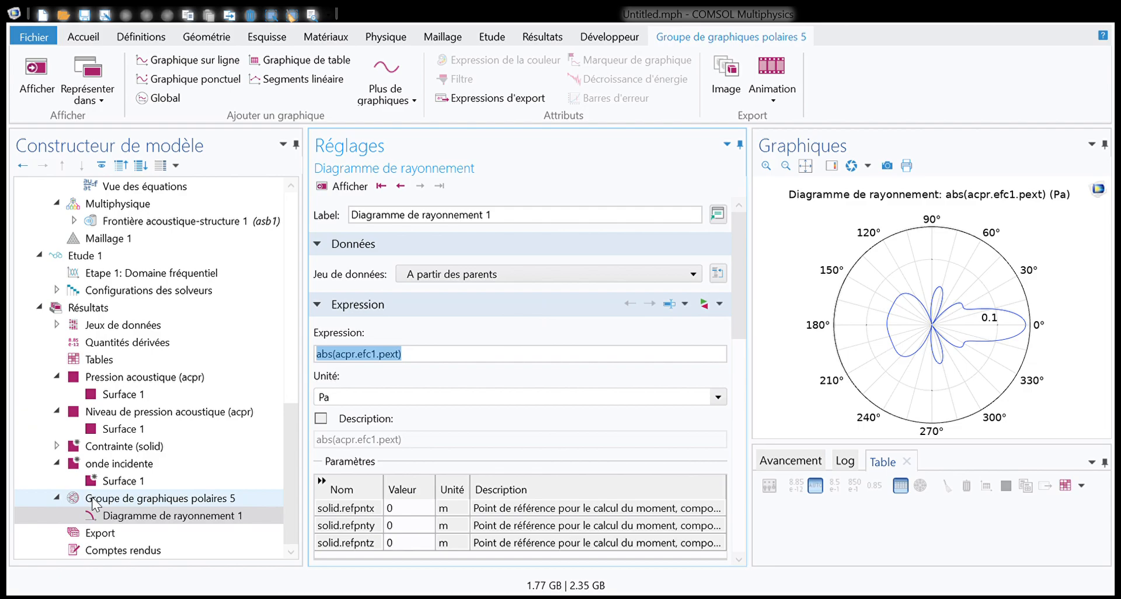
# Add a 1D plot group to the results and label it spectre
pyautogui.click(78, 308)
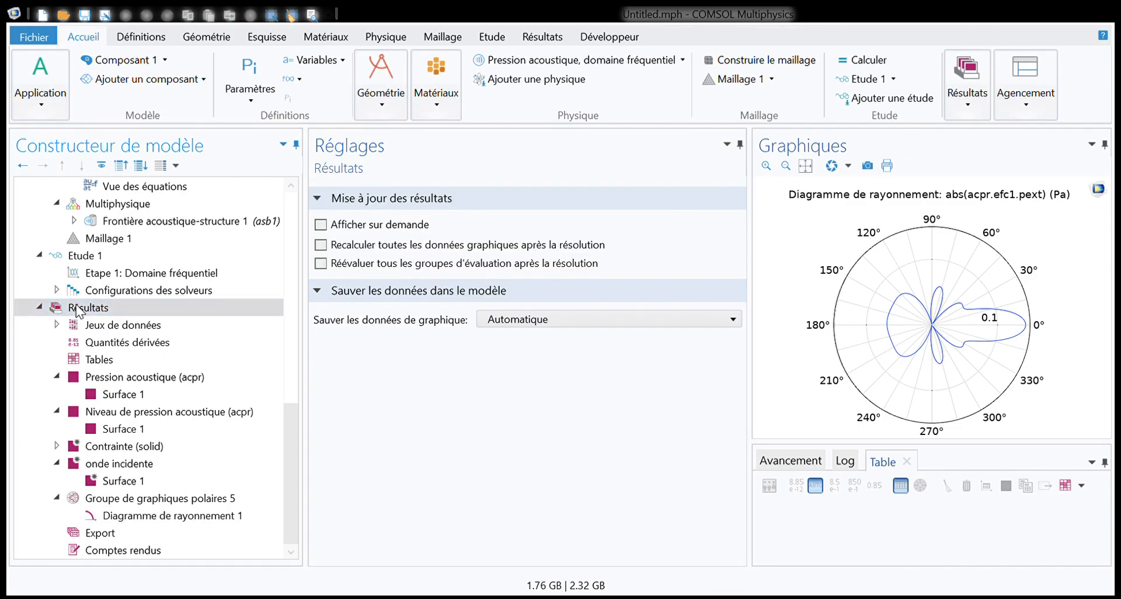
pyautogui.click(111, 365)
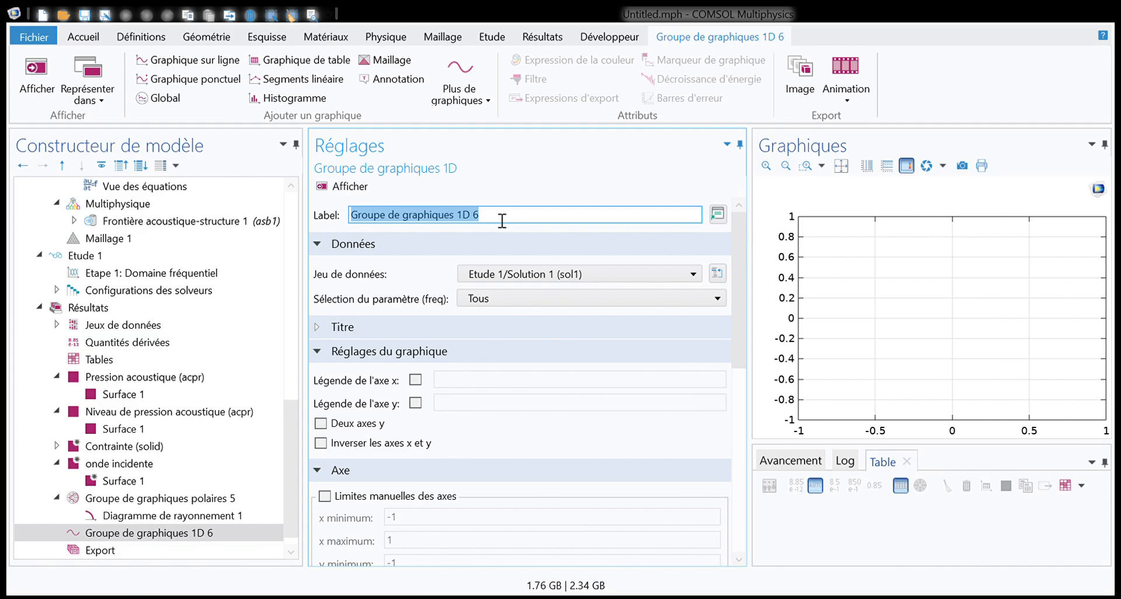
pyautogui.write('s')
pyautogui.press('Return')
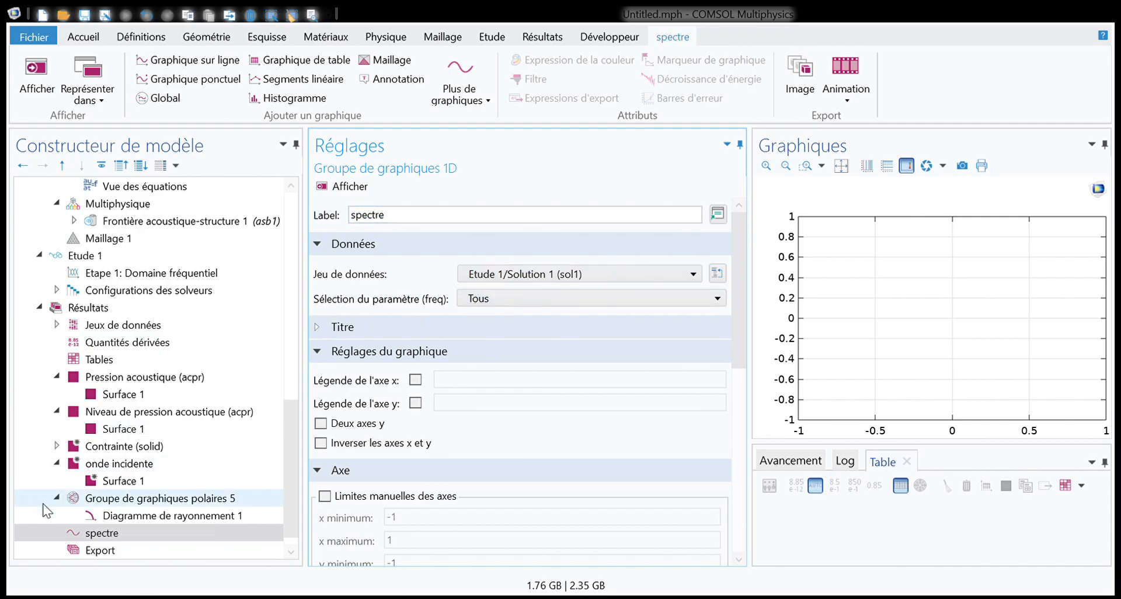
pyautogui.scroll(-1, 92, 534)
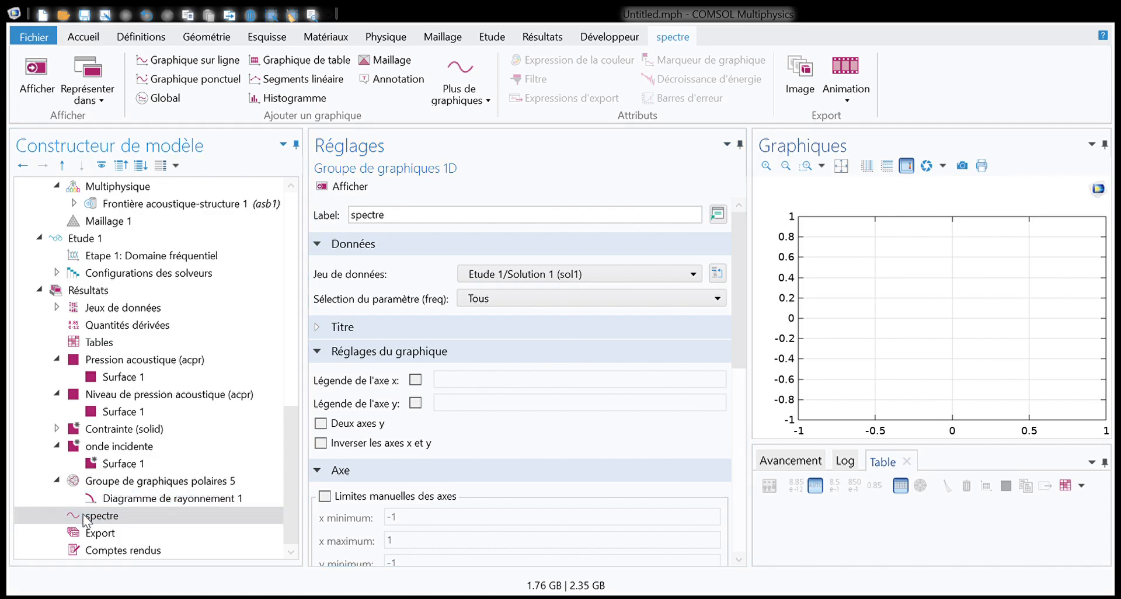
pyautogui.click(147, 68)
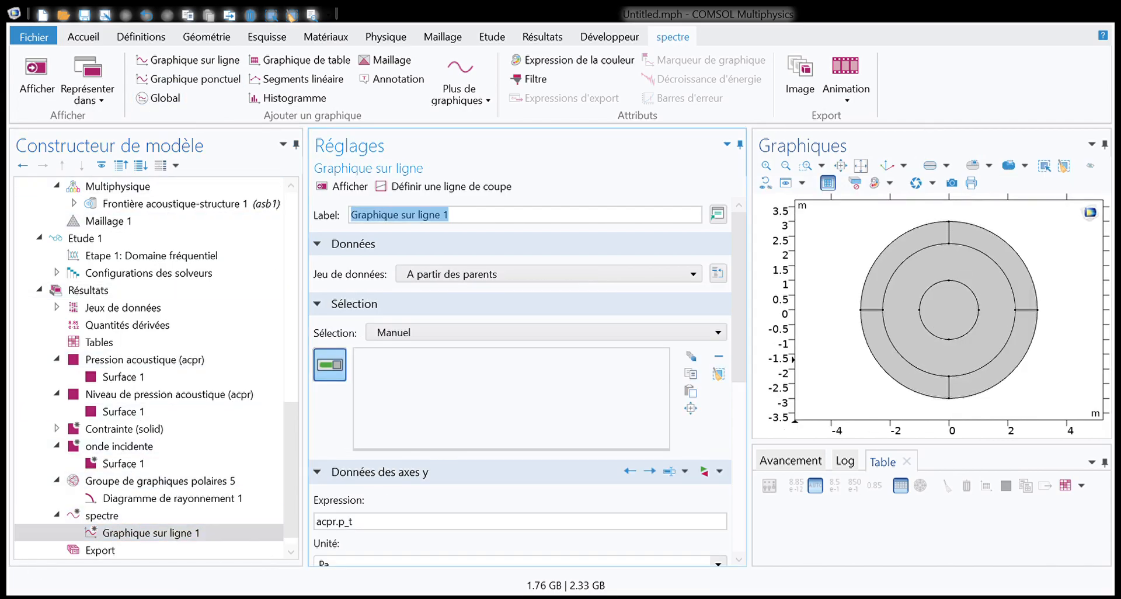
pyautogui.click(114, 533)
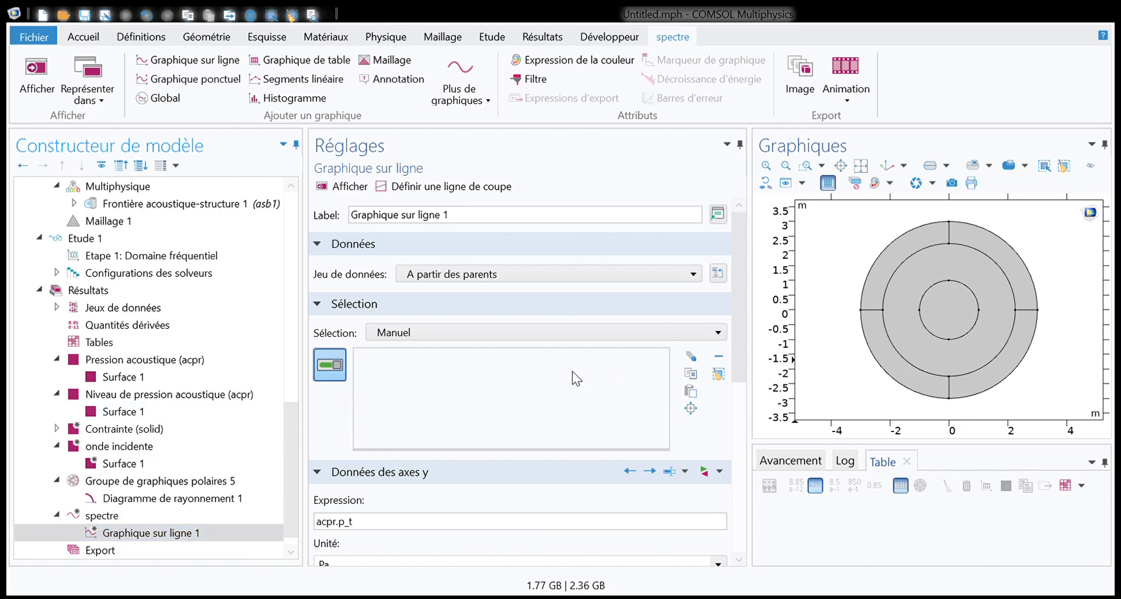
# Add a point graph (Graphique ponctuel) to the spectre plot group
pyautogui.doubleClick(115, 517)
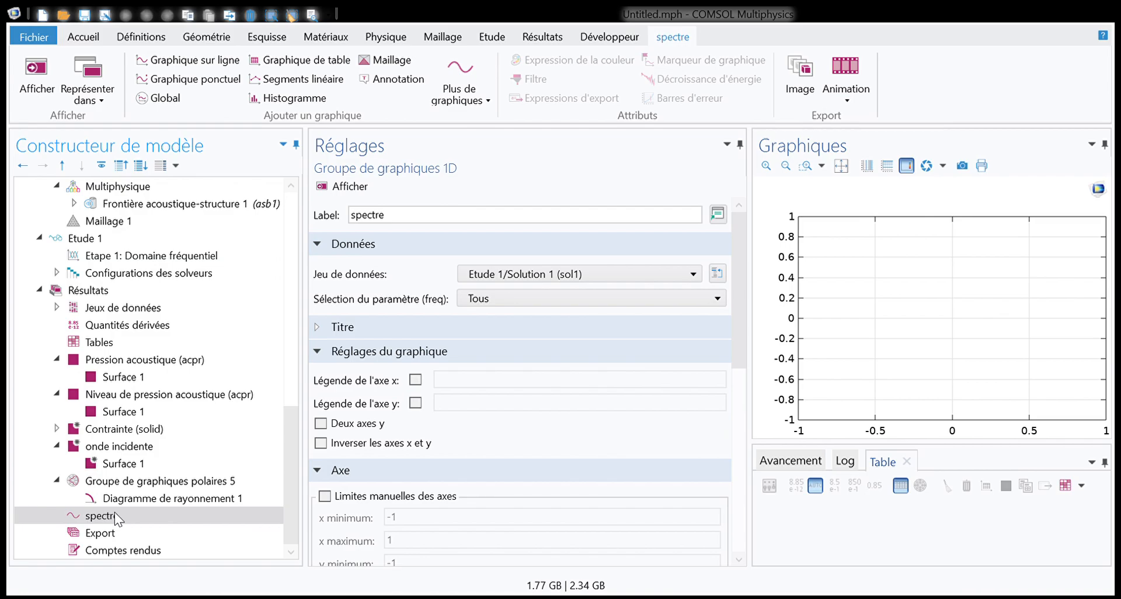
pyautogui.click(221, 92)
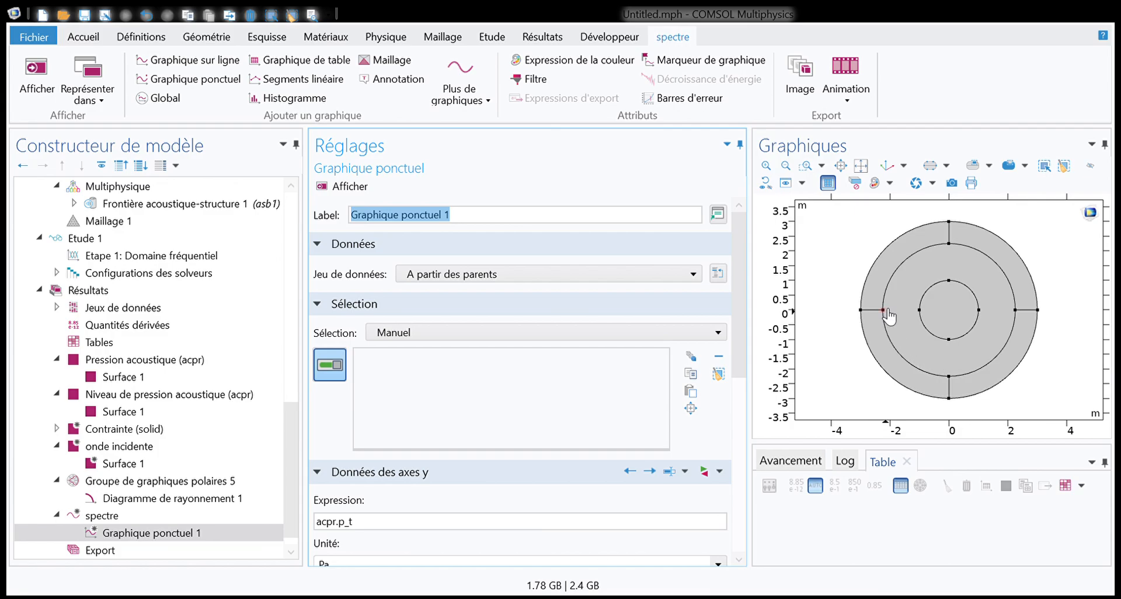
# Add a point to Géométrie 1 at x = -1.5 m, y = 0 m, and build all objects
pyautogui.scroll(15, 88, 327)
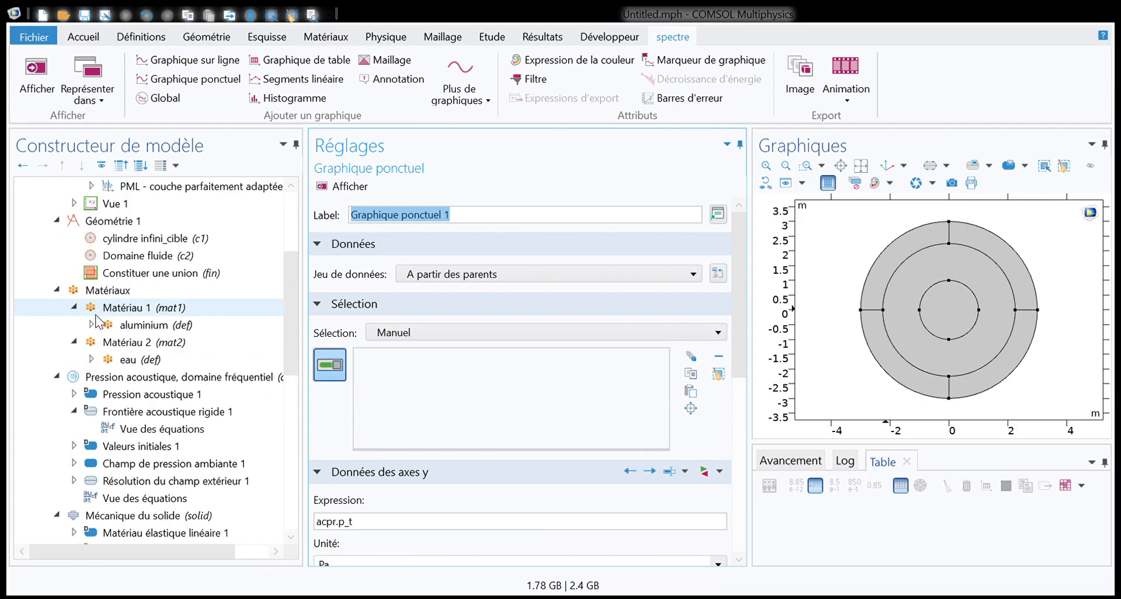
pyautogui.scroll(-4, 111, 245)
pyautogui.click(111, 239)
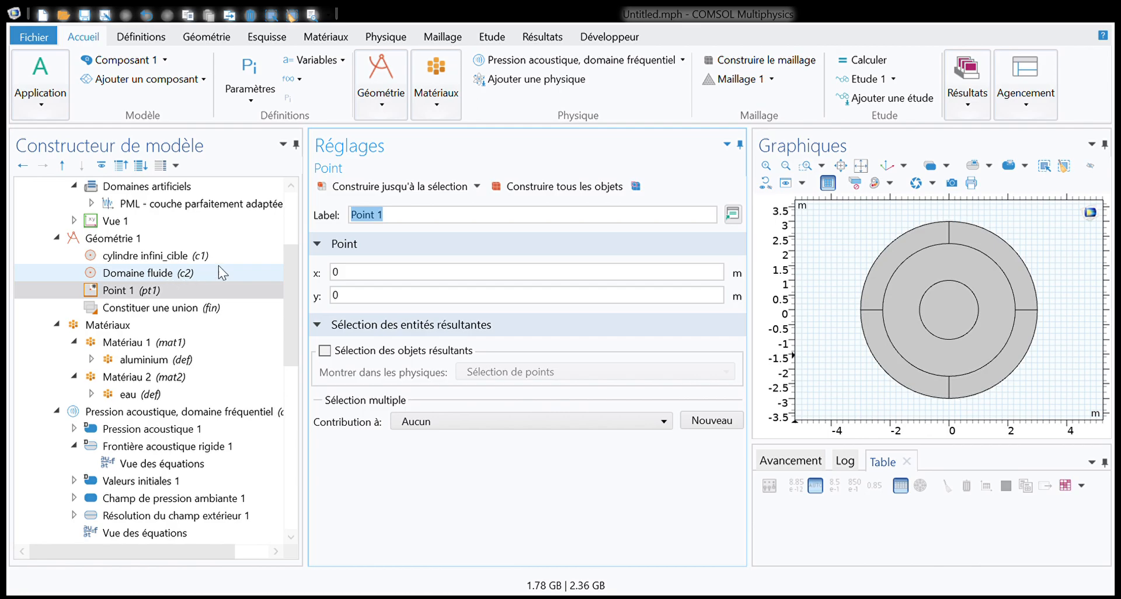
pyautogui.click(364, 272)
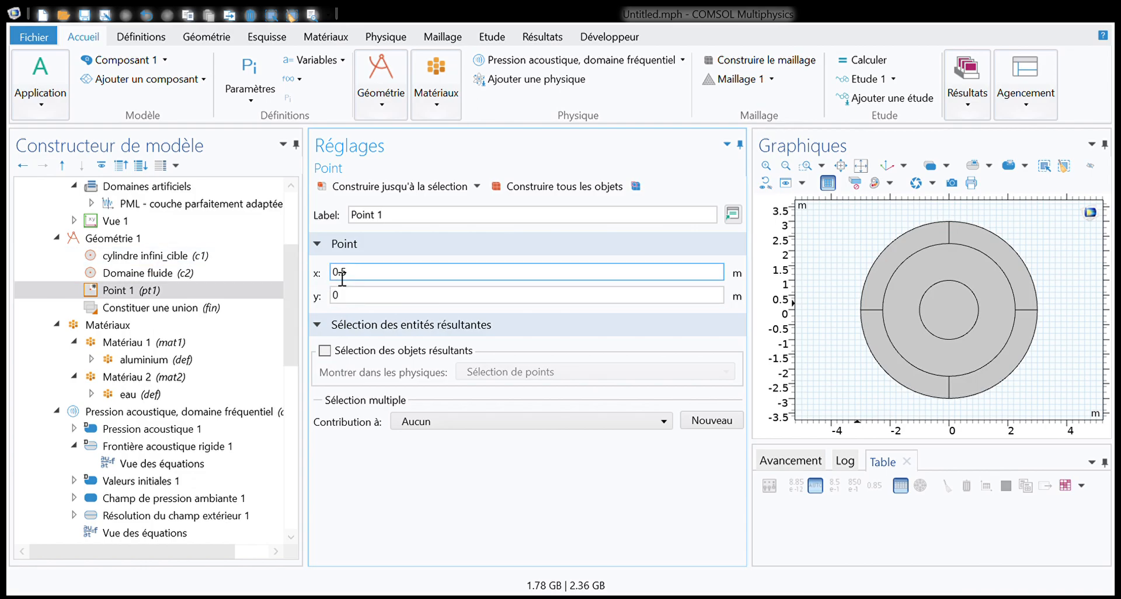
pyautogui.write('-')
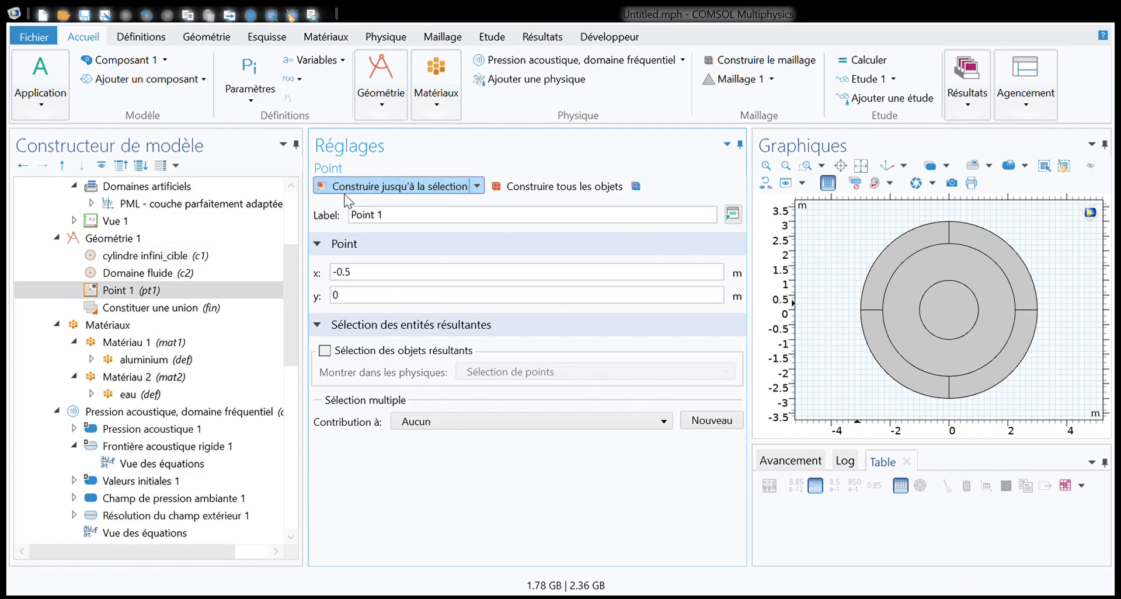
pyautogui.click(335, 272)
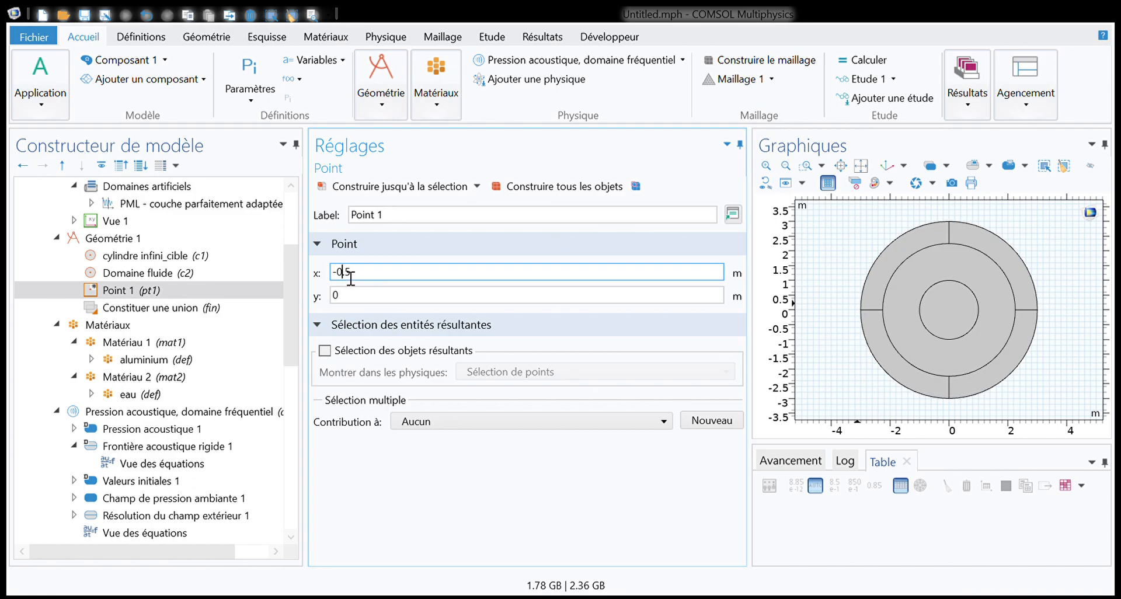
pyautogui.press('Delete')
pyautogui.write('1')
pyautogui.click(514, 188)
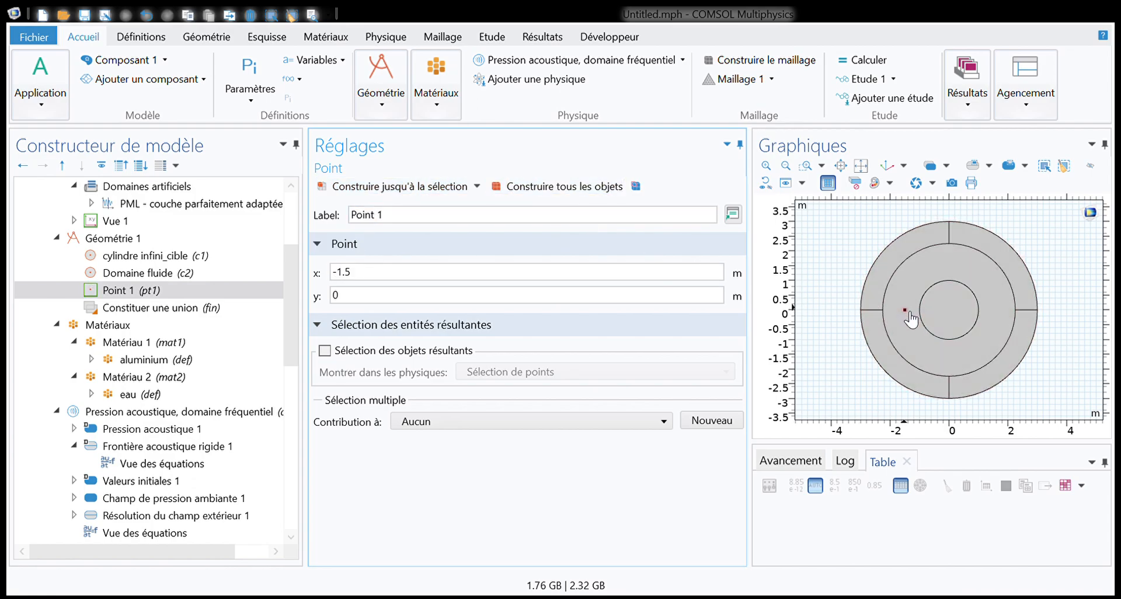
# Examine which geometry points can be selected for Graphique ponctuel 1, and check the model tree for the newly added point
pyautogui.scroll(-5, 88, 411)
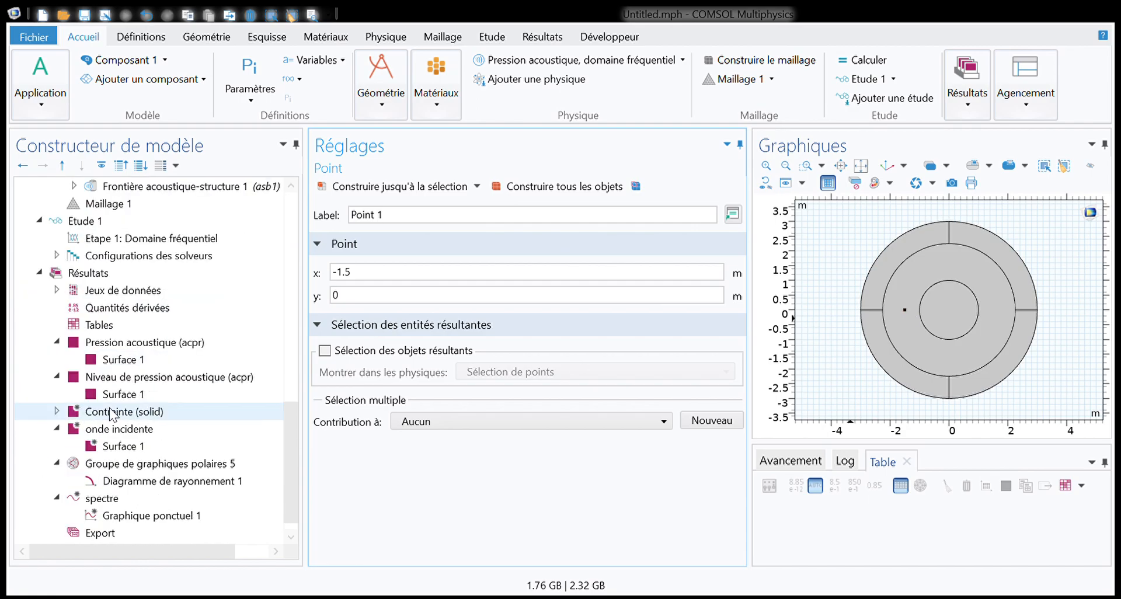
pyautogui.click(105, 221)
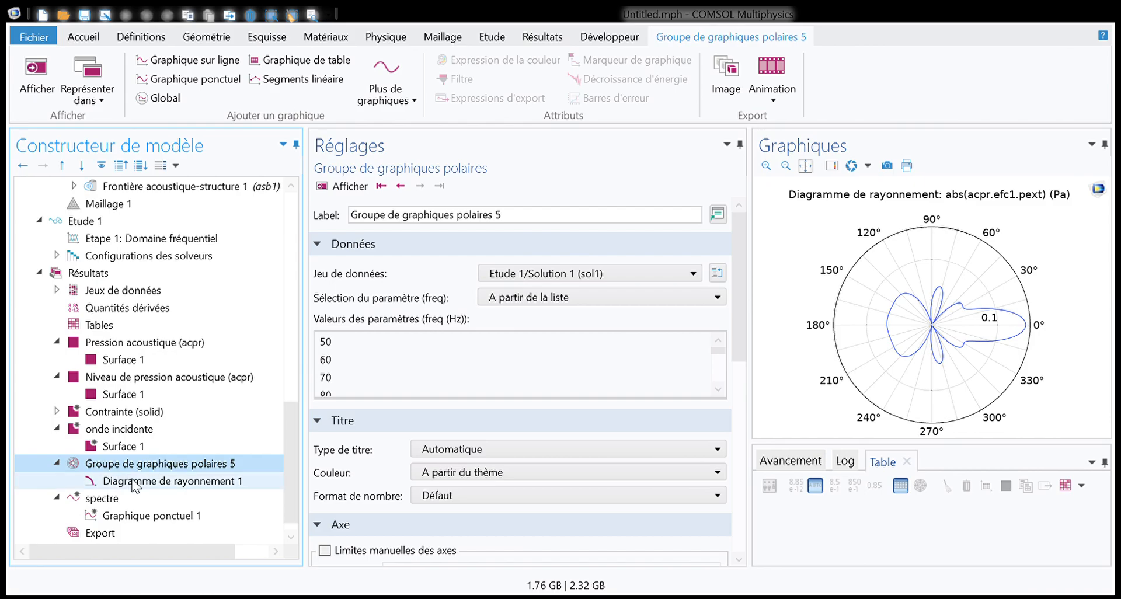
pyautogui.click(134, 516)
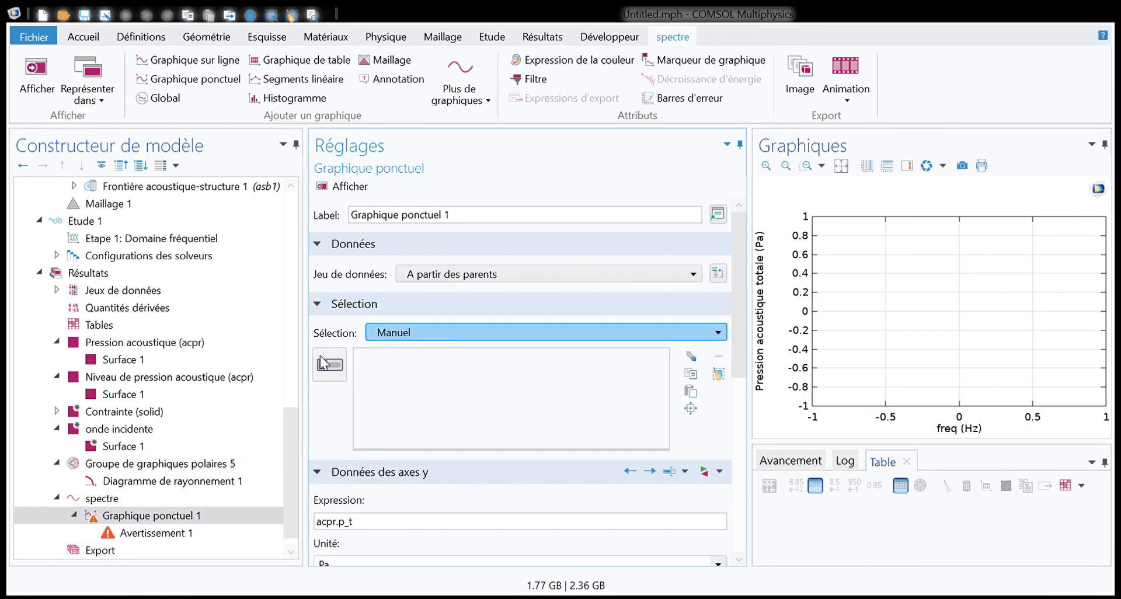
pyautogui.click(329, 365)
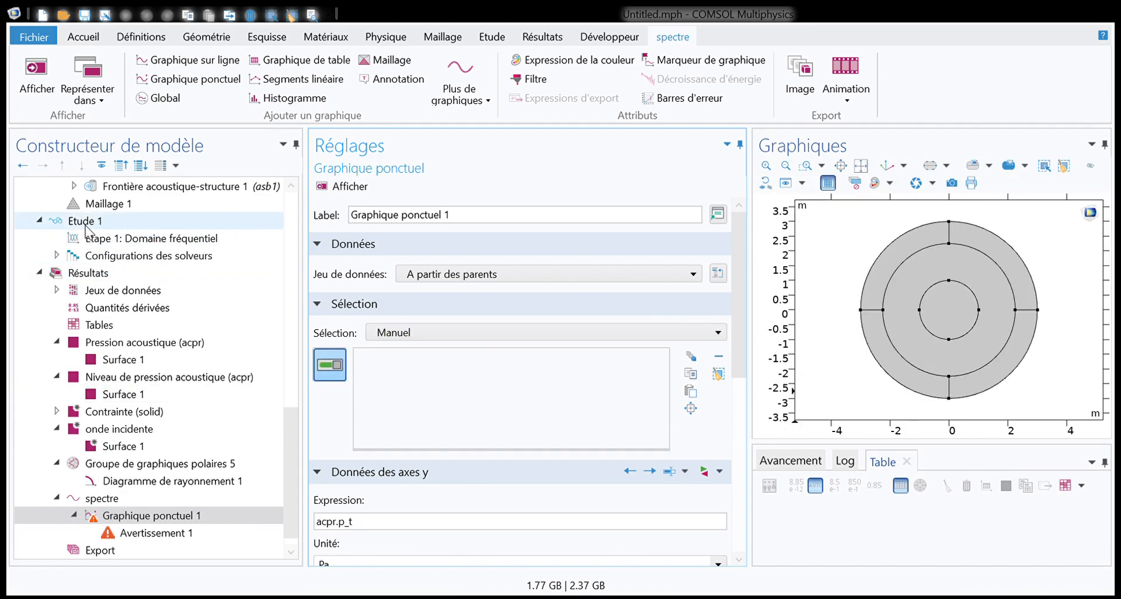
pyautogui.scroll(1, 88, 229)
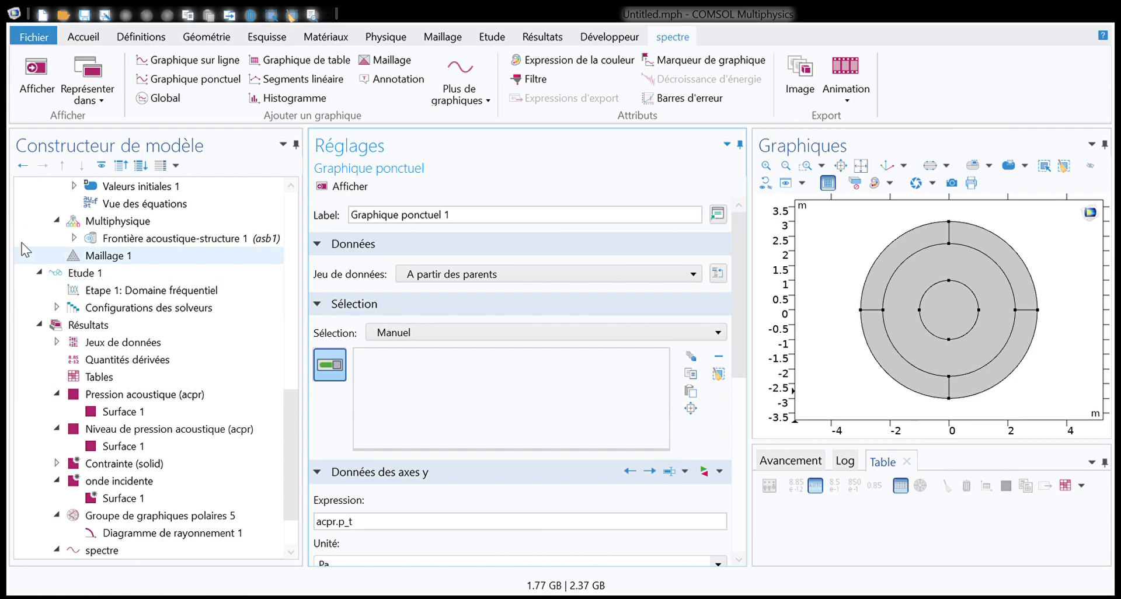
pyautogui.scroll(7, 46, 254)
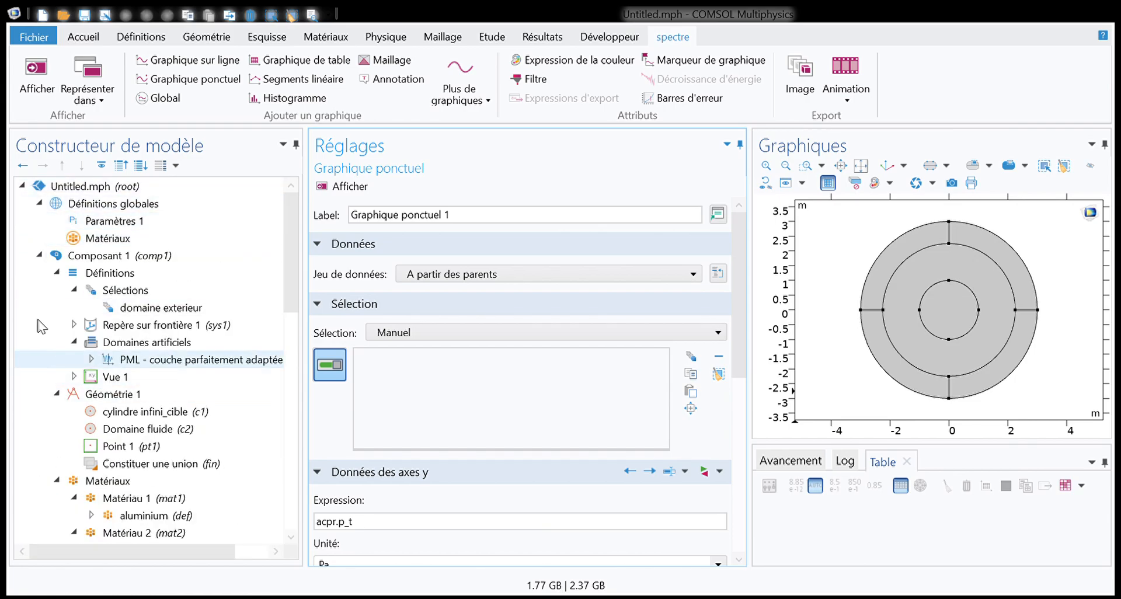
pyautogui.scroll(-6, 184, 364)
pyautogui.scroll(-5, 185, 364)
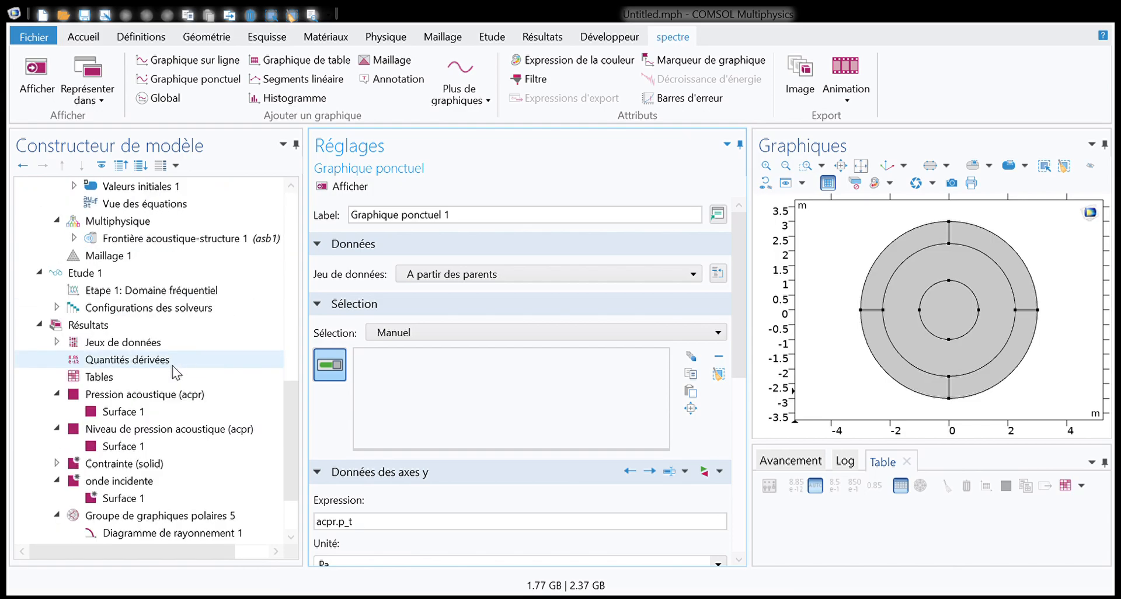
# Examine the Etude 1 settings, the radiation pattern settings and the warning under Graphique ponctuel 1
pyautogui.click(82, 274)
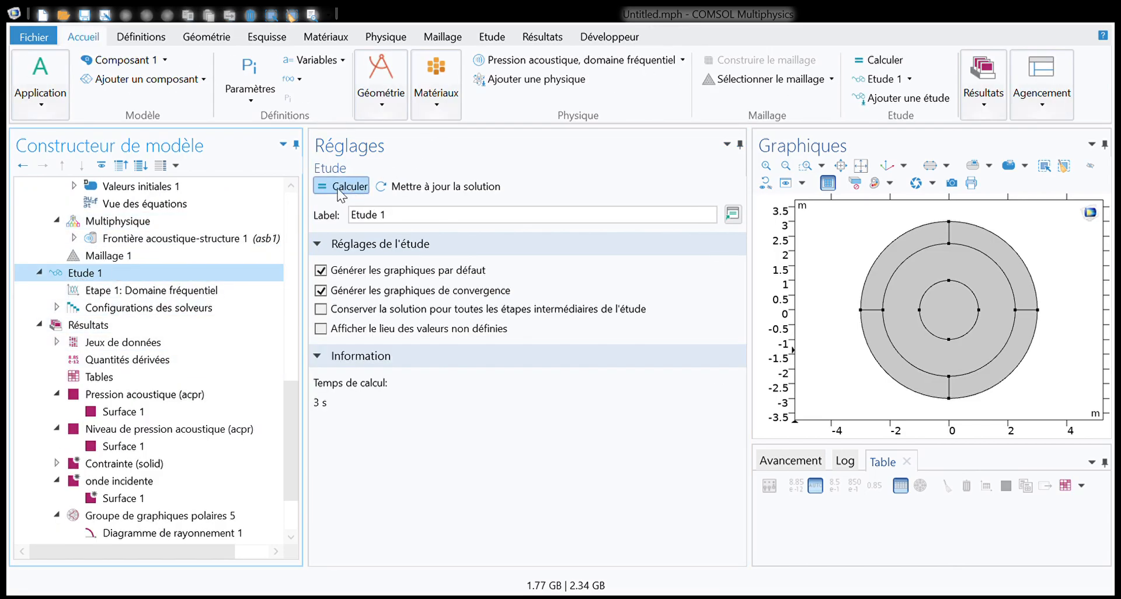
pyautogui.scroll(-2, 149, 385)
pyautogui.click(187, 447)
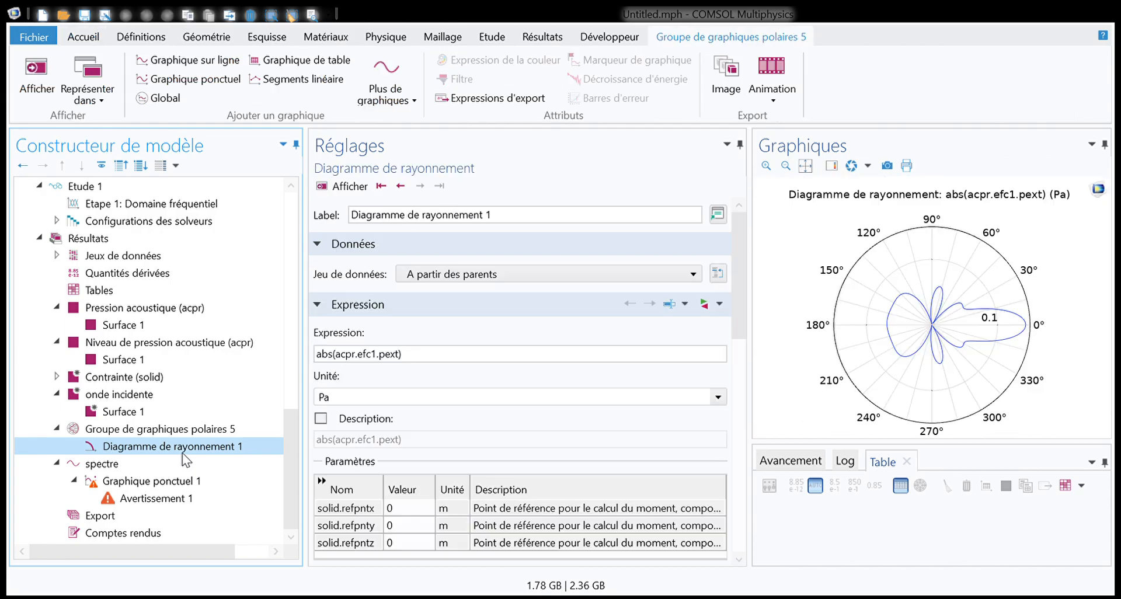
pyautogui.click(137, 498)
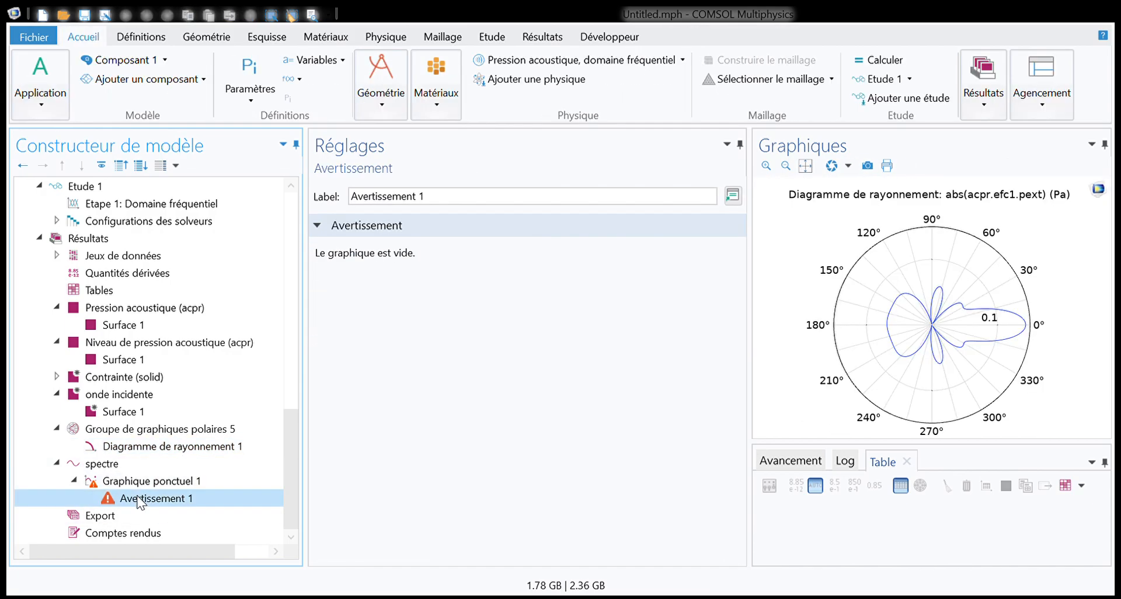
# Select point 2, the leftmost vertex of the middle circle, as the evaluation point of Graphique ponctuel 1
pyautogui.click(135, 481)
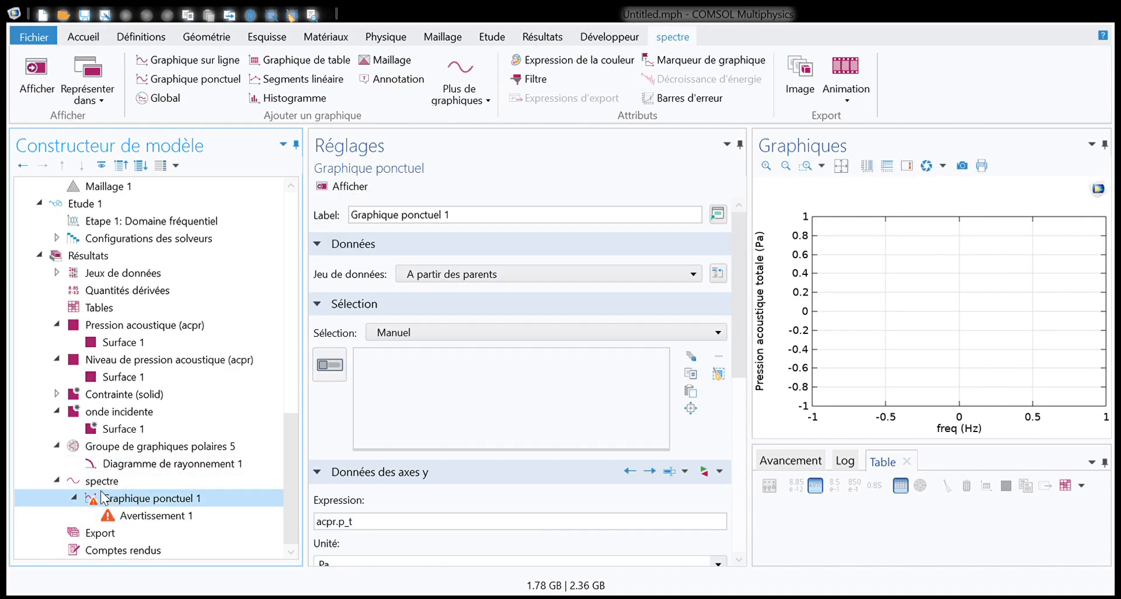
pyautogui.click(330, 365)
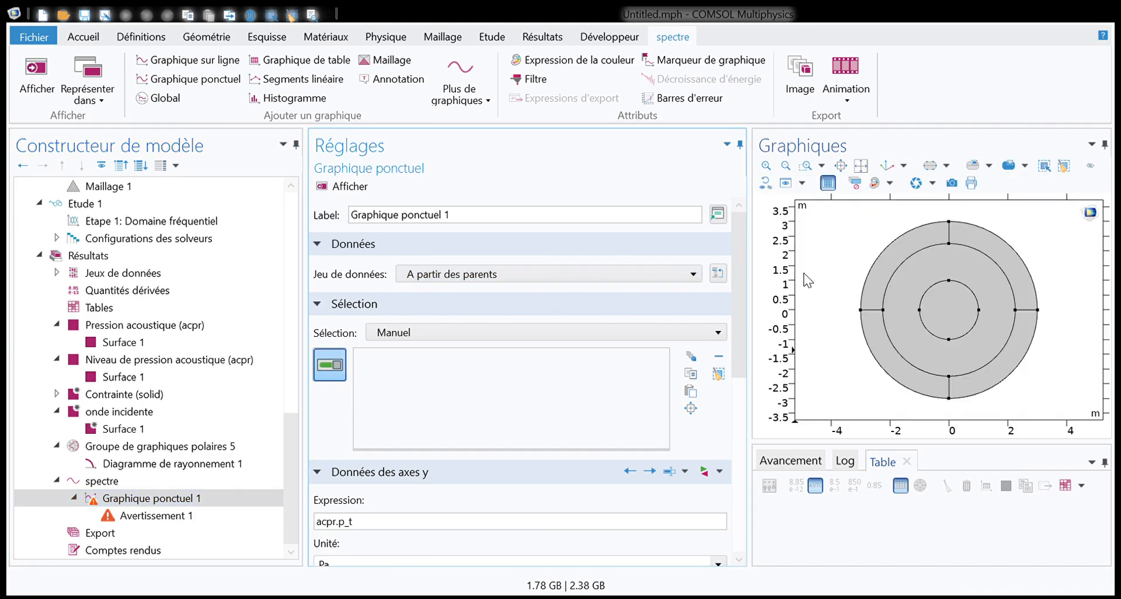
pyautogui.click(883, 310)
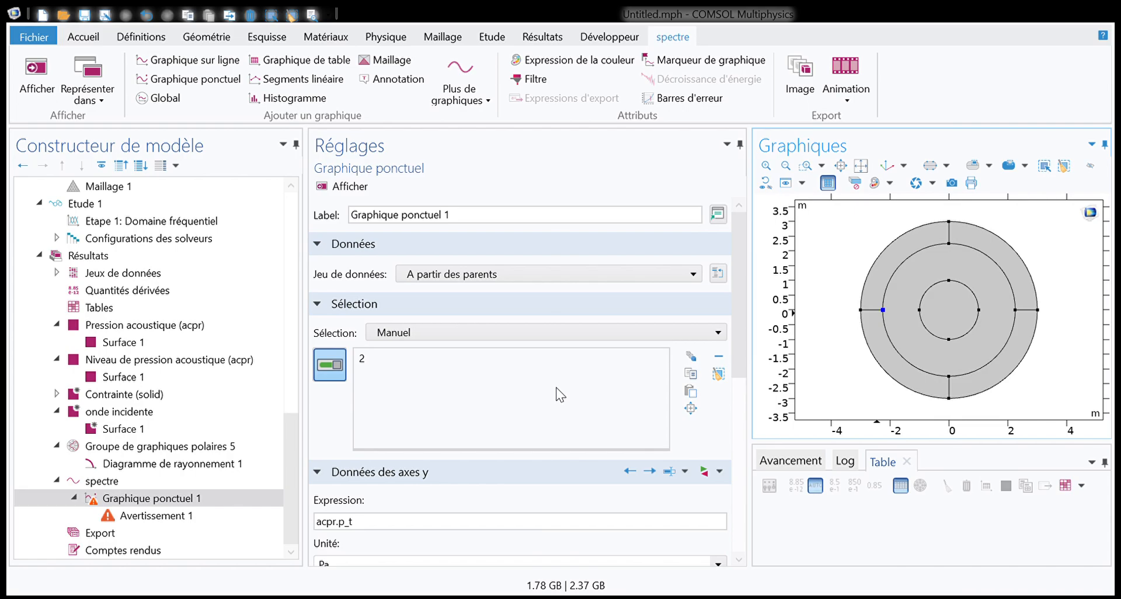
# Set the y-axis expression of Graphique ponctuel 1 to acpr.Lp_t and plot it against frequency in Hz
pyautogui.click(348, 528)
pyautogui.write('L')
pyautogui.click(455, 530)
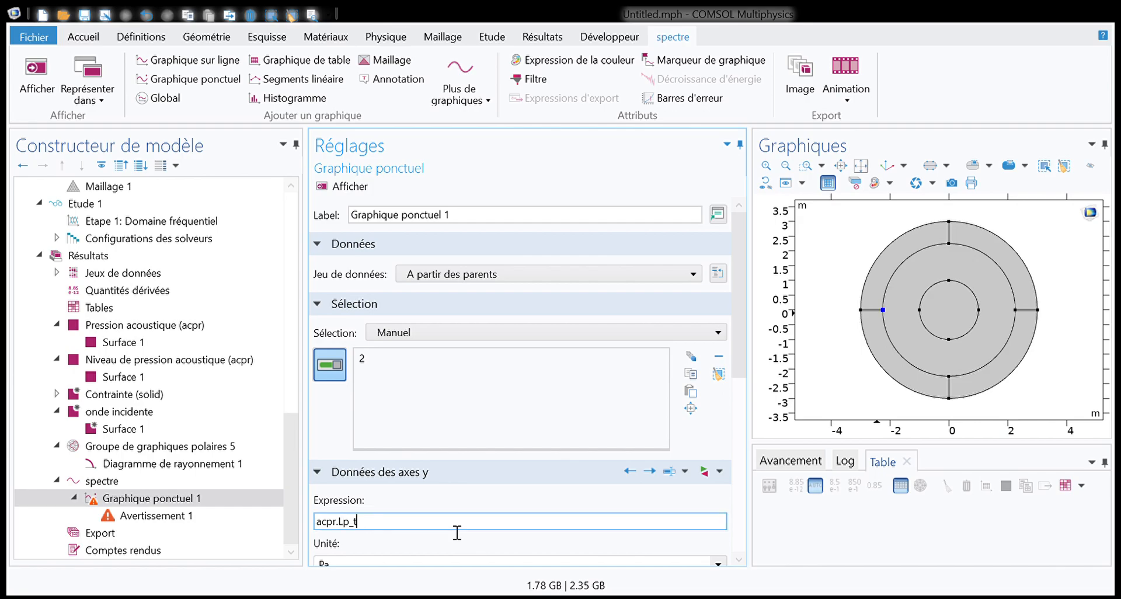
pyautogui.scroll(-3, 456, 530)
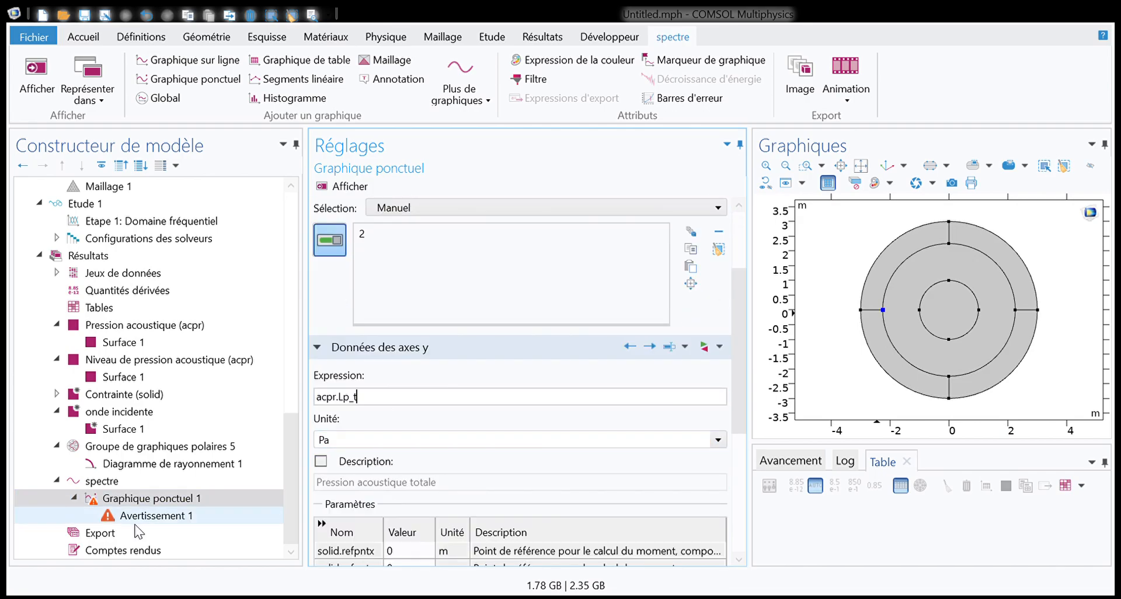
pyautogui.doubleClick(388, 397)
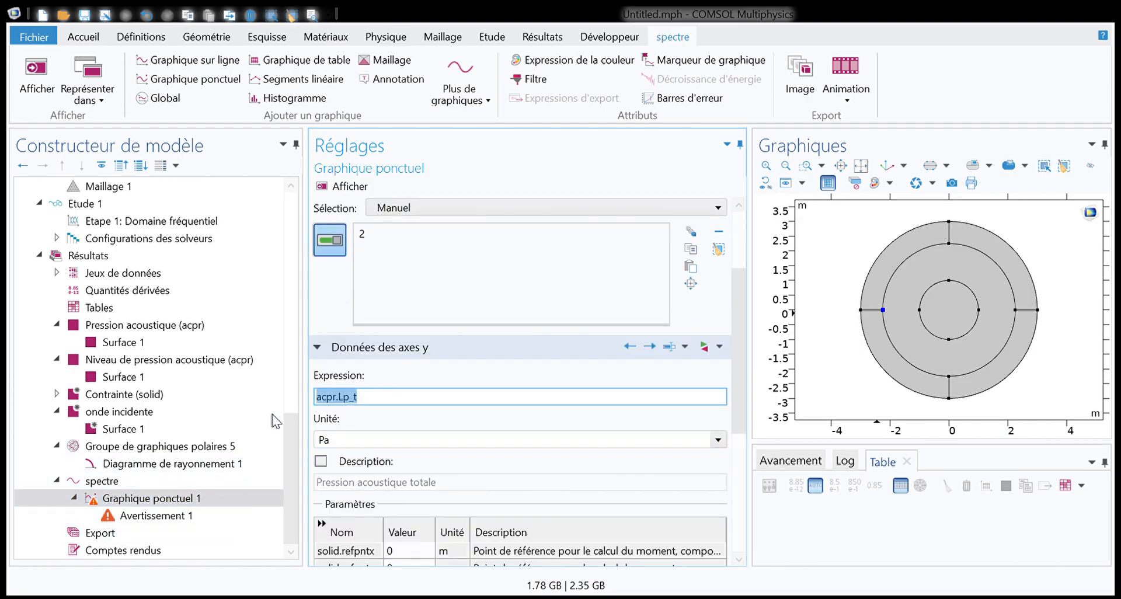
pyautogui.scroll(-3, 473, 438)
pyautogui.scroll(-3, 472, 437)
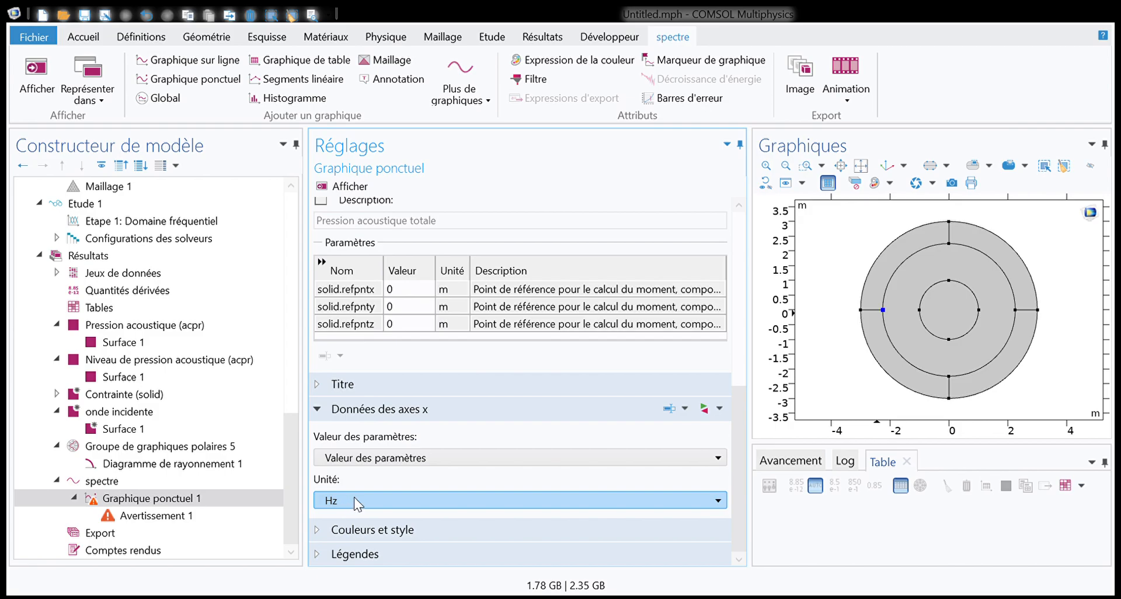
pyautogui.click(339, 187)
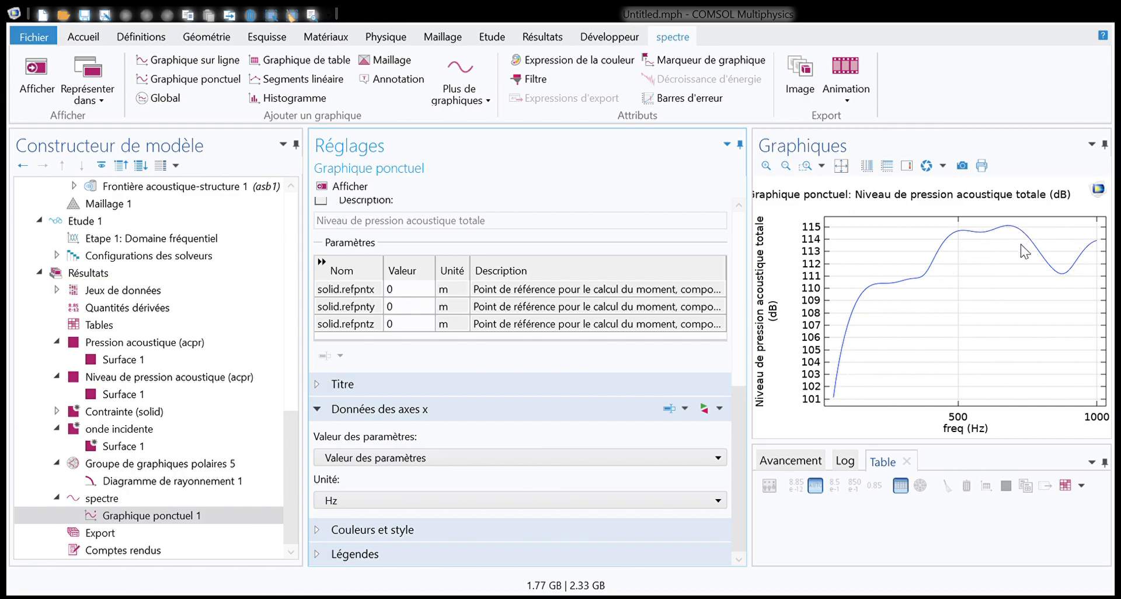
# Review the point graph's expression and the spectre plot group's axis settings, and call up the image export of the spectrum
pyautogui.scroll(5, 463, 453)
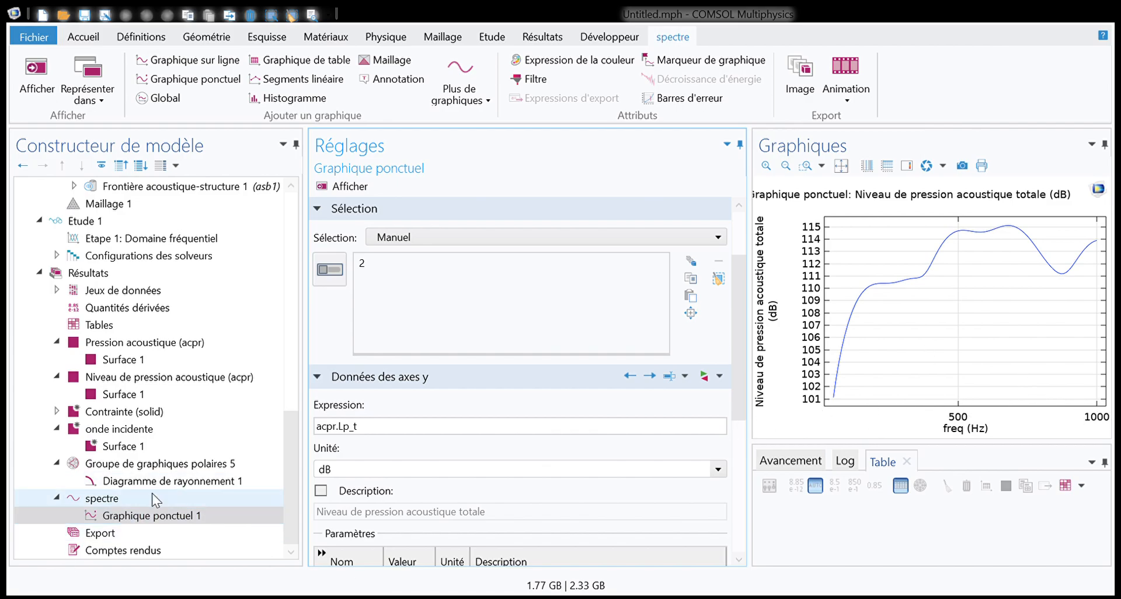
pyautogui.click(121, 499)
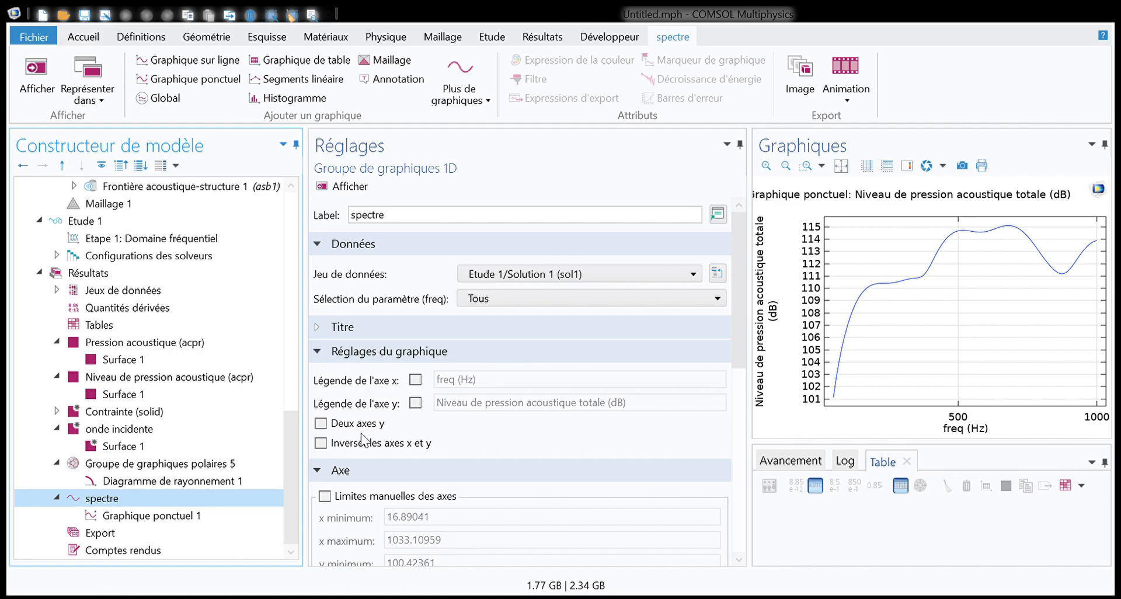
pyautogui.scroll(-4, 346, 359)
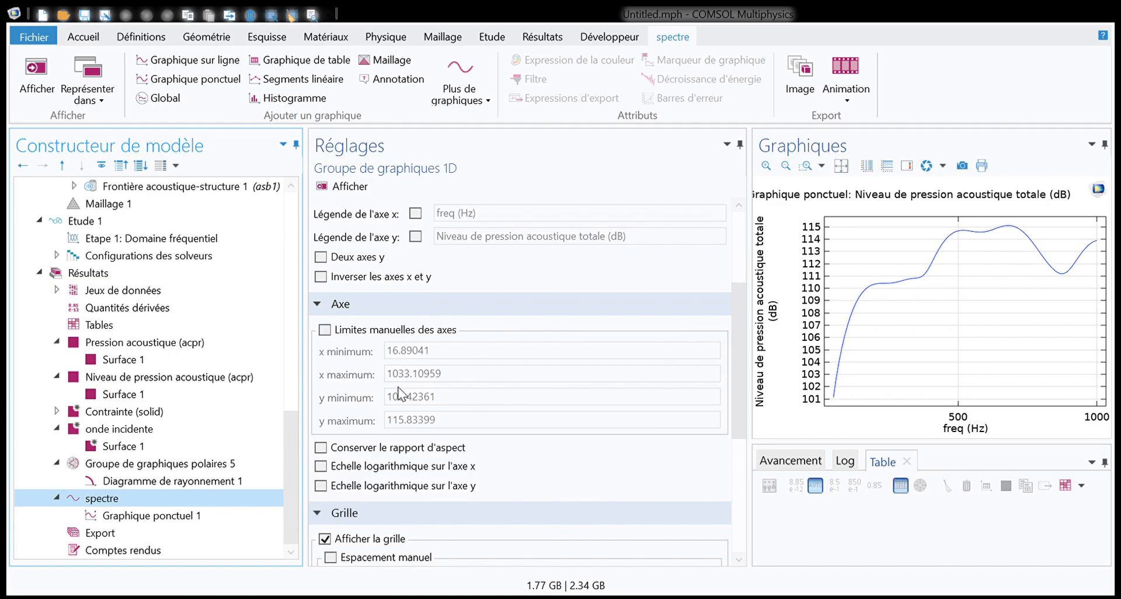
pyautogui.scroll(3, 471, 390)
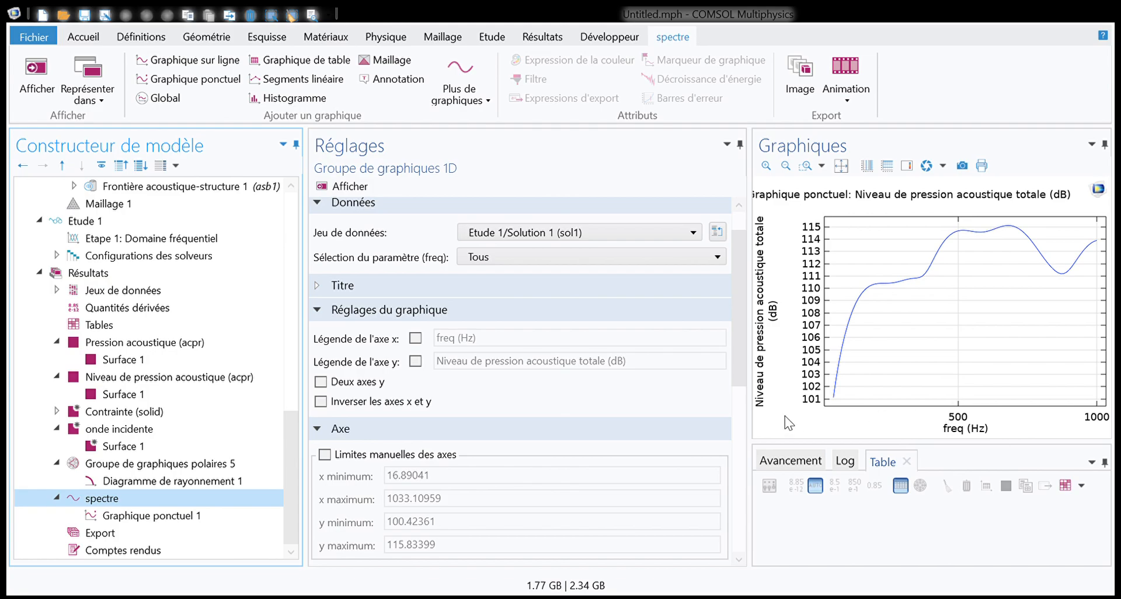
pyautogui.click(961, 166)
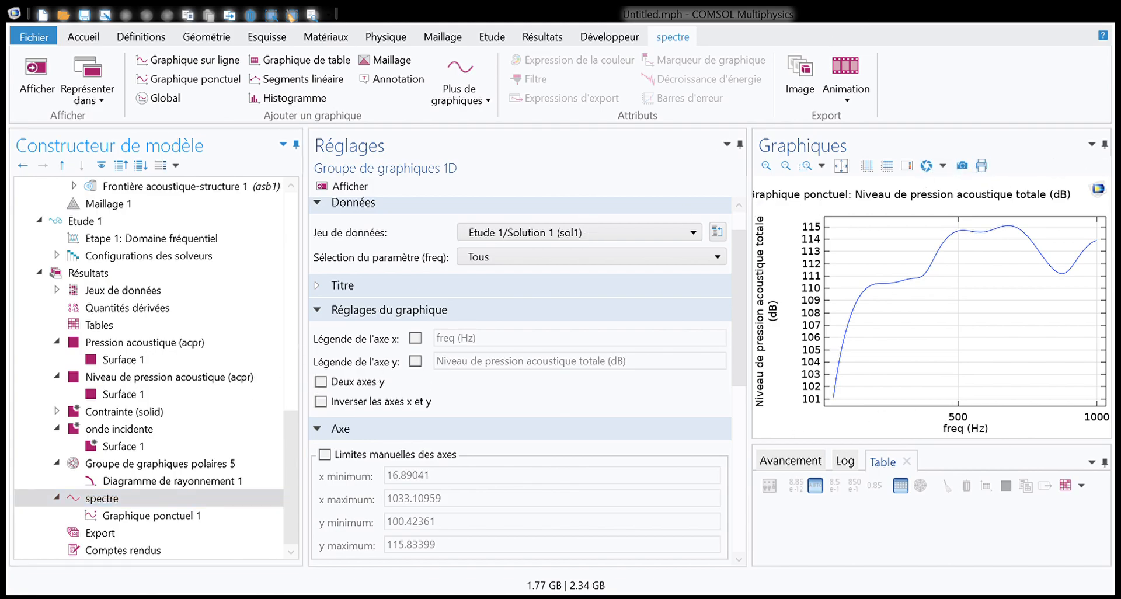
pyautogui.click(798, 92)
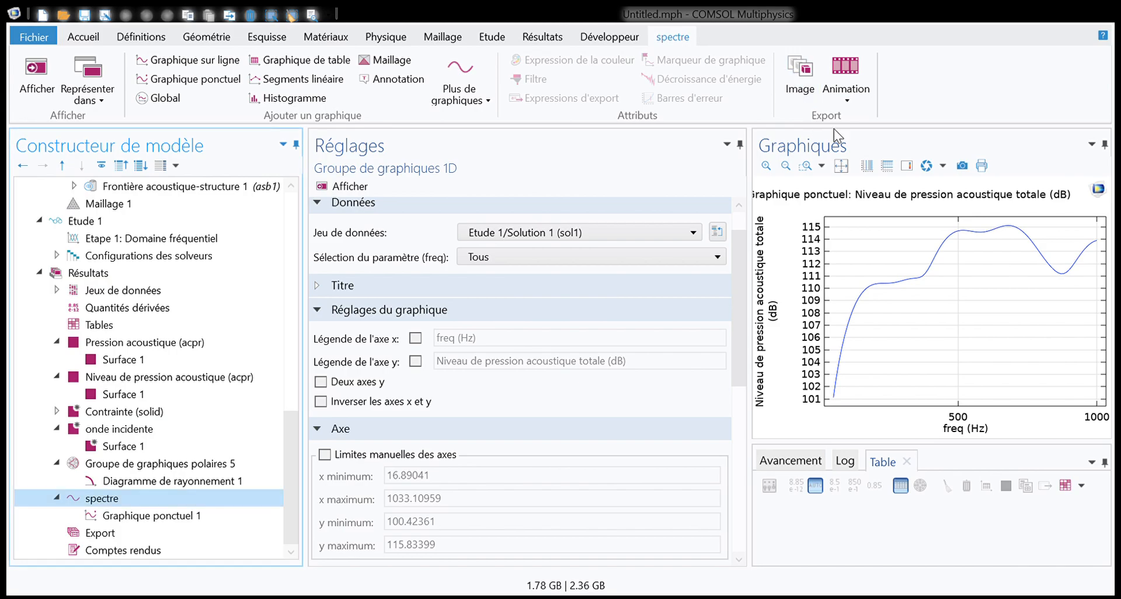
# Zoom in progressively on the highest peak of the spectrum curve and restore the full plot extents
pyautogui.click(803, 169)
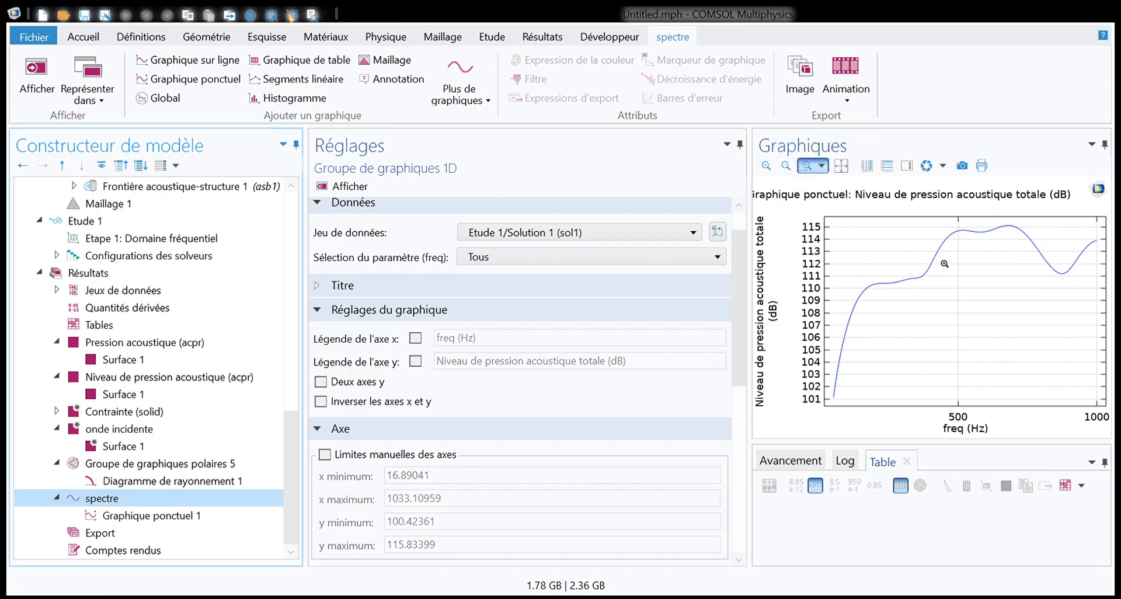
pyautogui.moveTo(940, 222); pyautogui.dragTo(1042, 241)
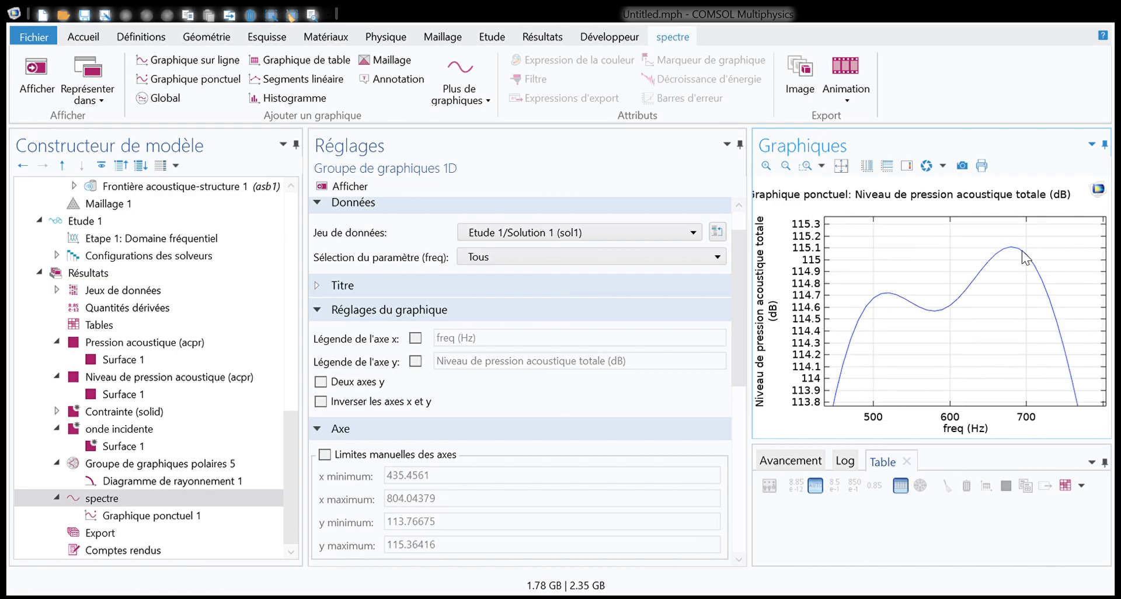
pyautogui.click(809, 172)
pyautogui.moveTo(987, 231); pyautogui.dragTo(1043, 277)
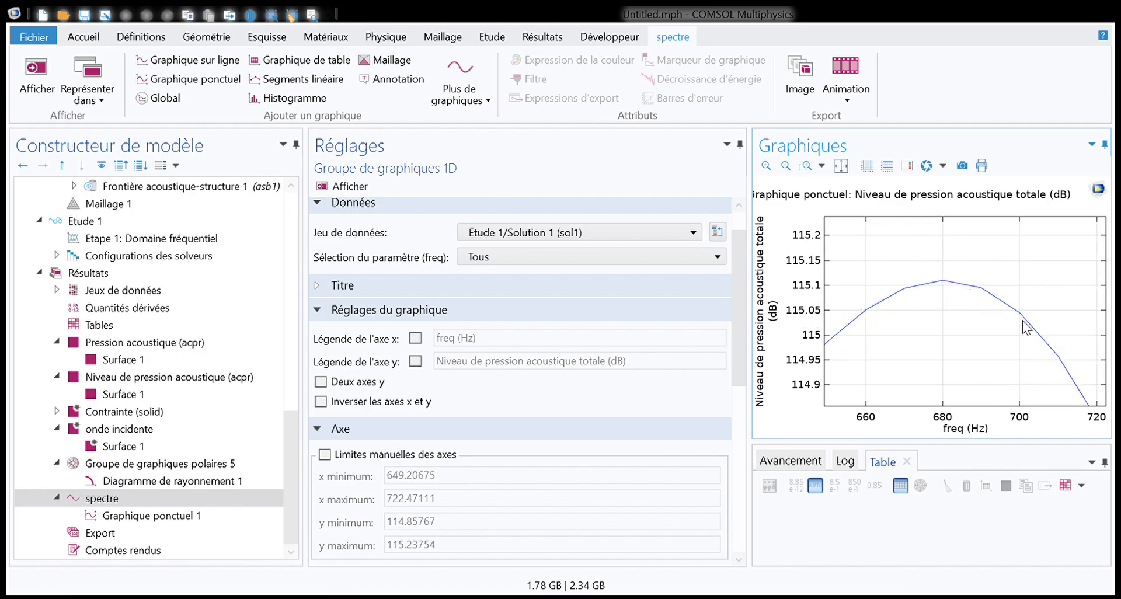
pyautogui.click(803, 169)
pyautogui.moveTo(940, 279); pyautogui.dragTo(995, 301)
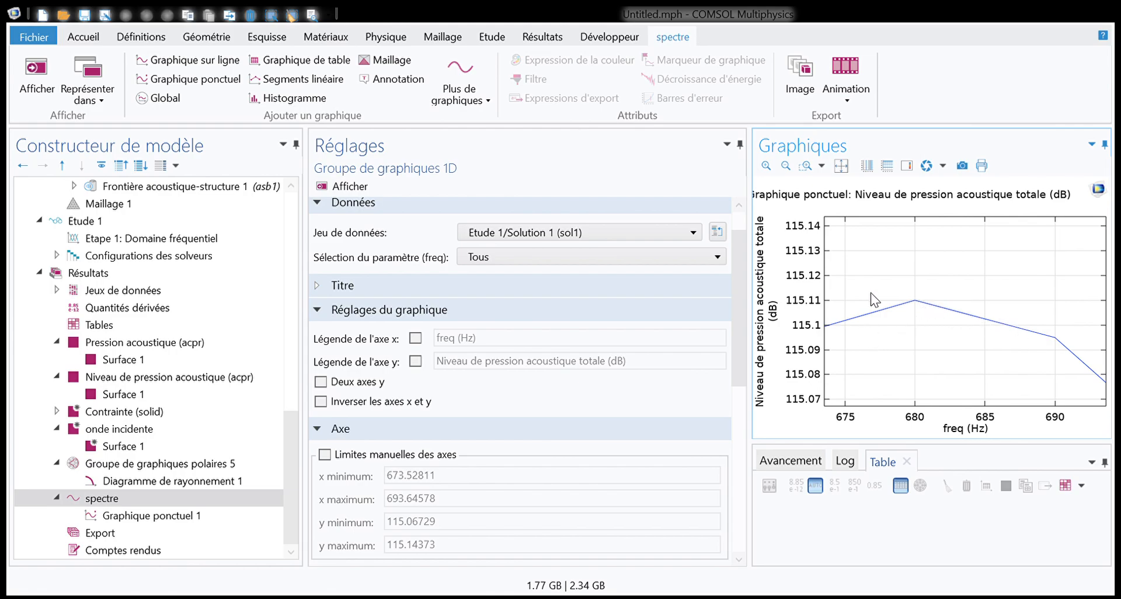
pyautogui.click(841, 165)
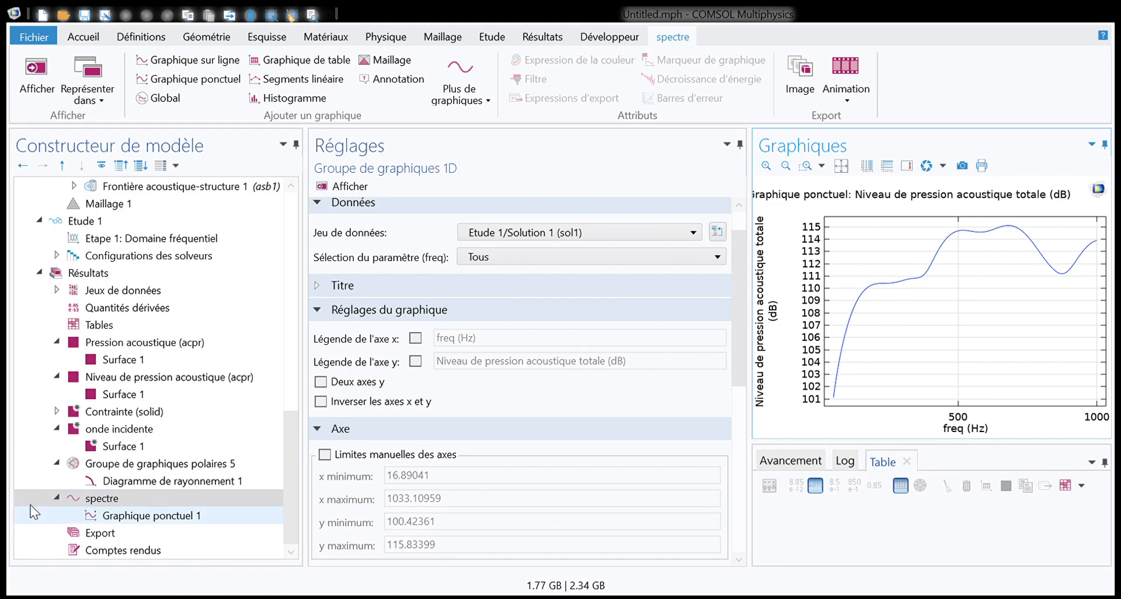
# Add a new 1D plot group to the results and label it spectre2
pyautogui.click(97, 505)
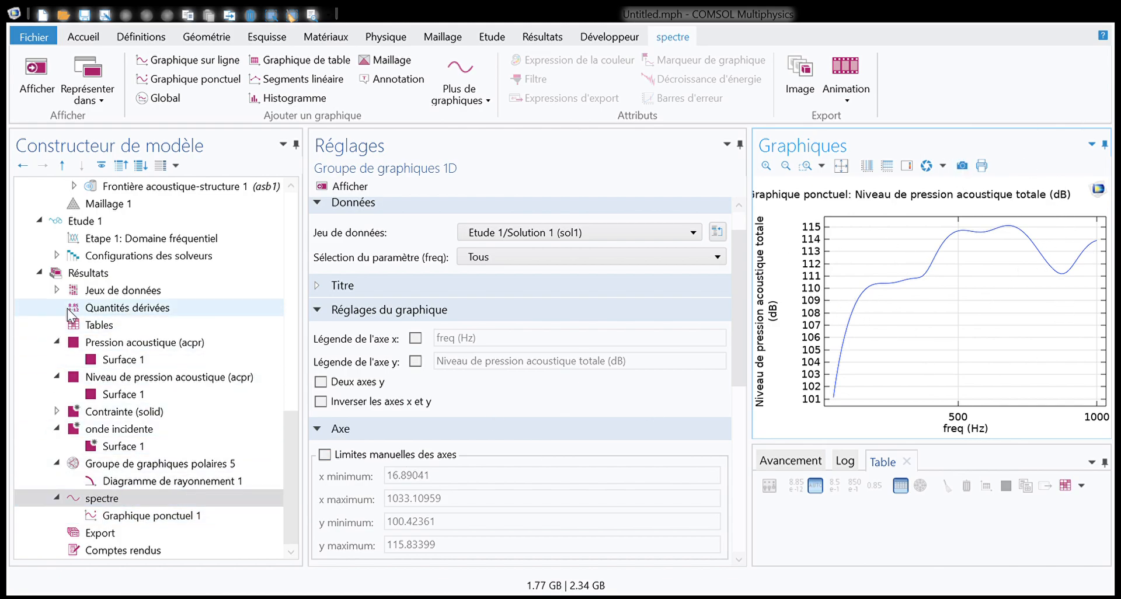
pyautogui.scroll(2, 70, 315)
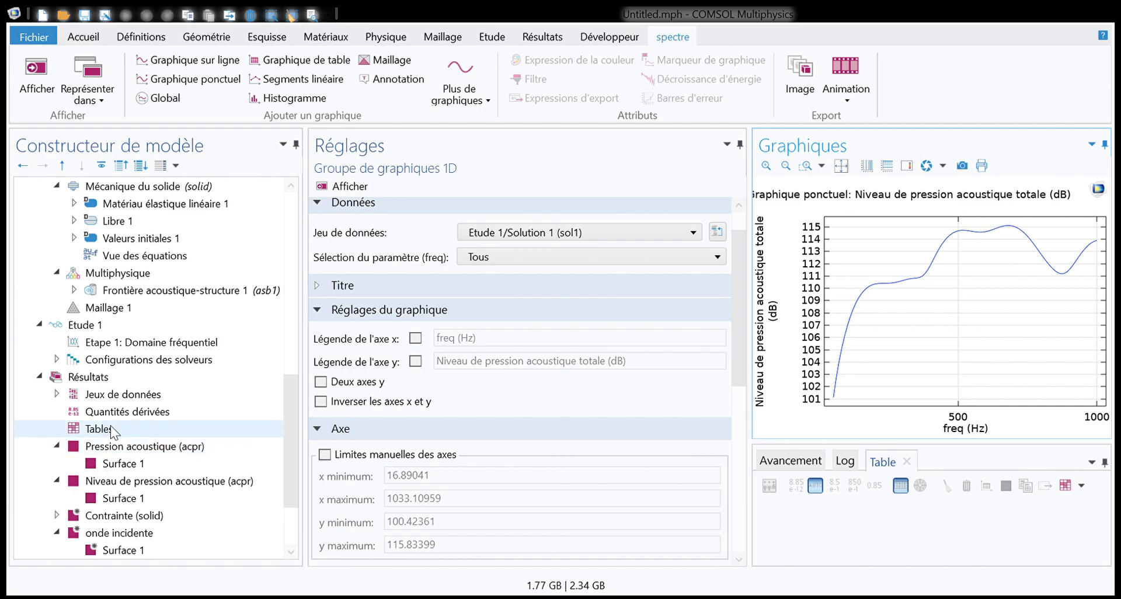
pyautogui.scroll(-2, 111, 429)
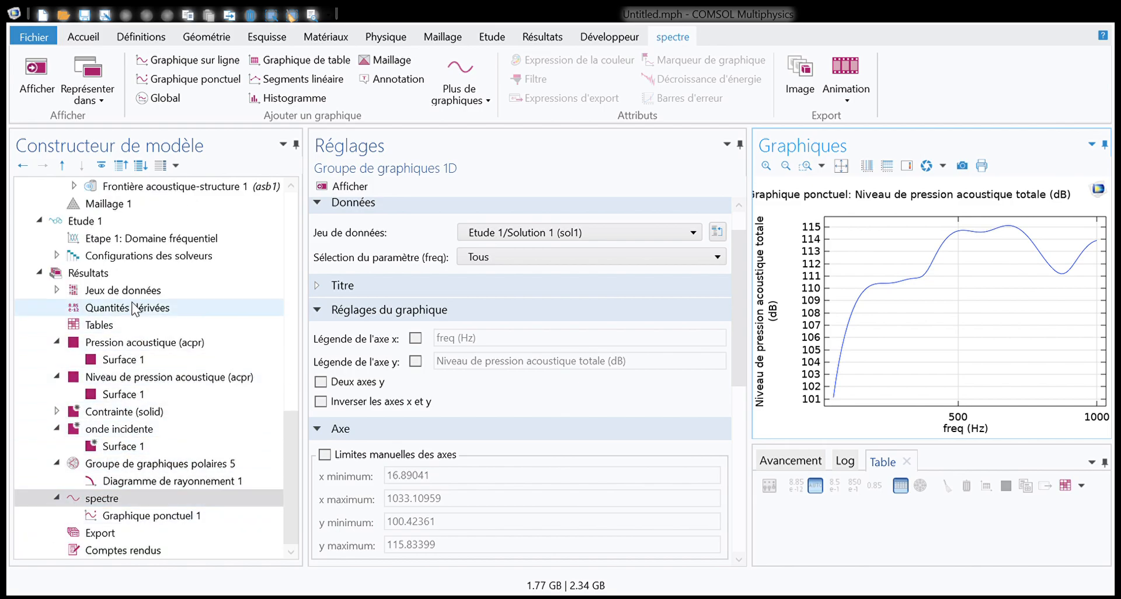
pyautogui.click(93, 255)
pyautogui.click(74, 275)
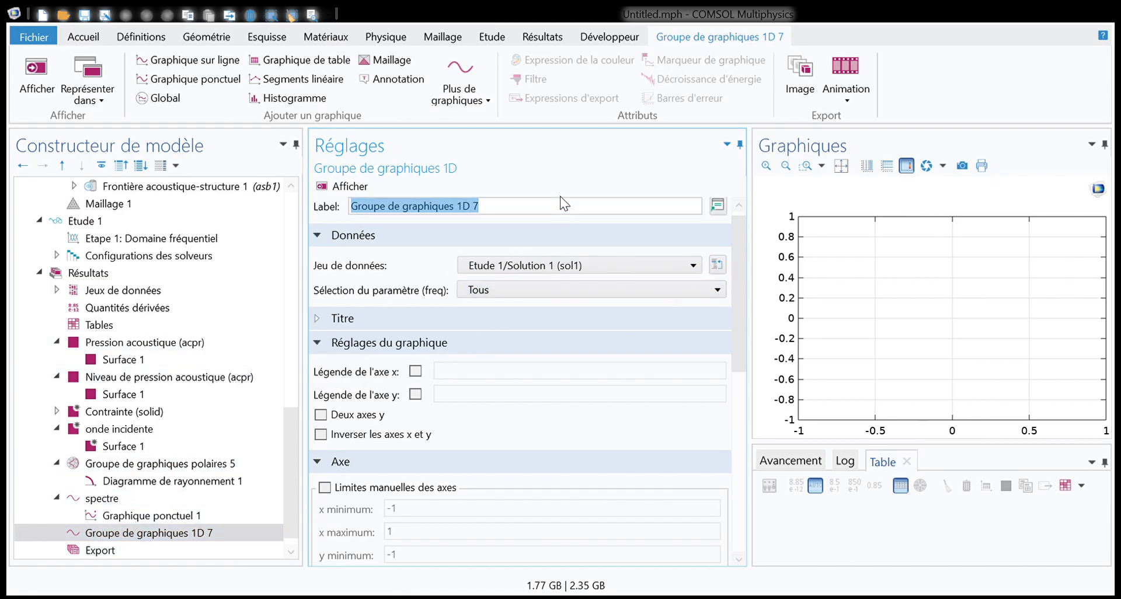
pyautogui.write('spectre2')
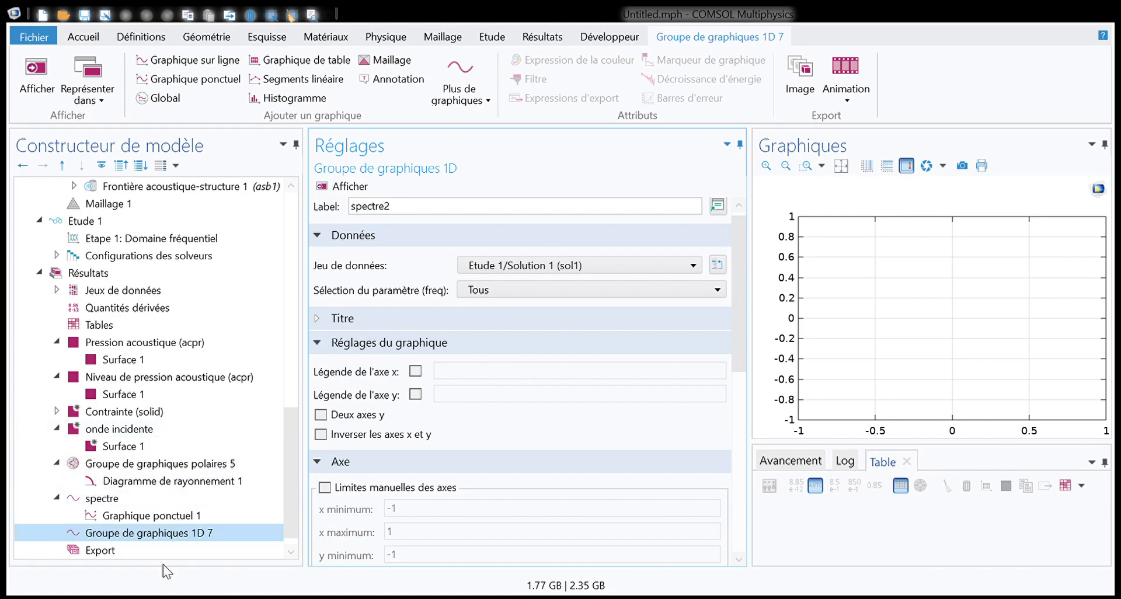
# Add a Global plot to spectre2 and open its first y-axis expression for editing
pyautogui.click(134, 535)
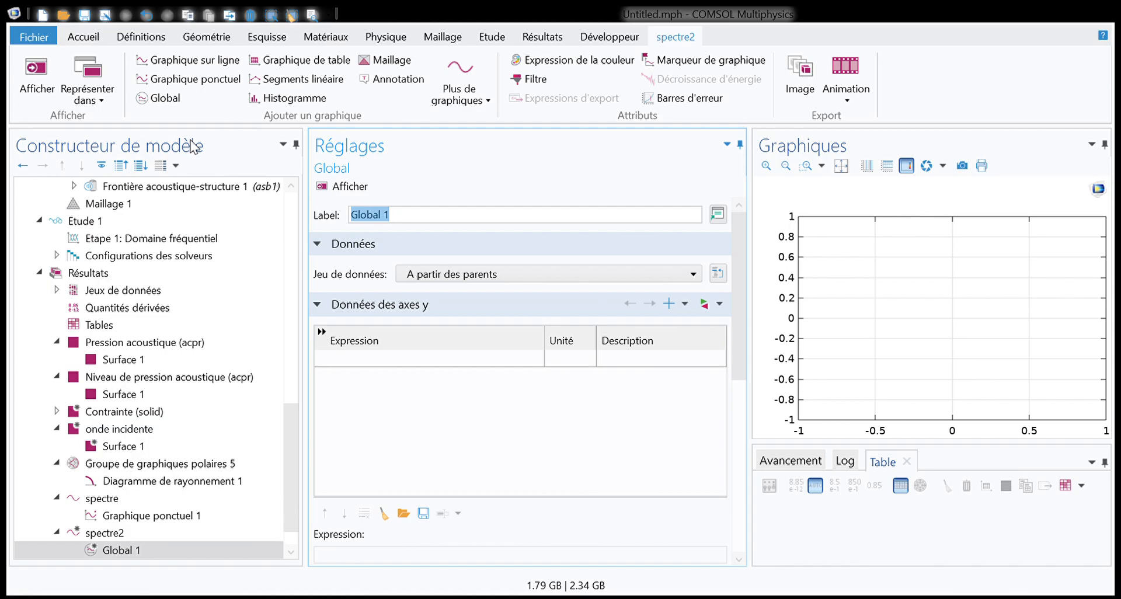
pyautogui.scroll(-1, 117, 525)
pyautogui.click(130, 515)
pyautogui.doubleClick(429, 361)
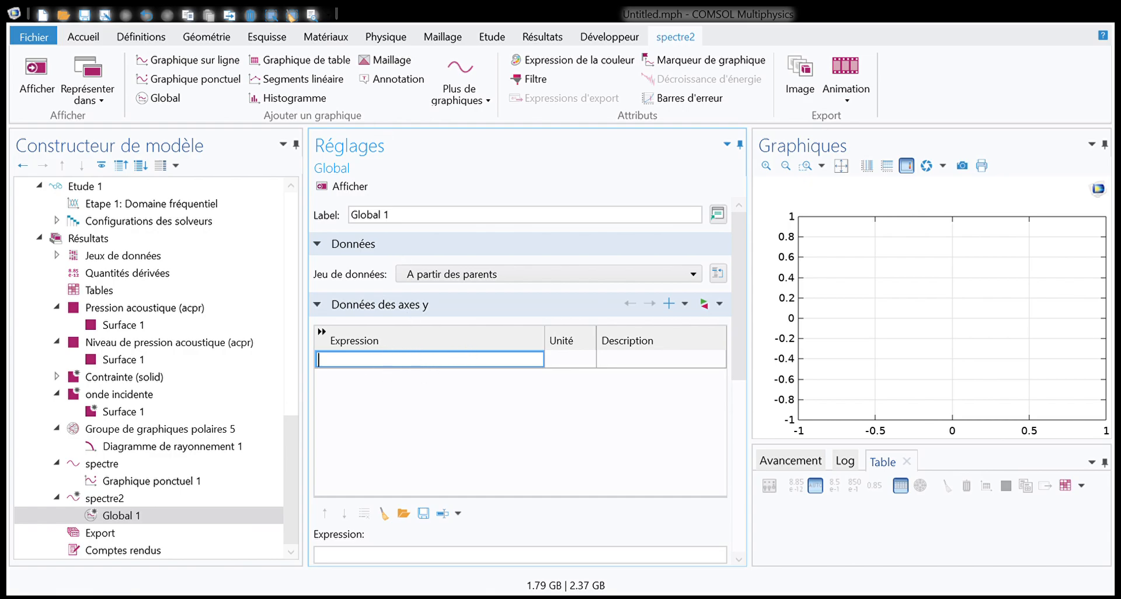
# Examine where the evaluation point of Graphique ponctuel 1 lies on the geometry and return to the empty expression of Global 1
pyautogui.click(100, 481)
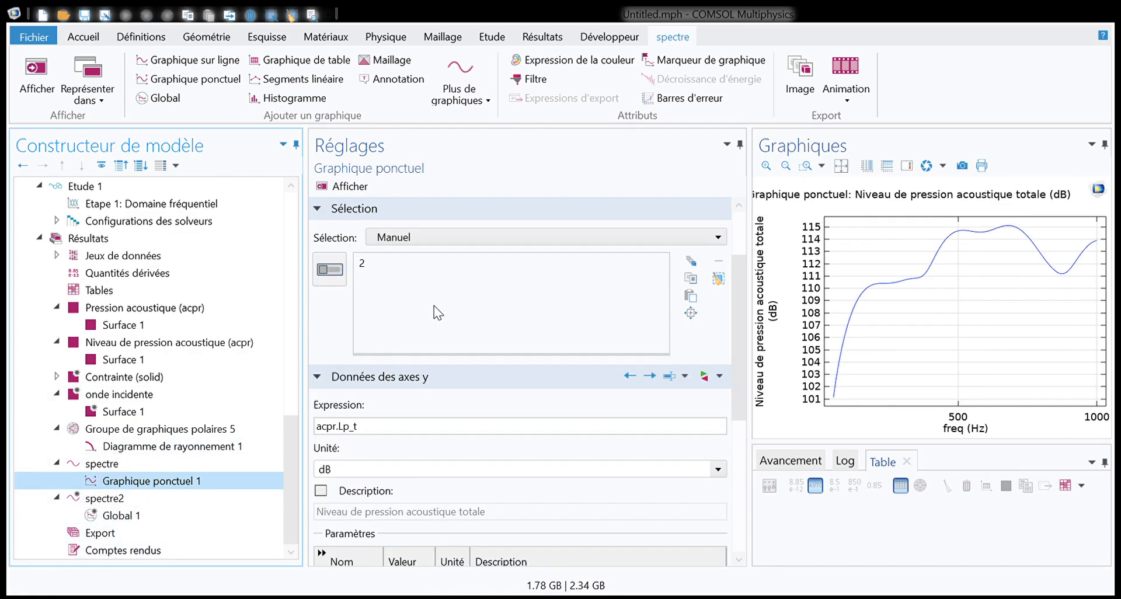
pyautogui.click(329, 270)
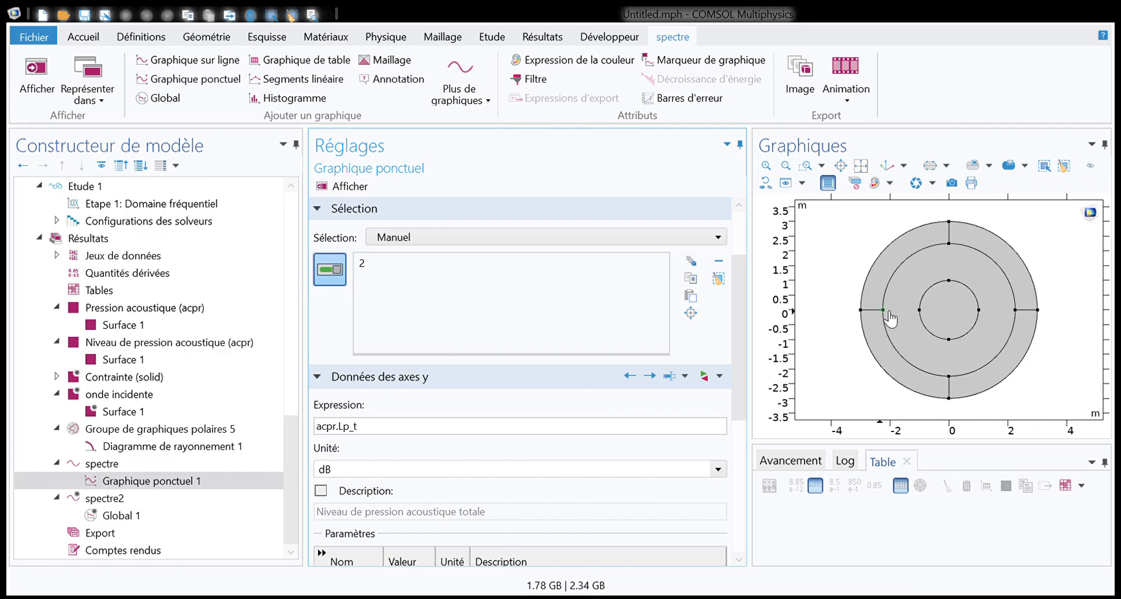
pyautogui.click(130, 516)
pyautogui.click(379, 360)
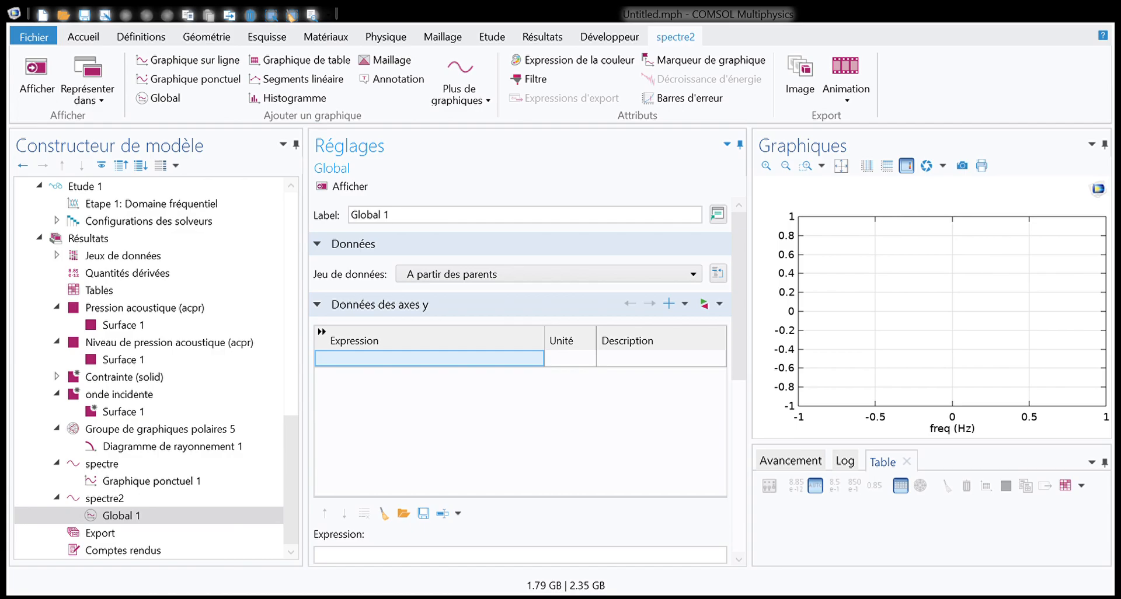
pyautogui.click(387, 365)
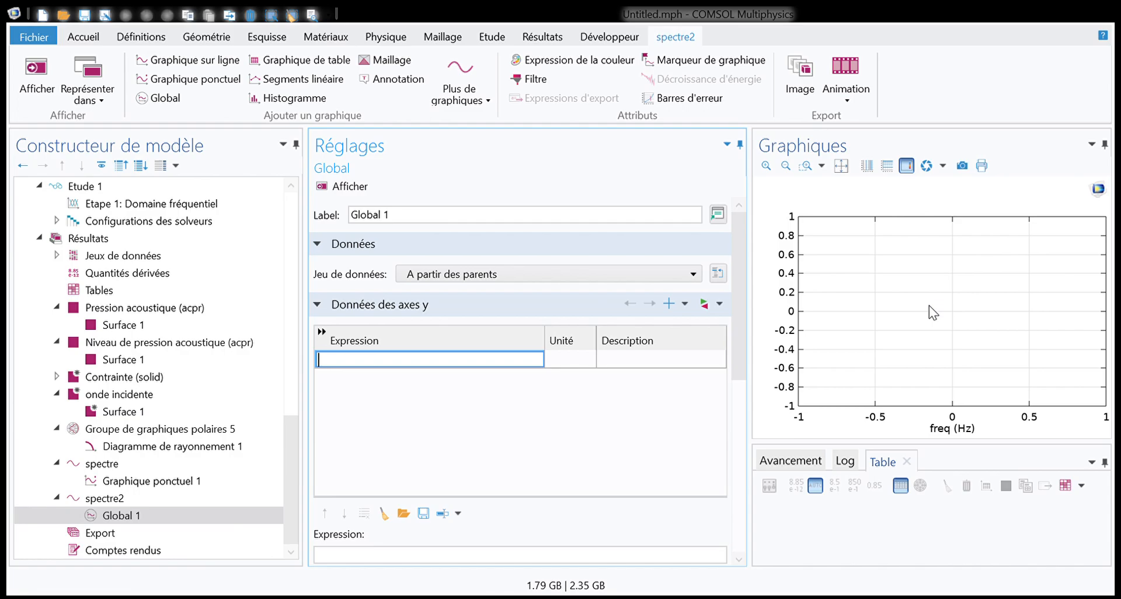
# Copy the expression acpr.Lp_t from Graphique ponctuel 1 into the first y-axis expression of Global 1
pyautogui.click(119, 484)
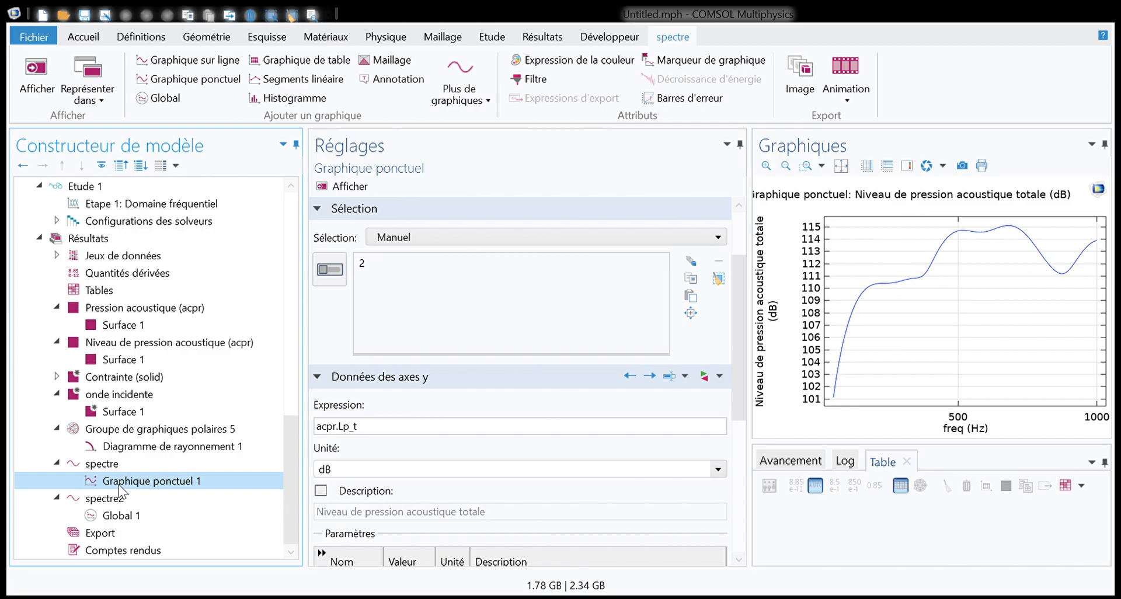
pyautogui.doubleClick(375, 427)
pyautogui.hotkey('ctrl', 'c')
pyautogui.click(152, 515)
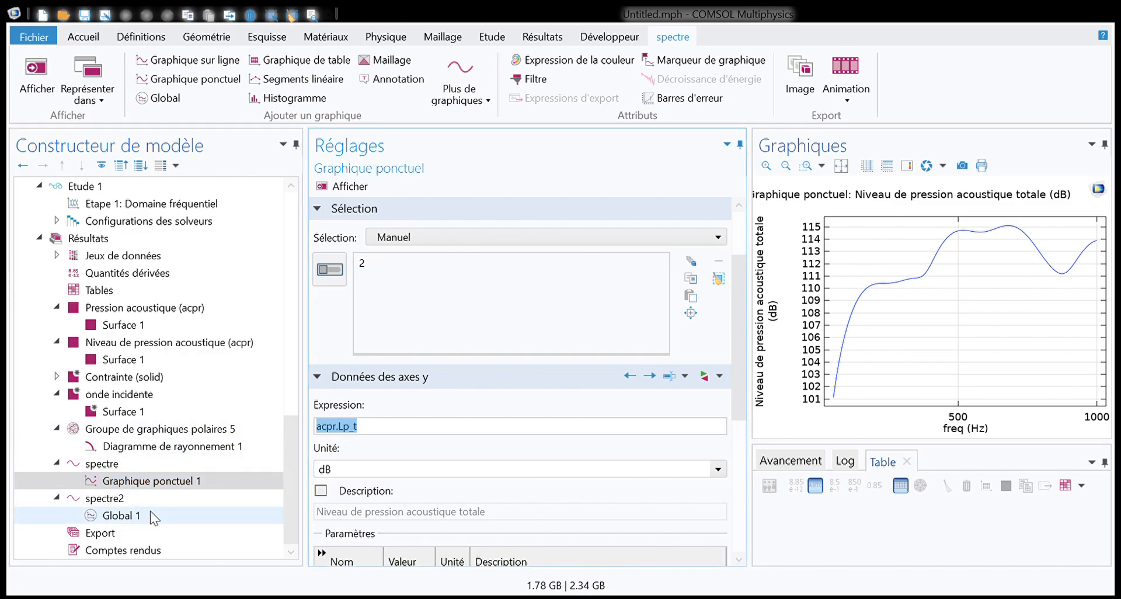
pyautogui.click(407, 364)
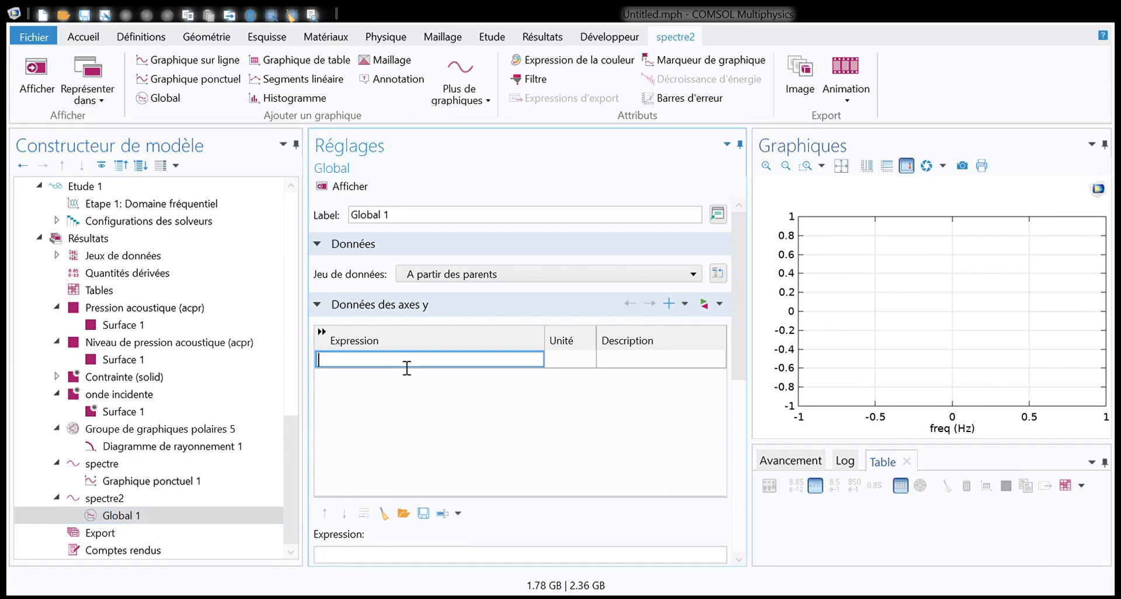
pyautogui.hotkey('ctrl', 'v')
# Wrap acpr.Lp_t in a subst( call and append the coordinate substitutions x,-1.5,y,0
pyautogui.click(319, 360)
pyautogui.write('subst(')
pyautogui.click(408, 365)
pyautogui.write(',x,-1.5,y,0')
# Recheck the coordinates of point 2 on the geometry against the substitution values in Global 1
pyautogui.click(107, 483)
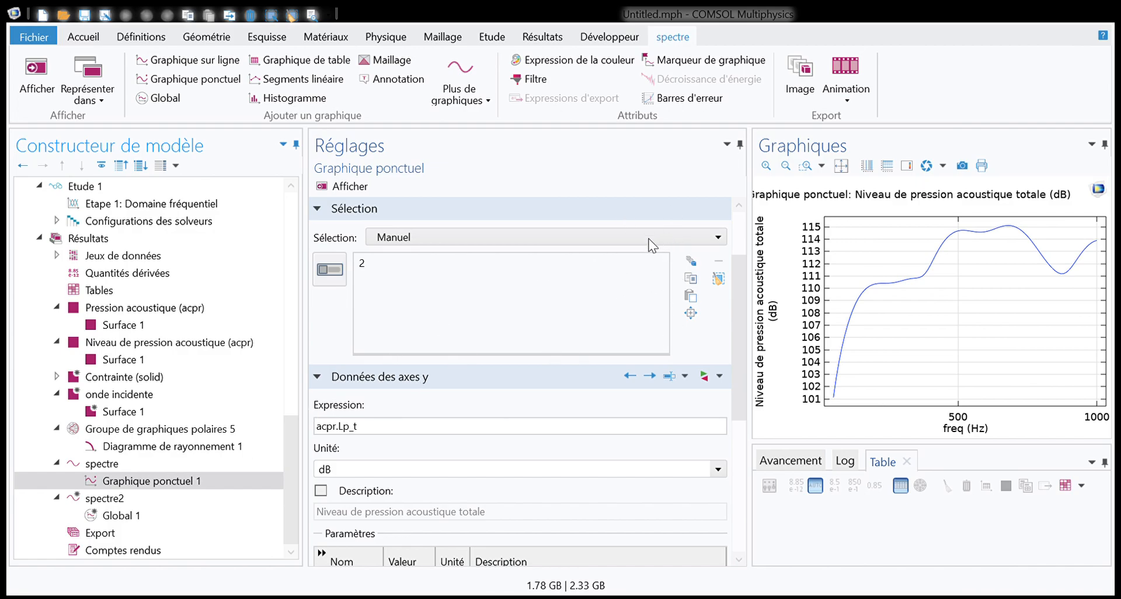
pyautogui.click(329, 268)
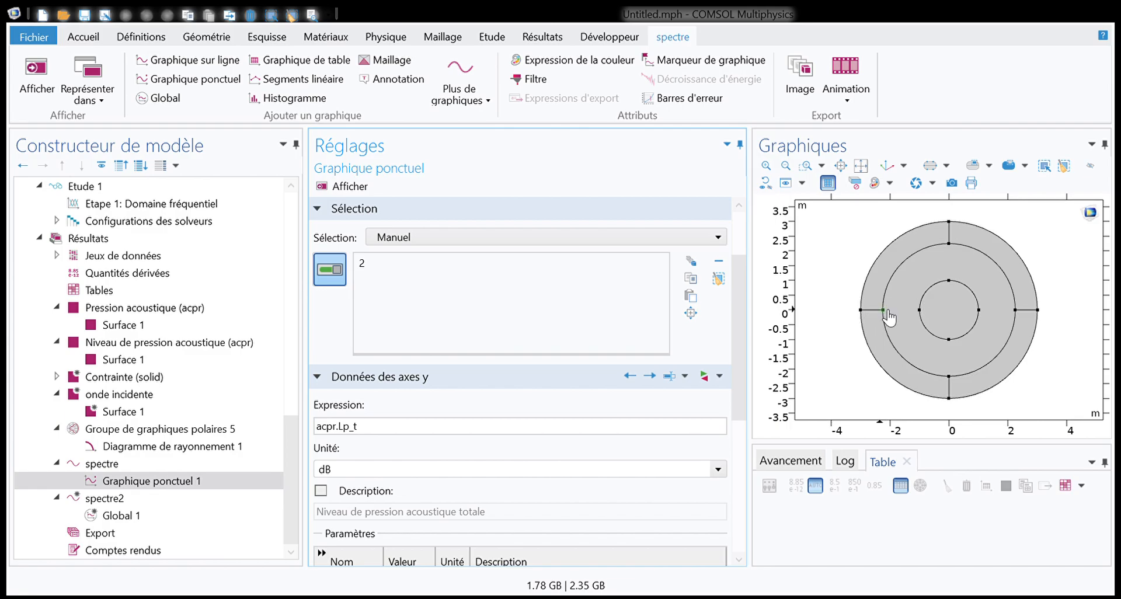
pyautogui.click(125, 516)
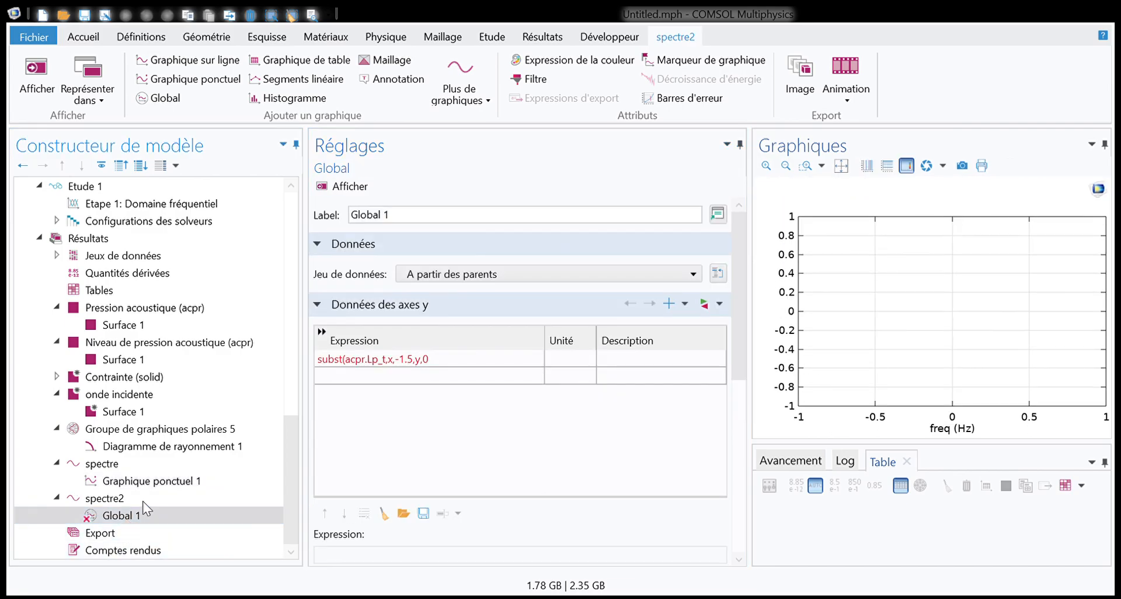
# Complete the y-axis expression of Global 1 as subst(acpr.Lp_t,x,-1.5,y,0), without a z substitution
pyautogui.click(434, 363)
pyautogui.click(438, 363)
pyautogui.write(',')
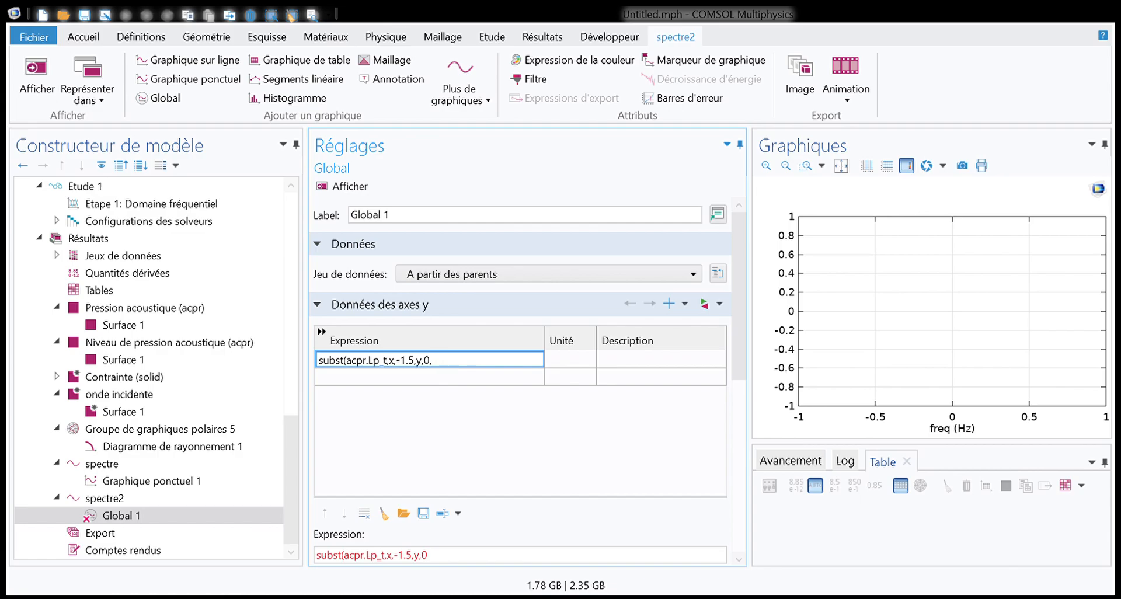
pyautogui.write('z')
pyautogui.write(',0')
pyautogui.press('BackSpace')
pyautogui.press('BackSpace')
pyautogui.press('BackSpace')
pyautogui.write(')')
pyautogui.click(387, 414)
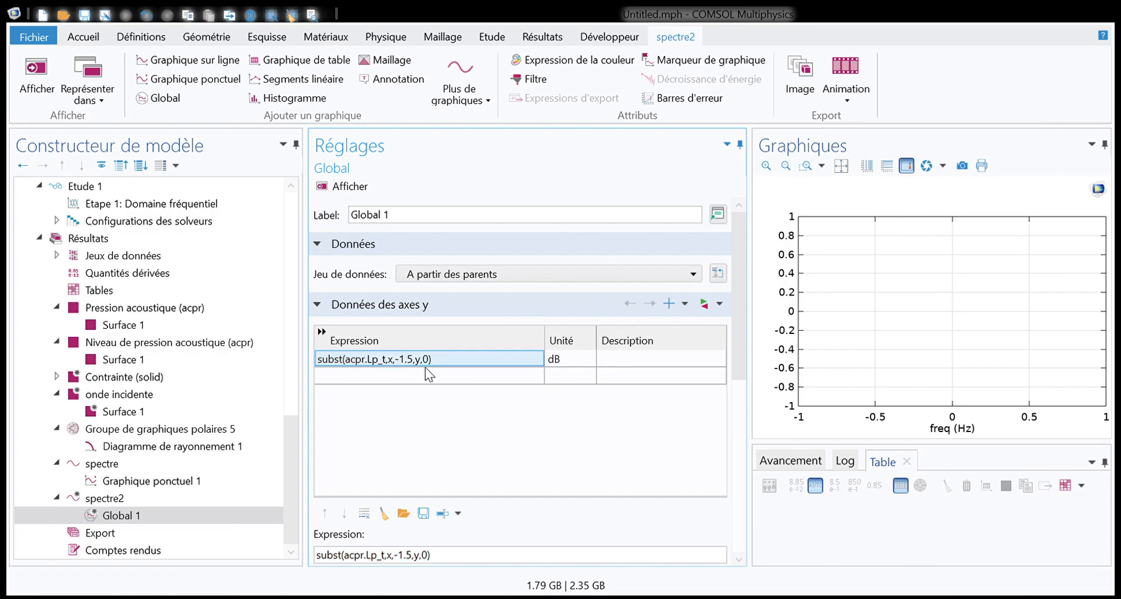
# Try to plot Global 1 with the substitution expression and select that expression again
pyautogui.click(356, 362)
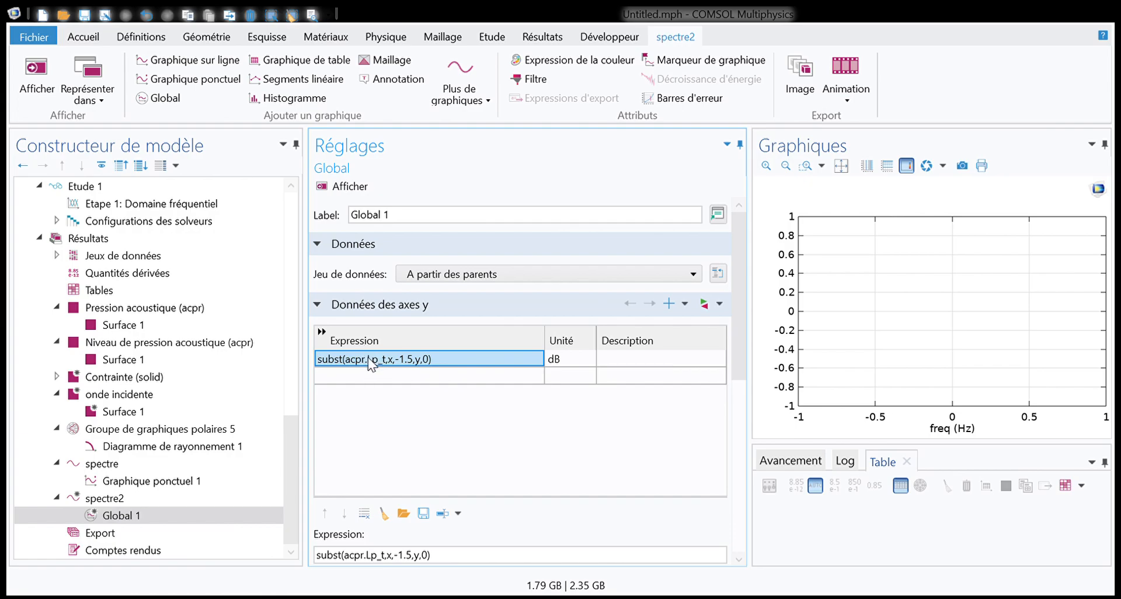
pyautogui.click(339, 193)
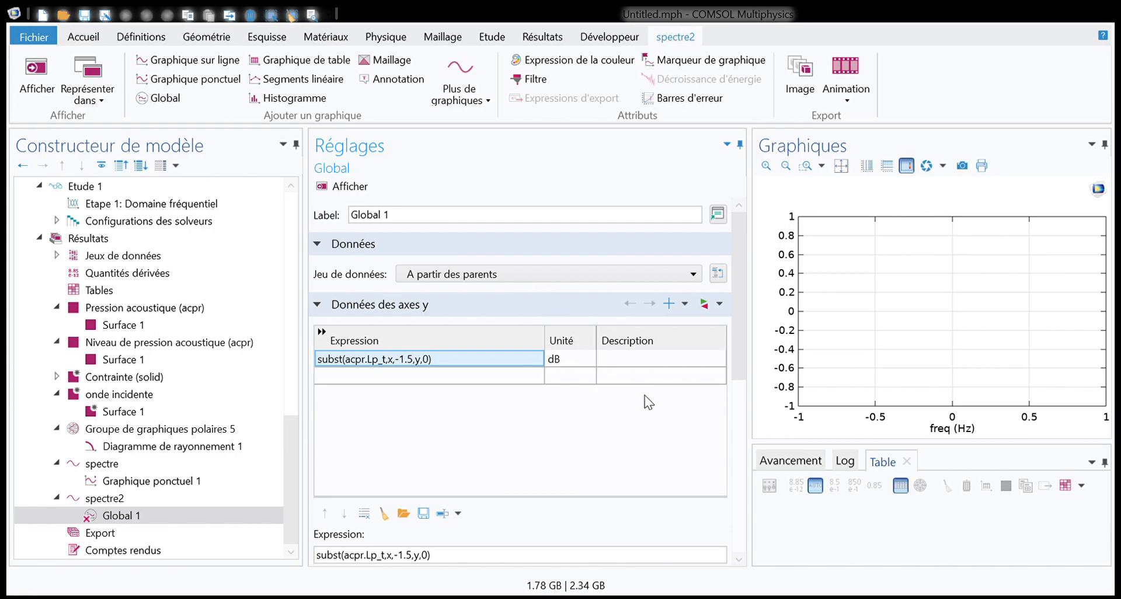
pyautogui.click(392, 365)
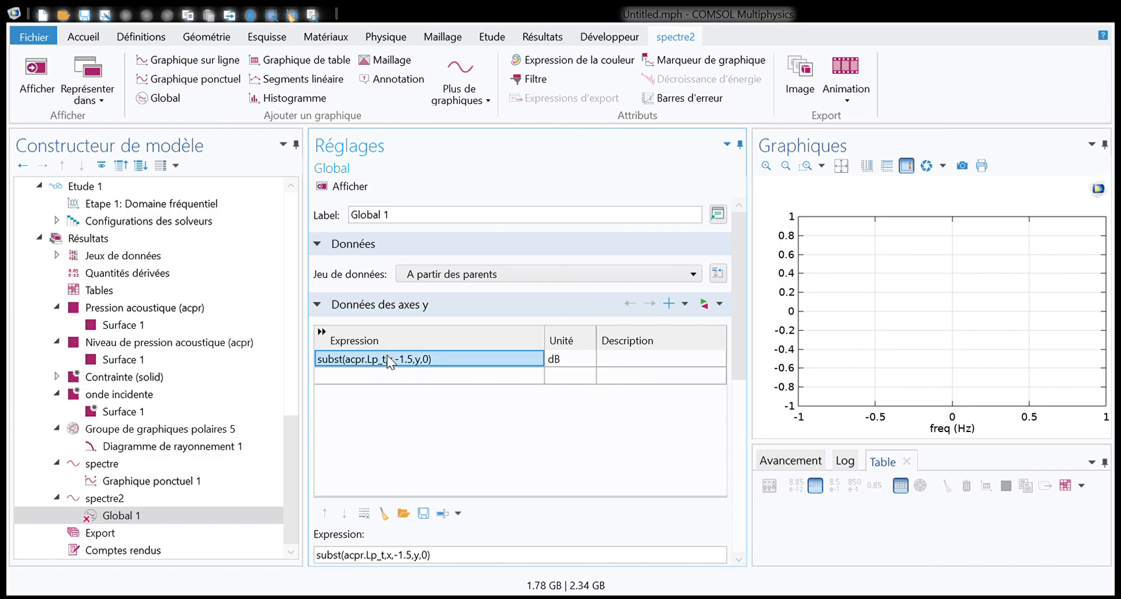
# Replace the Global 1 y-axis expression with the exterior-field sound pressure level acpr.efc1.Lp_pext
pyautogui.click(398, 370)
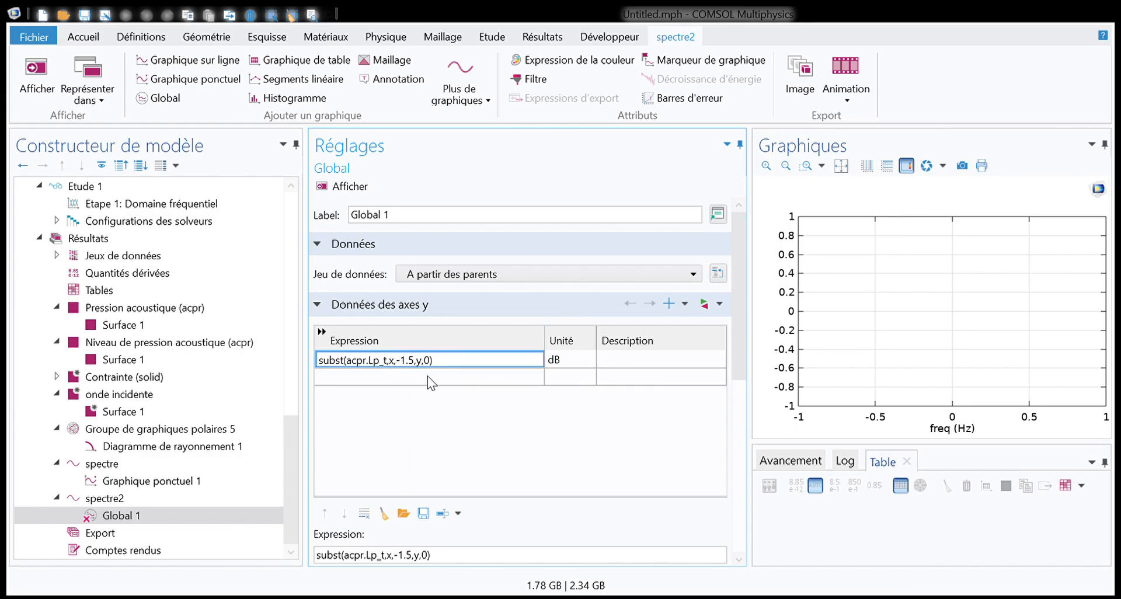
pyautogui.click(706, 305)
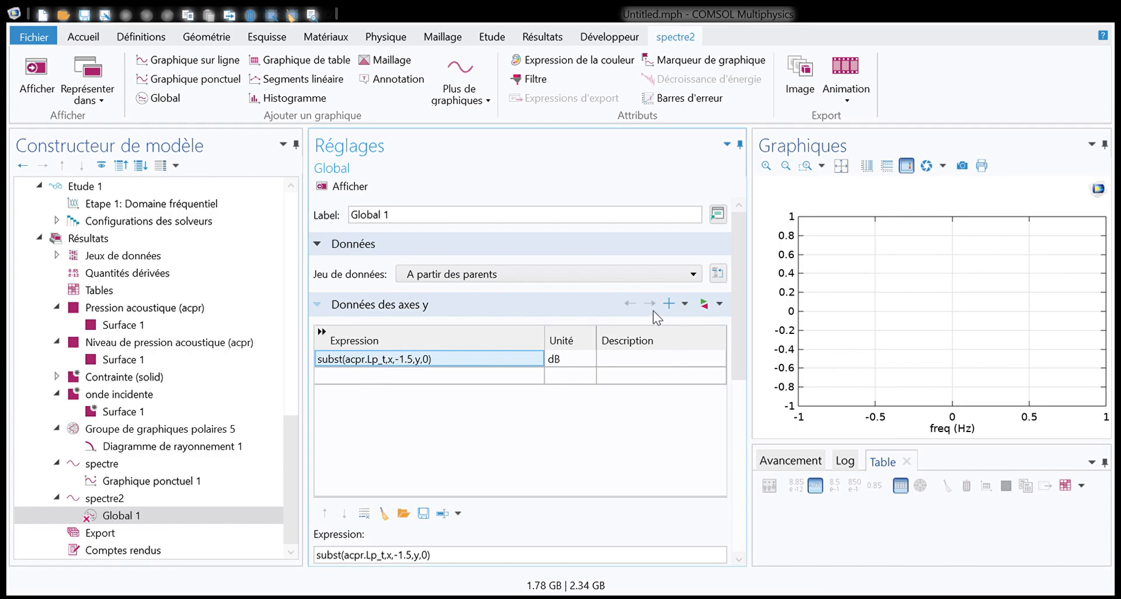
pyautogui.click(467, 374)
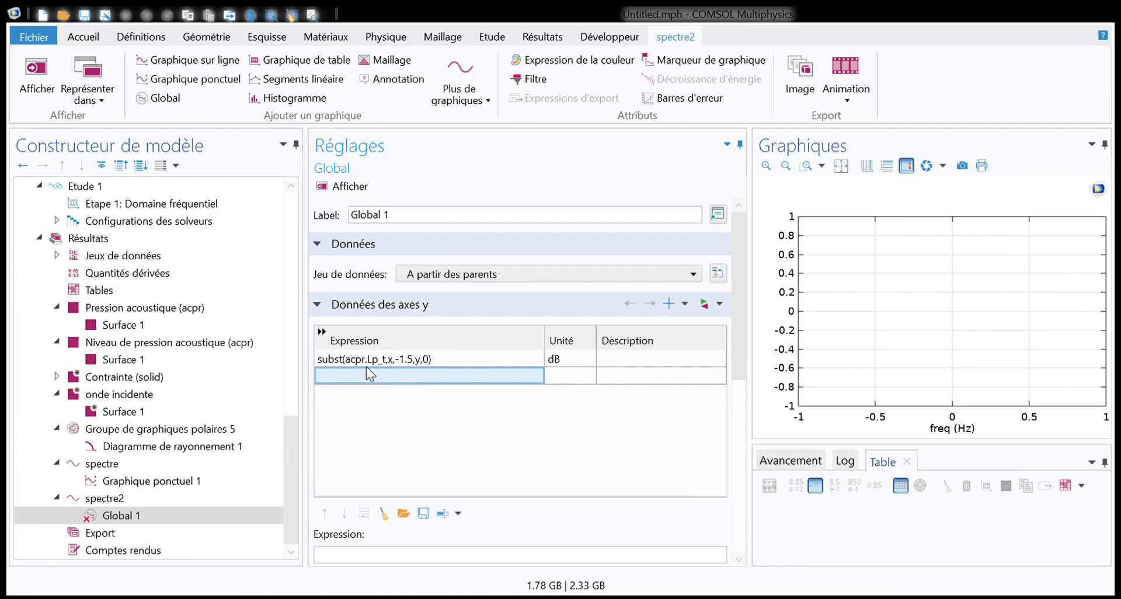
pyautogui.doubleClick(750, 460)
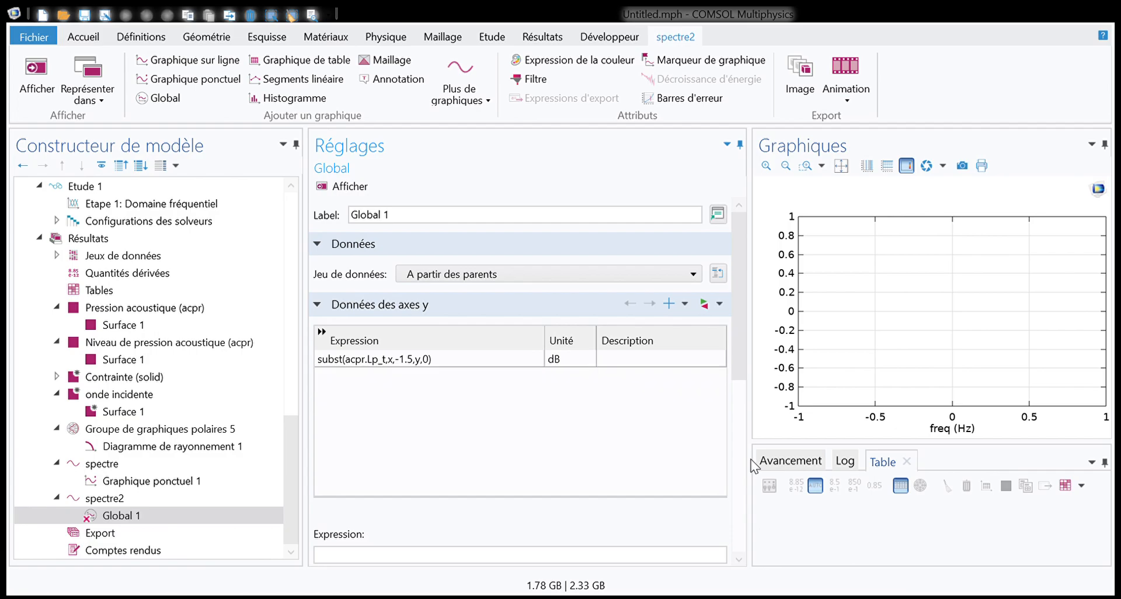
pyautogui.click(320, 360)
pyautogui.click(320, 359)
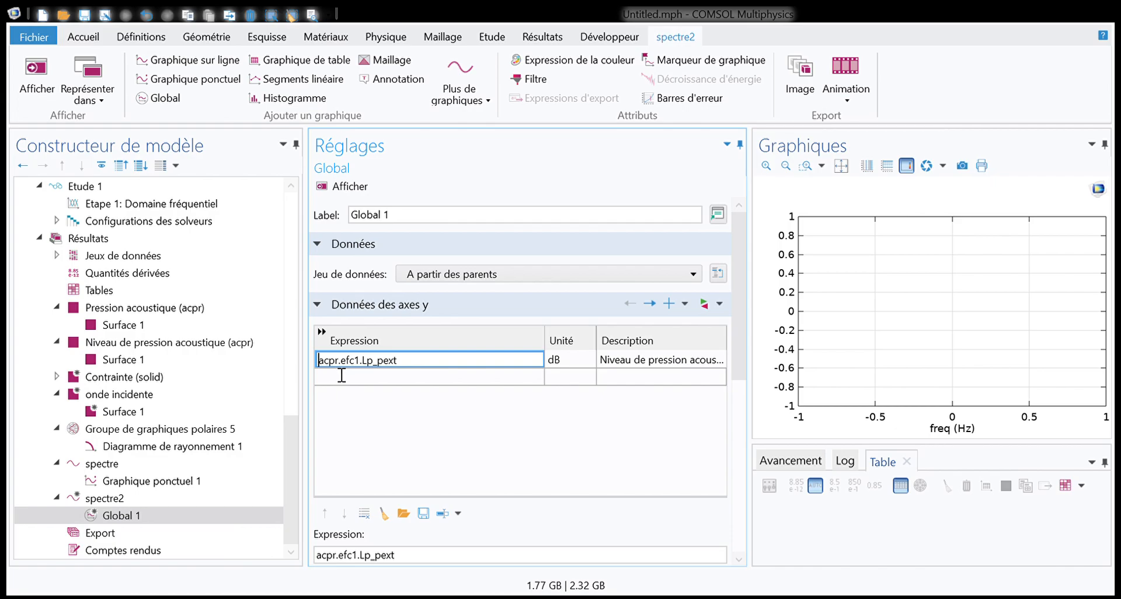
# Wrap the expression as subst(acpr.efc1.Lp_pext,x,1.5,y,0) to evaluate the exterior field at x = 1.5, y = 0
pyautogui.write('subst(')
pyautogui.press('End')
pyautogui.write(',x,1.5,y,0)')
pyautogui.moveTo(424, 365); pyautogui.dragTo(354, 366)
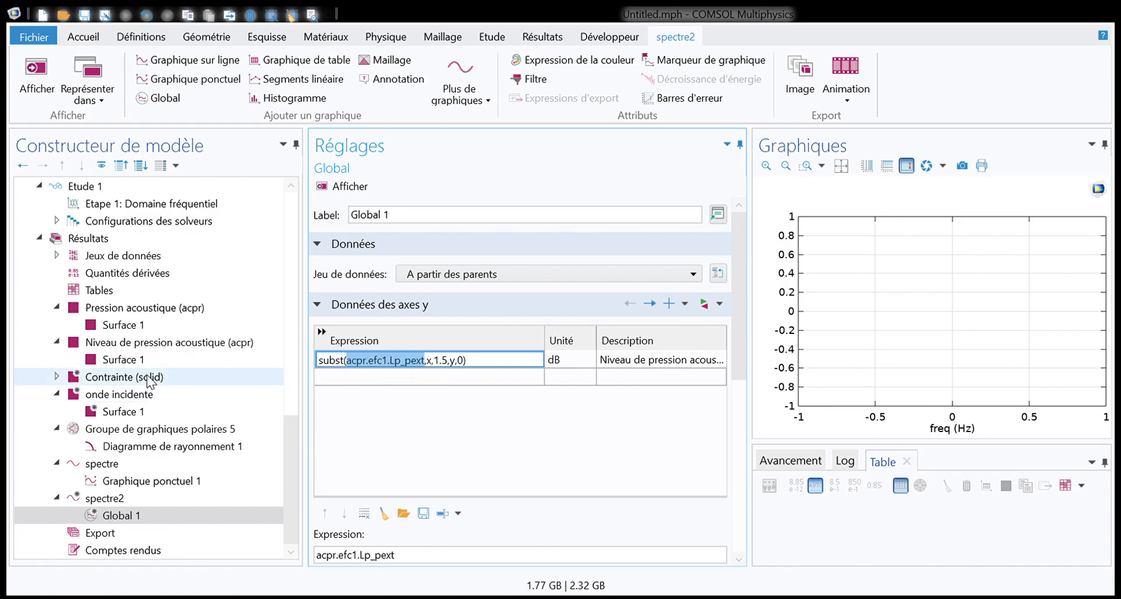
# Examine the equation, field variable name and boundary selection of Résolution du champ extérieur 1
pyautogui.scroll(5, 181, 308)
pyautogui.click(184, 274)
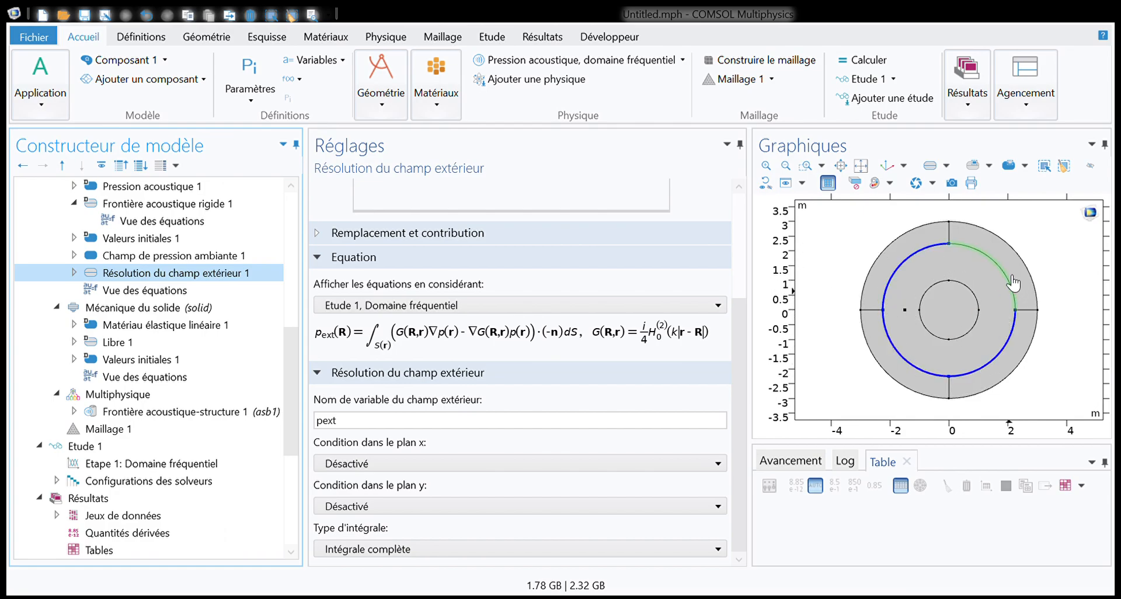
pyautogui.click(384, 346)
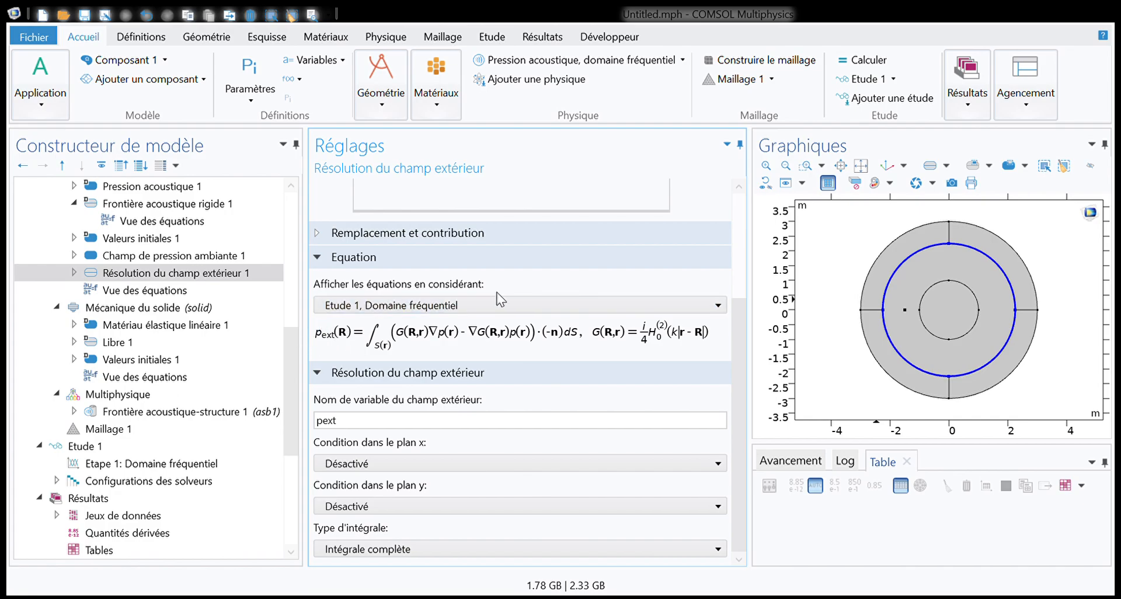
pyautogui.click(891, 301)
# Set the x coordinate in the Global 1 expression of spectre2 to 100
pyautogui.scroll(-2, 100, 497)
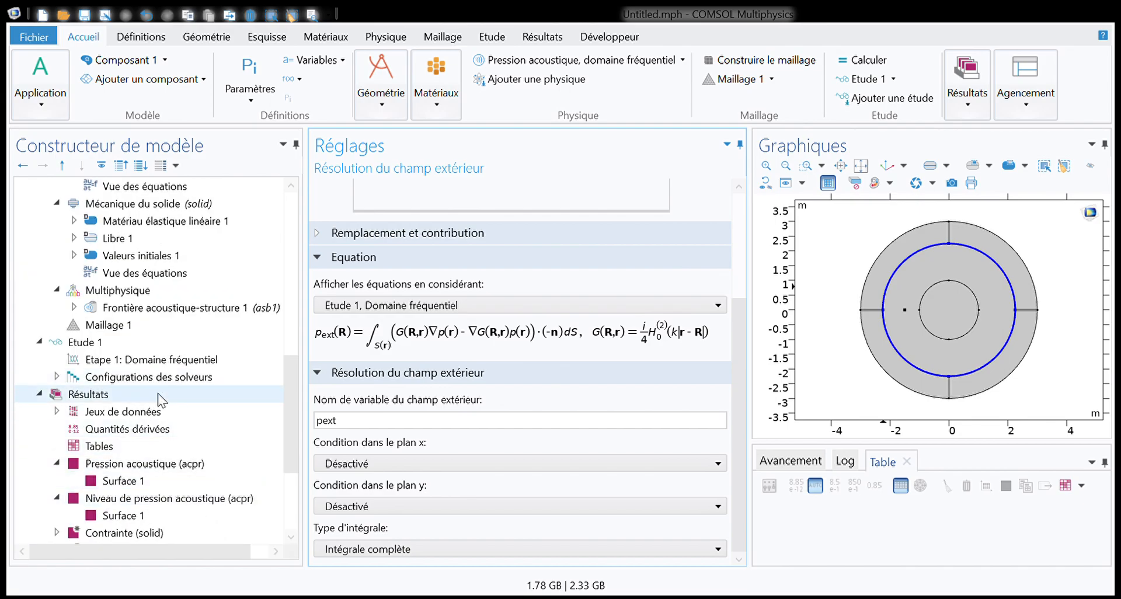
pyautogui.scroll(-4, 128, 461)
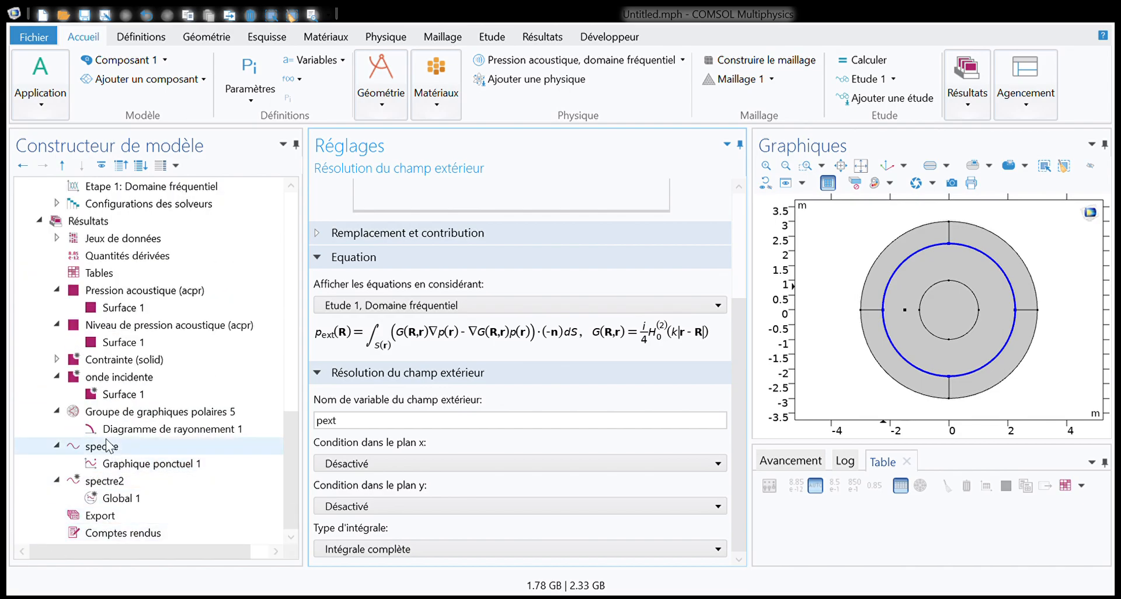
pyautogui.click(117, 497)
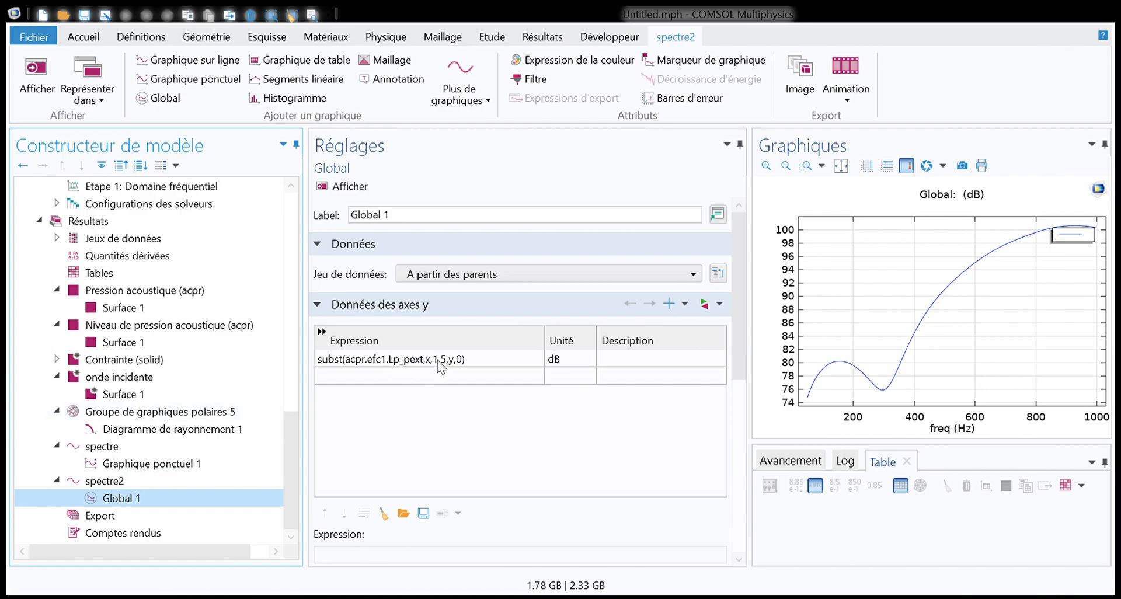
pyautogui.click(431, 360)
pyautogui.click(444, 360)
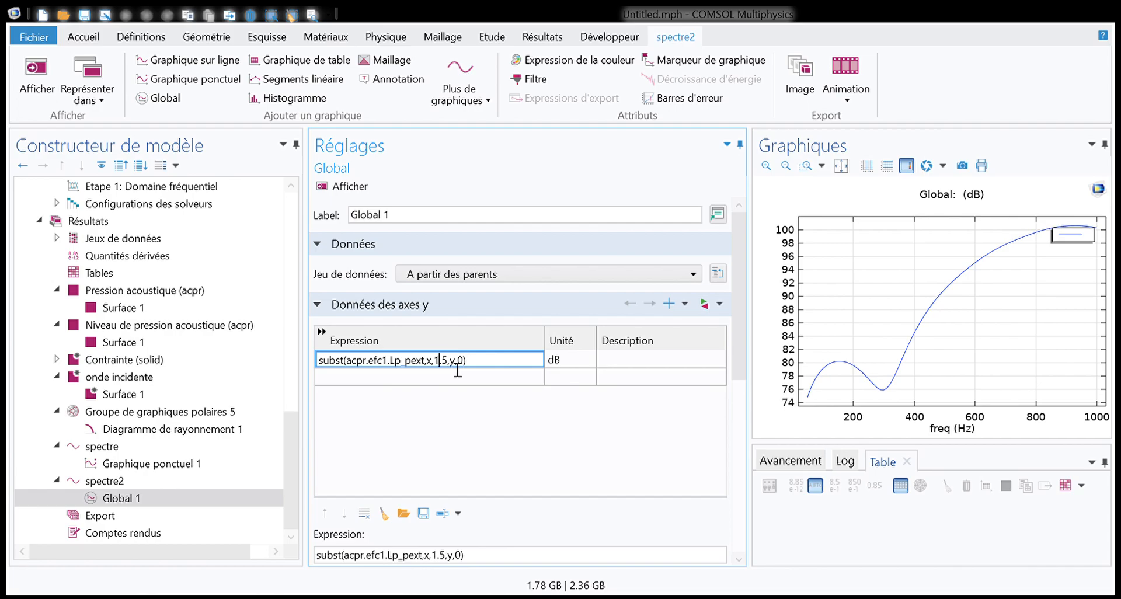
pyautogui.doubleClick(443, 362)
pyautogui.write('100')
# Check which point the spectre point graph uses and replot Global 1 of spectre2
pyautogui.click(109, 464)
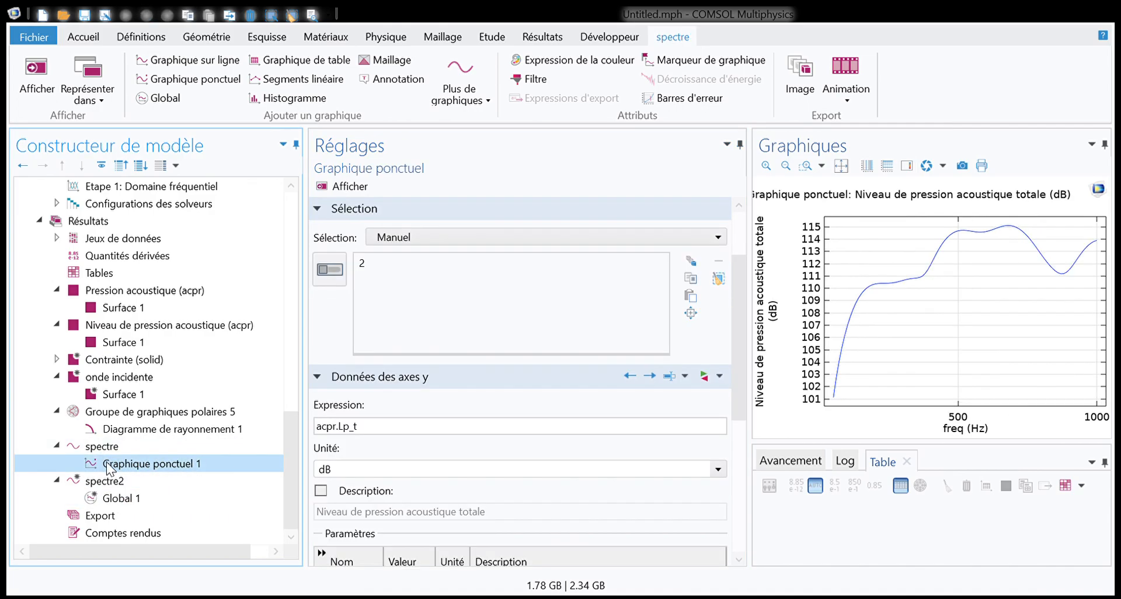
pyautogui.click(338, 272)
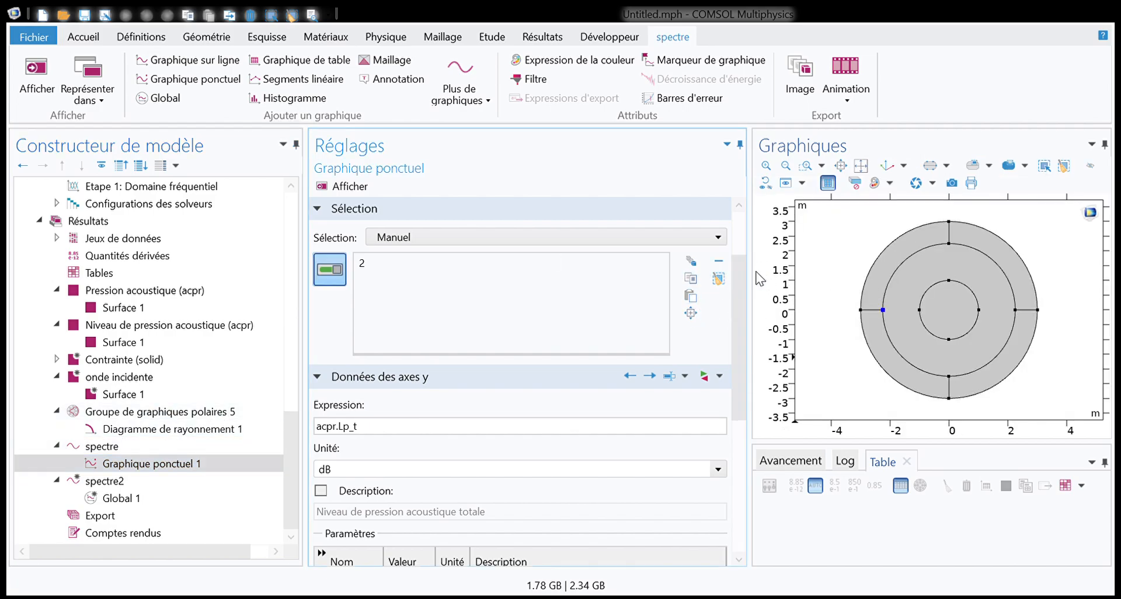
pyautogui.click(121, 498)
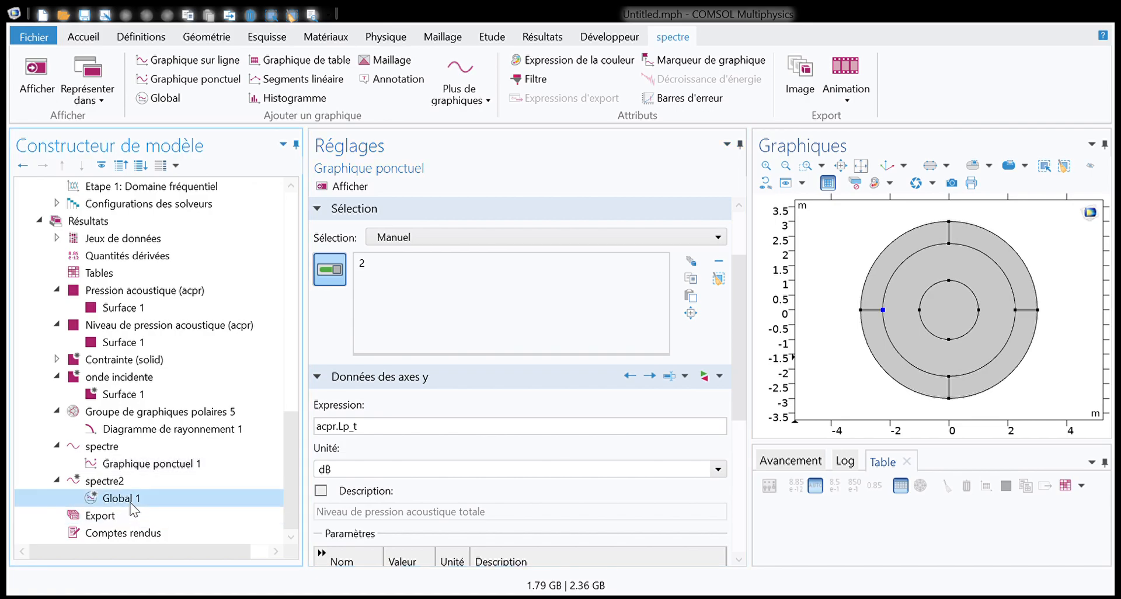
pyautogui.click(348, 186)
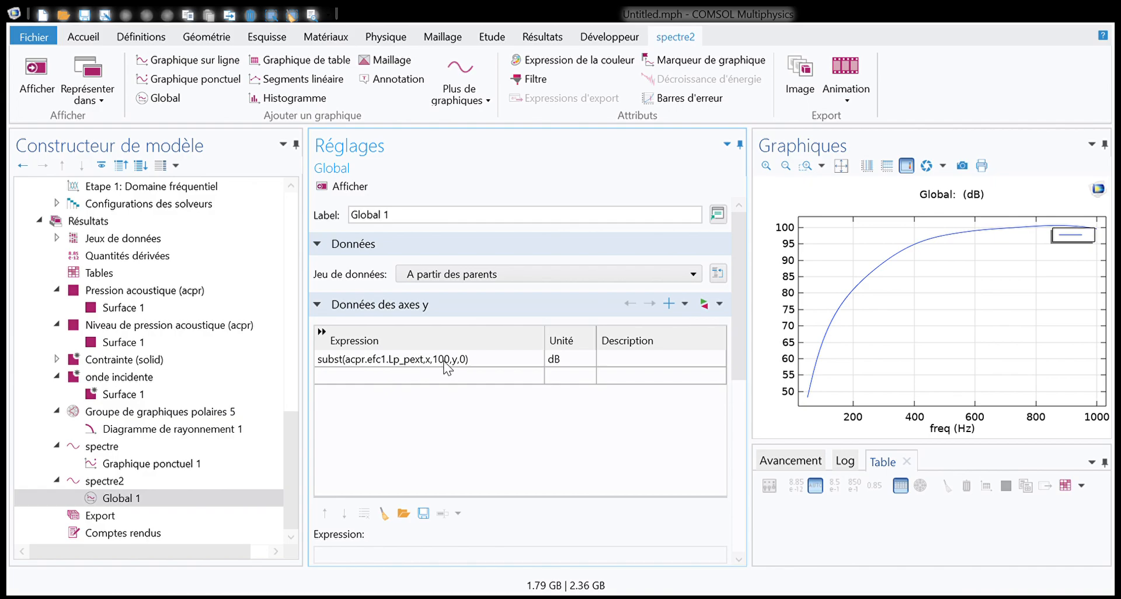
pyautogui.scroll(-5, 447, 366)
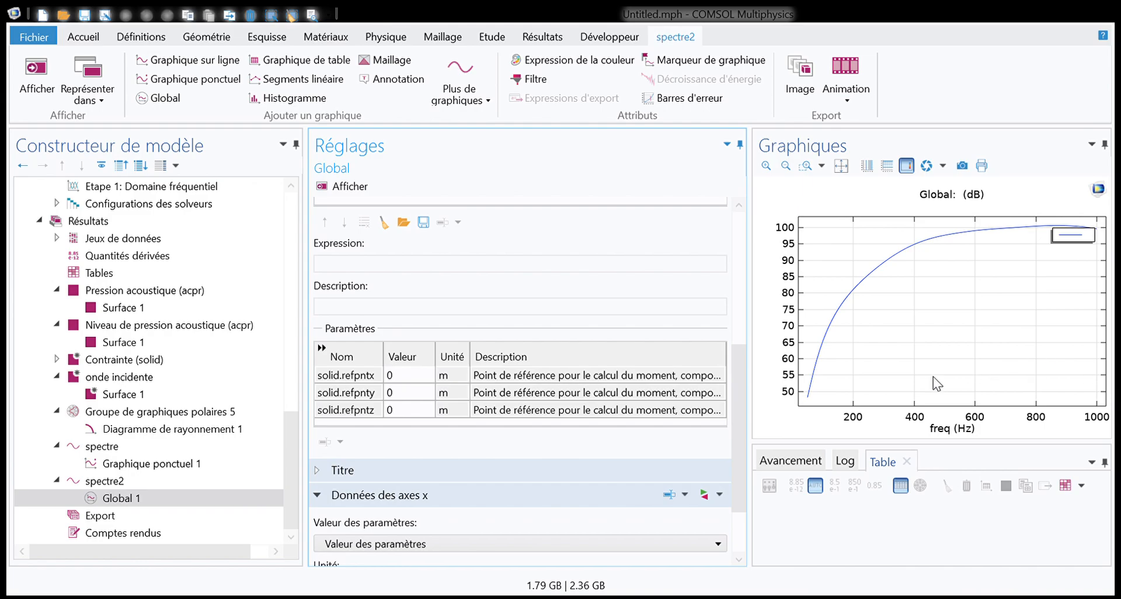
pyautogui.scroll(5, 457, 397)
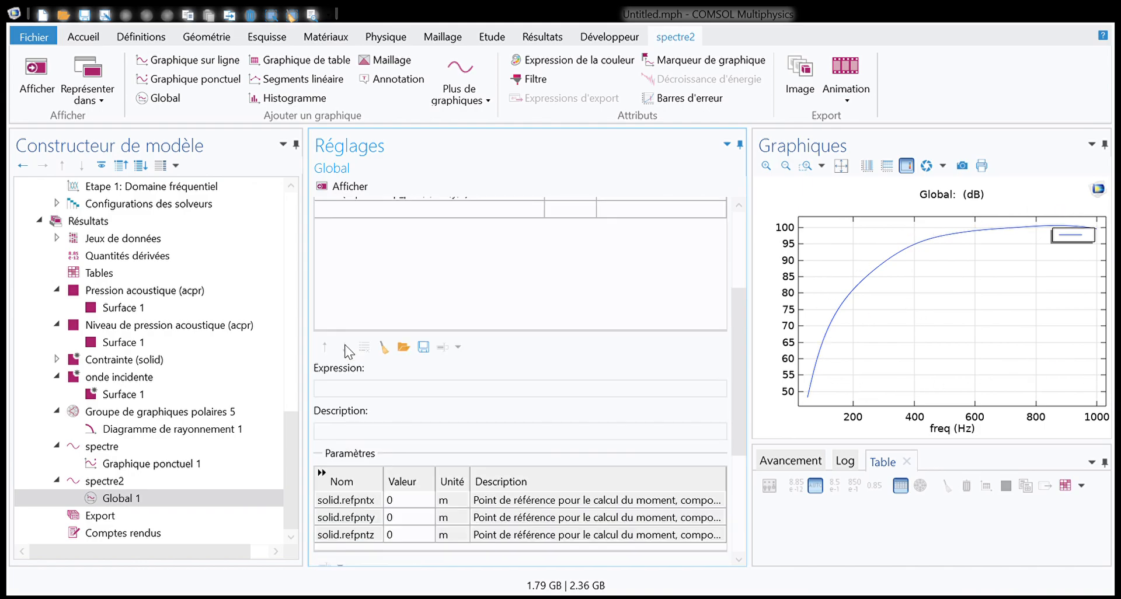
pyautogui.scroll(-5, 467, 406)
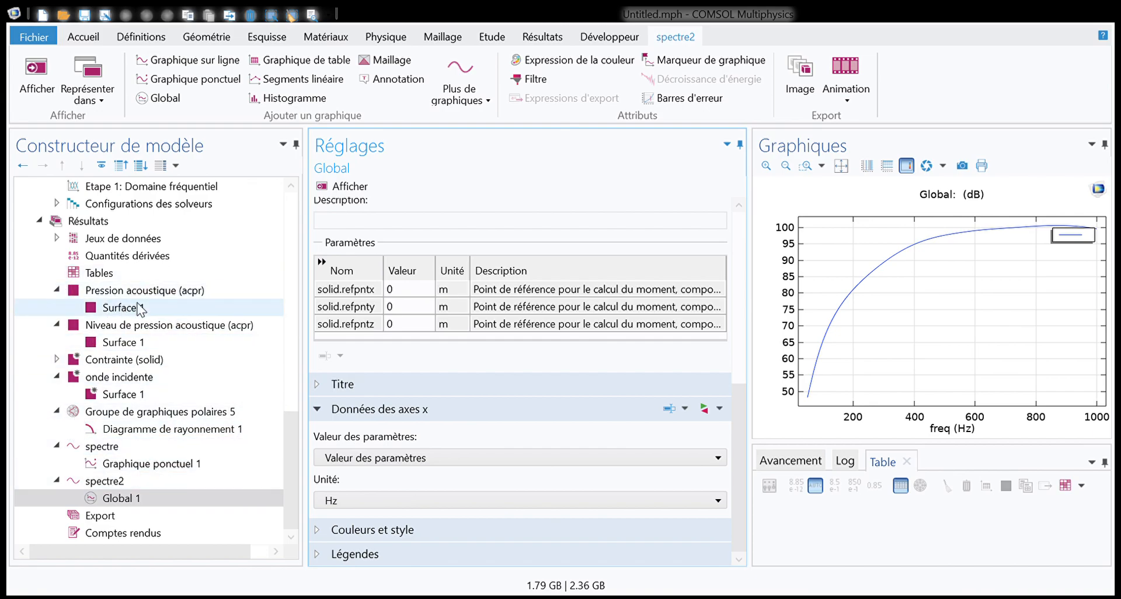
# Build the physics-controlled mesh Maillage 1 with Normal element size
pyautogui.scroll(2, 175, 350)
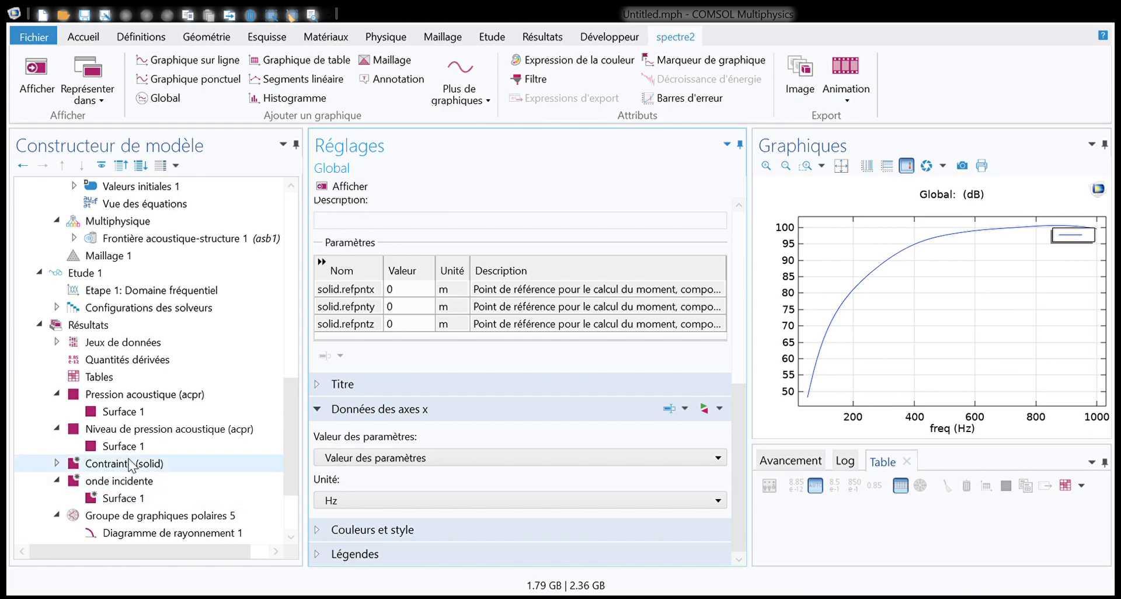
pyautogui.scroll(-2, 128, 464)
pyautogui.moveTo(292, 463); pyautogui.dragTo(280, 383)
pyautogui.click(64, 392)
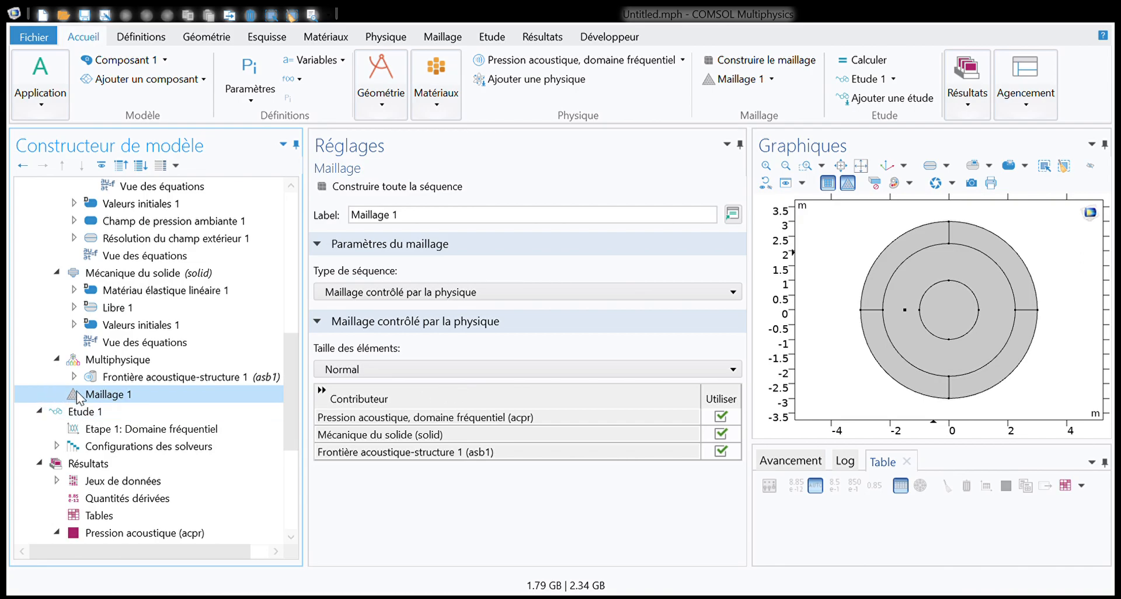
pyautogui.click(363, 188)
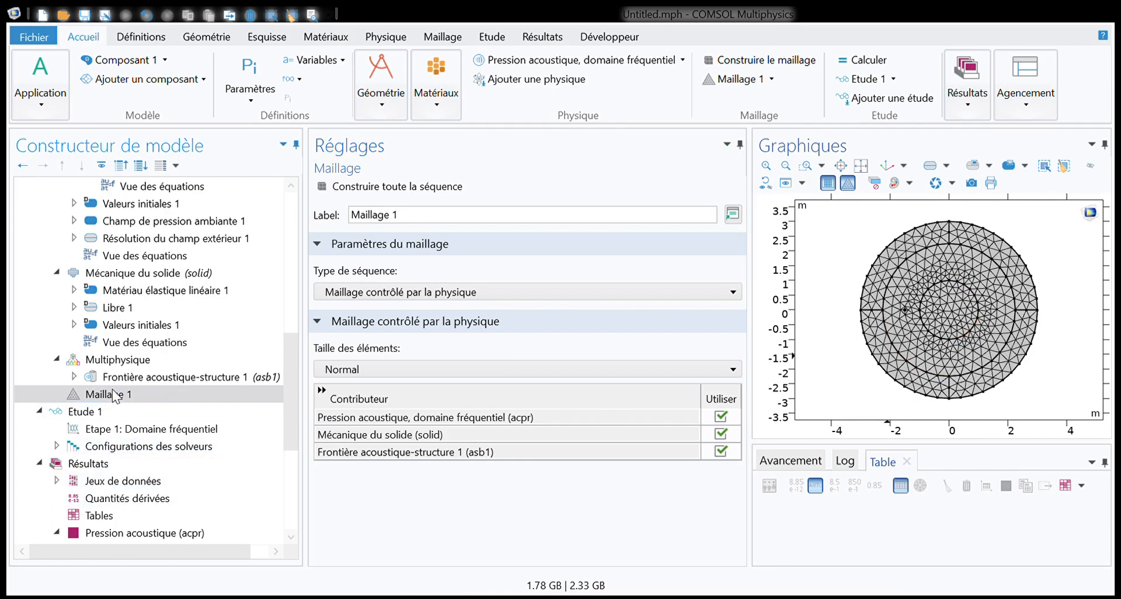
# Add a Taille (size) node under Maillage 1 and select it
pyautogui.click(177, 153)
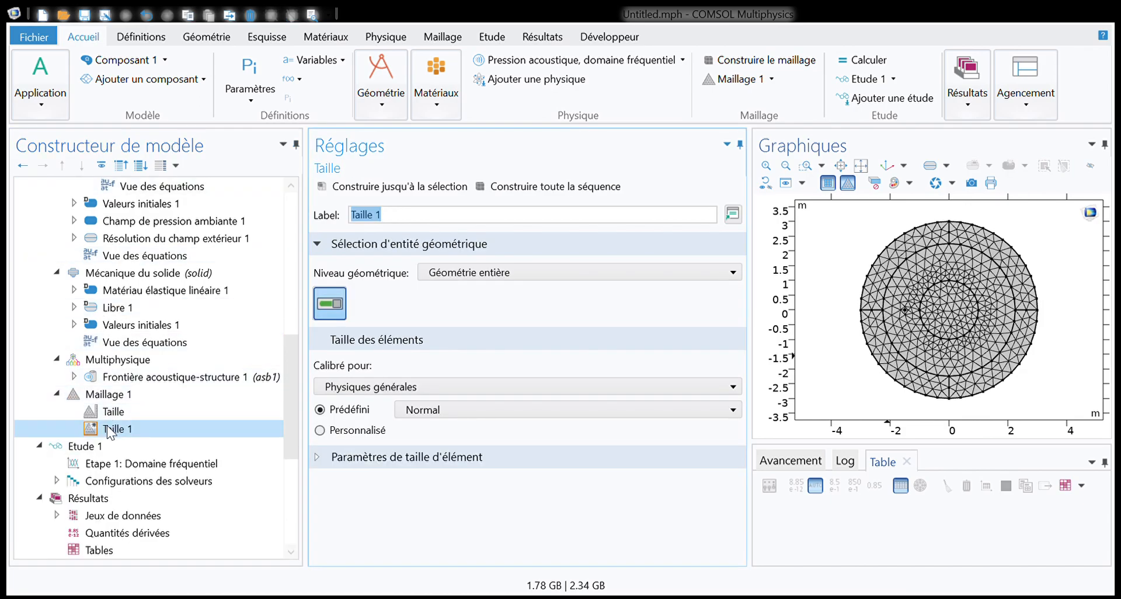
pyautogui.click(104, 416)
pyautogui.click(107, 428)
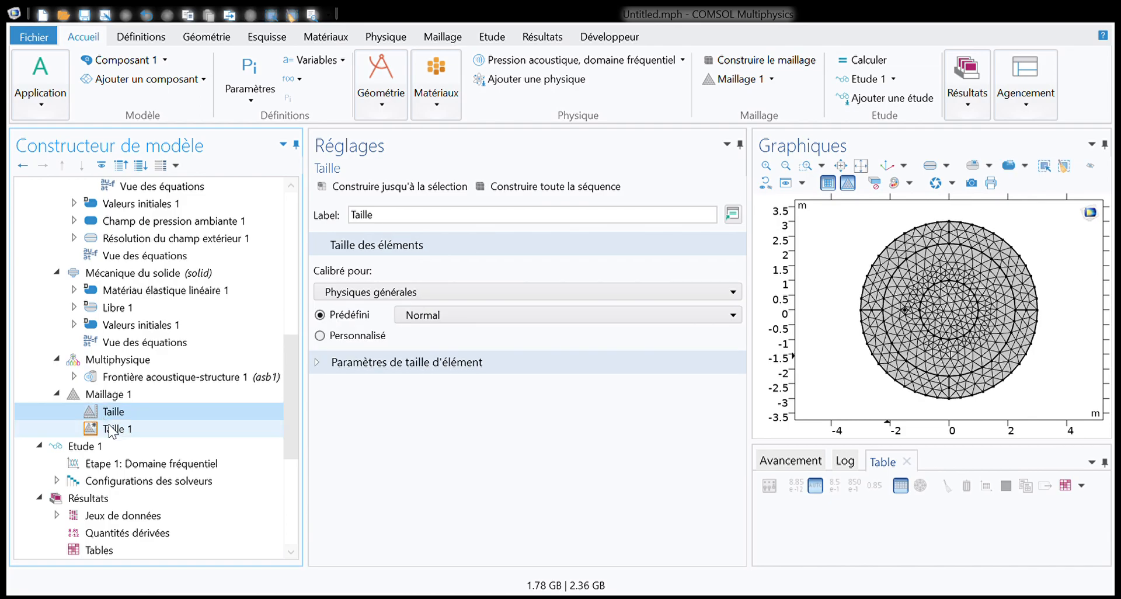
# Switch the added size node to Personnalisé and set its maximum element size to lambda / 6
pyautogui.click(319, 430)
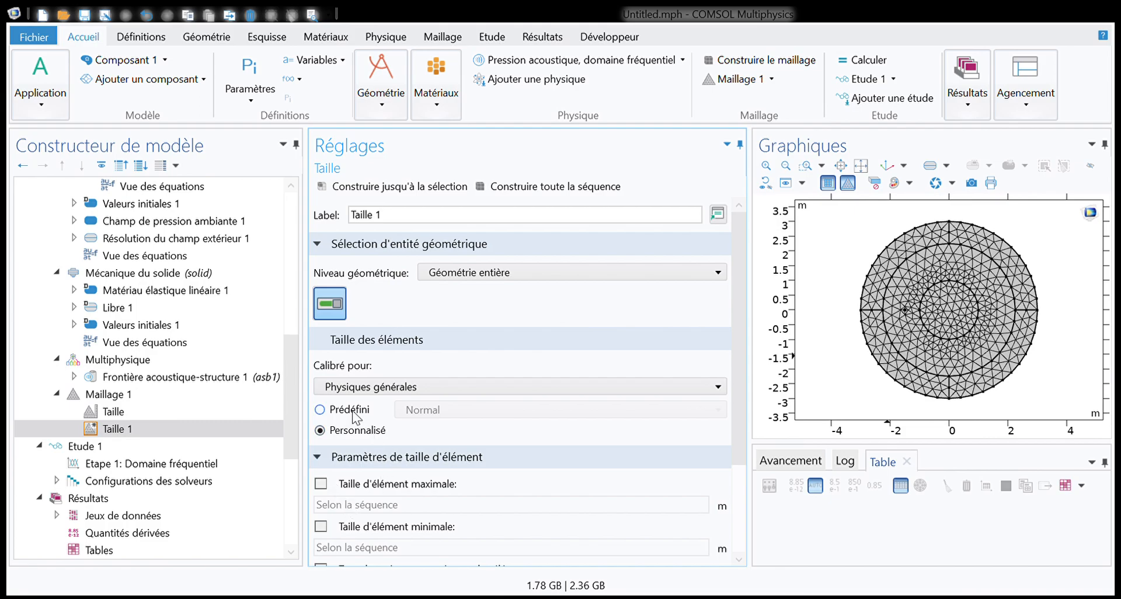
pyautogui.scroll(-3, 353, 416)
pyautogui.click(321, 358)
pyautogui.doubleClick(430, 380)
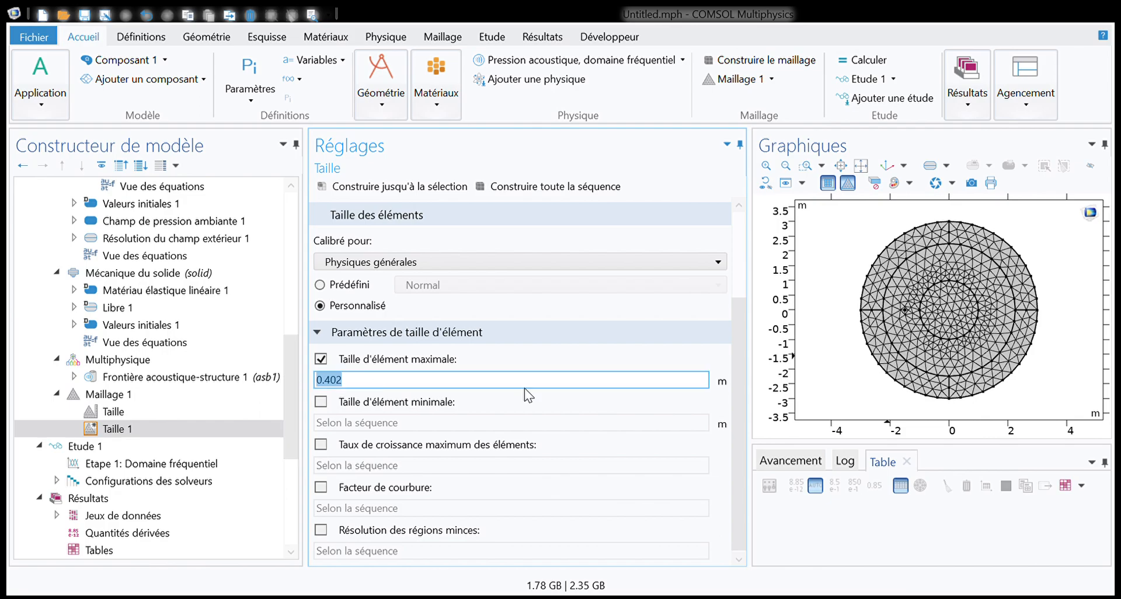
pyautogui.write('lambda')
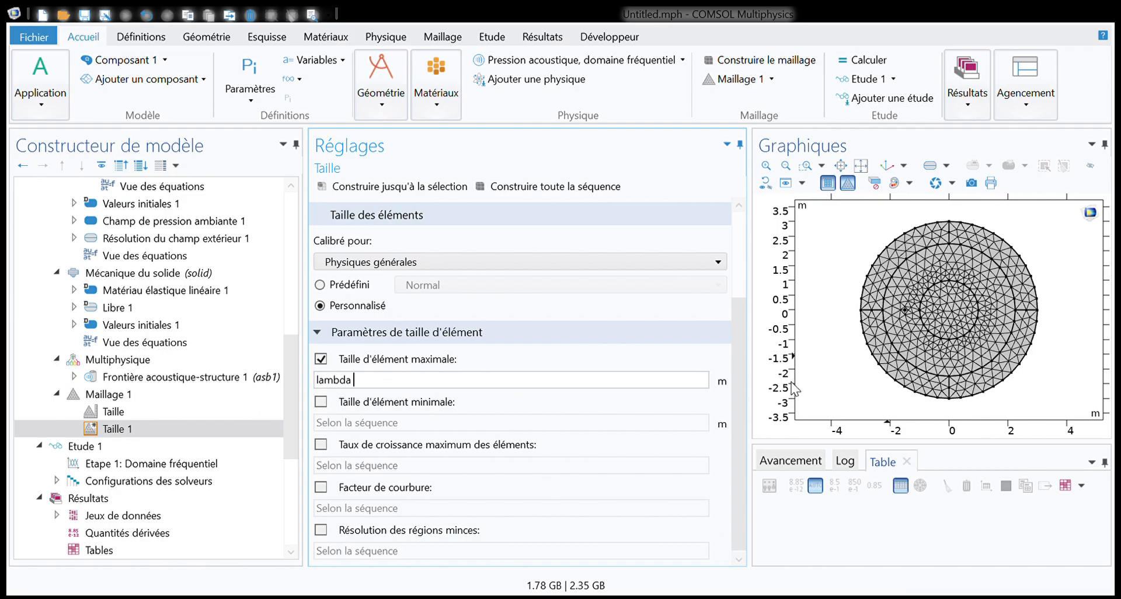
pyautogui.write(' / 6')
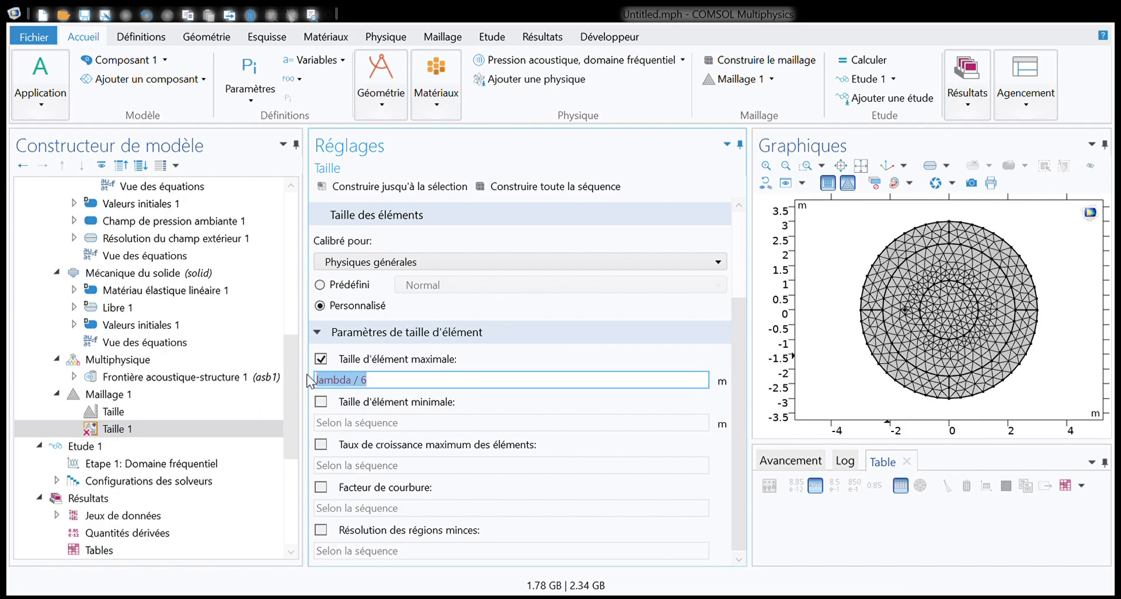
# Add a global parameter named lambda with the expression c/f in Paramètres 1
pyautogui.scroll(10, 117, 233)
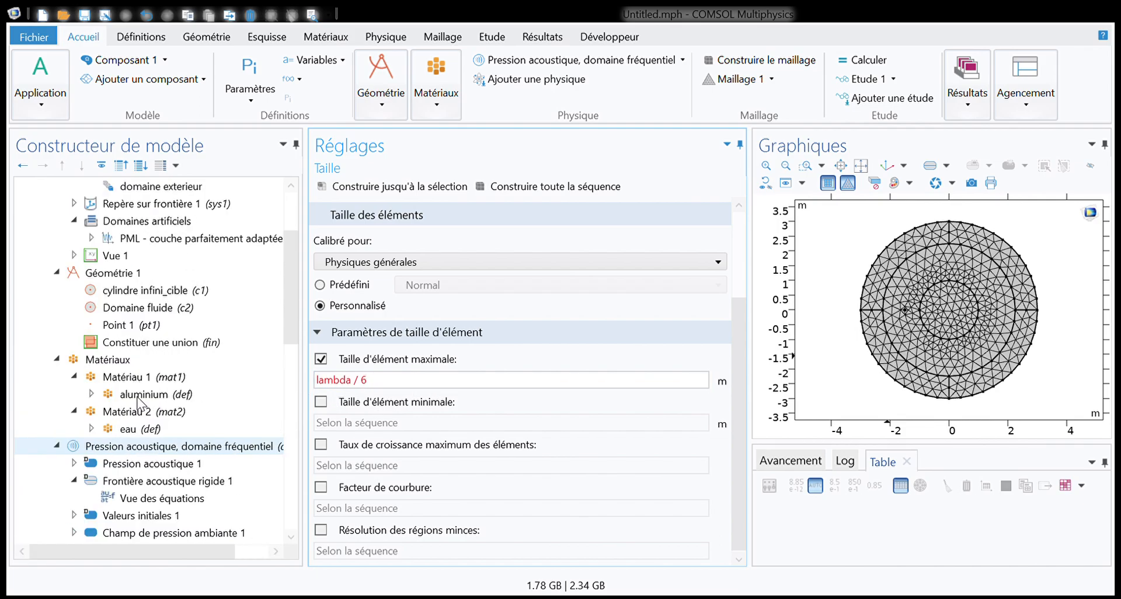
pyautogui.click(115, 225)
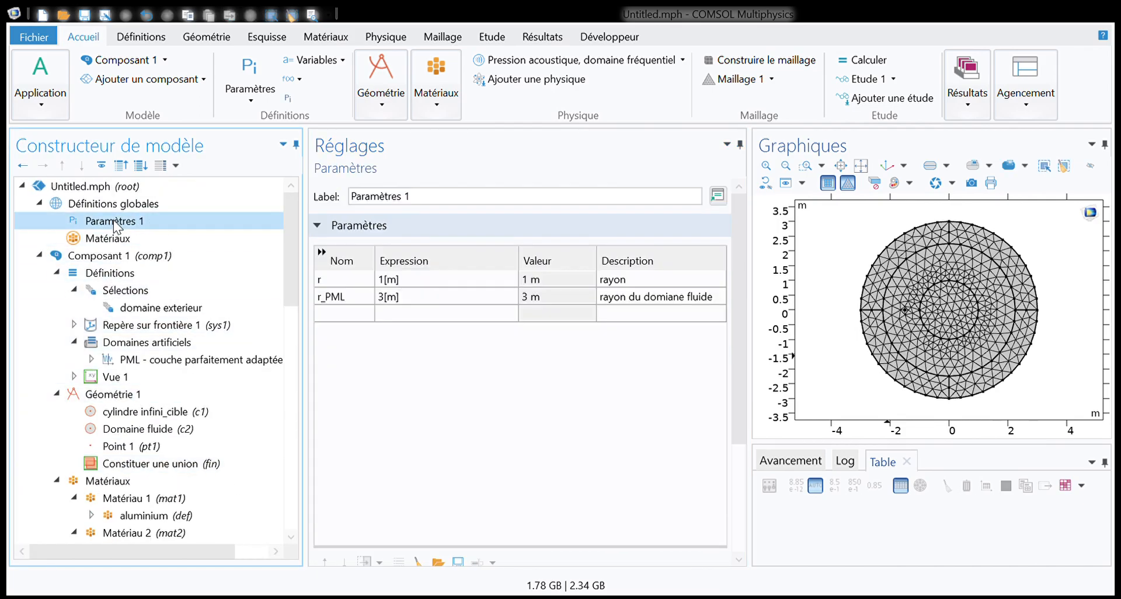
pyautogui.click(330, 314)
pyautogui.write('lambda')
pyautogui.click(404, 315)
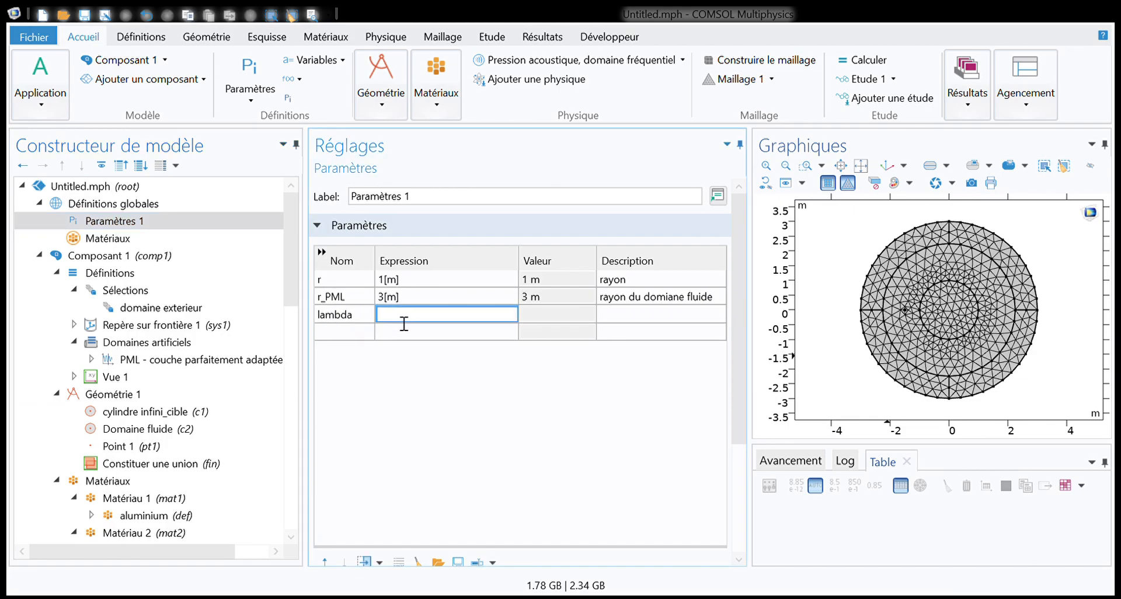
pyautogui.write('0')
# Check the frequency range of Etape 1: Domaine fréquentiel and return to the global parameters
pyautogui.scroll(-8, 204, 400)
pyautogui.scroll(-1, 111, 461)
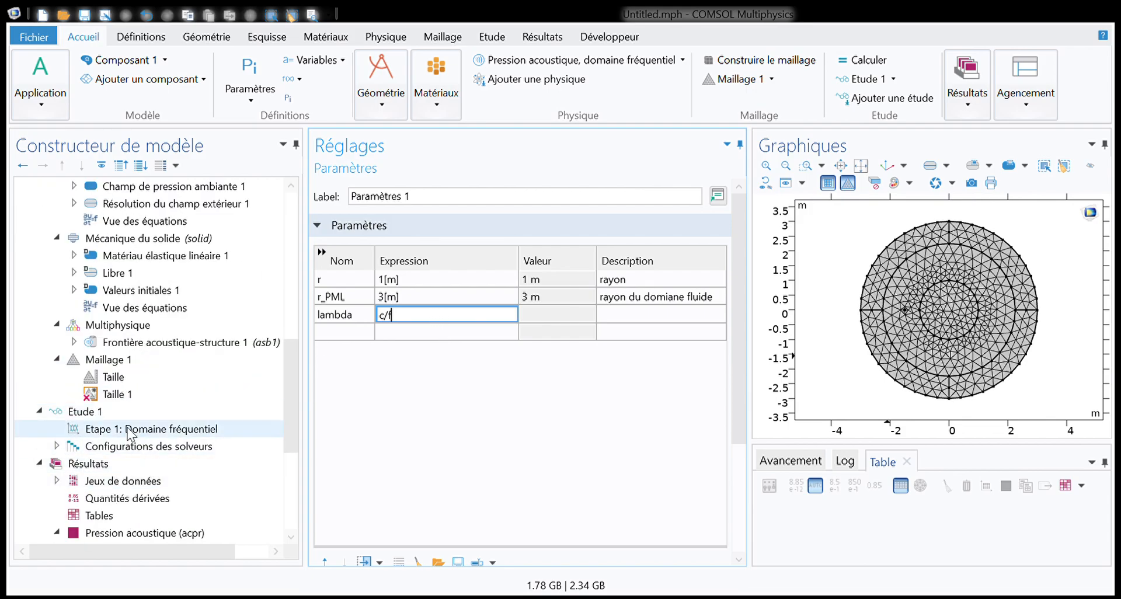
pyautogui.click(131, 430)
pyautogui.moveTo(642, 298); pyautogui.dragTo(500, 320)
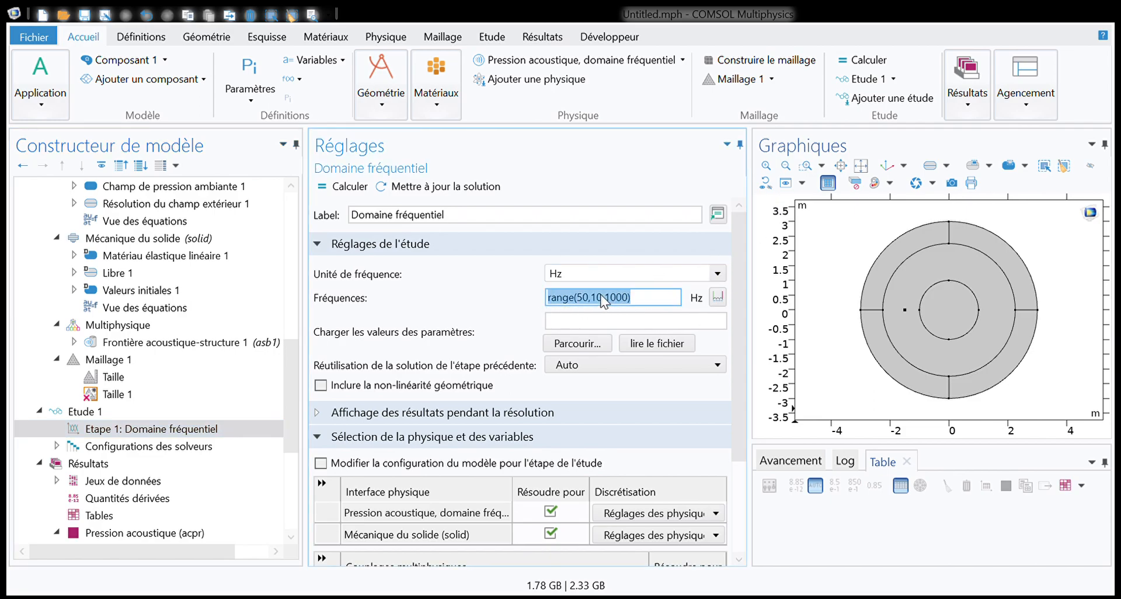
pyautogui.scroll(2, 133, 381)
pyautogui.scroll(7, 133, 381)
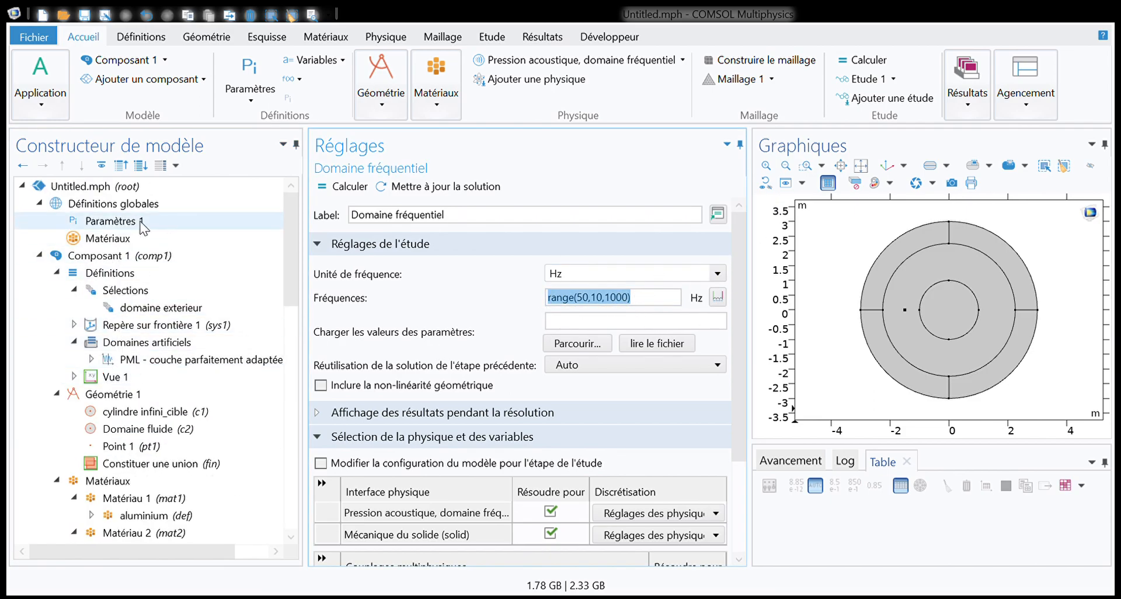
pyautogui.click(97, 225)
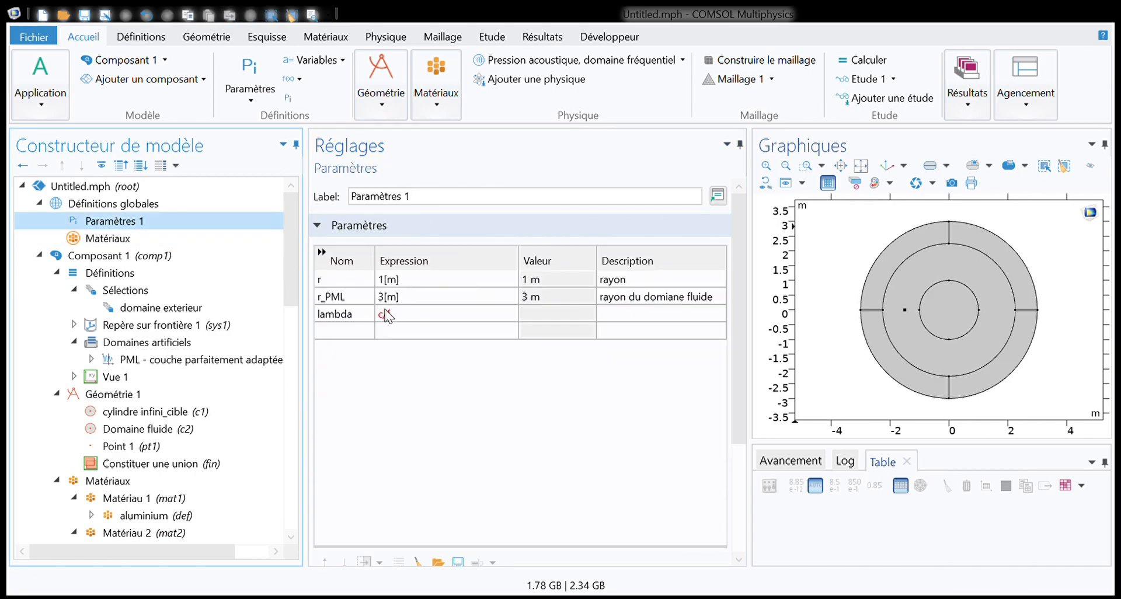
# Add a global parameter named f_max with the expression 1000[Hz] in Paramètres 1
pyautogui.click(351, 327)
pyautogui.click(361, 336)
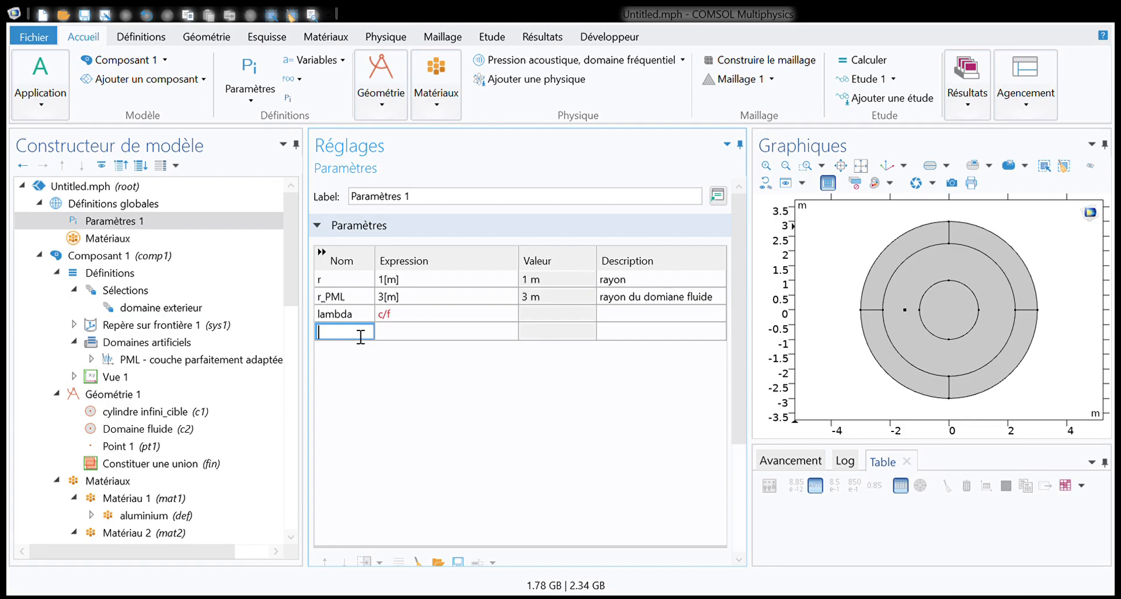
pyautogui.write('f_max')
pyautogui.click(413, 332)
pyautogui.write('1000')
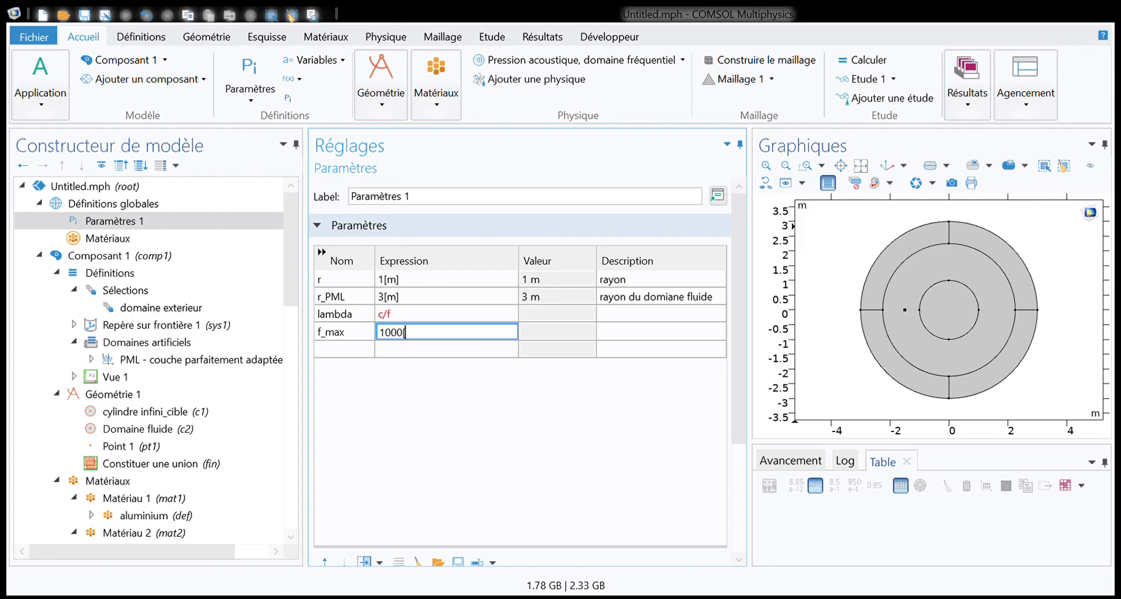
pyautogui.write('[Hz]')
pyautogui.click(402, 349)
pyautogui.click(413, 316)
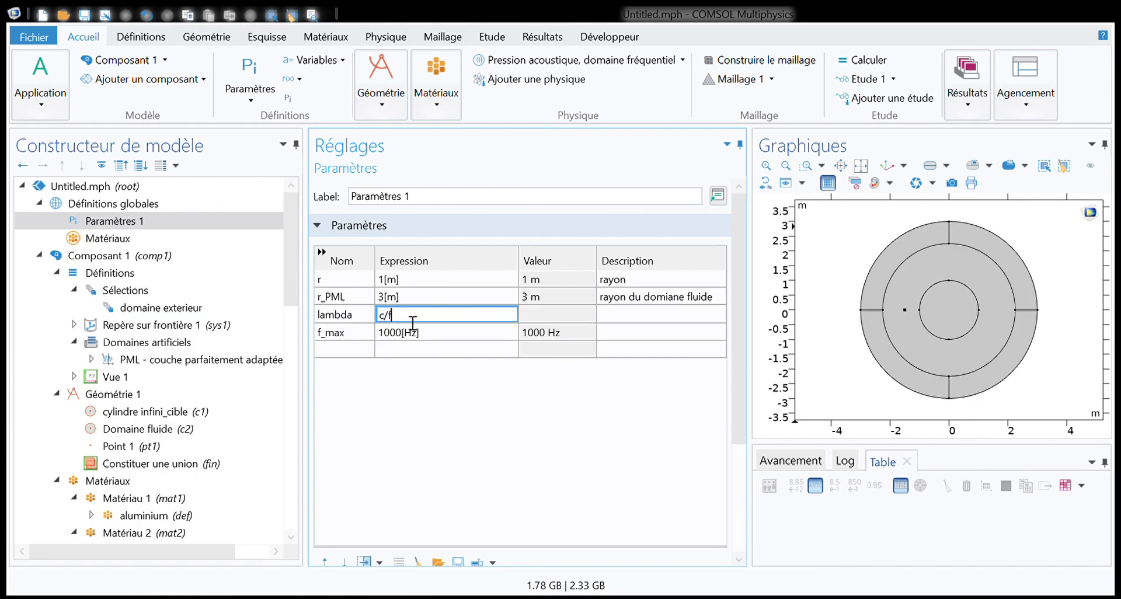
# Set the frequencies of Etape 1: Domaine fréquentiel to range(50,10,f_max)
pyautogui.scroll(-6, 111, 409)
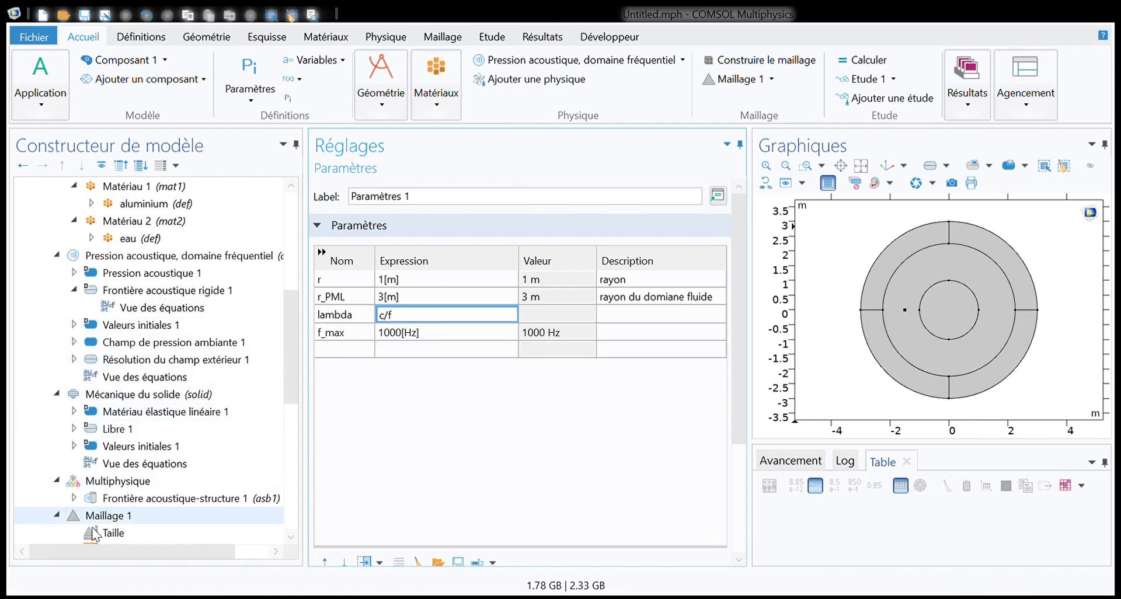
pyautogui.scroll(-6, 140, 467)
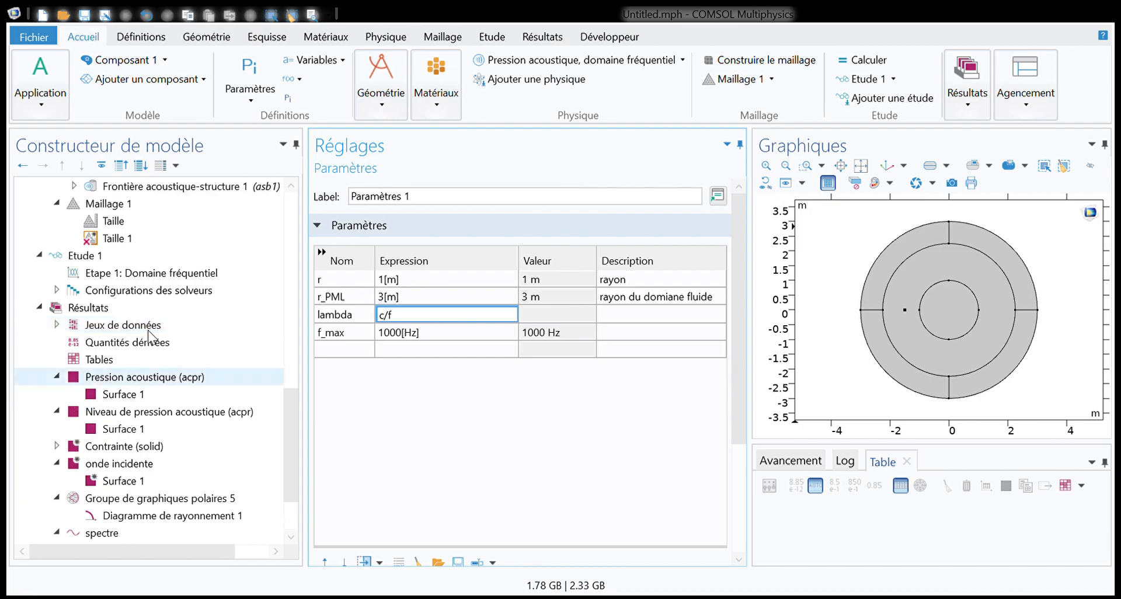
pyautogui.click(142, 276)
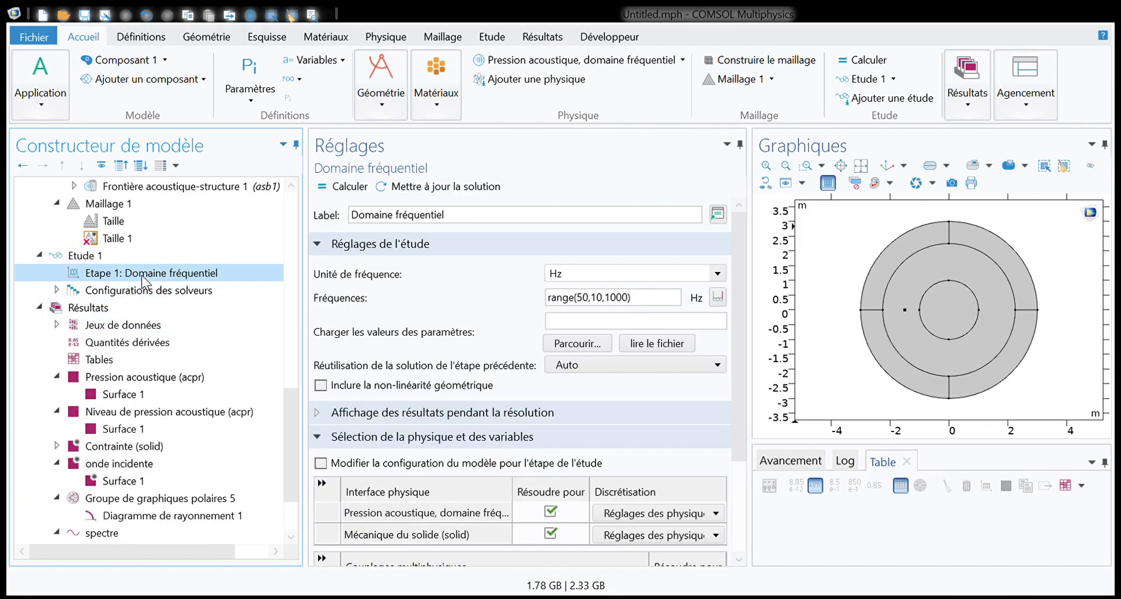
pyautogui.click(639, 304)
pyautogui.moveTo(628, 303); pyautogui.dragTo(611, 303)
pyautogui.press('BackSpace')
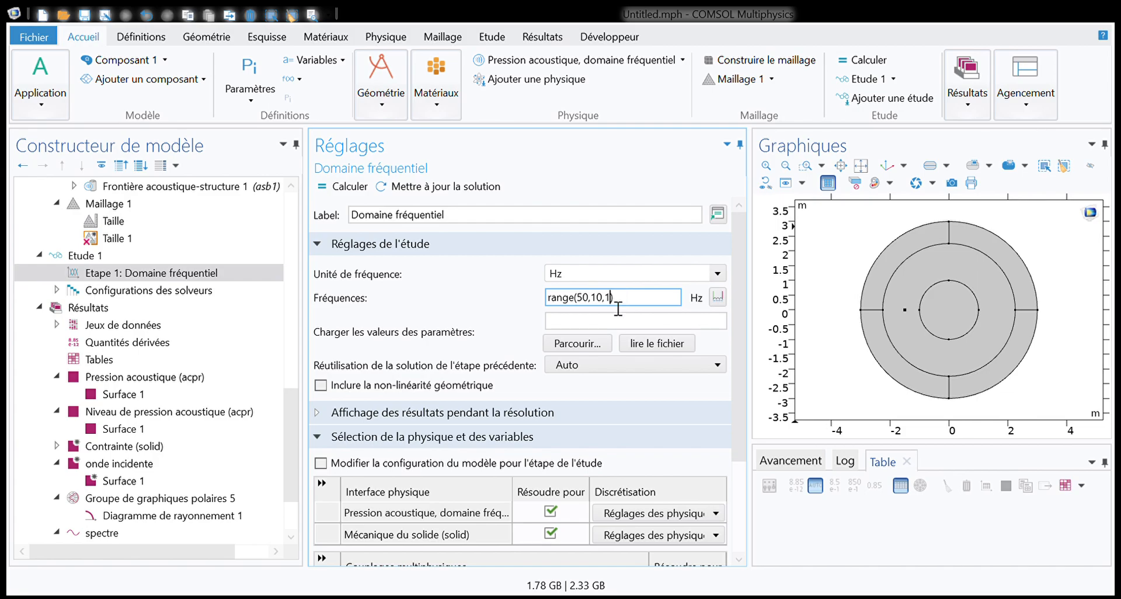
pyautogui.write(',f_max')
pyautogui.press('Return')
# Change the expression of the global parameter lambda to c/f_max in Paramètres 1
pyautogui.scroll(10, 80, 266)
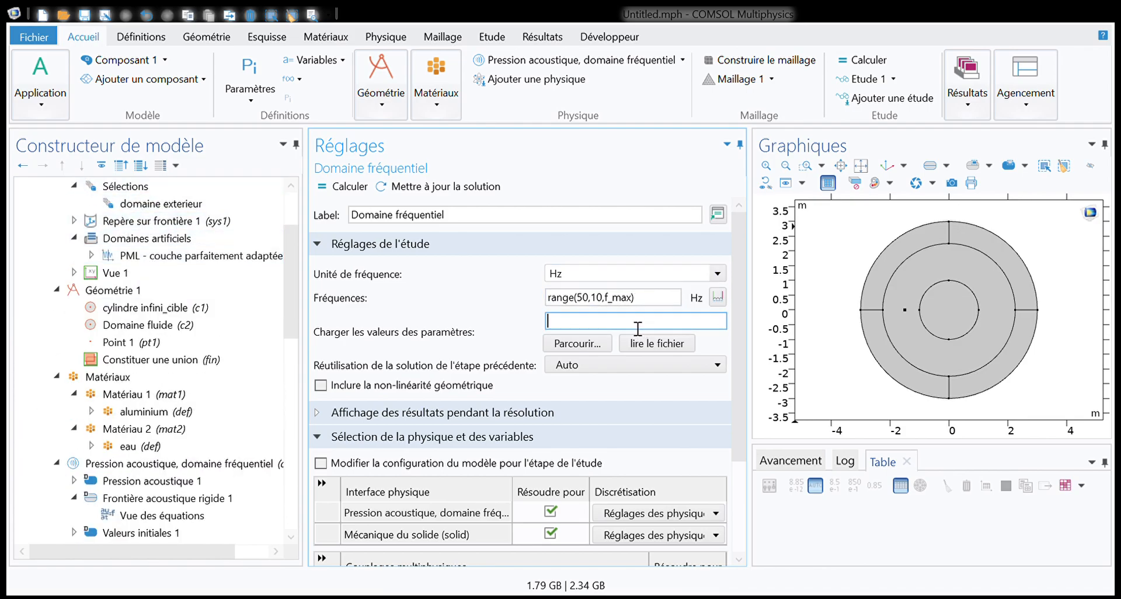
pyautogui.scroll(2, 143, 222)
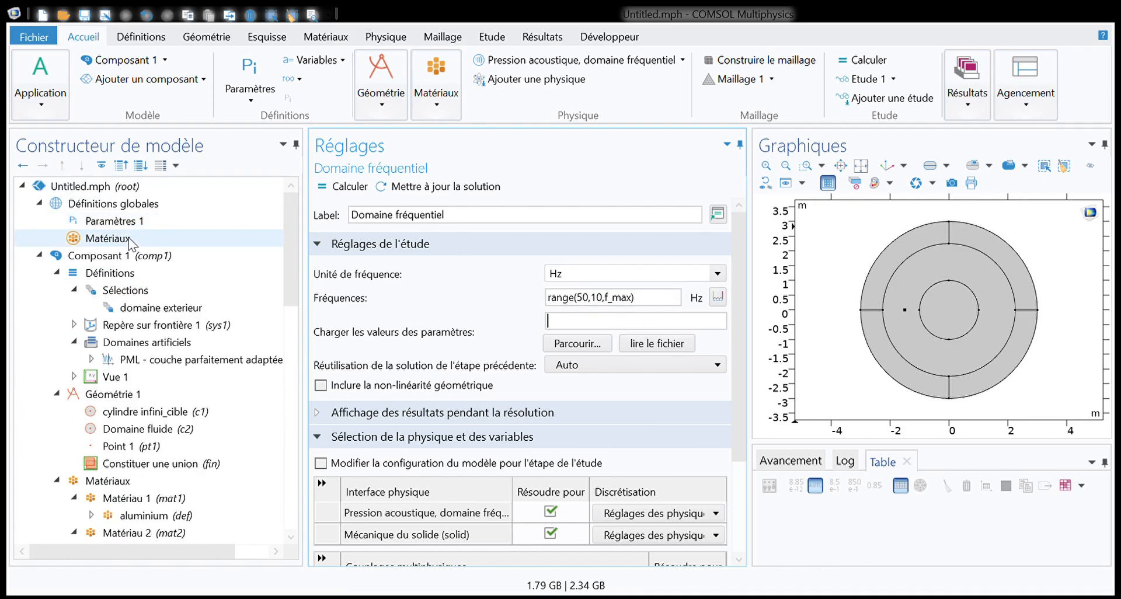
pyautogui.click(129, 223)
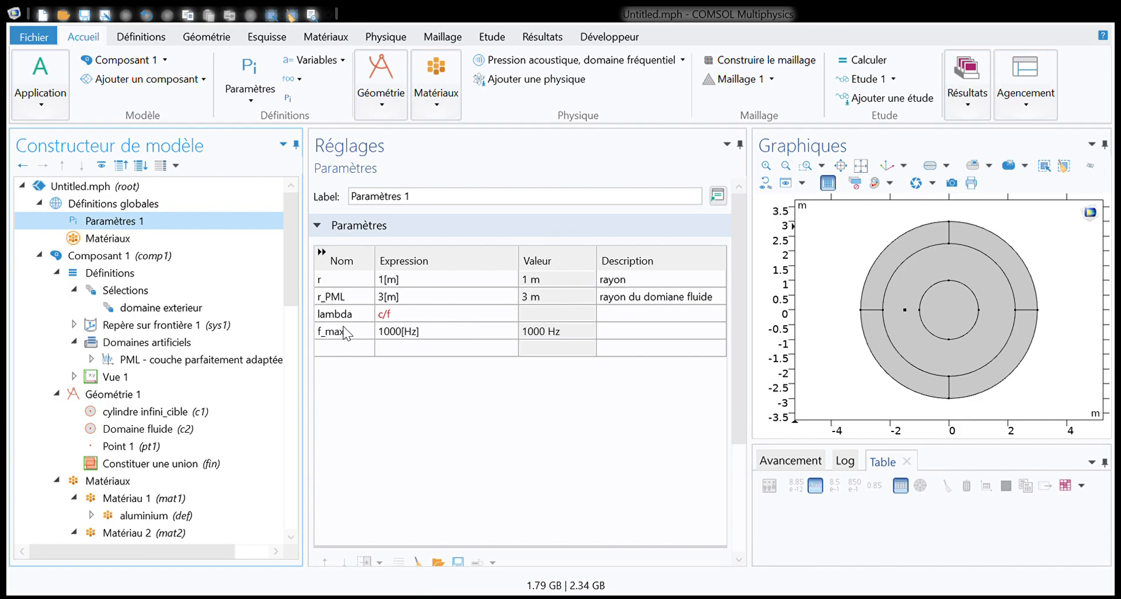
pyautogui.click(409, 315)
pyautogui.write('_')
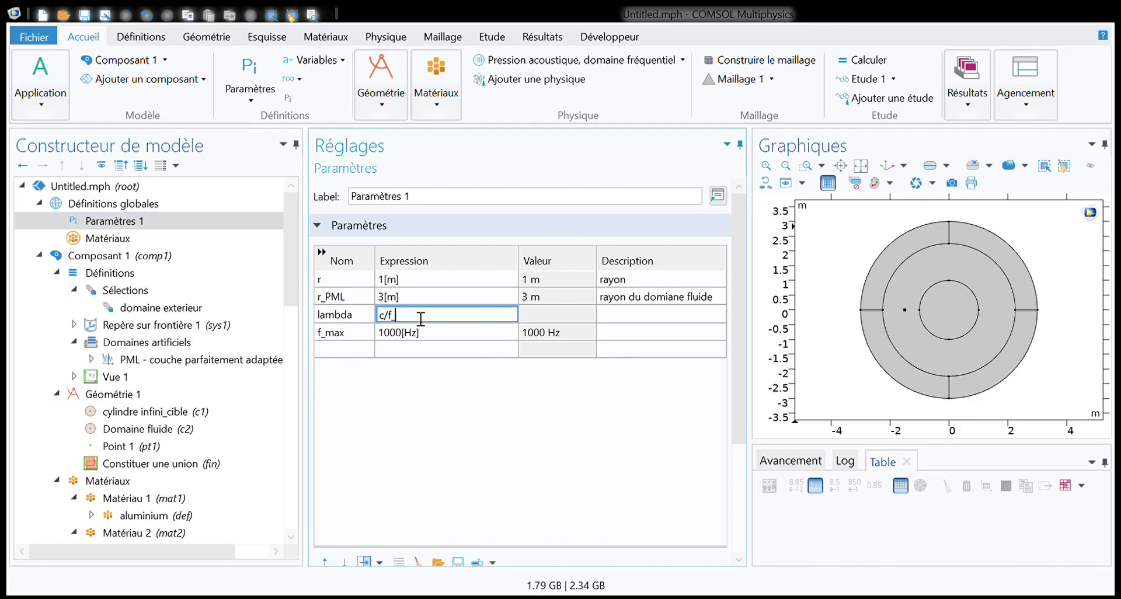
pyautogui.write('ma')
pyautogui.press('alt')
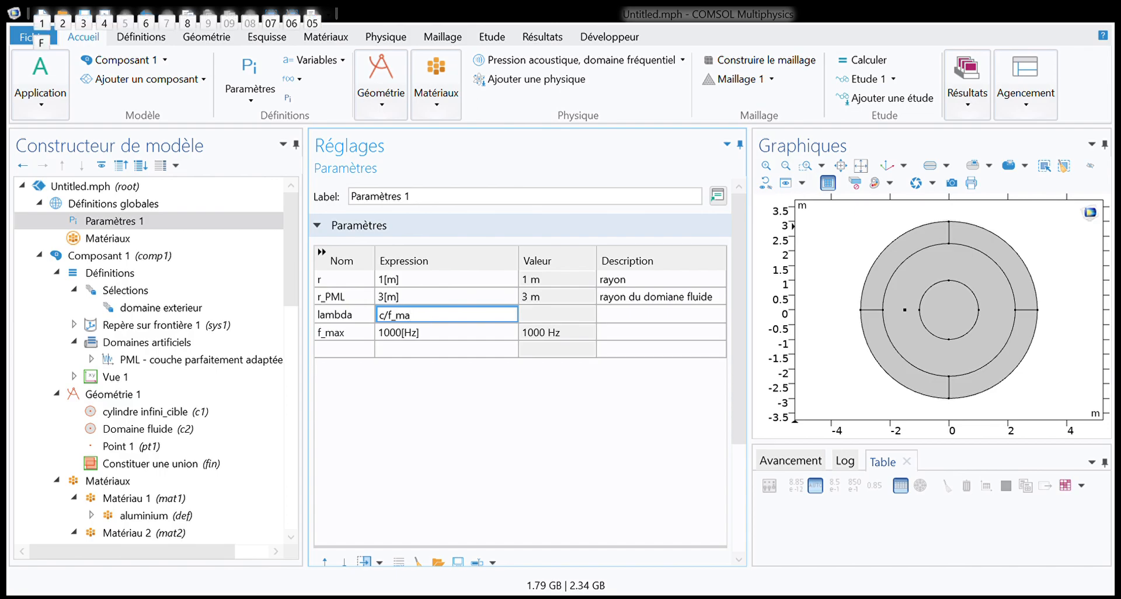
pyautogui.press('alt')
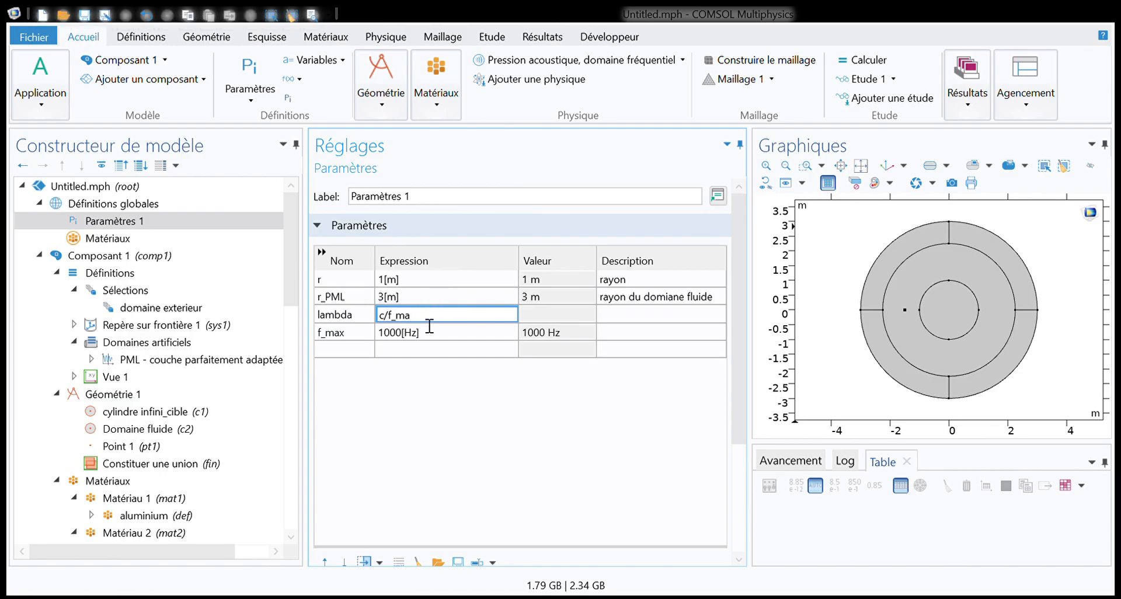
pyautogui.click(374, 356)
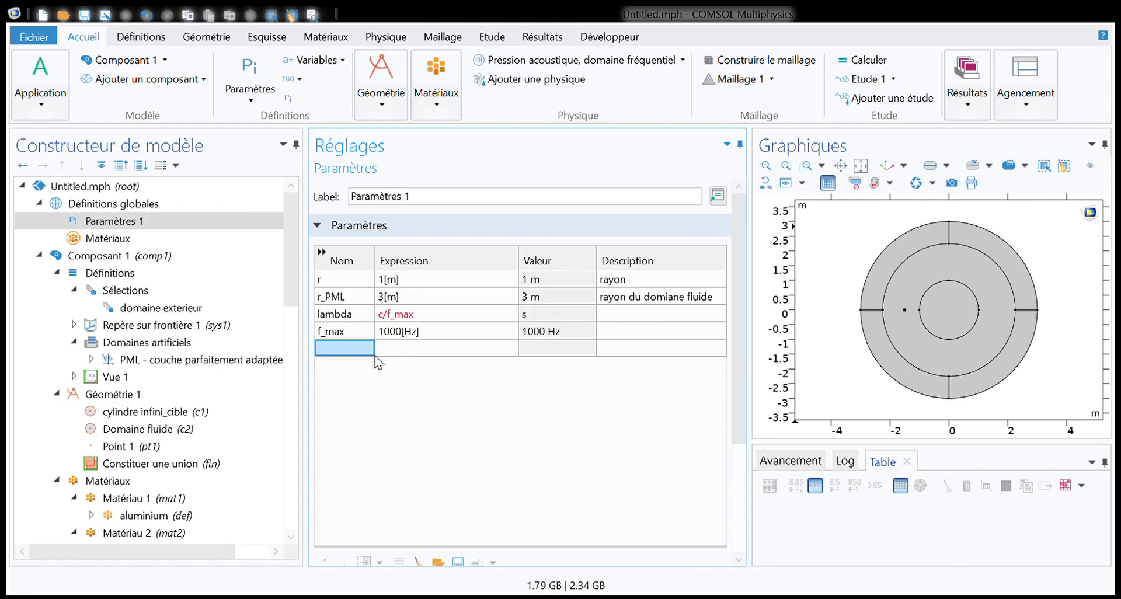
pyautogui.click(383, 315)
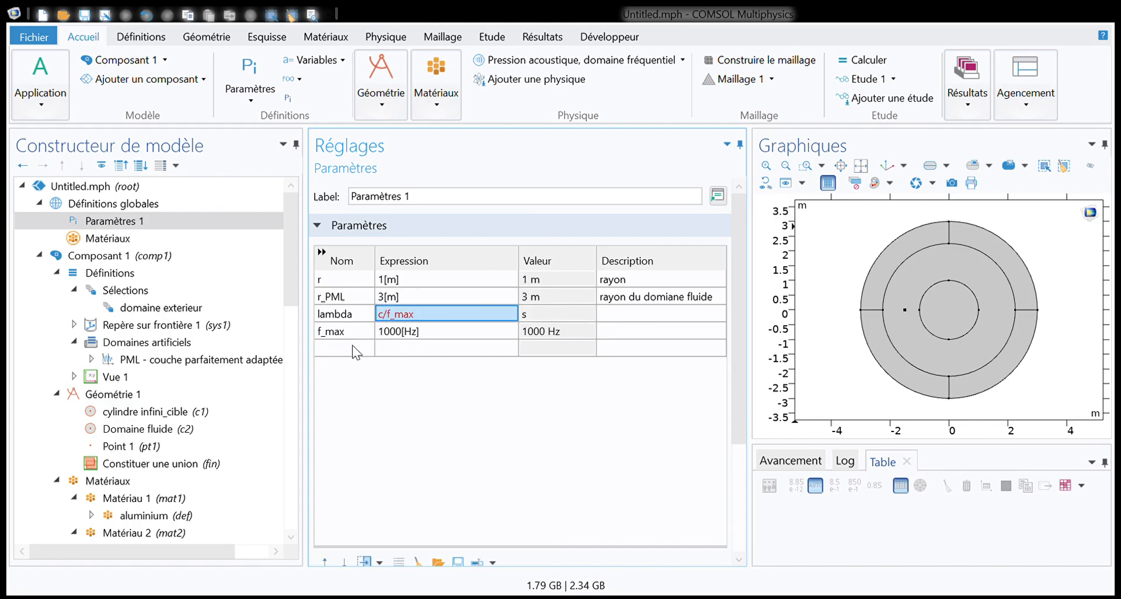
# Add a parameter named c and give f_max the description "fréquence maximale de l'étude"
pyautogui.click(343, 352)
pyautogui.click(343, 350)
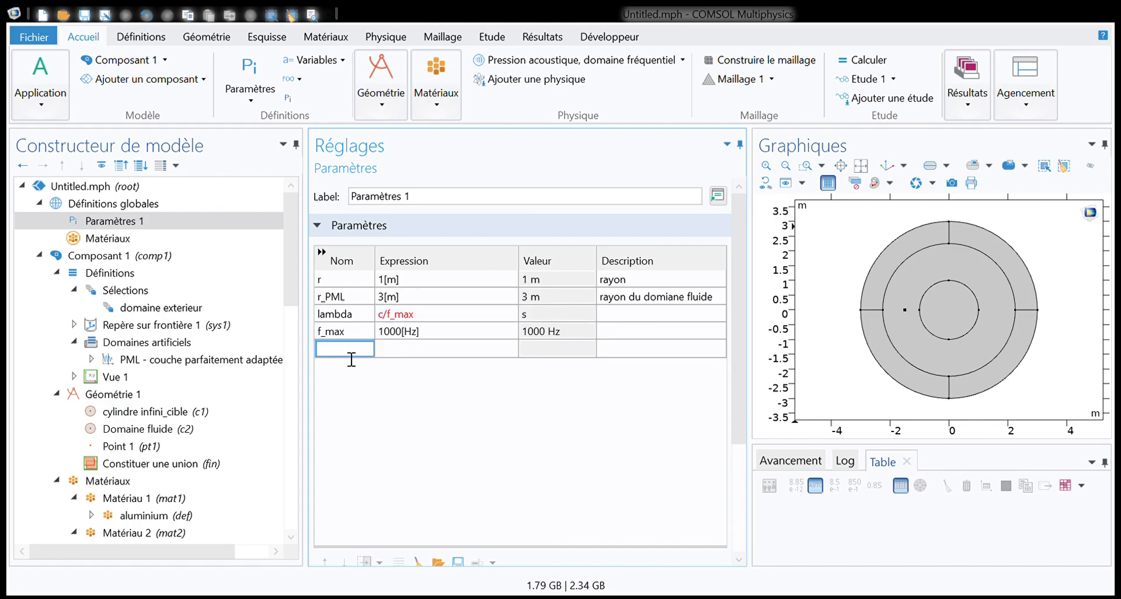
pyautogui.write('c')
pyautogui.click(617, 331)
pyautogui.write('fréquence maxi')
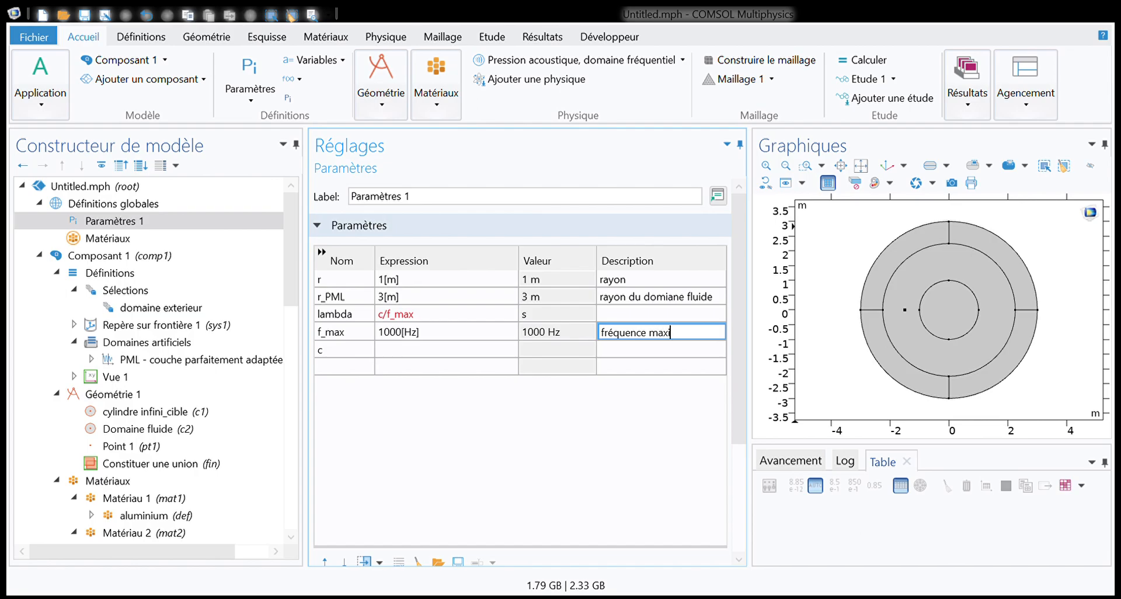
pyautogui.write("male de l'étude")
# Give parameter c the expression 1470[m/s] and the description "celerité dans l'eau"
pyautogui.click(359, 367)
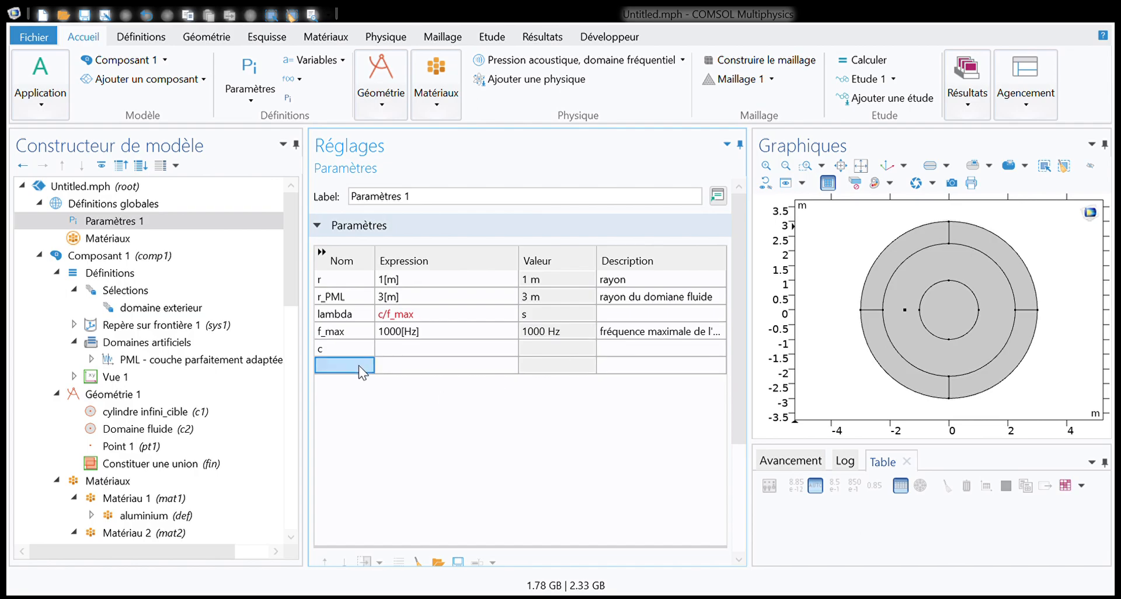
pyautogui.click(331, 349)
pyautogui.click(332, 348)
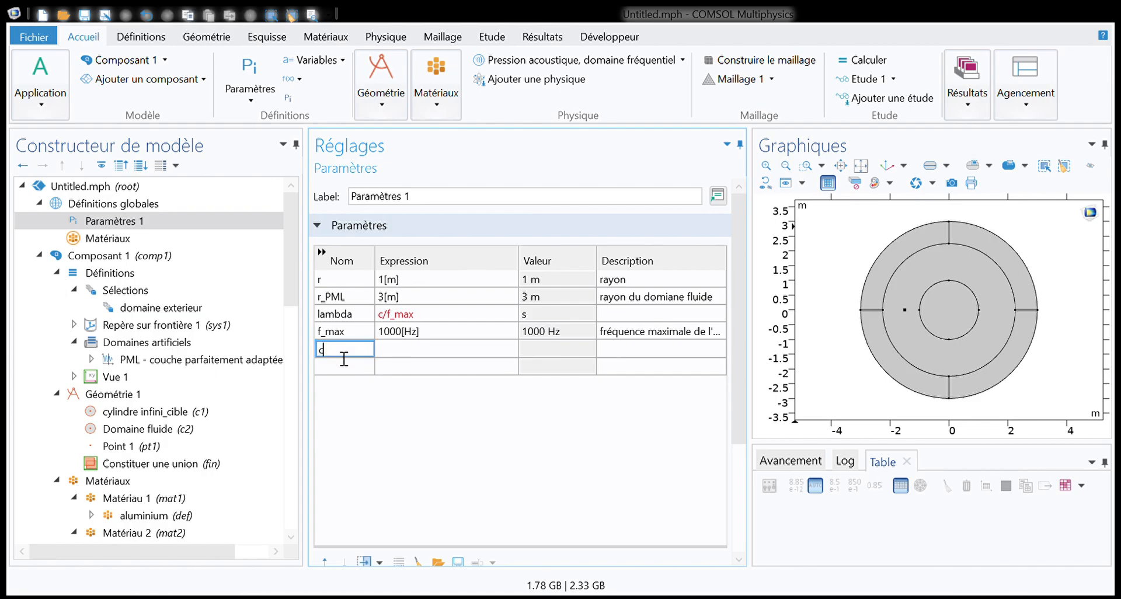
pyautogui.click(416, 354)
pyautogui.write('1470[m/')
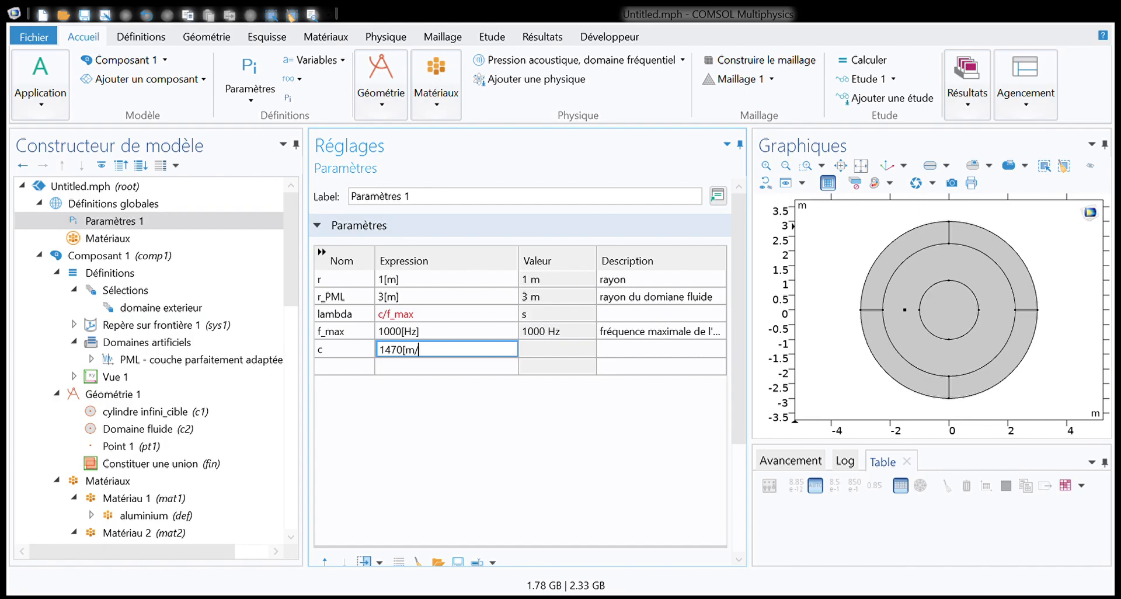
pyautogui.write('s]')
pyautogui.click(466, 366)
pyautogui.click(638, 348)
pyautogui.click(640, 350)
pyautogui.write("celerité dans l'eau")
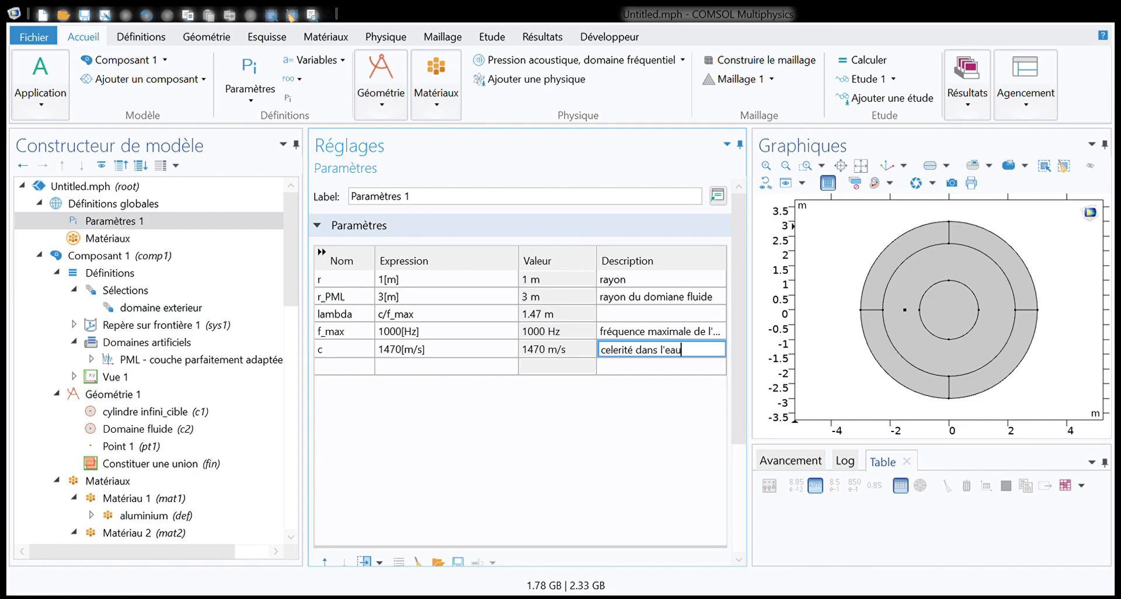
pyautogui.click(513, 372)
# Review the lambda expression, the parameters c and f_max it depends on, and its computed value
pyautogui.click(356, 366)
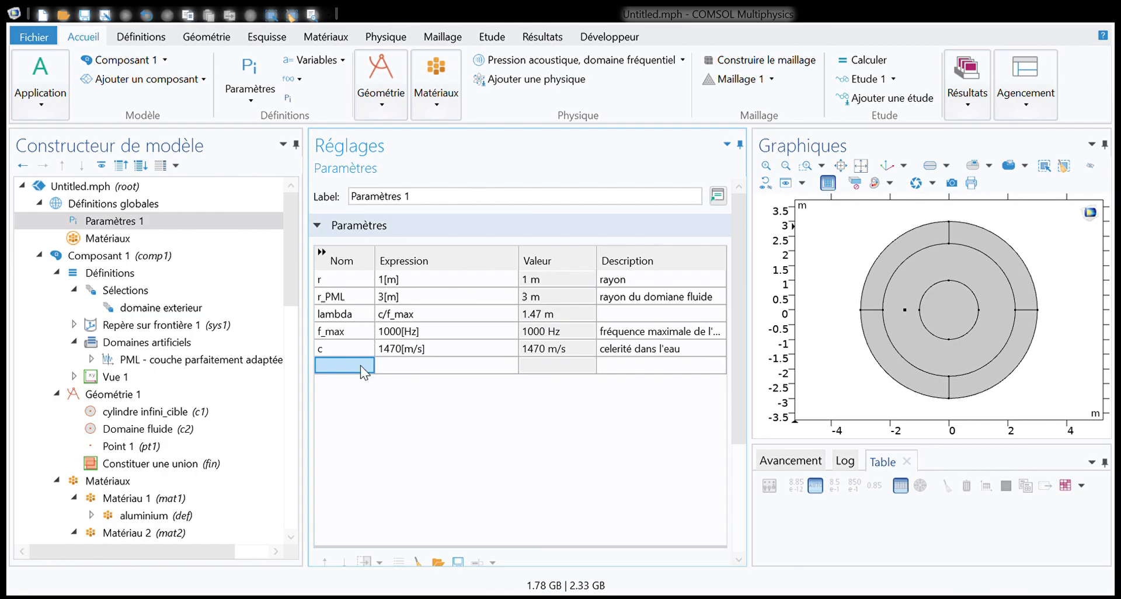
pyautogui.click(343, 315)
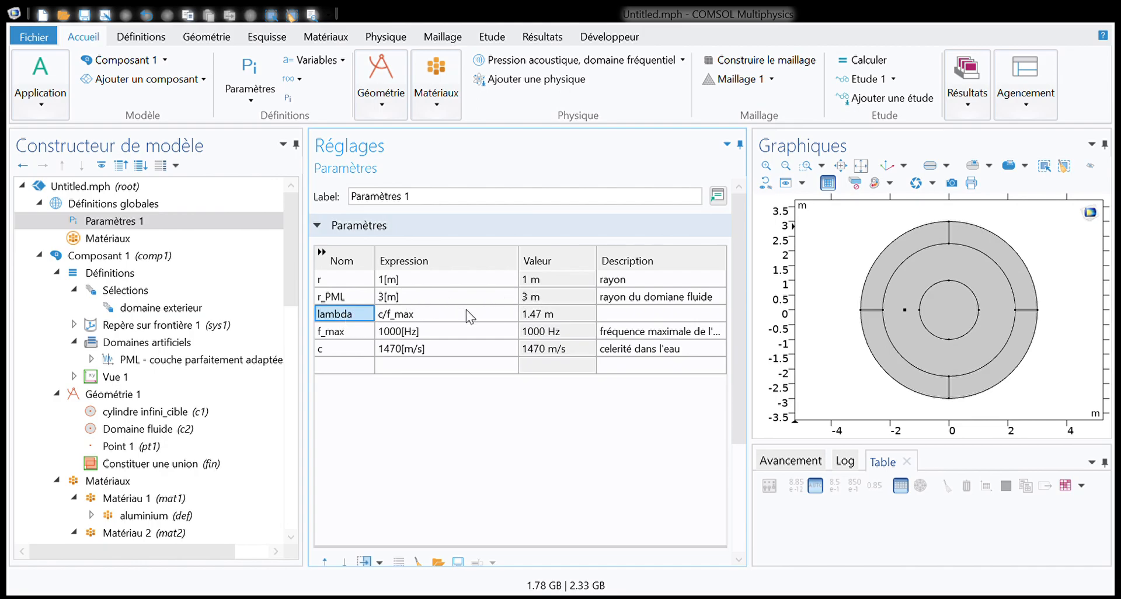
pyautogui.click(384, 316)
pyautogui.click(328, 353)
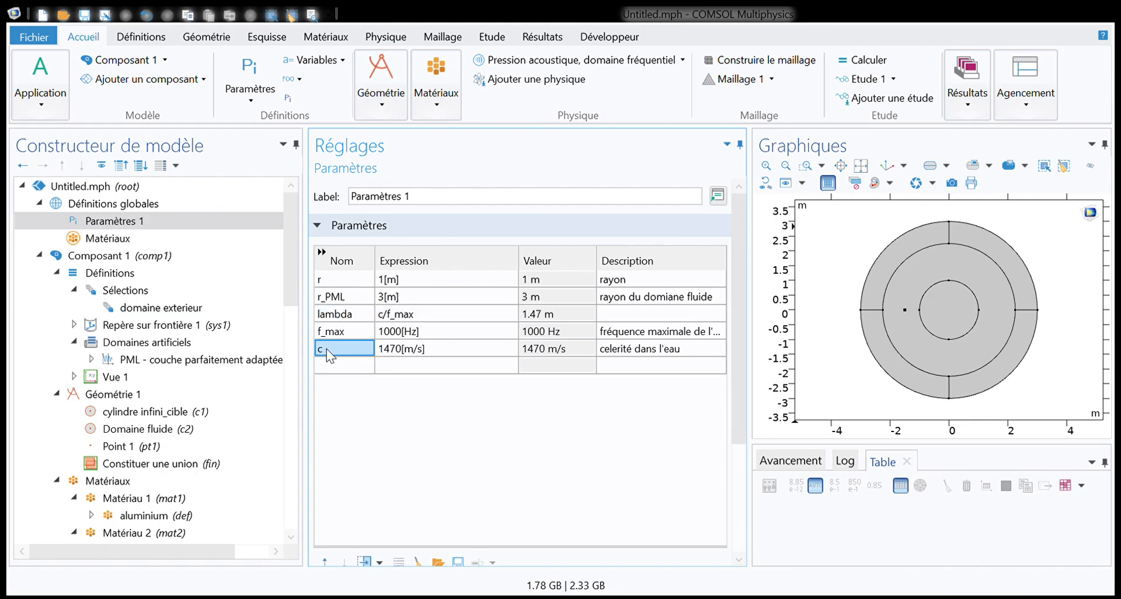
pyautogui.click(394, 316)
pyautogui.click(347, 335)
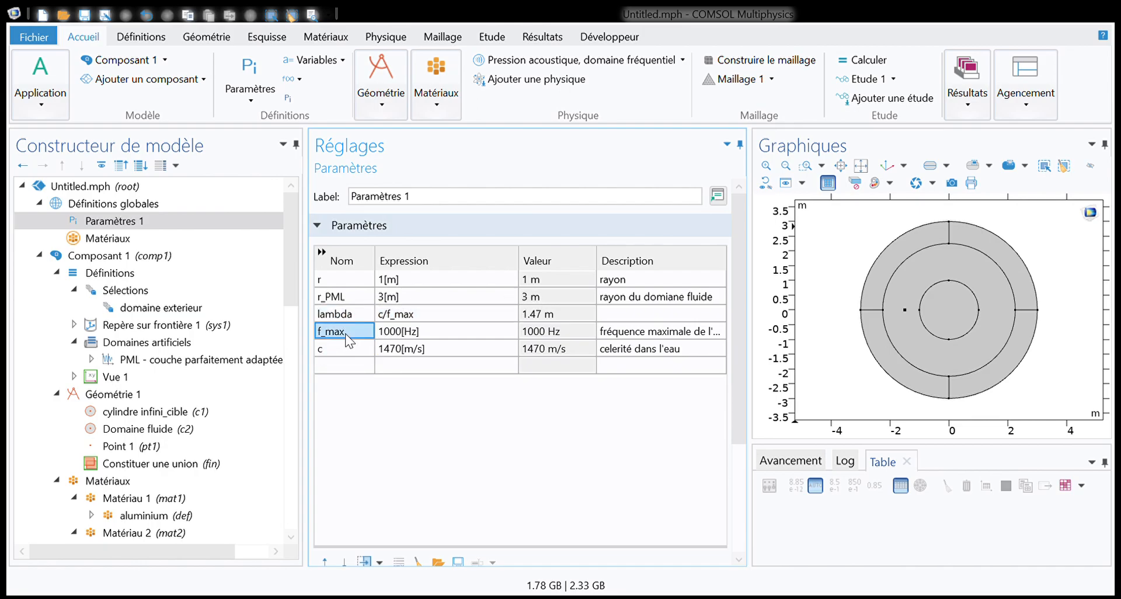
pyautogui.click(534, 315)
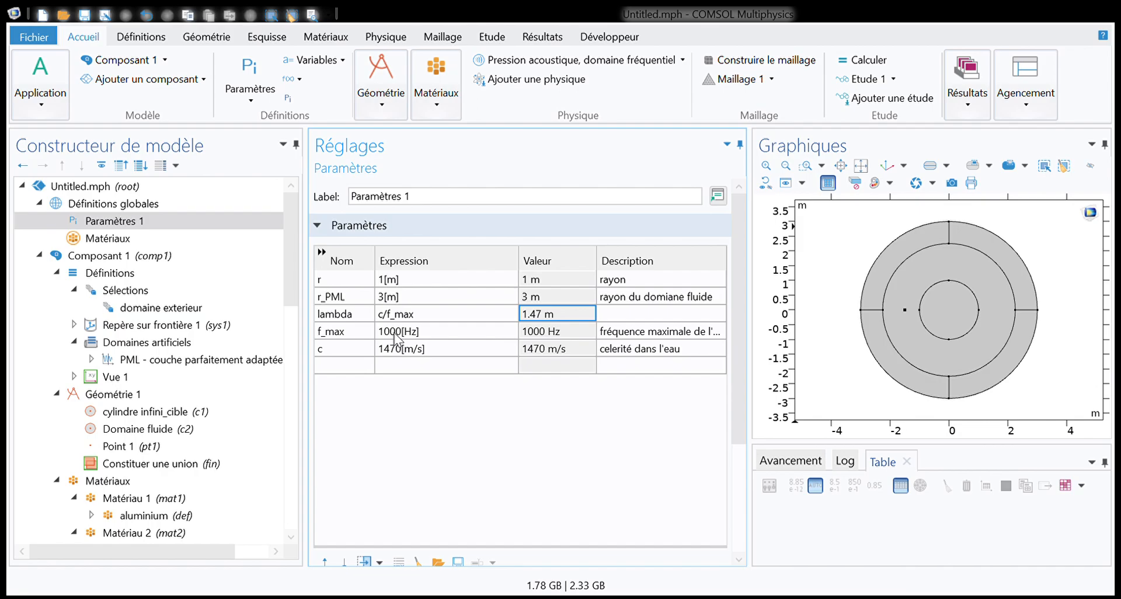
# Open the Taille 1 node under Maillage 1 and check its maximum element size expression
pyautogui.scroll(-3, 68, 363)
pyautogui.scroll(-5, 68, 362)
pyautogui.click(107, 430)
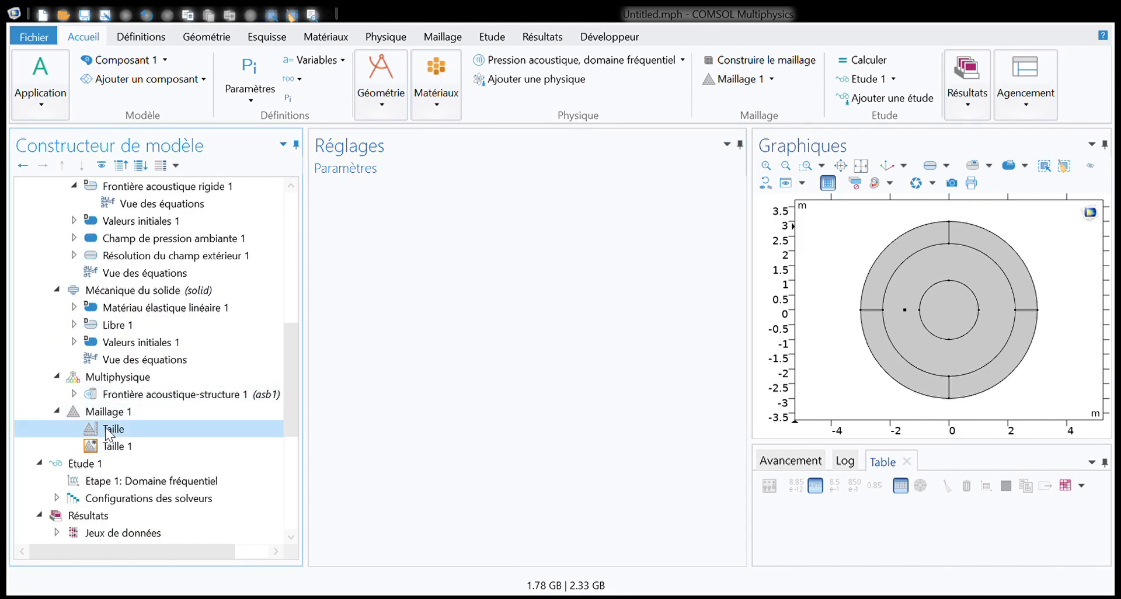
pyautogui.click(98, 449)
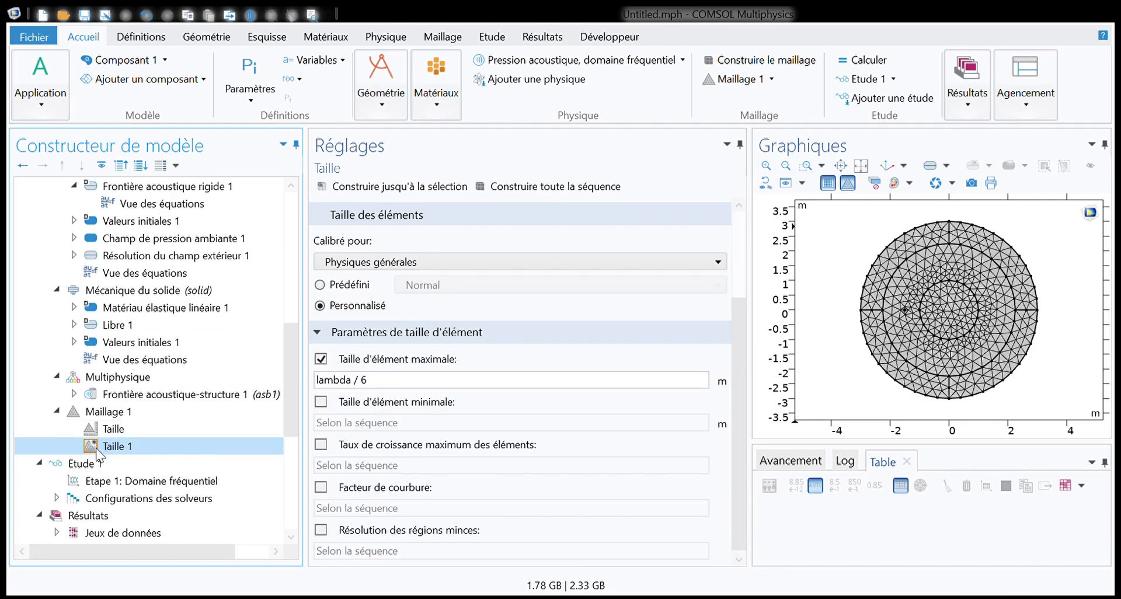
pyautogui.scroll(-2, 98, 454)
pyautogui.click(350, 379)
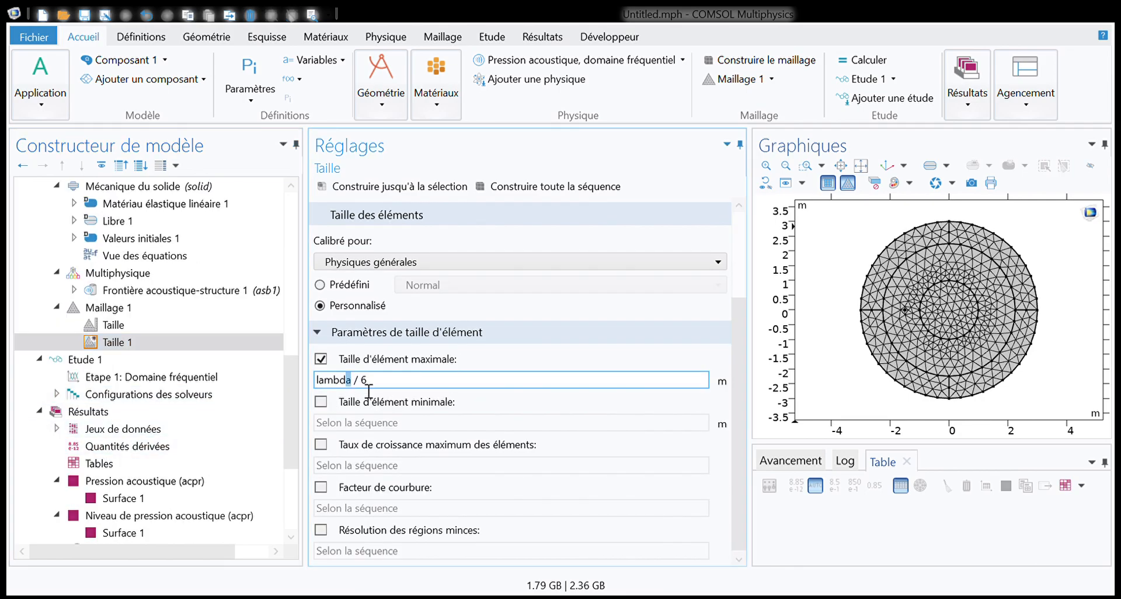
pyautogui.click(383, 384)
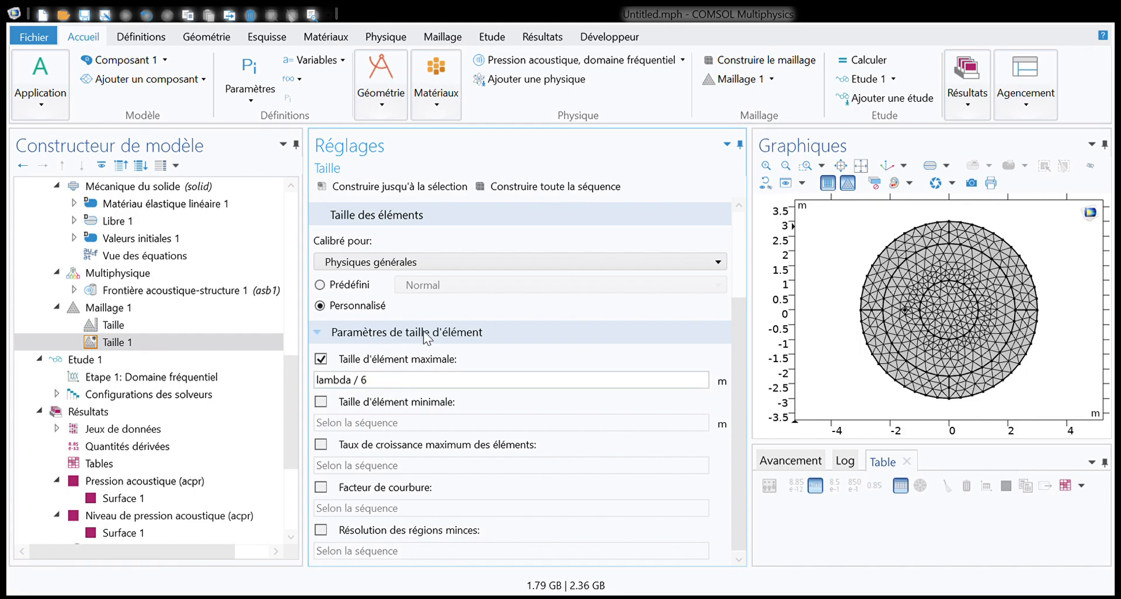
# Set the geometric level of Taille 1 to Domaine and select the inner cylinder domain 6
pyautogui.scroll(3, 417, 332)
pyautogui.click(337, 301)
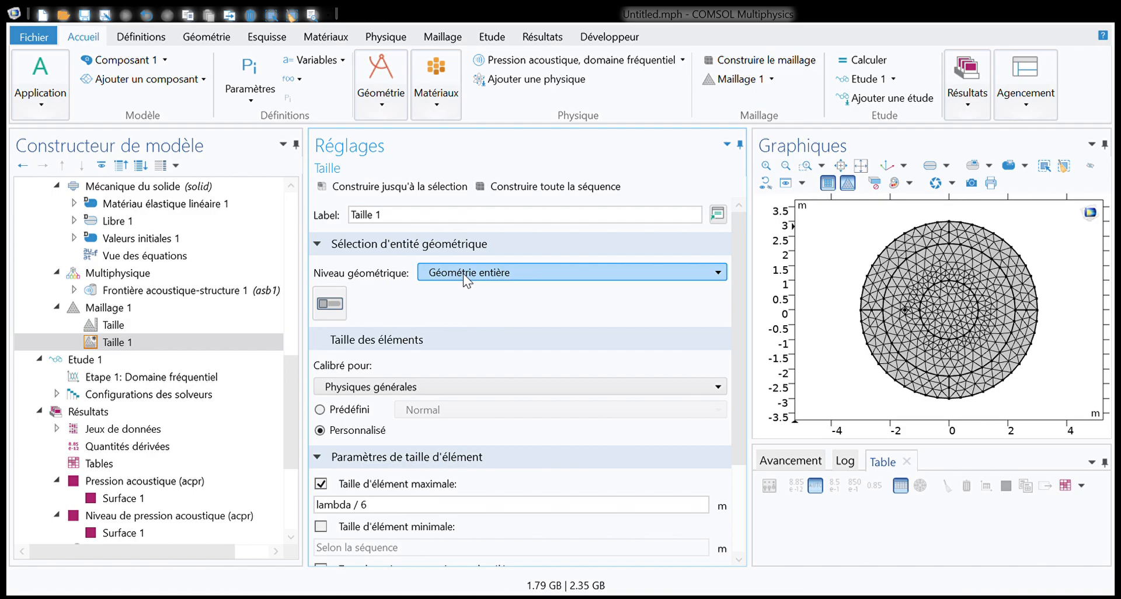
pyautogui.press('Down')
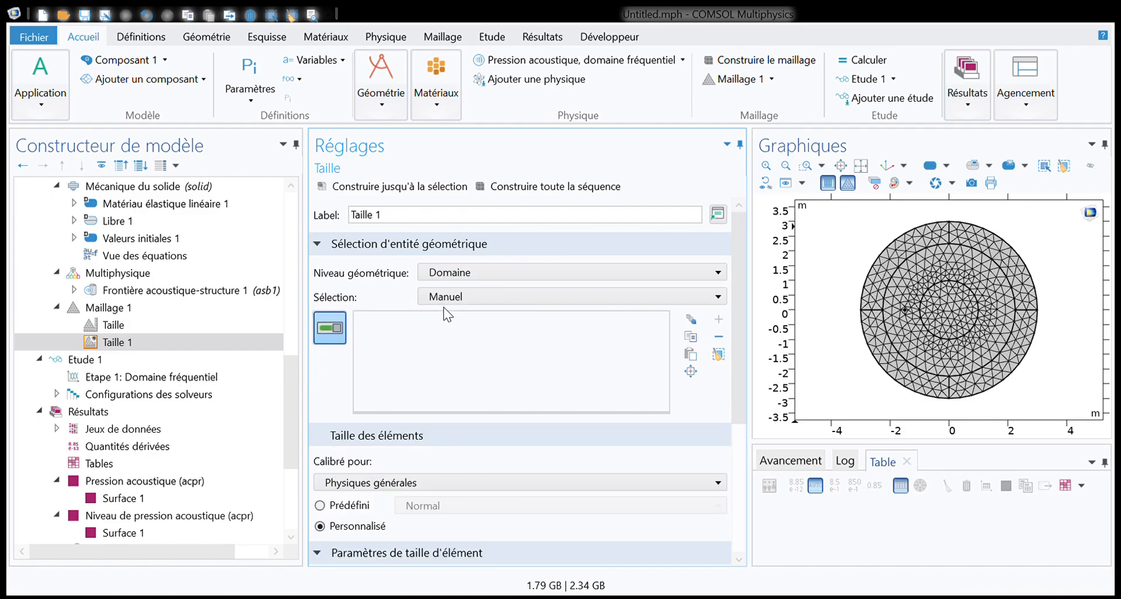
pyautogui.click(935, 309)
pyautogui.click(917, 300)
pyautogui.click(953, 310)
pyautogui.click(914, 343)
pyautogui.click(961, 311)
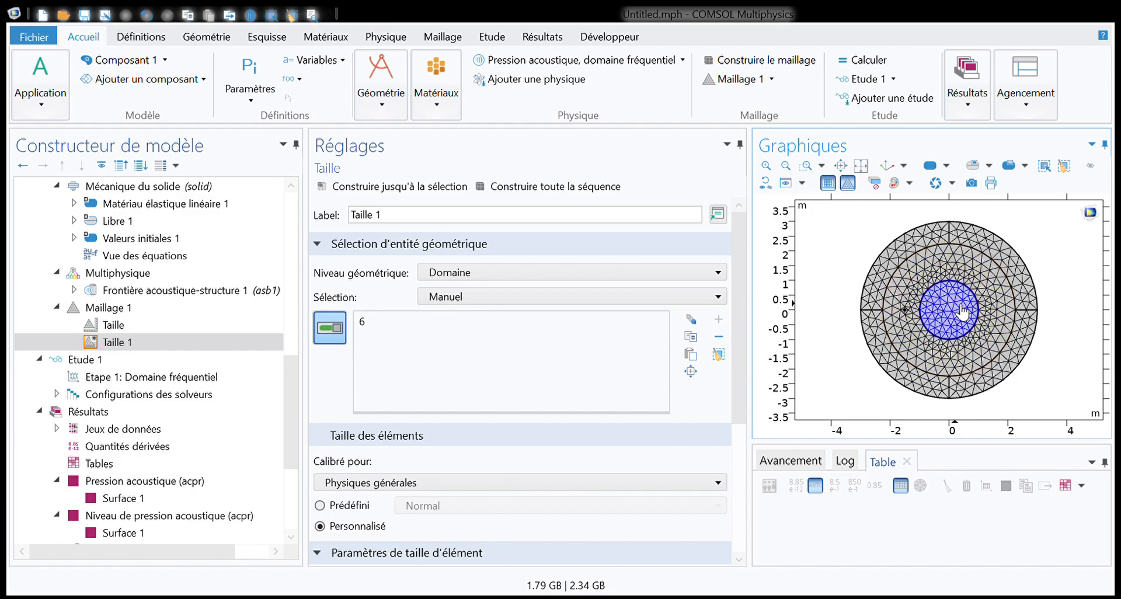
# Build the mesh sequence up to Taille 1 and inspect the warning node under it
pyautogui.click(420, 191)
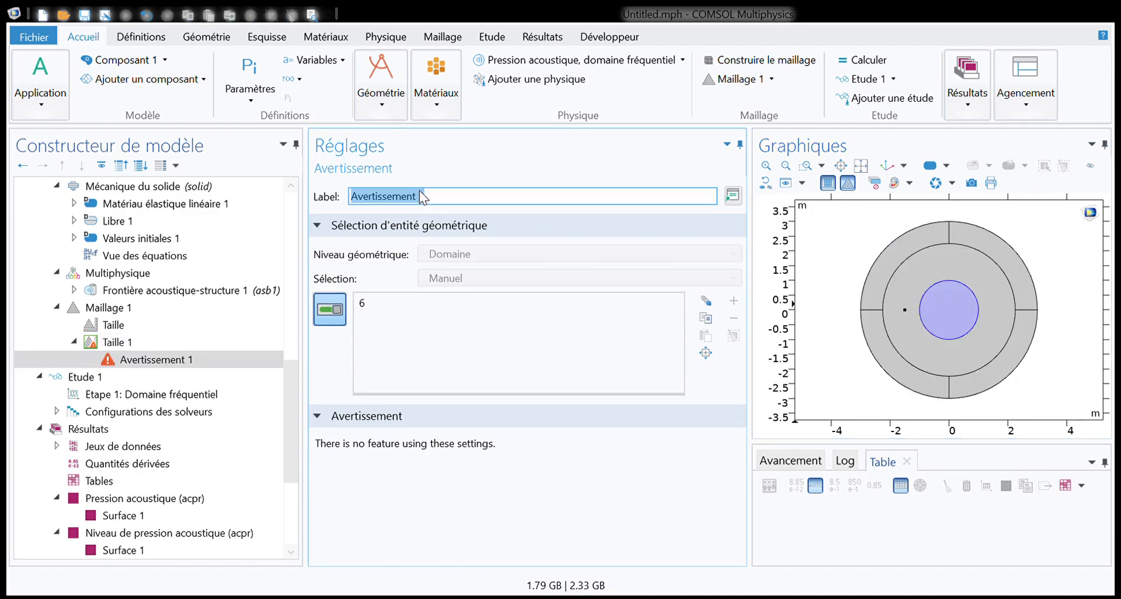
pyautogui.scroll(-1, 210, 337)
pyautogui.click(129, 314)
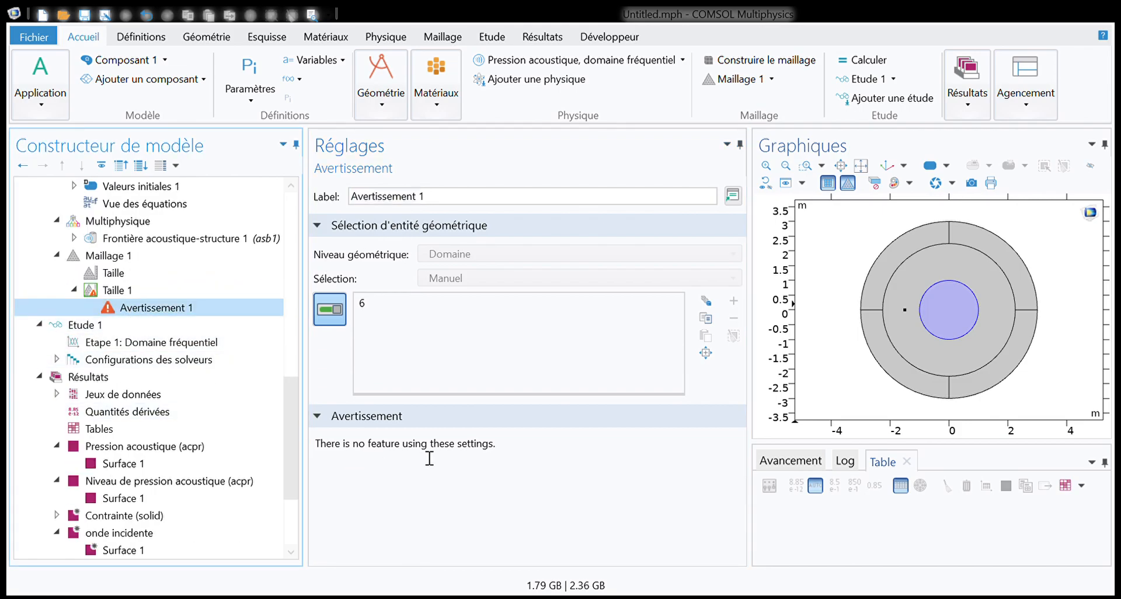
# Compare the element size settings of the Taille 1 node with those of the default Taille node under Maillage 1
pyautogui.click(30, 290)
pyautogui.scroll(-5, 327, 366)
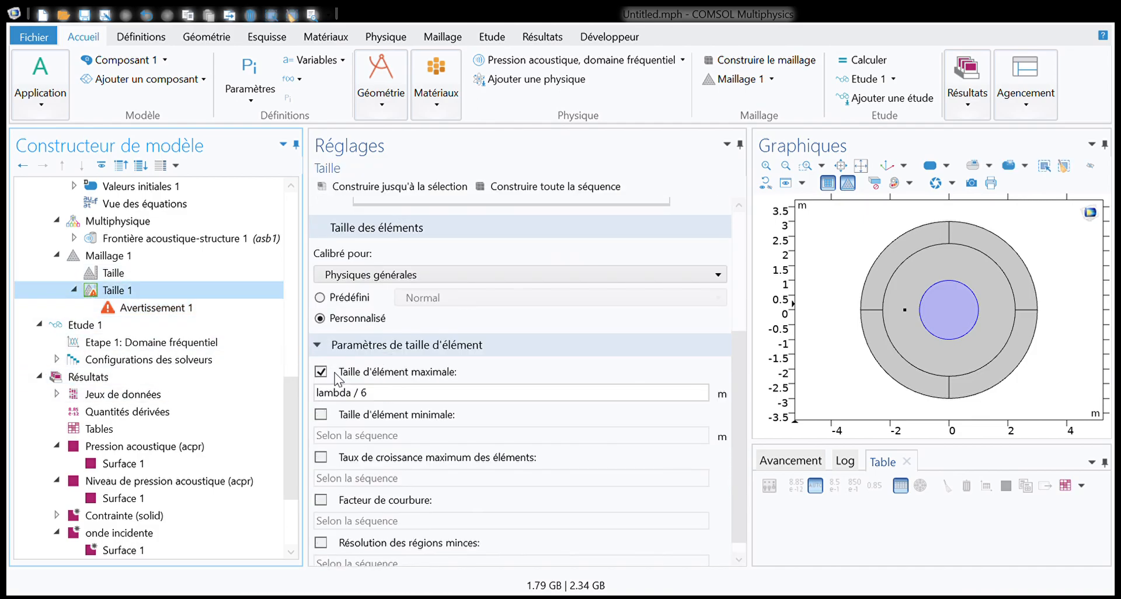
pyautogui.scroll(-1, 341, 377)
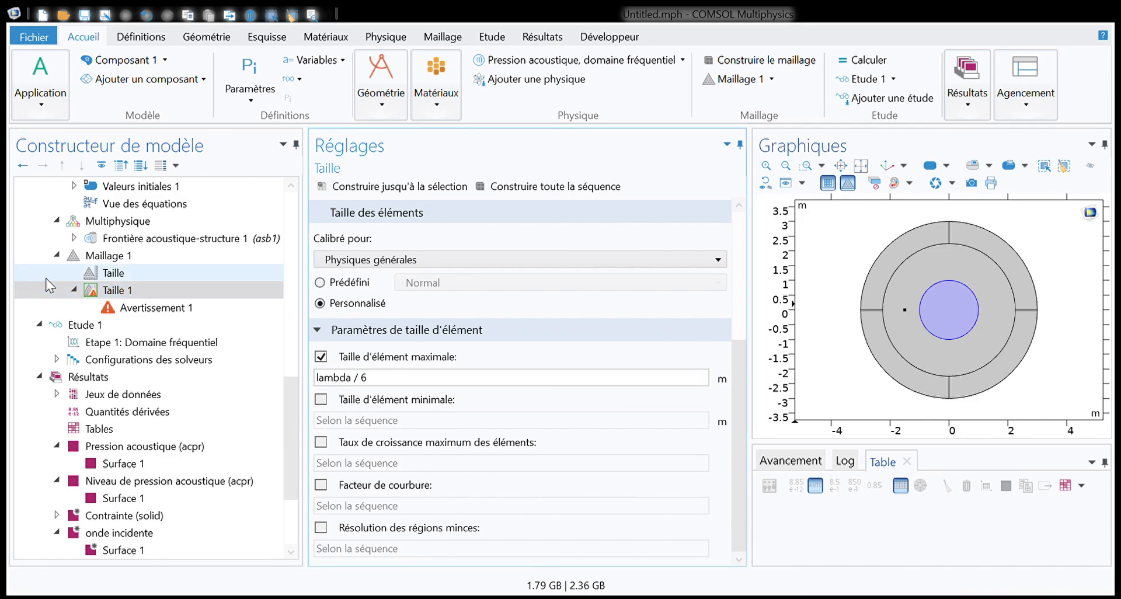
pyautogui.click(95, 275)
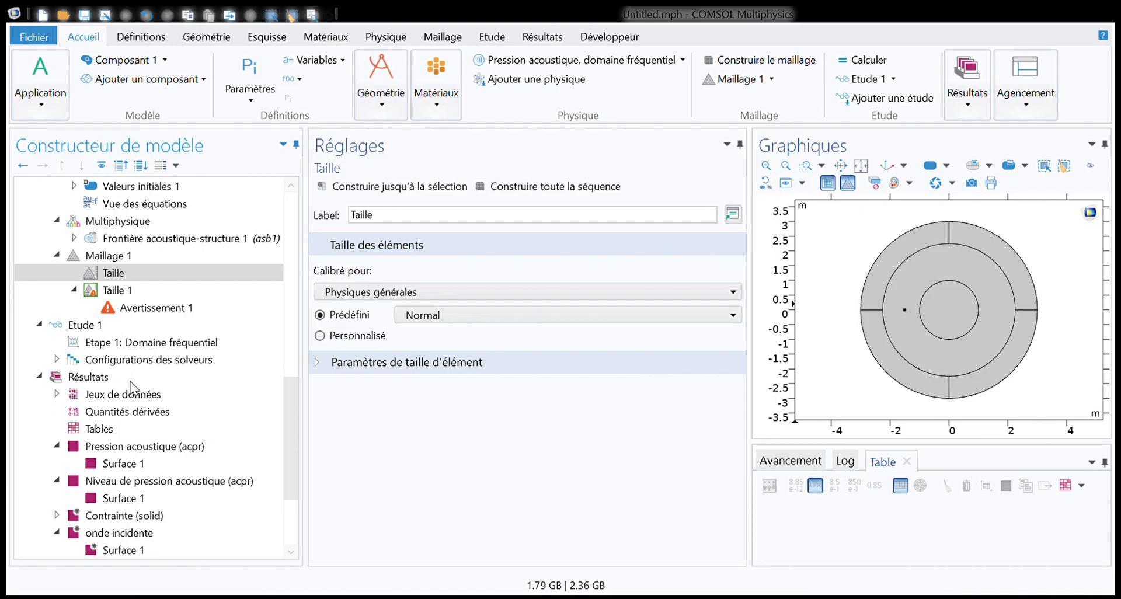
pyautogui.click(66, 311)
pyautogui.click(92, 290)
pyautogui.click(111, 272)
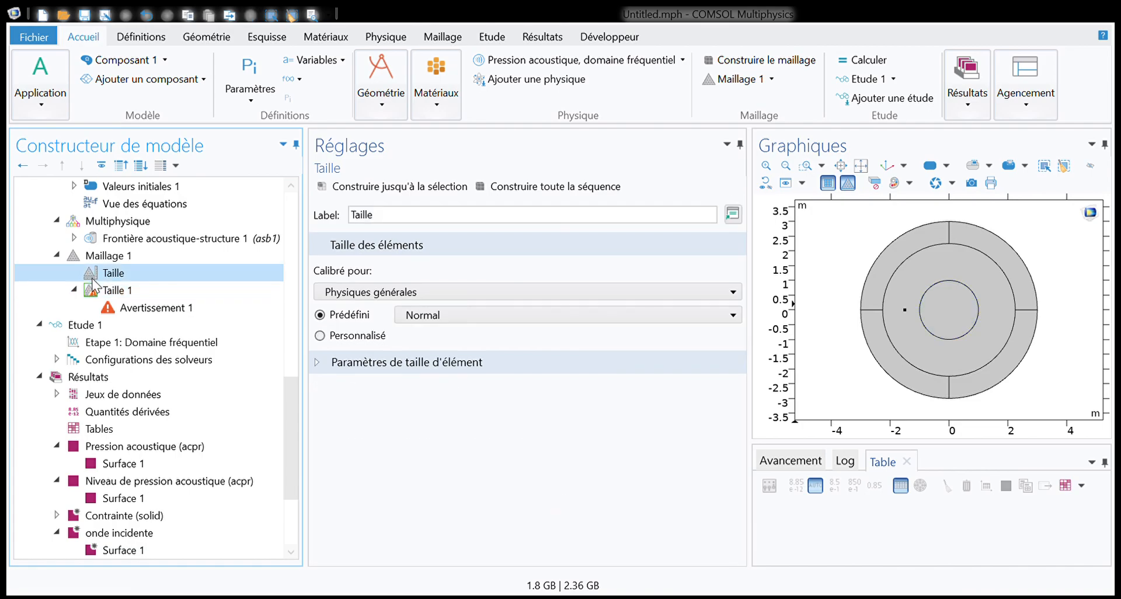
# Show the custom element size parameters of the default Taille node, restore its predefined Normal size and return to Taille 1
pyautogui.click(320, 348)
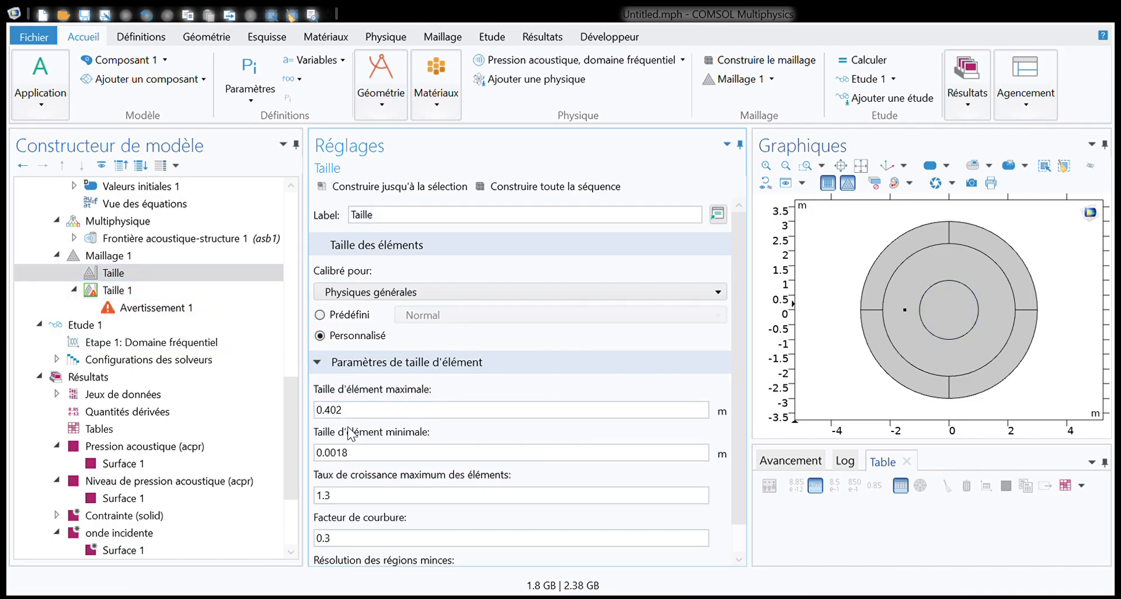
pyautogui.scroll(-1, 366, 367)
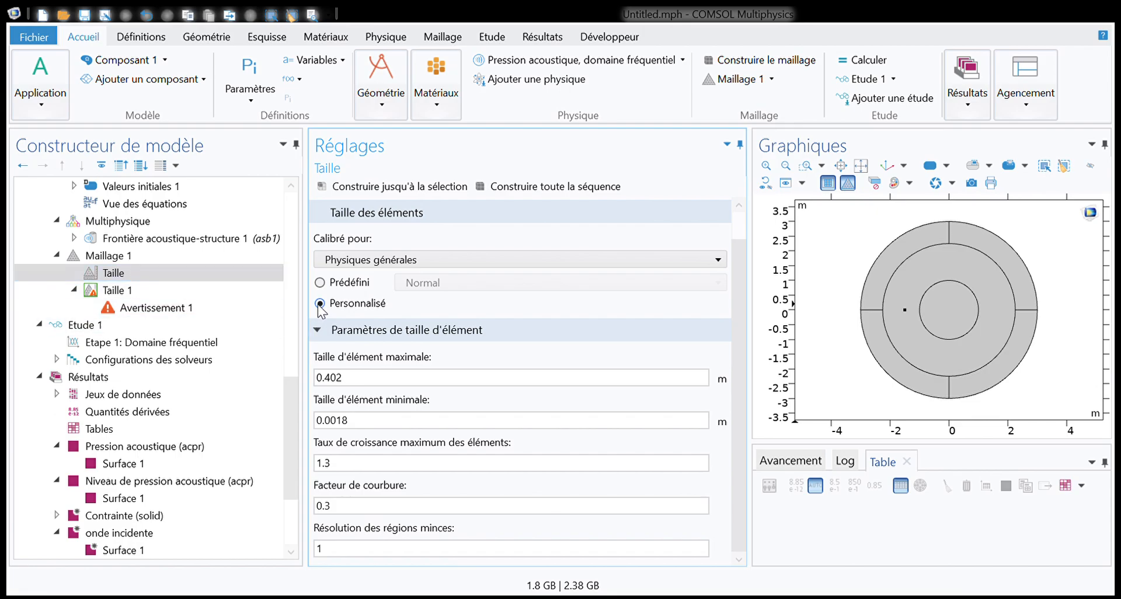
pyautogui.click(320, 283)
pyautogui.click(157, 289)
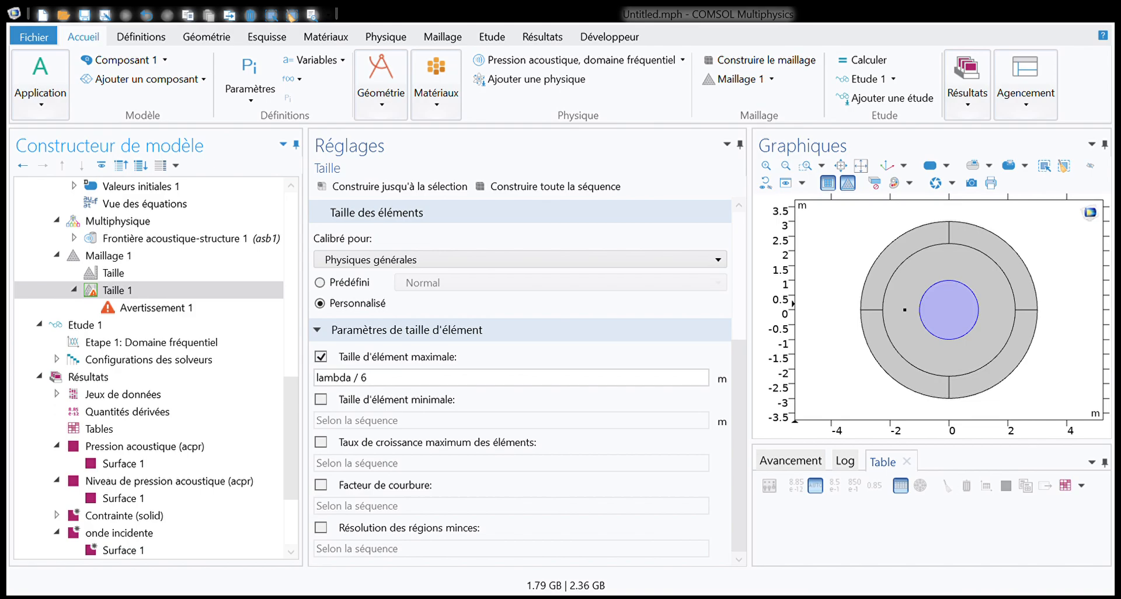
pyautogui.click(111, 291)
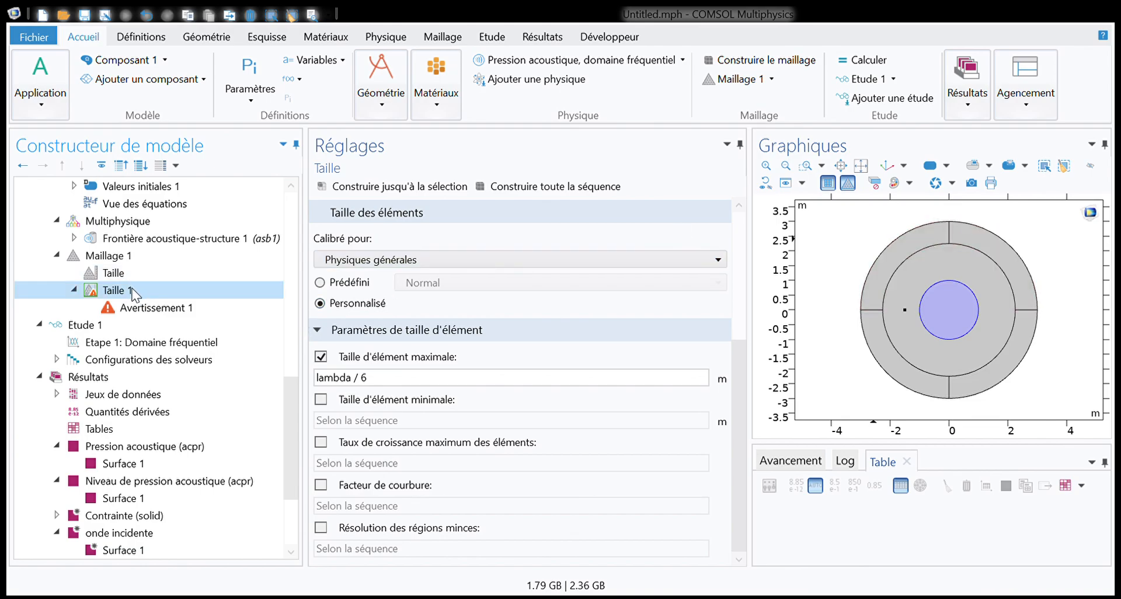
# Add a Triangle libre operation to Maillage 1 and move the Taille 1 node below it
pyautogui.click(92, 257)
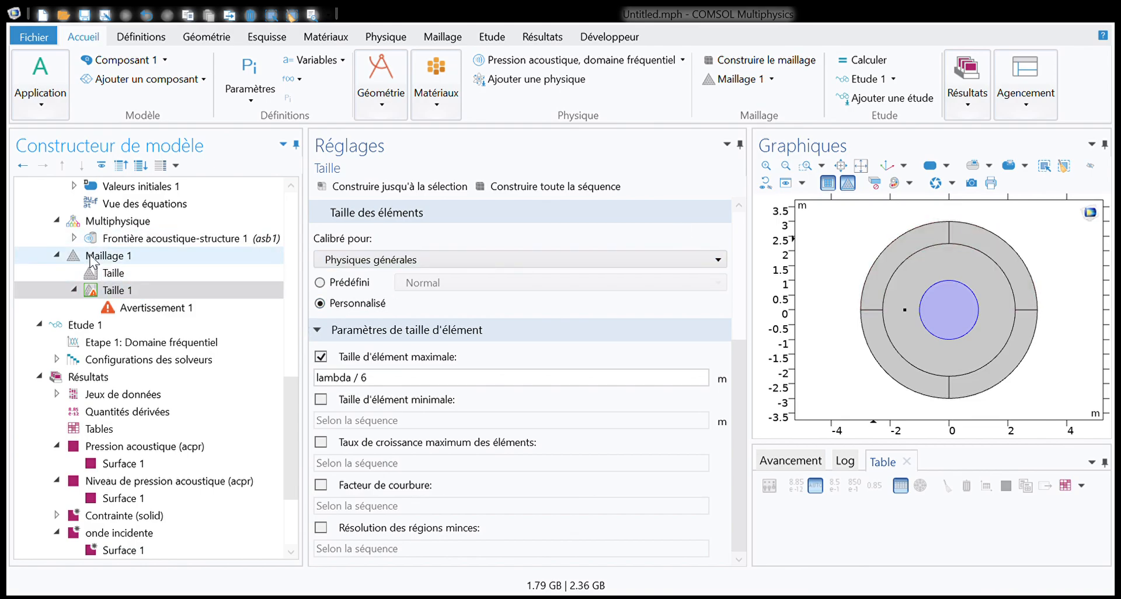
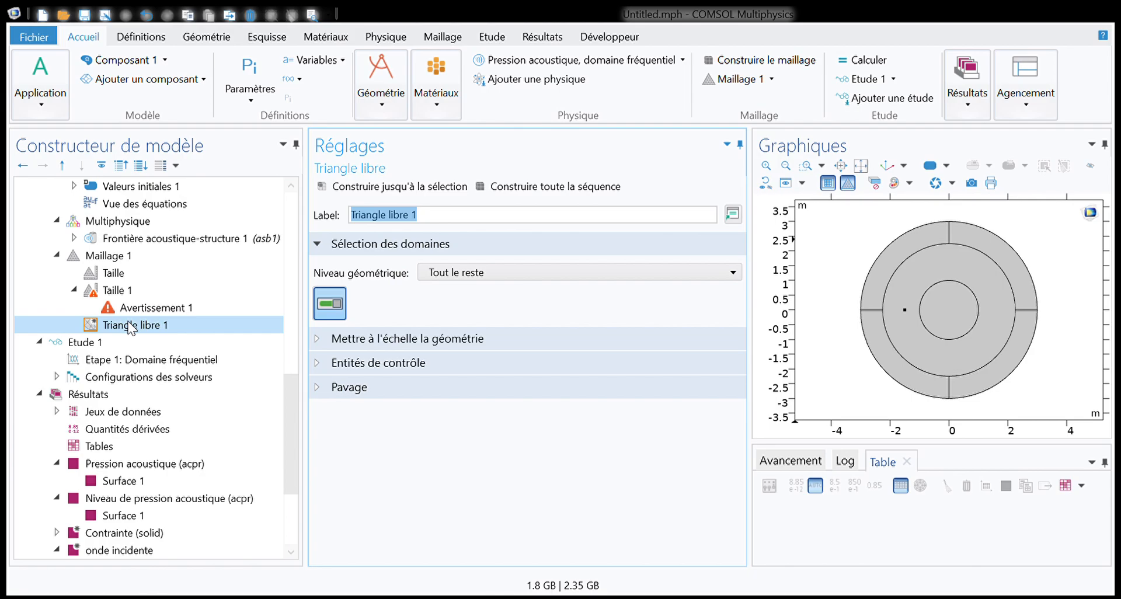
pyautogui.click(134, 257)
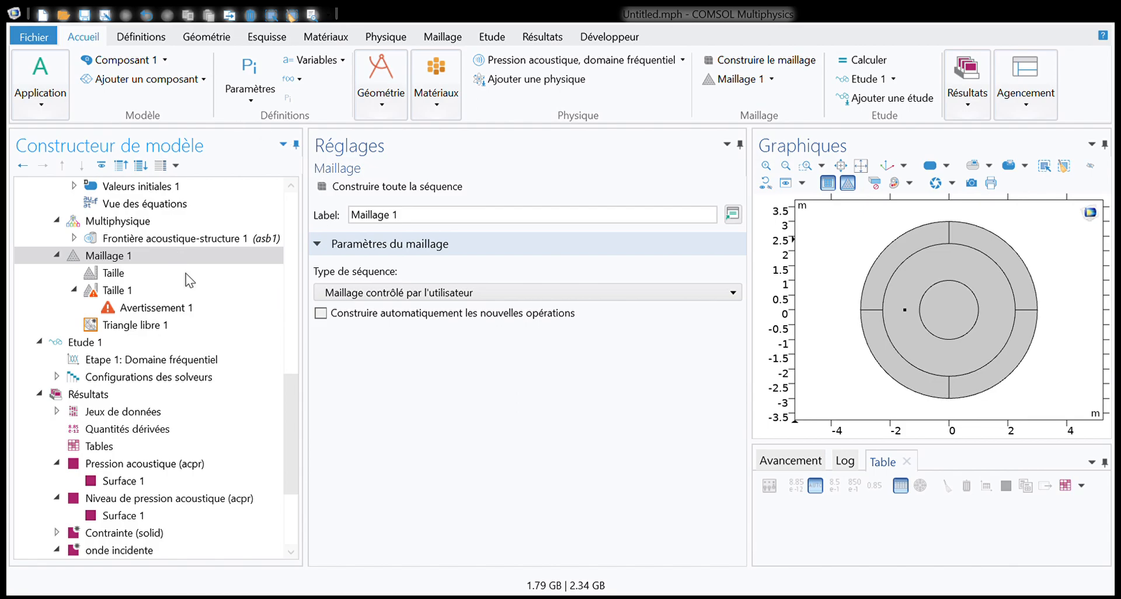
pyautogui.click(108, 260)
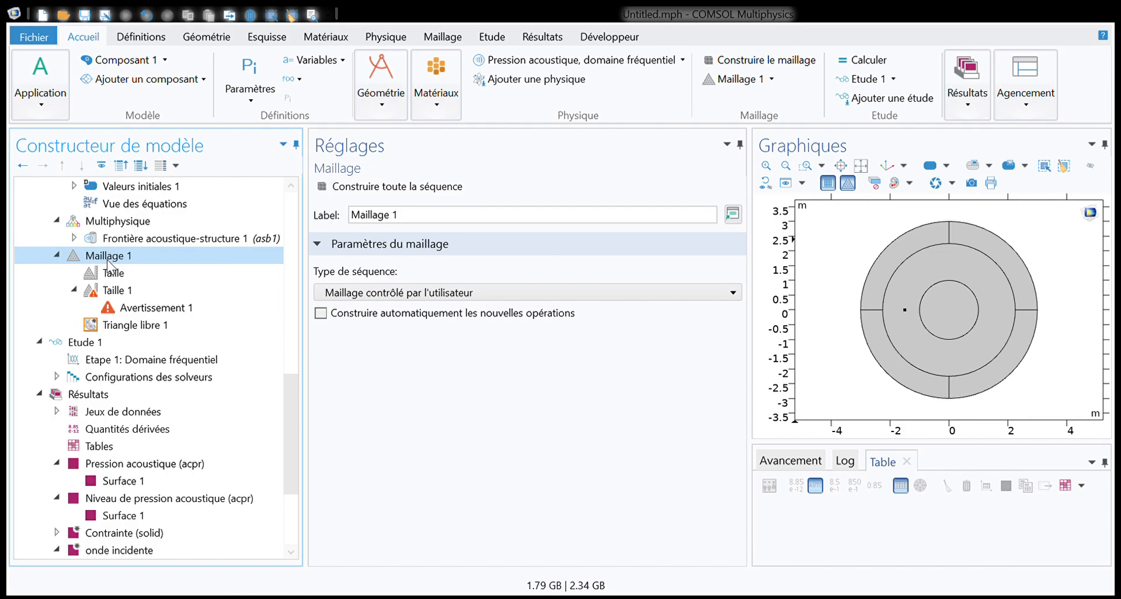
pyautogui.click(106, 324)
pyautogui.moveTo(108, 295); pyautogui.dragTo(113, 321)
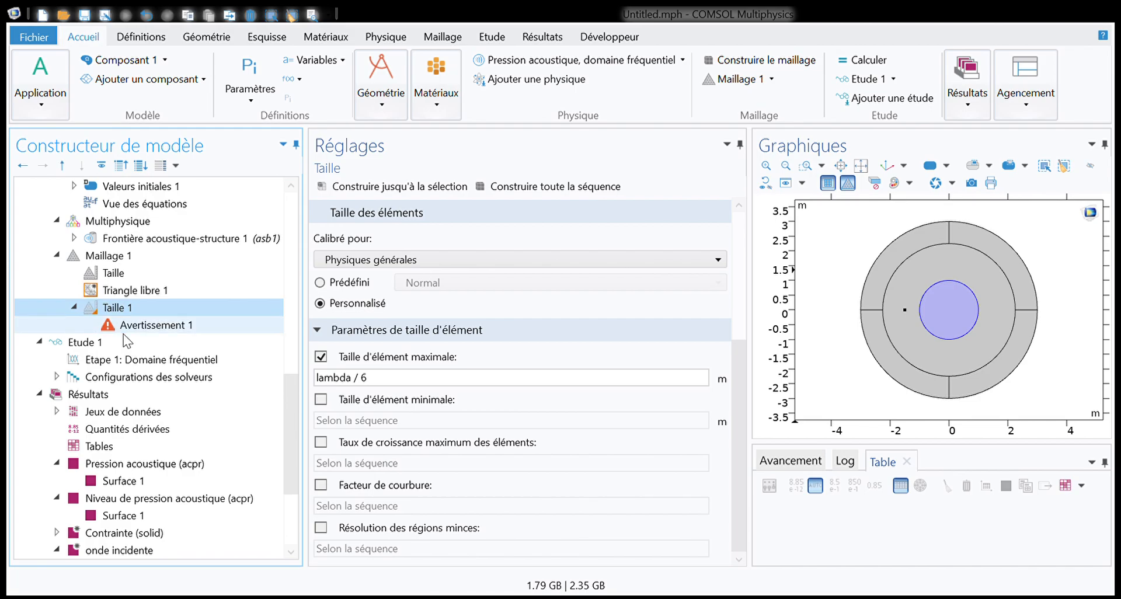
# Delete the Taille 1 node from Maillage 1 and build the mesh of Triangle libre 1
pyautogui.click(132, 294)
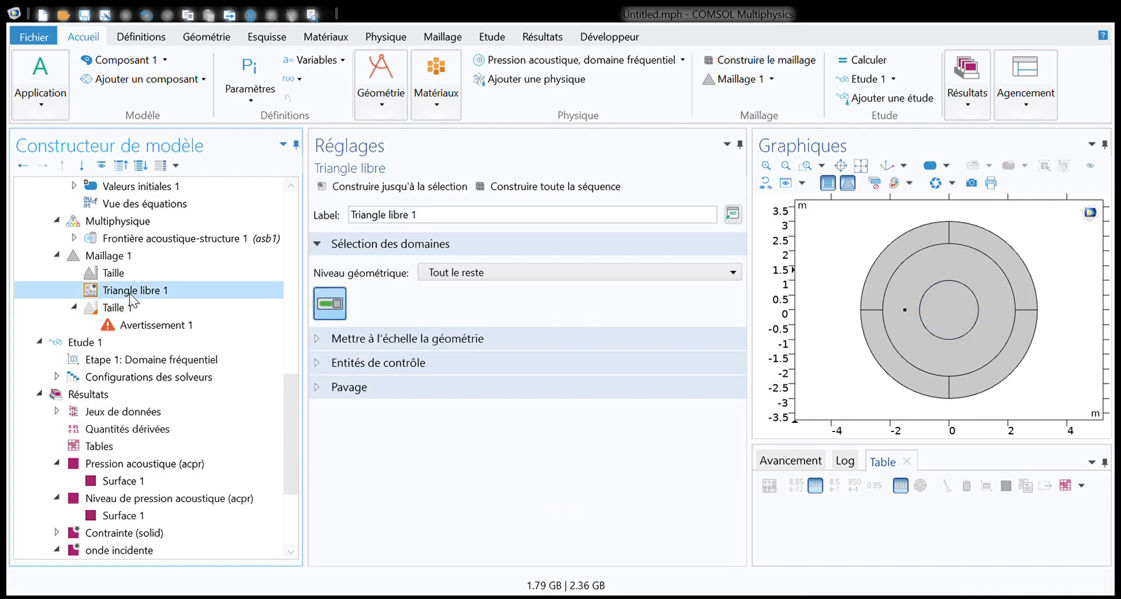
pyautogui.click(129, 307)
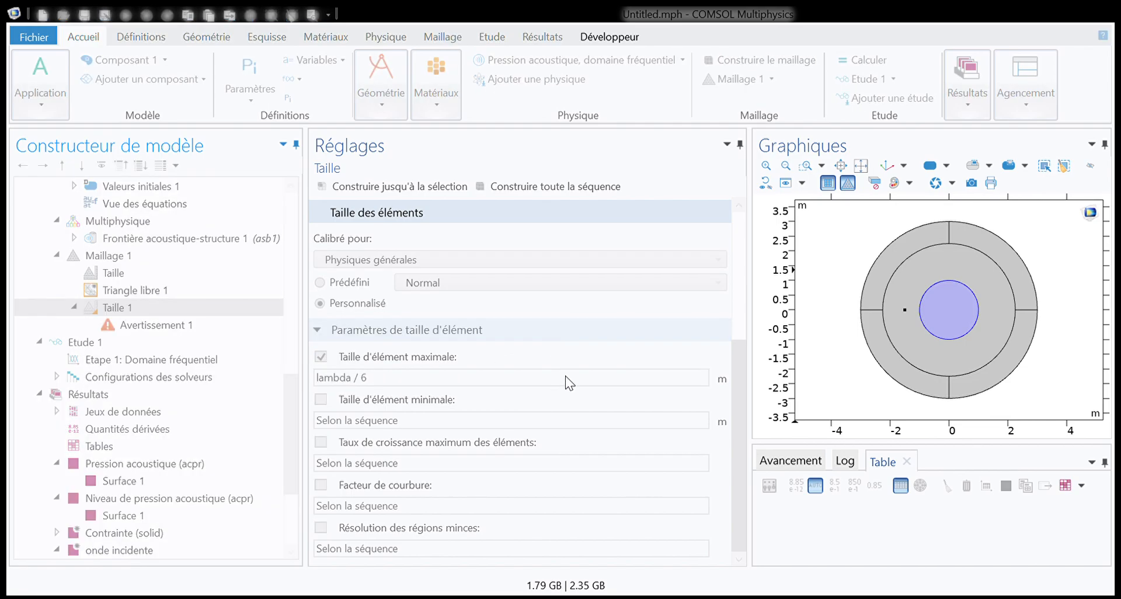
pyautogui.click(118, 289)
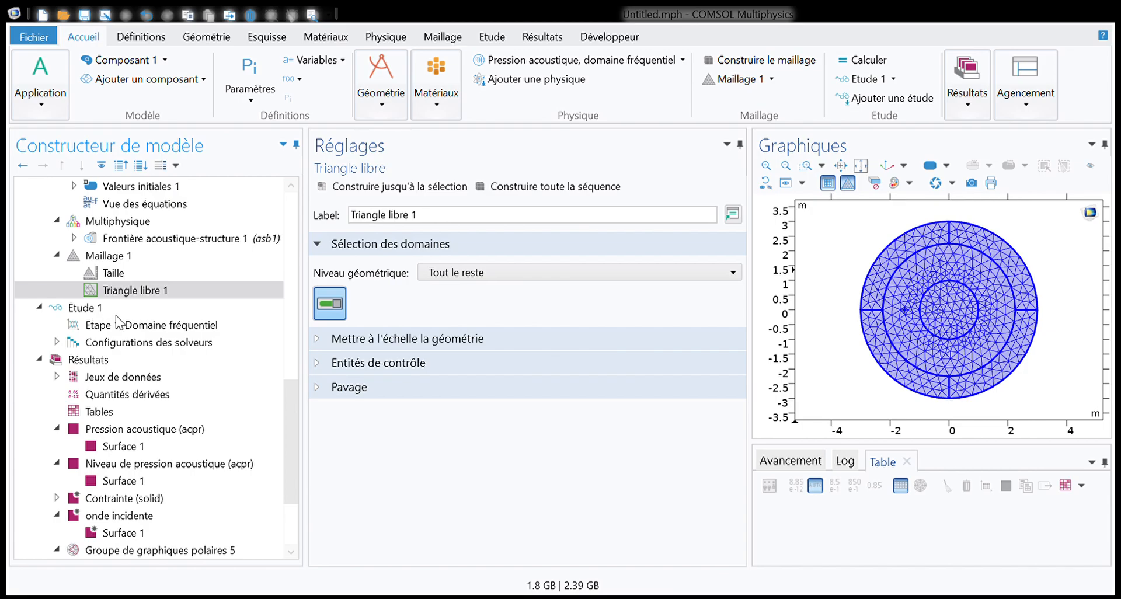
# Add a Taille sub-node under Triangle libre 1 and reopen the Triangle libre 1 settings
pyautogui.click(134, 322)
pyautogui.click(118, 293)
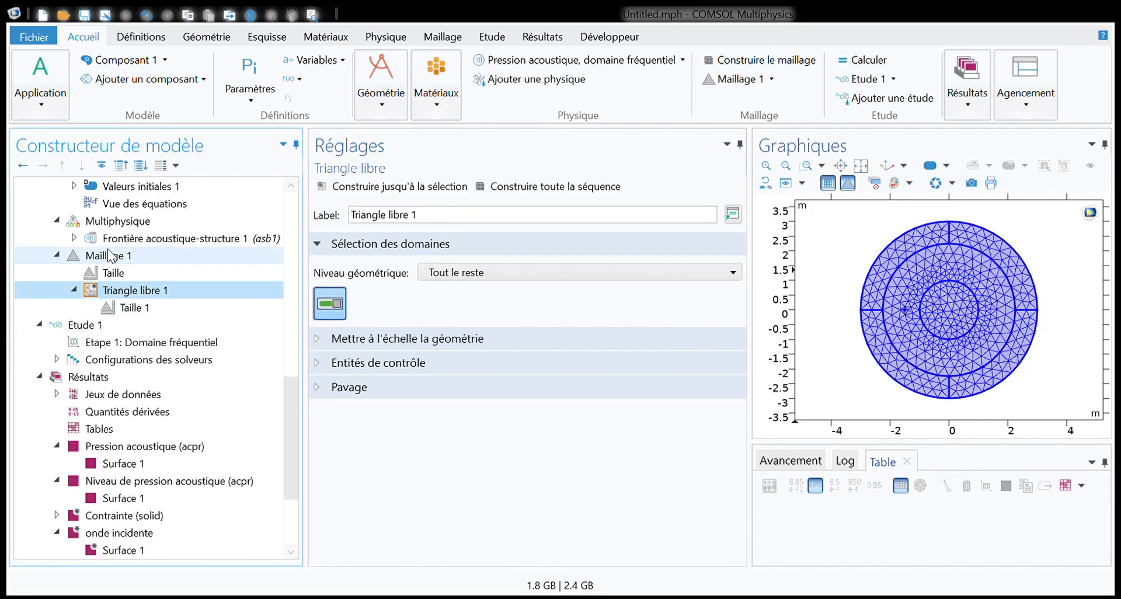
pyautogui.click(145, 292)
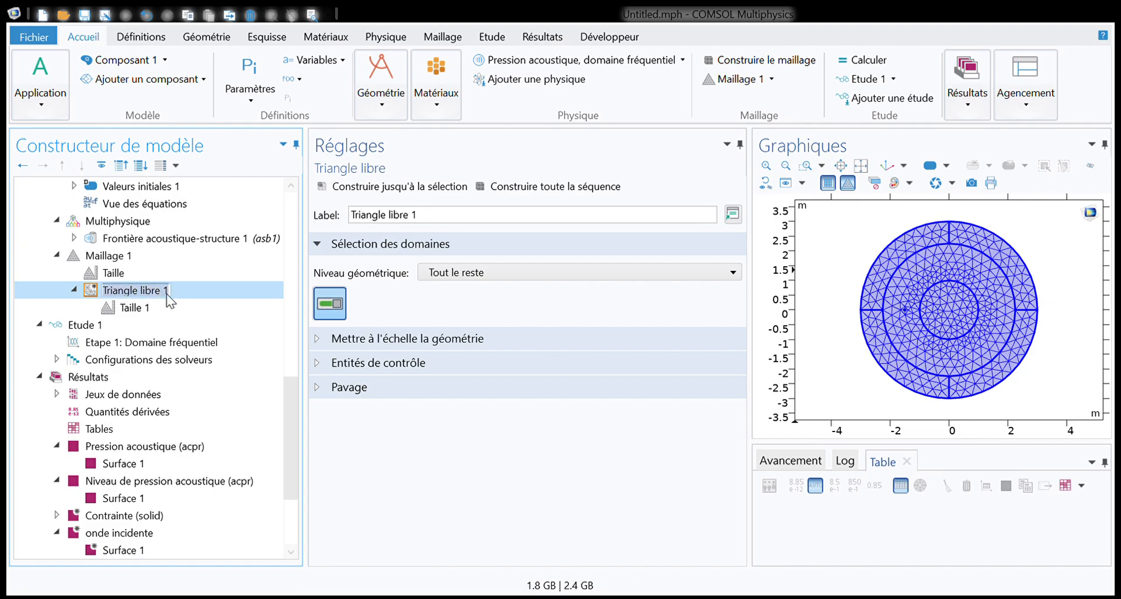
# Set the geometric level of Triangle libre 1 to Domaine and select only the inner cylinder domain 6
pyautogui.click(342, 314)
pyautogui.click(331, 307)
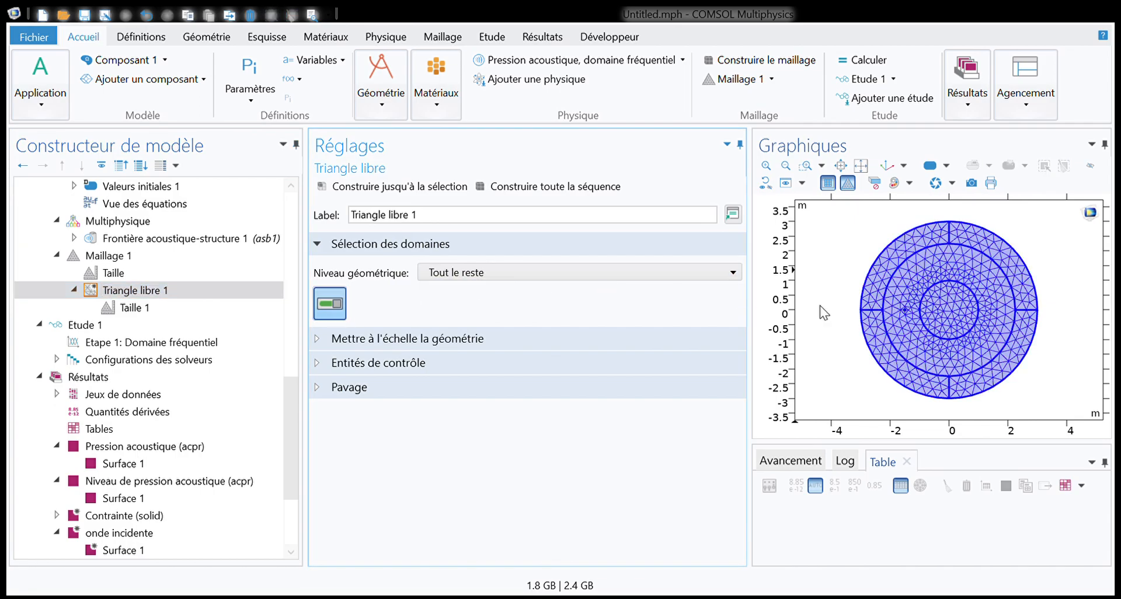
pyautogui.click(488, 276)
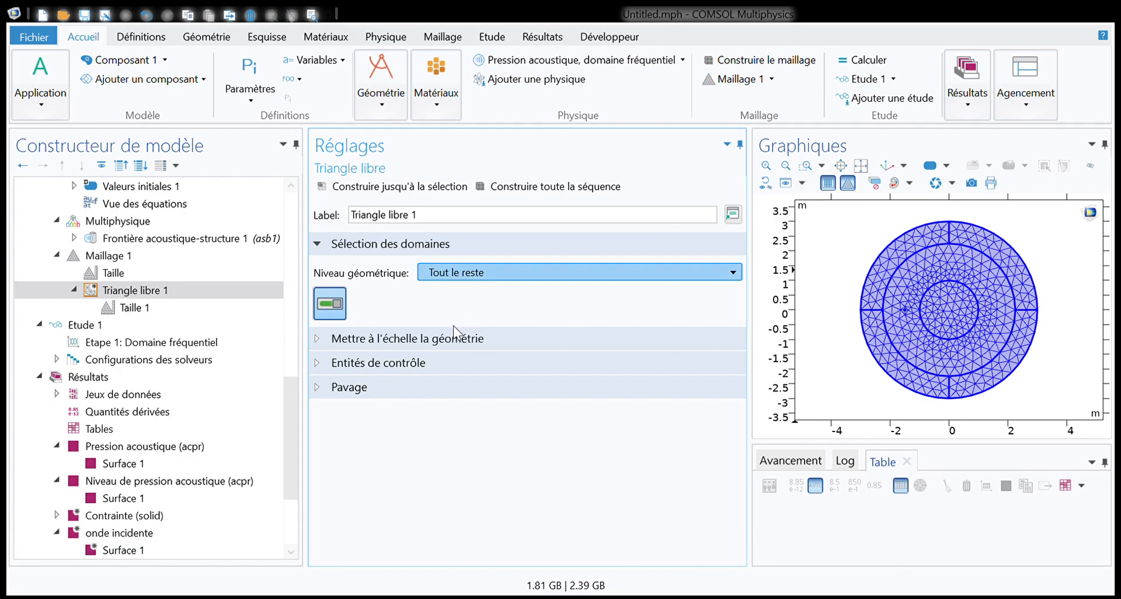
pyautogui.click(452, 325)
pyautogui.click(734, 340)
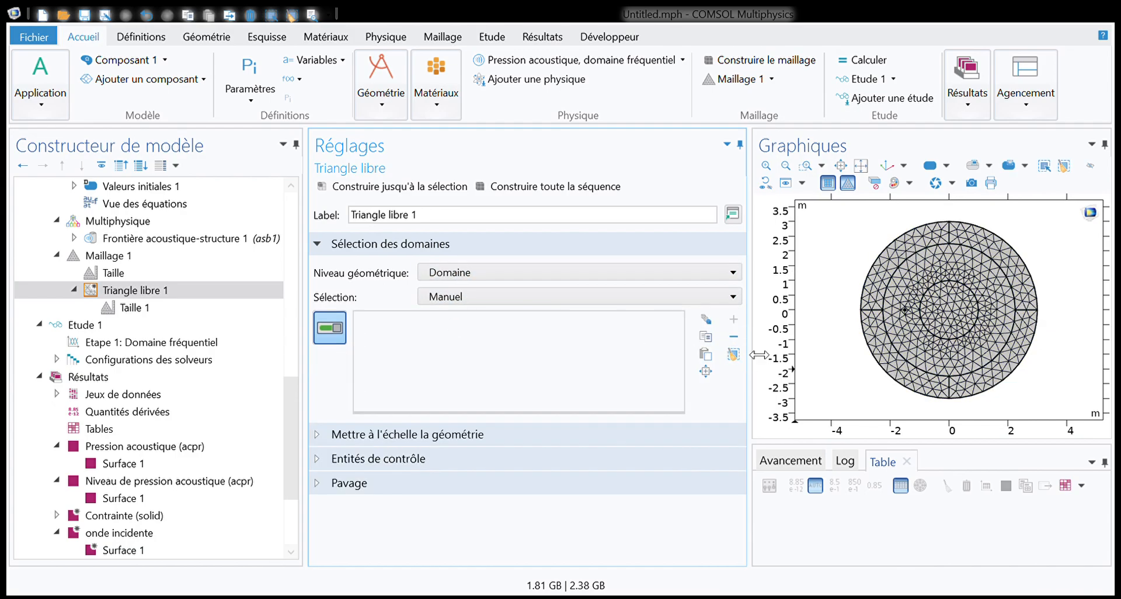
pyautogui.click(941, 318)
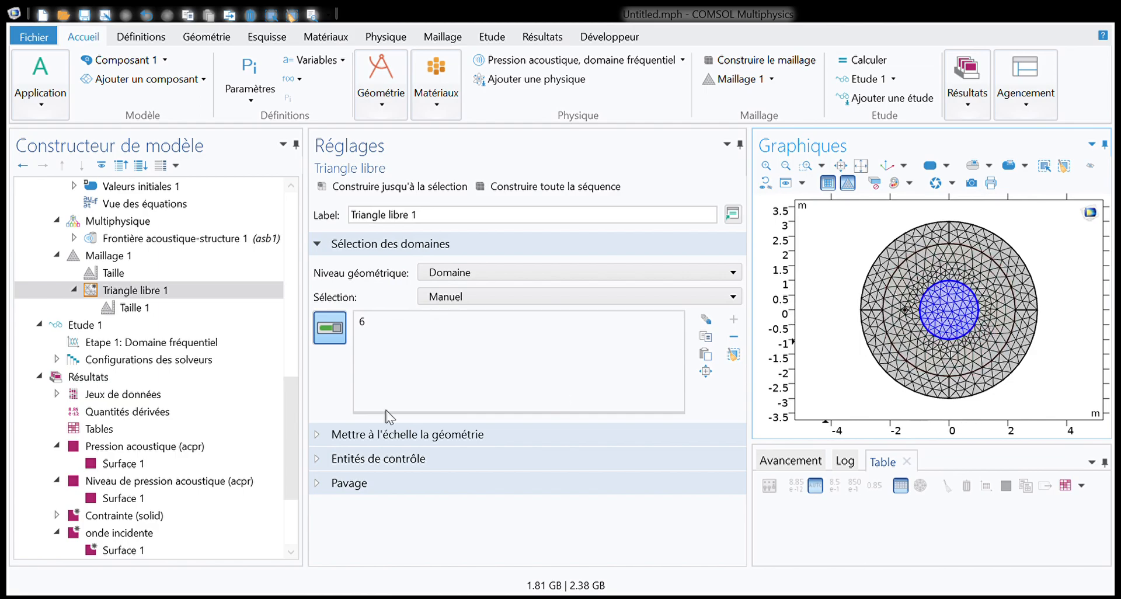
# Rename the Triangle libre 1 operation as cylindre infini
pyautogui.click(446, 221)
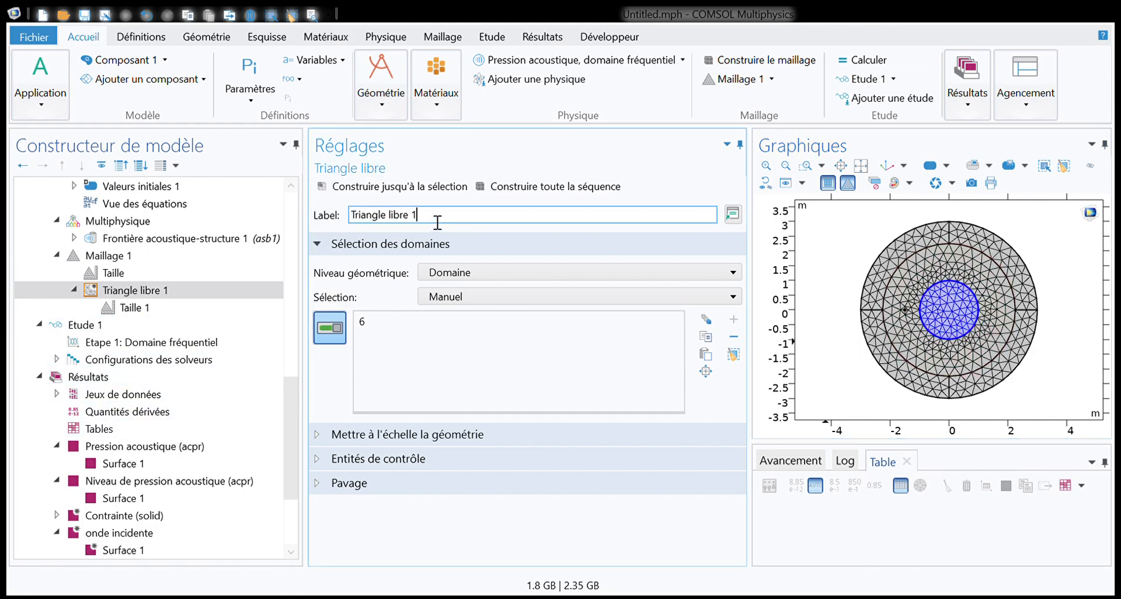
pyautogui.hotkey('ctrl', 'a')
pyautogui.write('c')
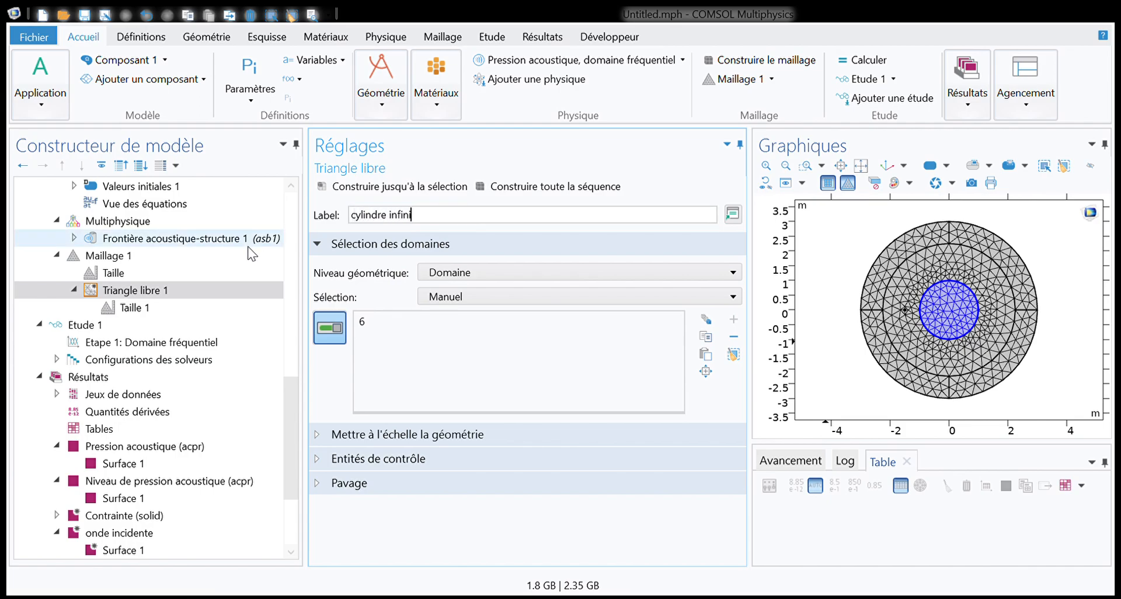
# Give the Taille 1 node under cylindre infini a custom maximum element size of lambda /6 and build the mesh up to it
pyautogui.click(120, 306)
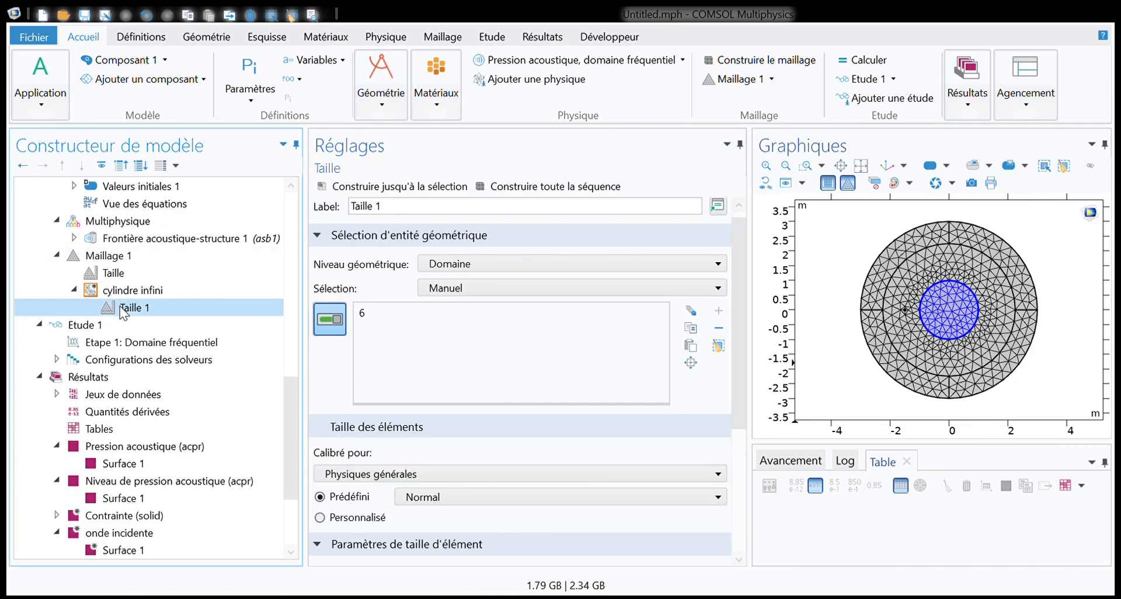
pyautogui.scroll(-2, 353, 319)
pyautogui.click(319, 433)
pyautogui.scroll(-3, 366, 467)
pyautogui.click(321, 363)
pyautogui.press('Tab')
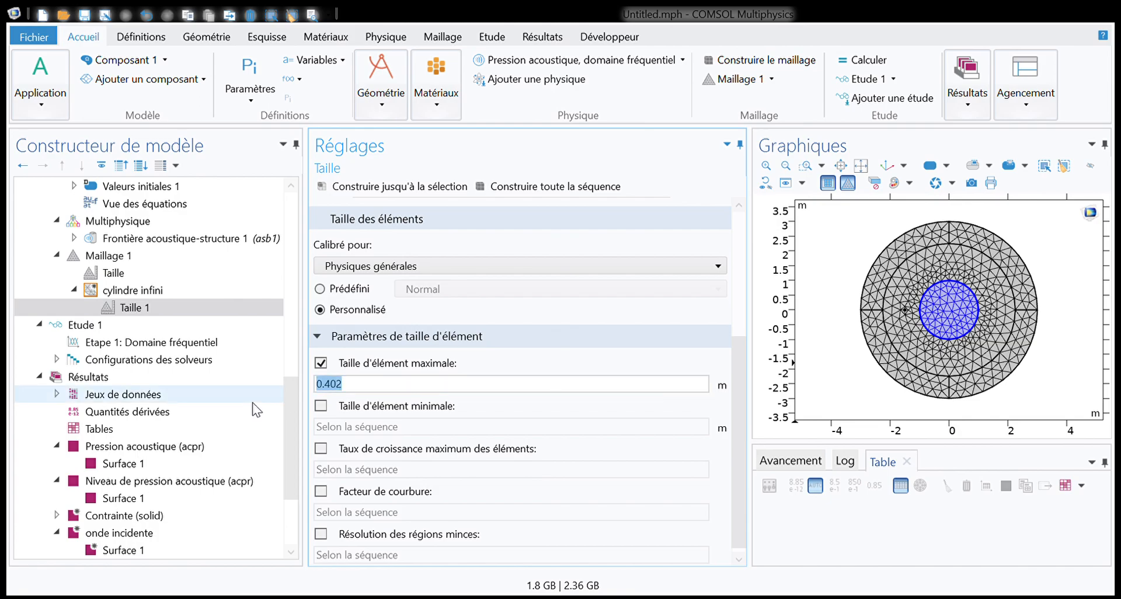
pyautogui.press('BackSpace')
pyautogui.click(421, 182)
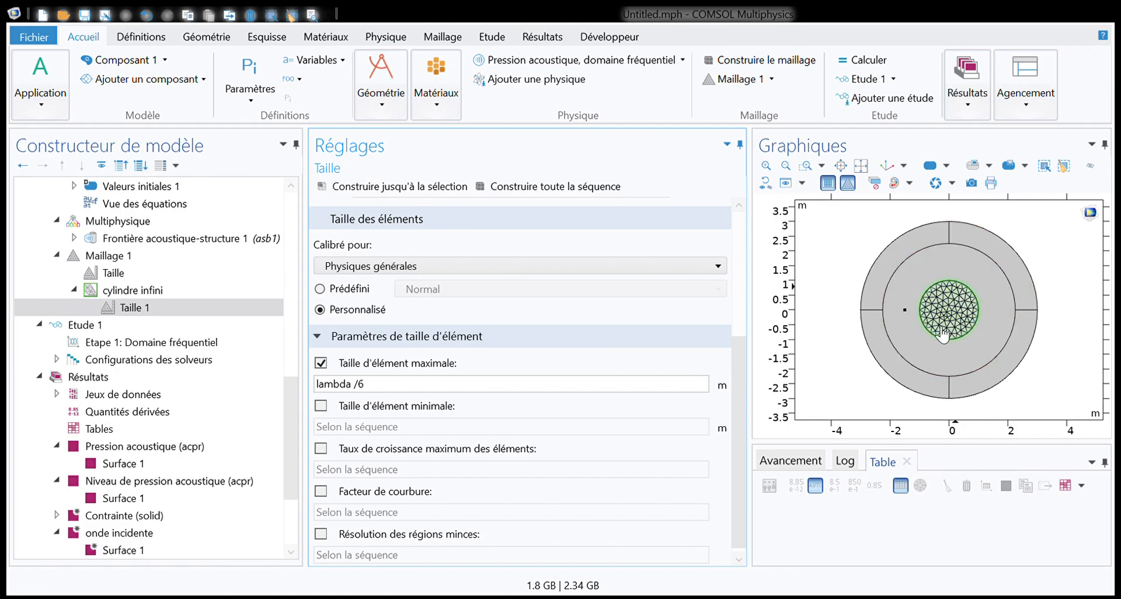
# Rebuild the inner cylinder's mesh with a maximum element size of lambda /8 for comparison, and restore it to lambda /6
pyautogui.click(967, 341)
pyautogui.click(811, 165)
pyautogui.moveTo(916, 279); pyautogui.dragTo(996, 346)
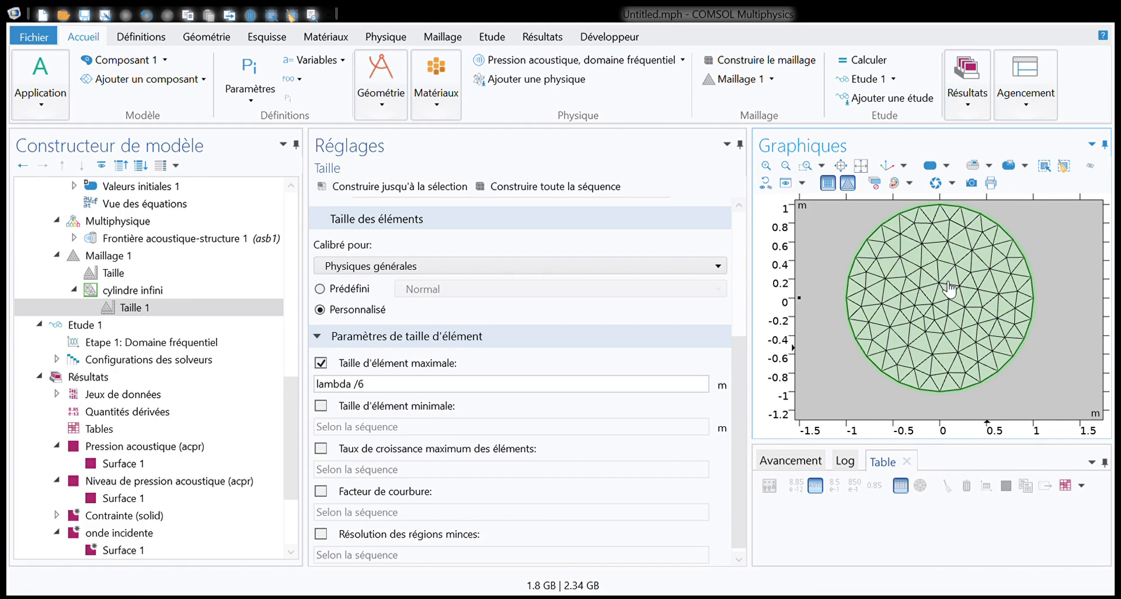
pyautogui.click(389, 388)
pyautogui.write('8')
pyautogui.click(418, 188)
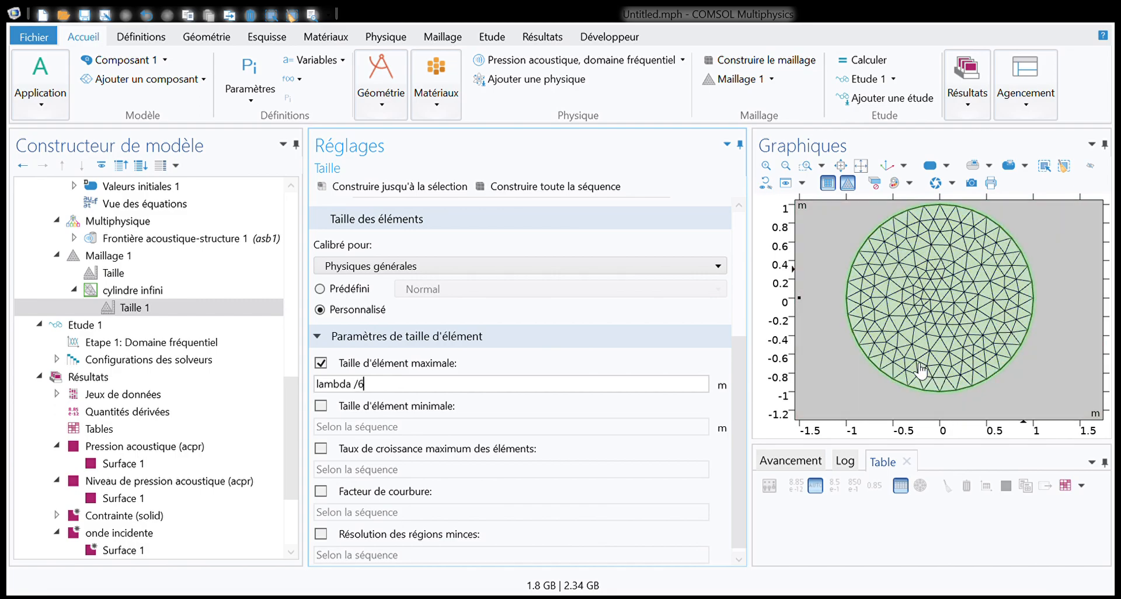
pyautogui.click(374, 187)
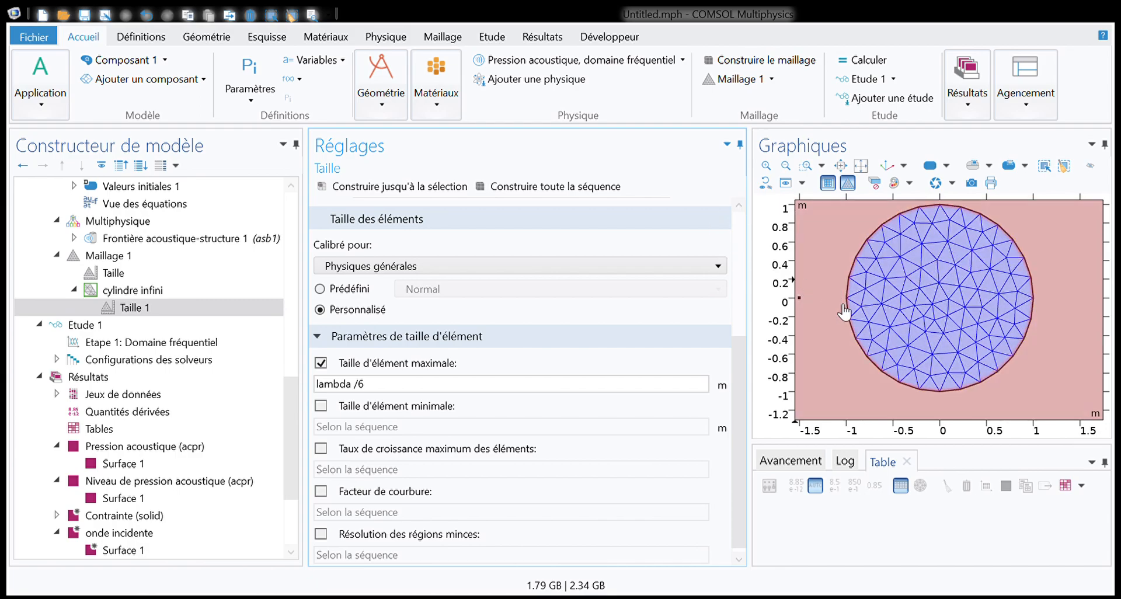
# Set the cylinder's maximum element size to lambda /4 and rebuild its mesh
pyautogui.click(402, 394)
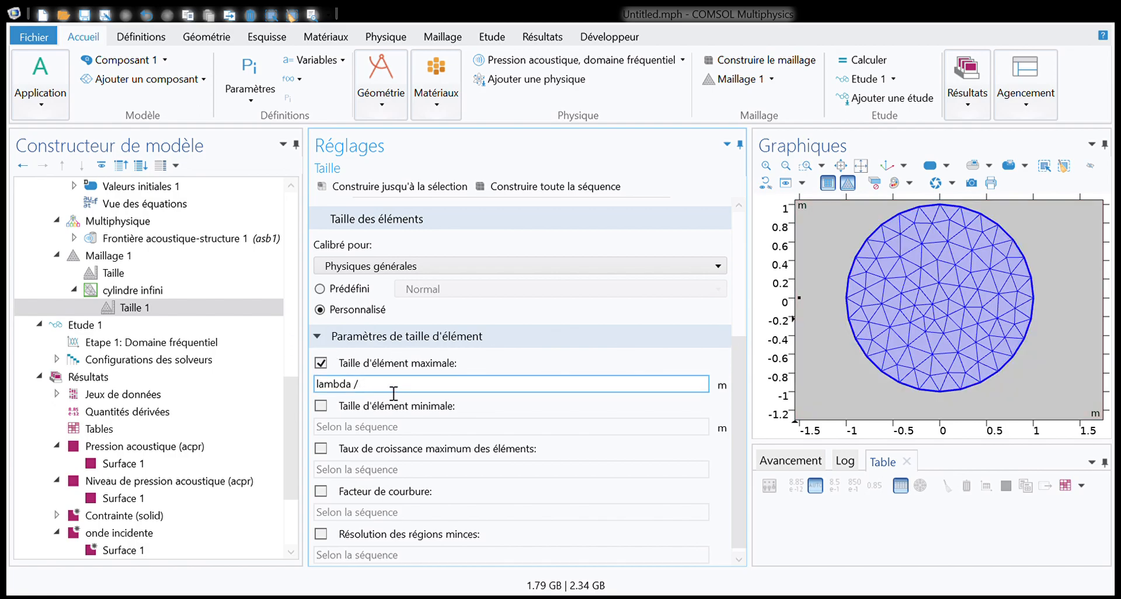
pyautogui.write('4')
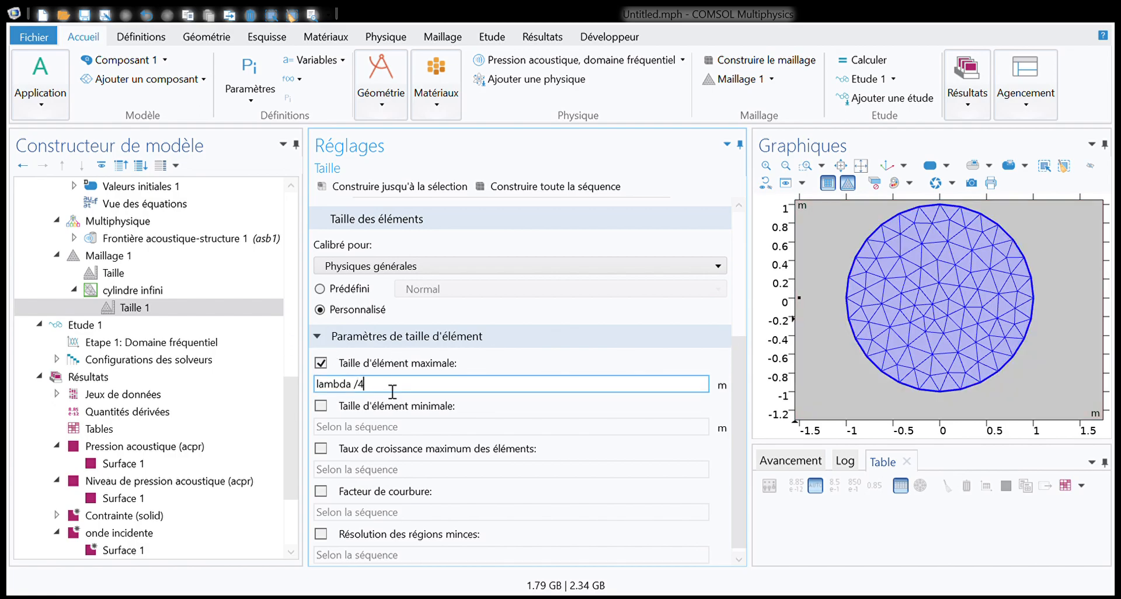
pyautogui.click(395, 187)
# Set the cylinder's maximum element size to lambda /3 and rebuild its mesh
pyautogui.click(380, 390)
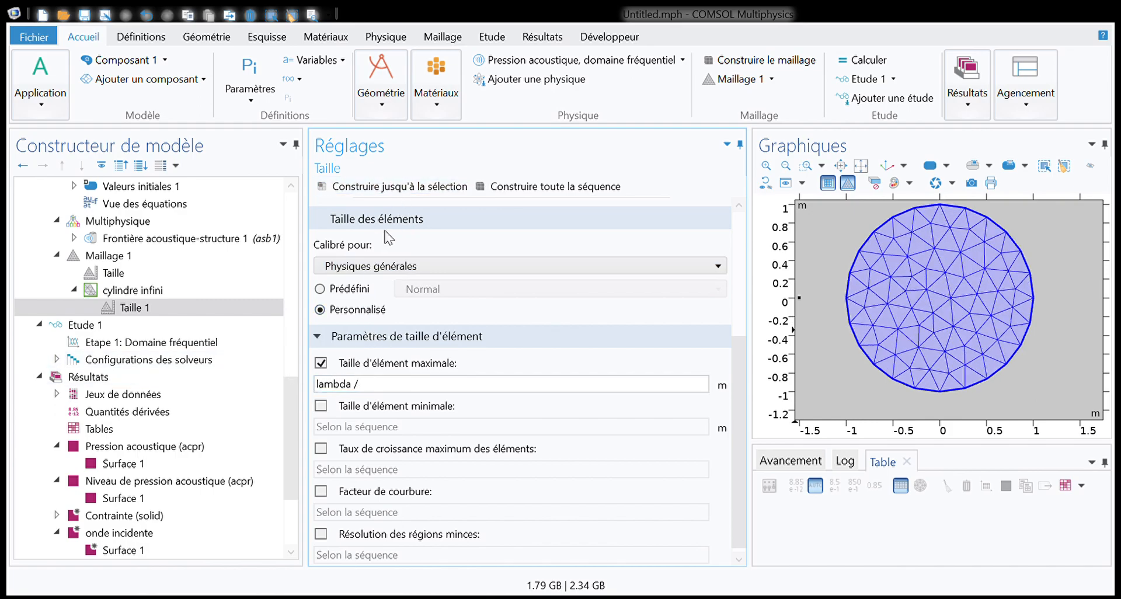
pyautogui.click(394, 187)
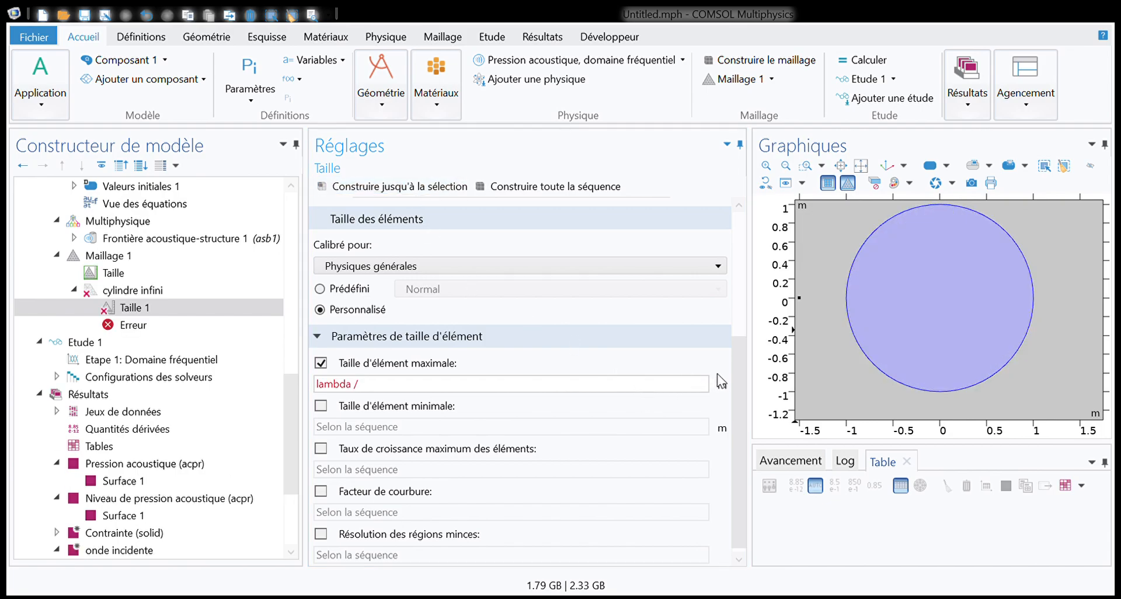
pyautogui.click(378, 390)
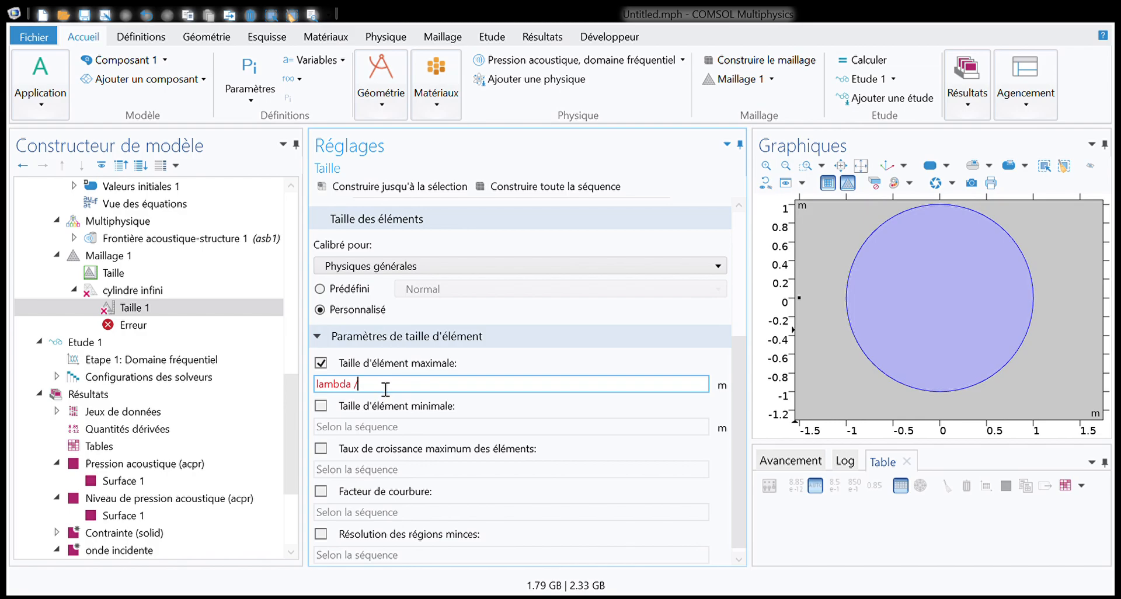
pyautogui.write('3')
pyautogui.click(368, 188)
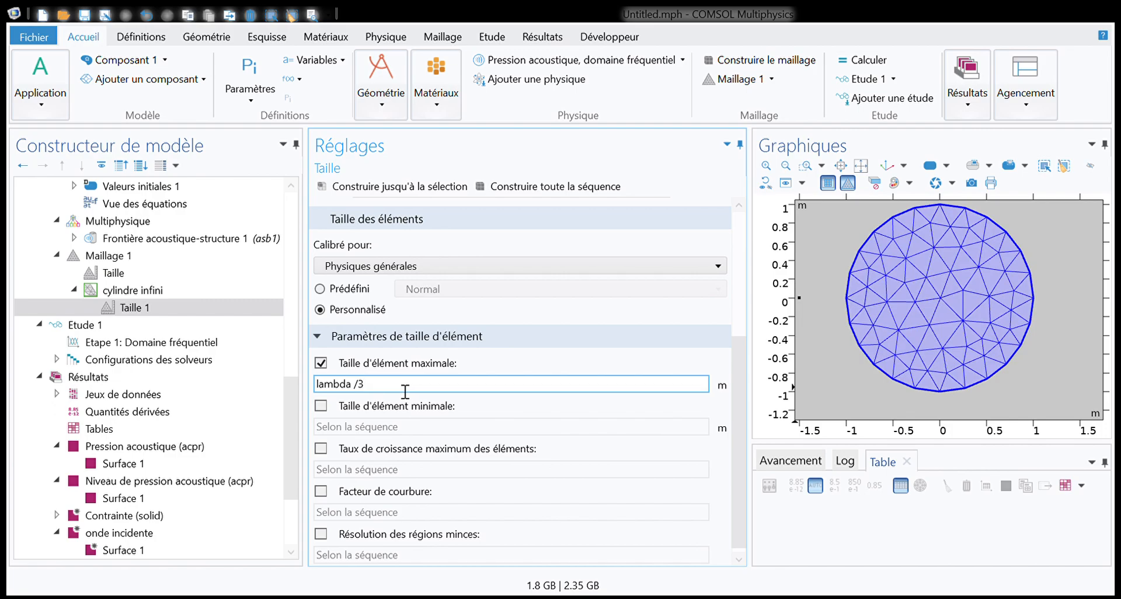
# Rebuild the cylinder's mesh with a maximum element size of lambda /6, and again with lambda /8 for comparison
pyautogui.click(359, 186)
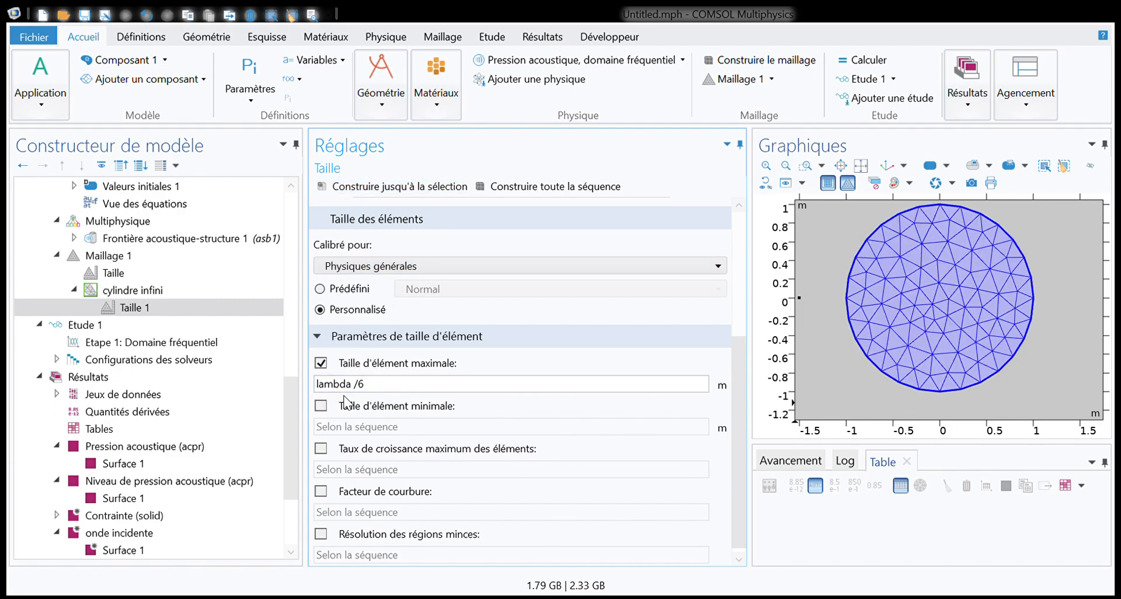
pyautogui.click(385, 390)
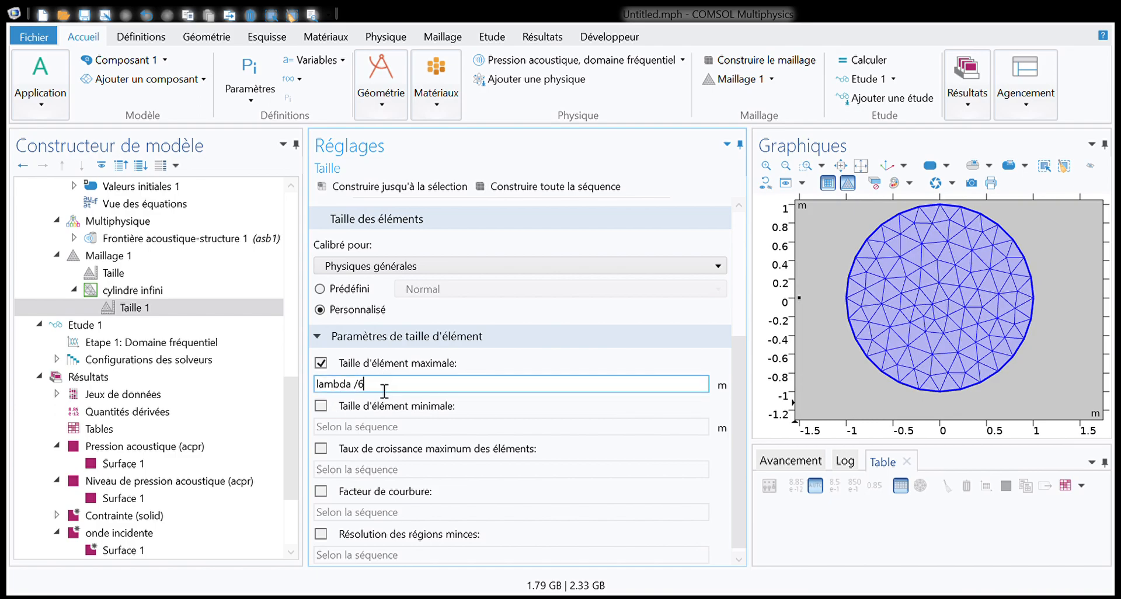
pyautogui.write('8')
pyautogui.click(362, 186)
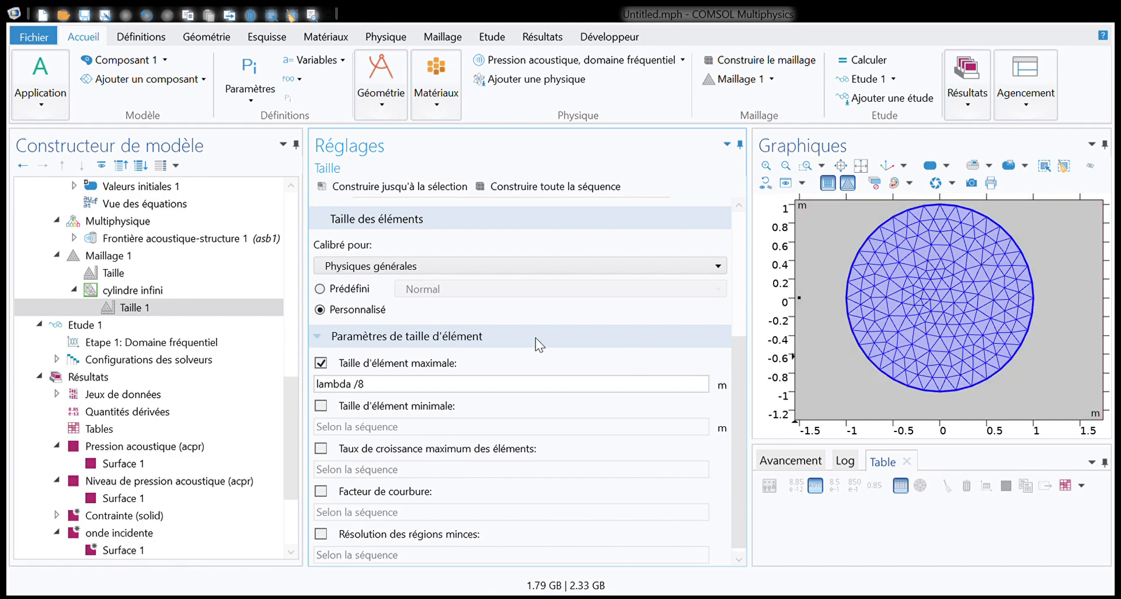
# Set the cylinder's maximum element size to lambda /10 and rebuild its mesh
pyautogui.click(350, 382)
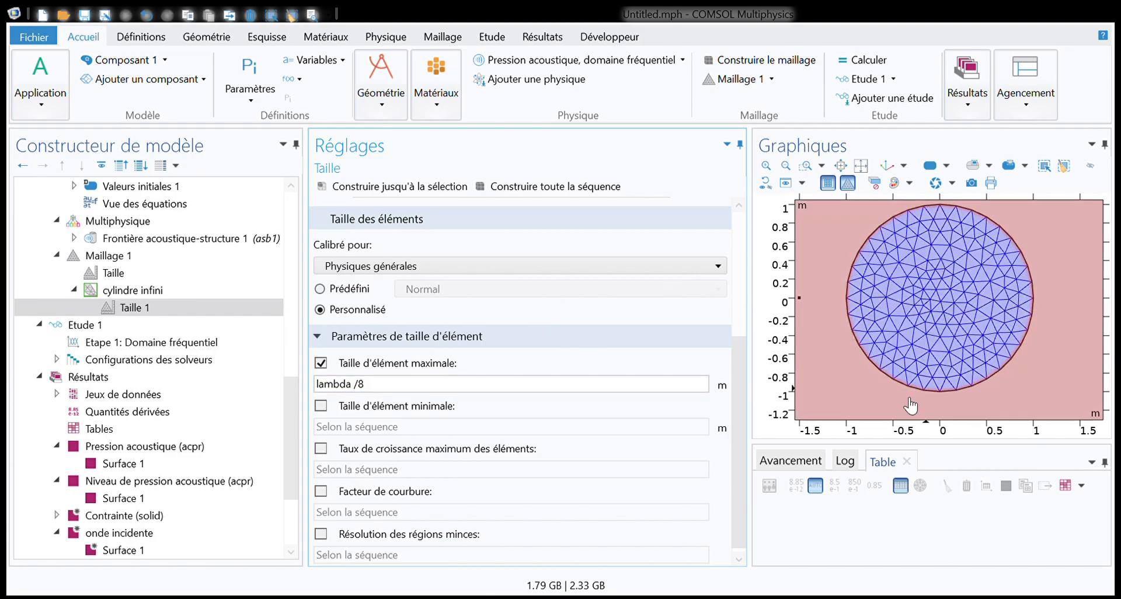
pyautogui.click(882, 310)
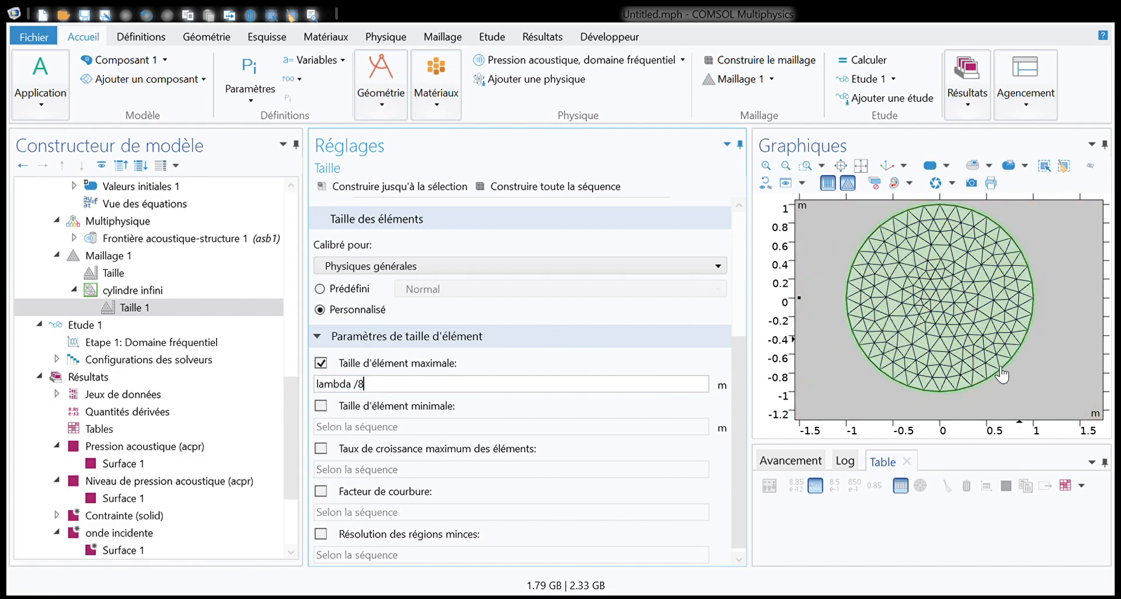
pyautogui.write('0')
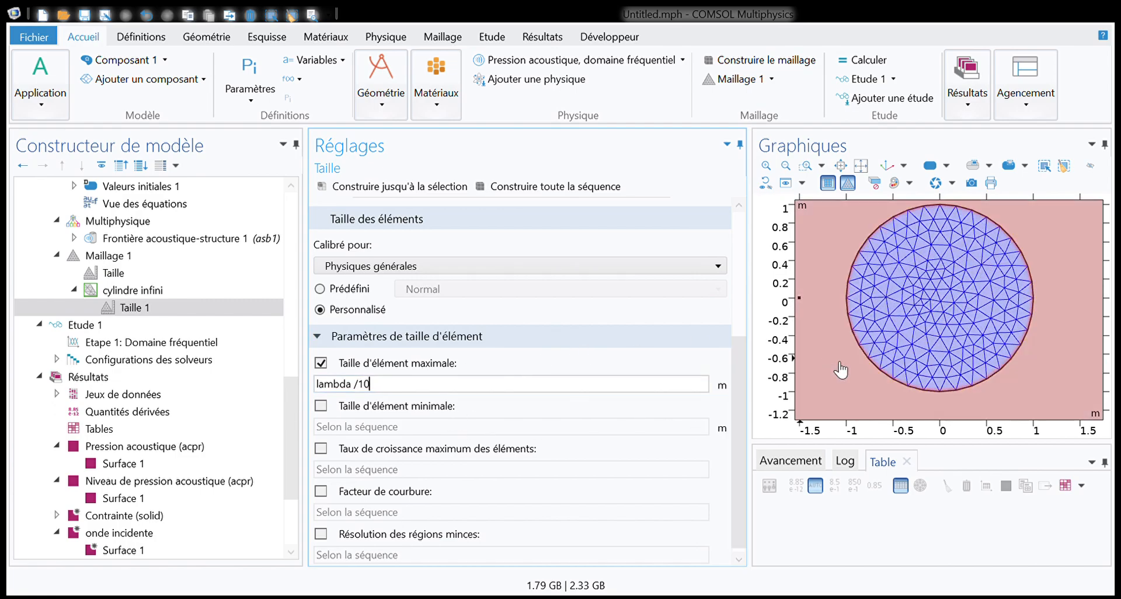
pyautogui.click(320, 187)
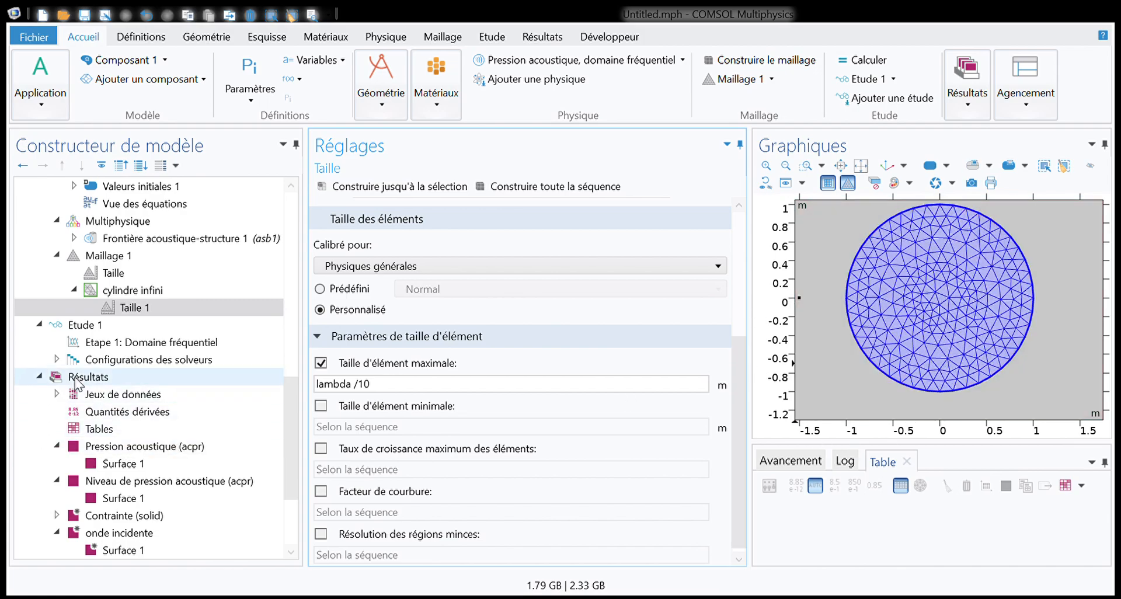
# Add a second Triangle libre operation to Maillage 1 and apply it to domain 5, the ring around the cylinder
pyautogui.click(112, 295)
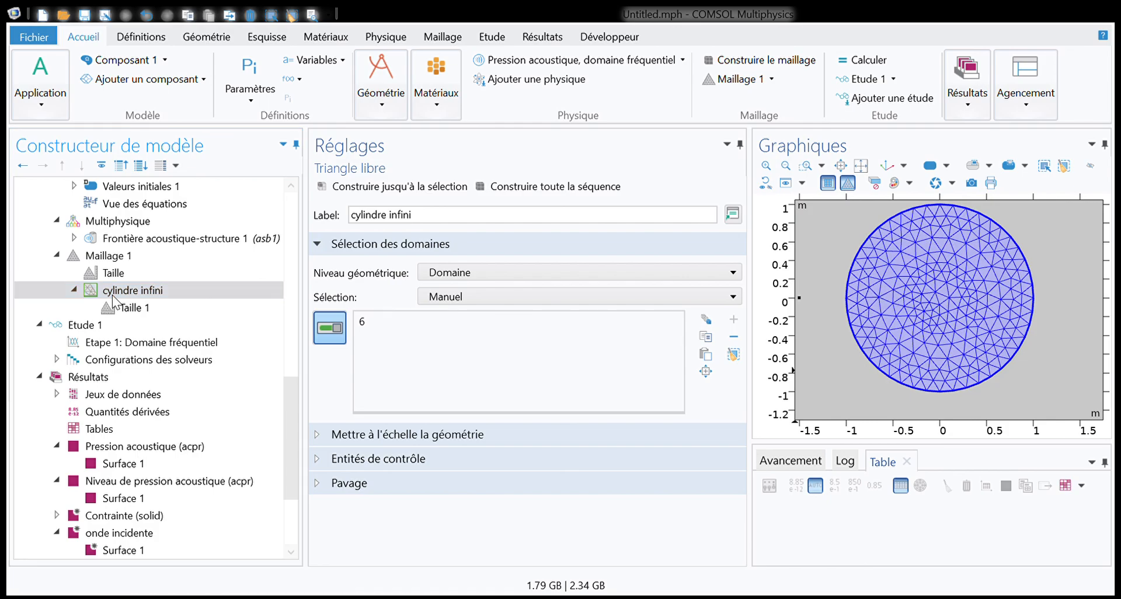
pyautogui.click(90, 261)
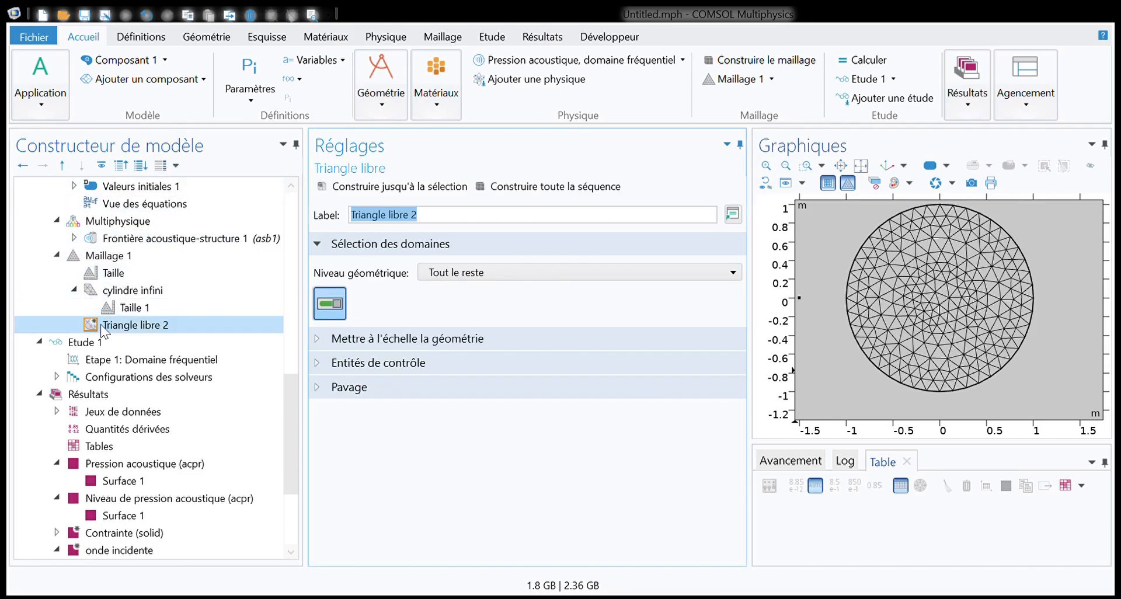
pyautogui.click(341, 302)
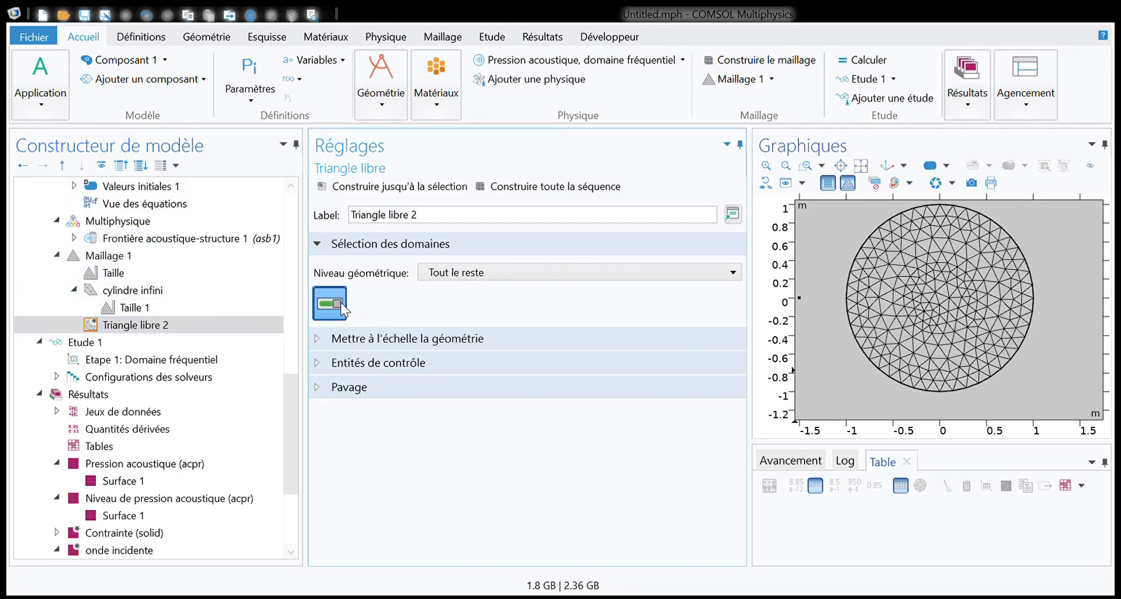
pyautogui.click(341, 301)
pyautogui.click(439, 278)
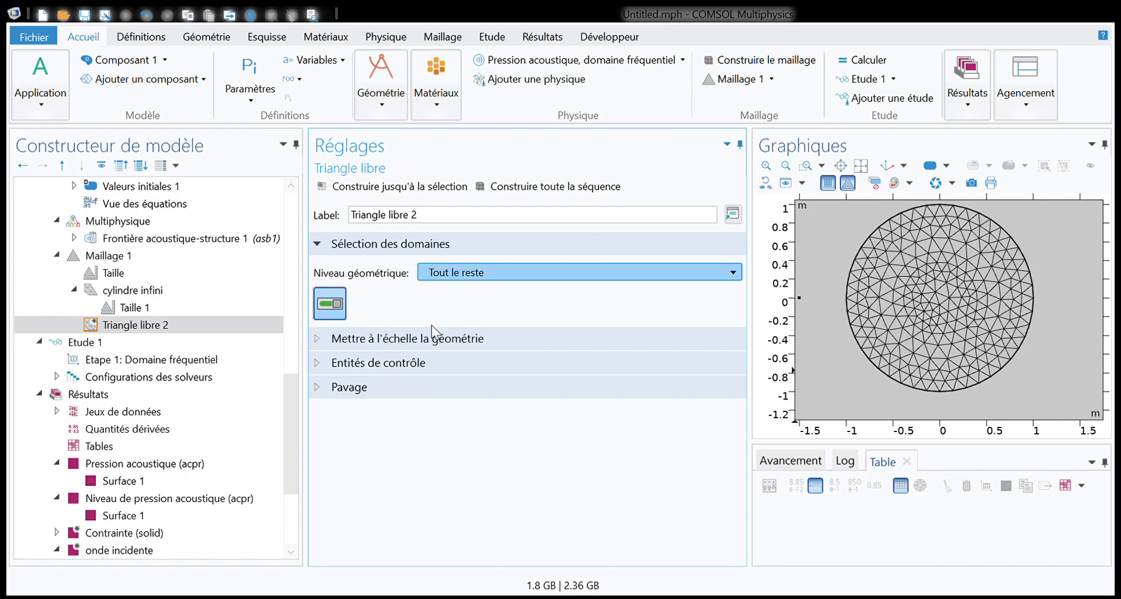
pyautogui.click(432, 324)
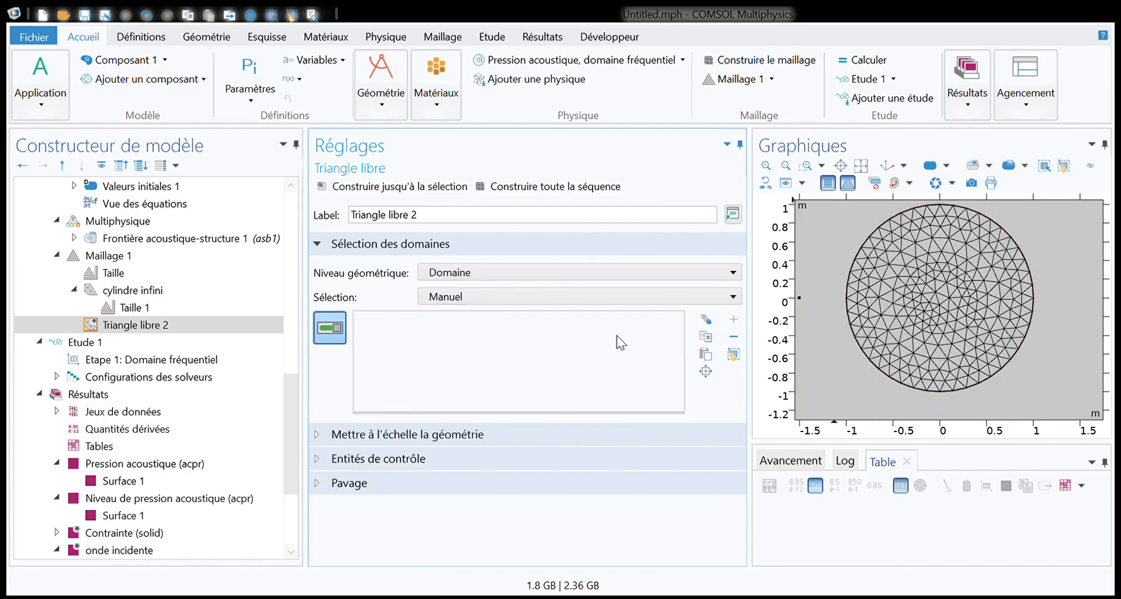
pyautogui.click(827, 300)
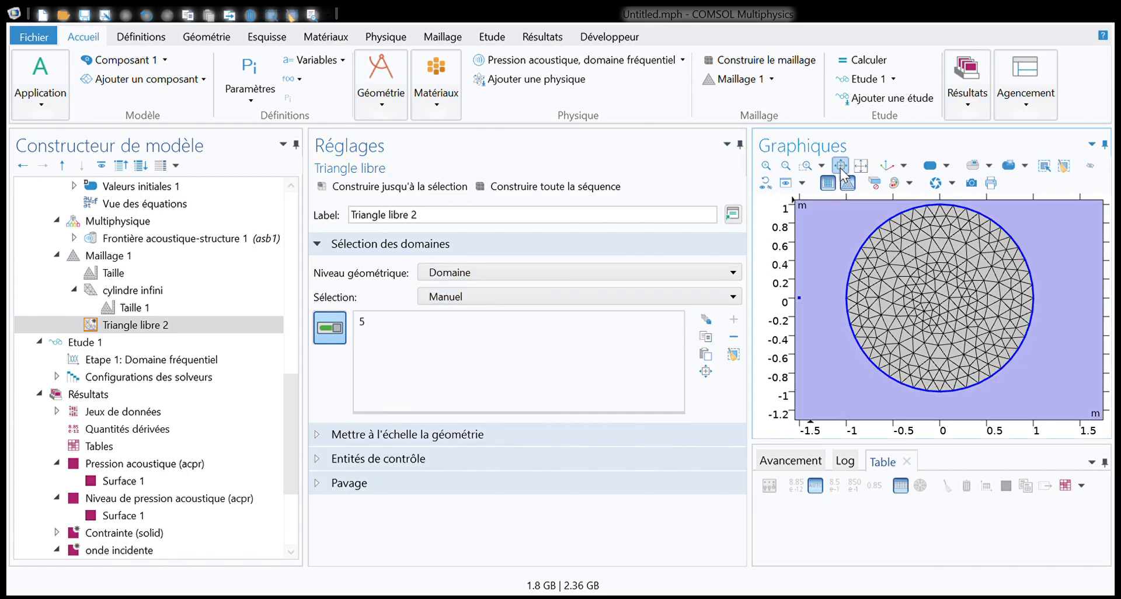
pyautogui.click(860, 165)
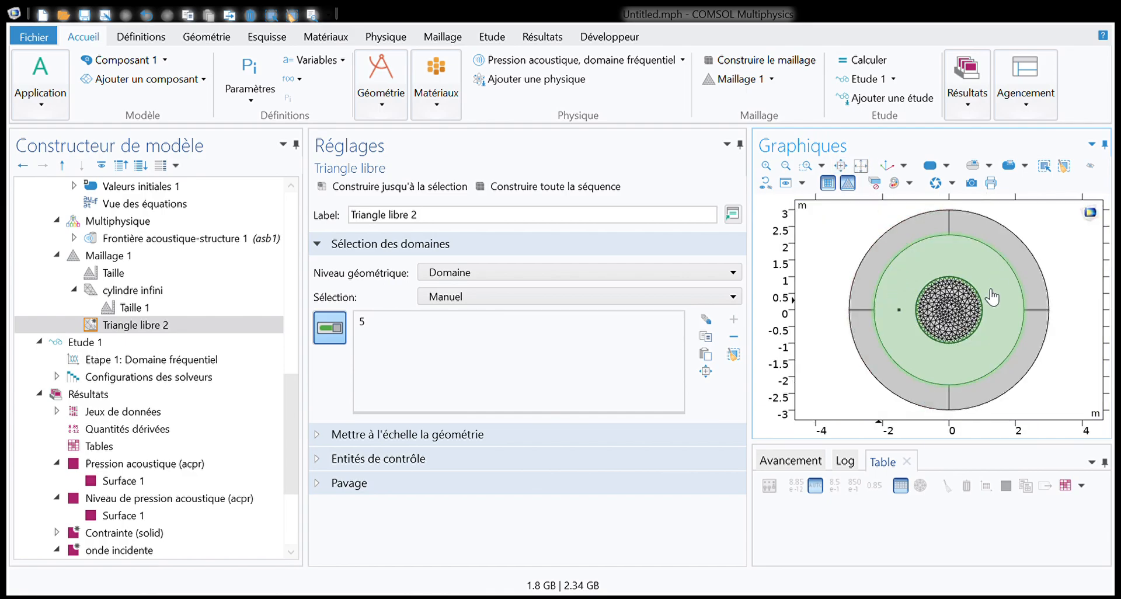
# Add a Taille node under Triangle libre 2 with a custom maximum element size of lambda/6 and build the mesh up to it
pyautogui.rightClick(153, 325)
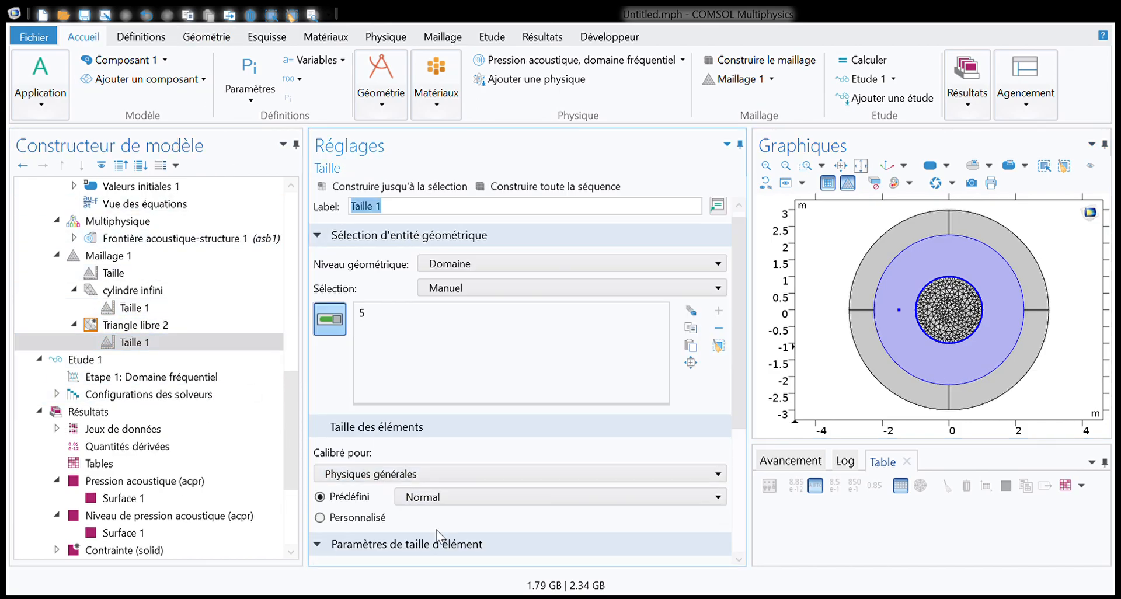
pyautogui.scroll(-3, 358, 509)
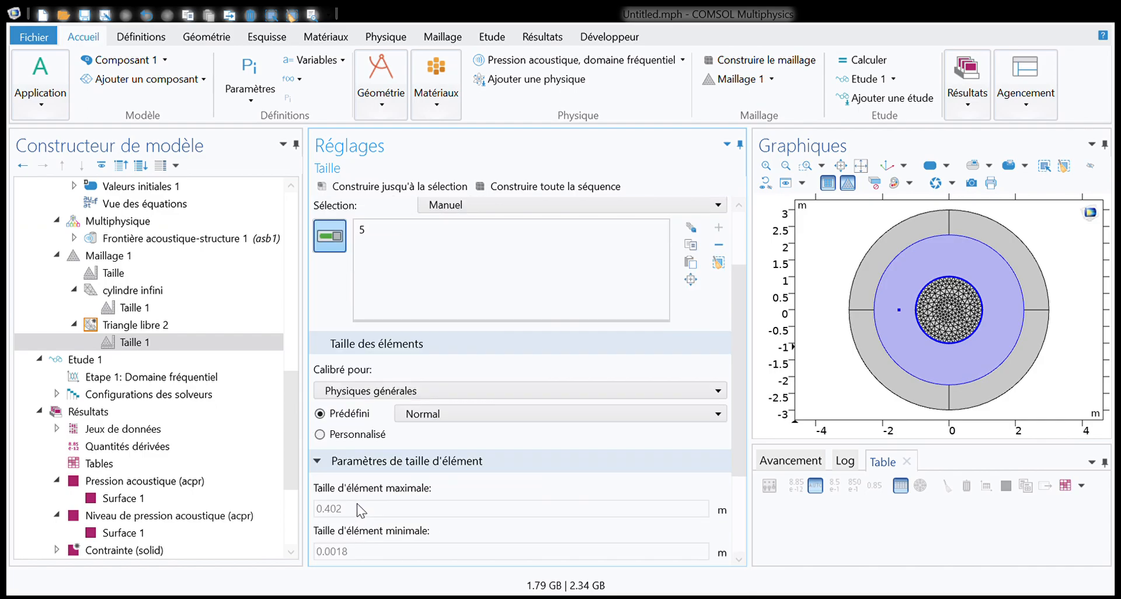
pyautogui.click(320, 433)
pyautogui.click(126, 307)
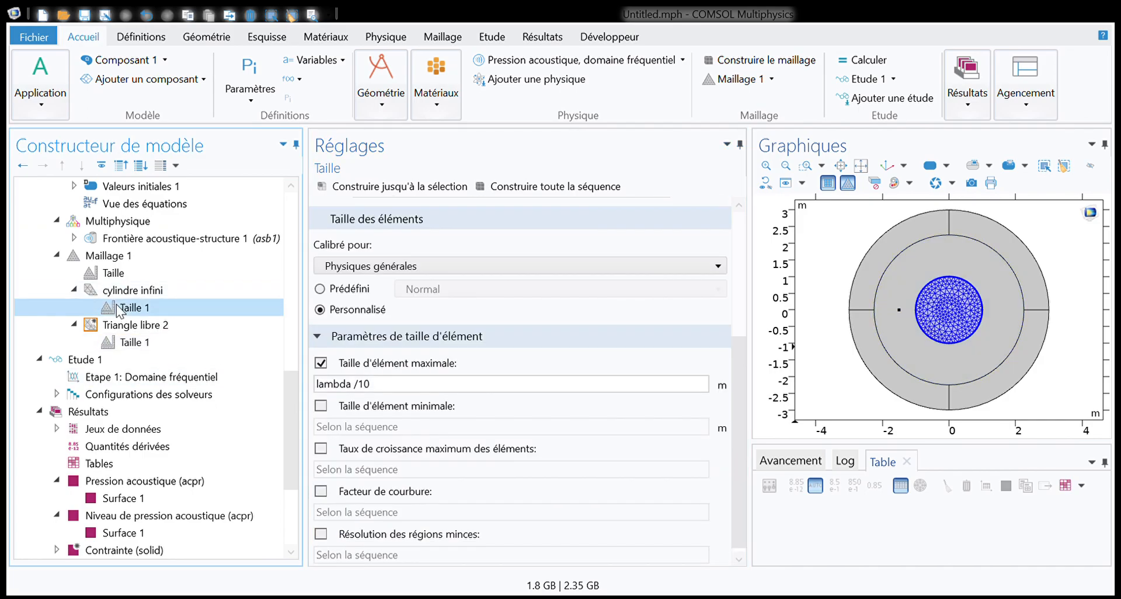
pyautogui.click(173, 341)
pyautogui.click(321, 446)
pyautogui.write('mbda/6')
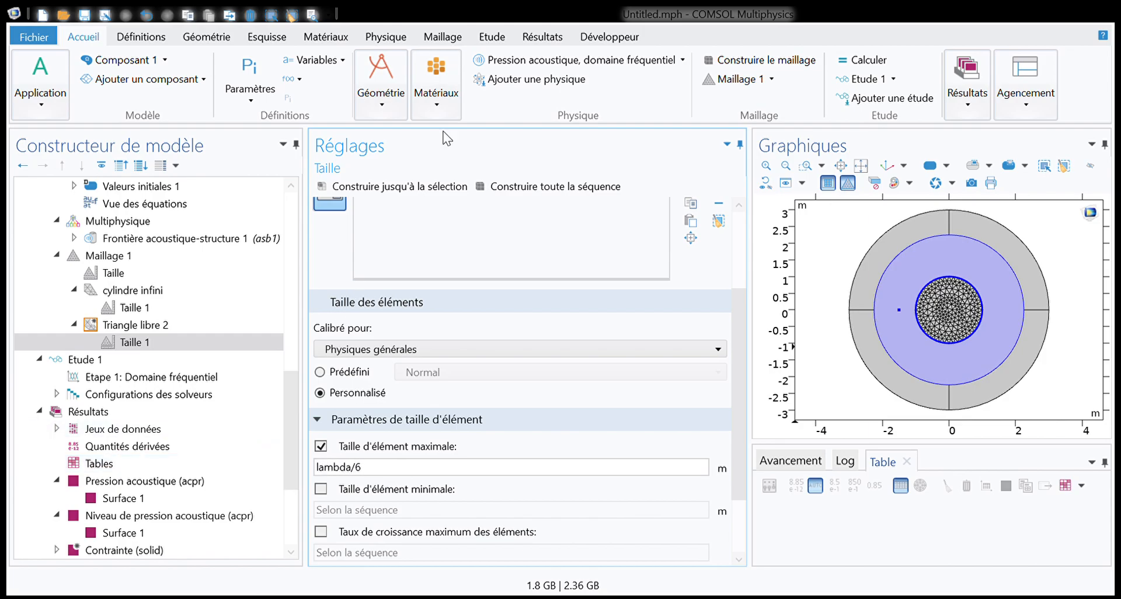
pyautogui.click(388, 190)
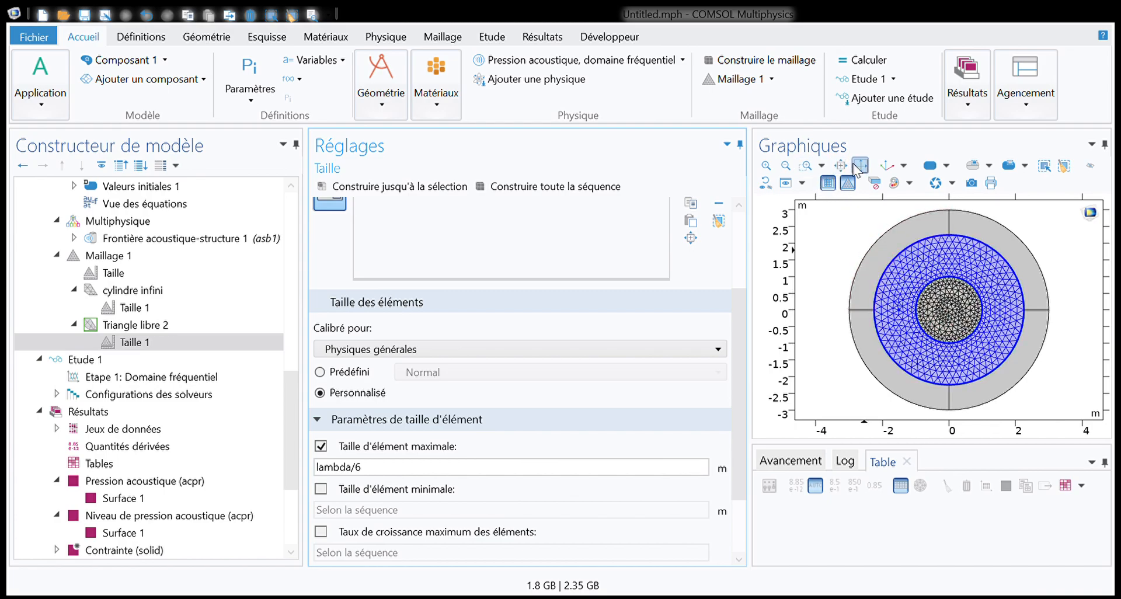
# Rebuild the surrounding ring's mesh with a maximum element size of lambda/4 for comparison, and restore it to lambda/6
pyautogui.click(808, 166)
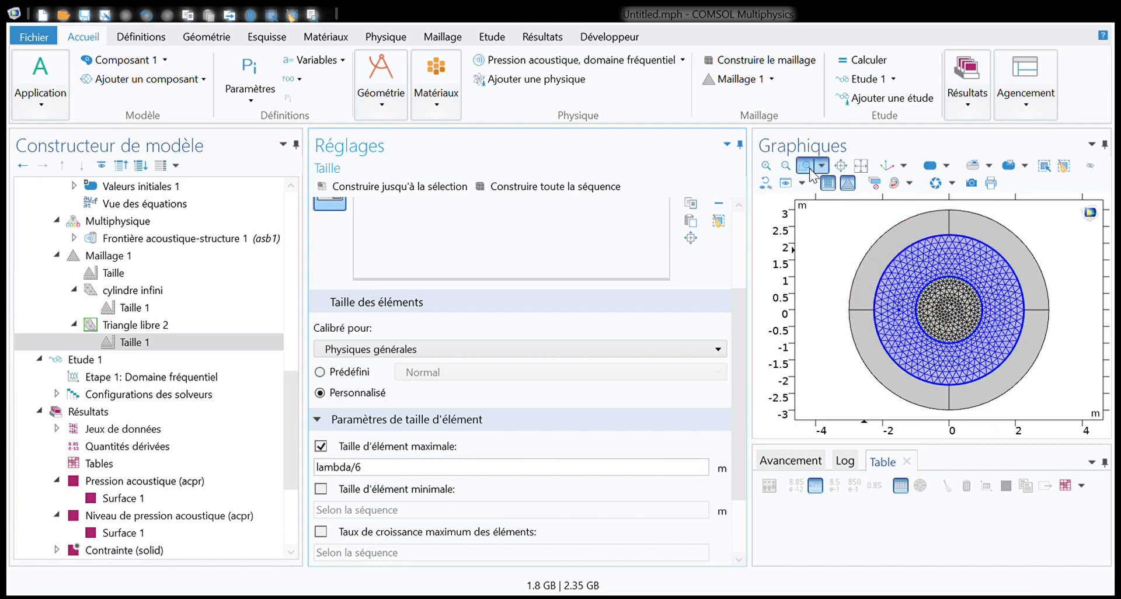
pyautogui.moveTo(905, 267); pyautogui.dragTo(992, 306)
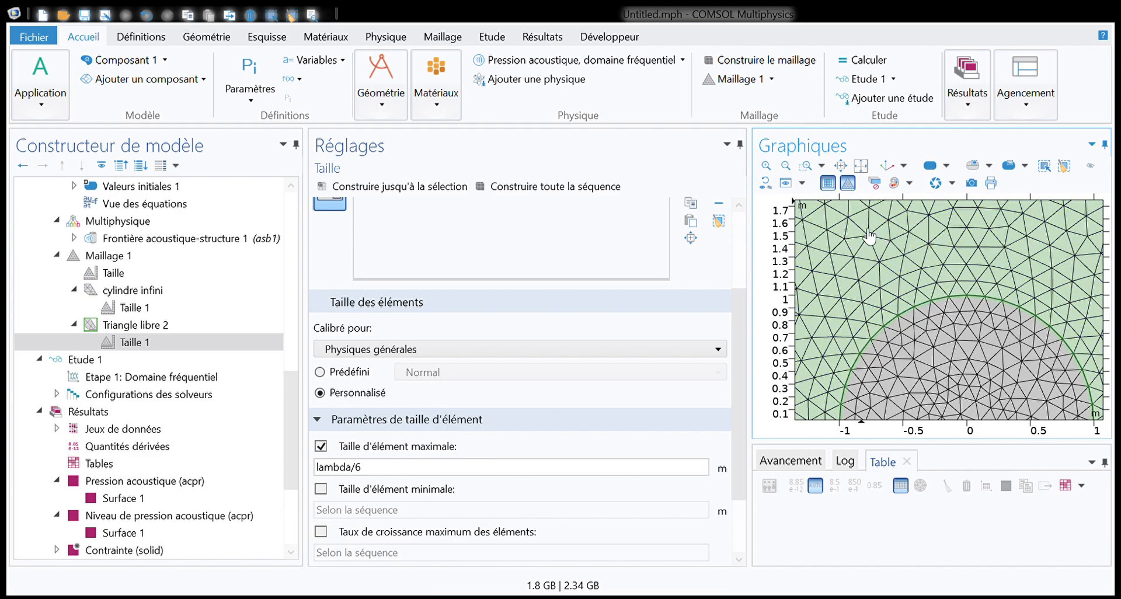
pyautogui.moveTo(835, 237); pyautogui.dragTo(882, 335, button='right')
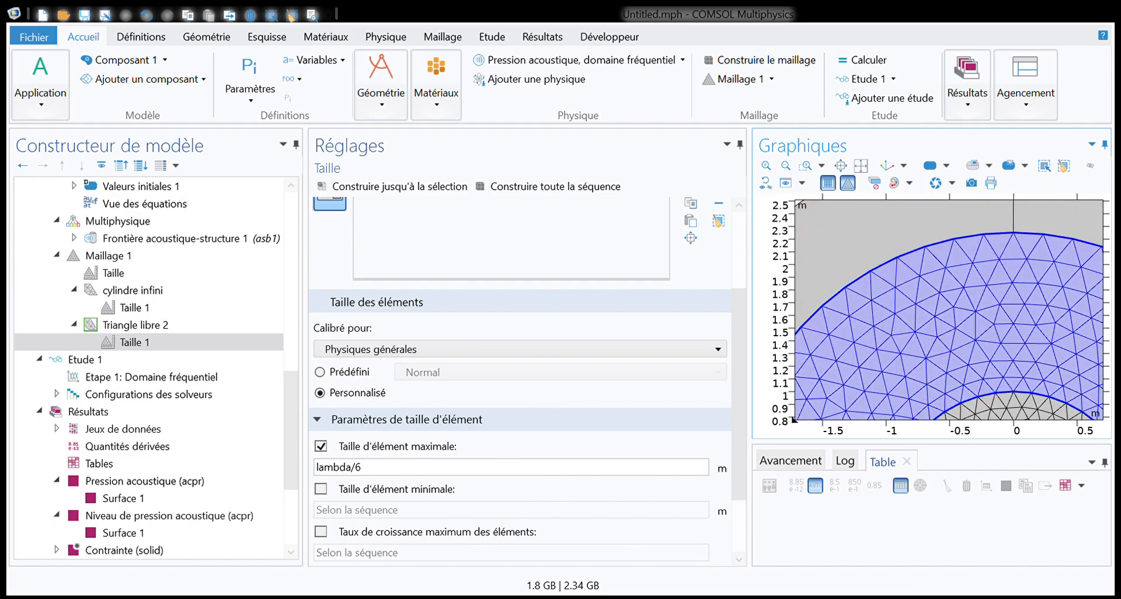
pyautogui.click(376, 475)
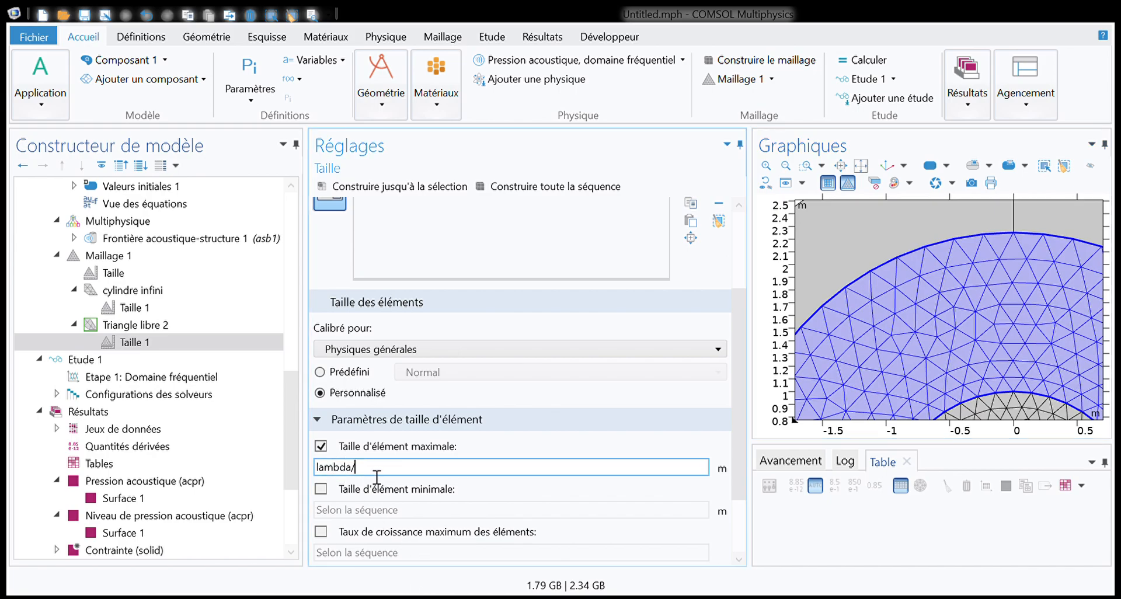
pyautogui.write('4')
pyautogui.click(420, 195)
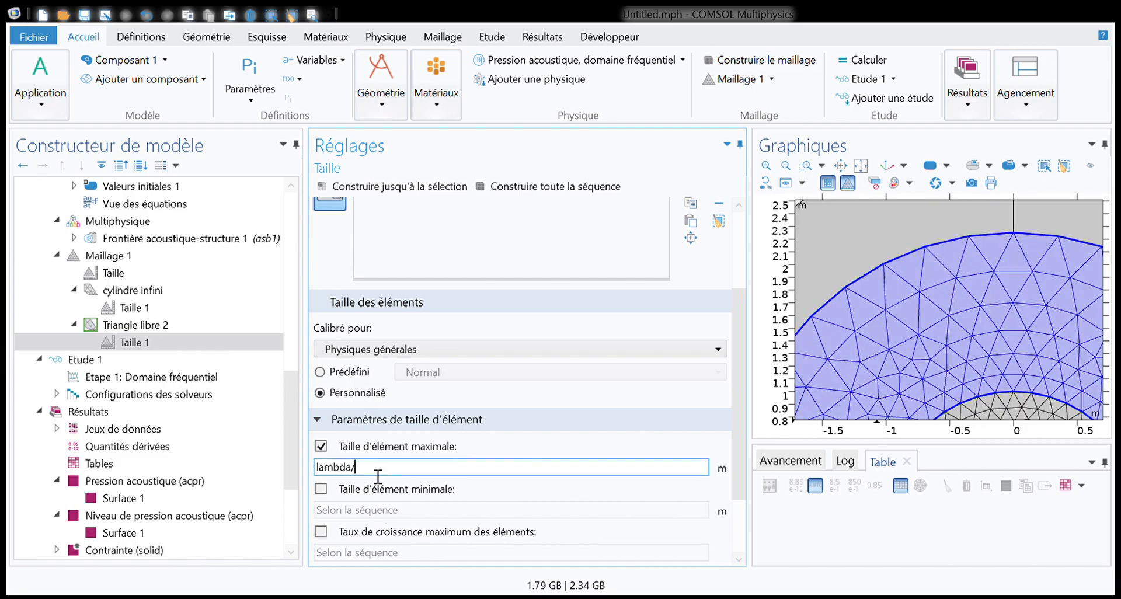
pyautogui.click(484, 186)
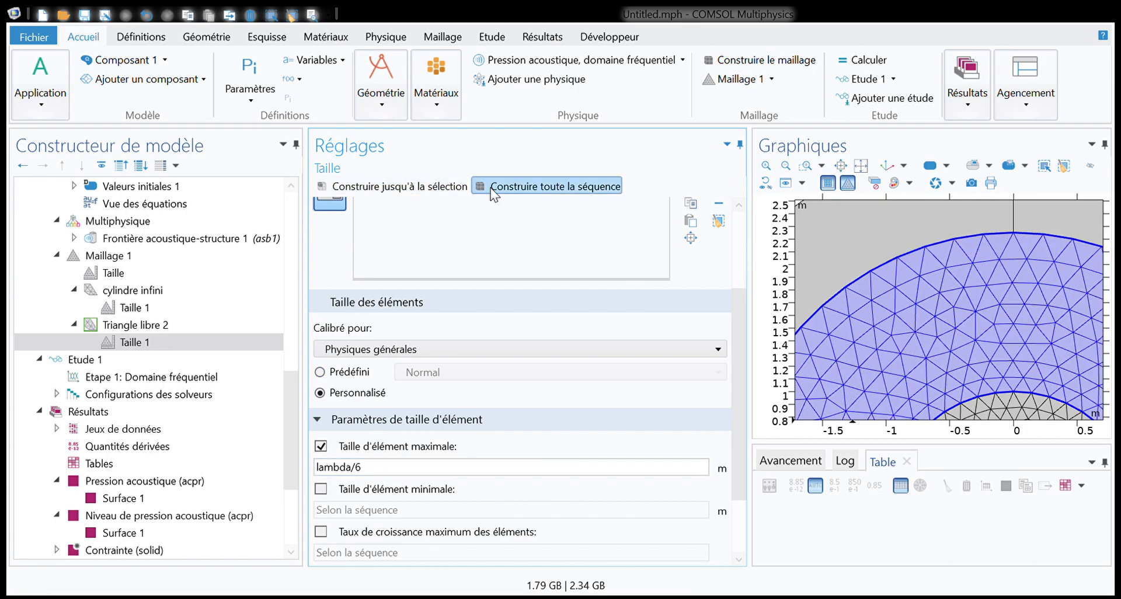
pyautogui.moveTo(860, 345); pyautogui.dragTo(880, 381, button='right')
pyautogui.moveTo(956, 343); pyautogui.dragTo(919, 361, button='right')
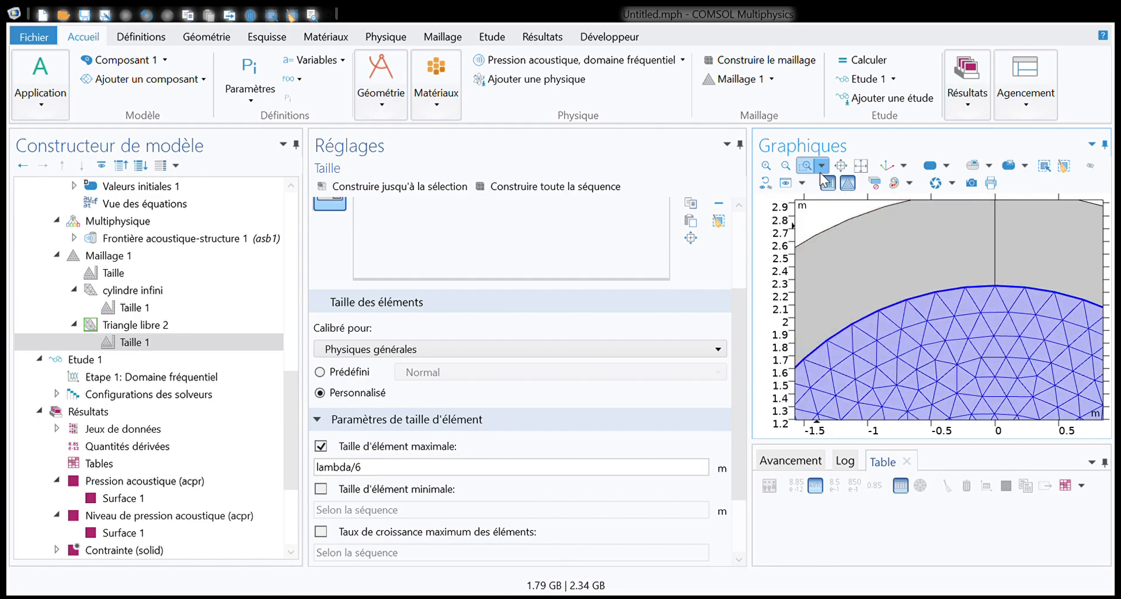
pyautogui.click(859, 166)
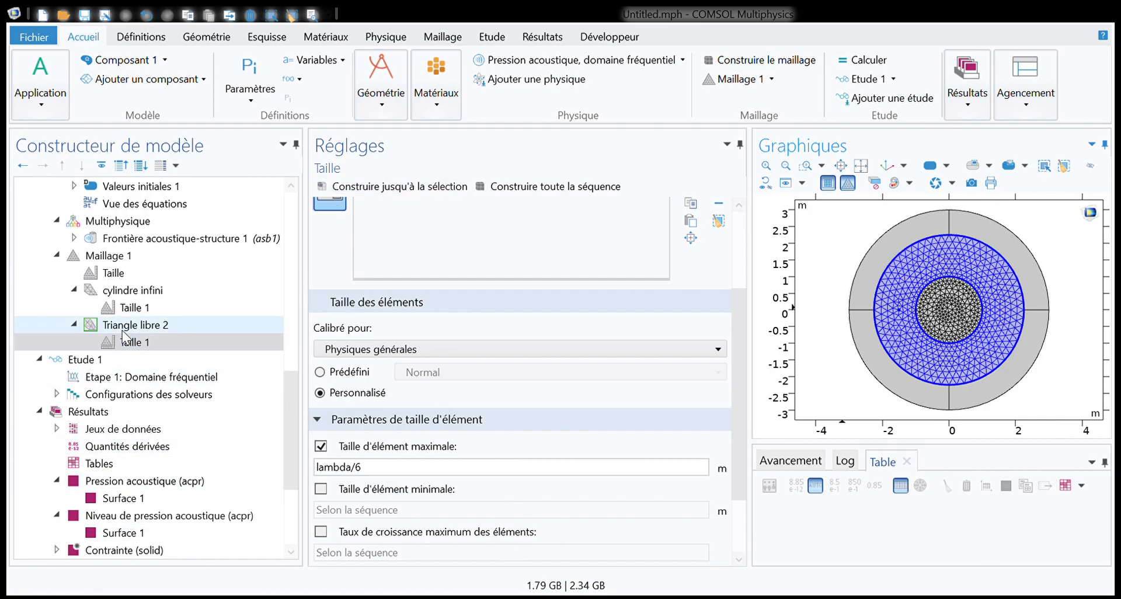
# Add a Quadrangle structuré operation for all remaining domains to Maillage 1, with a Distribution node under it
pyautogui.click(98, 259)
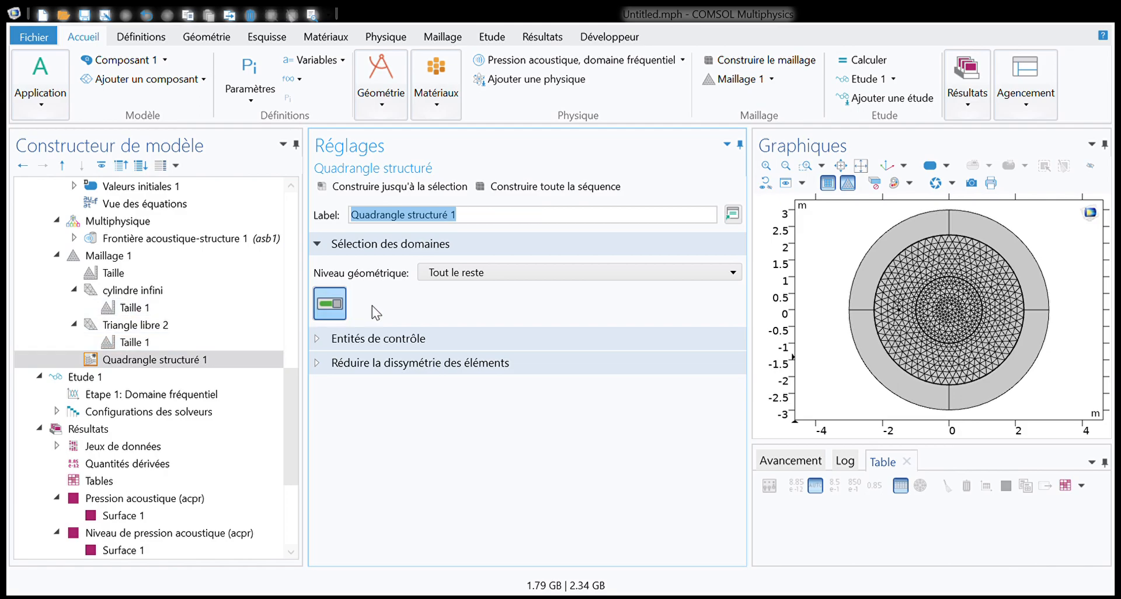
pyautogui.click(446, 268)
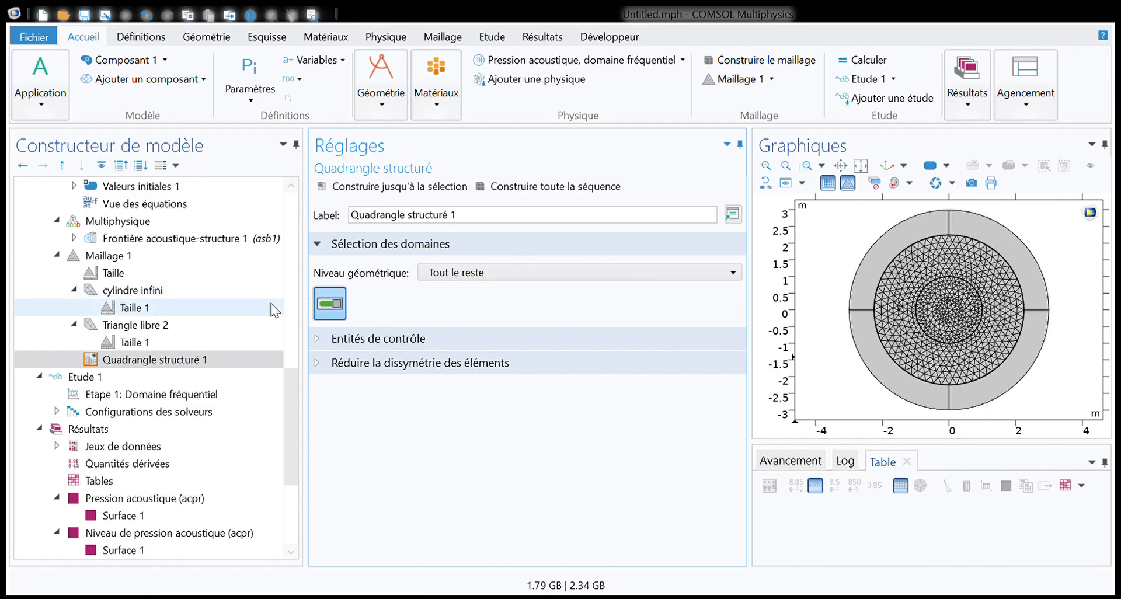
pyautogui.click(125, 361)
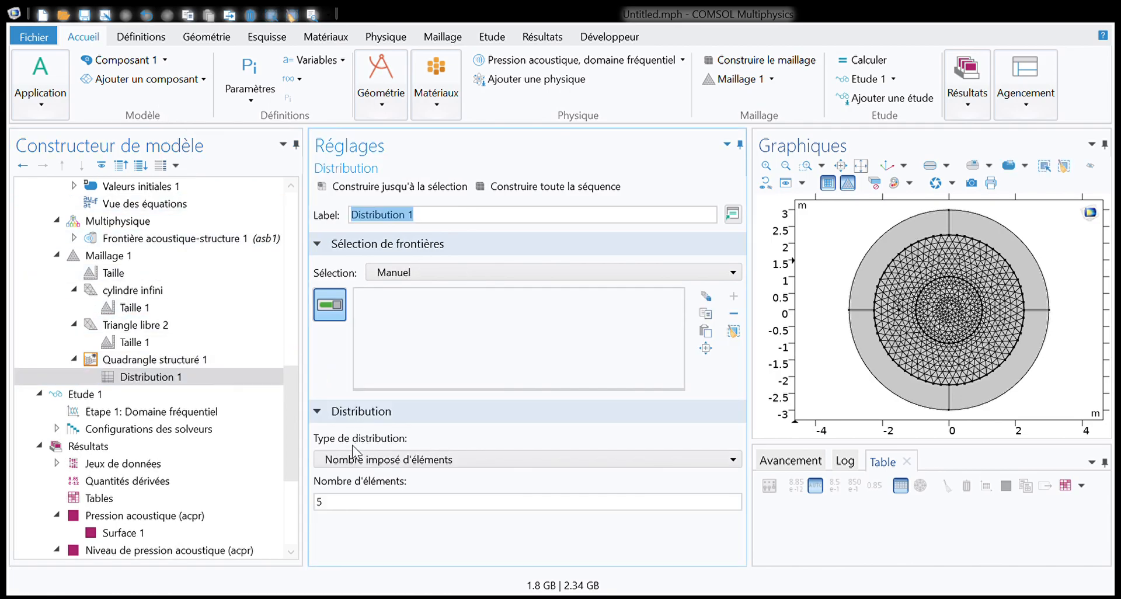
pyautogui.click(172, 380)
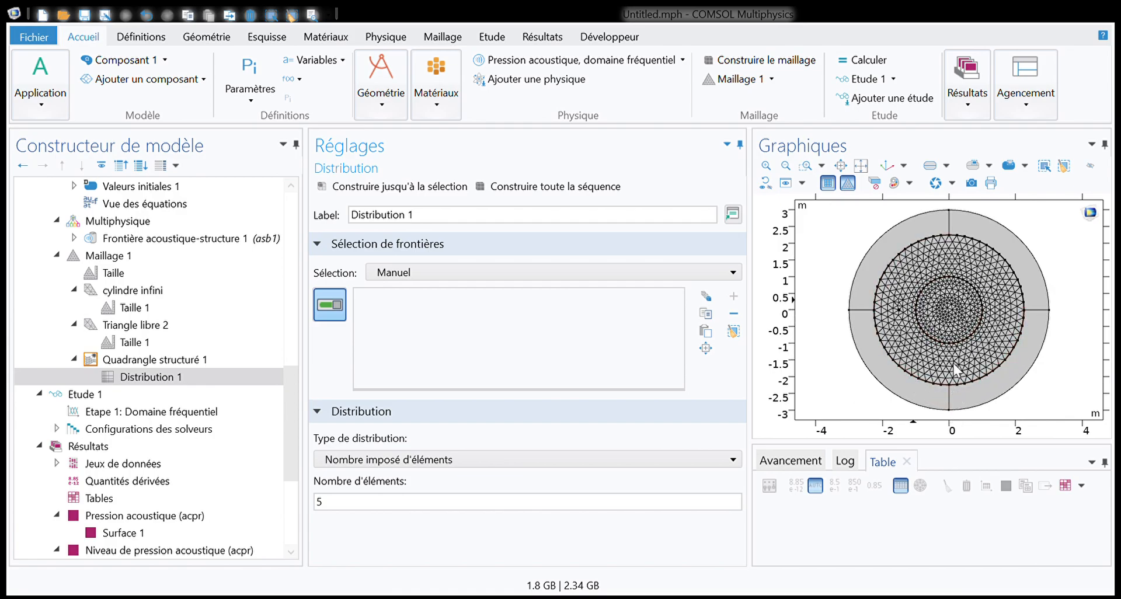
# Set the Distribution node's fixed number of elements to 8 and build the outer layer's structured mesh
pyautogui.doubleClick(378, 513)
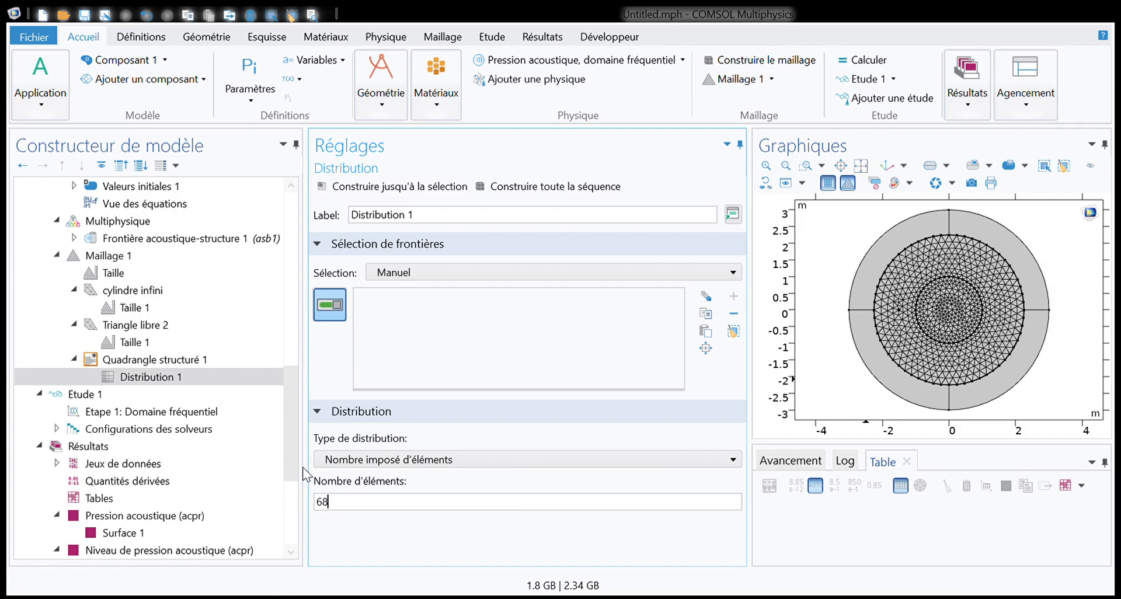
pyautogui.write('8')
pyautogui.click(410, 187)
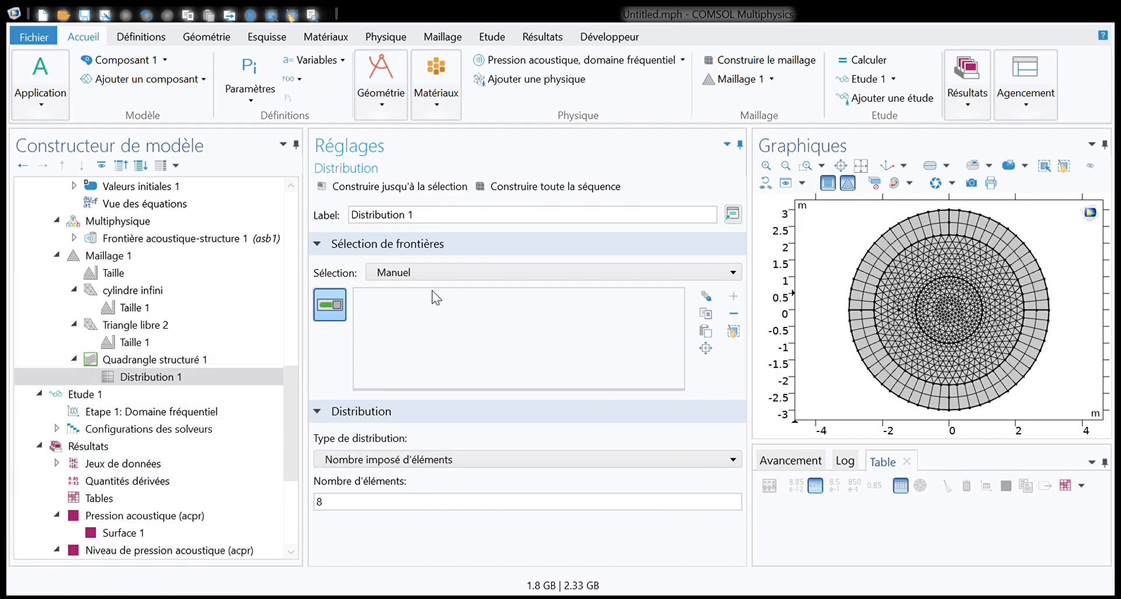
# Assign the four radial edges of the outer layer, boundaries 1 to 4, to the distribution and rebuild the mesh
pyautogui.click(868, 309)
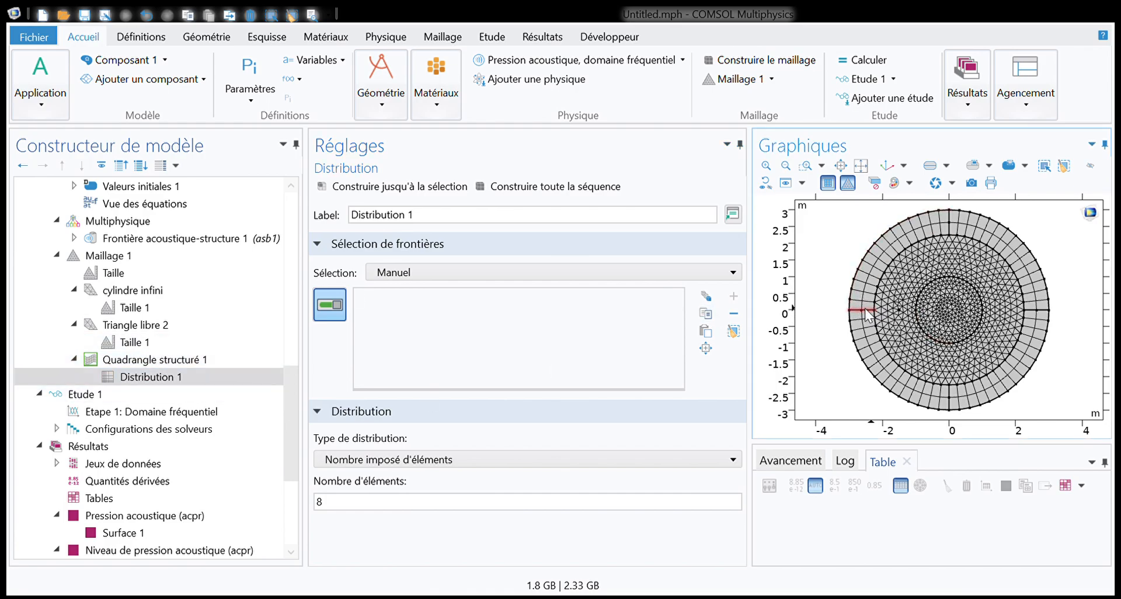
pyautogui.click(949, 228)
pyautogui.click(1037, 312)
pyautogui.click(949, 397)
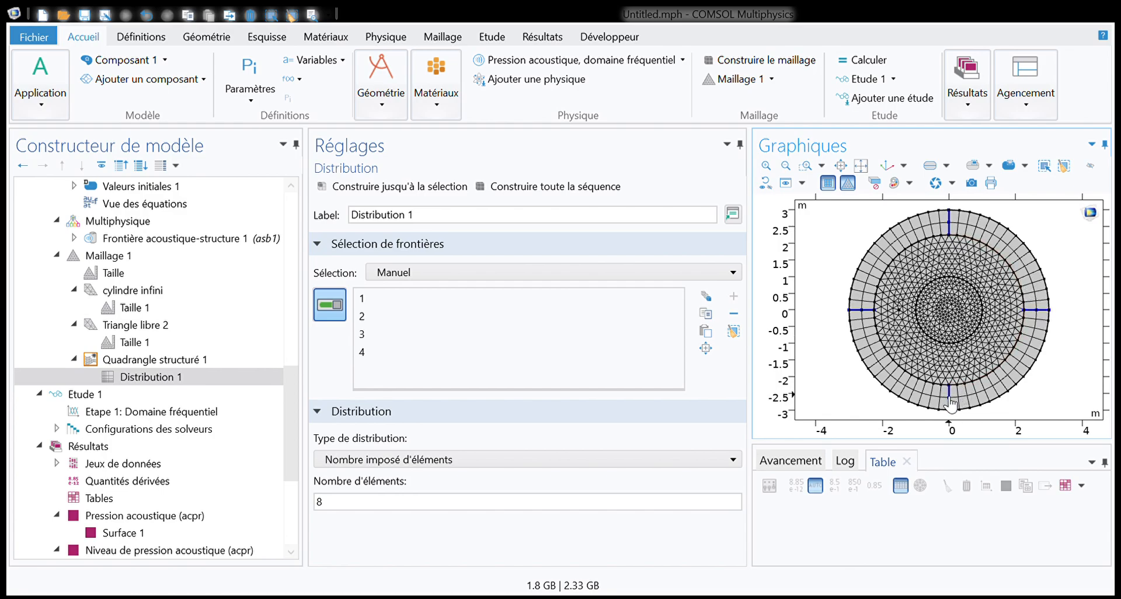
pyautogui.click(397, 186)
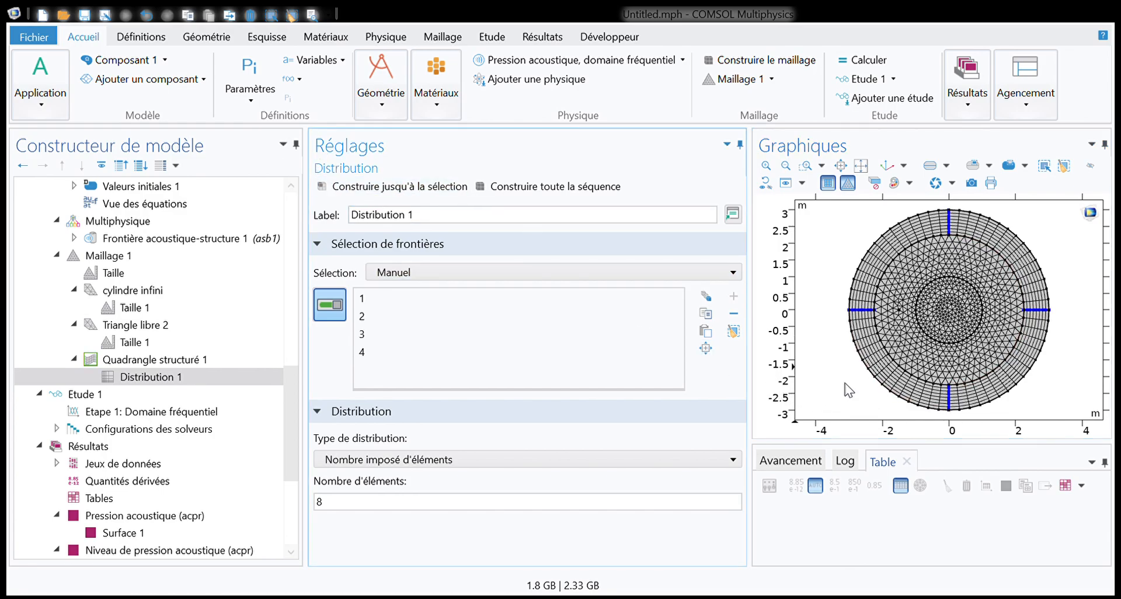
# Rebuild the outer layer with 5 elements along the radial edges for comparison
pyautogui.click(806, 165)
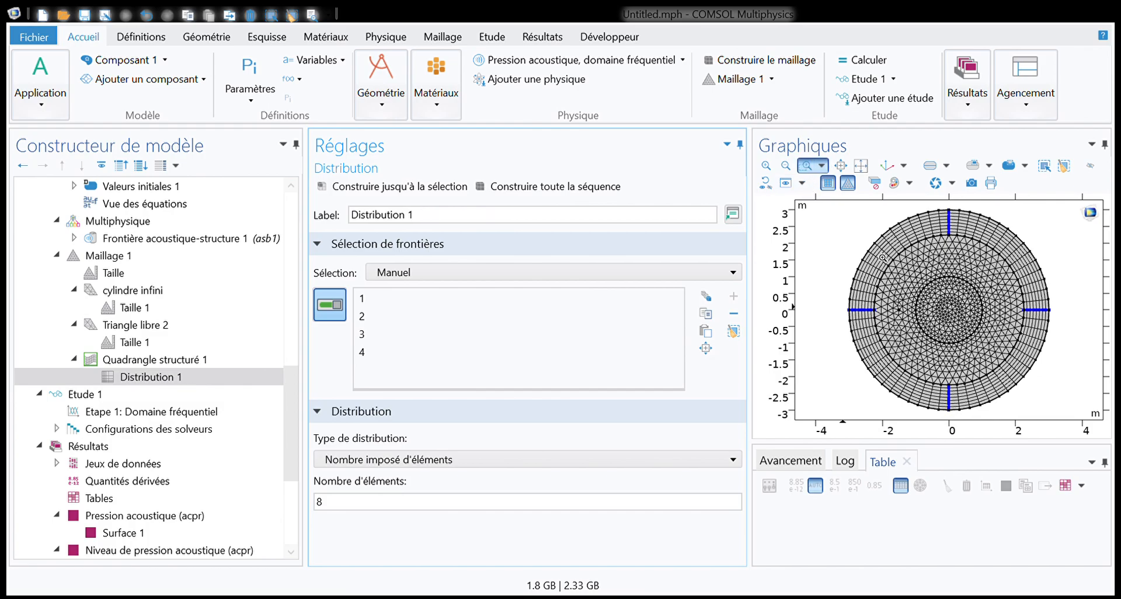
pyautogui.moveTo(851, 282); pyautogui.dragTo(891, 350)
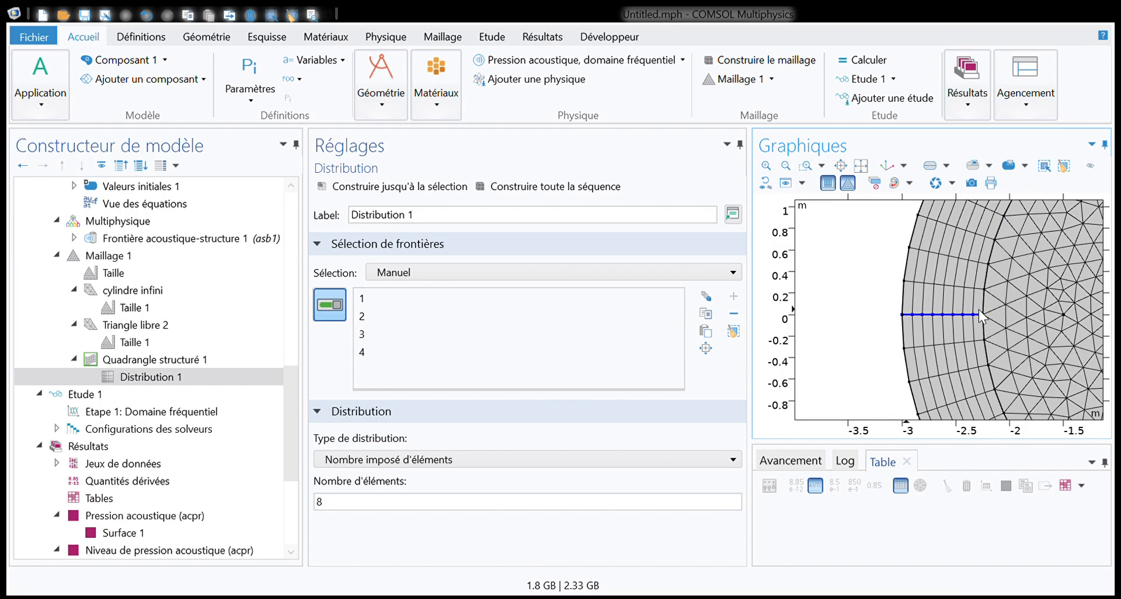
pyautogui.doubleClick(326, 501)
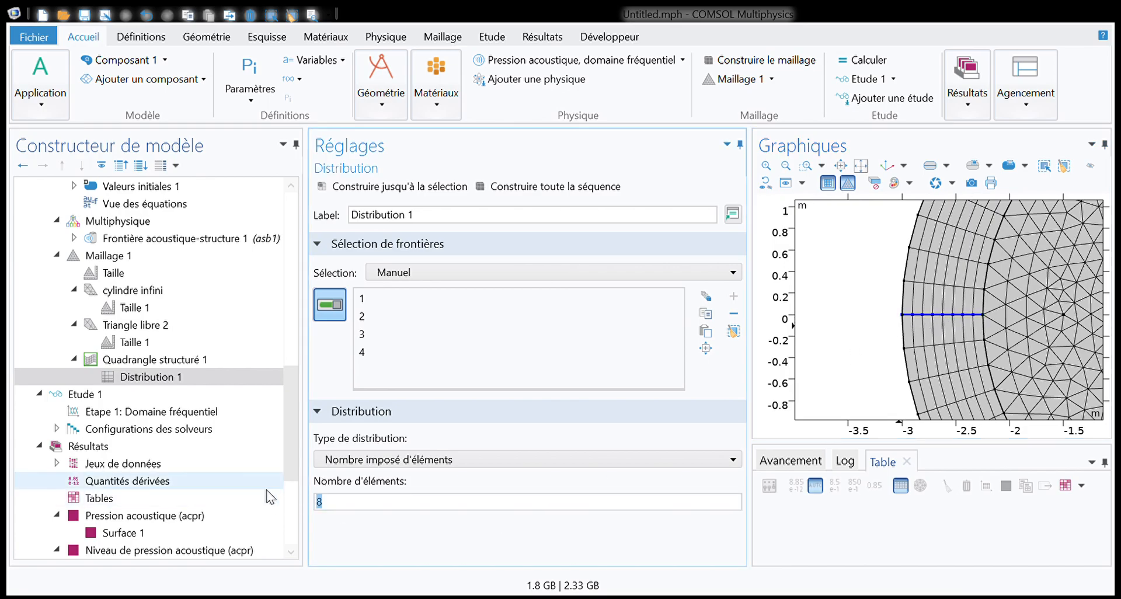
pyautogui.write('5')
pyautogui.click(381, 181)
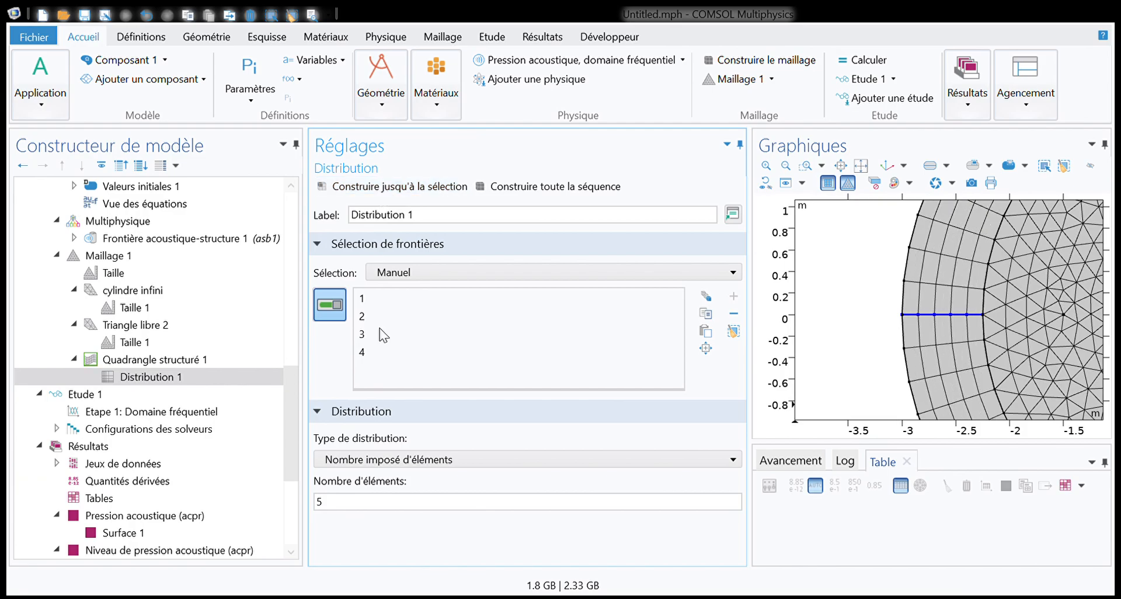
# Rebuild the outer layer with 40 elements along the radial edges for comparison, and restore the number to 8
pyautogui.doubleClick(327, 502)
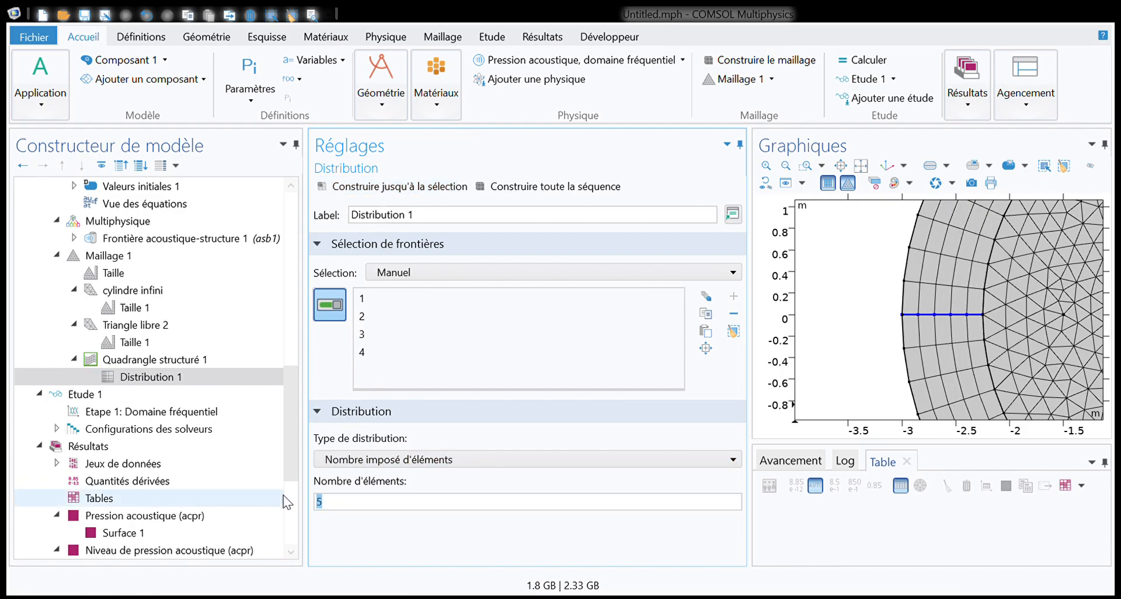
pyautogui.write('40')
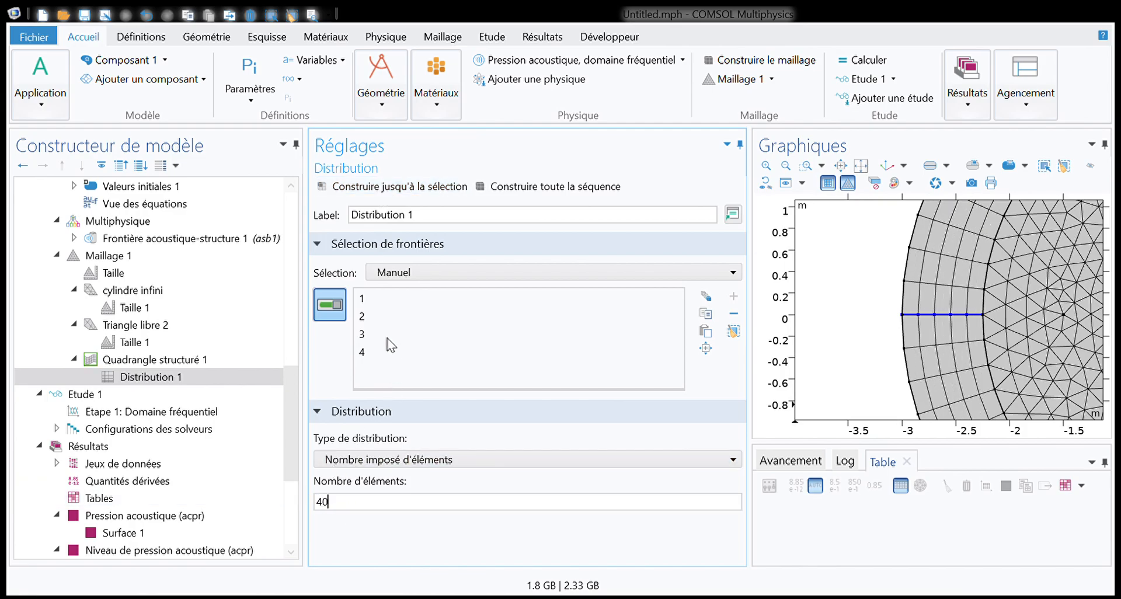
pyautogui.click(392, 186)
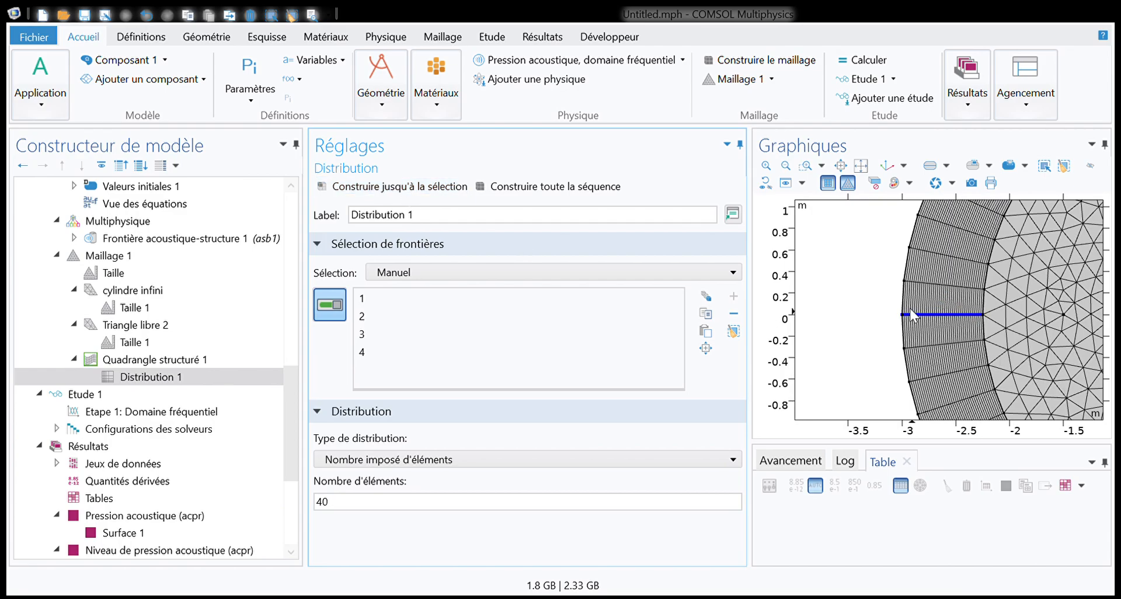
pyautogui.doubleClick(338, 503)
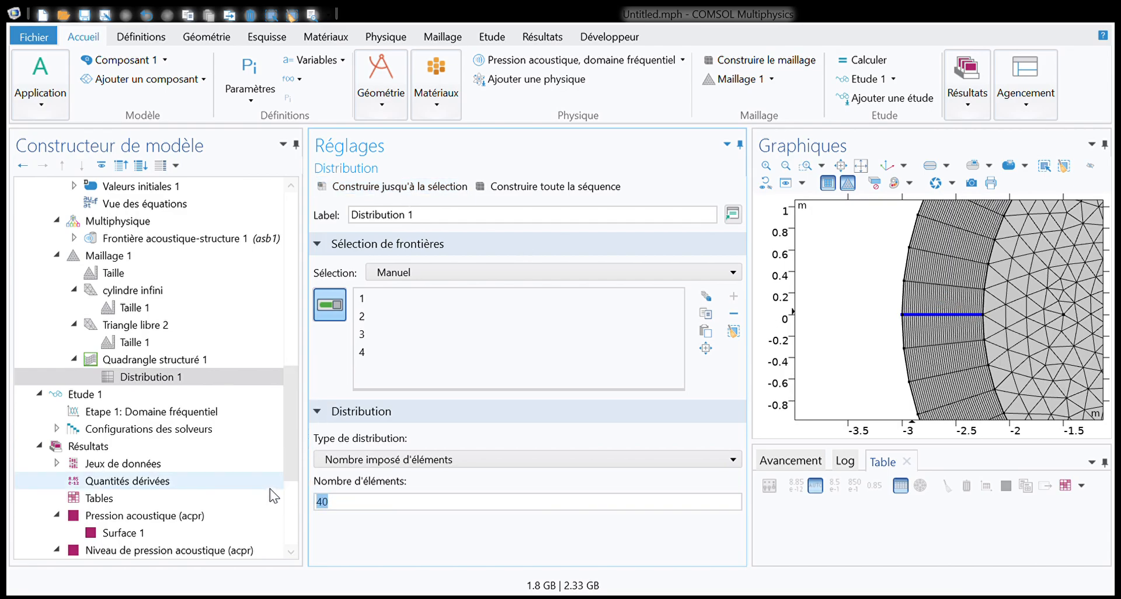
pyautogui.write('8')
pyautogui.click(392, 187)
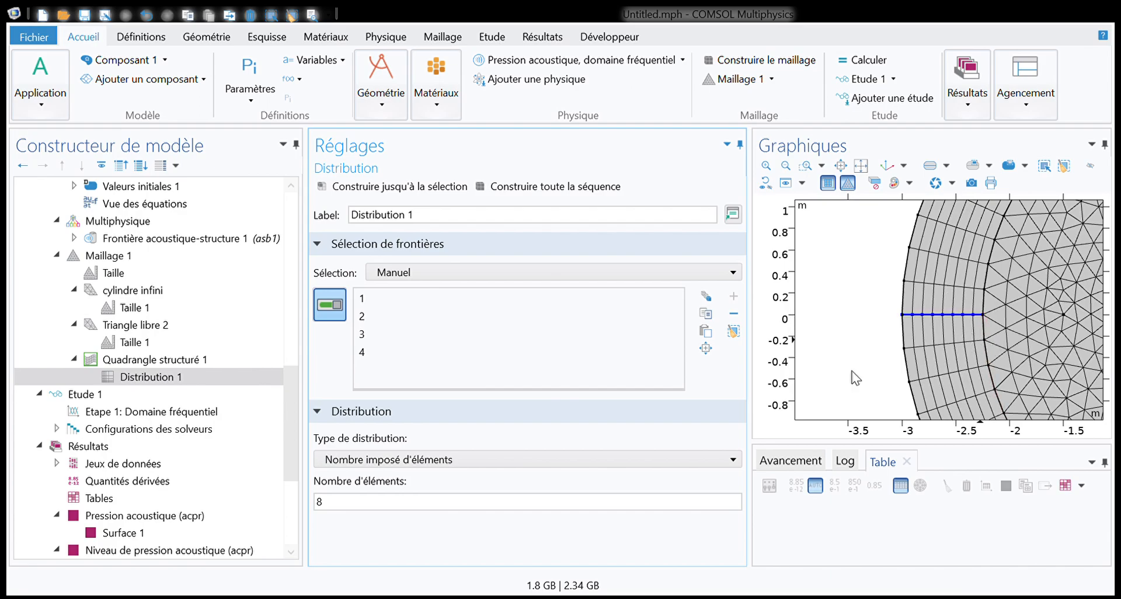
# Set the distribution to 7 elements, rebuild the outer layer and show the whole mesh
pyautogui.click(331, 503)
pyautogui.moveTo(330, 509); pyautogui.dragTo(316, 496)
pyautogui.write('7')
pyautogui.click(357, 190)
pyautogui.click(348, 501)
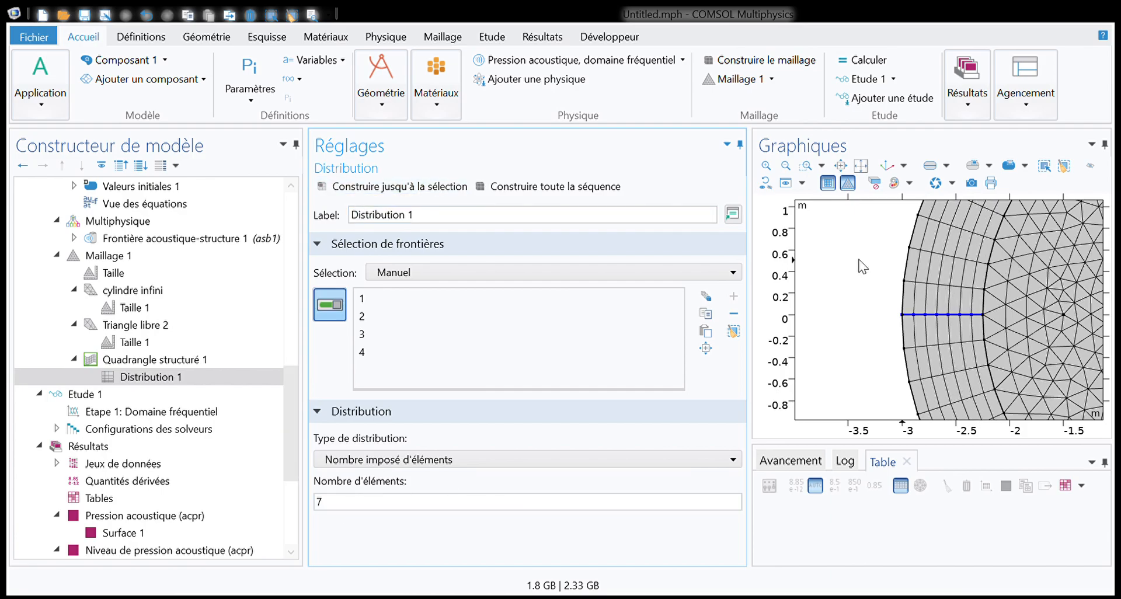
pyautogui.click(860, 166)
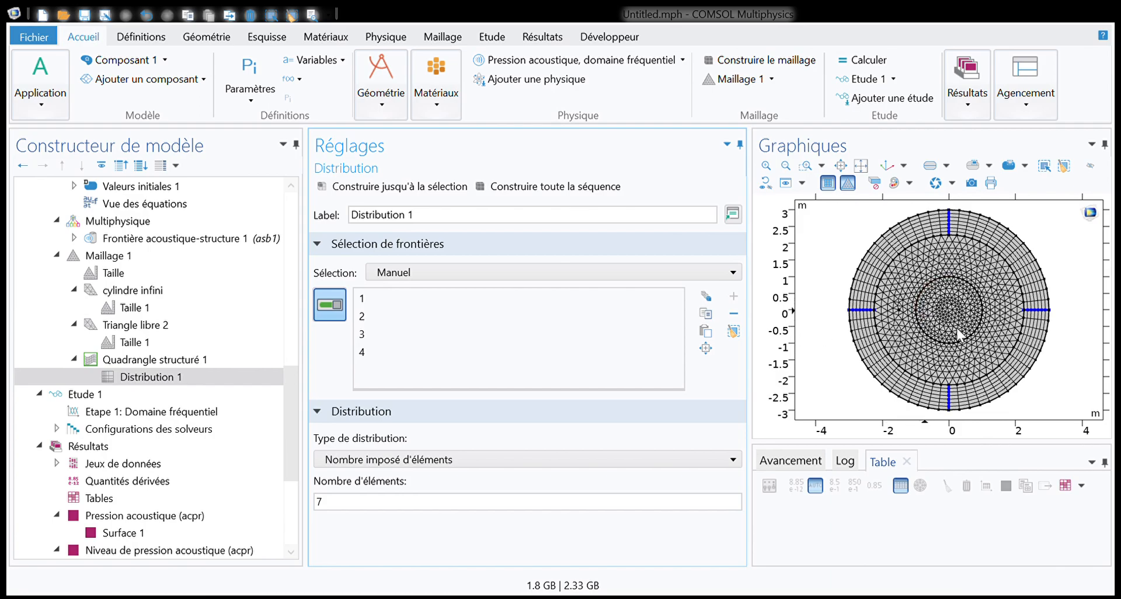
# Check the maximum element size in the cylindre infini operation's Taille 1 node
pyautogui.scroll(-4, 260, 393)
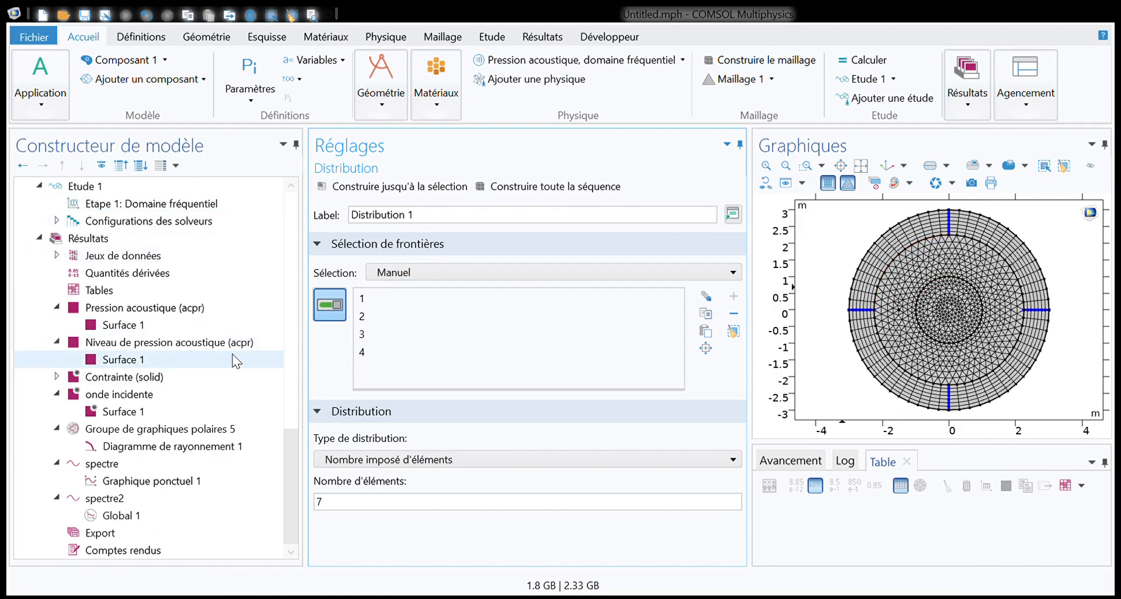
pyautogui.scroll(4, 246, 356)
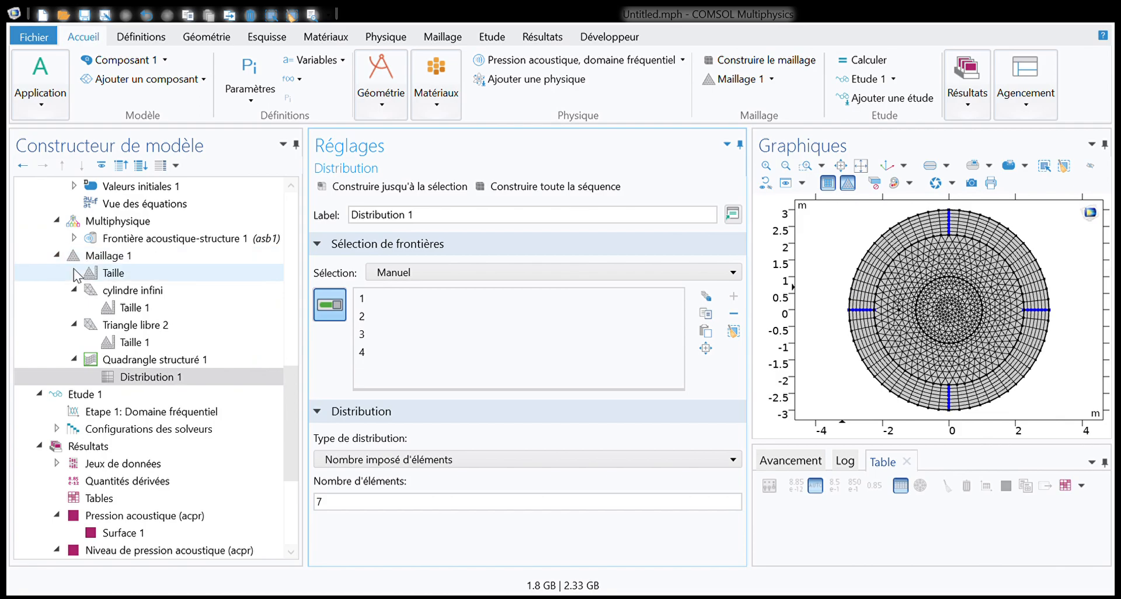
pyautogui.click(93, 257)
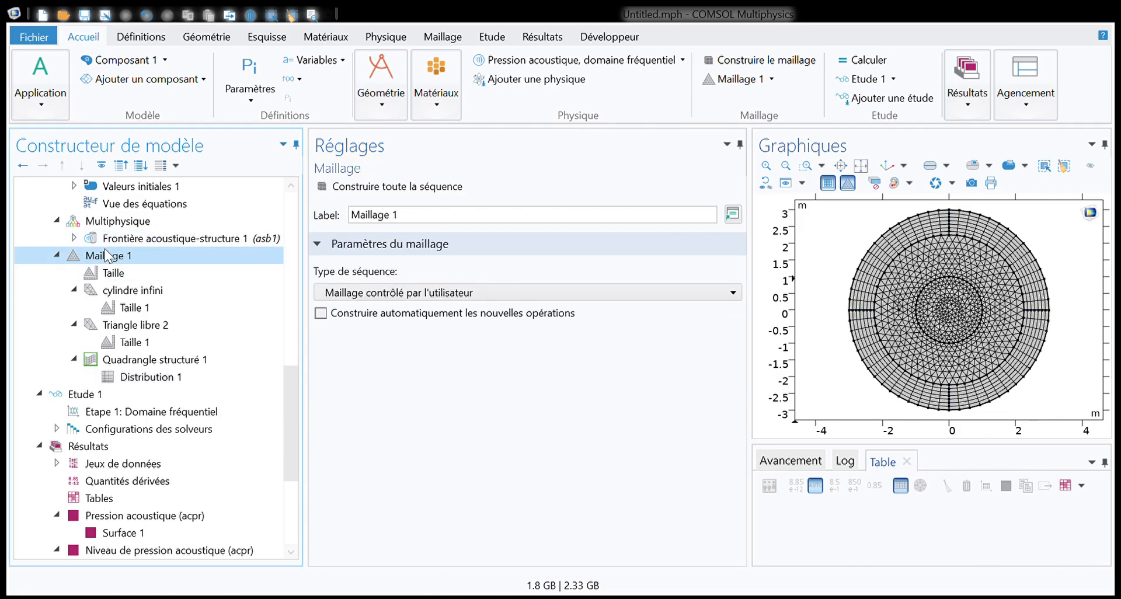
pyautogui.click(131, 310)
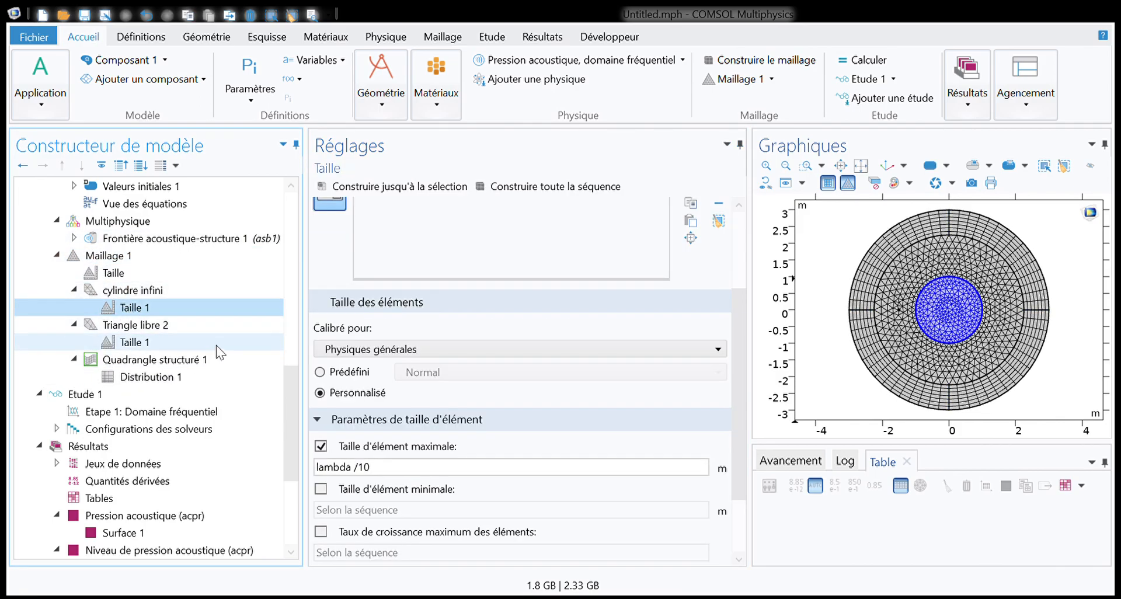
pyautogui.click(340, 467)
pyautogui.click(385, 473)
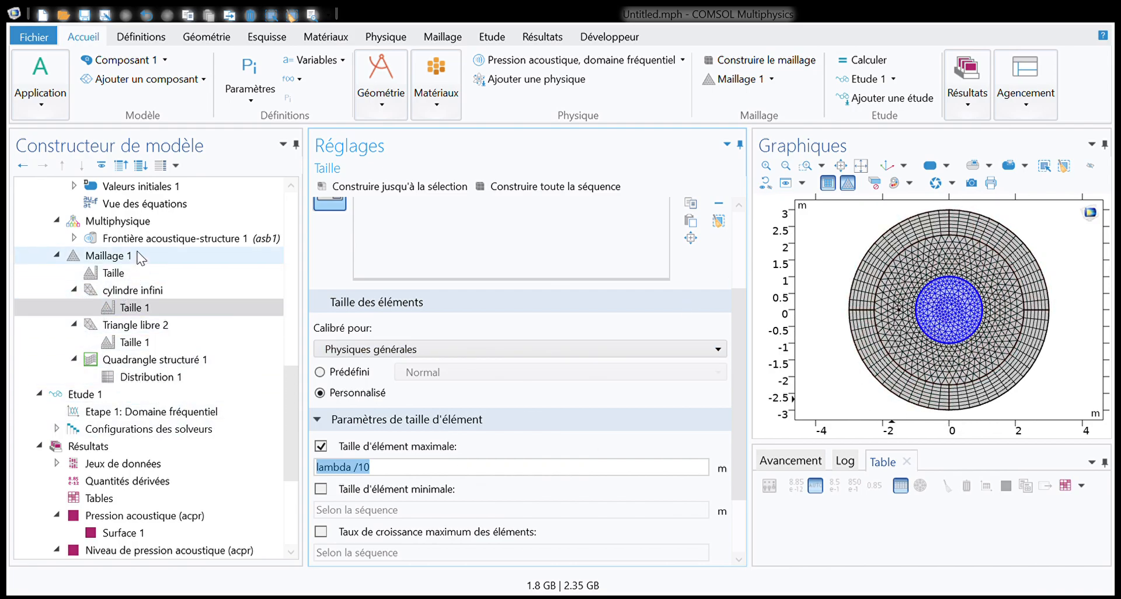
# Plot Maillage 1 as a new mesh plot group in the results and open the group's settings
pyautogui.click(92, 257)
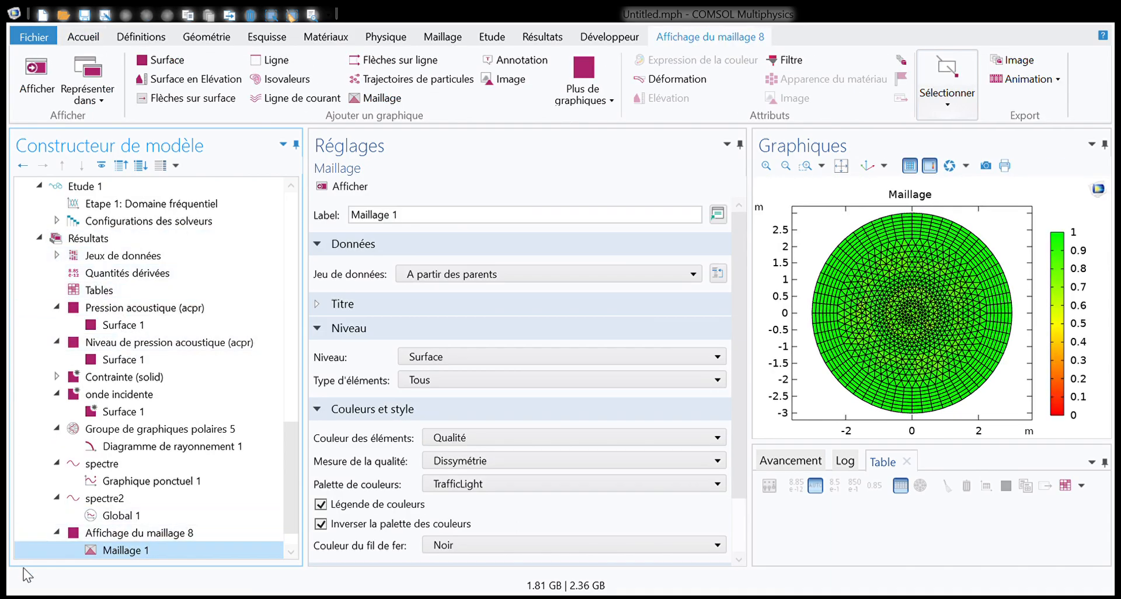
pyautogui.scroll(-2, 94, 552)
pyautogui.click(119, 500)
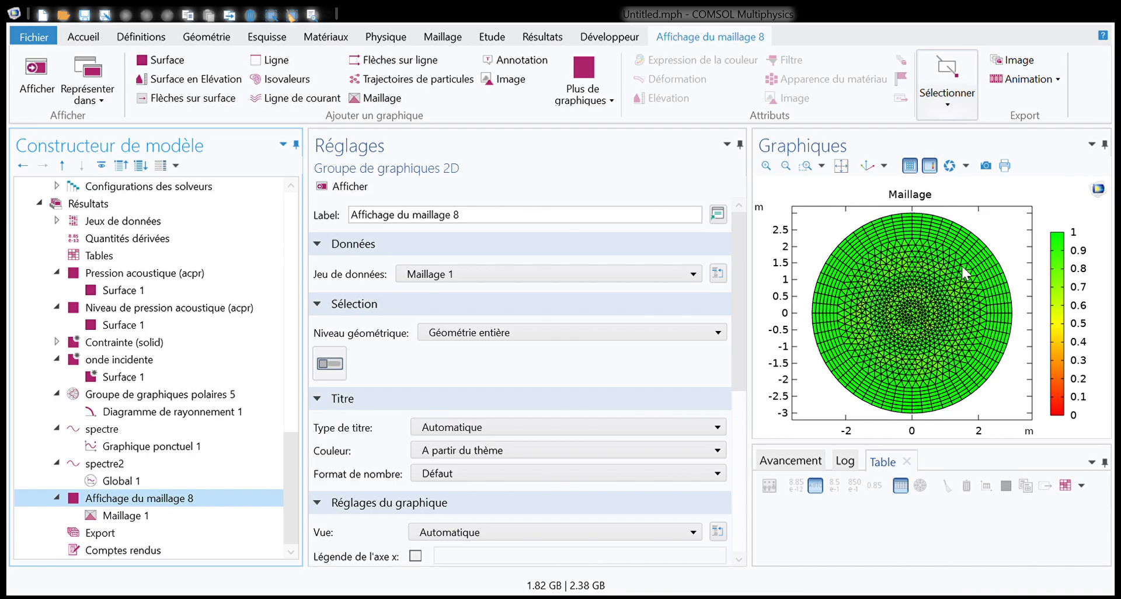
# Examine the mesh plot group's display, color legend and number format settings
pyautogui.scroll(-10, 458, 416)
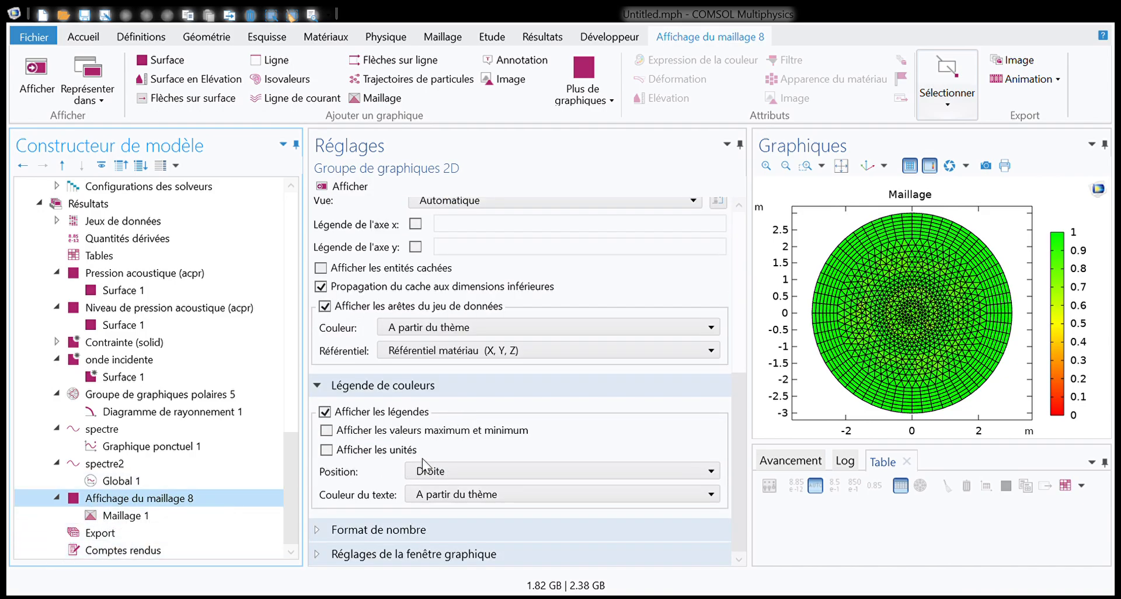
pyautogui.moveTo(736, 508); pyautogui.dragTo(727, 530)
pyautogui.click(354, 530)
pyautogui.scroll(-4, 372, 497)
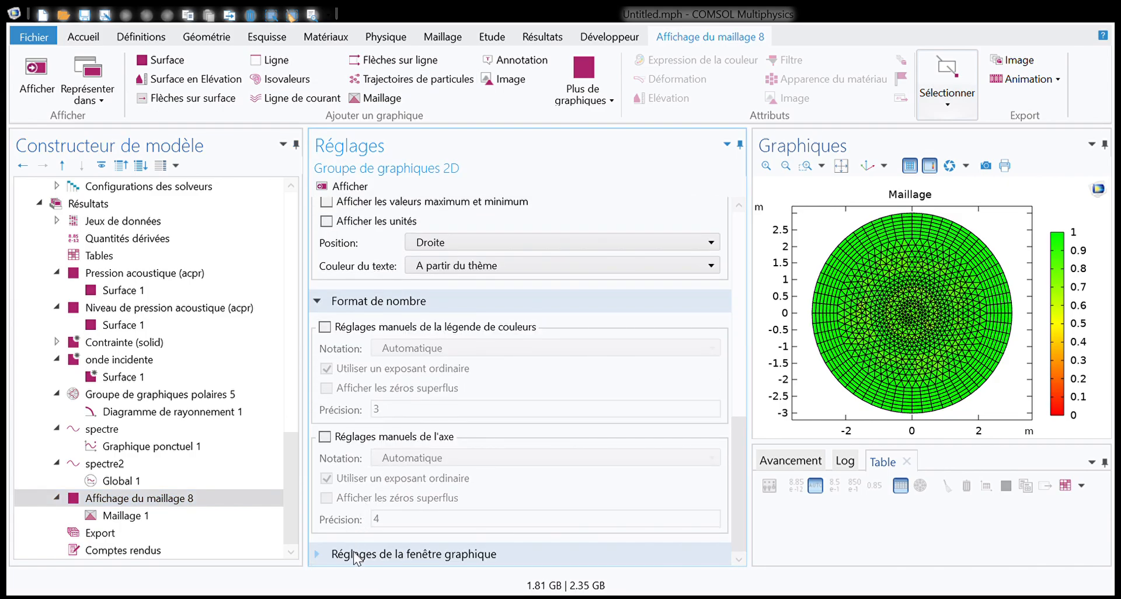
pyautogui.scroll(2, 448, 416)
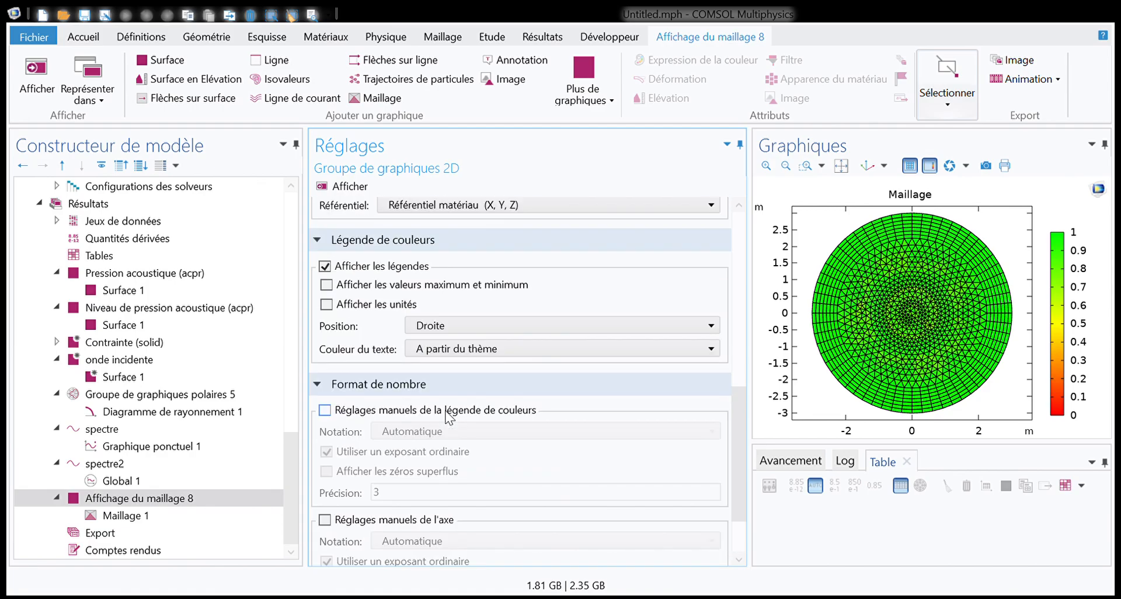
pyautogui.scroll(4, 448, 415)
# Examine the Maillage 1 plot's coloring, element filter, element reduction and style inheritance settings
pyautogui.click(95, 518)
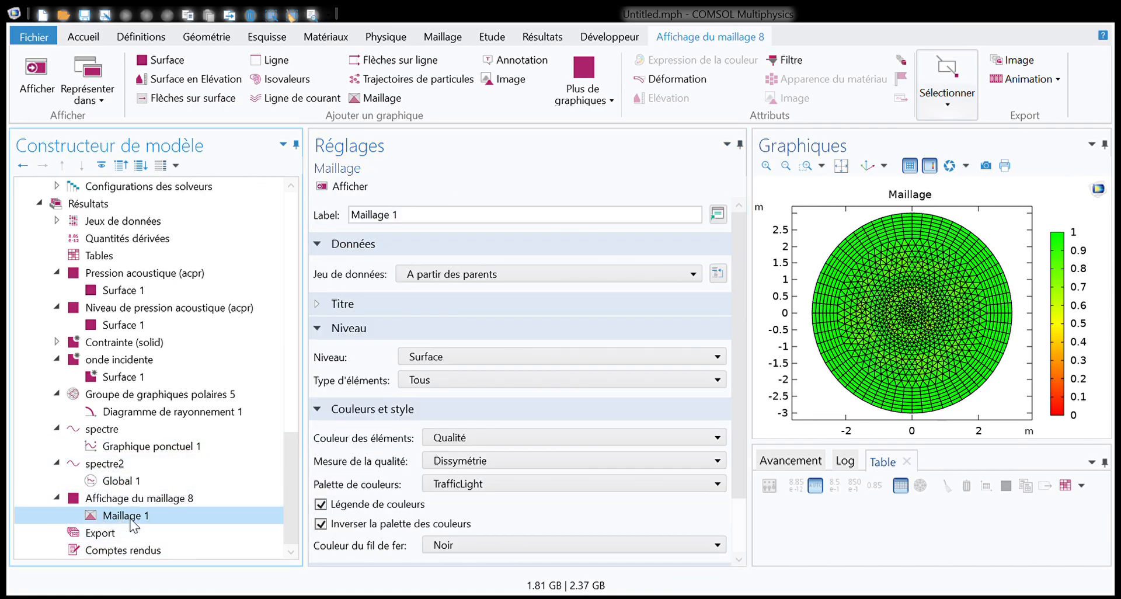
pyautogui.scroll(-2, 372, 494)
pyautogui.click(347, 506)
pyautogui.scroll(-3, 361, 467)
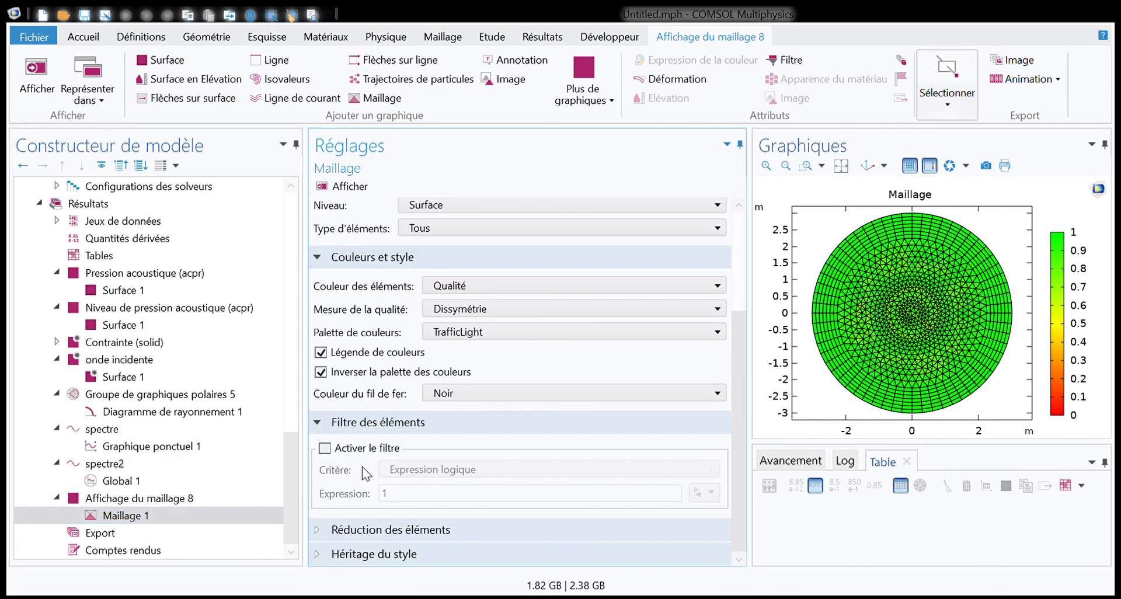
pyautogui.click(371, 532)
pyautogui.click(363, 556)
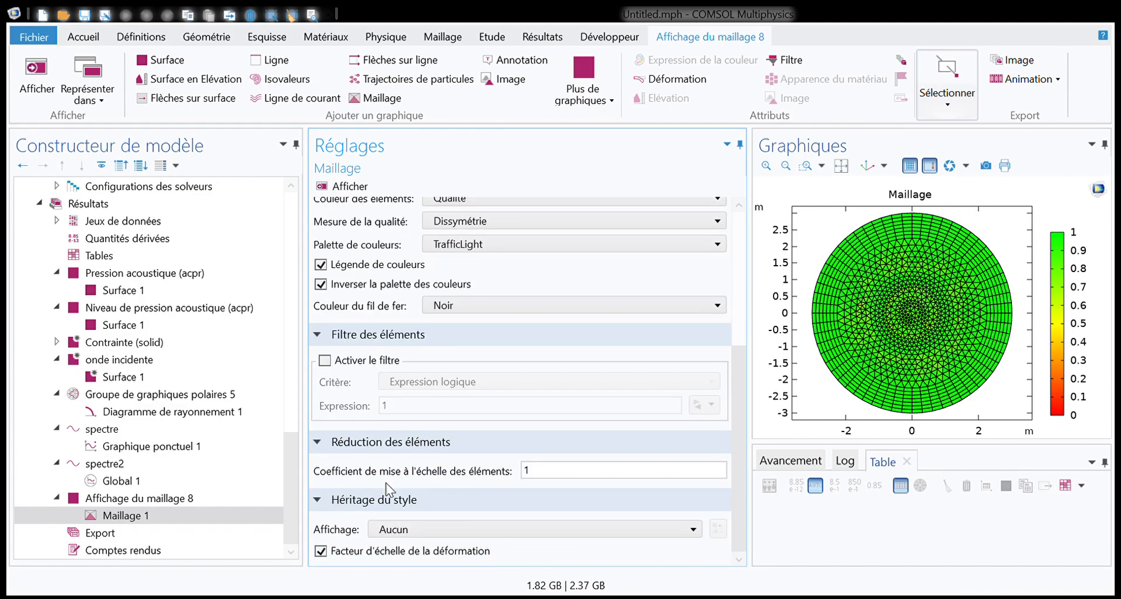
pyautogui.scroll(7, 386, 489)
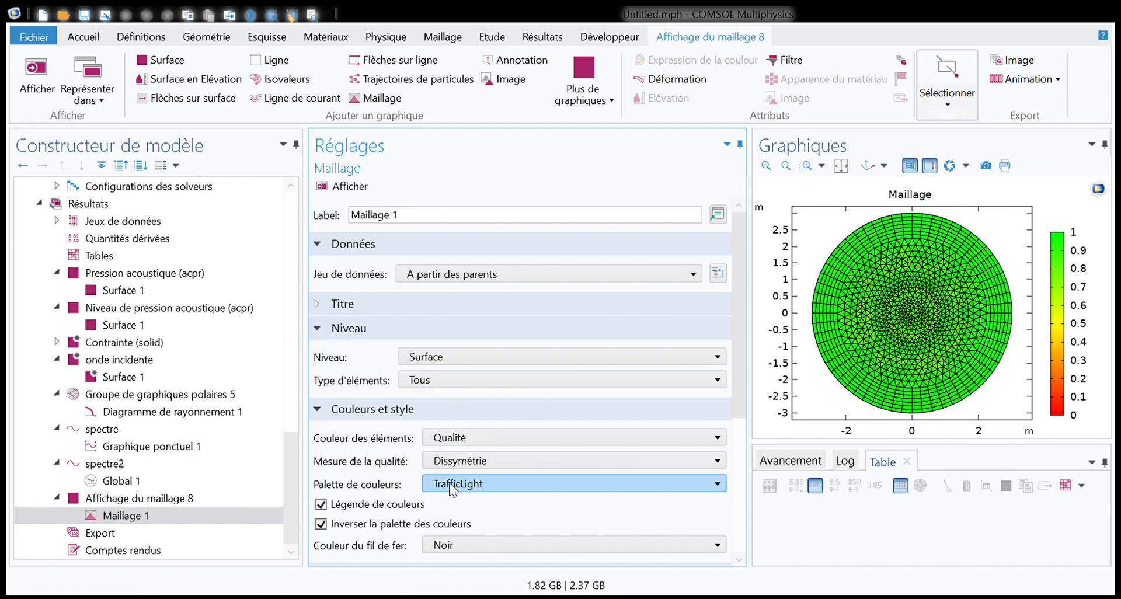
# Color the mesh plot's elements by Taille for comparison, and restore the element coloring to Qualité
pyautogui.scroll(-1, 444, 496)
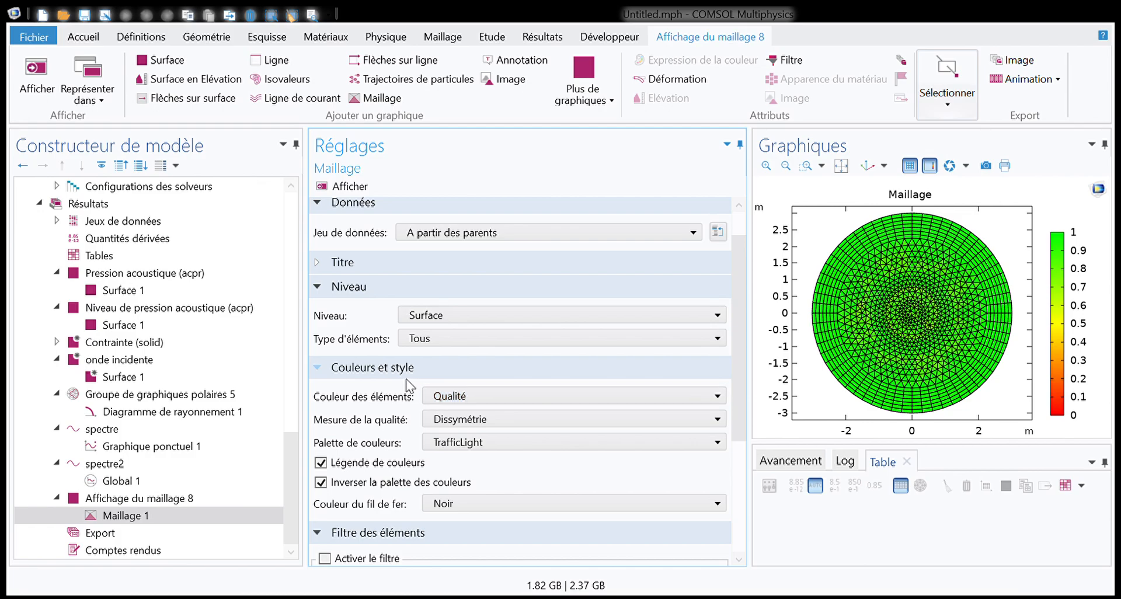
pyautogui.scroll(-3, 410, 385)
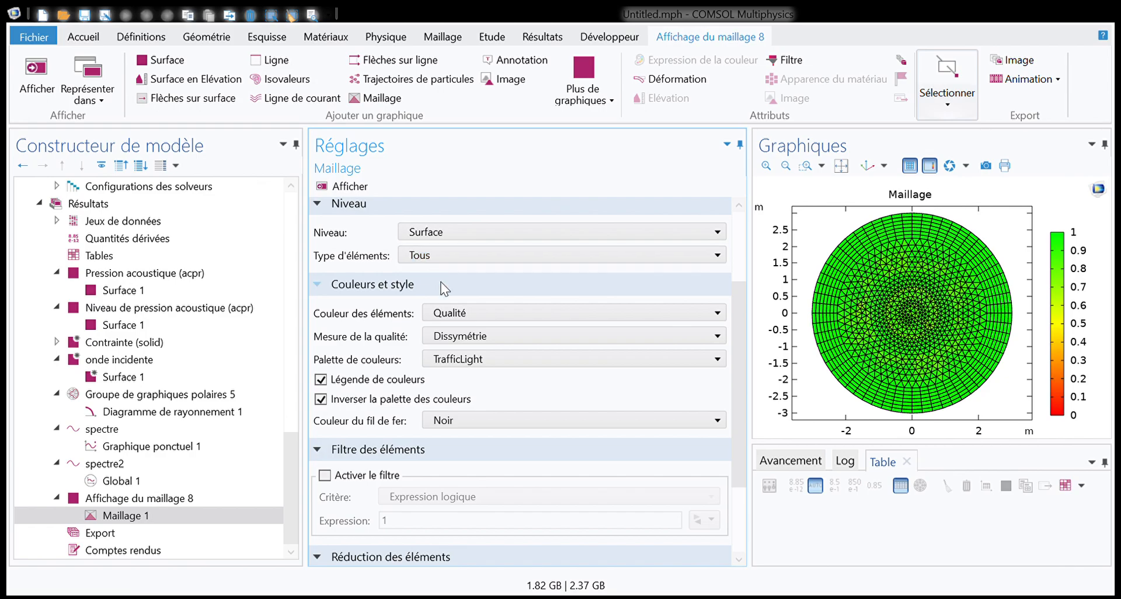
pyautogui.click(444, 350)
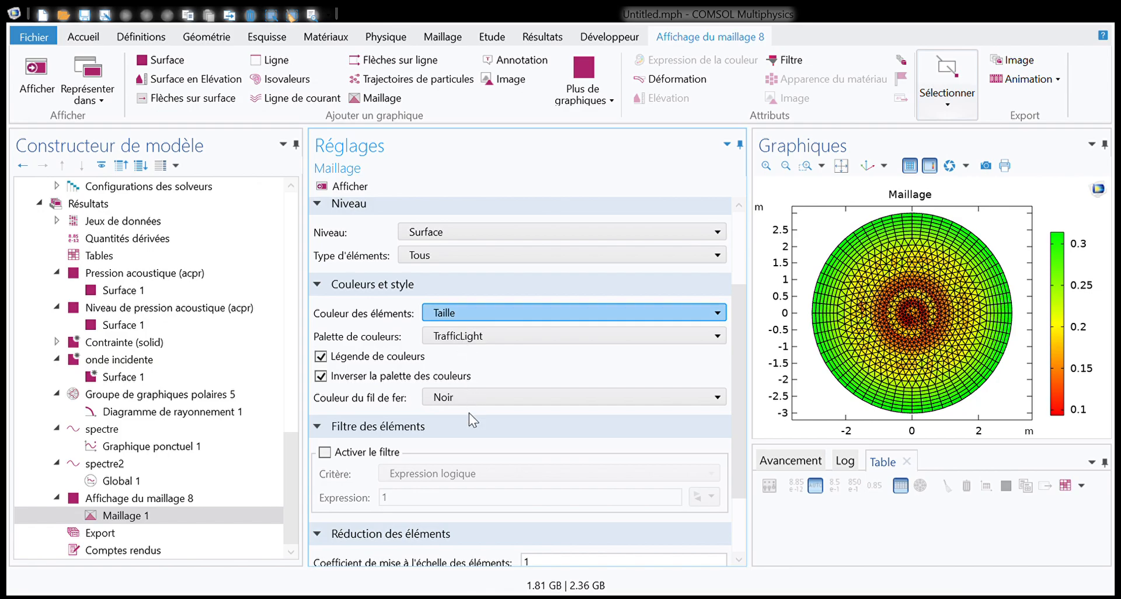
pyautogui.click(444, 331)
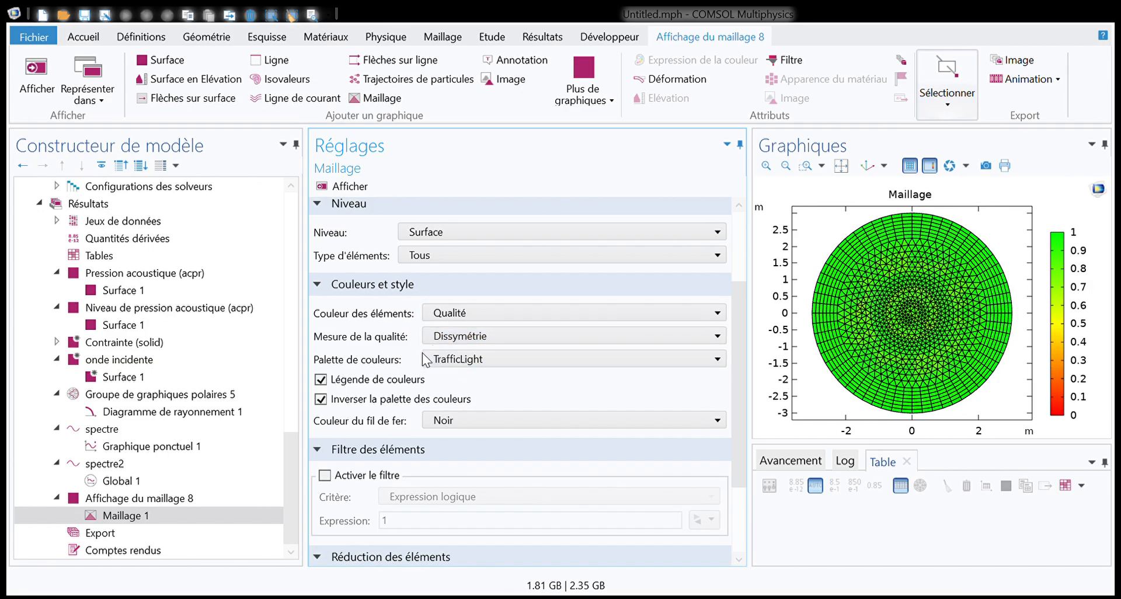
# Enable the mesh plot's element filter with the Expression criterion and replot the mesh
pyautogui.click(325, 475)
pyautogui.click(395, 499)
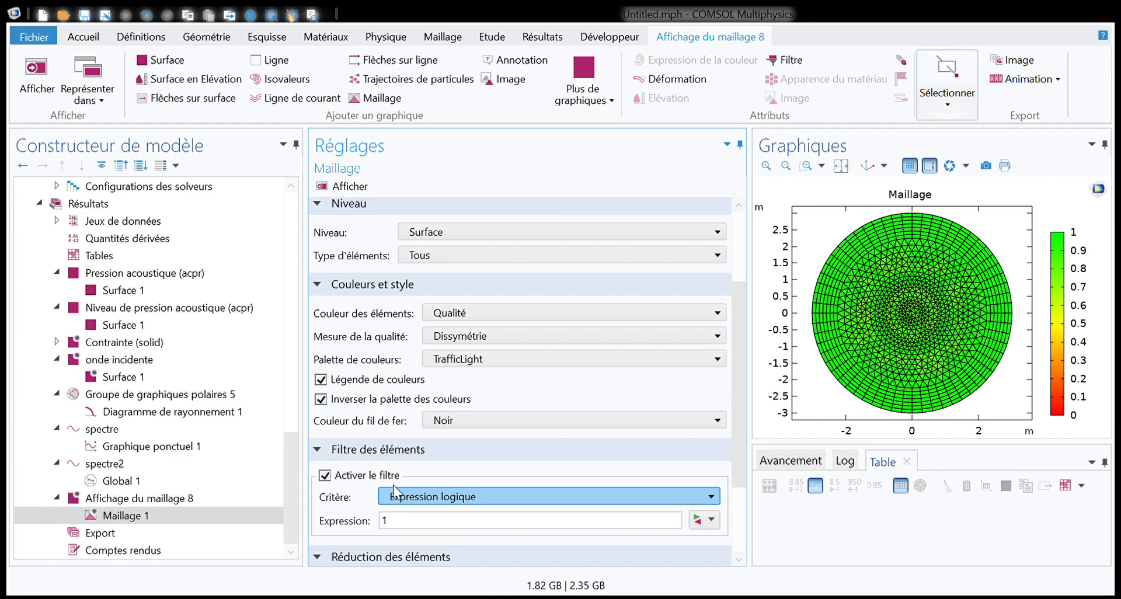
pyautogui.click(472, 315)
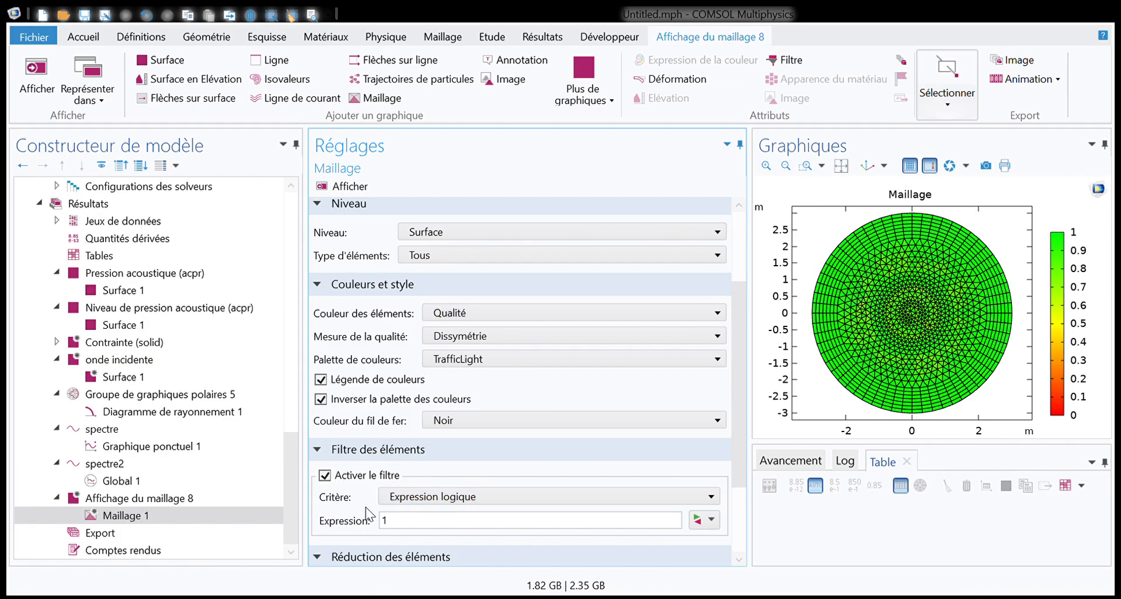
pyautogui.click(386, 501)
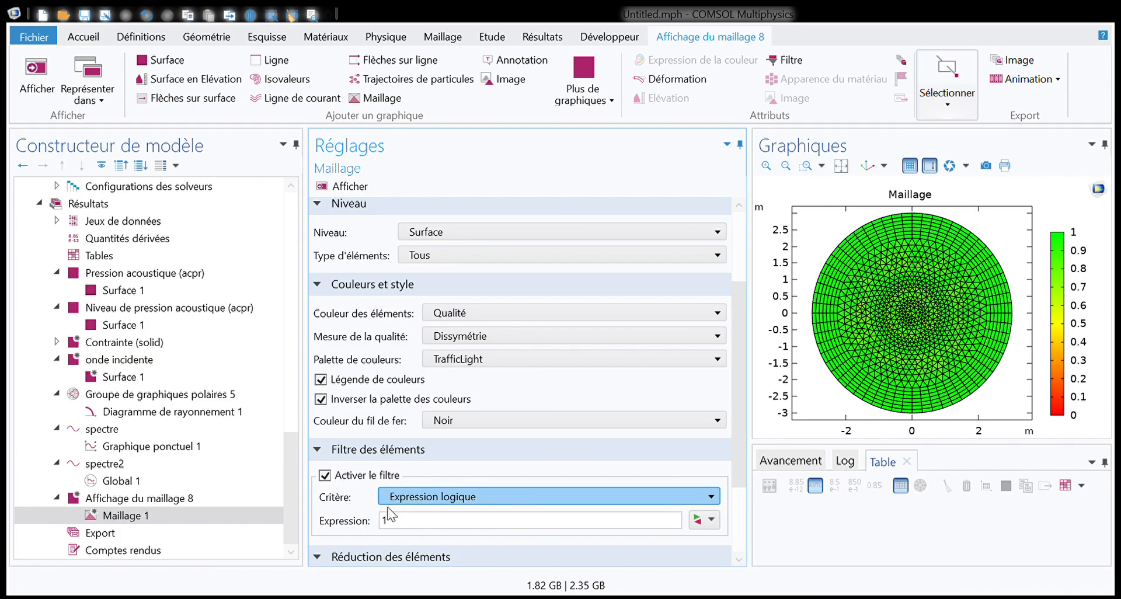
pyautogui.click(389, 590)
pyautogui.scroll(-1, 382, 453)
pyautogui.click(346, 190)
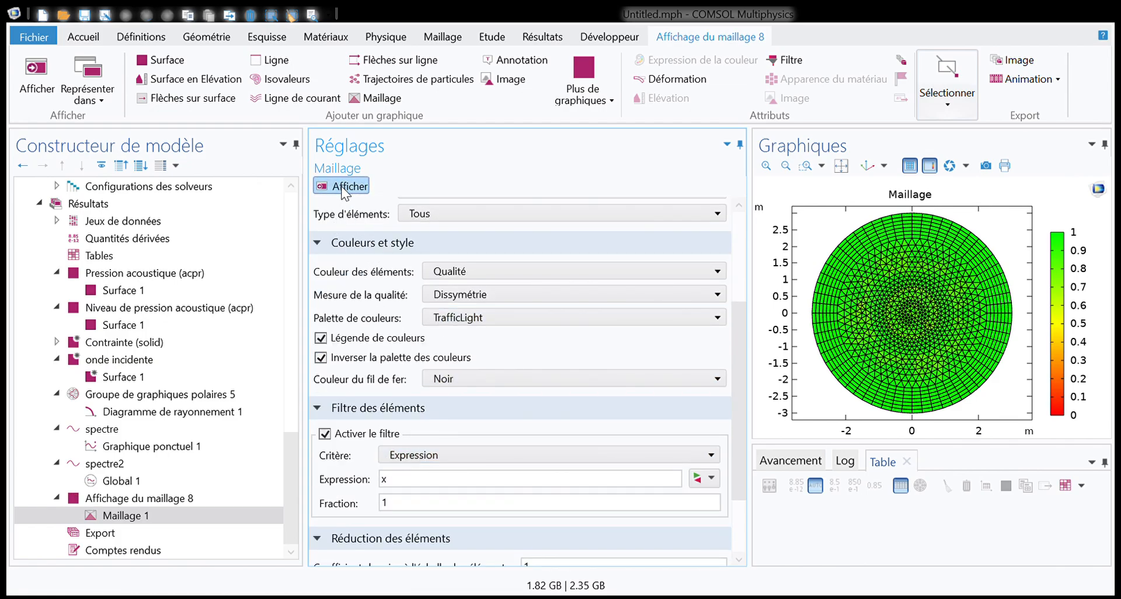
# Try the Haute qualité filter criterion on the mesh plot, replot it, and return the criterion to Expression
pyautogui.click(415, 509)
pyautogui.click(429, 461)
pyautogui.click(419, 536)
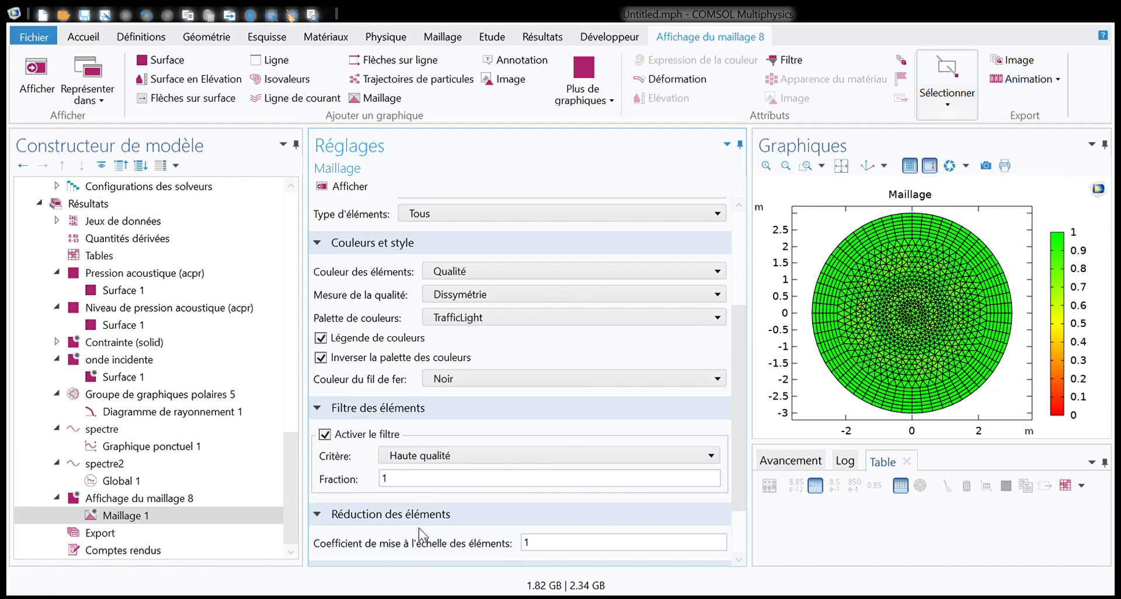
pyautogui.click(361, 188)
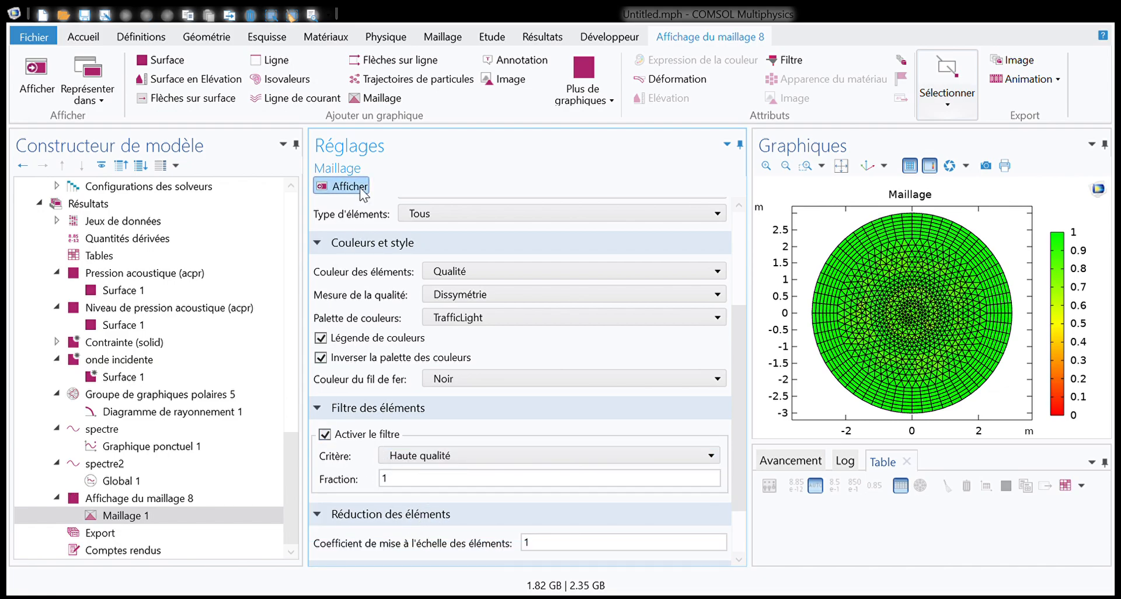
pyautogui.scroll(-2, 411, 432)
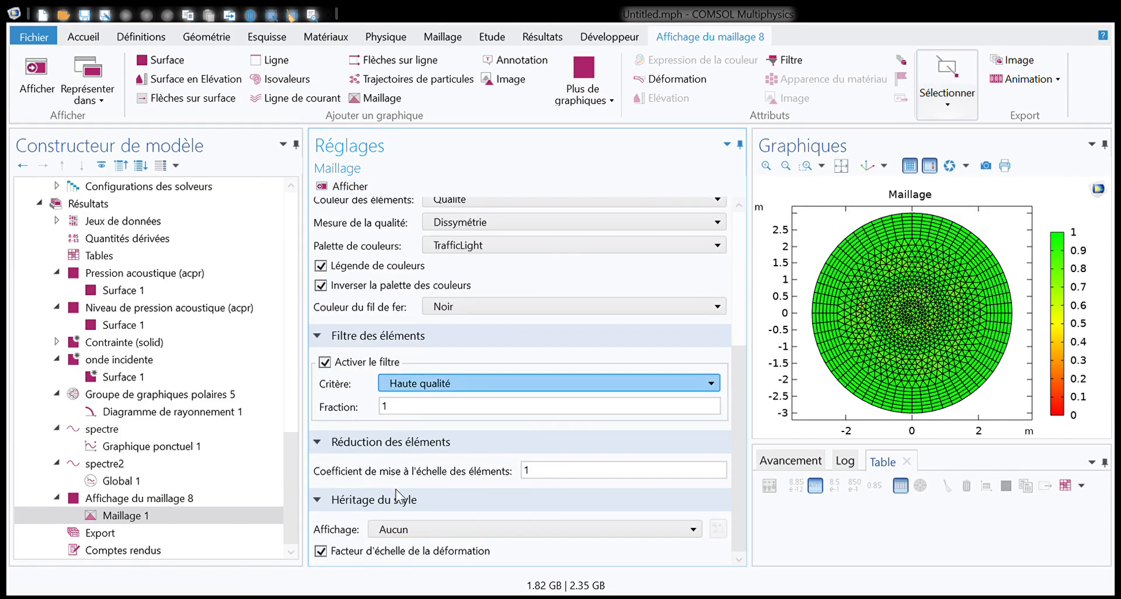
pyautogui.click(387, 475)
pyautogui.scroll(-1, 390, 492)
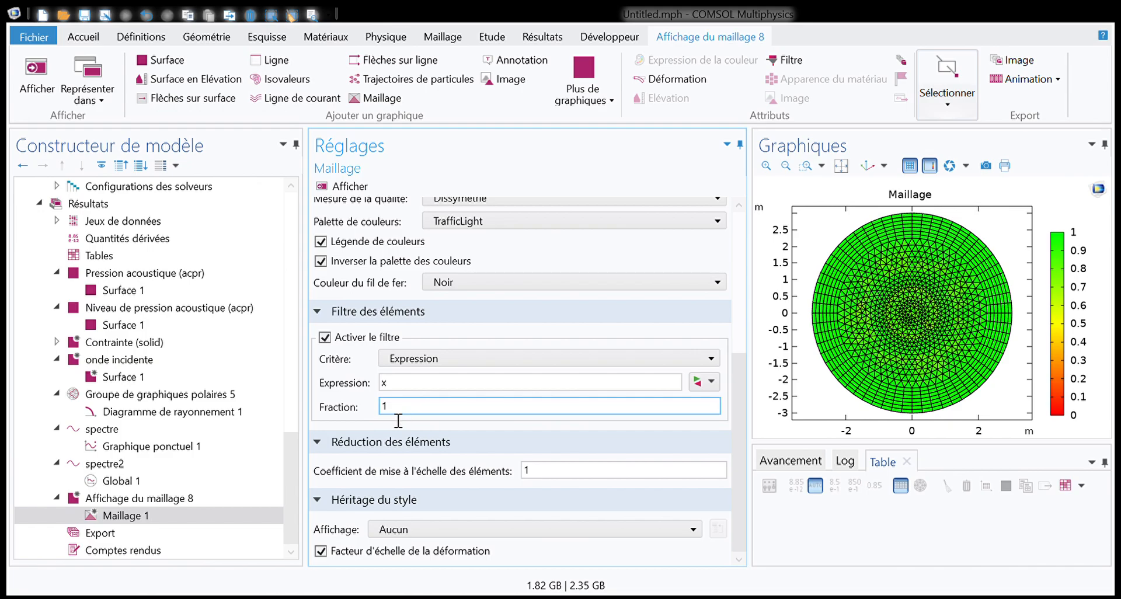
pyautogui.doubleClick(381, 405)
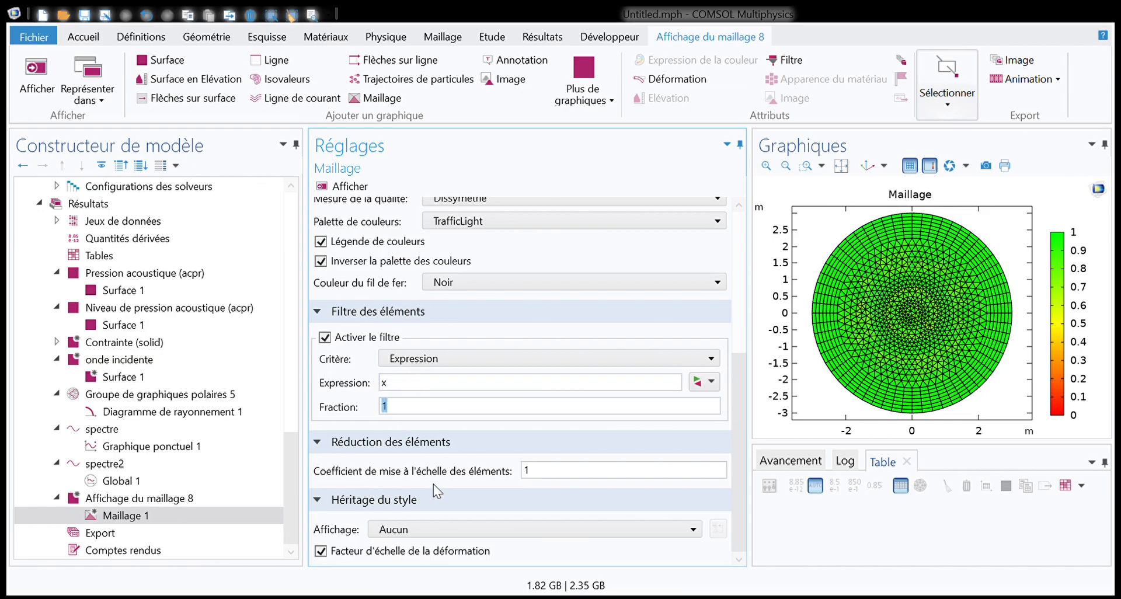
# Examine the maximum element size expression in the Taille 1 node of the cylindre infini mesh
pyautogui.click(127, 516)
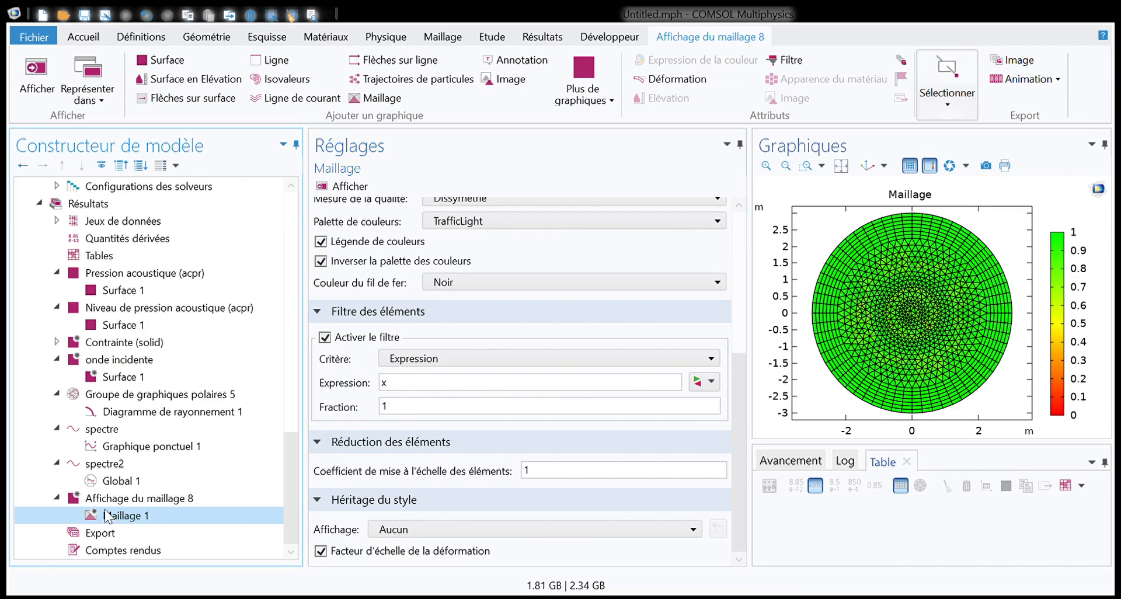
pyautogui.scroll(5, 111, 330)
pyautogui.click(111, 328)
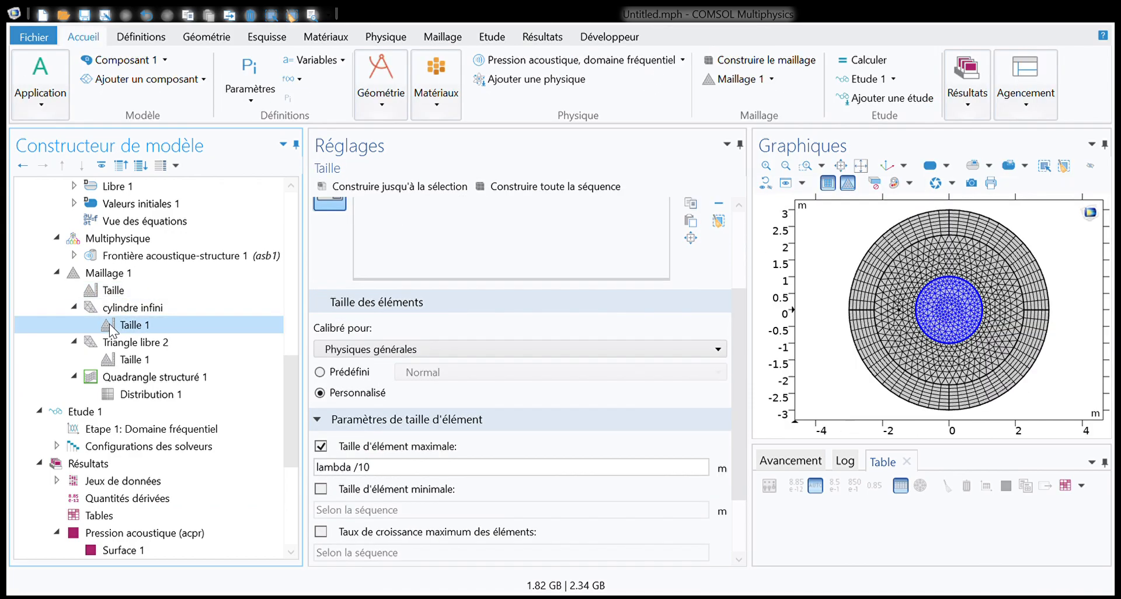
pyautogui.tripleClick(369, 468)
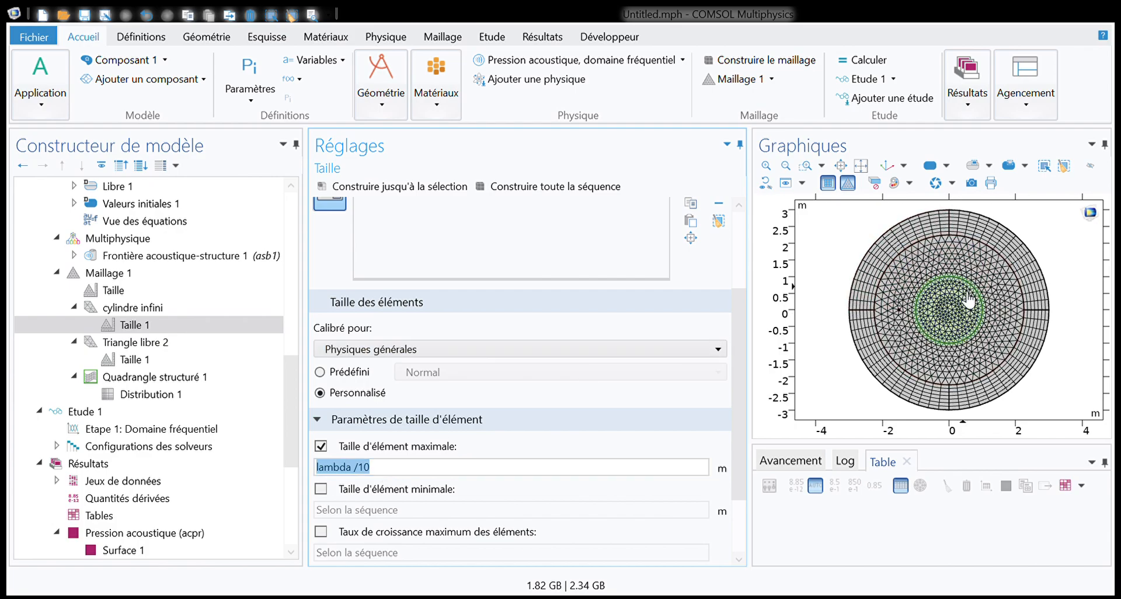
pyautogui.scroll(-5, 151, 449)
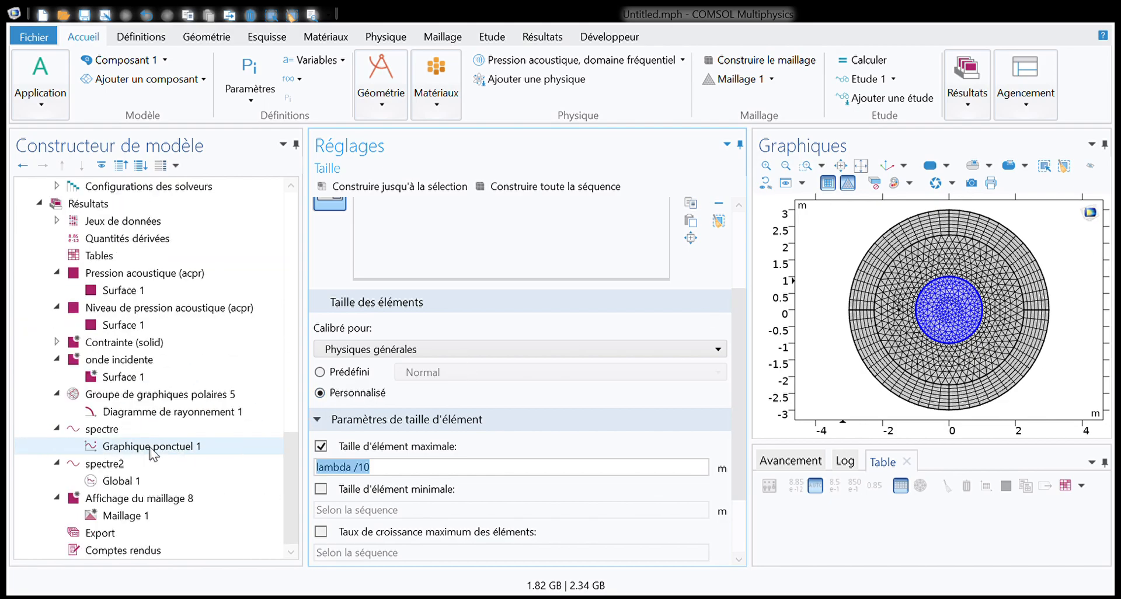
# Set the element coloring of the Maillage 1 plot in Affichage du maillage 8 to Taille
pyautogui.click(145, 499)
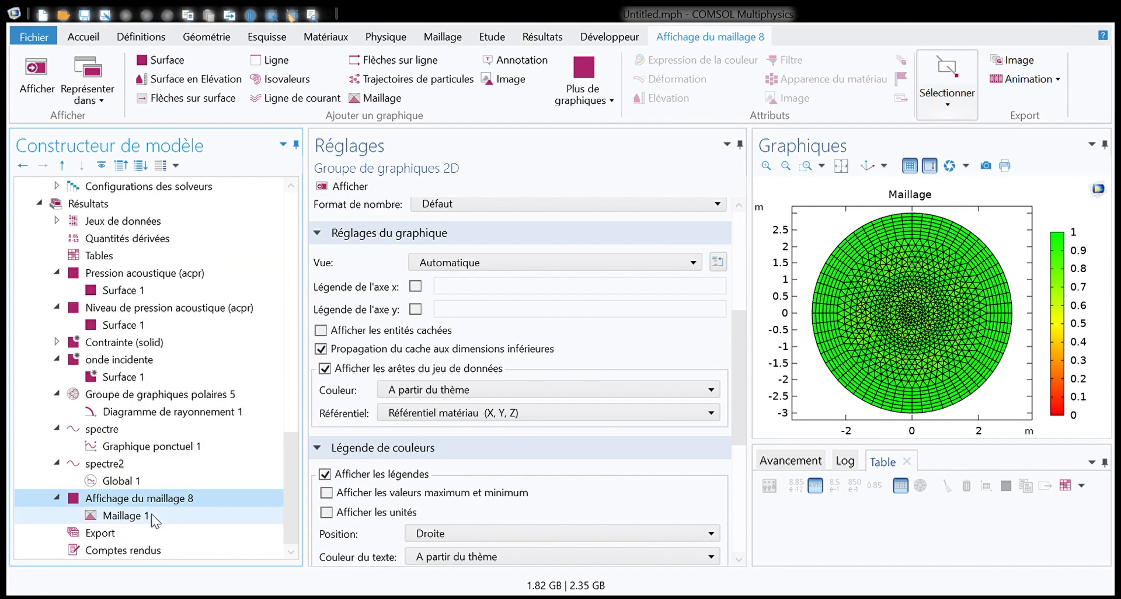
pyautogui.click(153, 517)
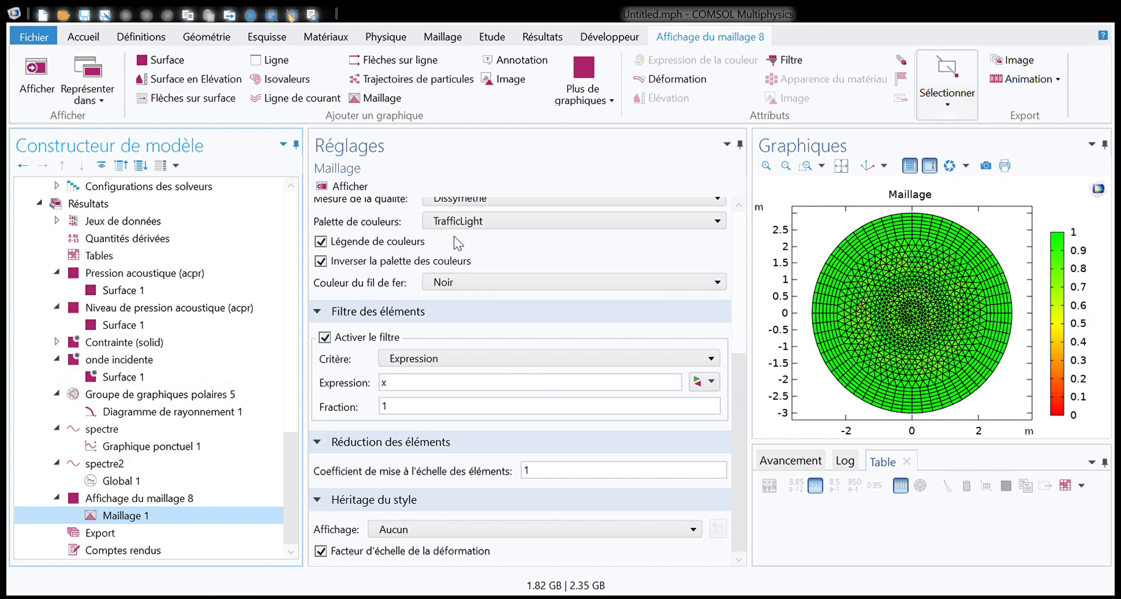
pyautogui.scroll(3, 451, 269)
pyautogui.click(451, 260)
pyautogui.click(453, 301)
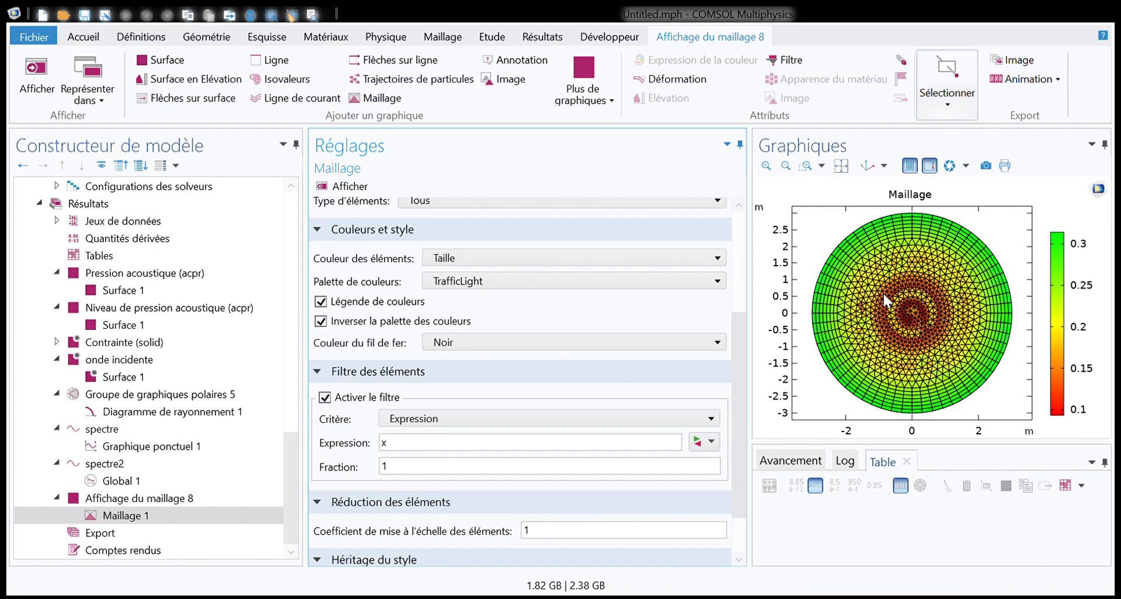
pyautogui.scroll(-1, 357, 445)
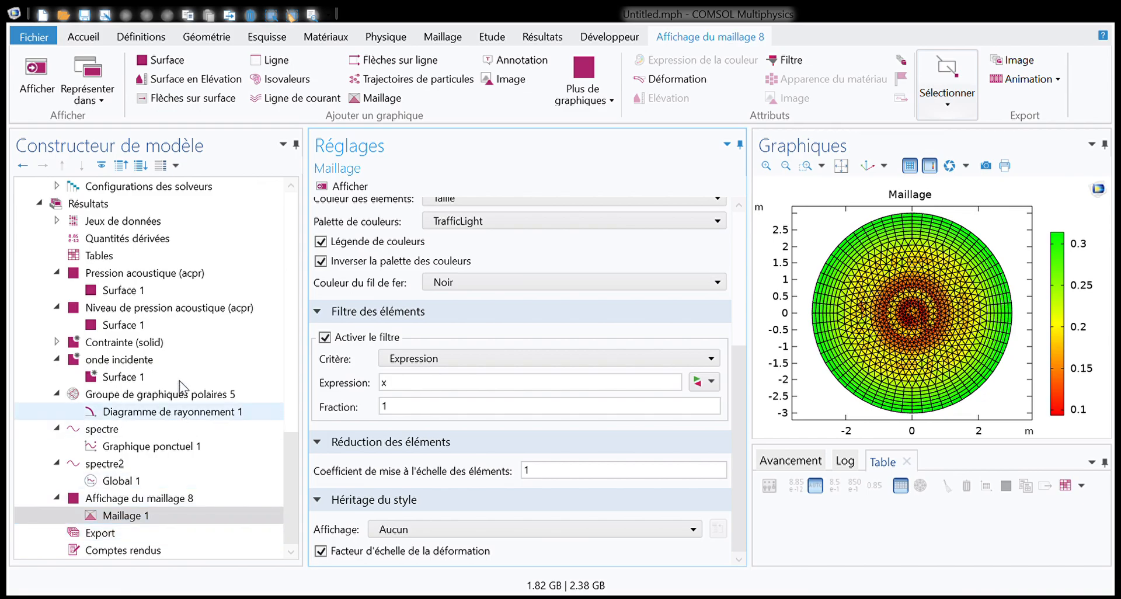
# Add a second study of the general Domaine fréquentiel type to the model
pyautogui.scroll(2, 233, 409)
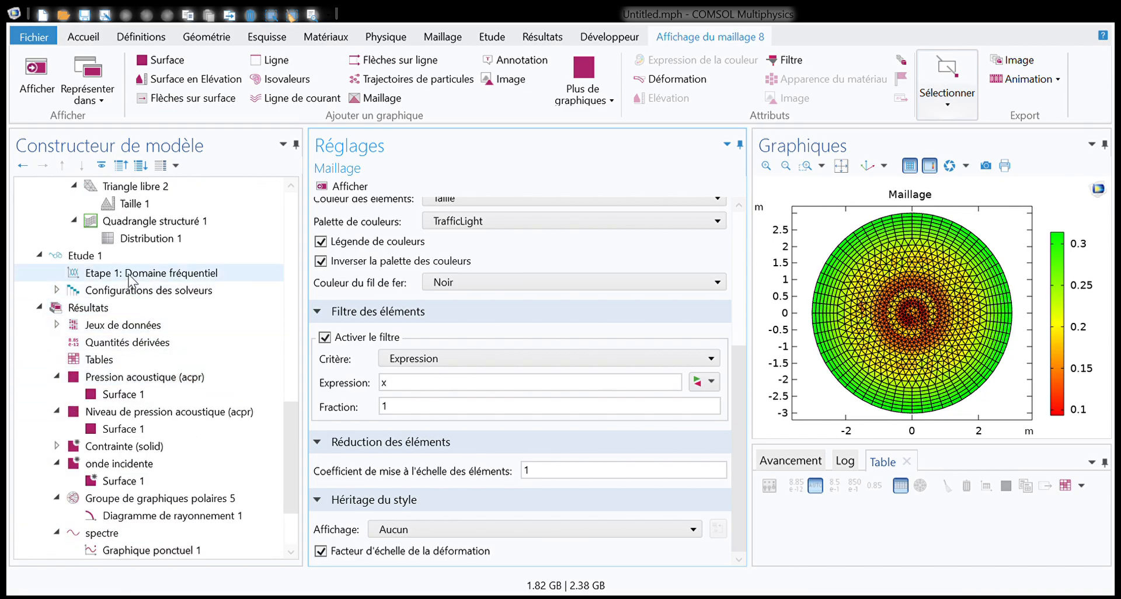
pyautogui.click(70, 257)
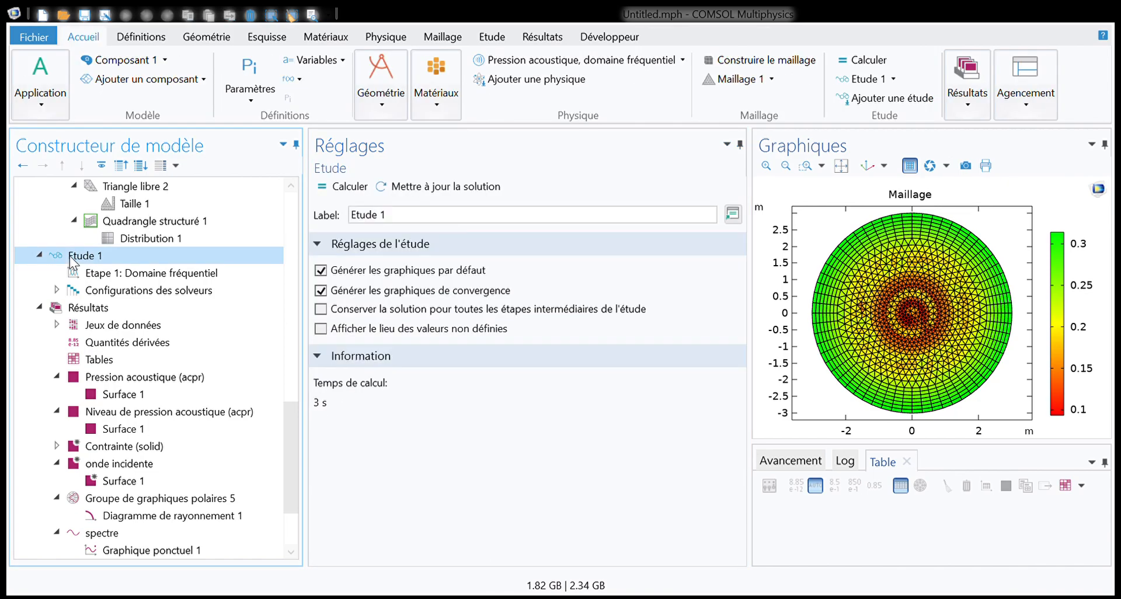
pyautogui.click(42, 289)
pyautogui.scroll(10, 43, 257)
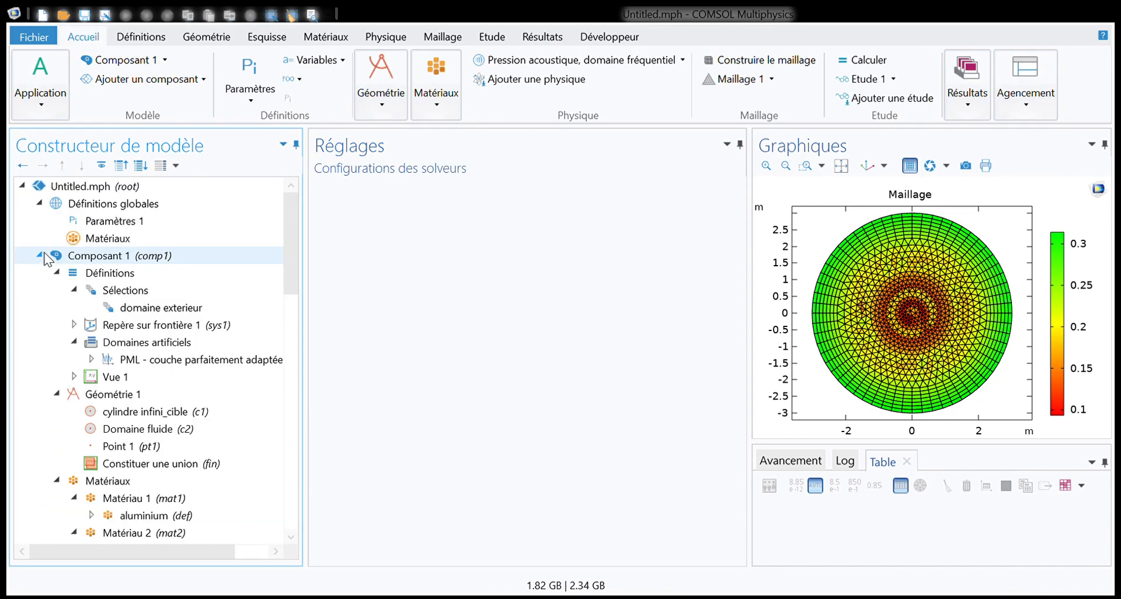
pyautogui.click(73, 188)
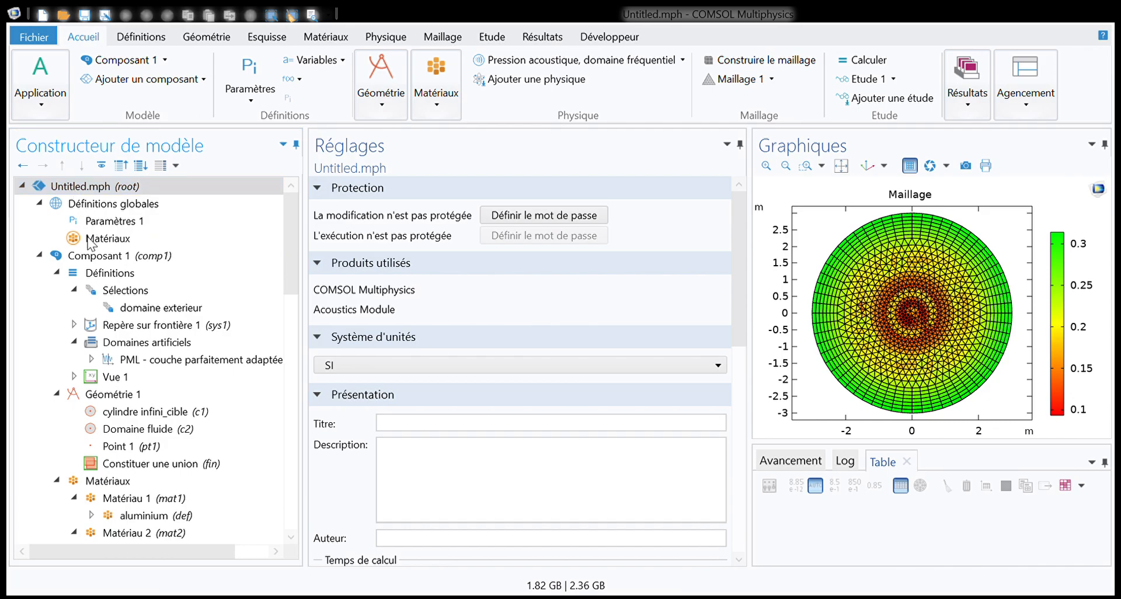
pyautogui.click(126, 245)
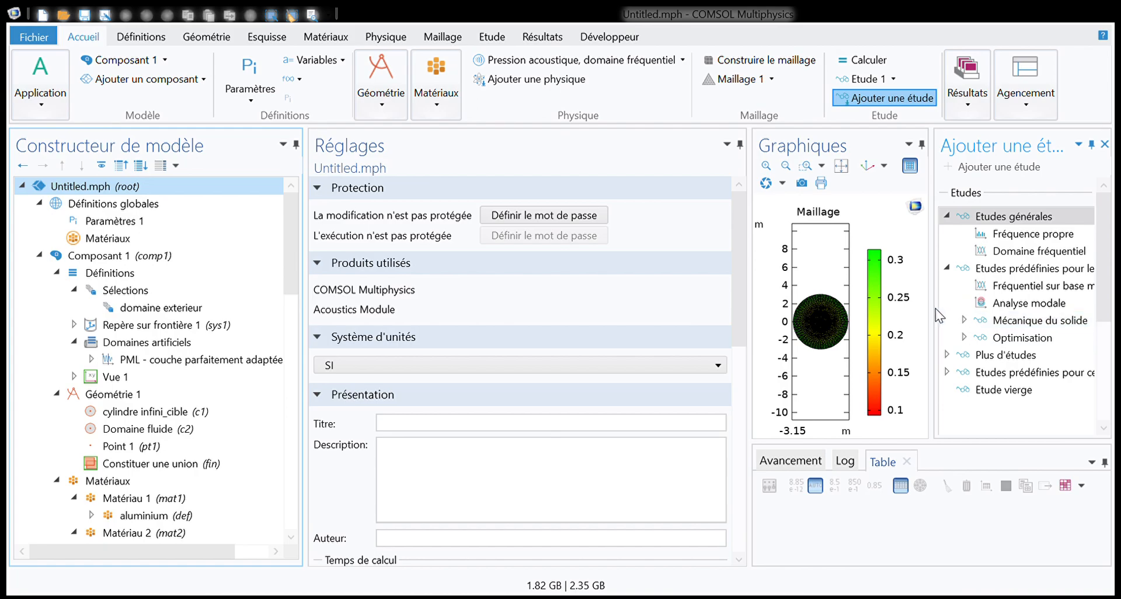
pyautogui.moveTo(930, 301); pyautogui.dragTo(857, 302)
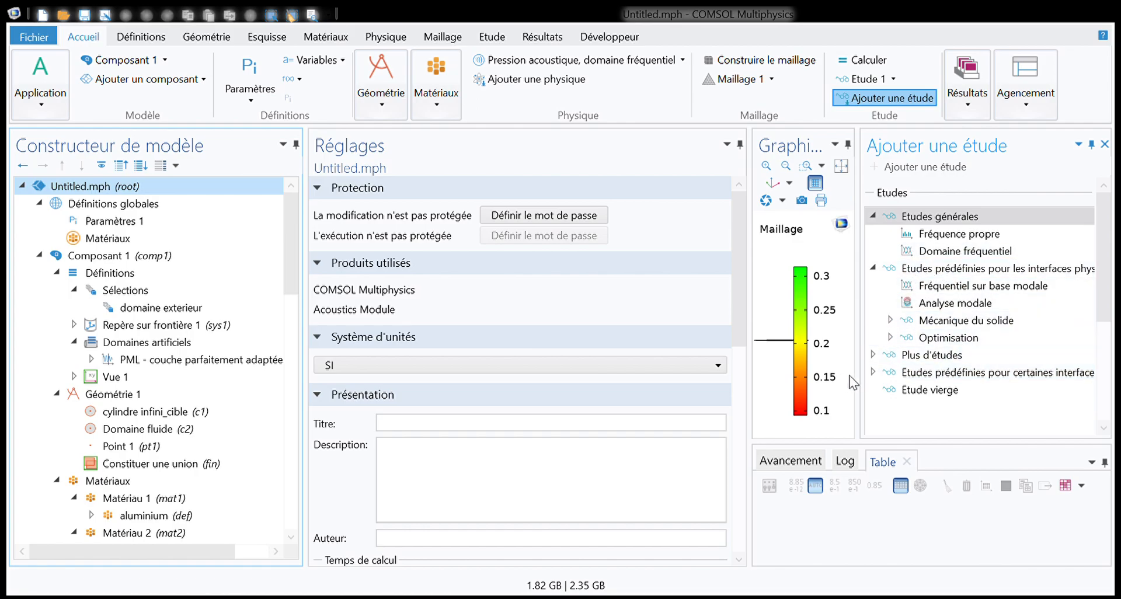
pyautogui.moveTo(831, 393); pyautogui.dragTo(795, 393)
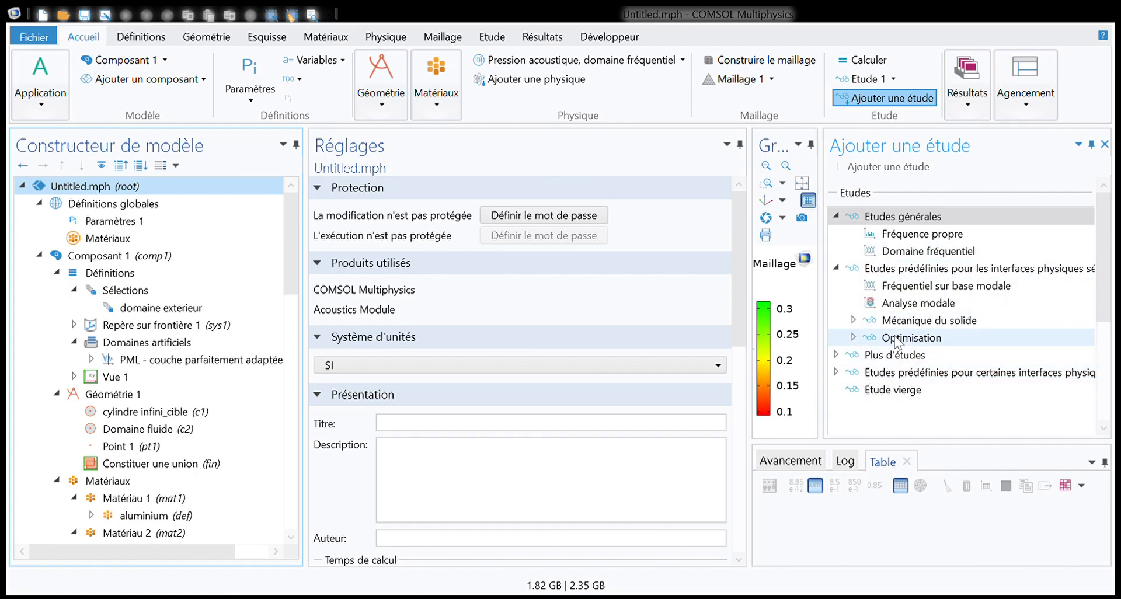
pyautogui.doubleClick(902, 251)
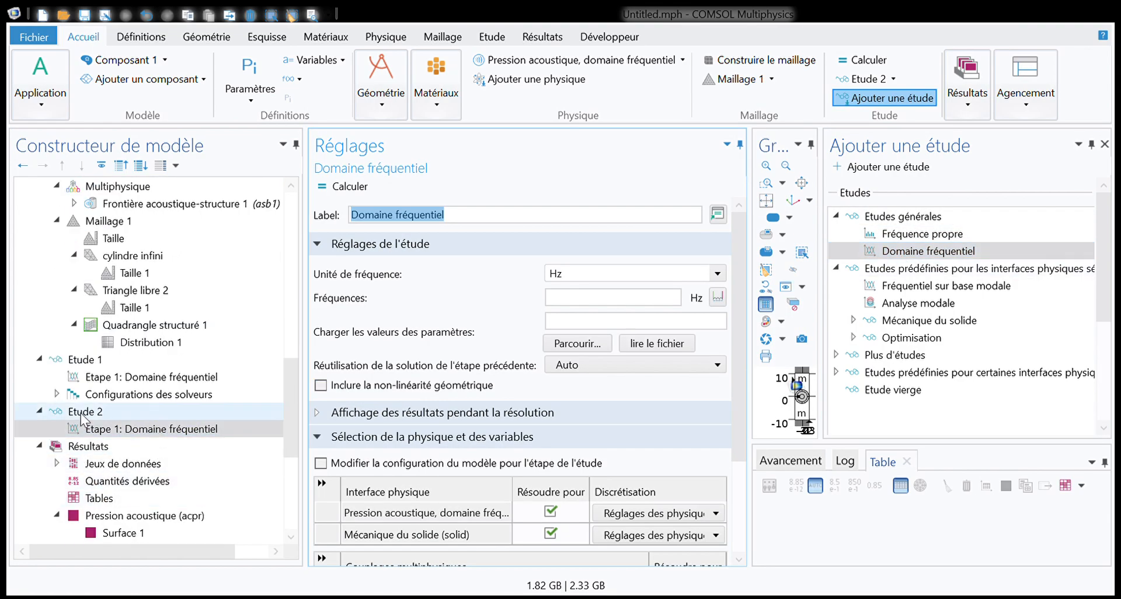
# Add a parametric sweep to Etude 2 and choose lambda as its swept parameter
pyautogui.click(80, 411)
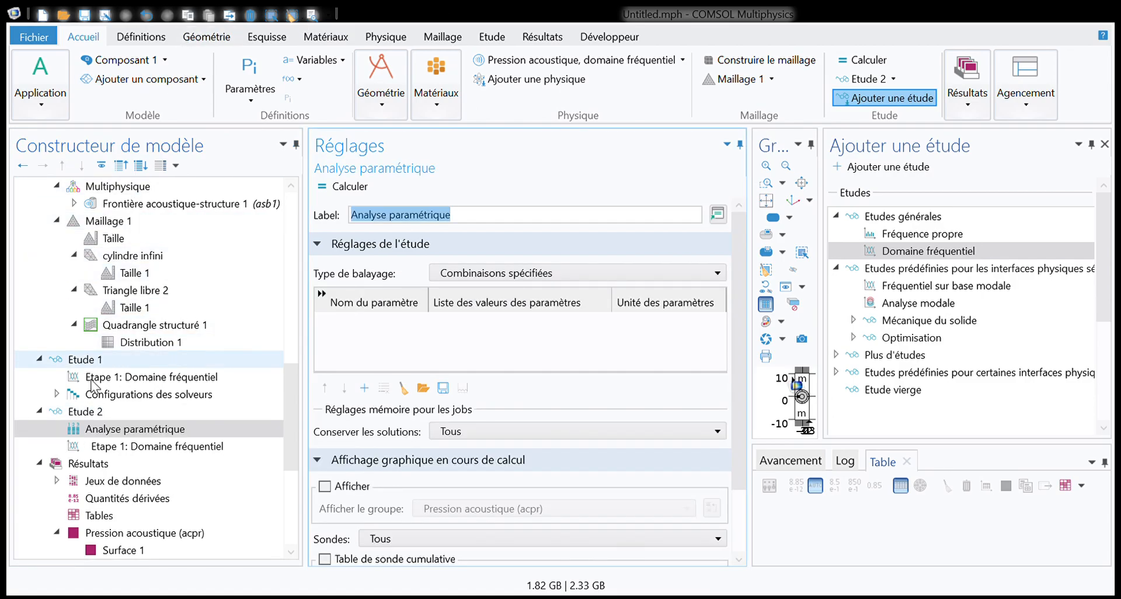
pyautogui.click(99, 431)
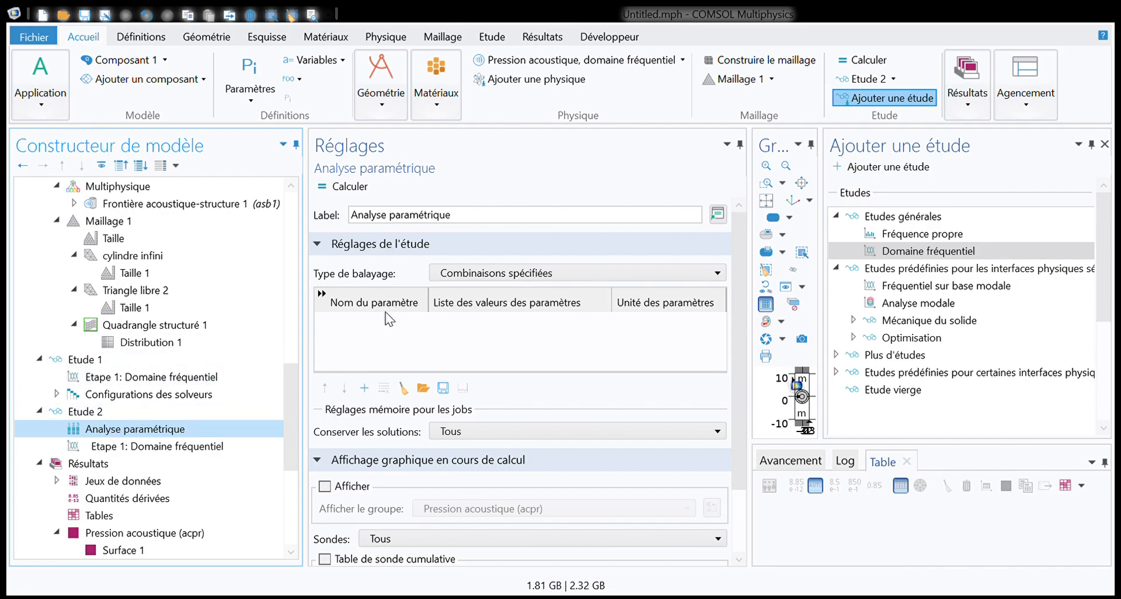
pyautogui.click(363, 388)
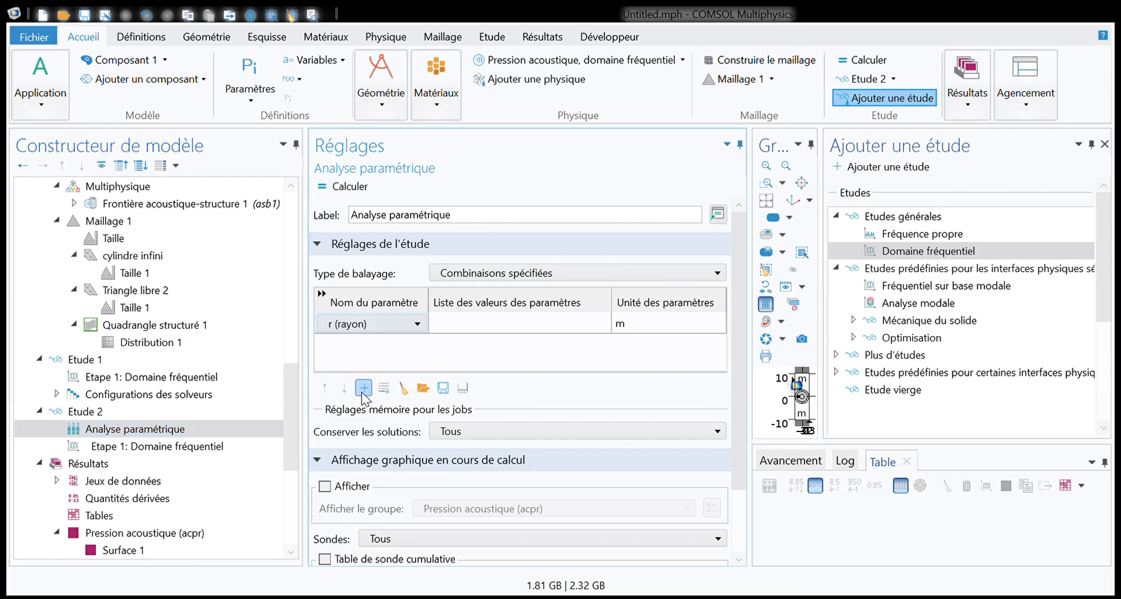
pyautogui.click(369, 327)
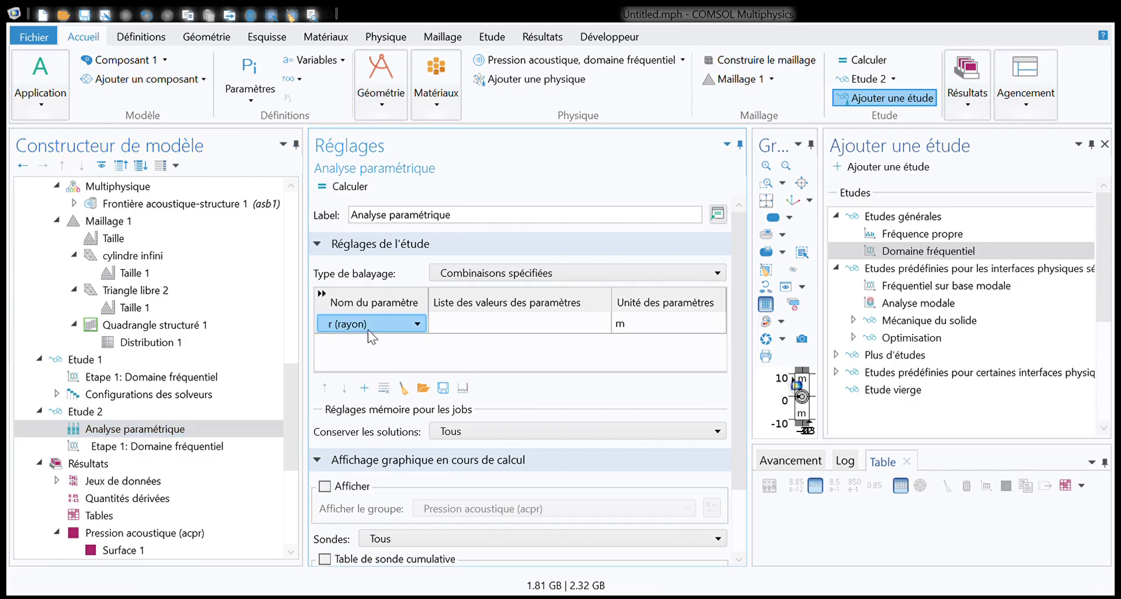
pyautogui.click(344, 397)
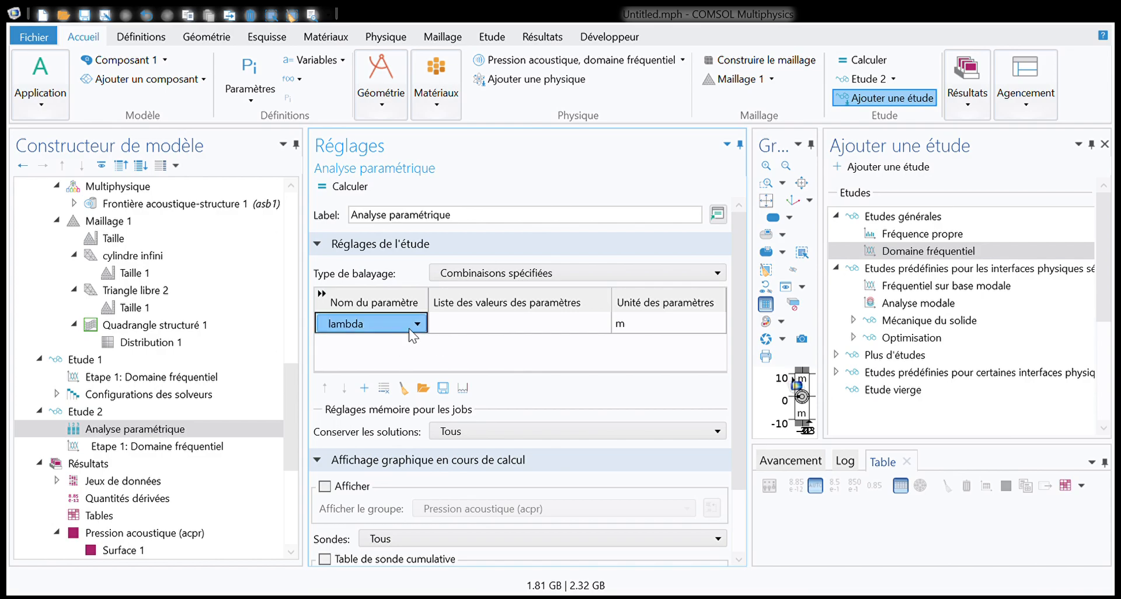
pyautogui.scroll(7, 135, 245)
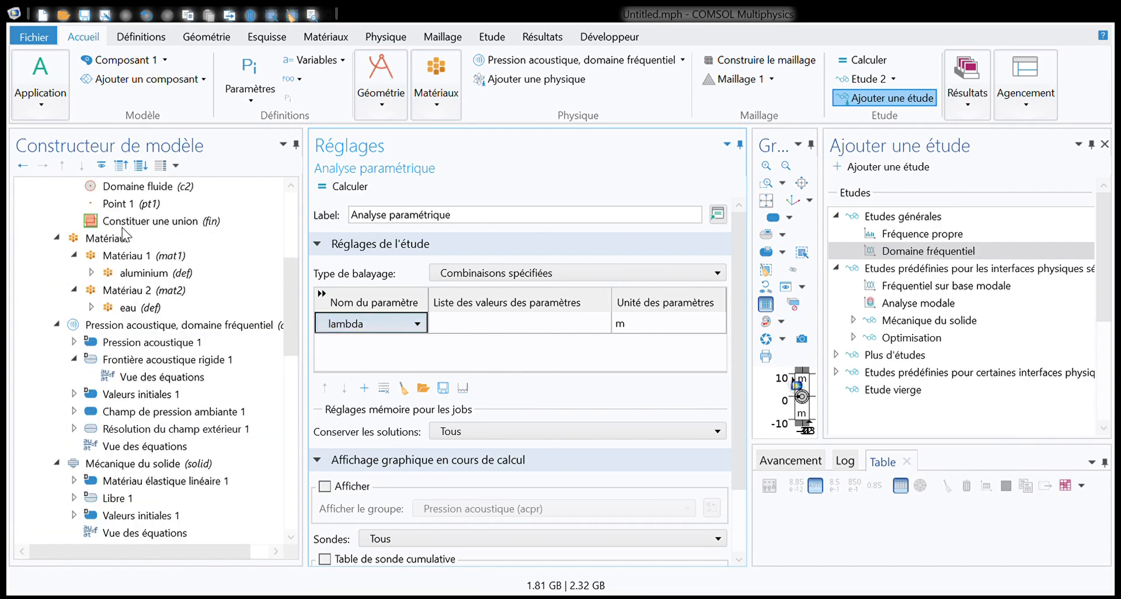
pyautogui.scroll(5, 122, 229)
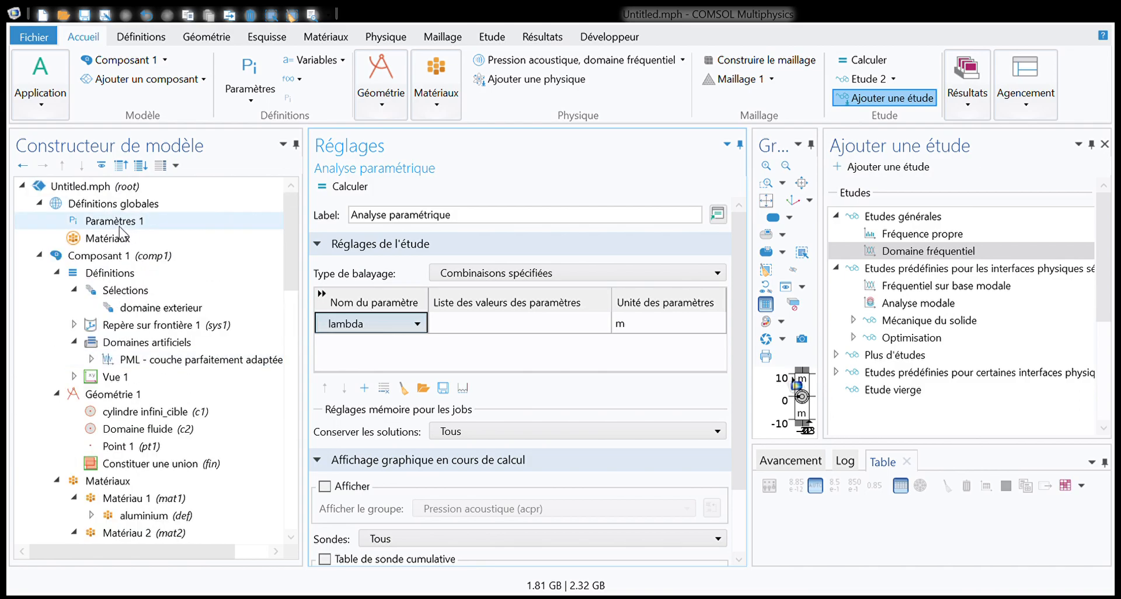
pyautogui.scroll(-6, 119, 226)
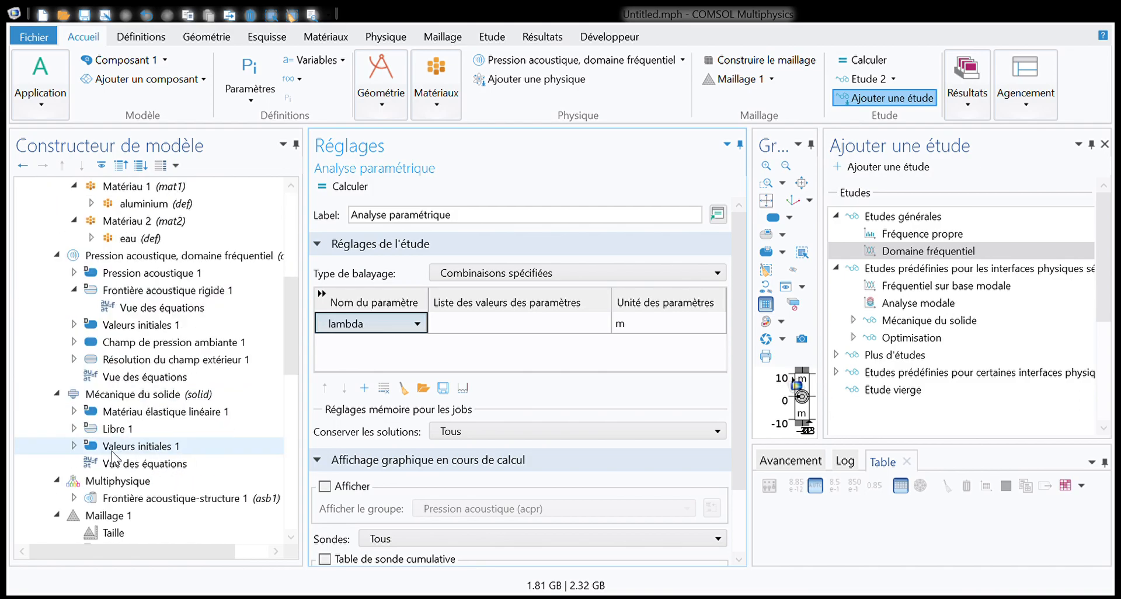
pyautogui.scroll(-5, 113, 456)
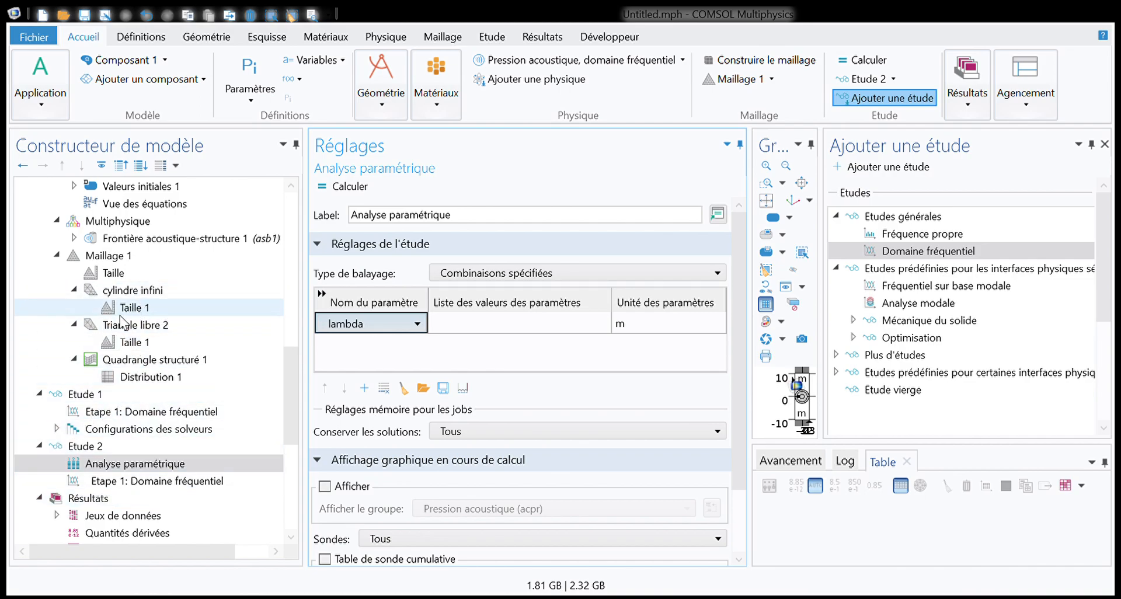
pyautogui.scroll(10, 121, 320)
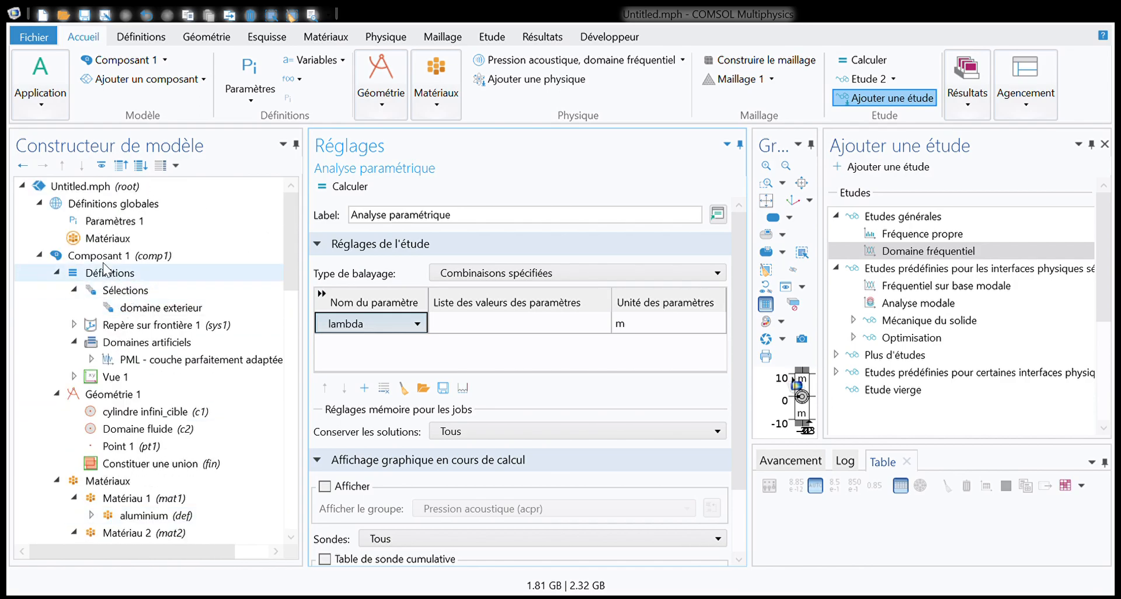
# Add a parameter named maille with the expression lambda/crit to Paramètres 1
pyautogui.click(98, 224)
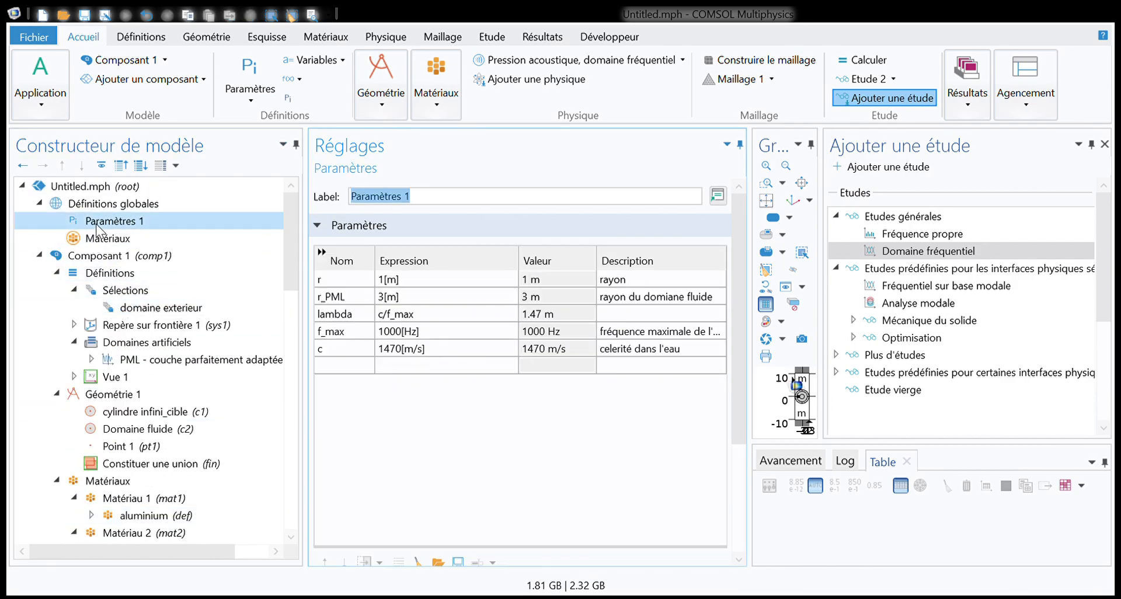
pyautogui.click(326, 368)
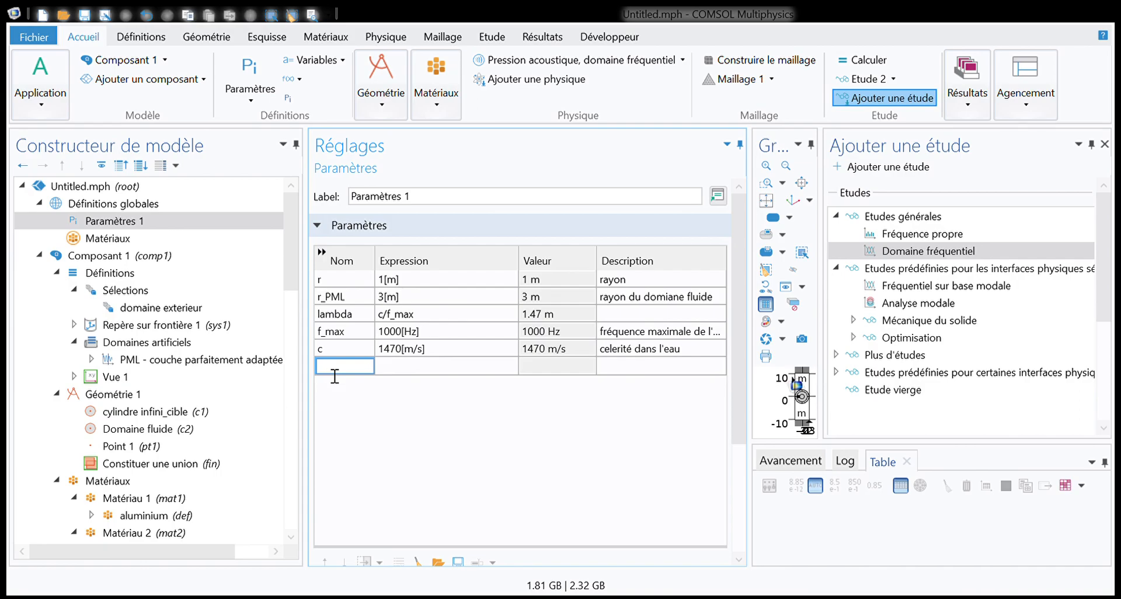
pyautogui.write('maille')
pyautogui.click(392, 374)
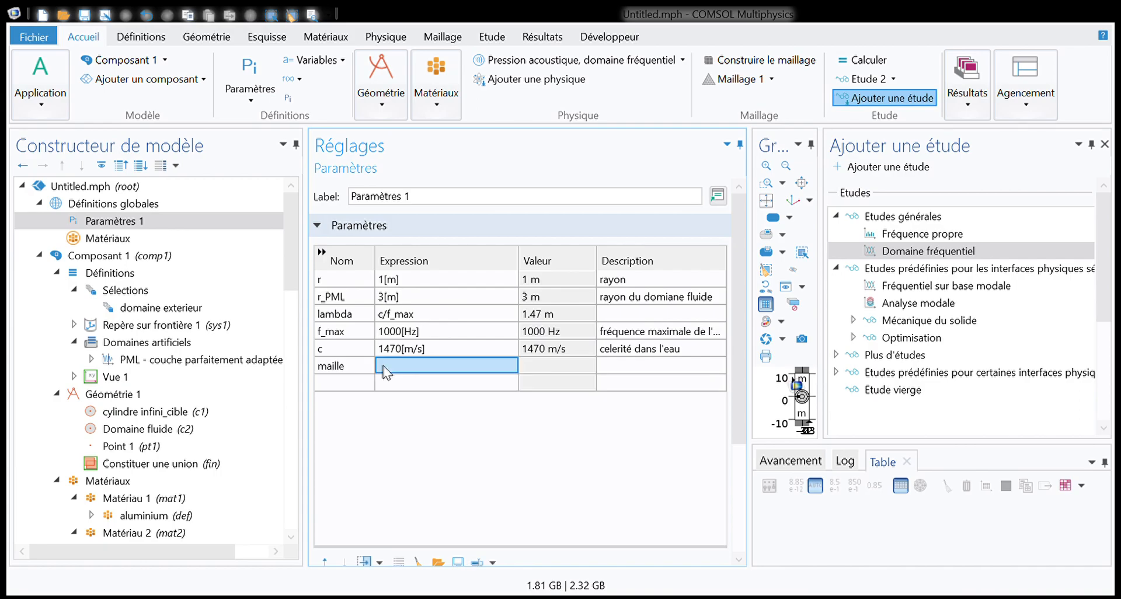
pyautogui.write('lambda/crit')
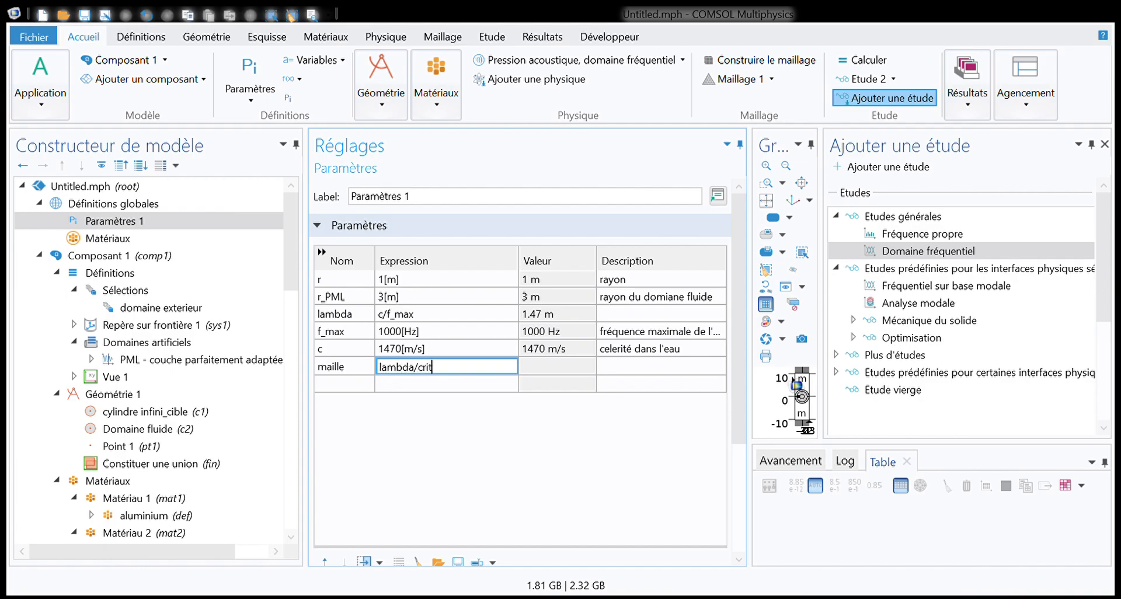
pyautogui.click(346, 395)
pyautogui.click(344, 387)
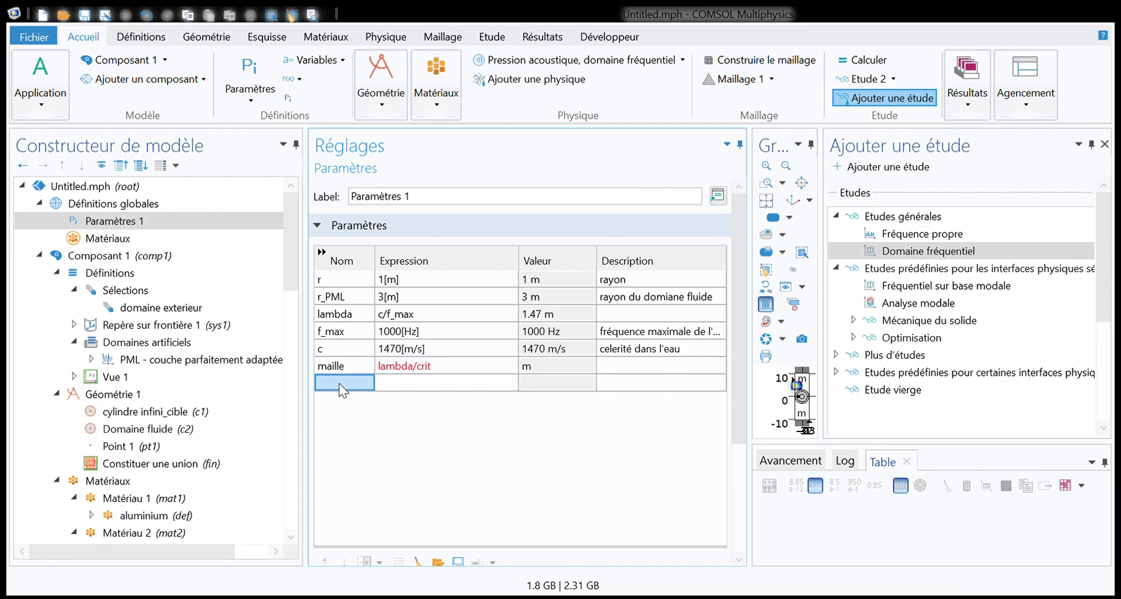
# Add a parameter named crit with the value 6 to Paramètres 1
pyautogui.write('crit')
pyautogui.click(395, 379)
pyautogui.write('6')
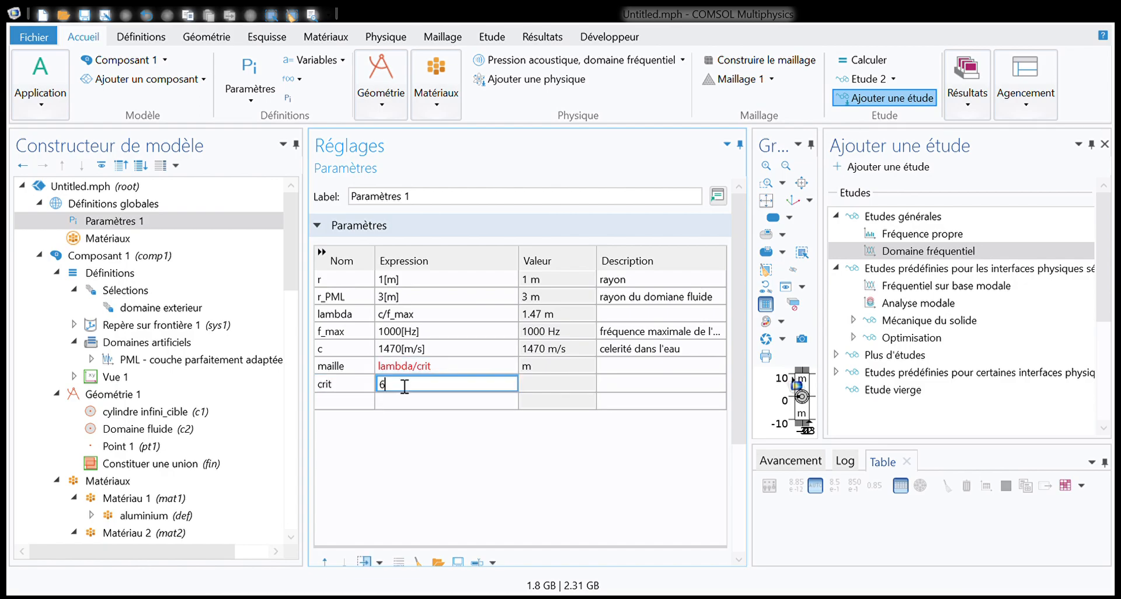
pyautogui.click(353, 401)
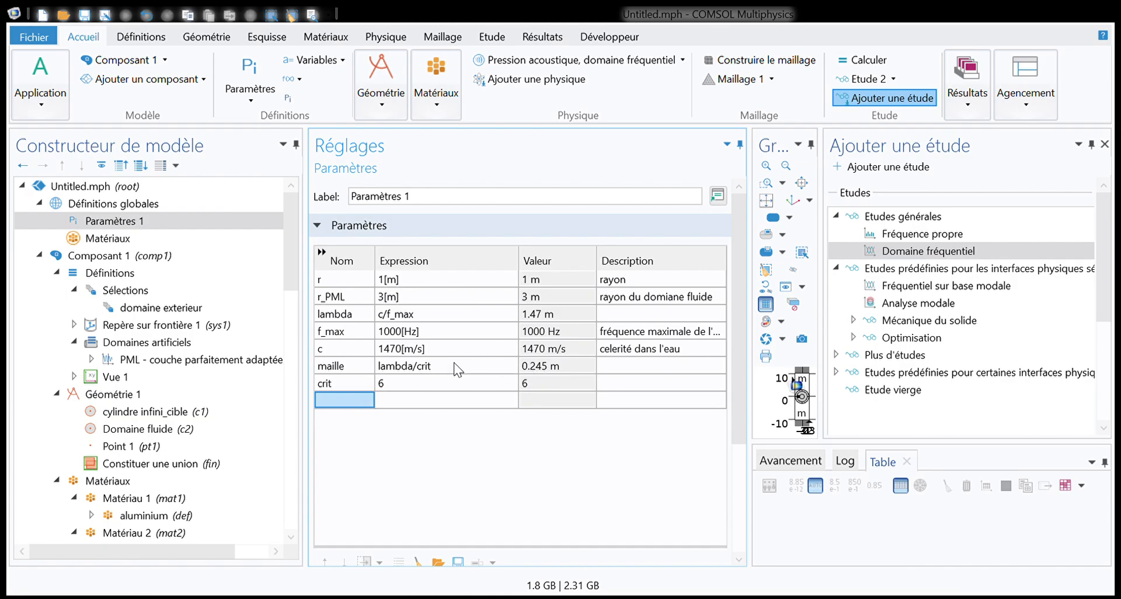
# Set the maximum element size of Taille 1 under the cylindre infini mesh to the maille parameter
pyautogui.click(330, 366)
pyautogui.click(332, 366)
pyautogui.doubleClick(357, 371)
pyautogui.scroll(-4, 47, 368)
pyautogui.scroll(-6, 81, 481)
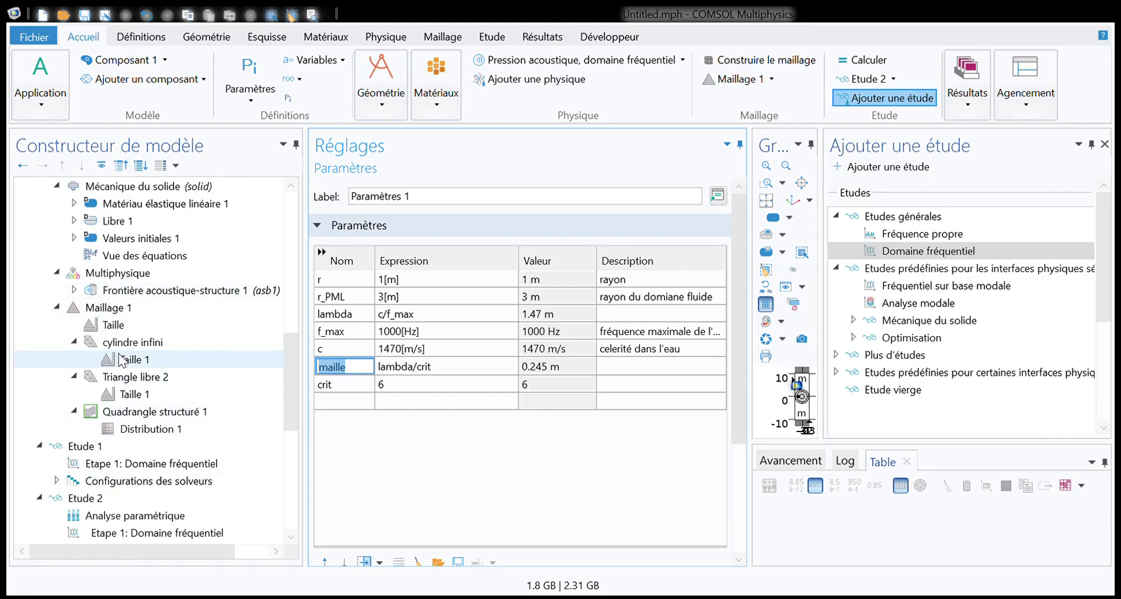
pyautogui.click(133, 359)
pyautogui.click(385, 470)
pyautogui.moveTo(385, 470); pyautogui.dragTo(248, 469)
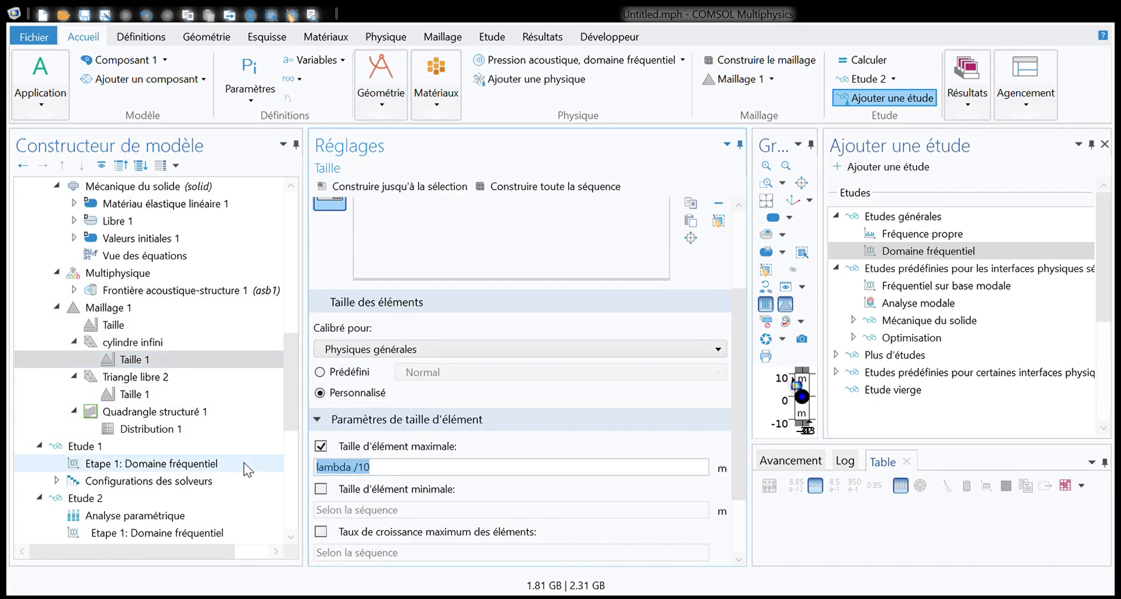
pyautogui.write('maille')
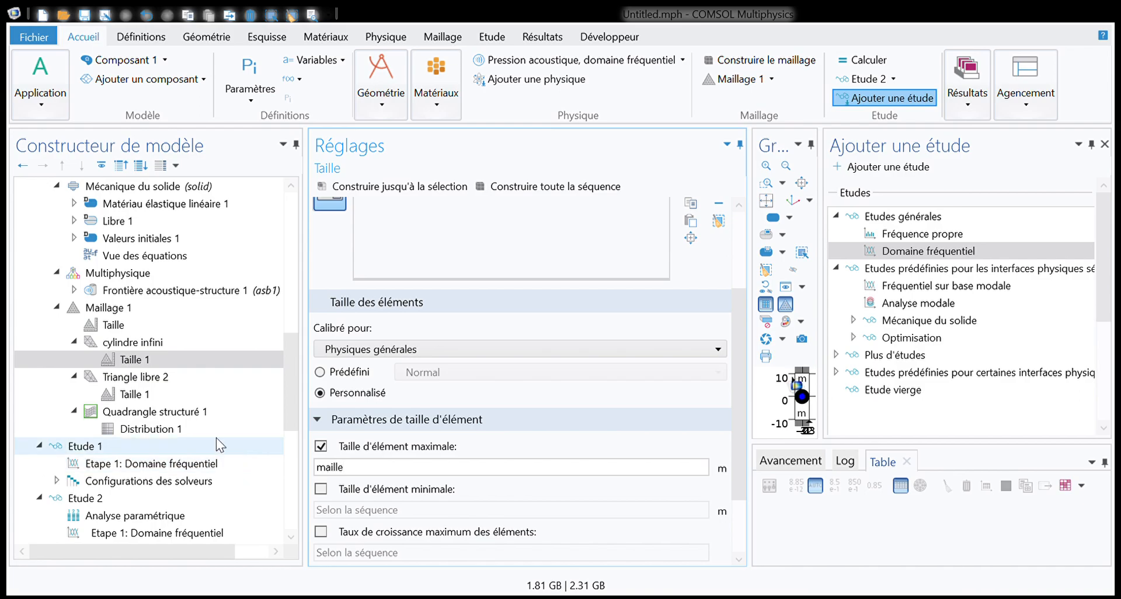
# Set the maximum element size of Taille 1 under Triangle libre 2 to maille
pyautogui.click(153, 394)
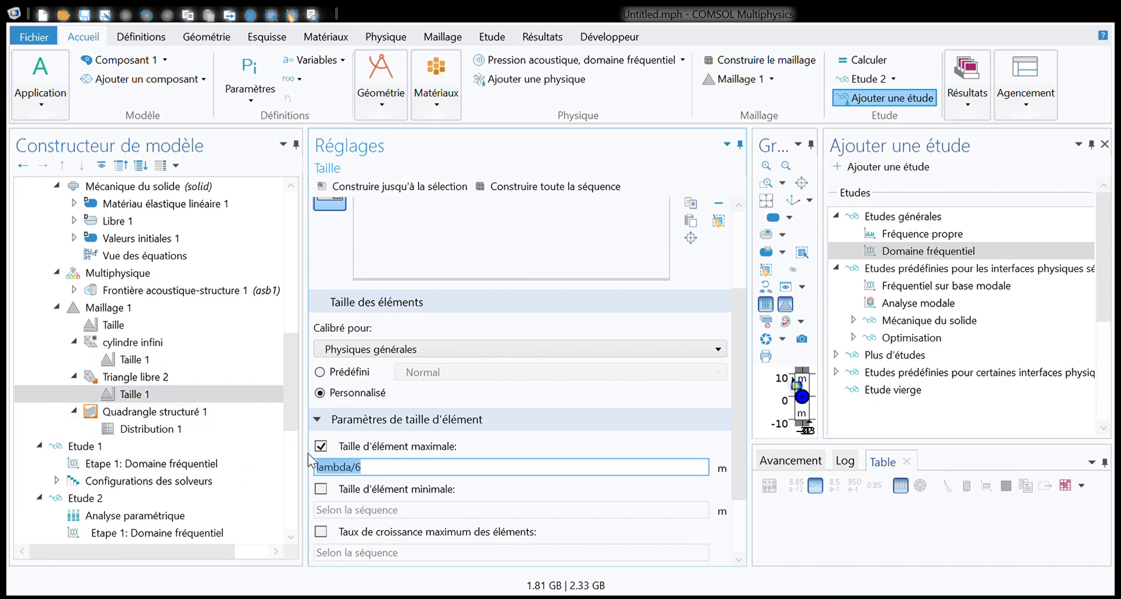
pyautogui.moveTo(358, 467); pyautogui.dragTo(254, 457)
pyautogui.write('mail')
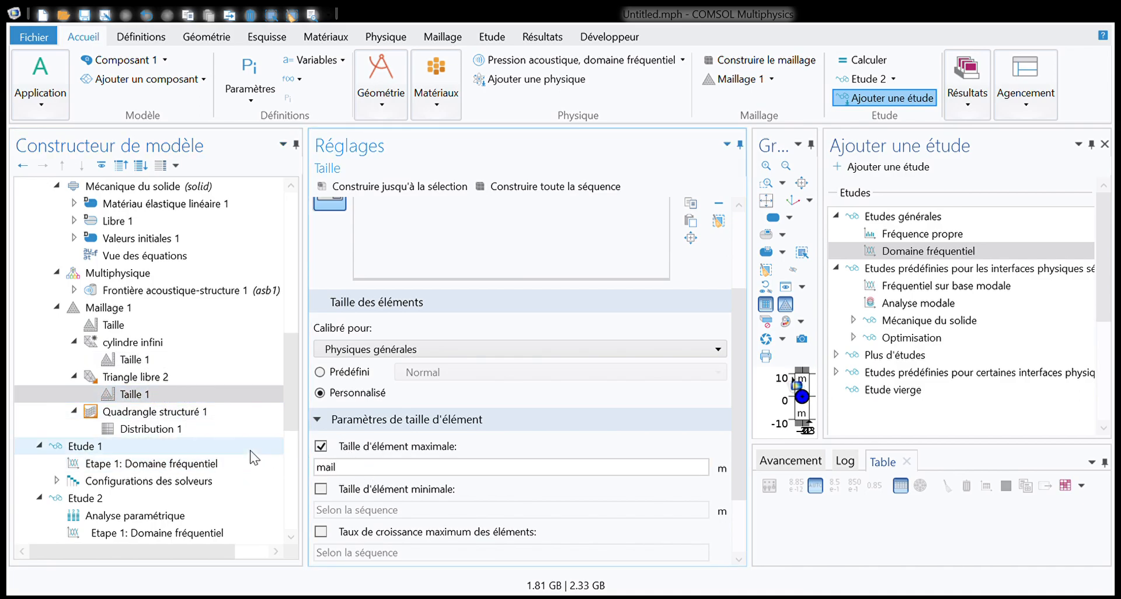
pyautogui.write('le')
# Return to Paramètres 1 and select the name of the crit parameter
pyautogui.scroll(7, 138, 344)
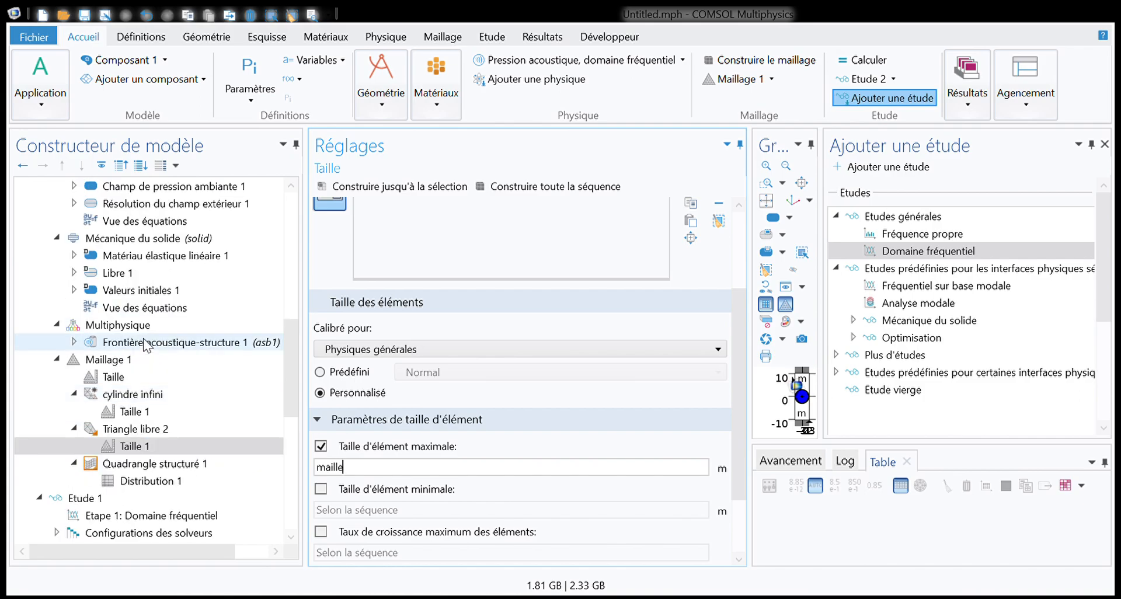
pyautogui.click(137, 203)
pyautogui.scroll(3, 138, 210)
pyautogui.click(126, 222)
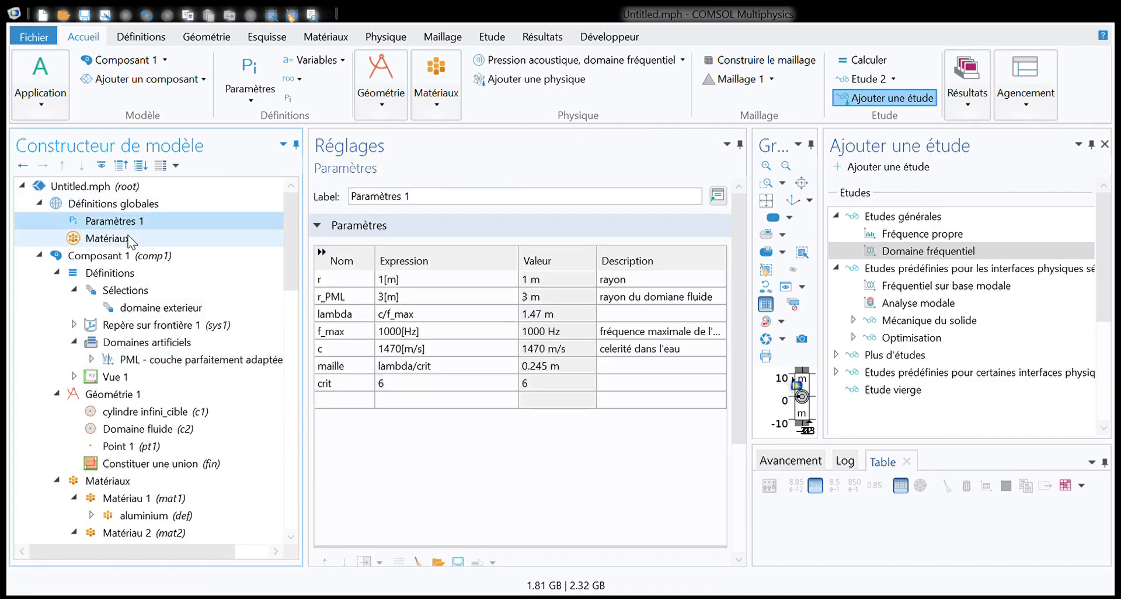
pyautogui.click(316, 386)
pyautogui.click(324, 384)
pyautogui.moveTo(338, 389); pyautogui.dragTo(301, 393)
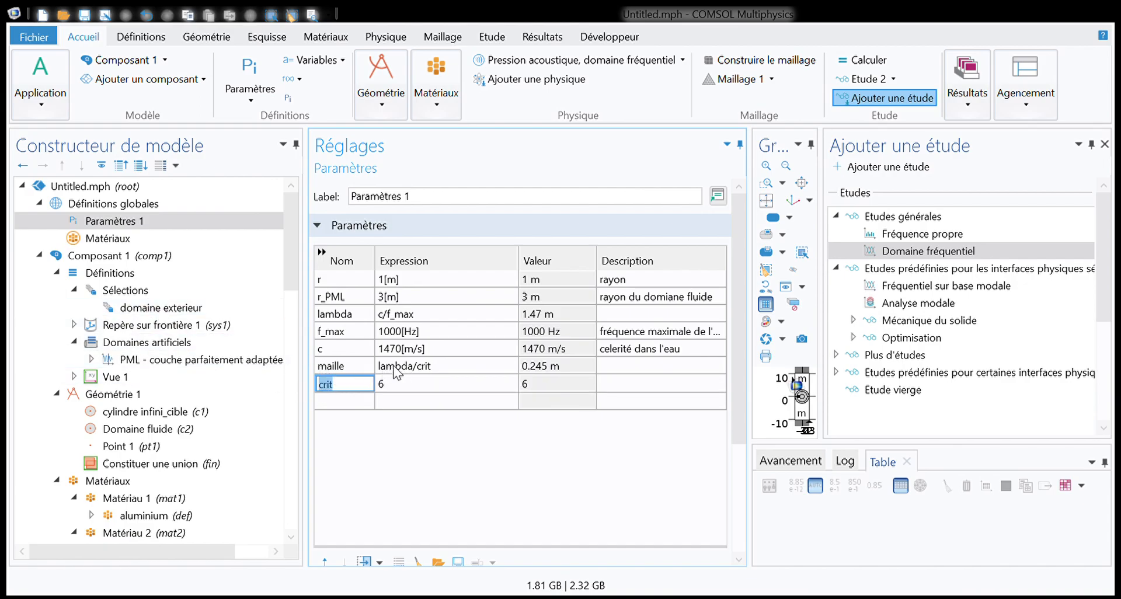
# Set the frequency of the Domaine fréquentiel step in Etude 2 to f_max
pyautogui.scroll(-5, 117, 344)
pyautogui.scroll(-10, 117, 345)
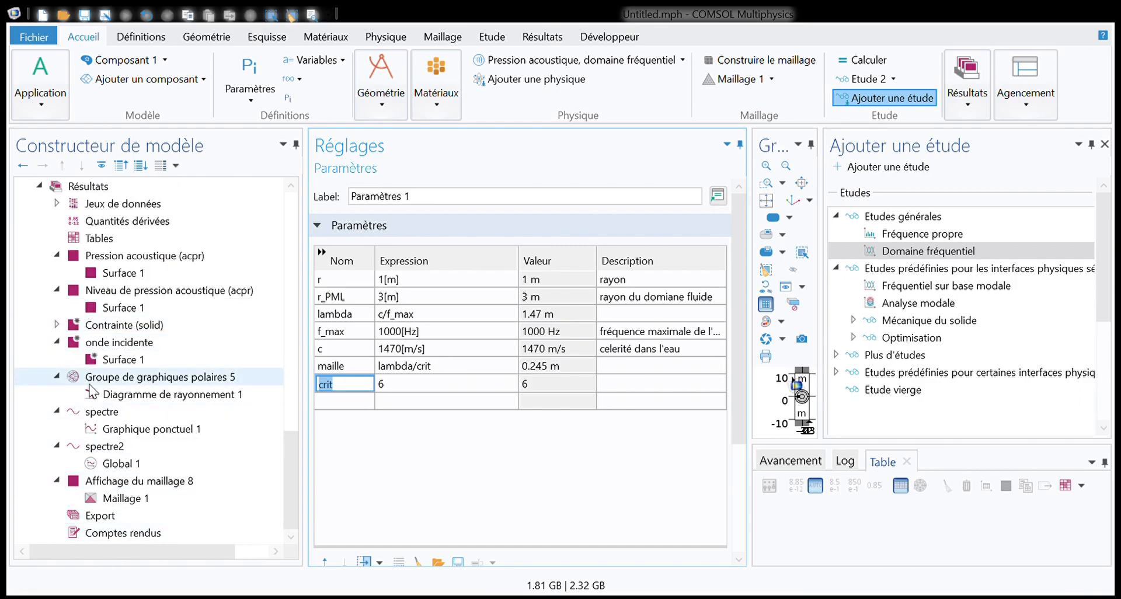
pyautogui.scroll(3, 87, 368)
pyautogui.click(86, 290)
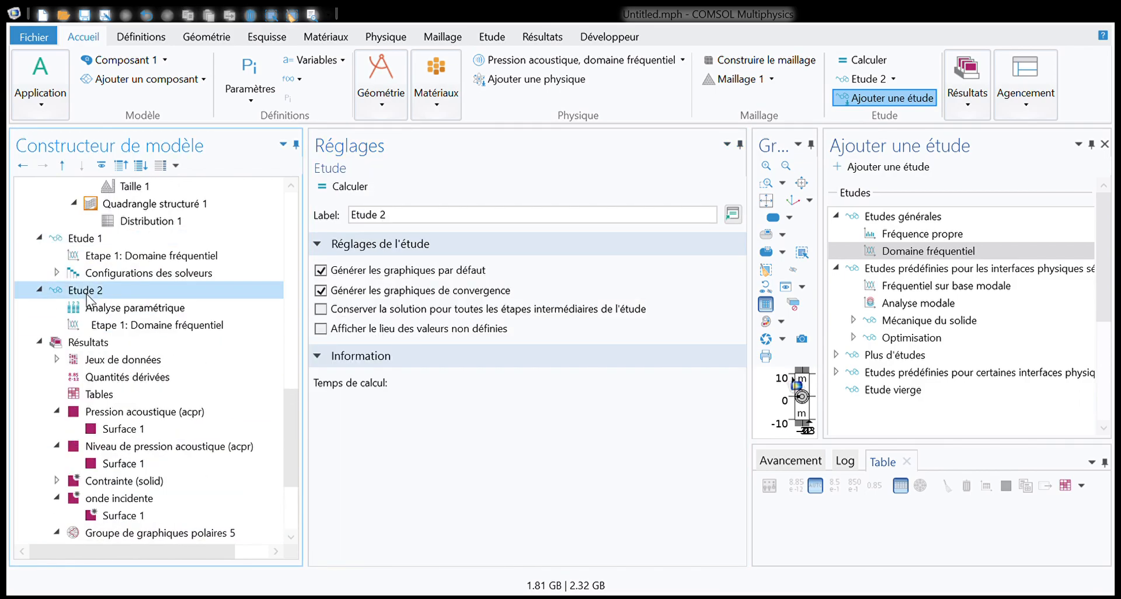
pyautogui.click(89, 307)
pyautogui.click(115, 325)
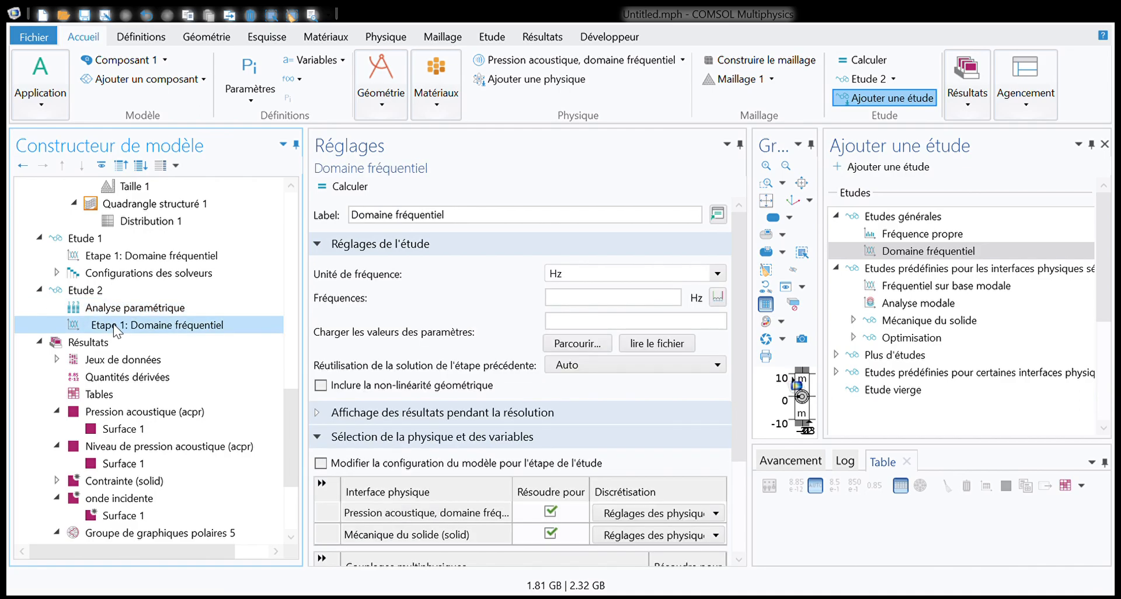
pyautogui.click(600, 300)
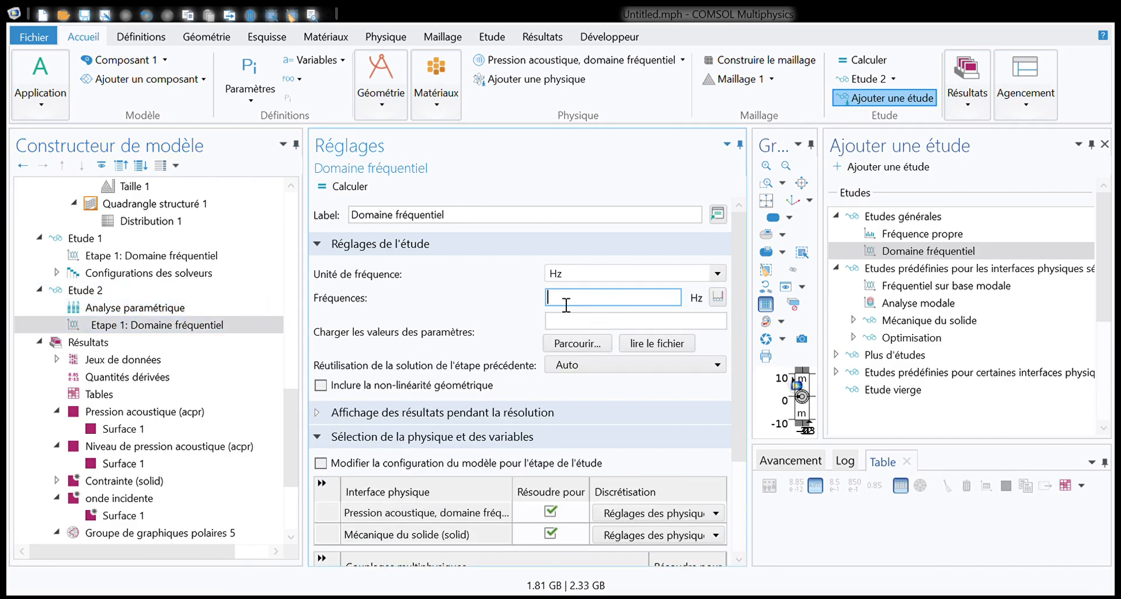
pyautogui.press('Return')
pyautogui.doubleClick(605, 307)
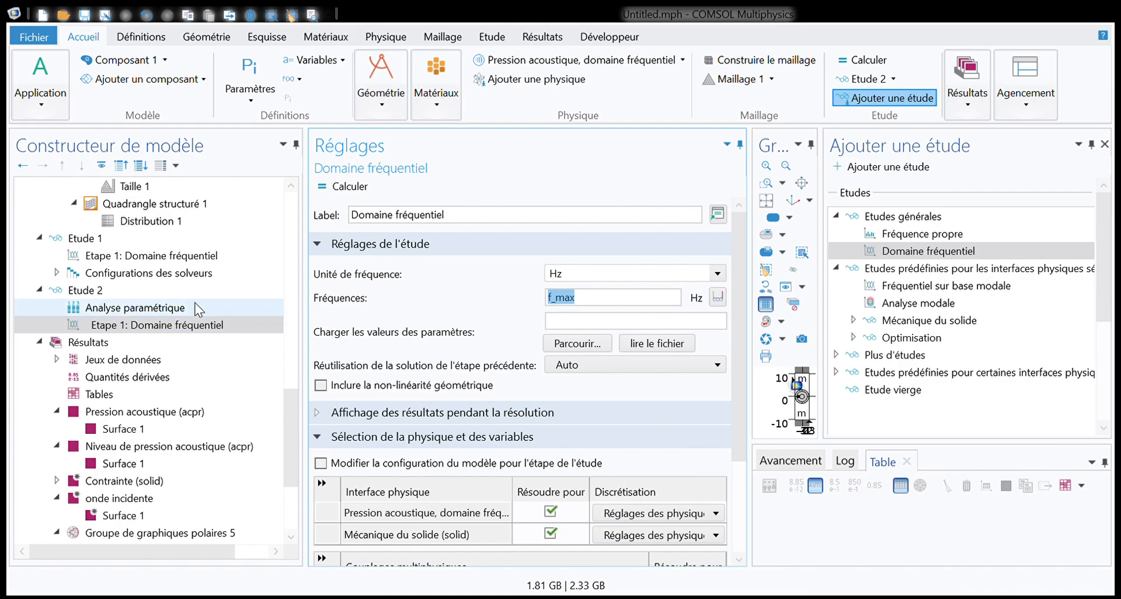
# Change the swept parameter of Etude 2's parametric sweep to crit, with the value list range(3,1,15)
pyautogui.click(131, 330)
pyautogui.scroll(4, 130, 327)
pyautogui.scroll(-4, 127, 321)
pyautogui.click(127, 309)
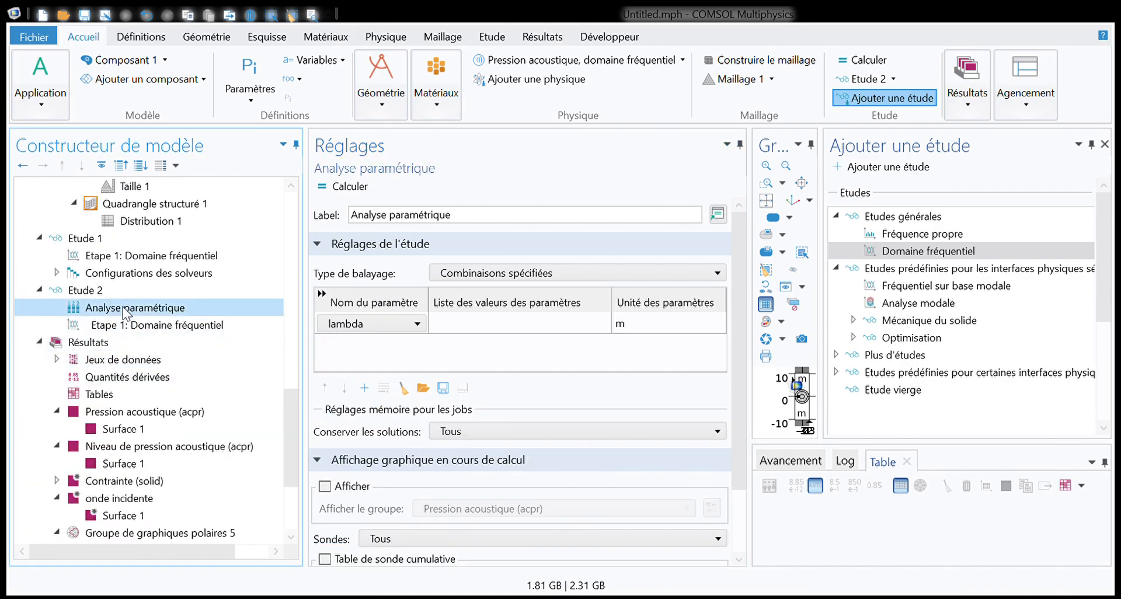
pyautogui.click(328, 324)
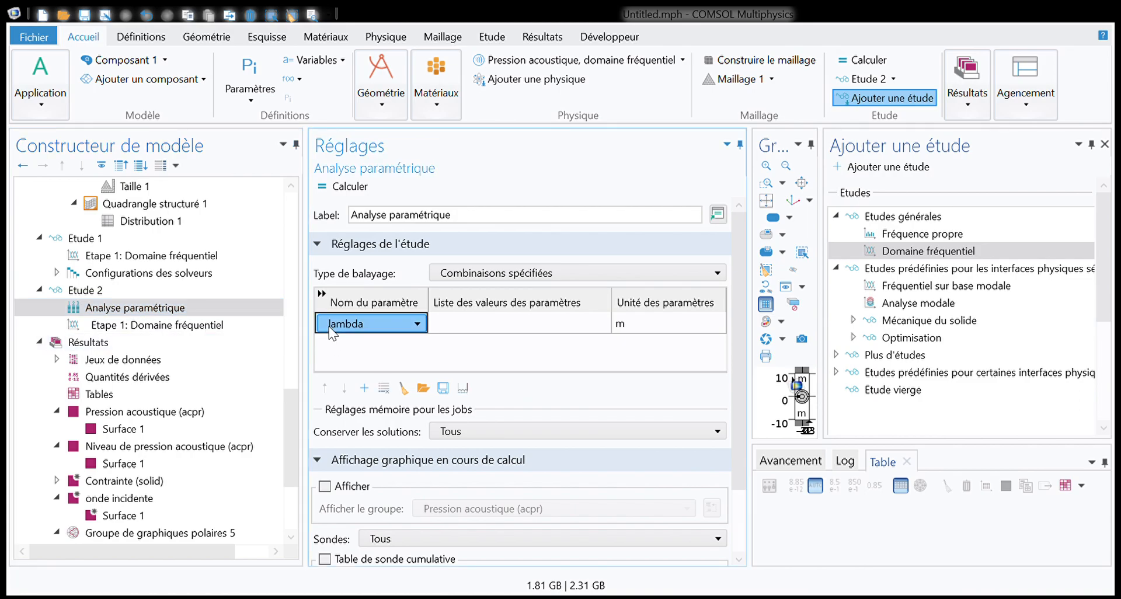
pyautogui.click(335, 440)
pyautogui.click(454, 320)
pyautogui.click(454, 320)
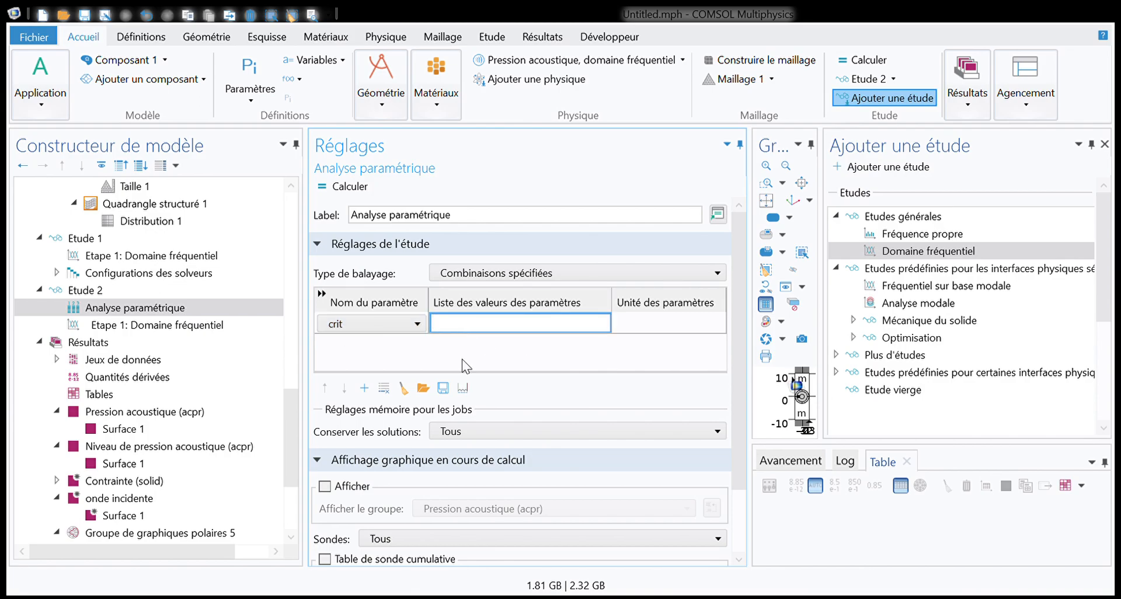
pyautogui.click(467, 393)
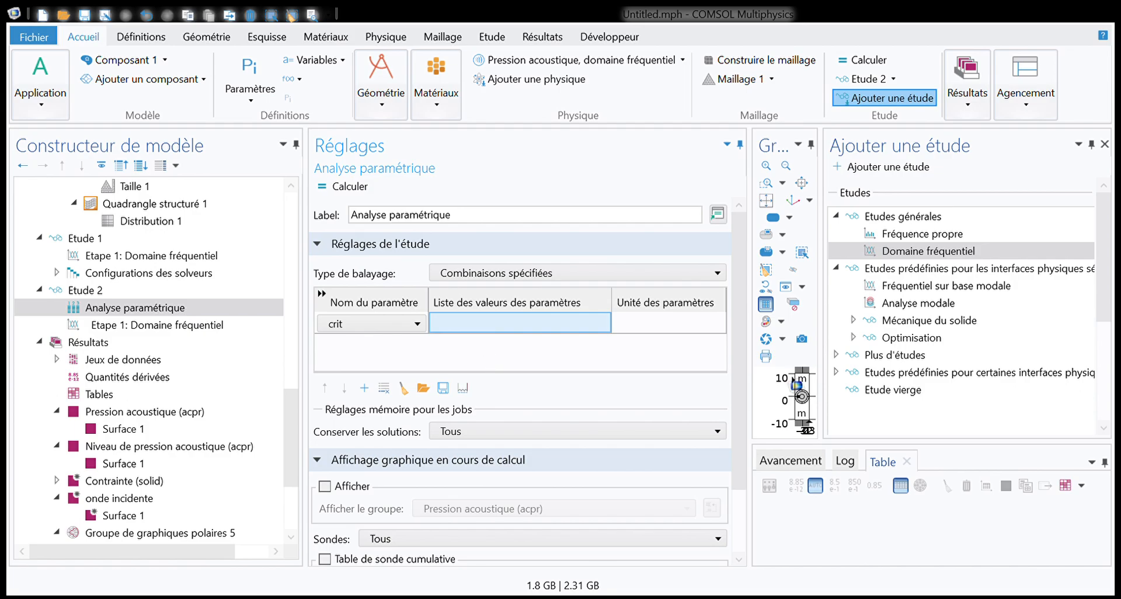
pyautogui.write('range(3,1,15)')
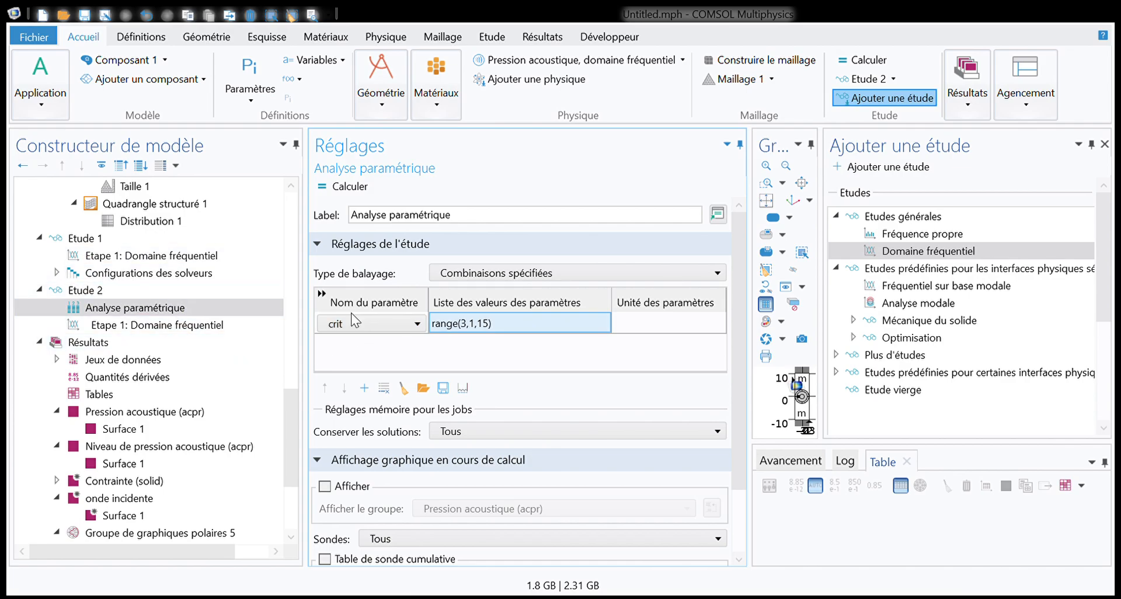
# Review the maximum element size in the cylindre infini Taille 1 node and the maille expression in Paramètres 1
pyautogui.scroll(2, 200, 305)
pyautogui.click(134, 255)
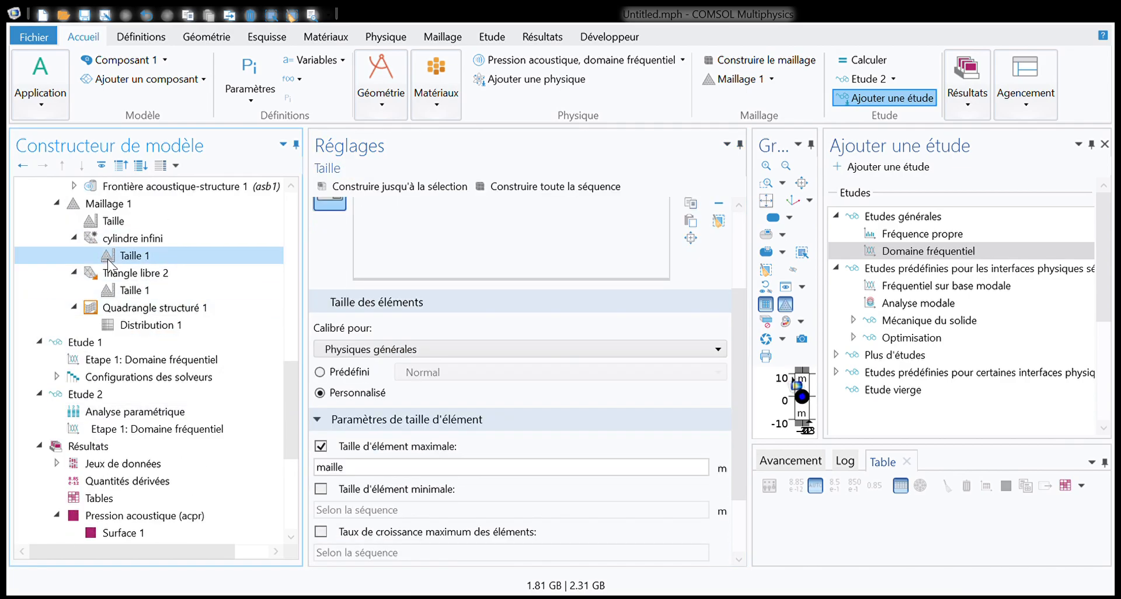
pyautogui.click(347, 468)
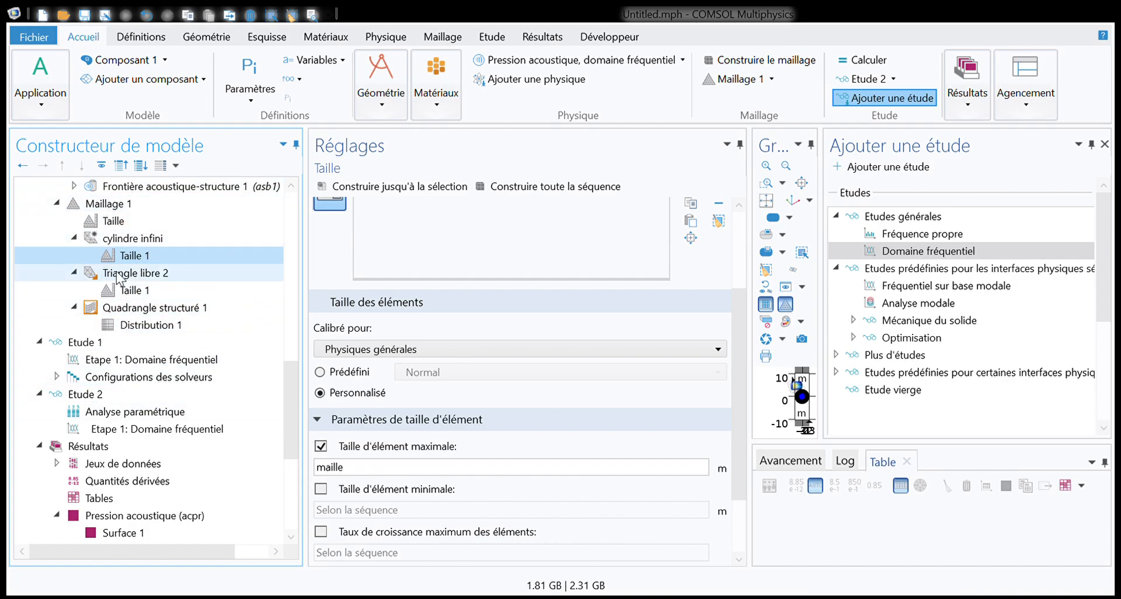
pyautogui.scroll(10, 105, 275)
pyautogui.click(105, 222)
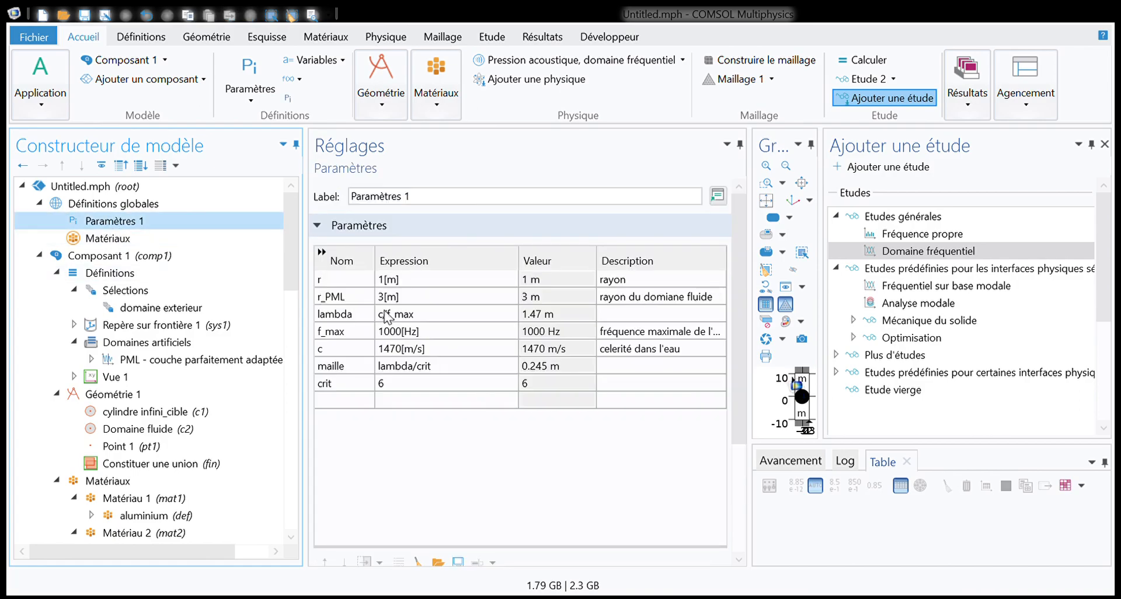
pyautogui.click(435, 367)
# Compute Etude 2 with its parametric sweep over crit and close the study-adding window
pyautogui.scroll(-10, 119, 304)
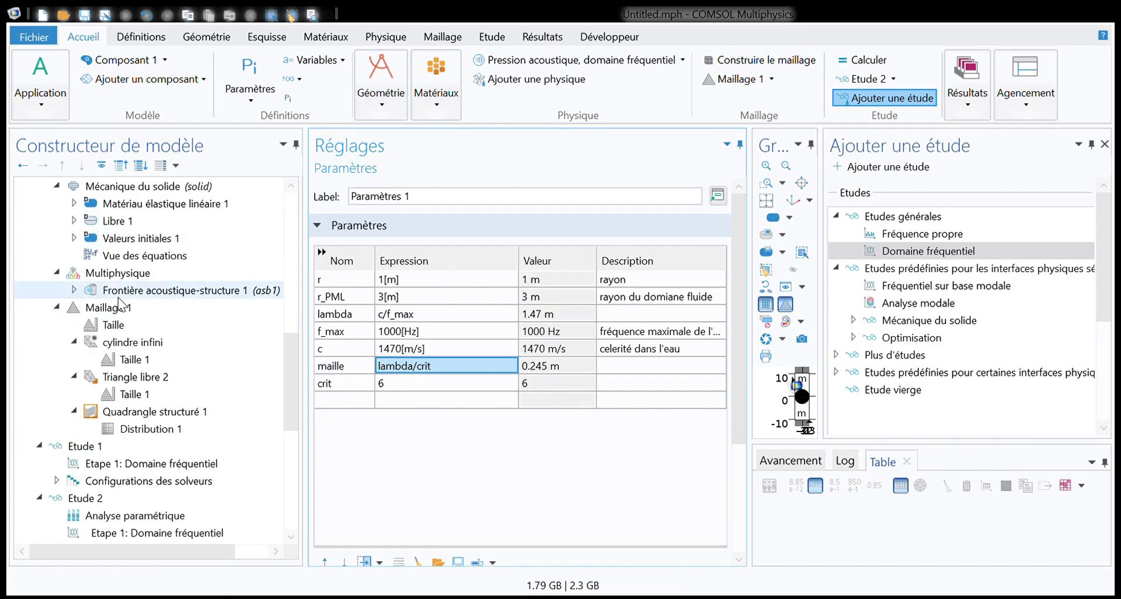
pyautogui.scroll(-6, 118, 299)
pyautogui.scroll(1, 118, 296)
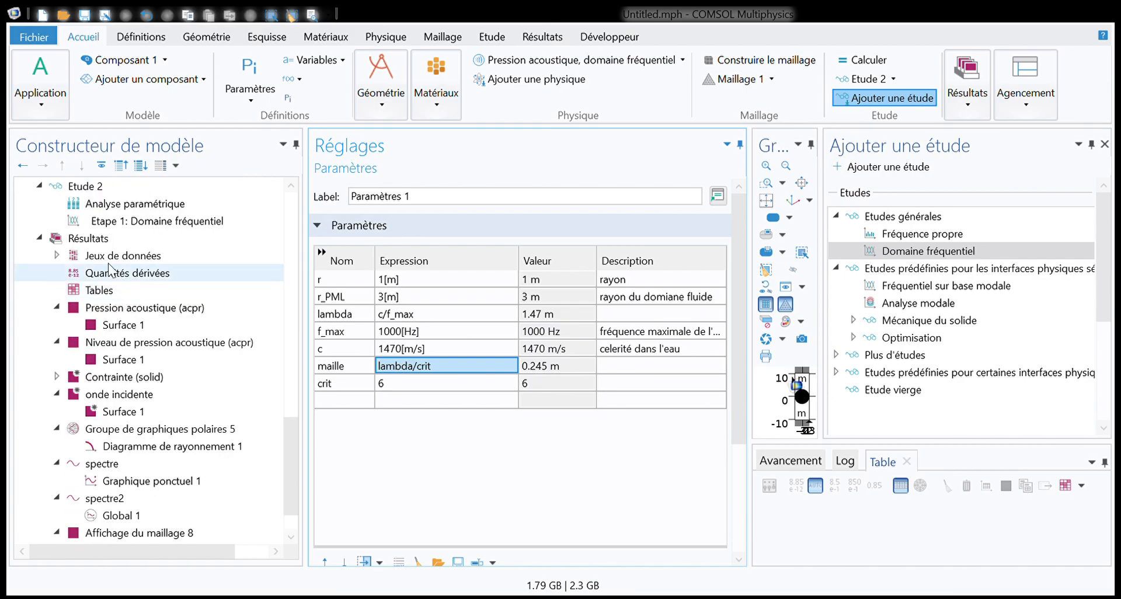
pyautogui.scroll(3, 118, 293)
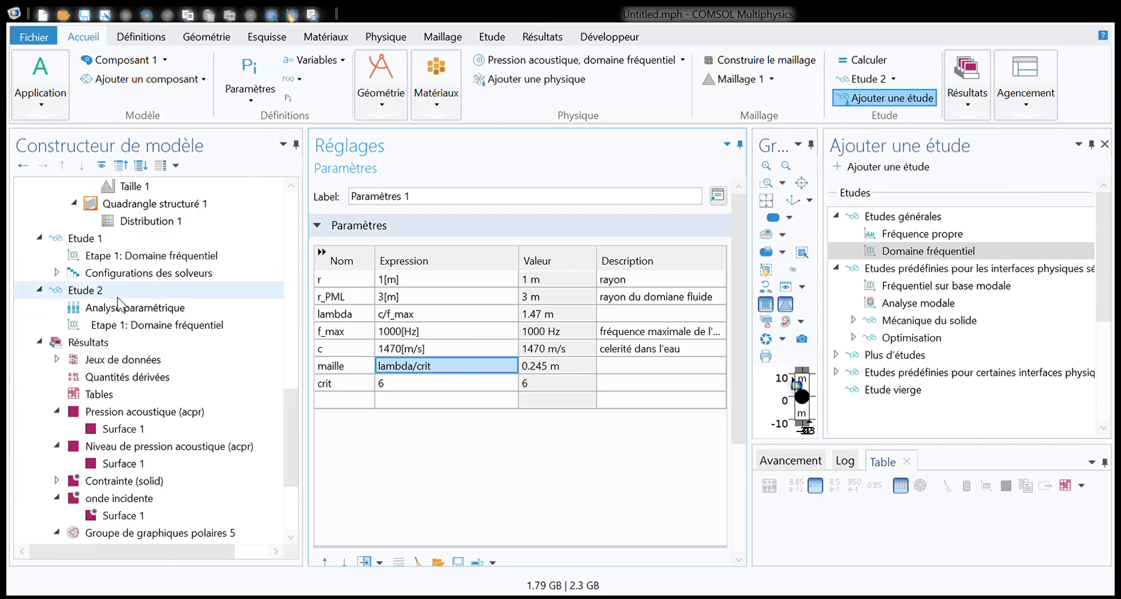
pyautogui.click(120, 306)
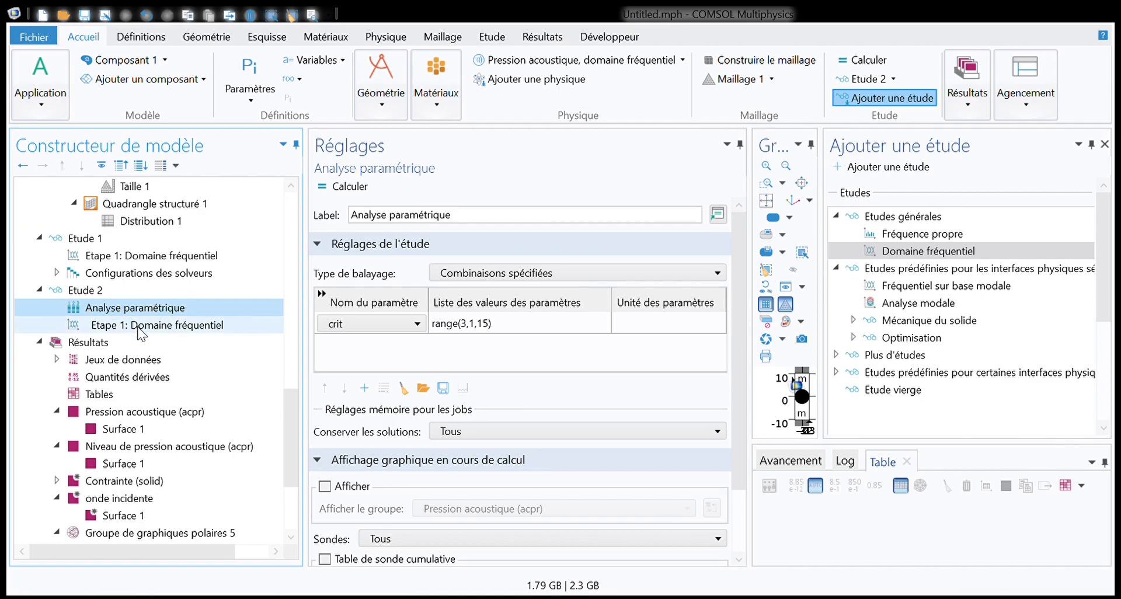
pyautogui.click(344, 186)
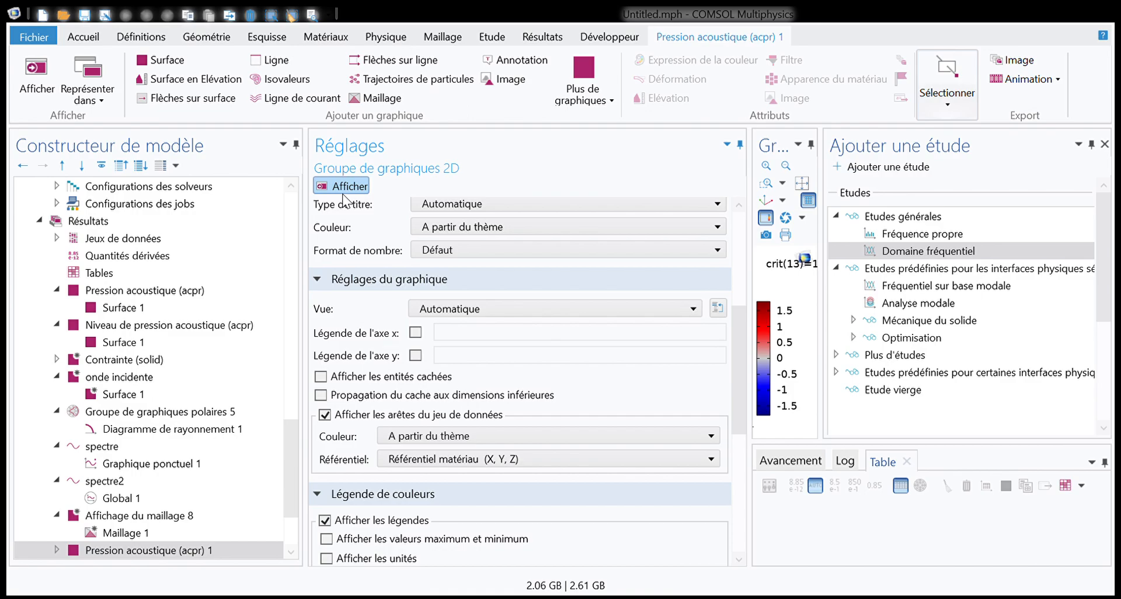
pyautogui.click(1104, 146)
# Reopen the parametric sweep settings of Etude 2 to review the swept parameter and its values
pyautogui.scroll(5, 118, 331)
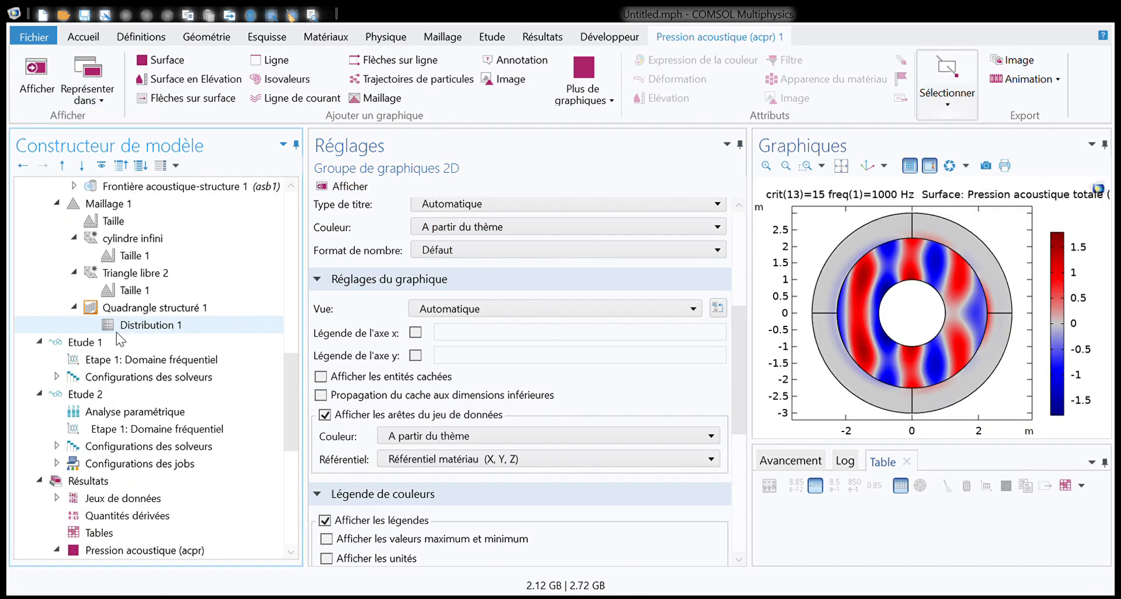
pyautogui.click(108, 412)
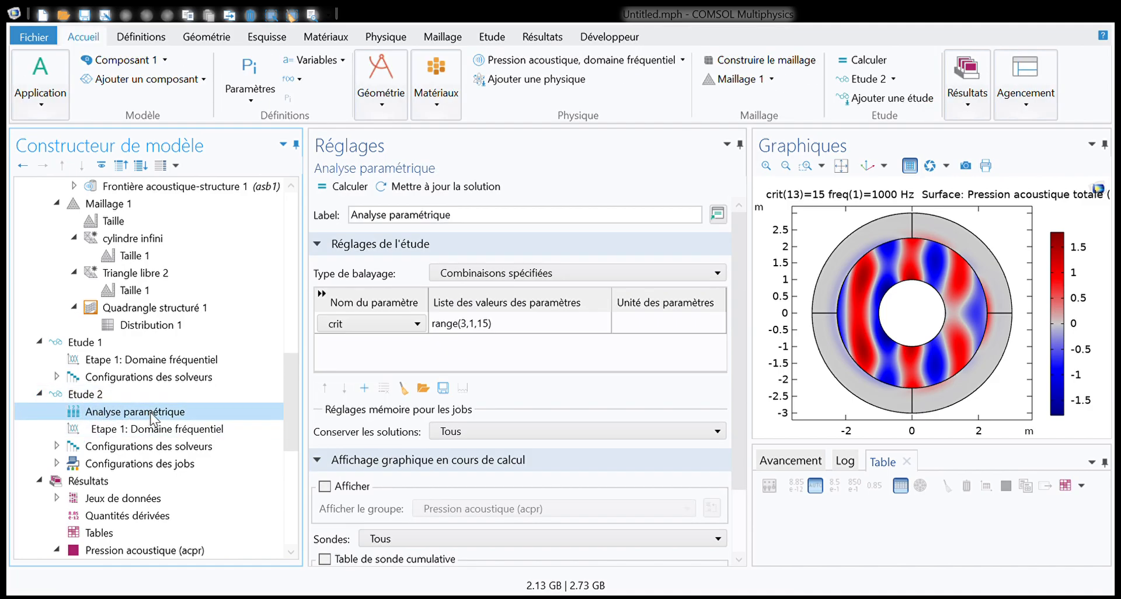
# Review the f_max frequency setting of Etude 2's frequency-domain step alongside the crit values in its parametric sweep
pyautogui.click(140, 430)
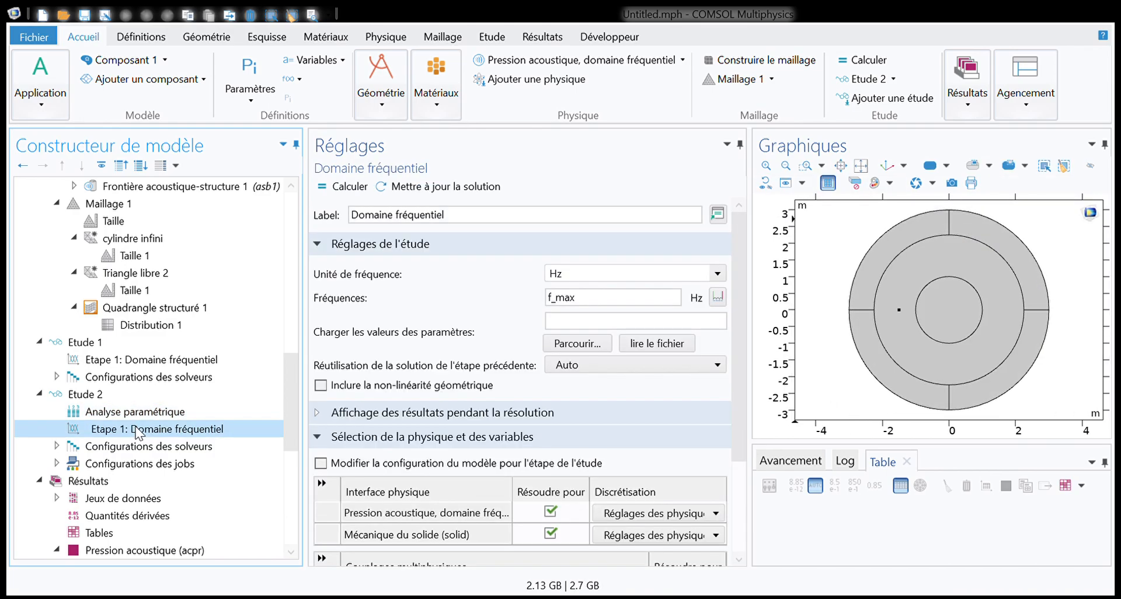
pyautogui.doubleClick(594, 295)
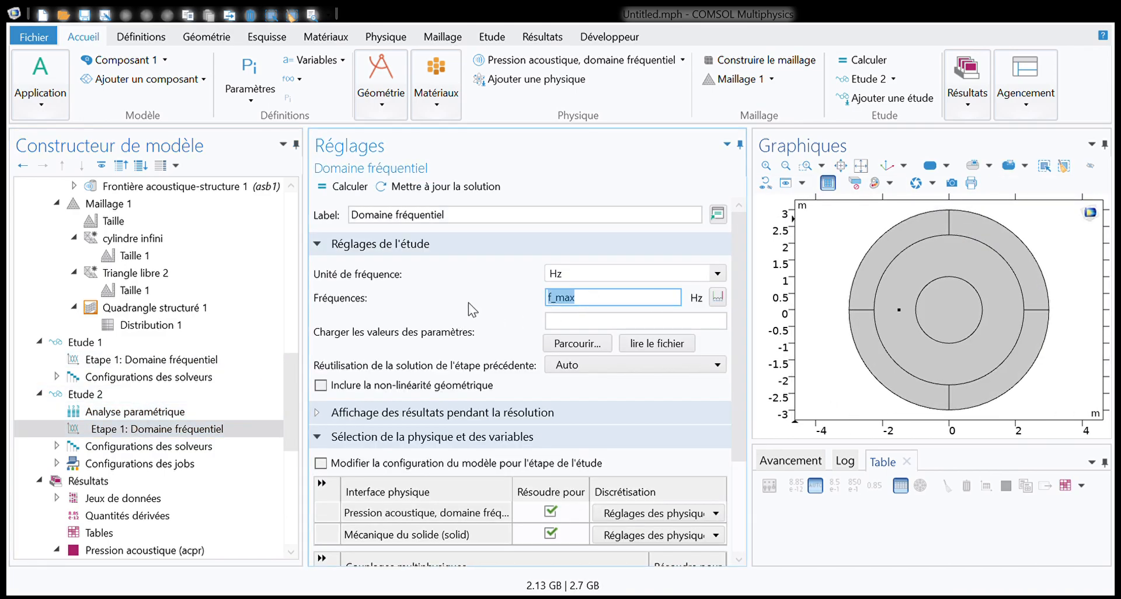
pyautogui.click(132, 413)
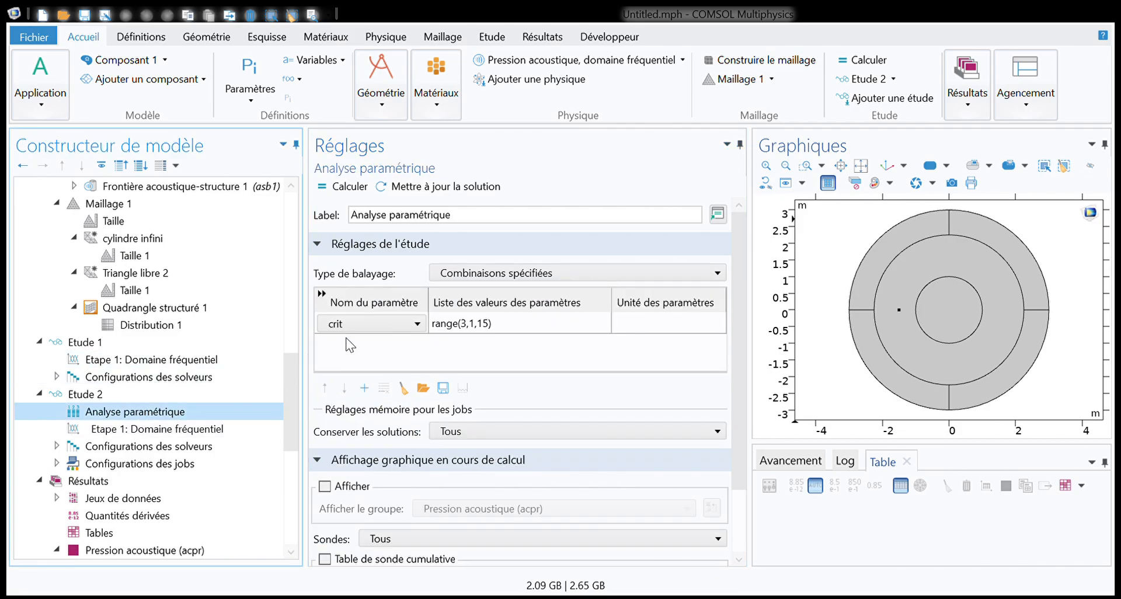
pyautogui.click(186, 431)
pyautogui.doubleClick(593, 297)
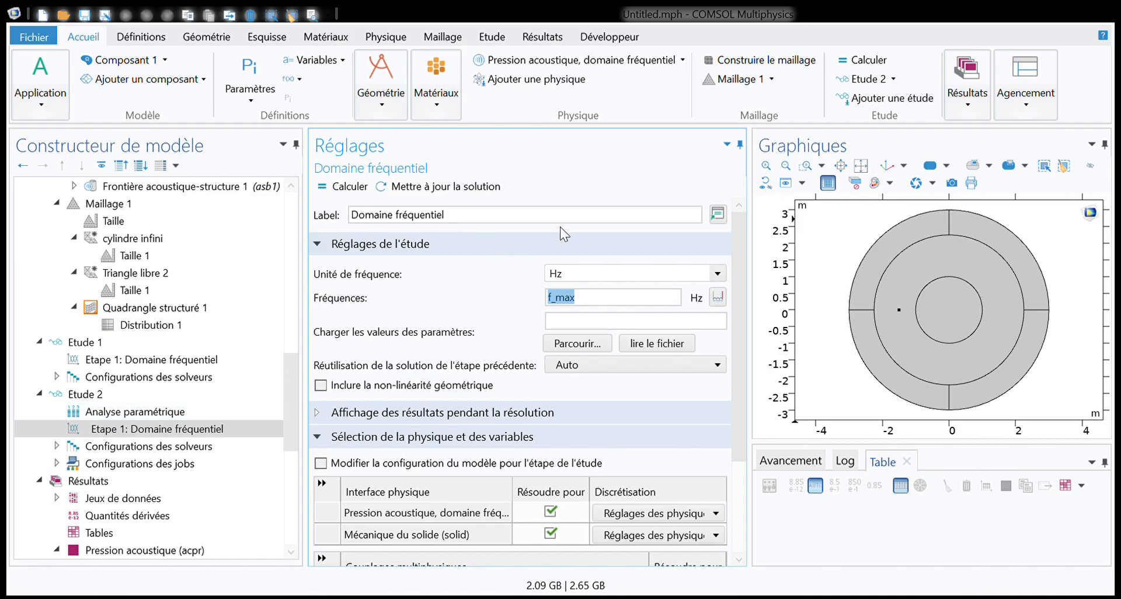
# Set the dataset of the spectre2 plot group to Etude 2/Solutions paramétriques 1 (sol3)
pyautogui.scroll(-3, 154, 420)
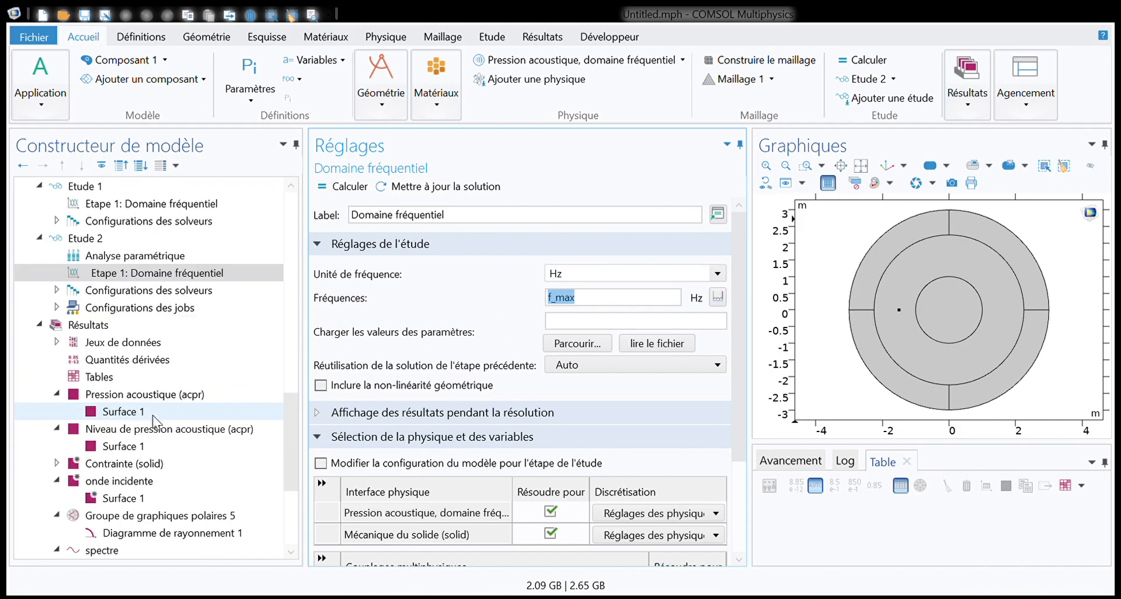
pyautogui.scroll(-4, 155, 420)
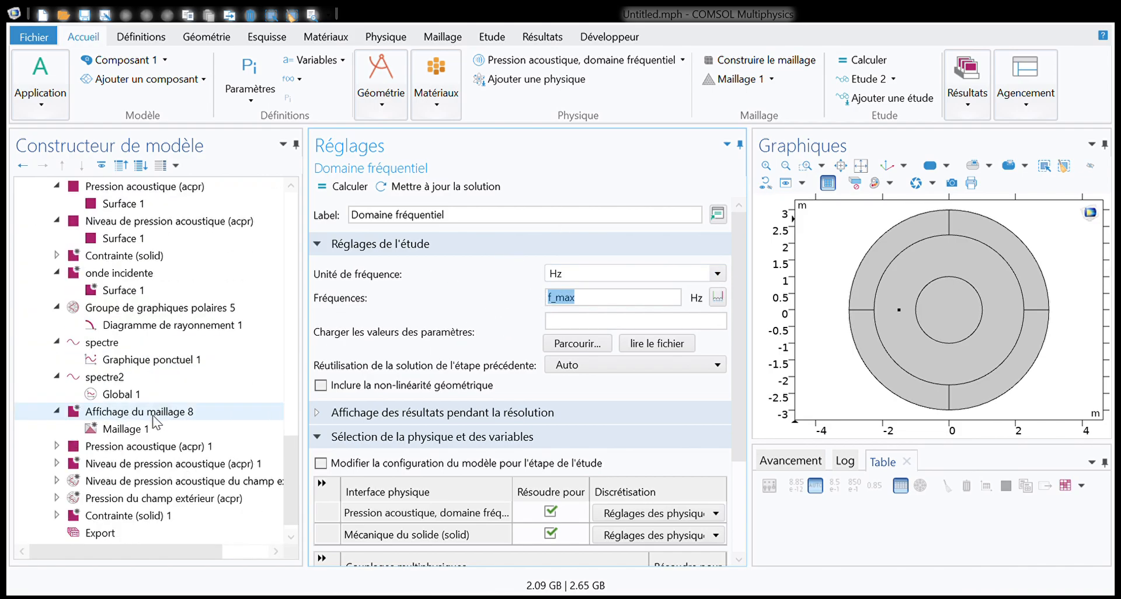
pyautogui.click(114, 378)
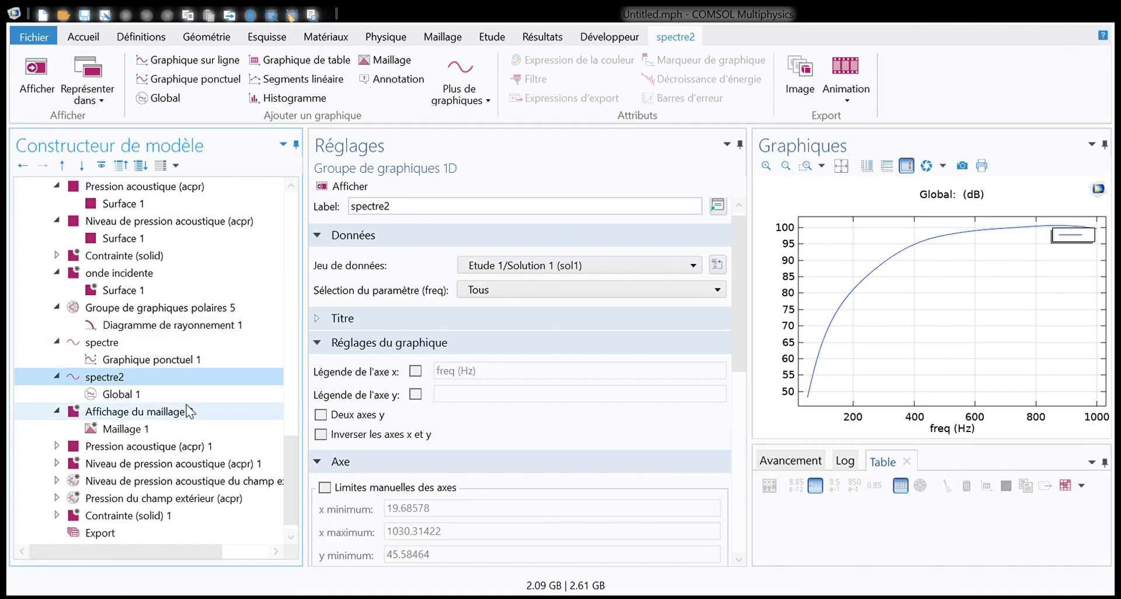
pyautogui.scroll(3, 186, 380)
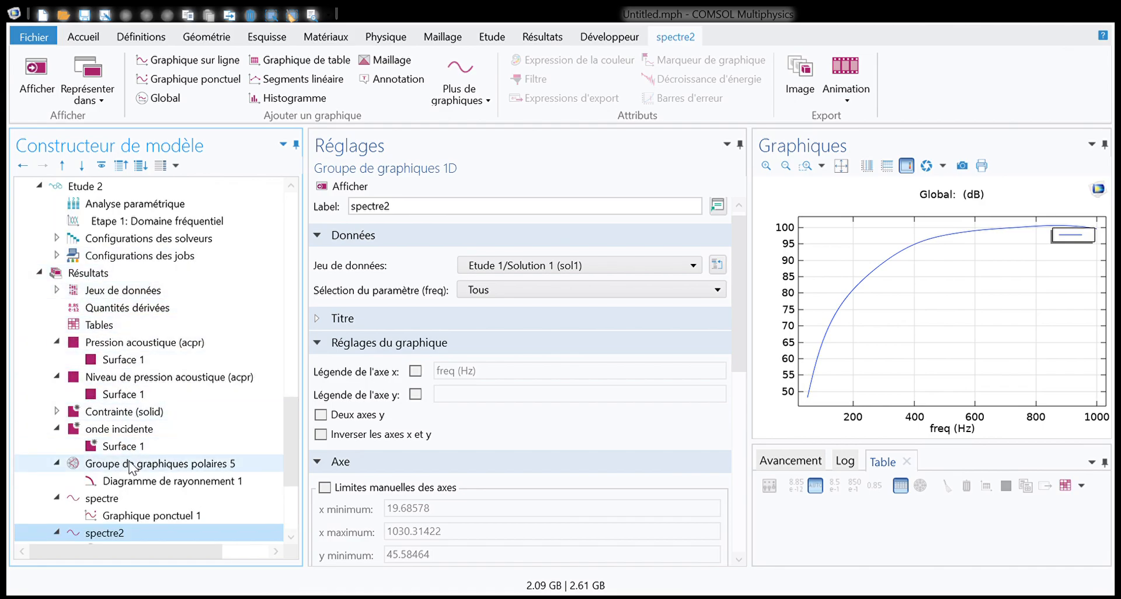
pyautogui.scroll(-3, 187, 461)
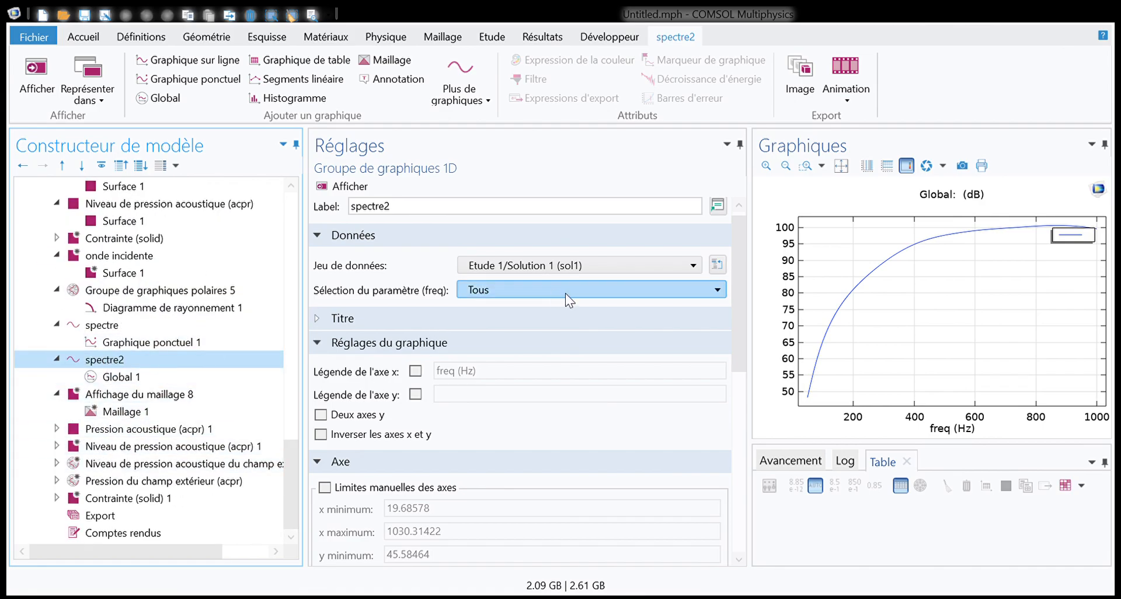
pyautogui.click(550, 268)
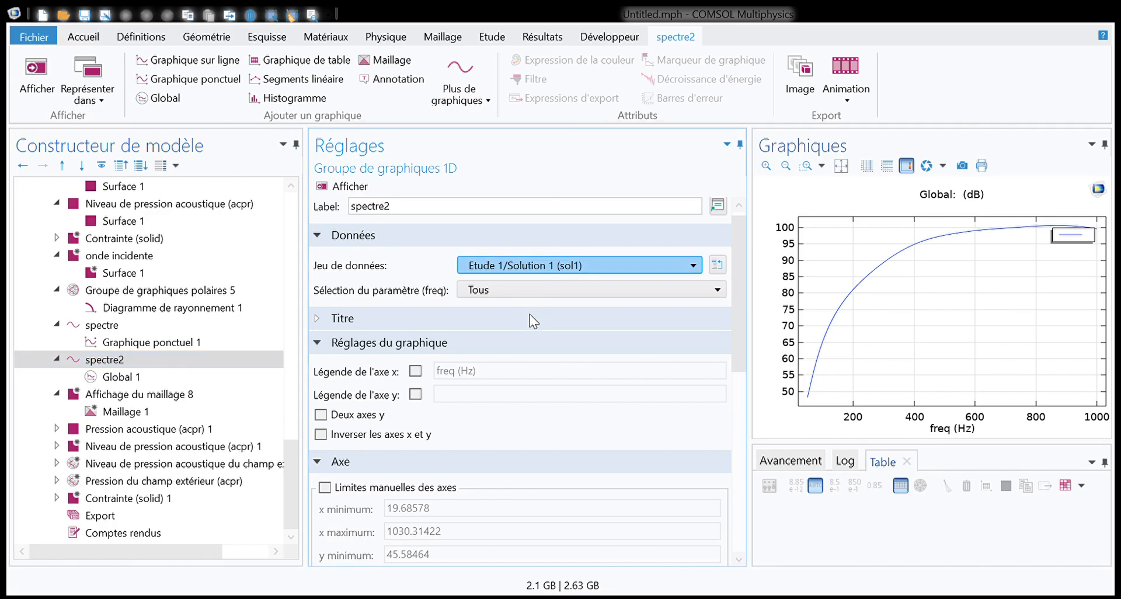
pyautogui.click(517, 355)
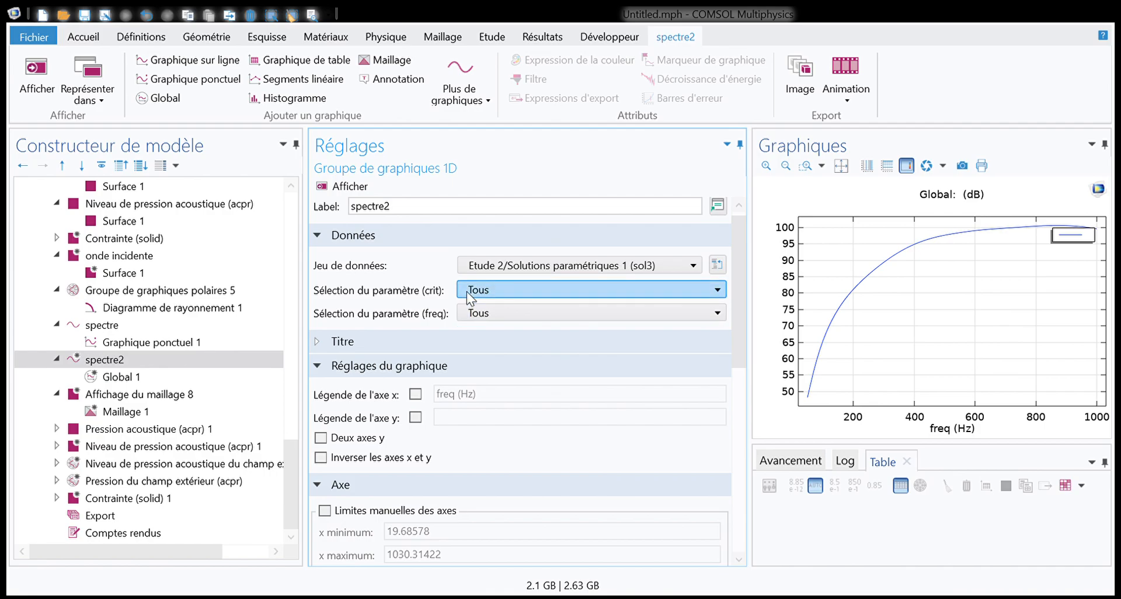
# Set spectre2's crit and freq selections to A partir de la liste, keeping all values selected, and plot the group
pyautogui.click(493, 358)
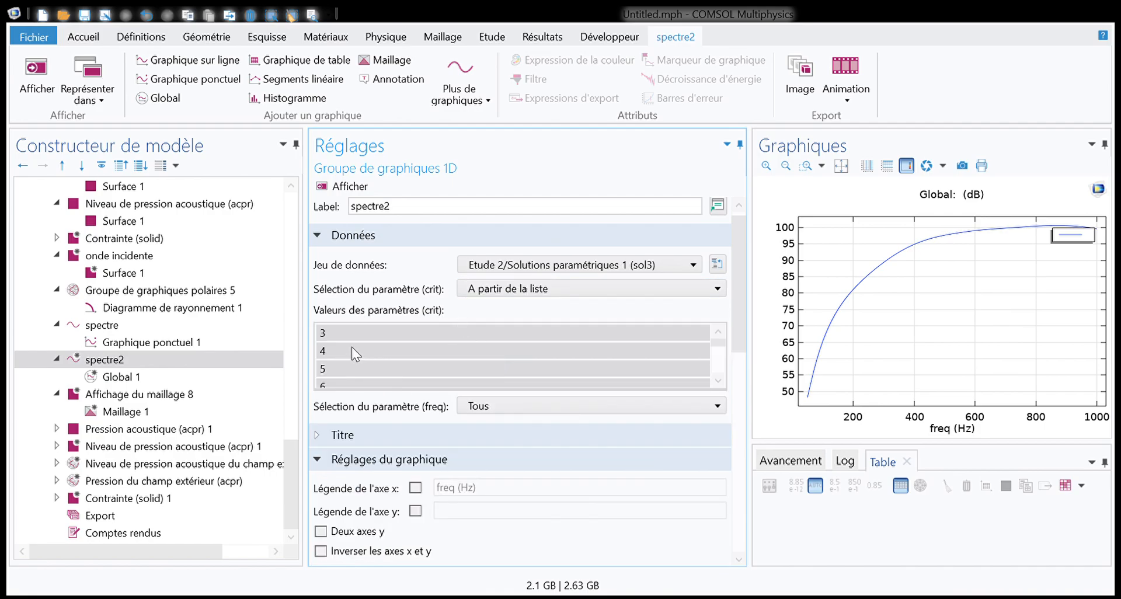
pyautogui.scroll(-4, 345, 344)
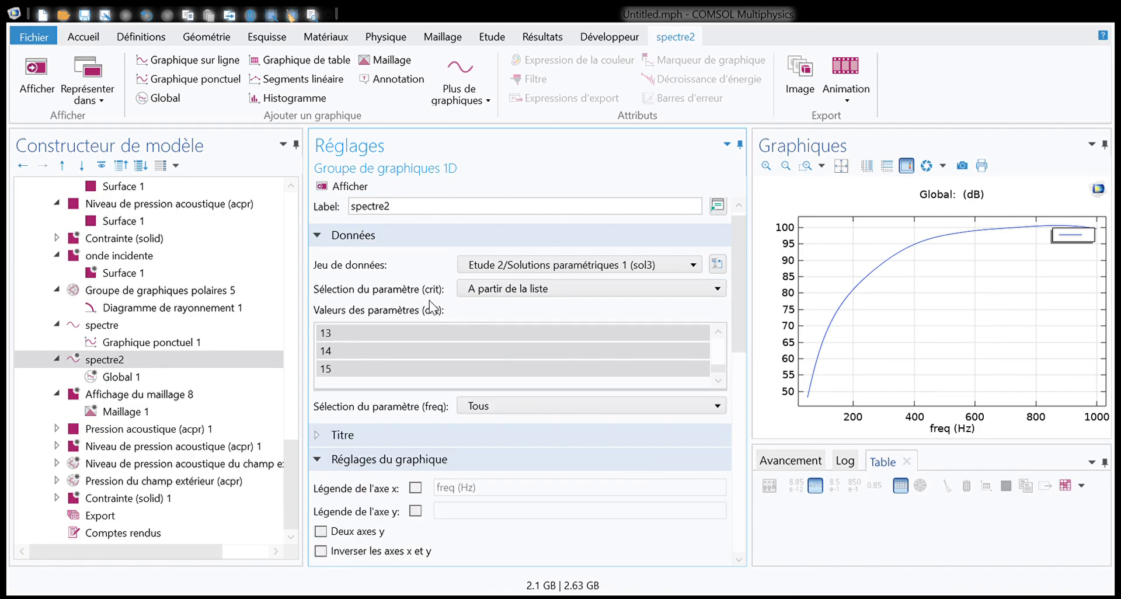
pyautogui.click(476, 471)
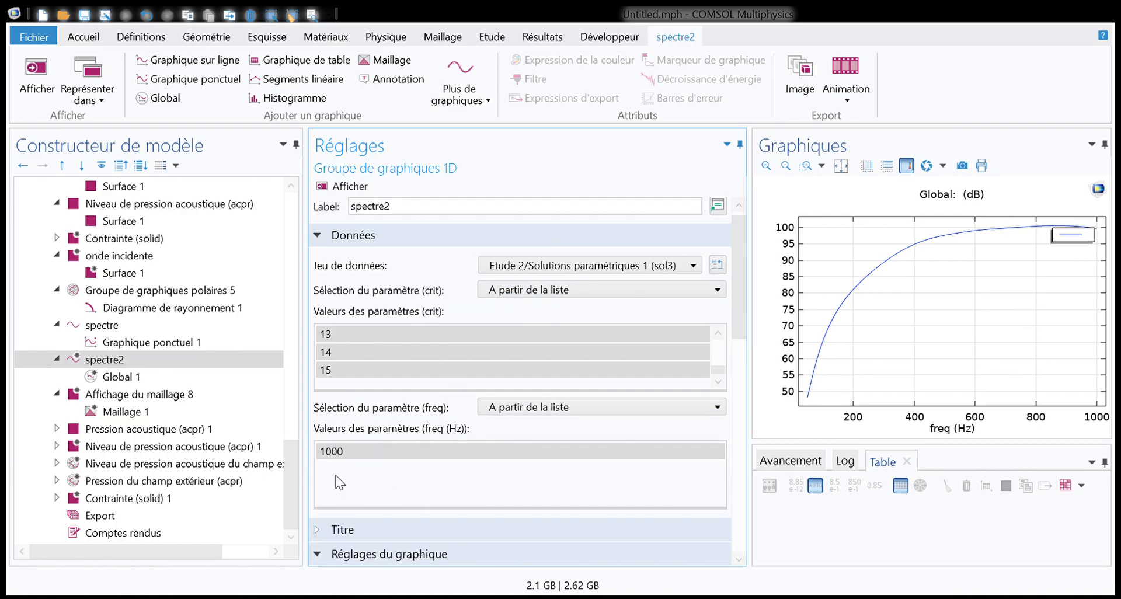
pyautogui.scroll(-1, 365, 409)
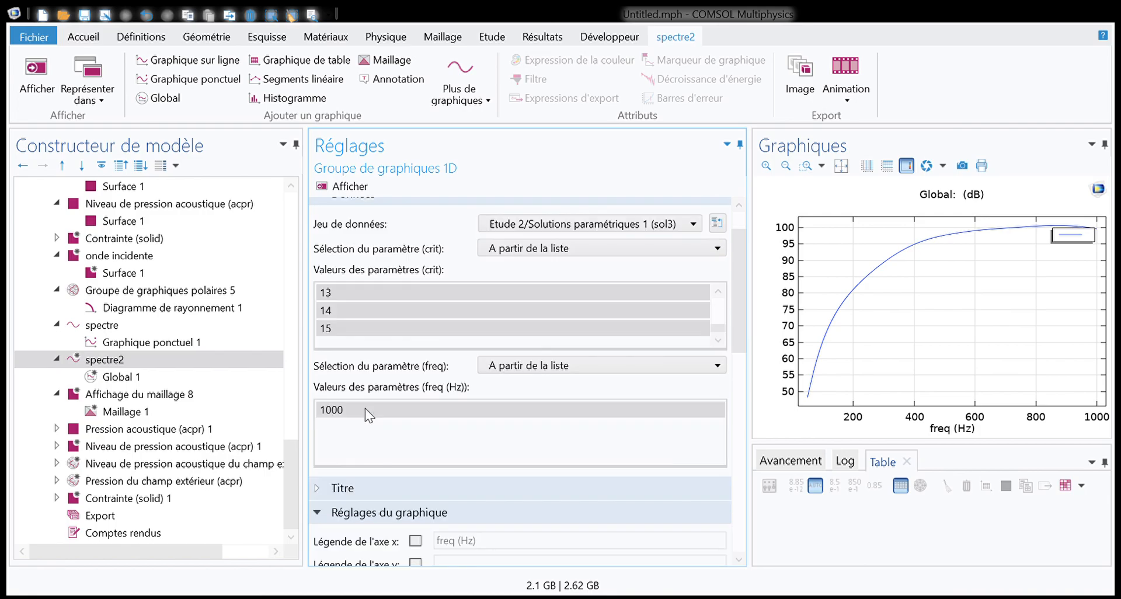
pyautogui.click(107, 361)
pyautogui.scroll(3, 391, 324)
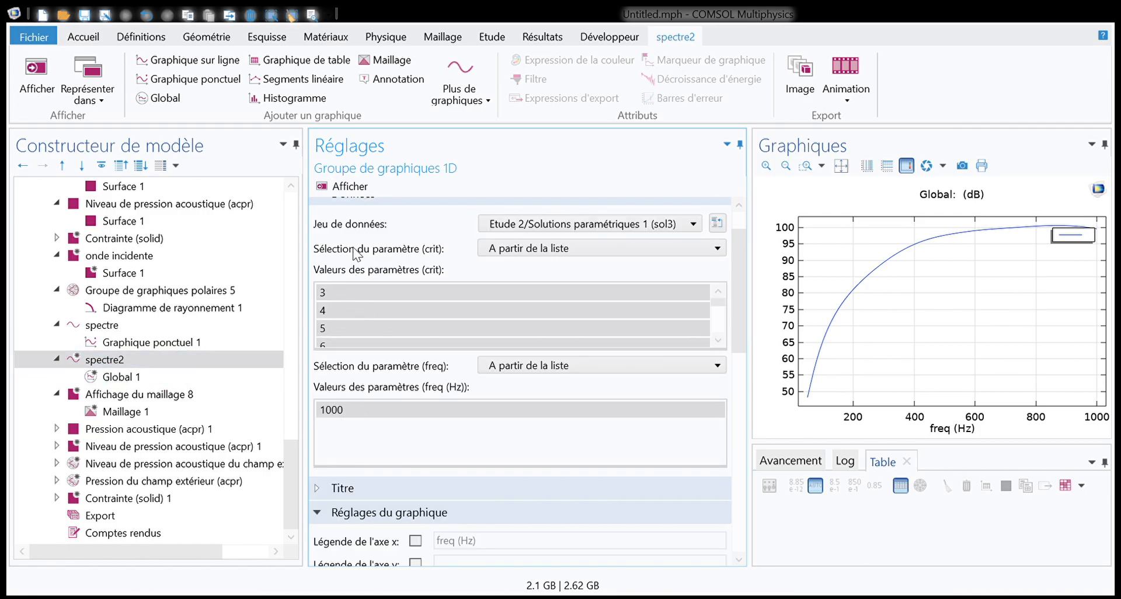
pyautogui.click(341, 186)
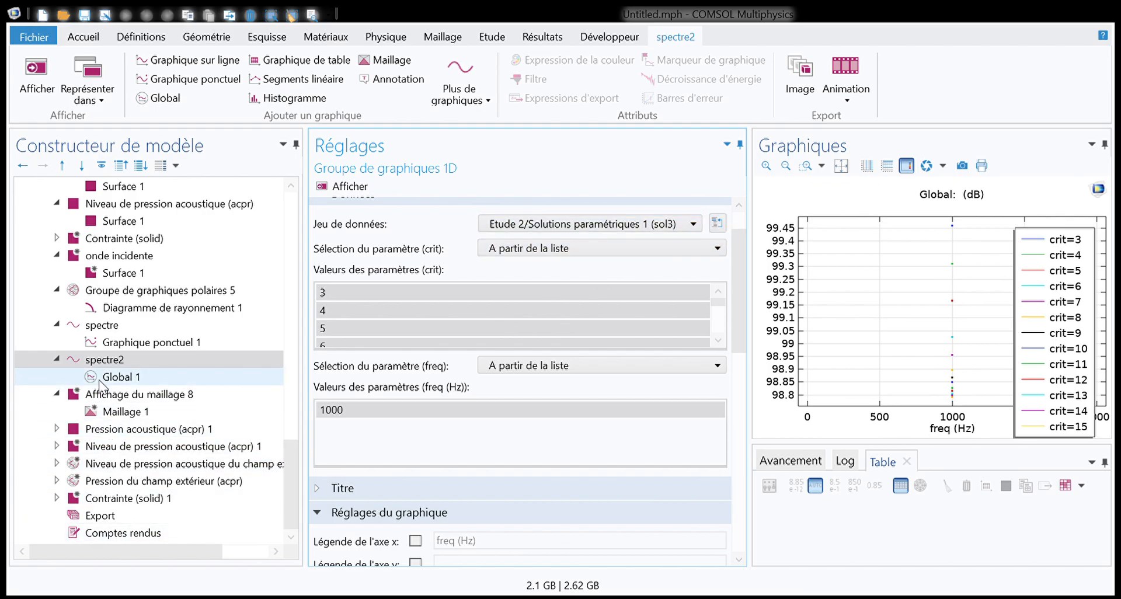
# Switch Groupe de graphiques polaires 5 to the dataset Etude 2/Solutions paramétriques 1 (sol3) and plot it
pyautogui.click(133, 294)
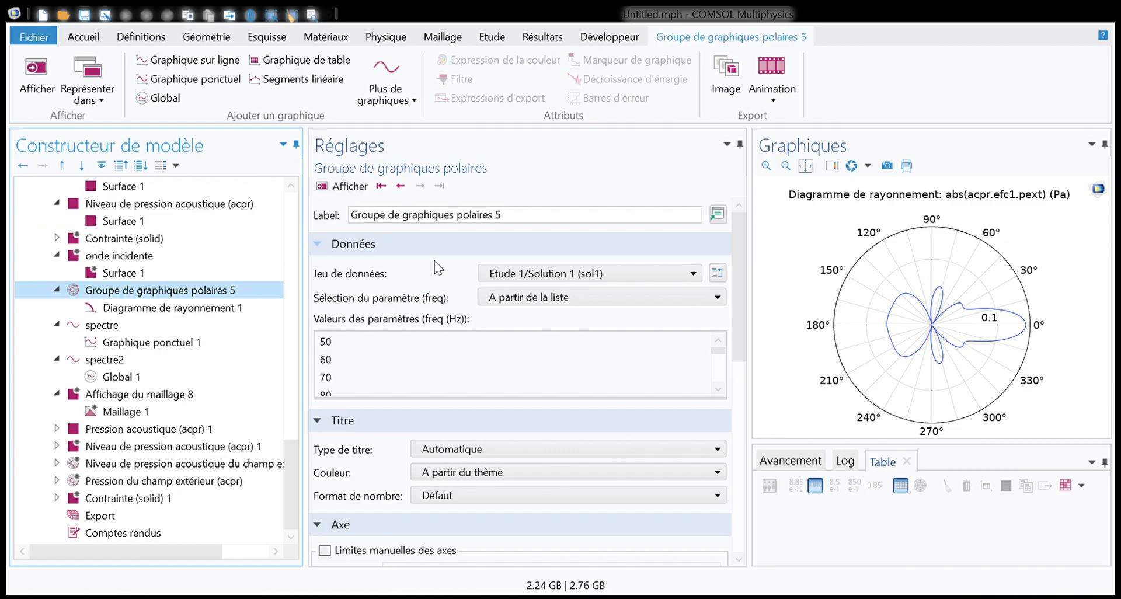
pyautogui.click(519, 271)
pyautogui.click(490, 362)
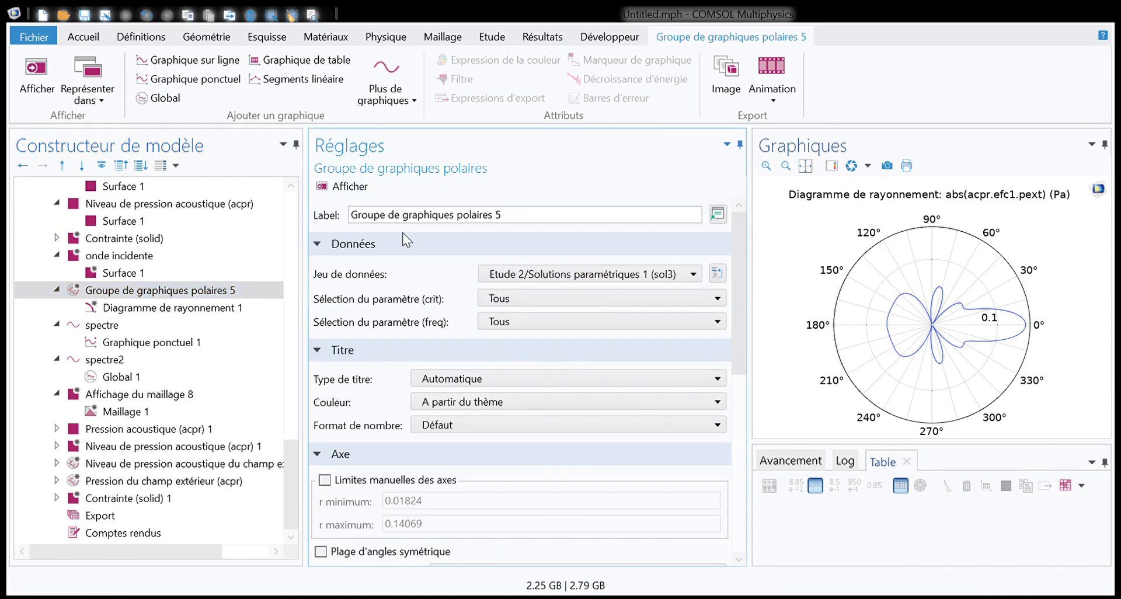
pyautogui.click(350, 188)
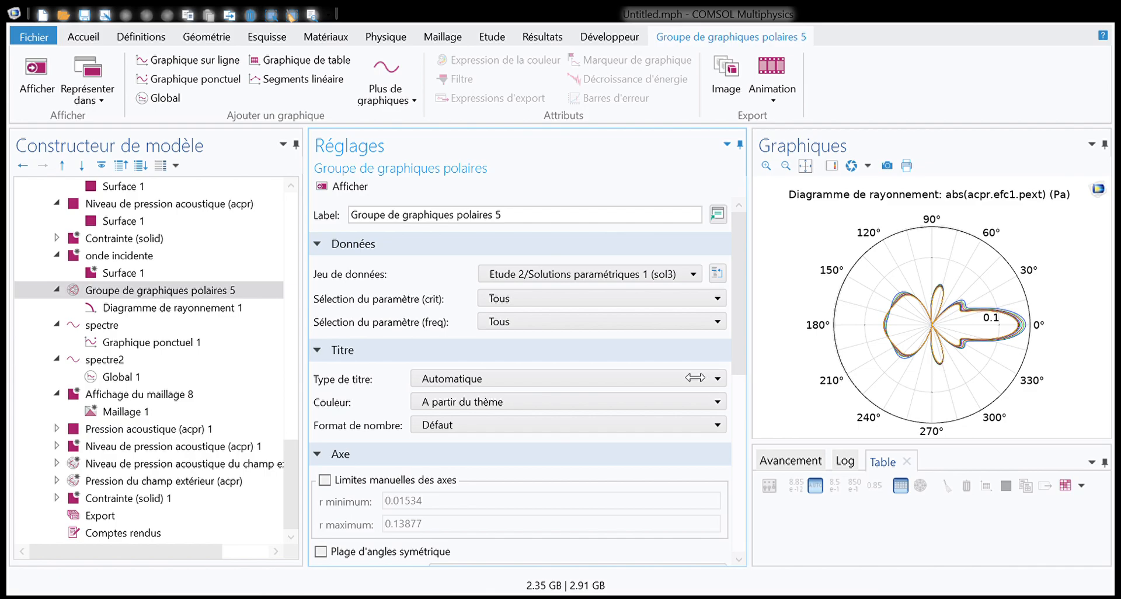
# Enlarge the graphics area in both width and height to give the polar plot more room
pyautogui.moveTo(694, 377); pyautogui.dragTo(559, 396)
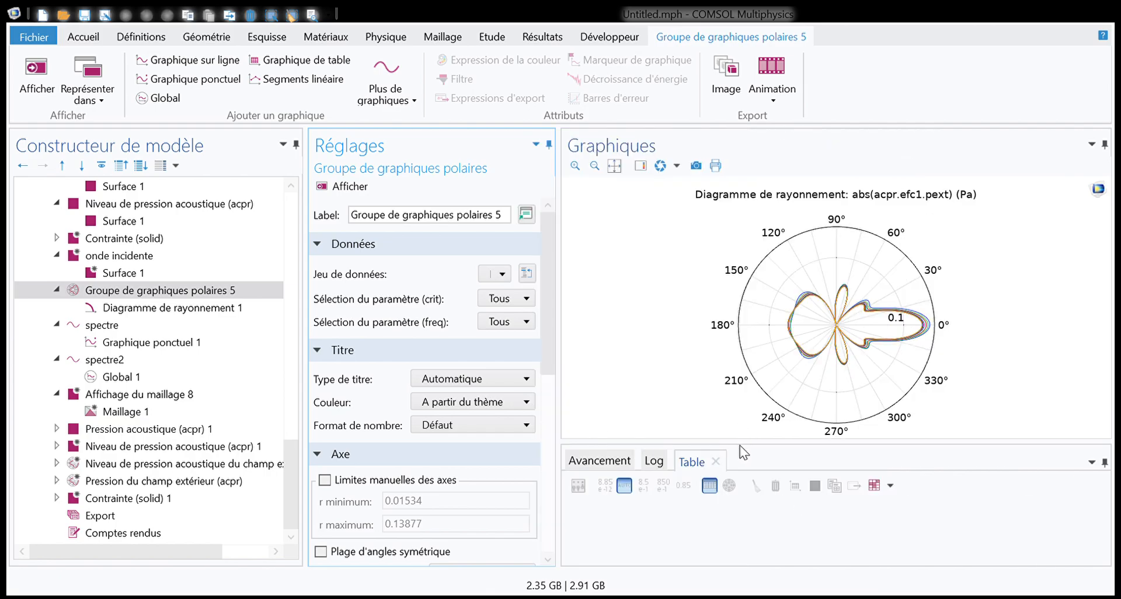
pyautogui.moveTo(741, 453); pyautogui.dragTo(738, 504)
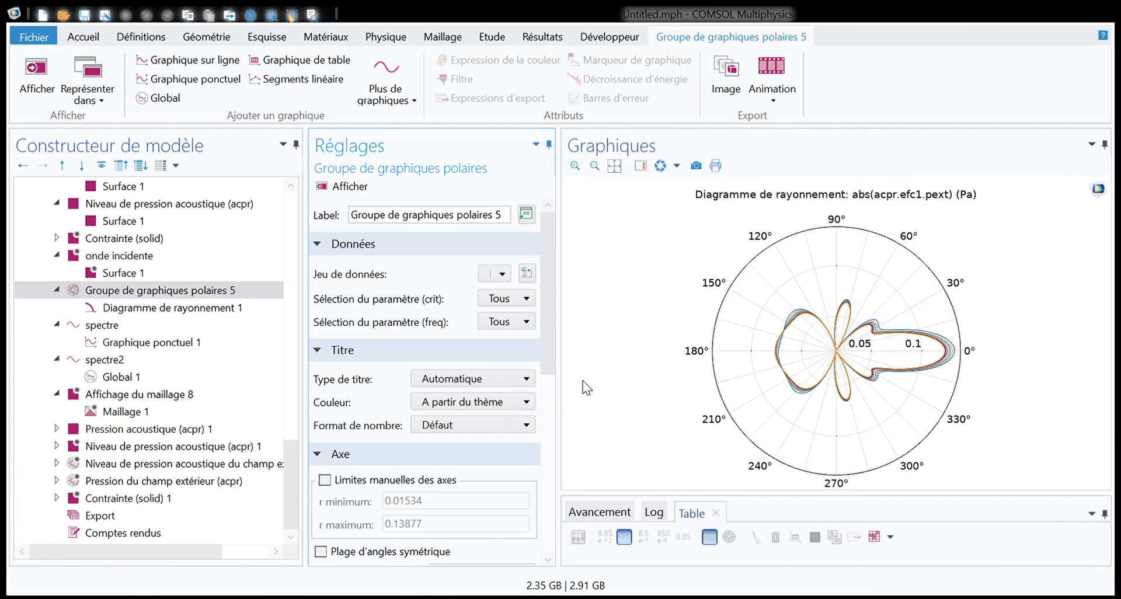
pyautogui.moveTo(566, 372); pyautogui.dragTo(431, 371)
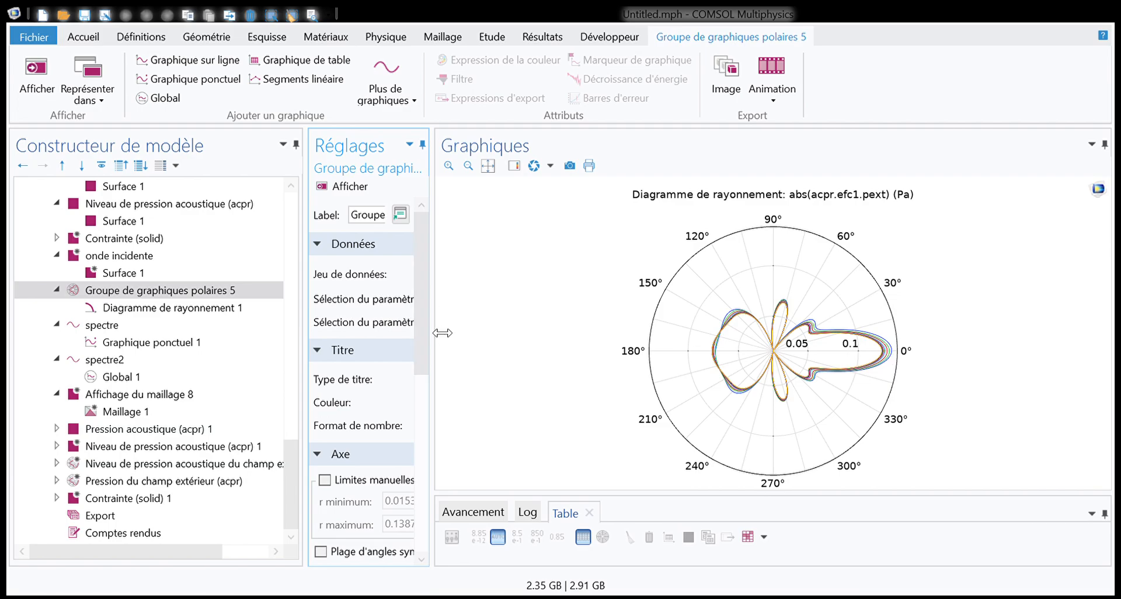
pyautogui.moveTo(432, 333); pyautogui.dragTo(587, 336)
# Show the legends of Diagramme de rayonnement 1 in the polar plot group
pyautogui.scroll(-5, 403, 458)
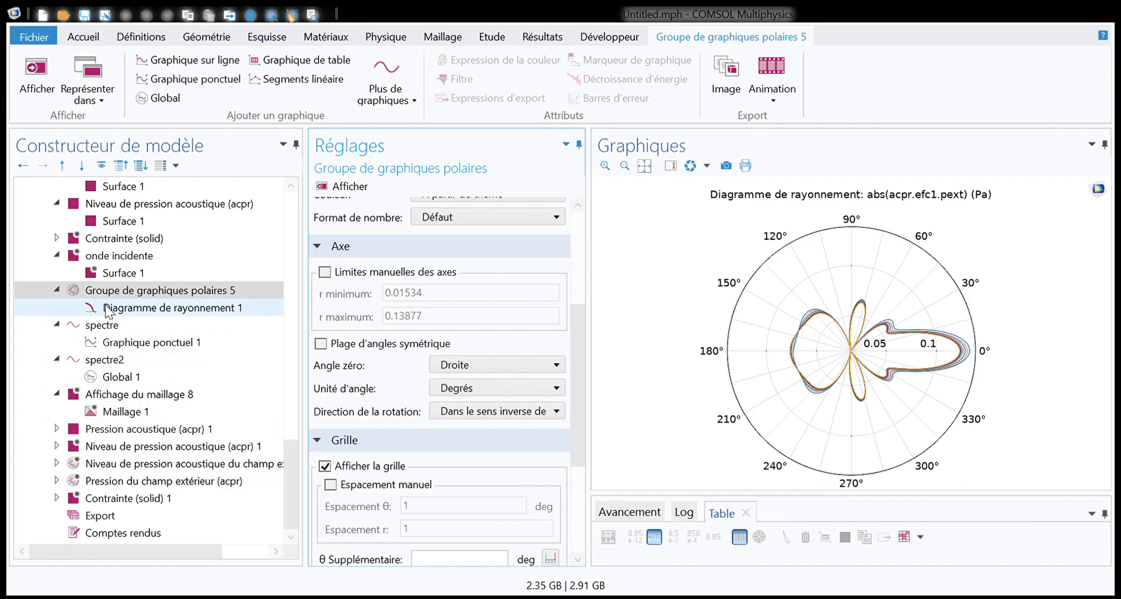
pyautogui.scroll(5, 385, 360)
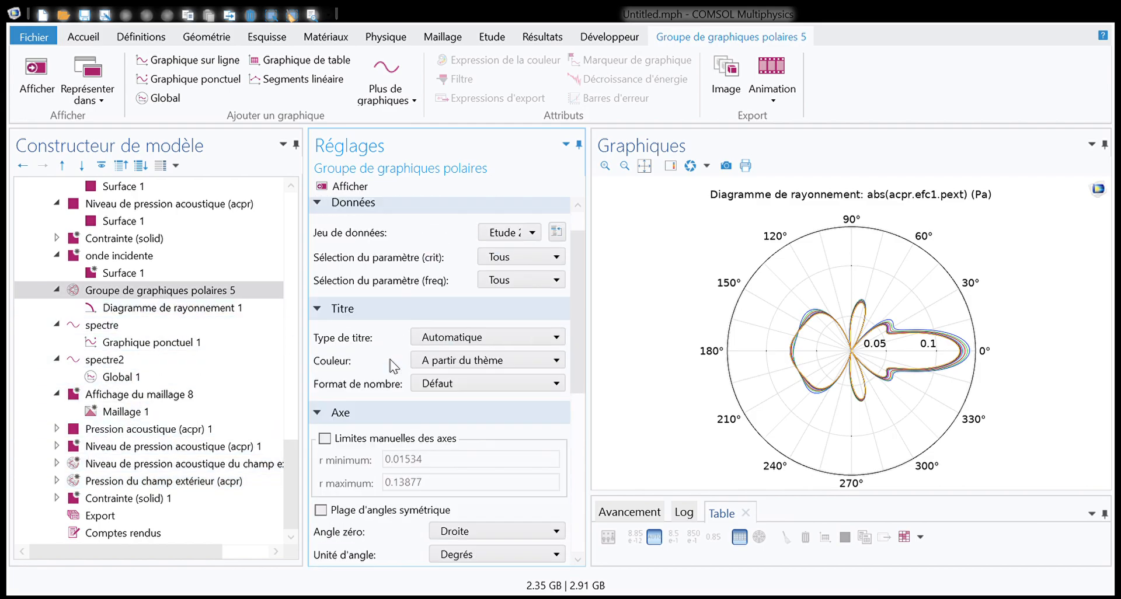
pyautogui.click(96, 313)
pyautogui.scroll(-10, 372, 373)
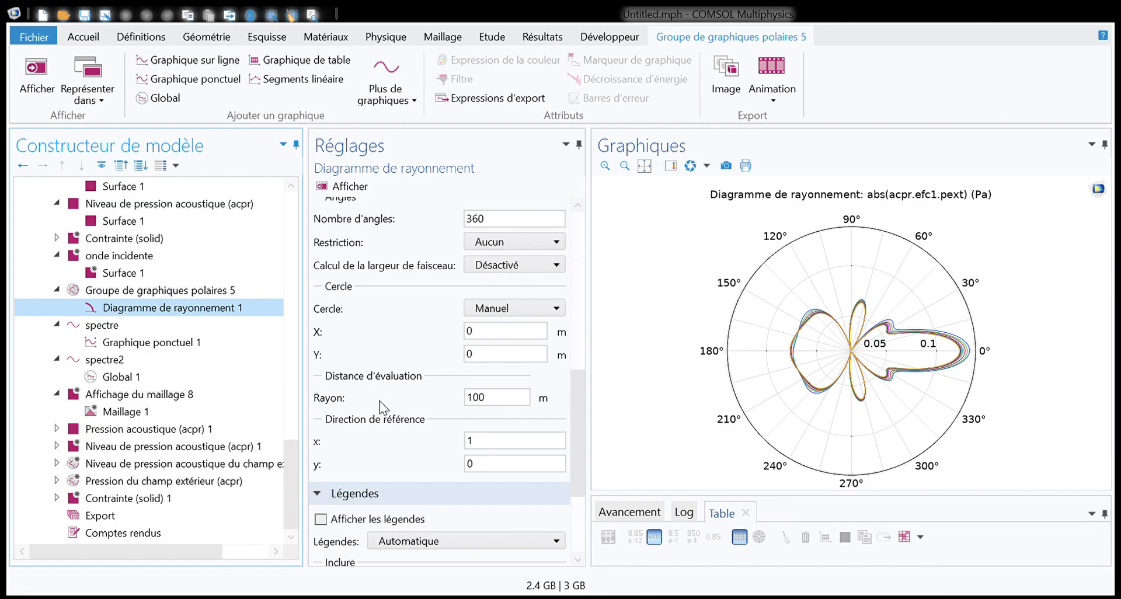
pyautogui.click(321, 519)
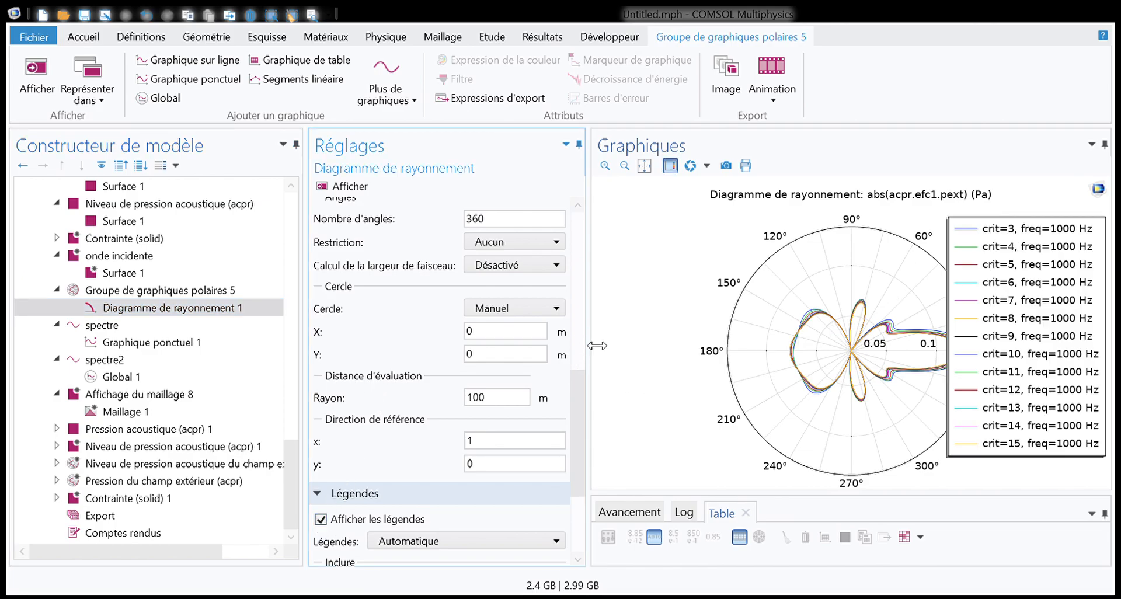
# Examine the radiation pattern curves up close to compare the crit values, and restore a readable width for the settings
pyautogui.moveTo(597, 345); pyautogui.dragTo(449, 335)
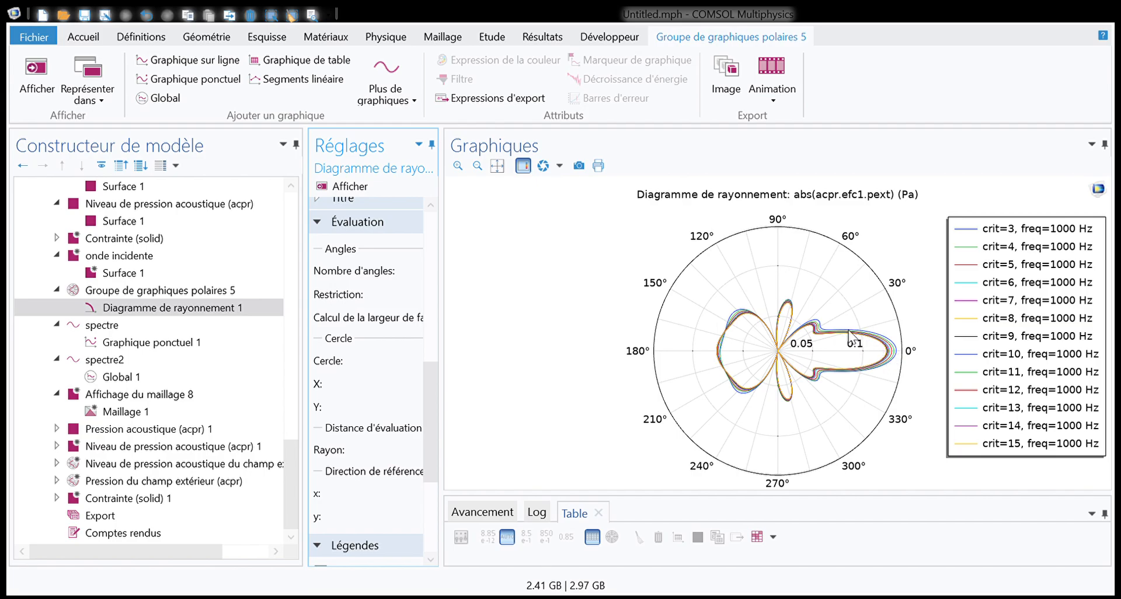
pyautogui.click(457, 165)
pyautogui.click(458, 163)
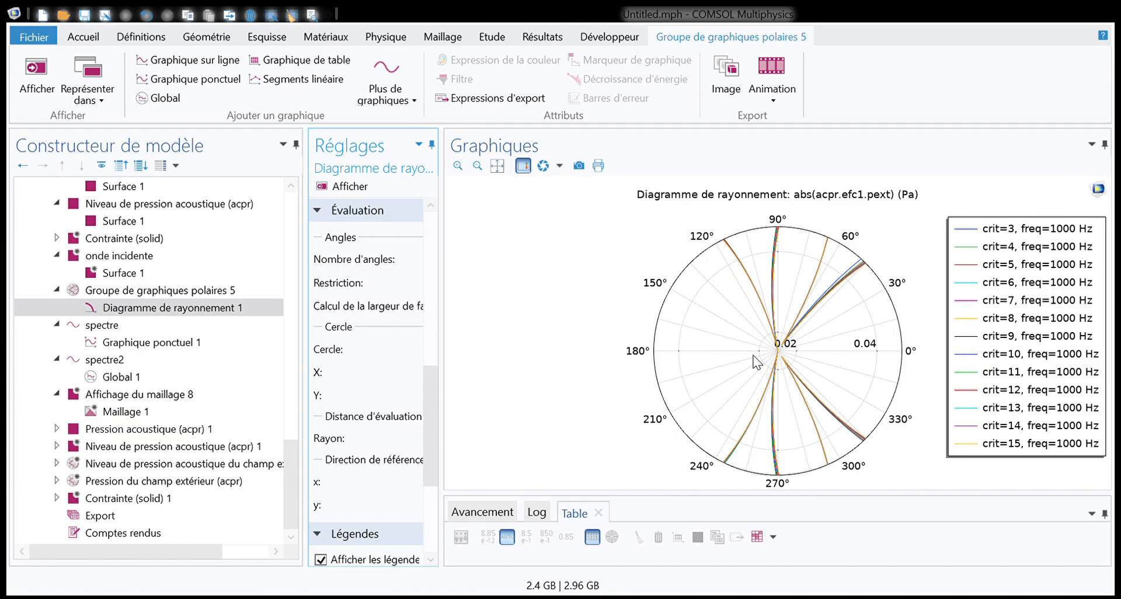
pyautogui.click(477, 166)
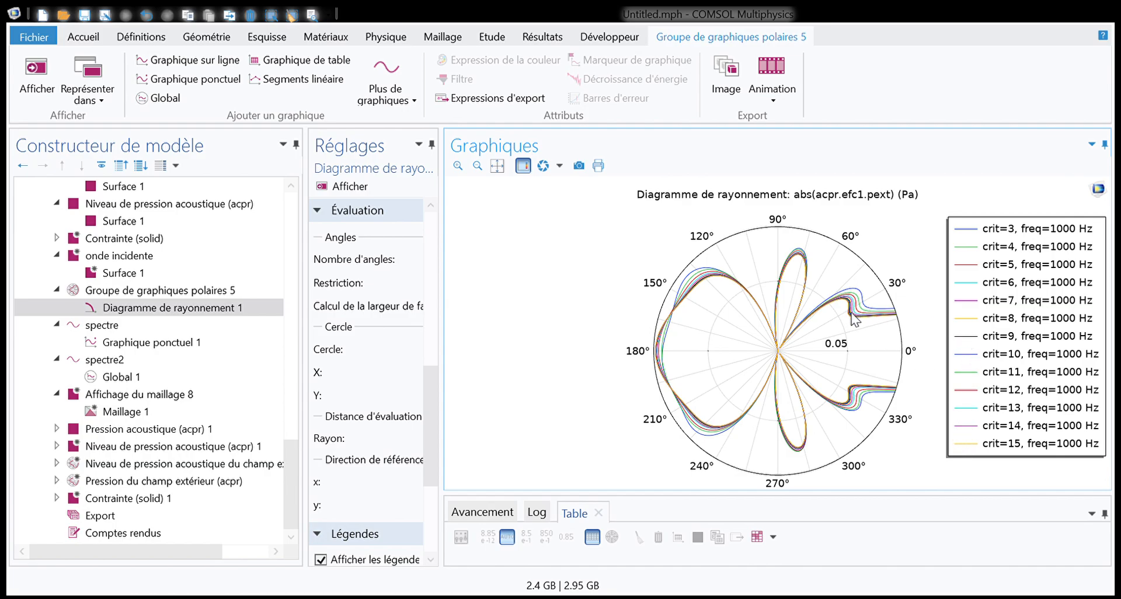
pyautogui.click(477, 166)
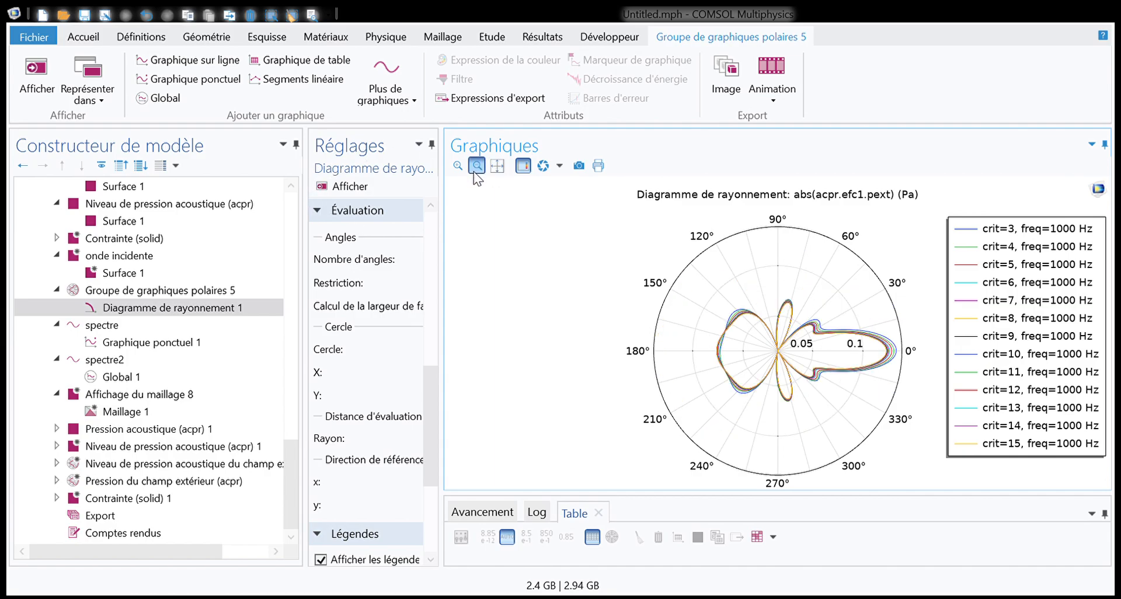
pyautogui.click(477, 166)
pyautogui.click(458, 165)
pyautogui.moveTo(452, 331); pyautogui.dragTo(609, 331)
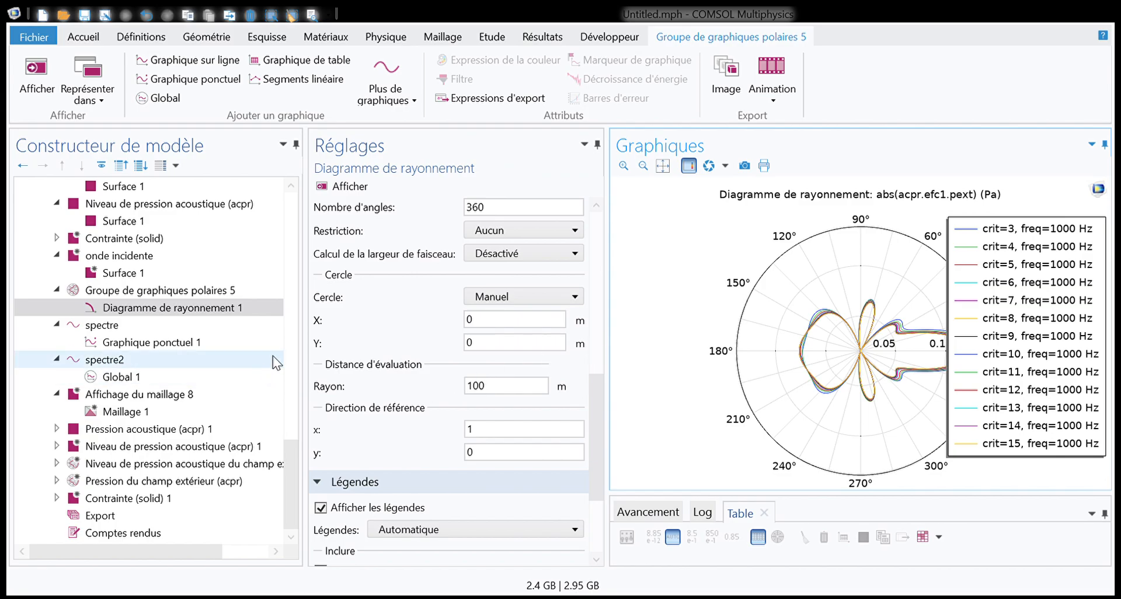
# Open the settings of the Pression acoustique, domaine fréquentiel interface to review its element order
pyautogui.scroll(10, 52, 369)
pyautogui.scroll(10, 52, 368)
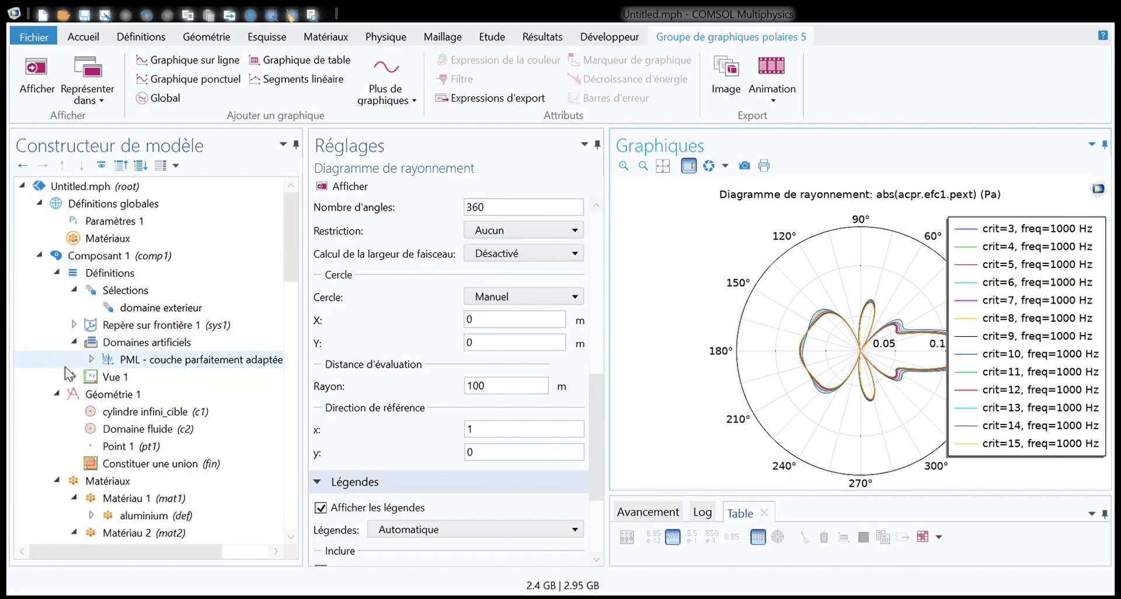
pyautogui.scroll(-6, 72, 371)
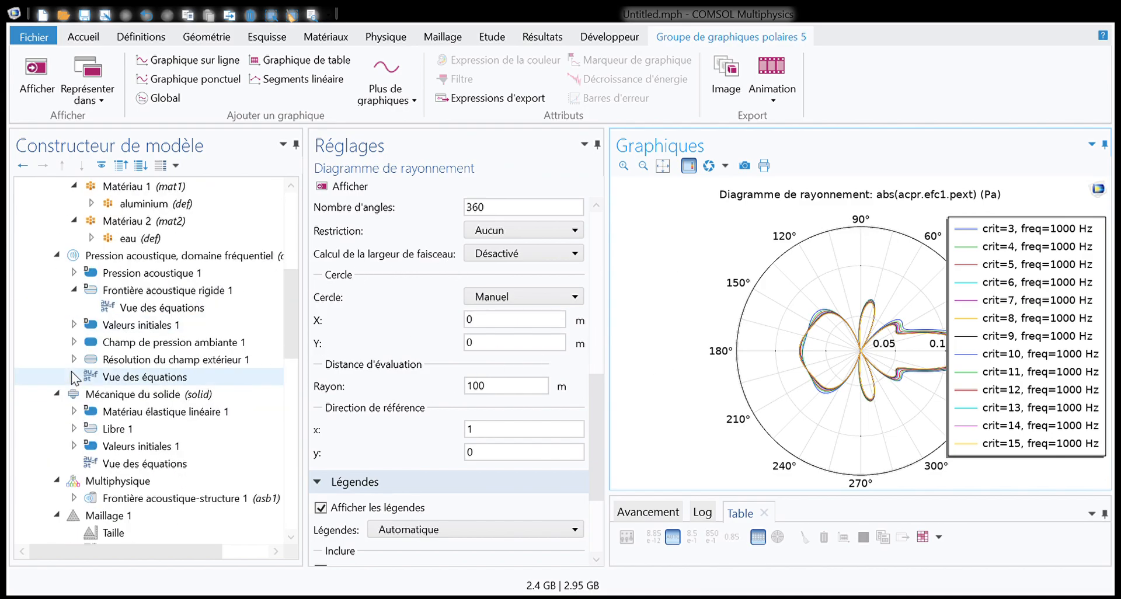
pyautogui.click(102, 260)
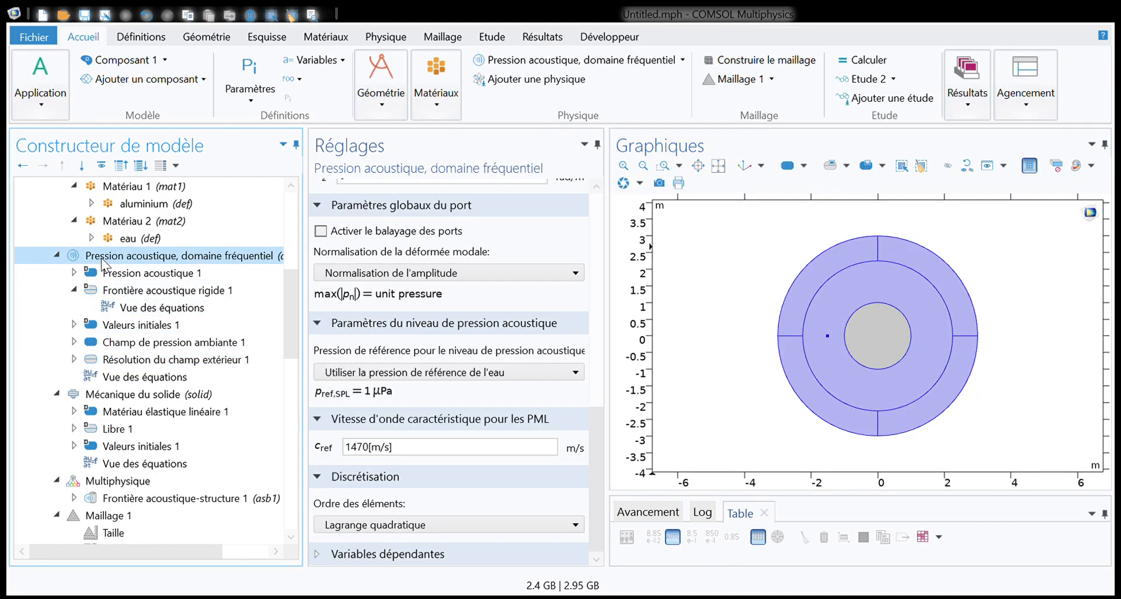
# Open the settings of the Mécanique du solide interface and look over the neighbouring physics features in the model tree
pyautogui.click(115, 399)
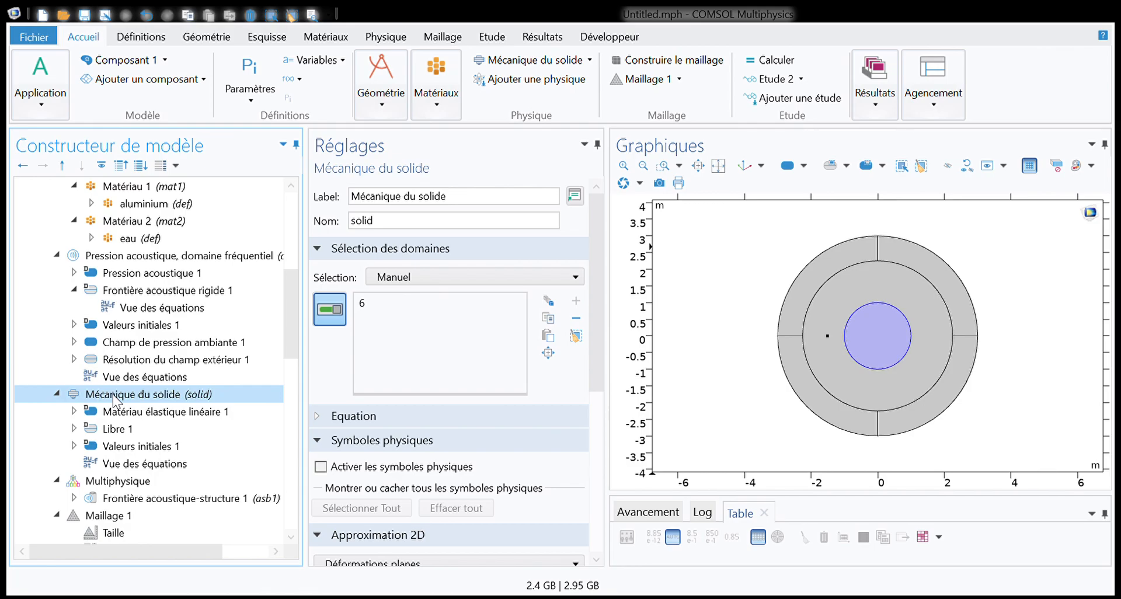
pyautogui.scroll(1, 120, 233)
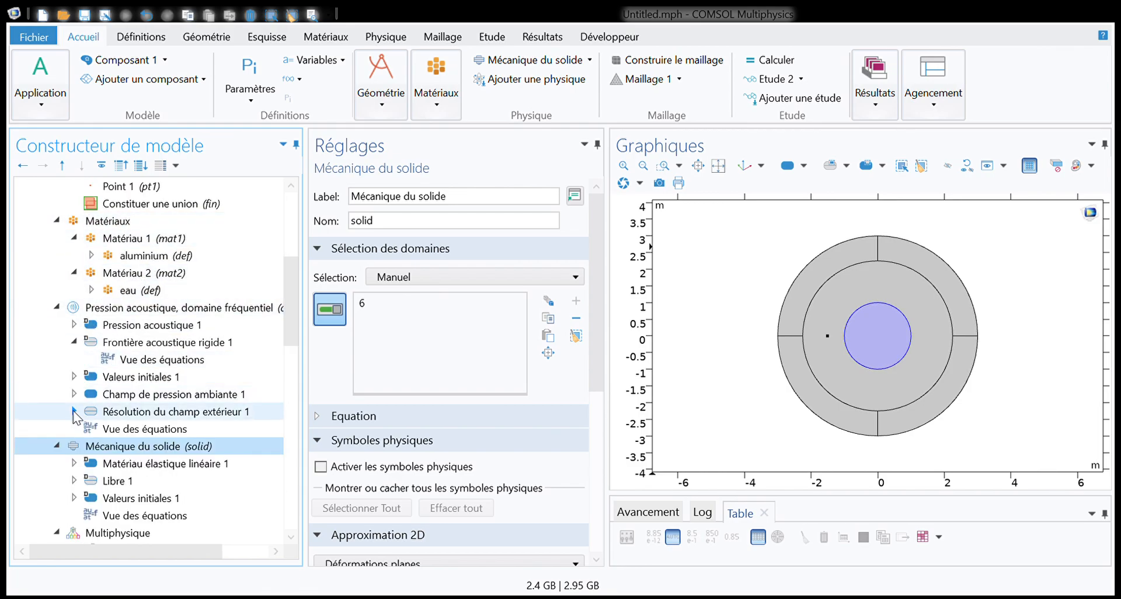
pyautogui.scroll(-1, 70, 451)
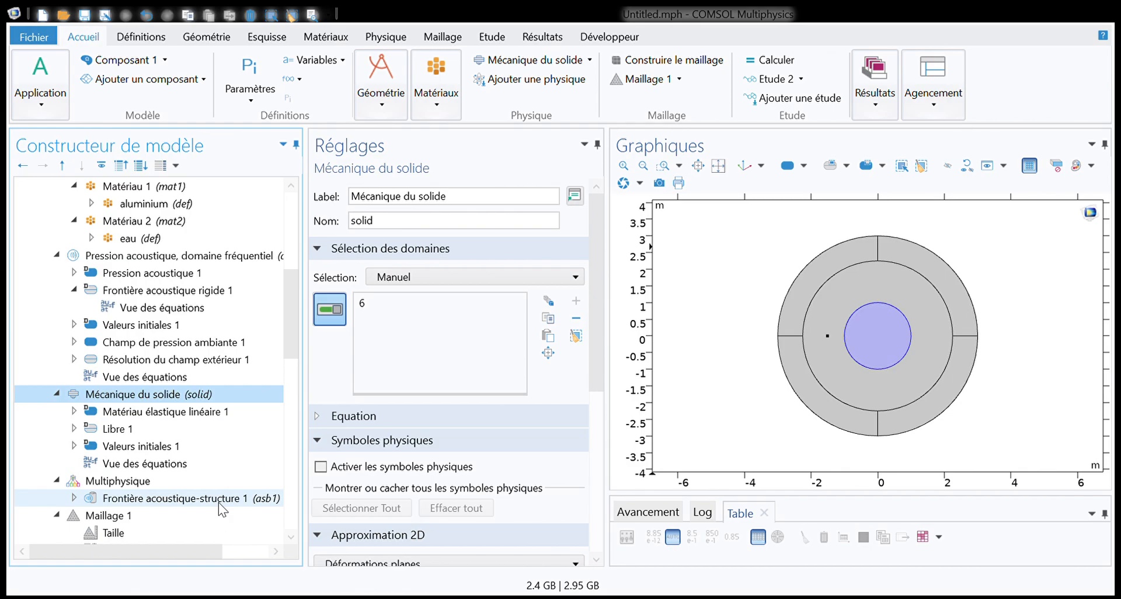
# Review the mesh of Maillage 1 and the study settings of Etude 1
pyautogui.scroll(-3, 64, 221)
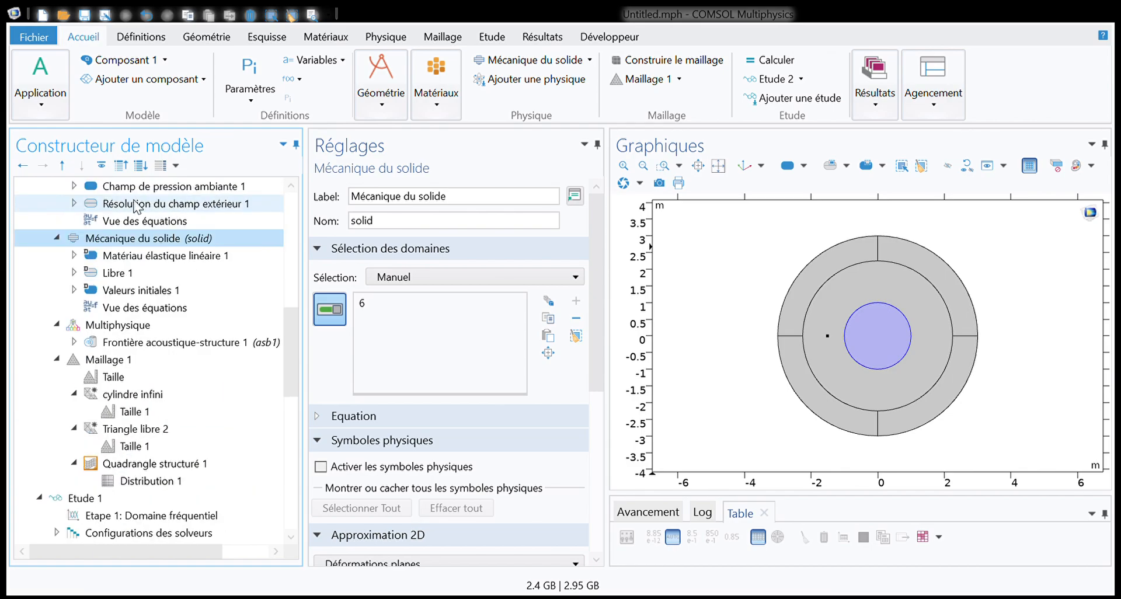
pyautogui.scroll(-2, 79, 274)
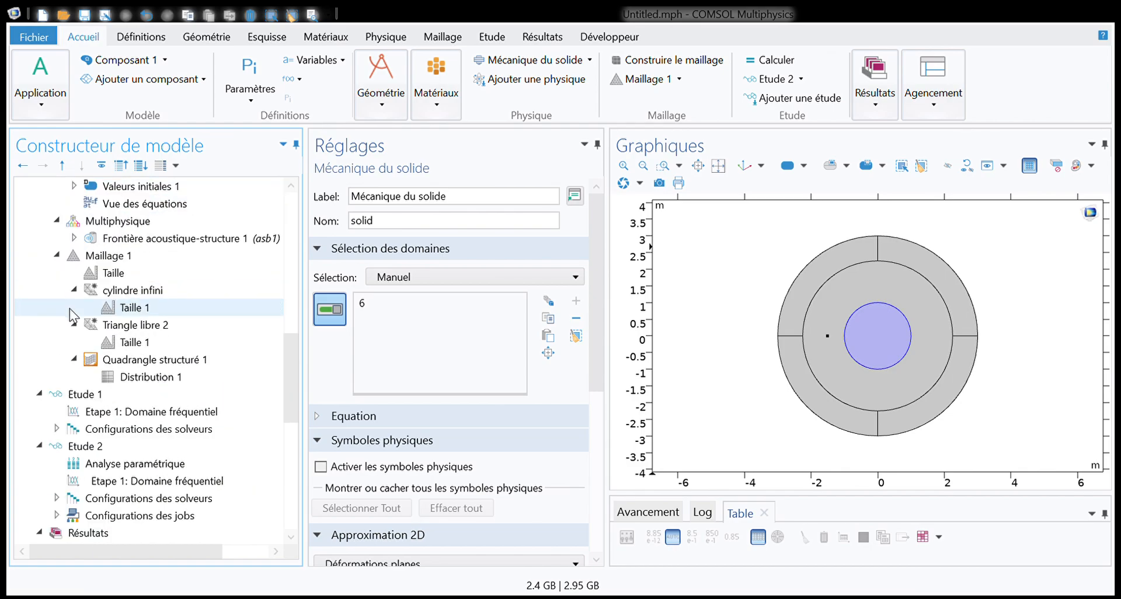
pyautogui.click(101, 257)
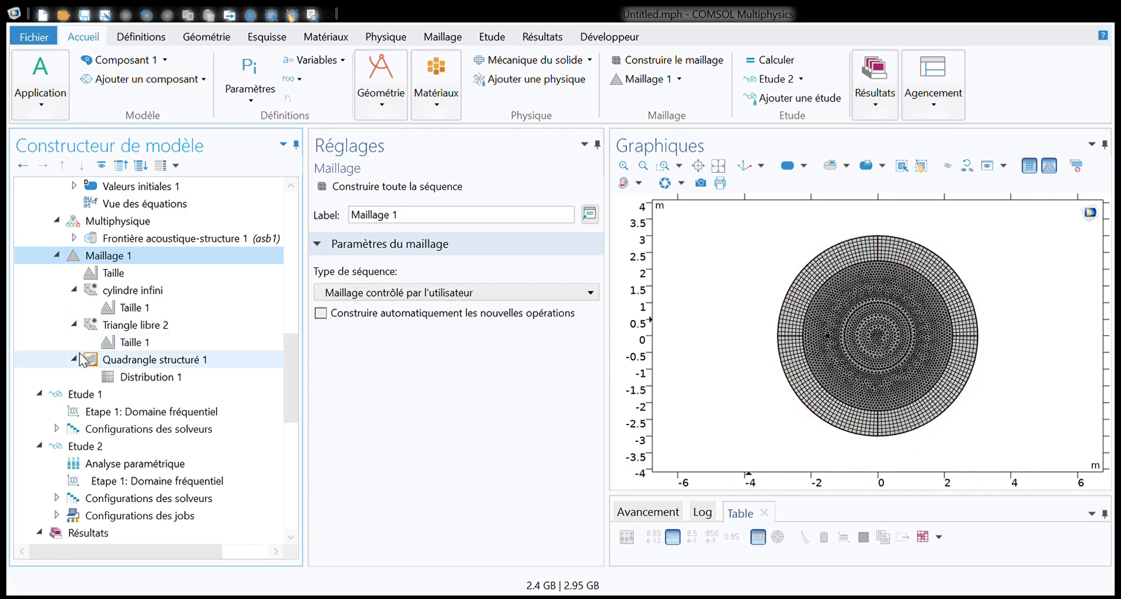
pyautogui.scroll(-1, 80, 354)
pyautogui.click(85, 342)
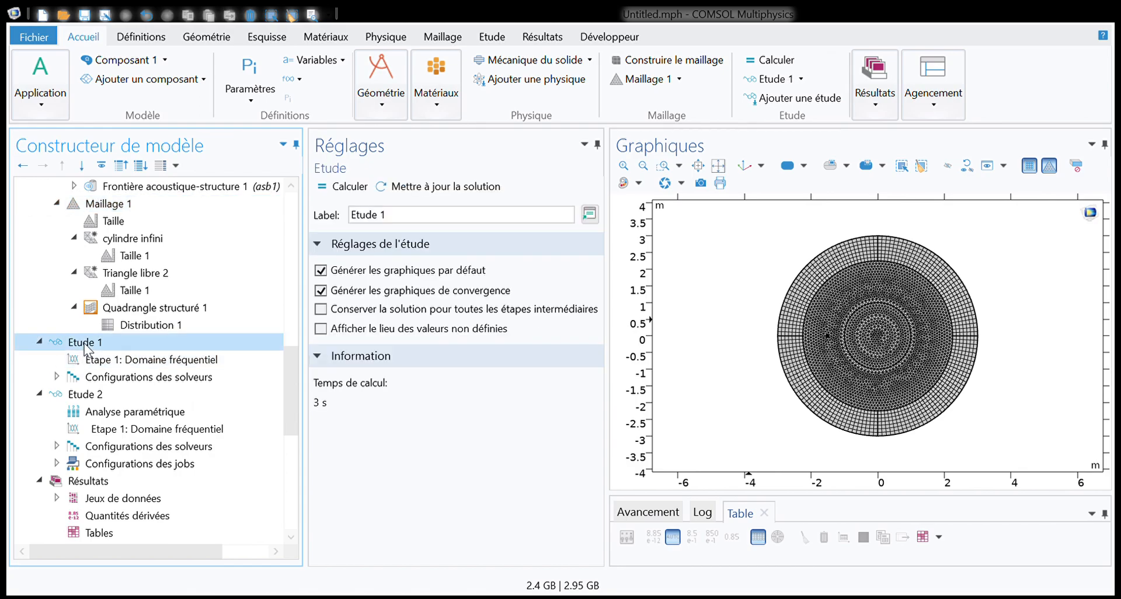
# Add the parameter r (rayon) to the parametric sweep of Etude 2, and show its frequency domain step in wider settings
pyautogui.click(88, 410)
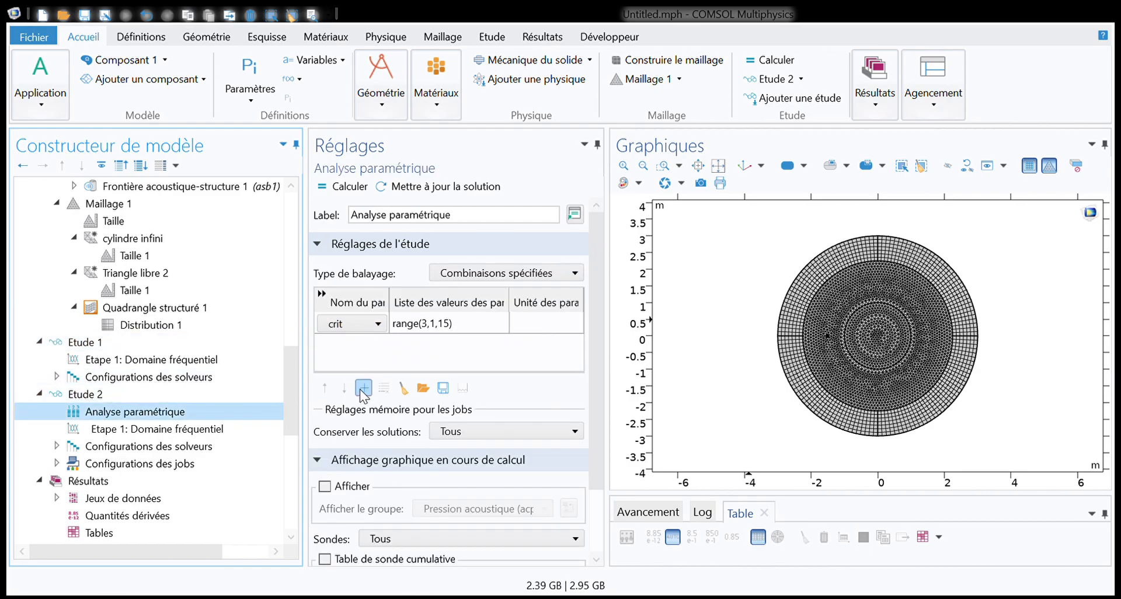
pyautogui.click(363, 388)
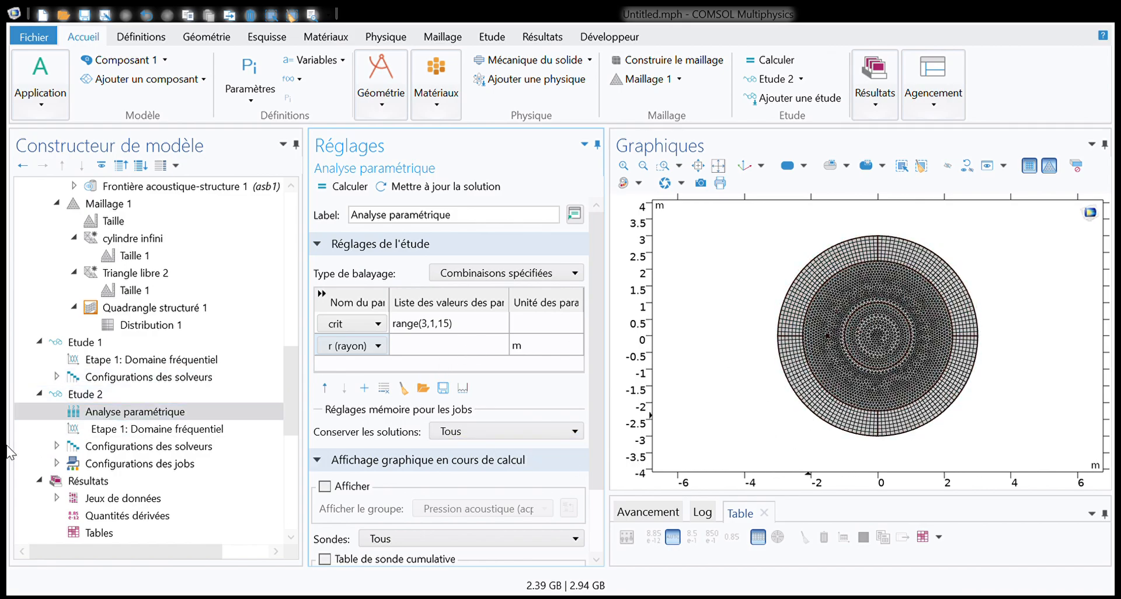
pyautogui.click(130, 430)
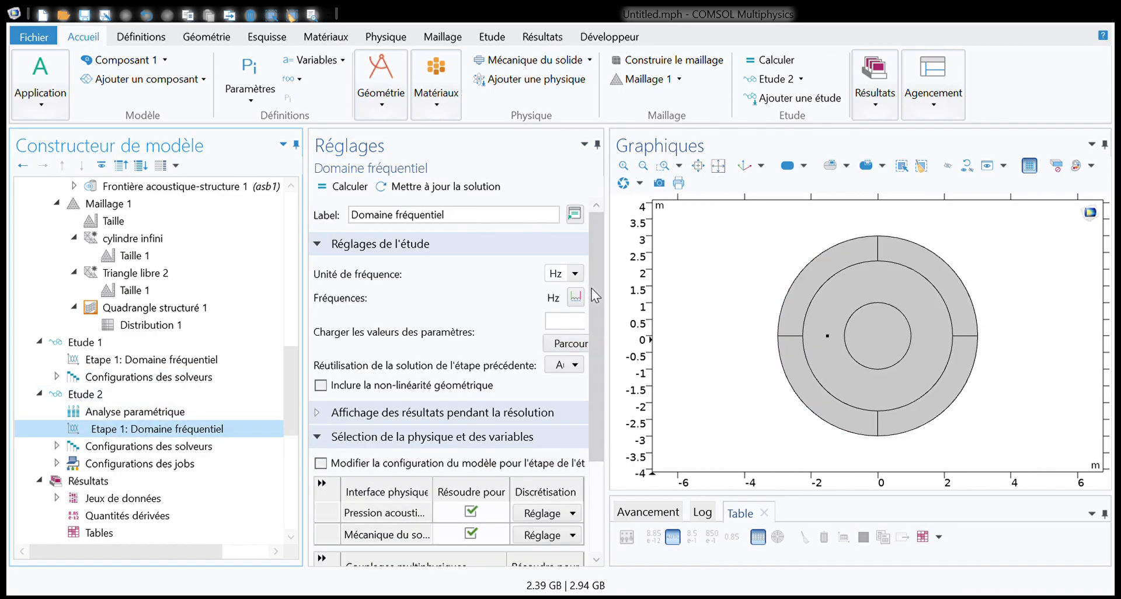
pyautogui.moveTo(606, 302); pyautogui.dragTo(718, 300)
# Switch the dataset of the spectre2 plot group to Etude 1/Solution 1 (sol1) and plot it
pyautogui.scroll(-4, 58, 449)
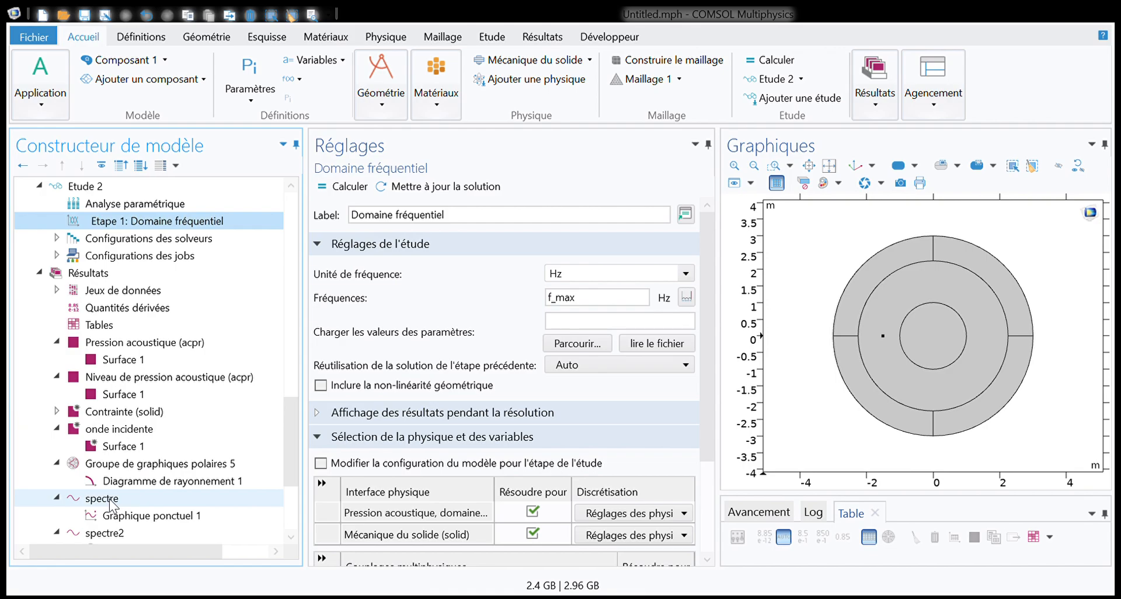
pyautogui.scroll(-3, 111, 505)
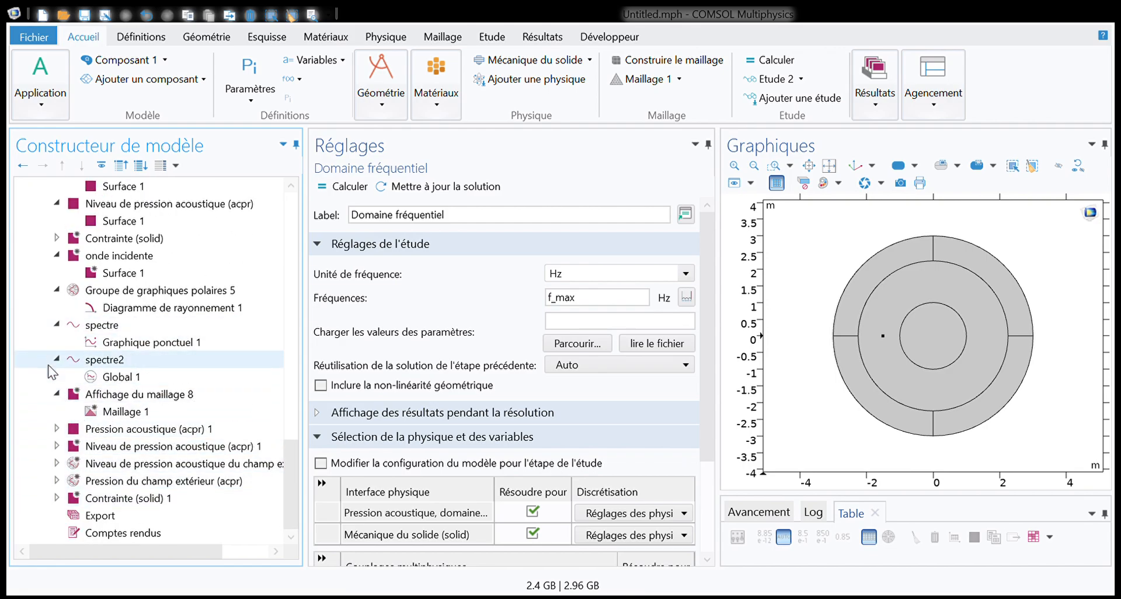
pyautogui.click(76, 361)
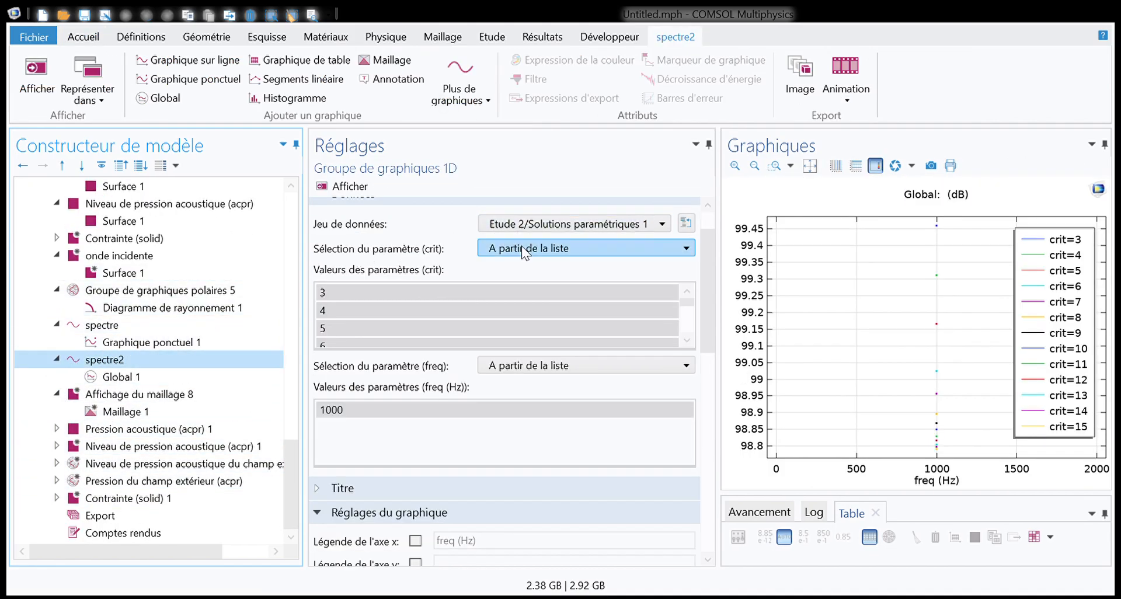
pyautogui.click(516, 224)
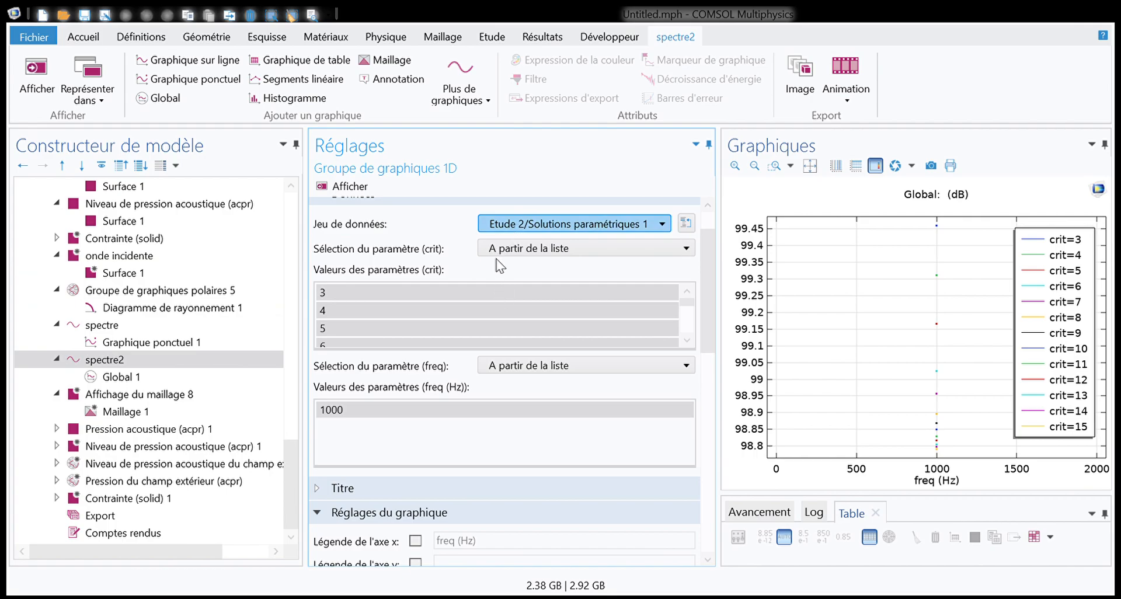
pyautogui.press('Up')
pyautogui.click(350, 187)
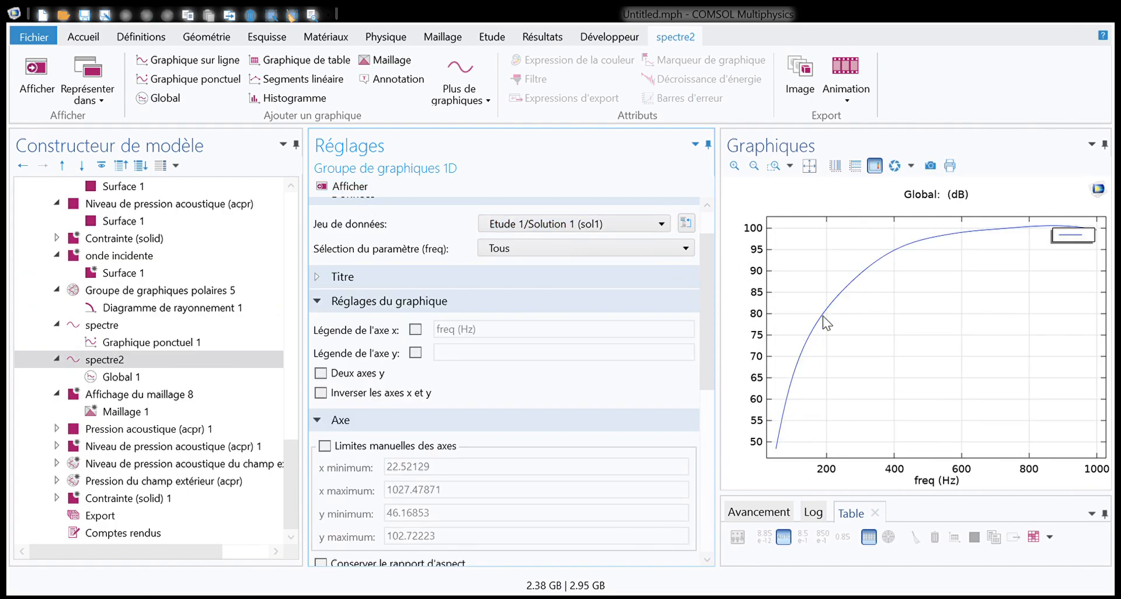
# Compare the polar radiation plot of Groupe de graphiques polaires 5 with Surface 1 of the Pression acoustique (acpr) plot
pyautogui.click(99, 290)
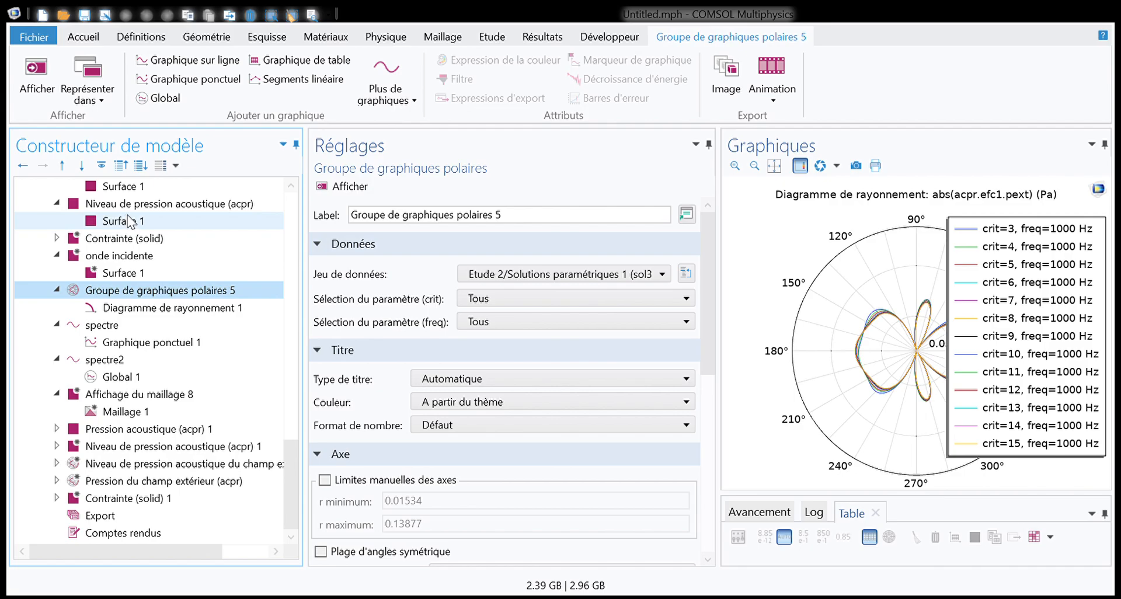
pyautogui.scroll(2, 119, 234)
pyautogui.click(114, 291)
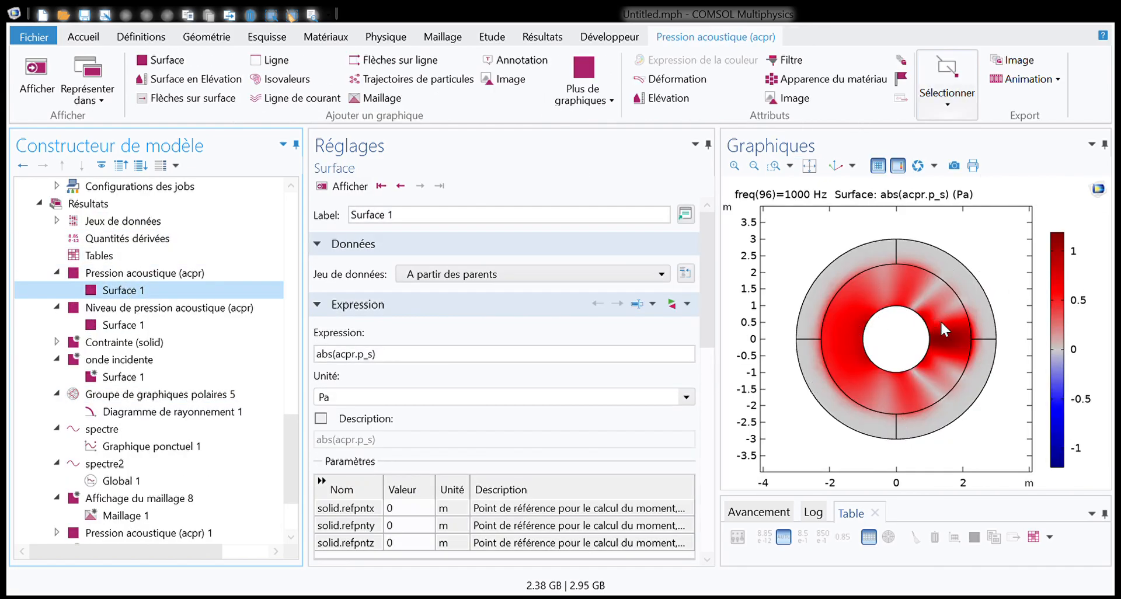
pyautogui.click(124, 398)
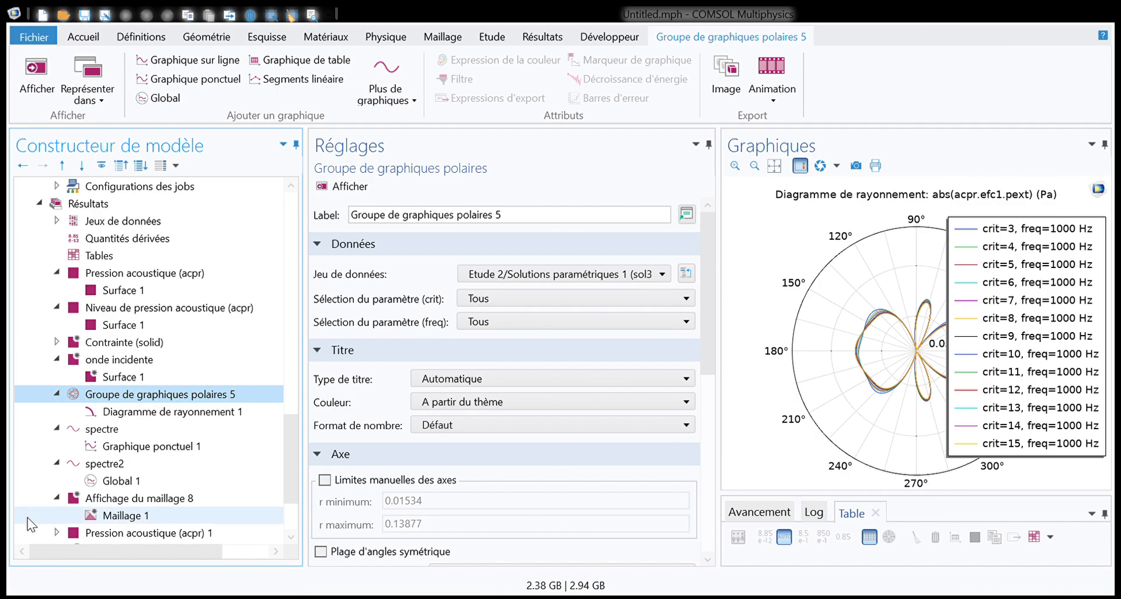
# Inspect the plotted exterior field expression in the settings of Diagramme de rayonnement 1
pyautogui.click(89, 413)
pyautogui.scroll(6, 464, 316)
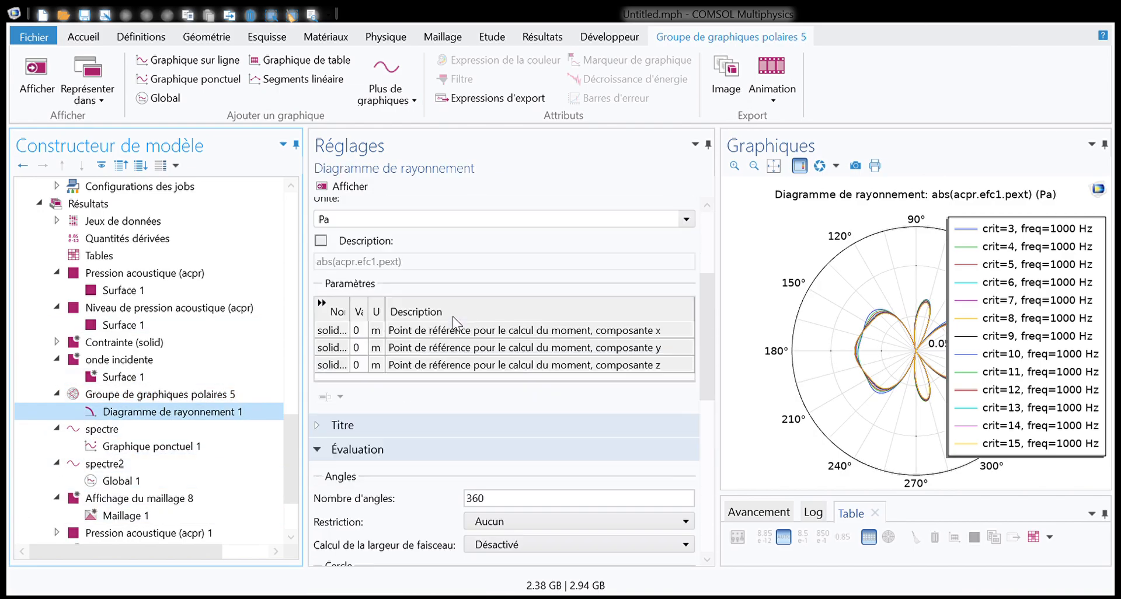
pyautogui.moveTo(396, 301); pyautogui.dragTo(370, 300)
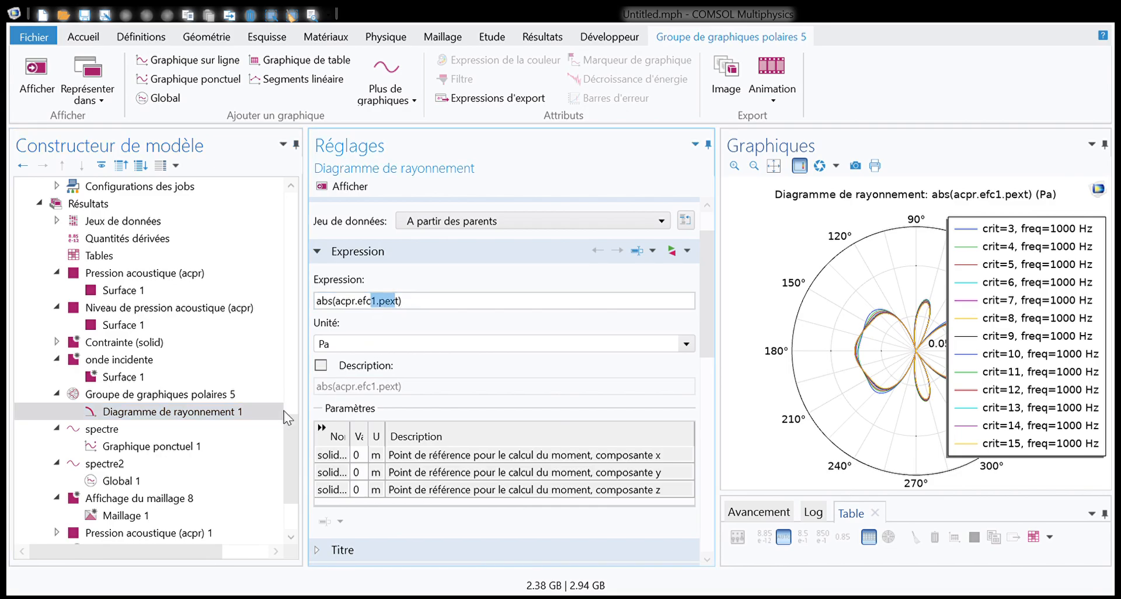
pyautogui.scroll(-2, 185, 393)
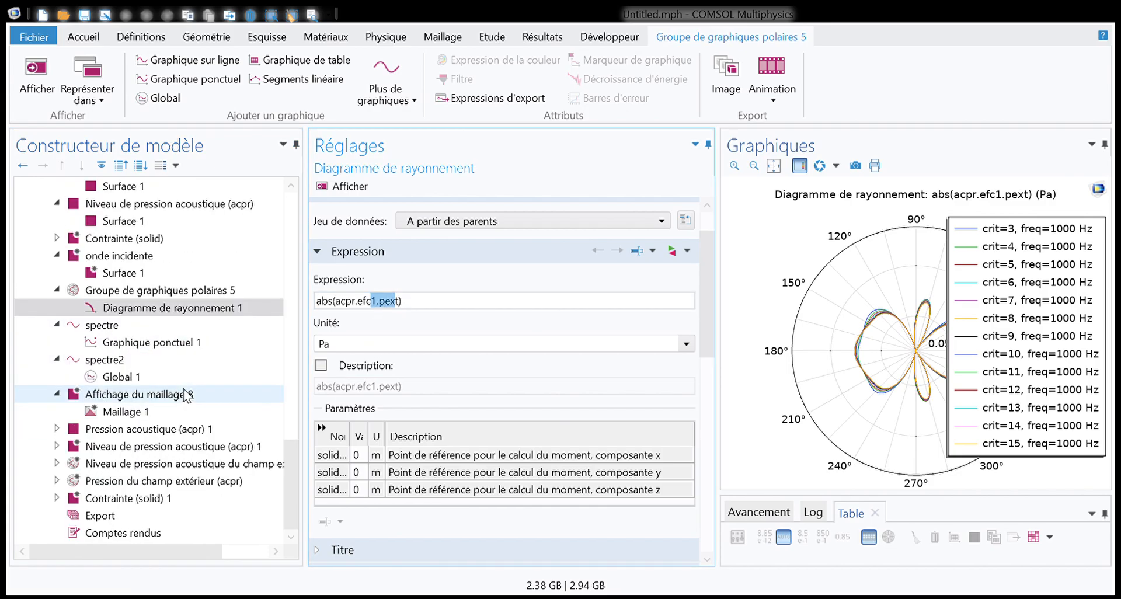
# View the Export node, then display Groupe de graphiques polaires 5 and the spectre2 plot again
pyautogui.click(88, 515)
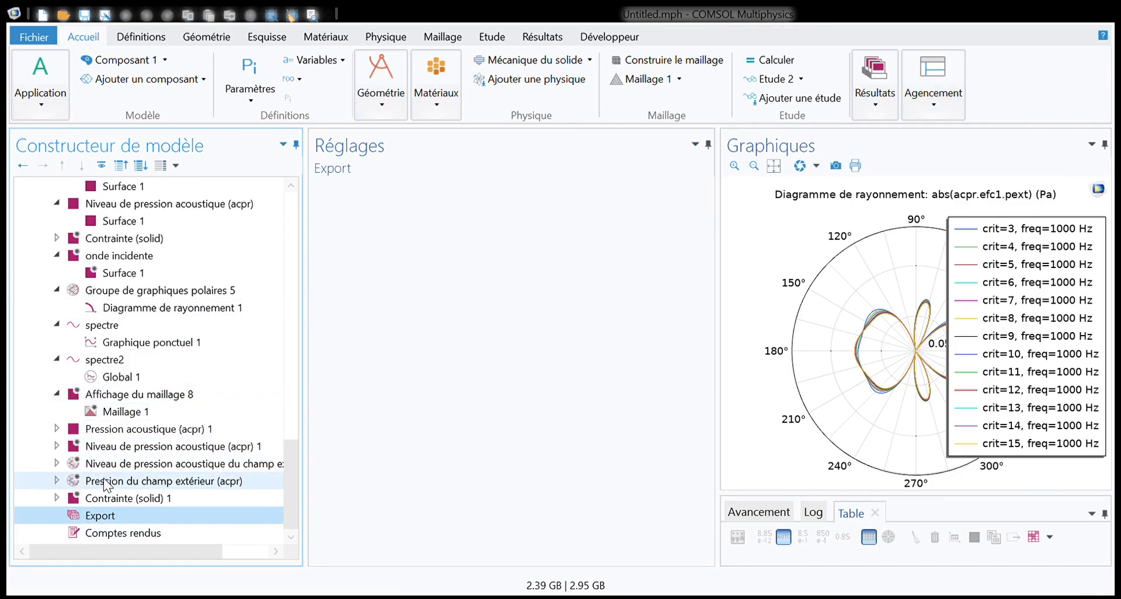
pyautogui.click(138, 291)
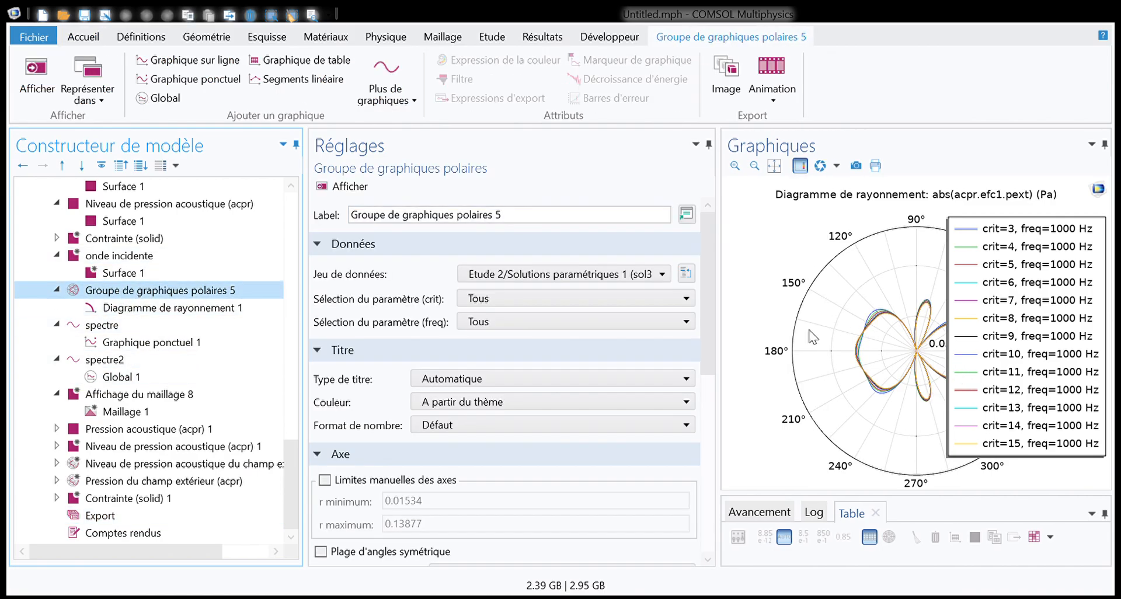
pyautogui.click(108, 361)
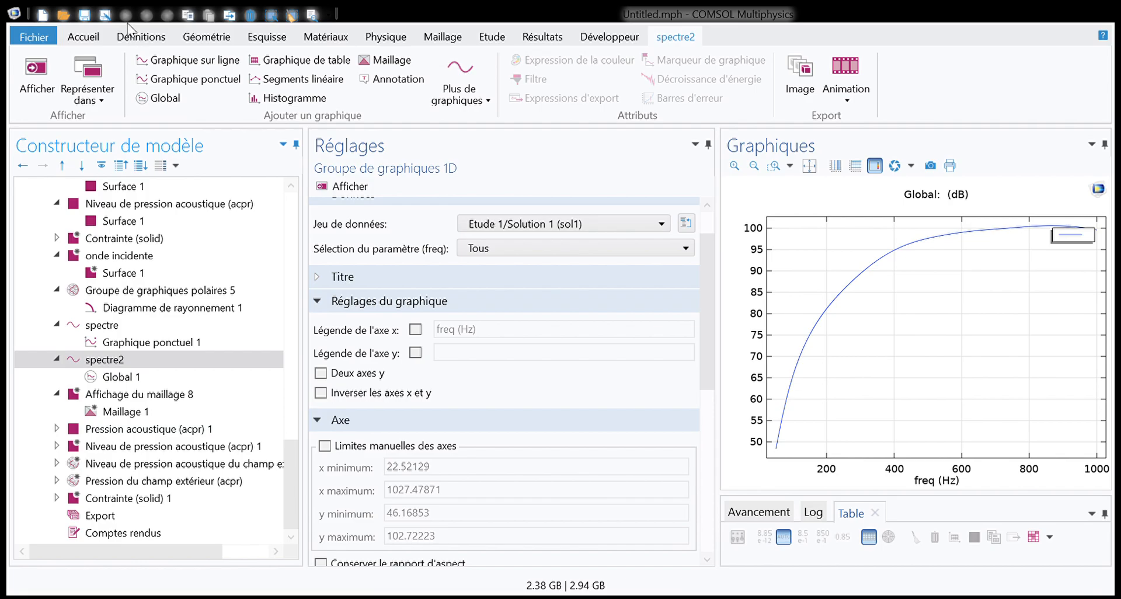
# Add a plot export for Global 1 of spectre2, give it a text output file in the Documents folder, and export the data
pyautogui.click(80, 517)
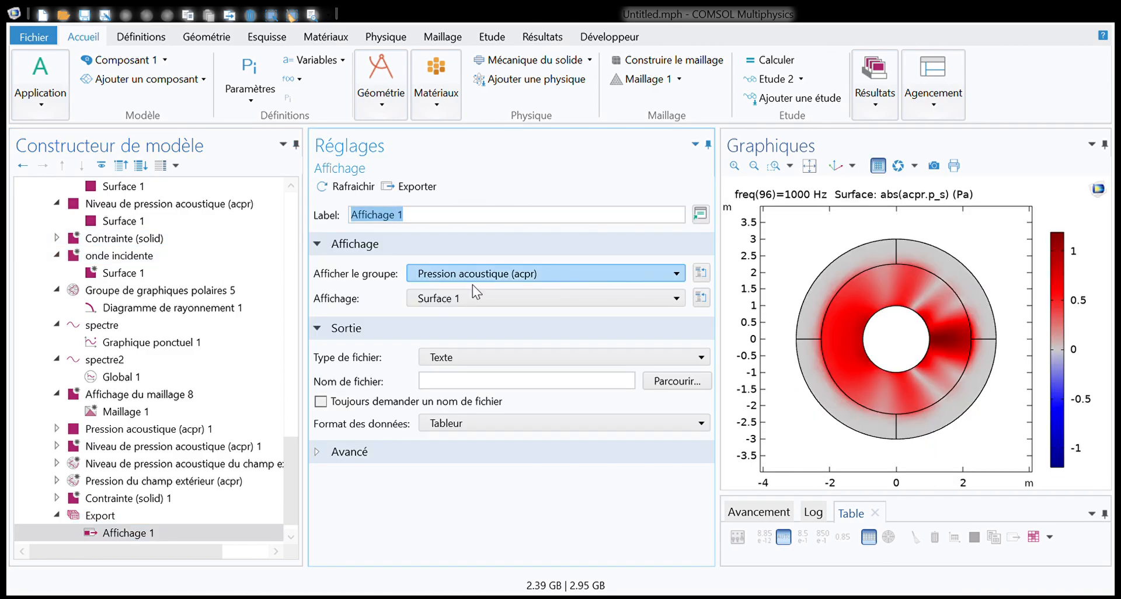
pyautogui.click(493, 274)
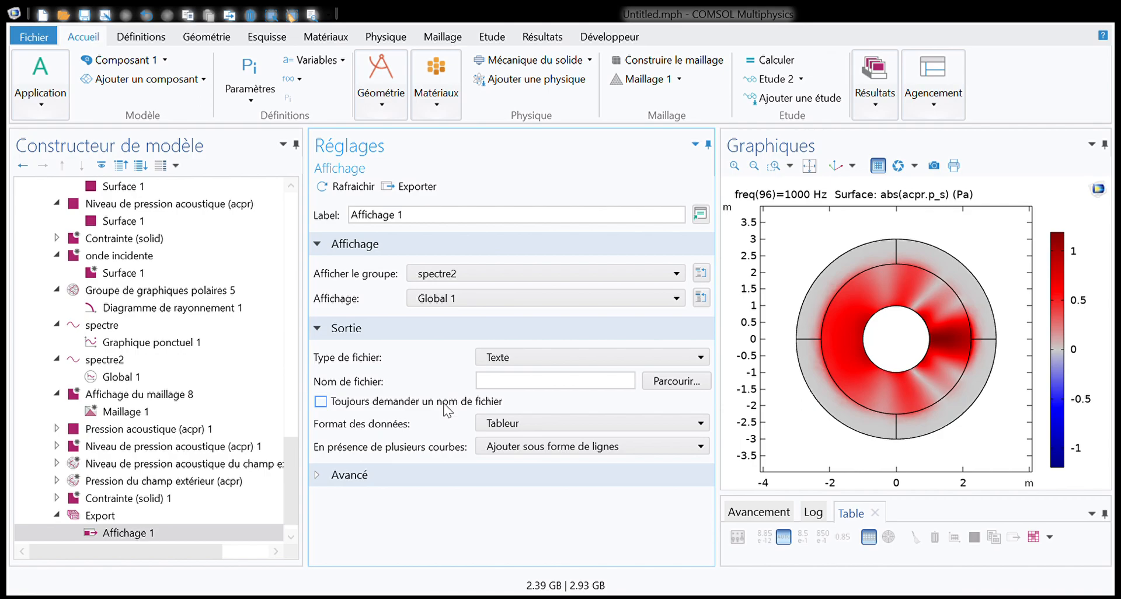
pyautogui.click(349, 187)
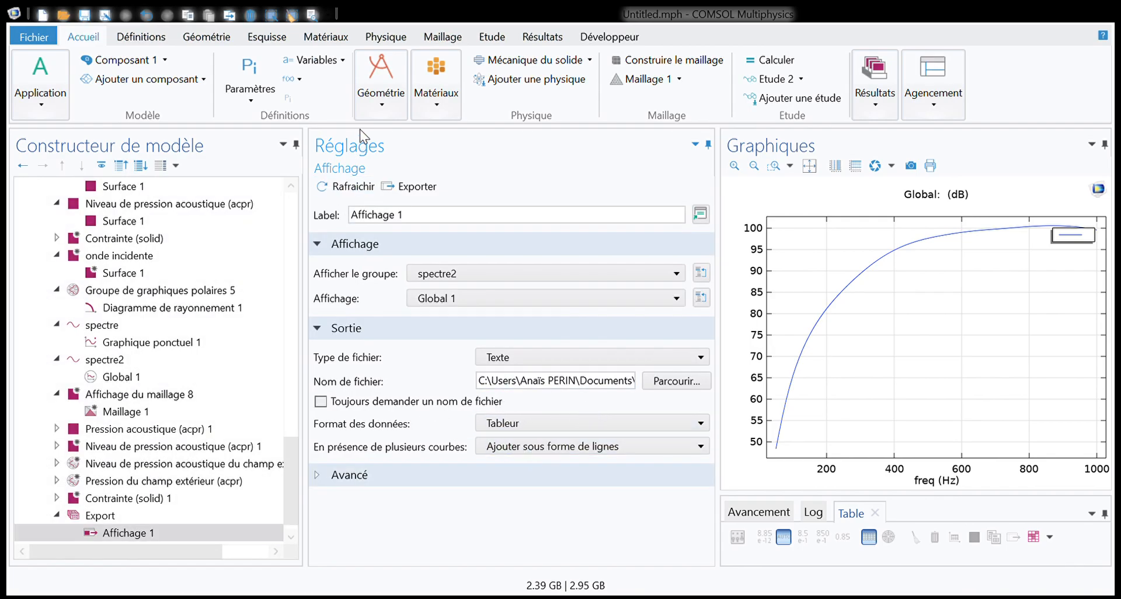
pyautogui.click(403, 188)
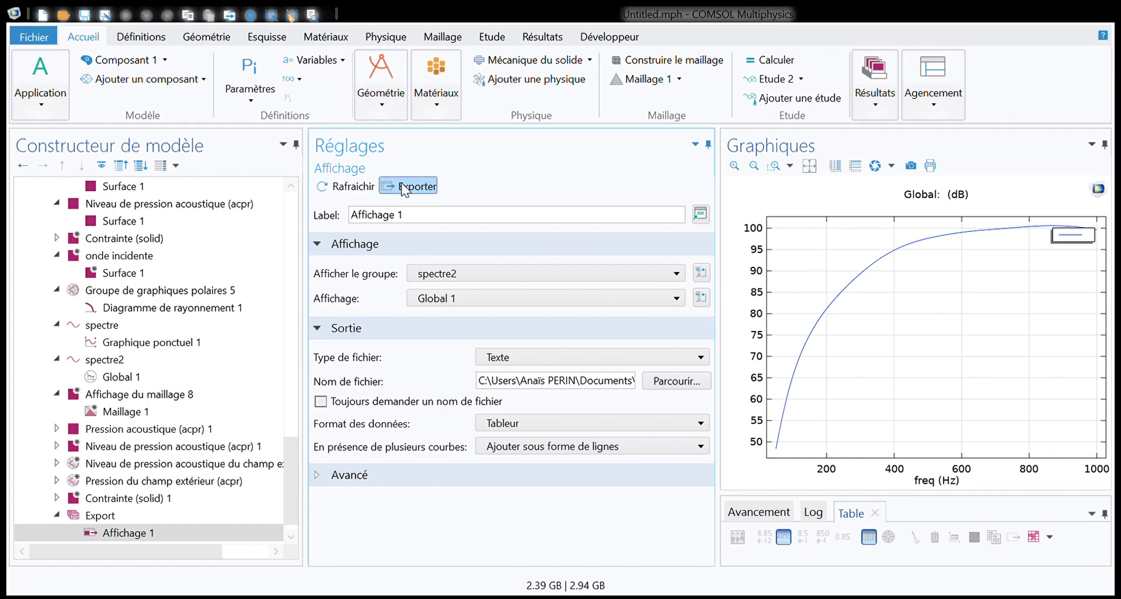